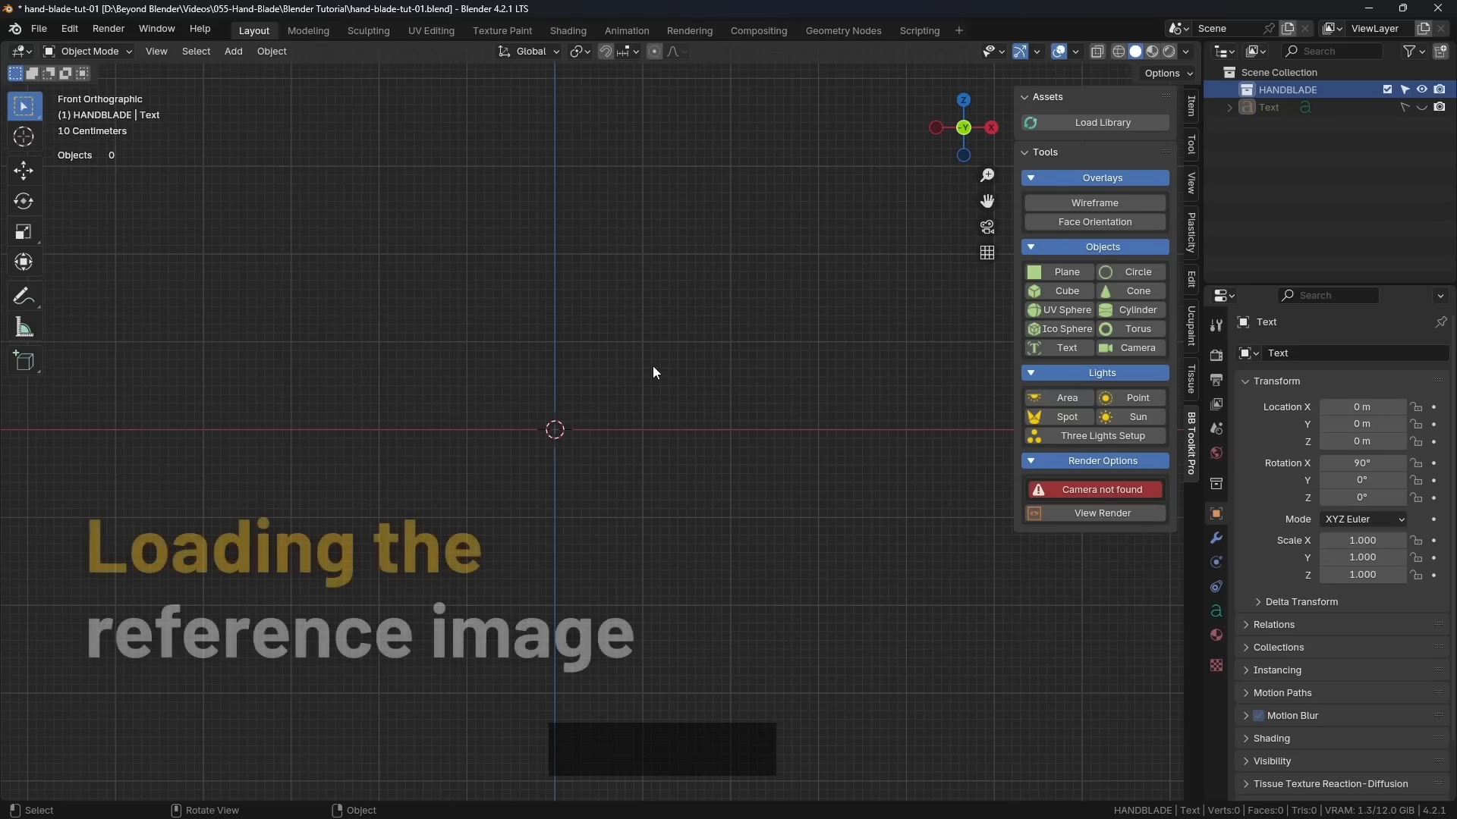
Step: Add hand-blade-sketch.jpg from the project's Design folder as a reference image in the front view
key("shift+a")
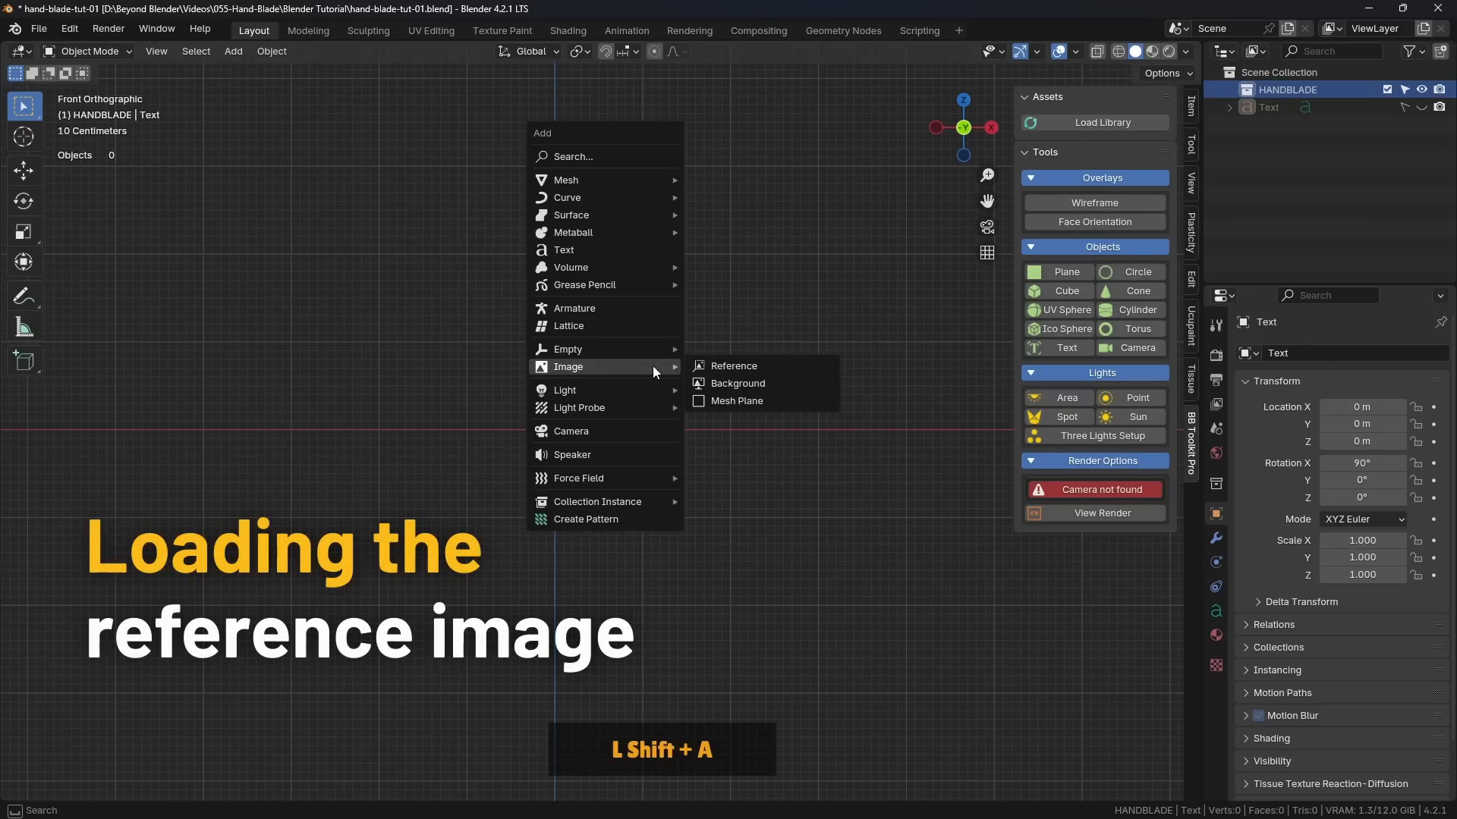
left_click(576, 370)
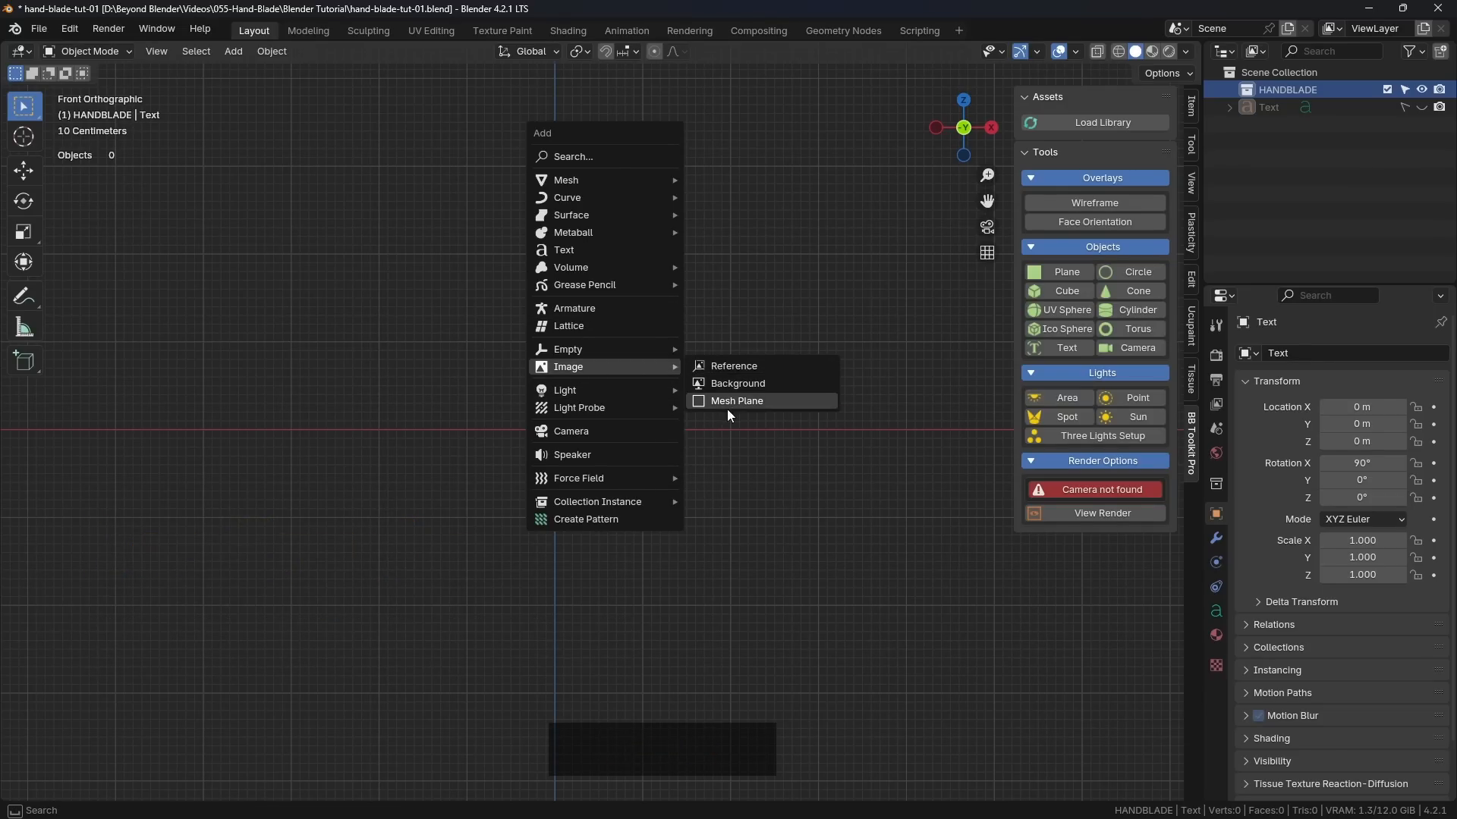
left_click(734, 366)
left_click(433, 151)
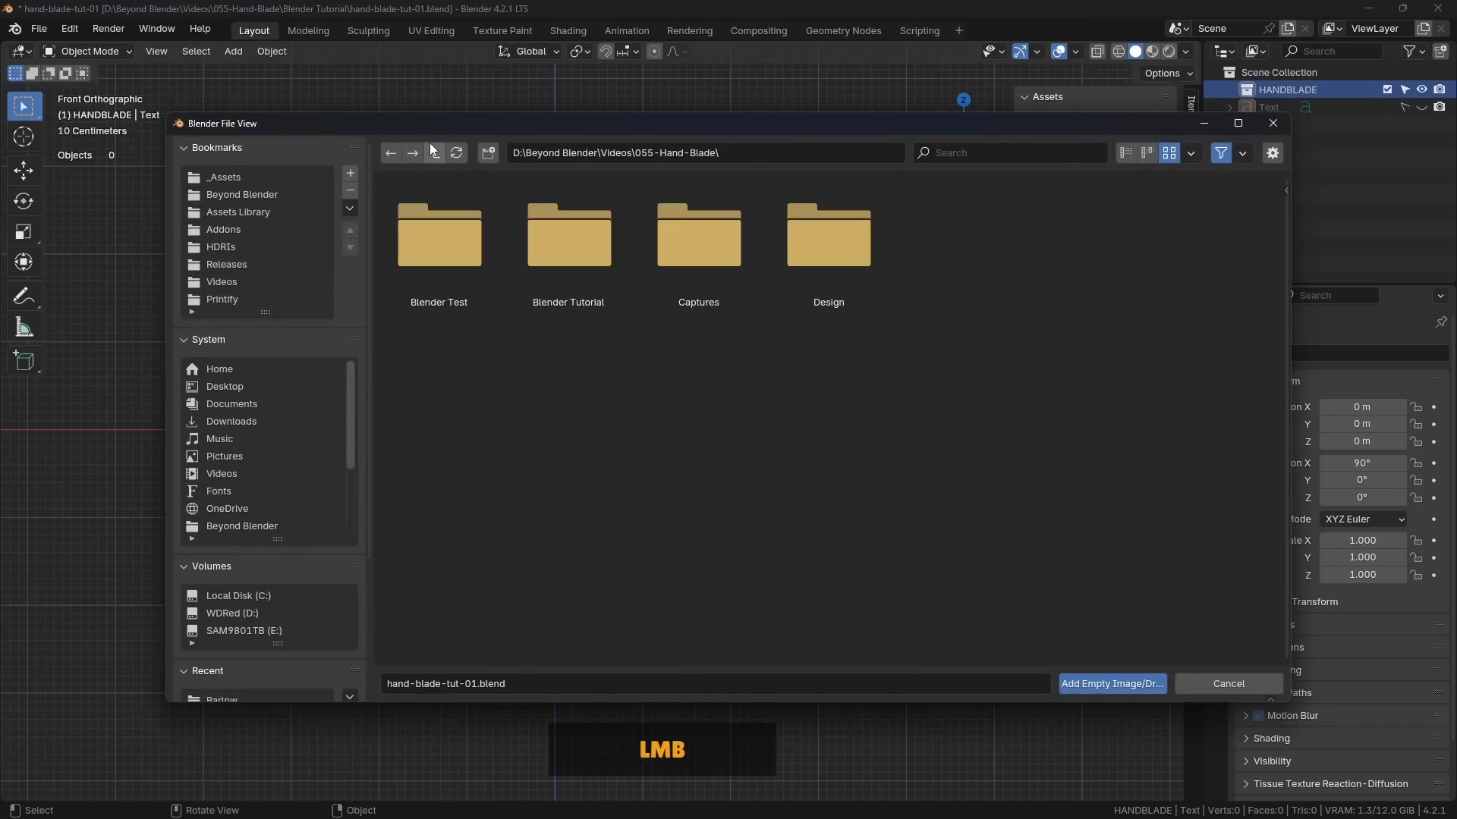
left_click(838, 244)
left_click(726, 236)
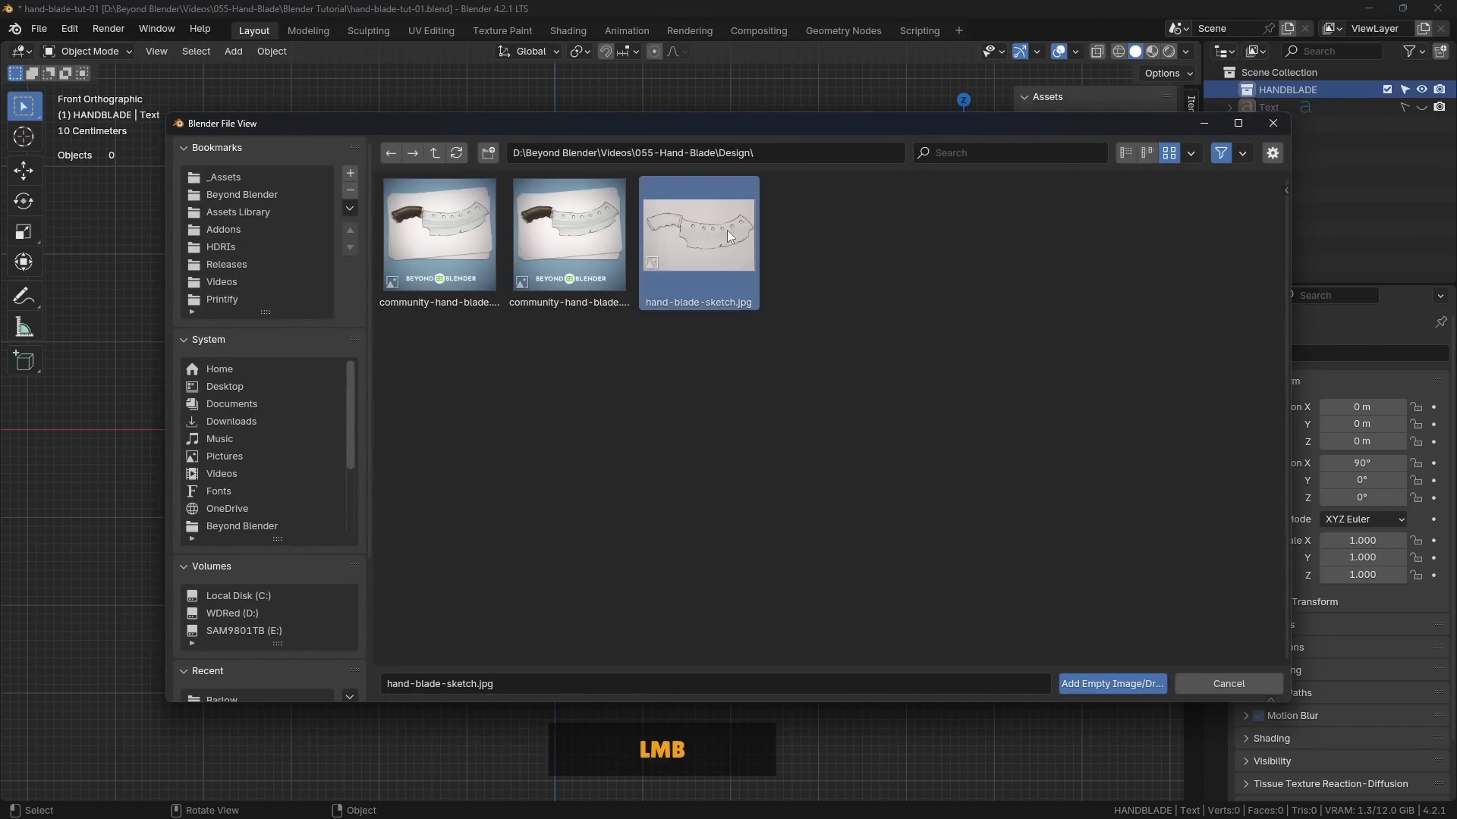
left_click(1112, 685)
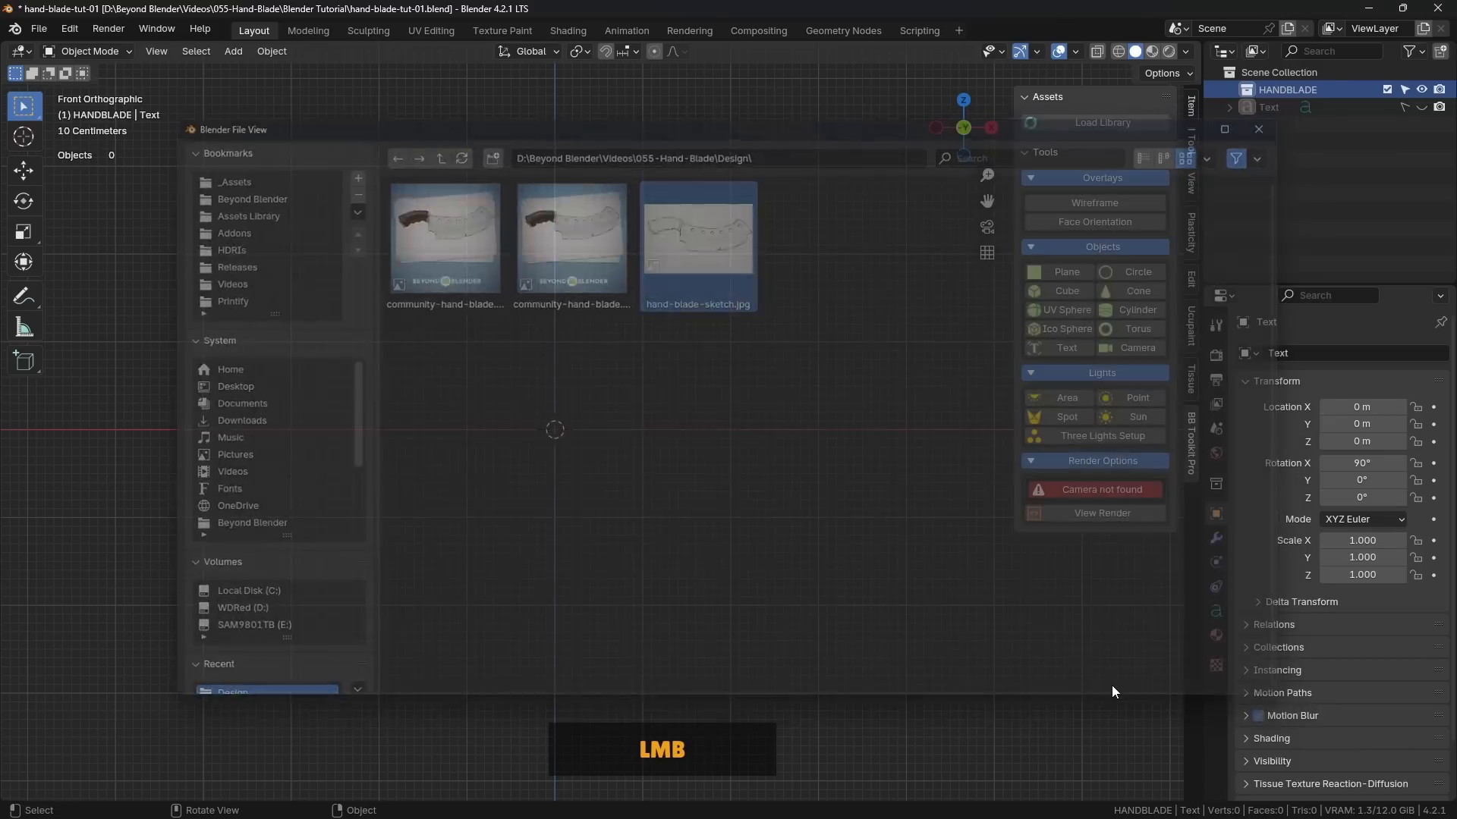
scroll(685, 424, "up", 2)
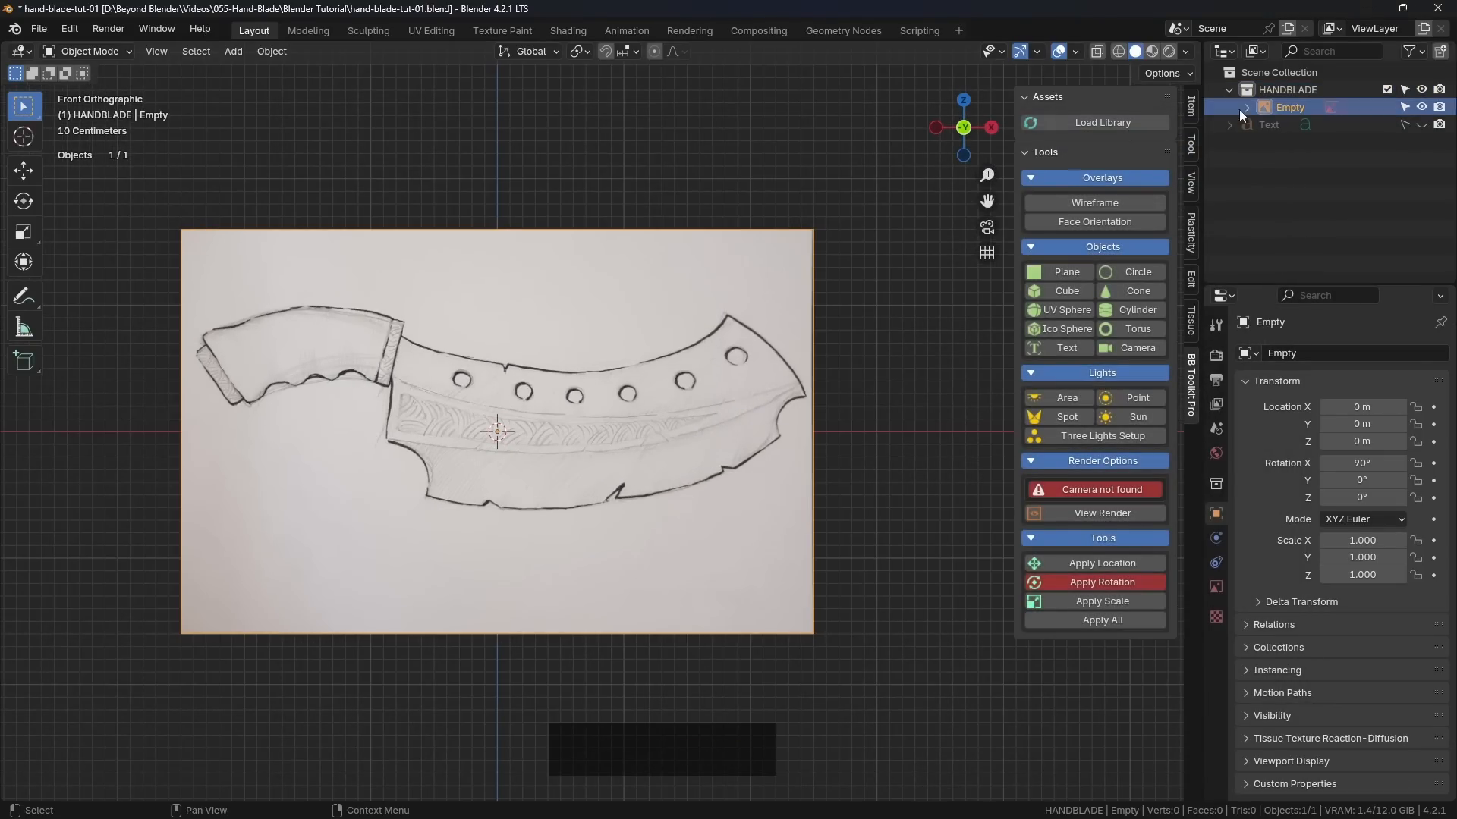
Step: Rename the reference image object to Sketch and make HANDBLADE the active collection
left_click(1289, 107)
double_click(1274, 107)
type("Sketch")
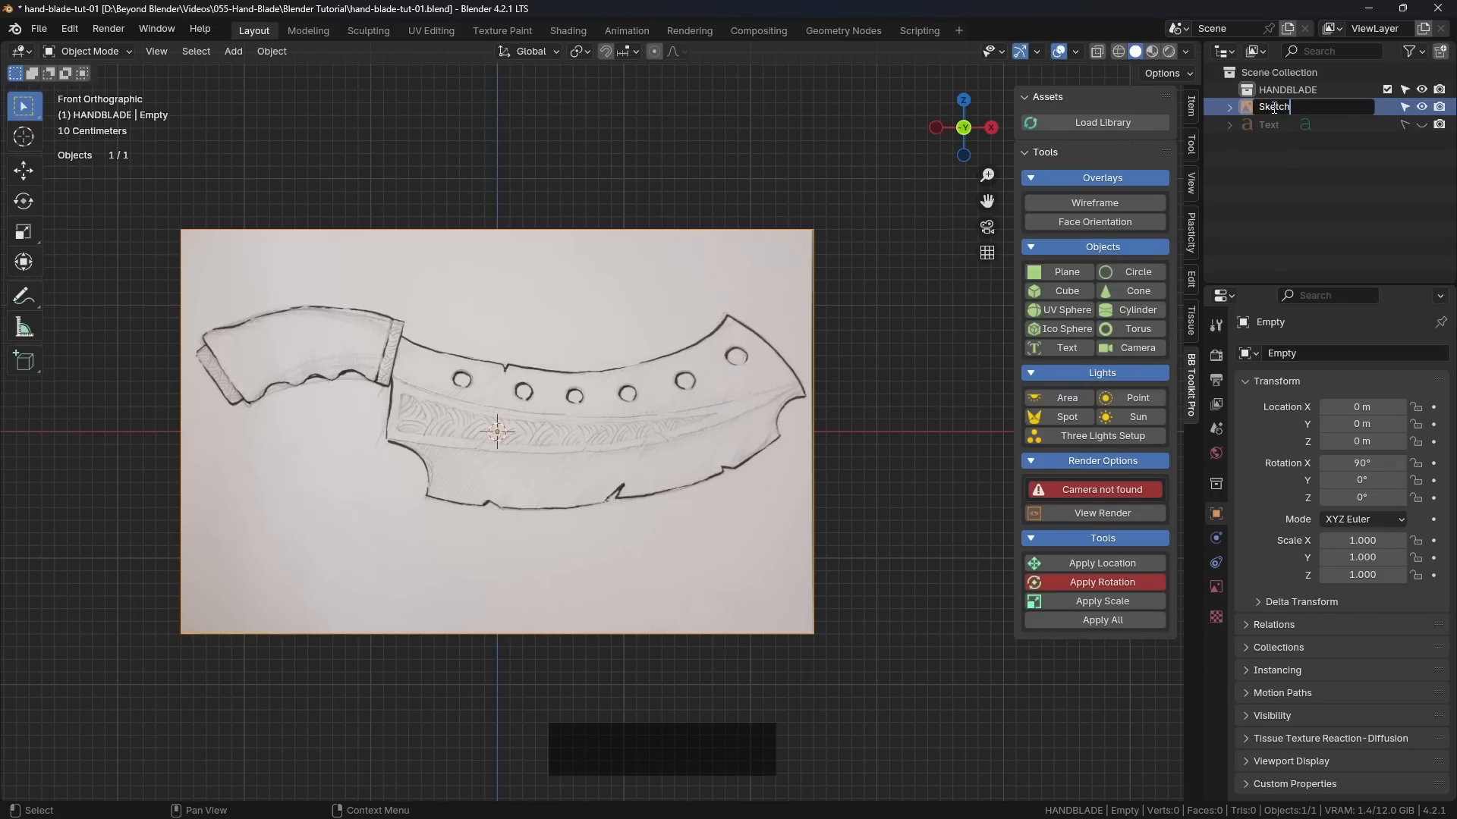
key("Return")
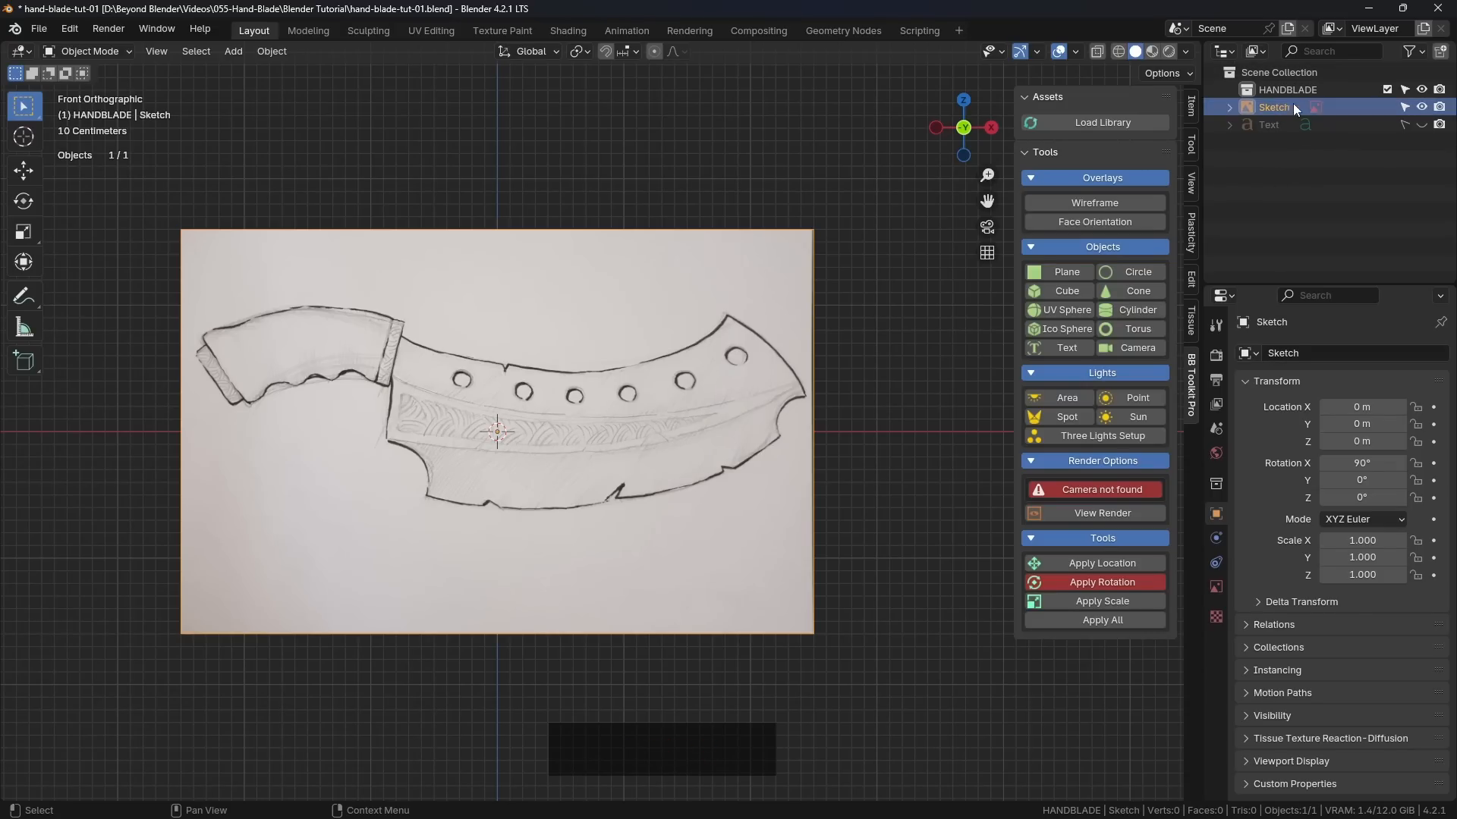
left_click(1287, 91)
middle_click_drag(635, 367, 704, 347, "shift")
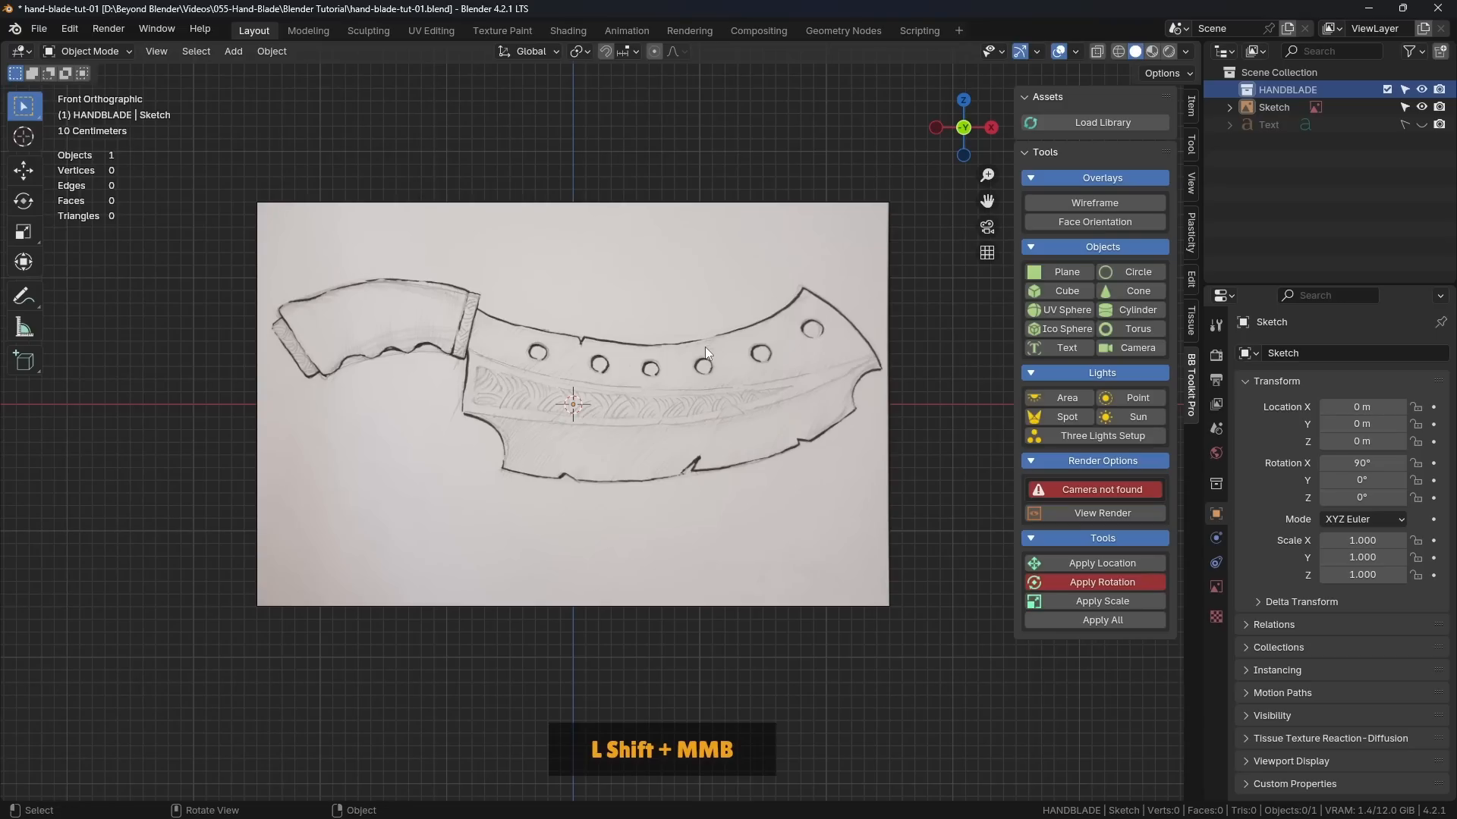
Step: Lower the opacity of the Sketch reference image to about 0.07
left_click(673, 389)
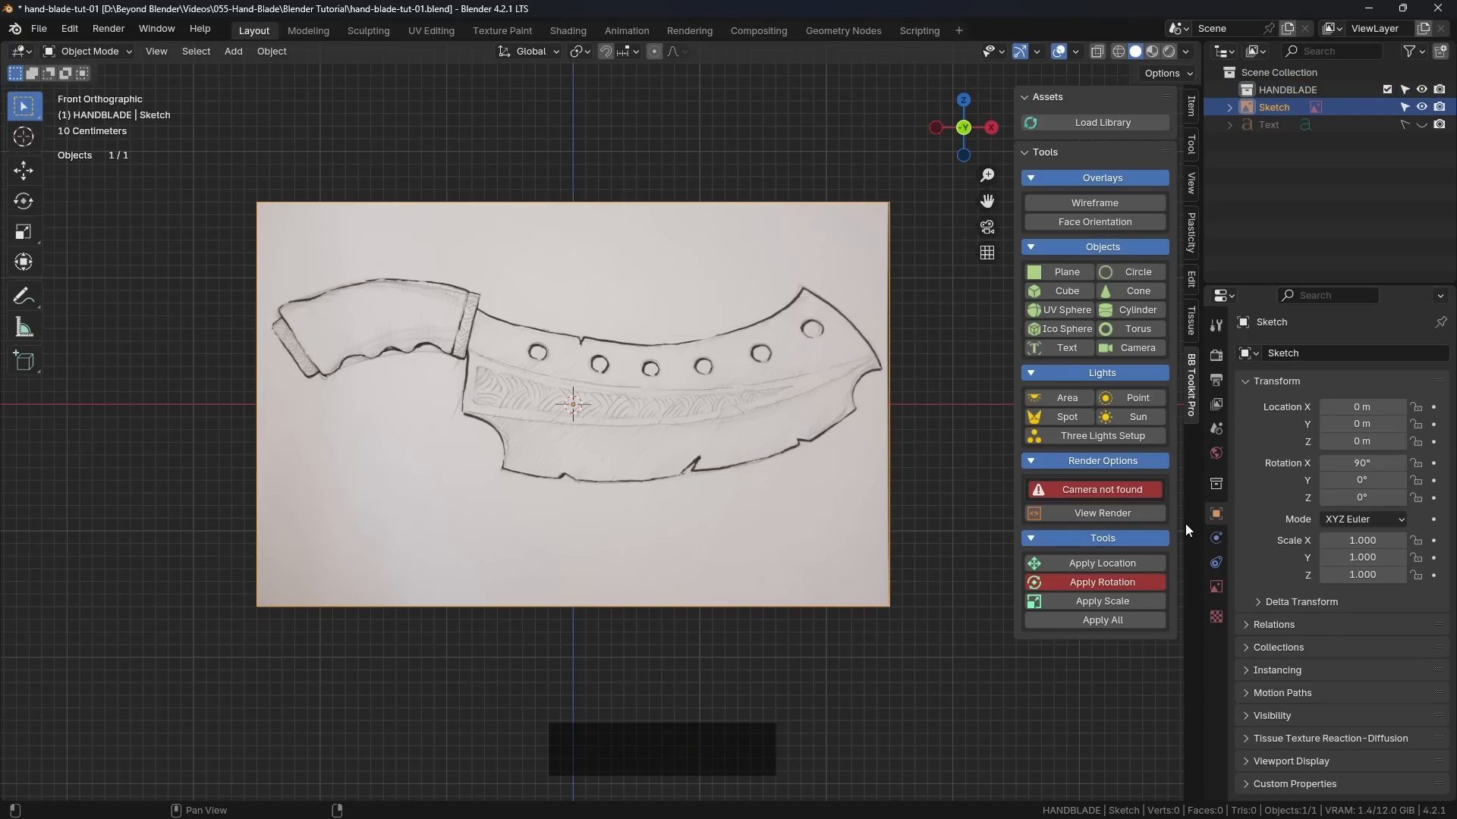
left_click_drag(1201, 430, 1147, 430)
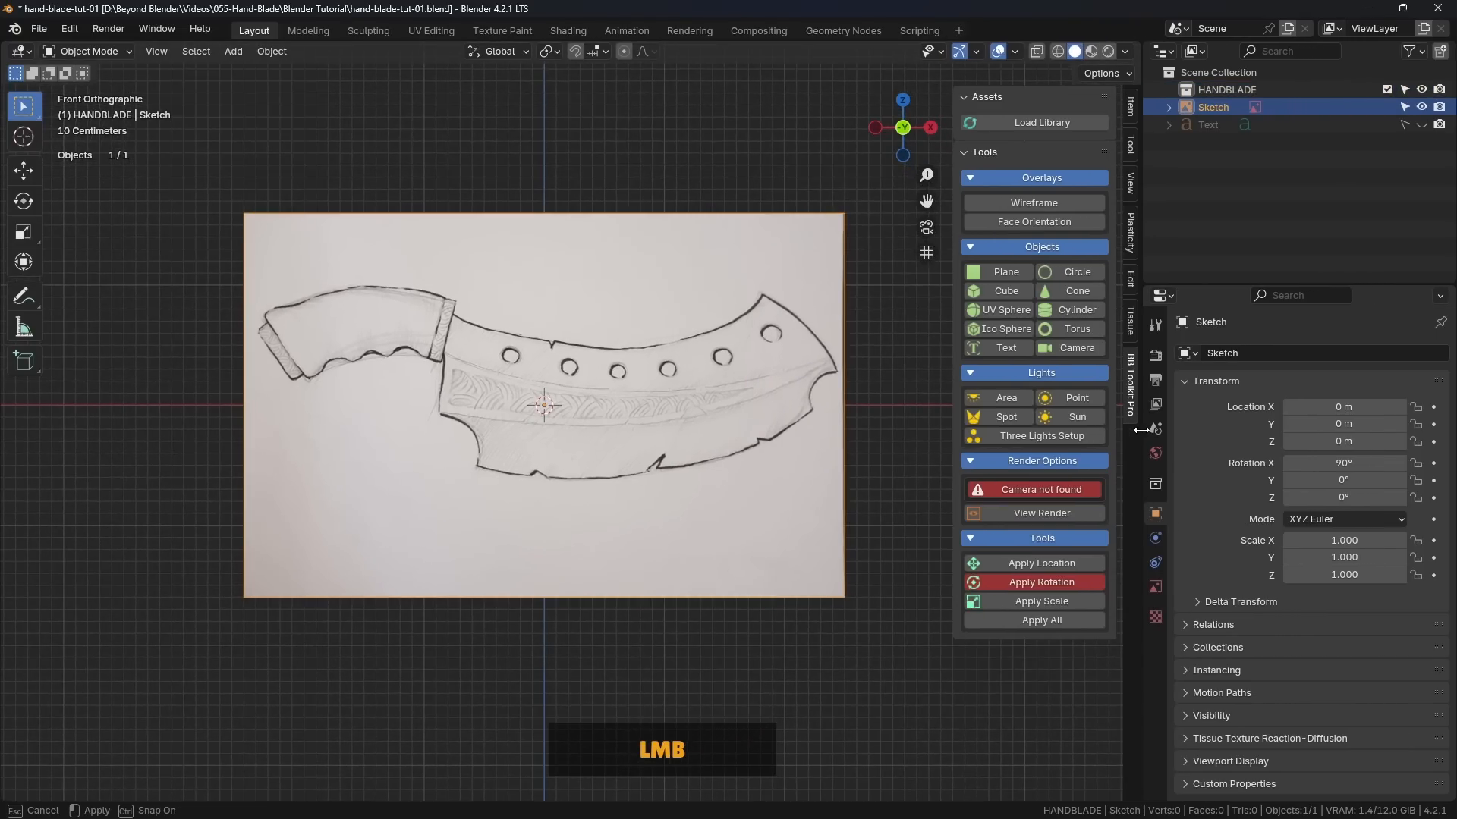
scroll(731, 489, "up", 3)
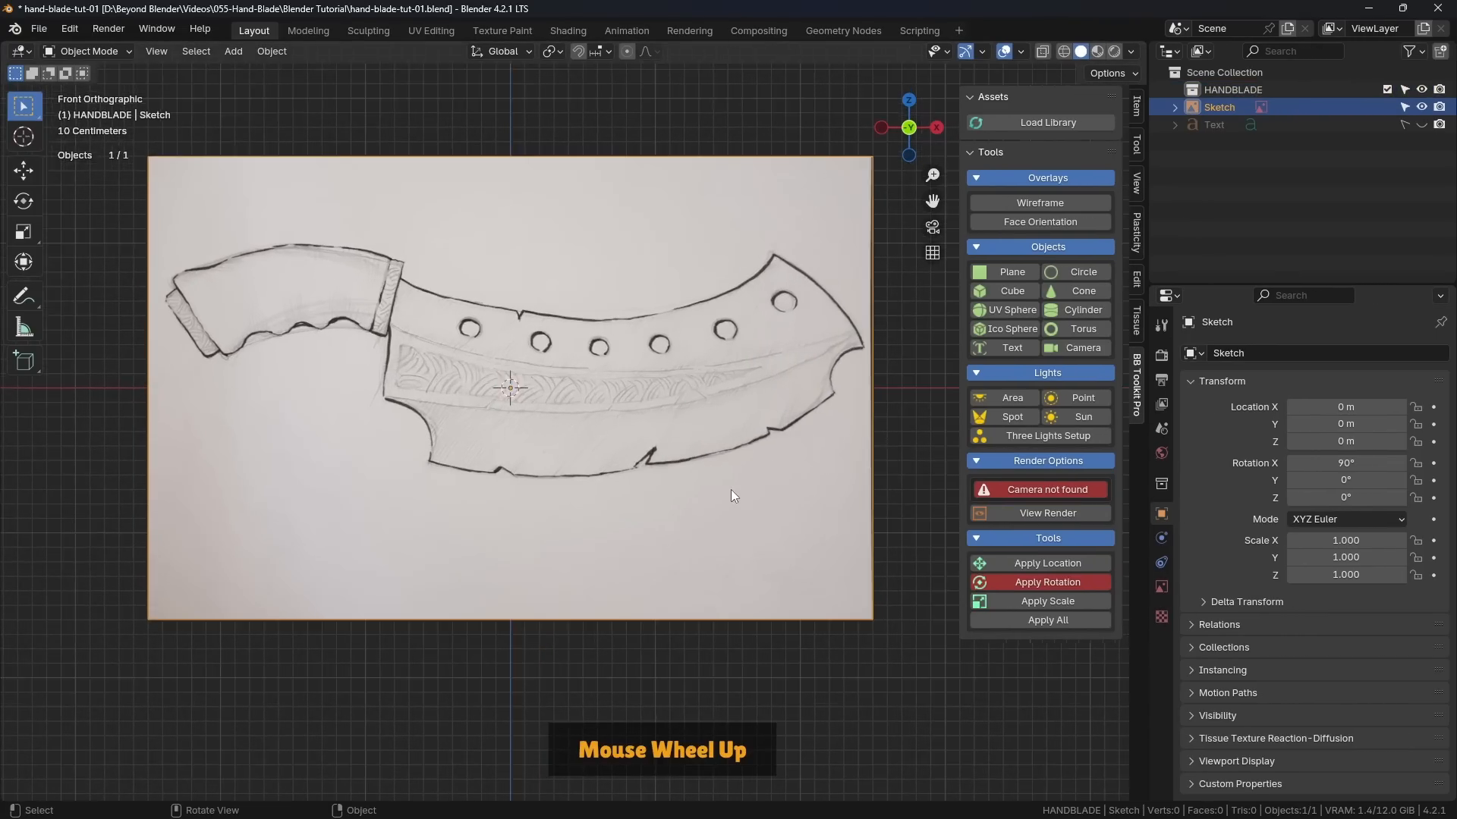
scroll(731, 489, "down", 1)
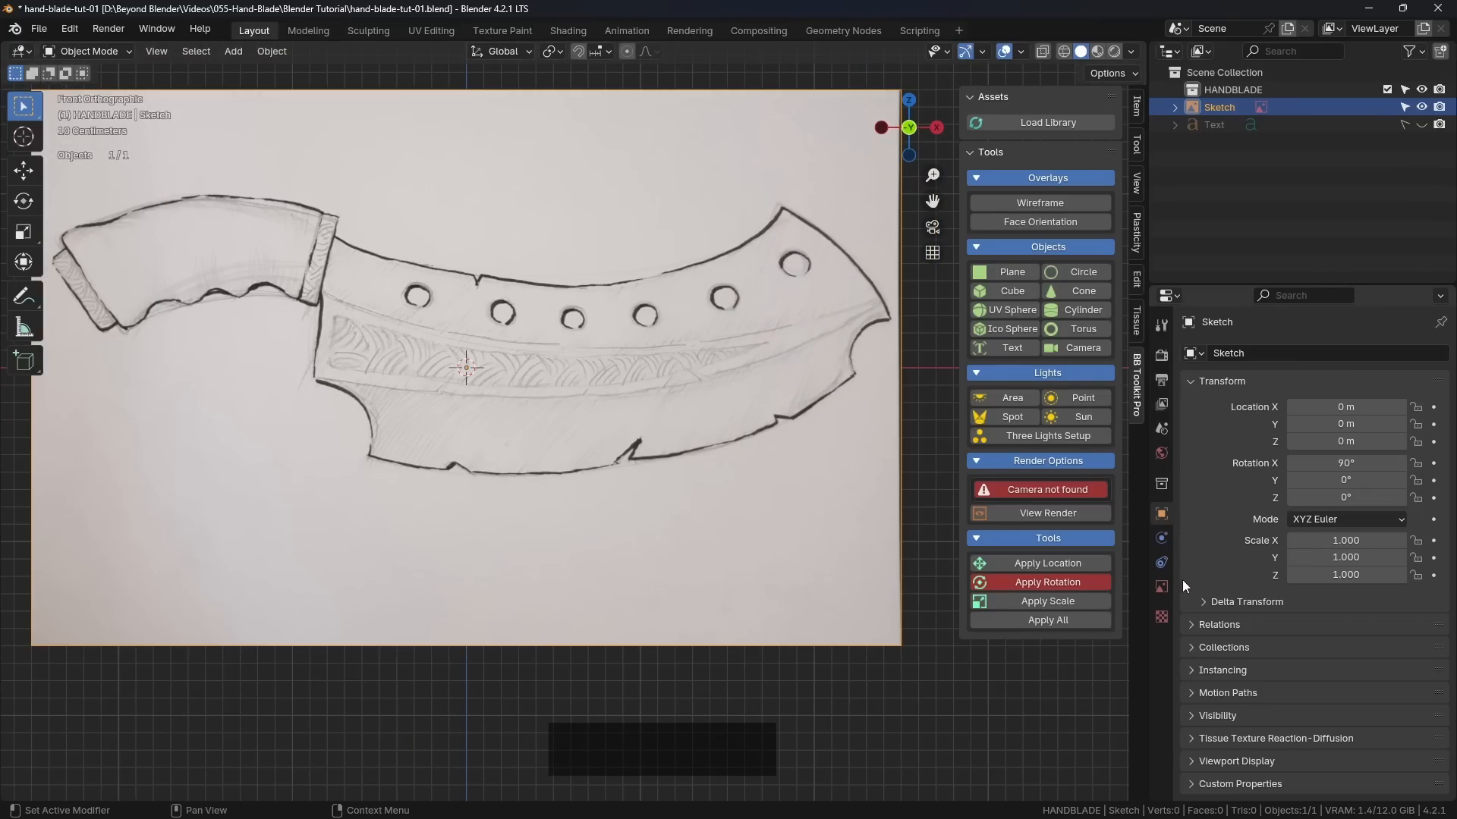
left_click(1161, 587)
left_click(1292, 554)
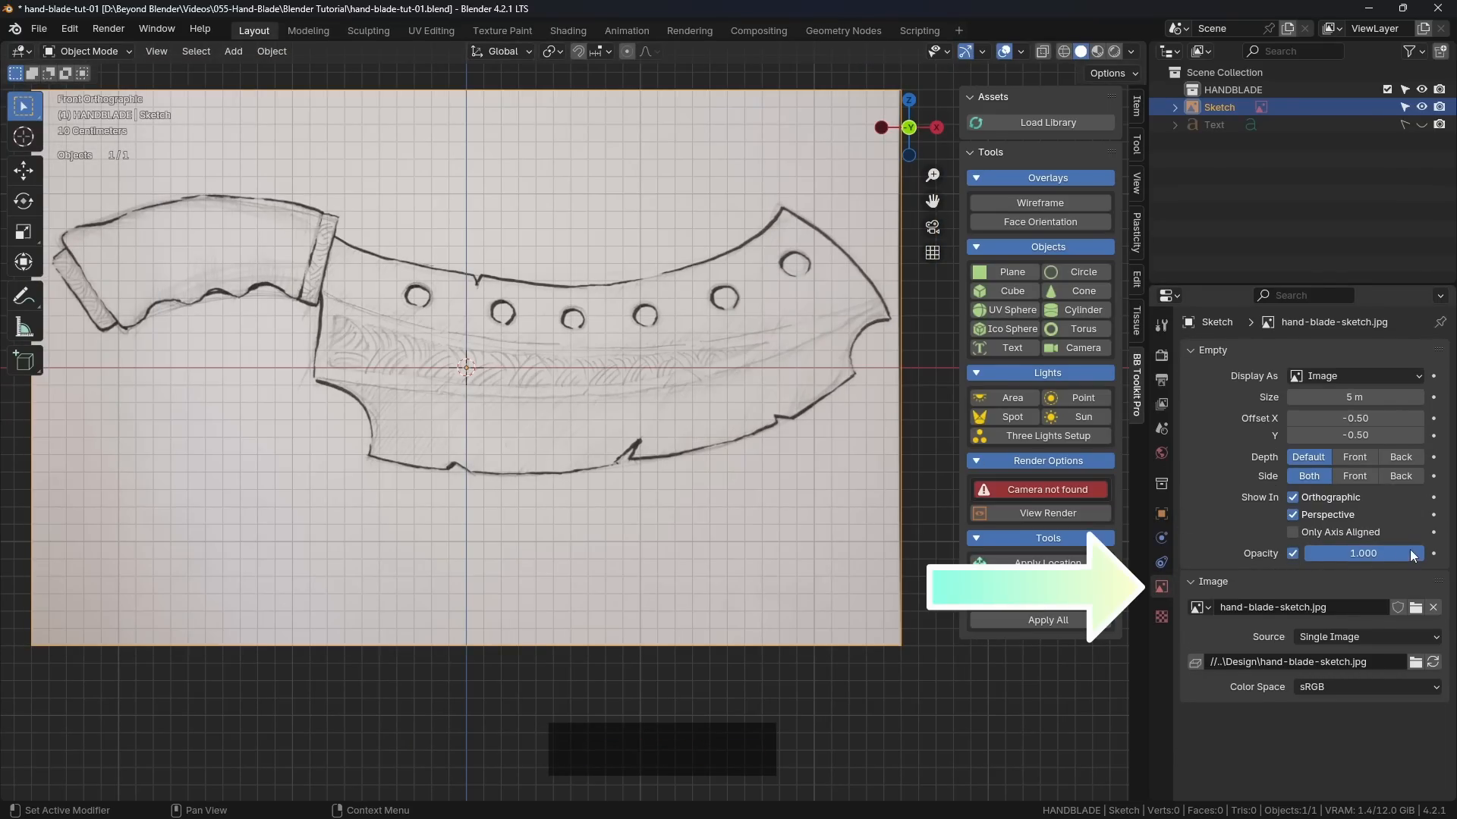
left_click_drag(1336, 554, 1220, 553)
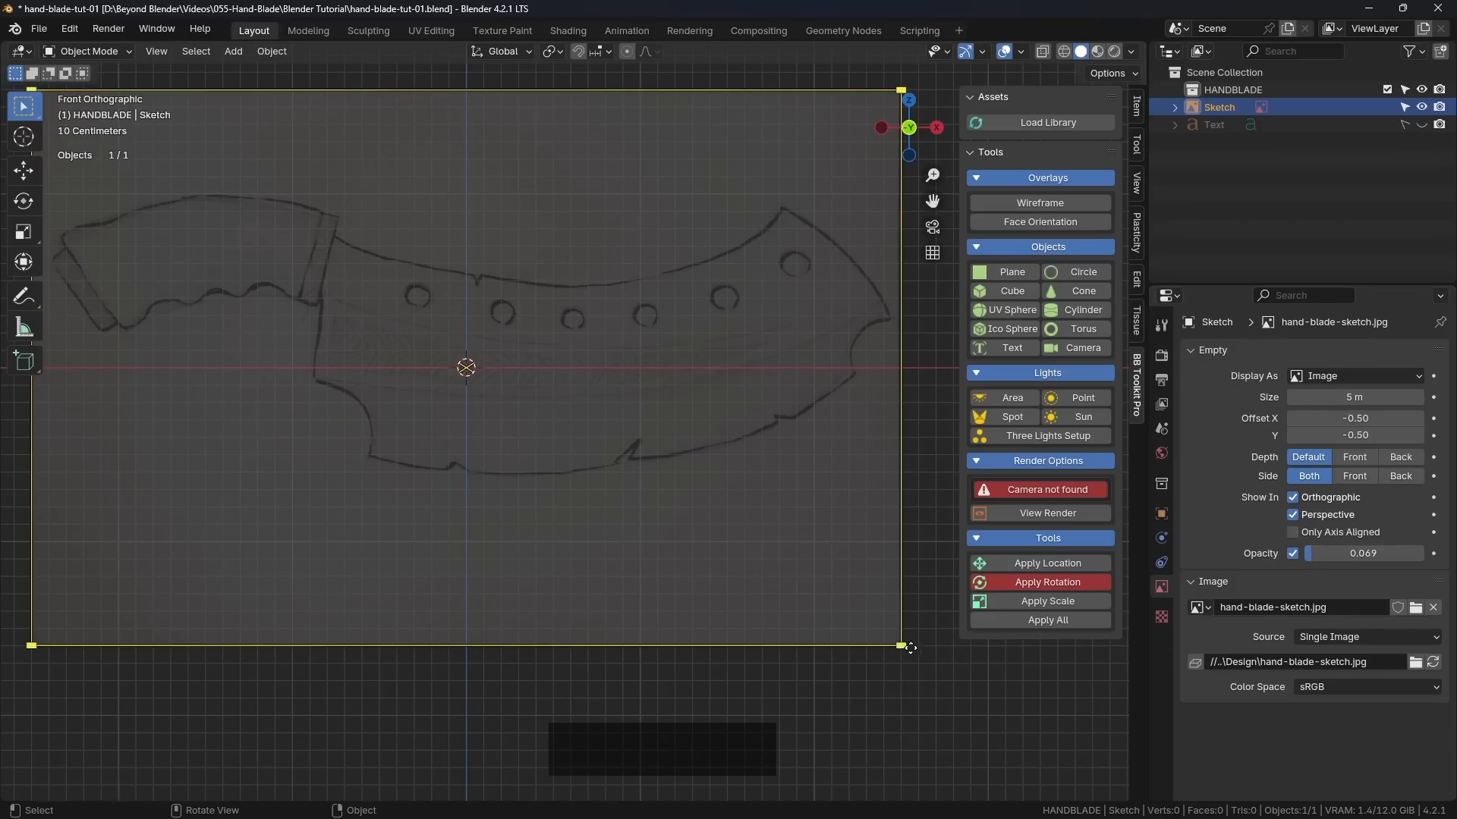
Step: Make the Sketch object unselectable in the viewport, narrow the side editors and reactivate the HANDBLADE collection
left_click(1404, 107)
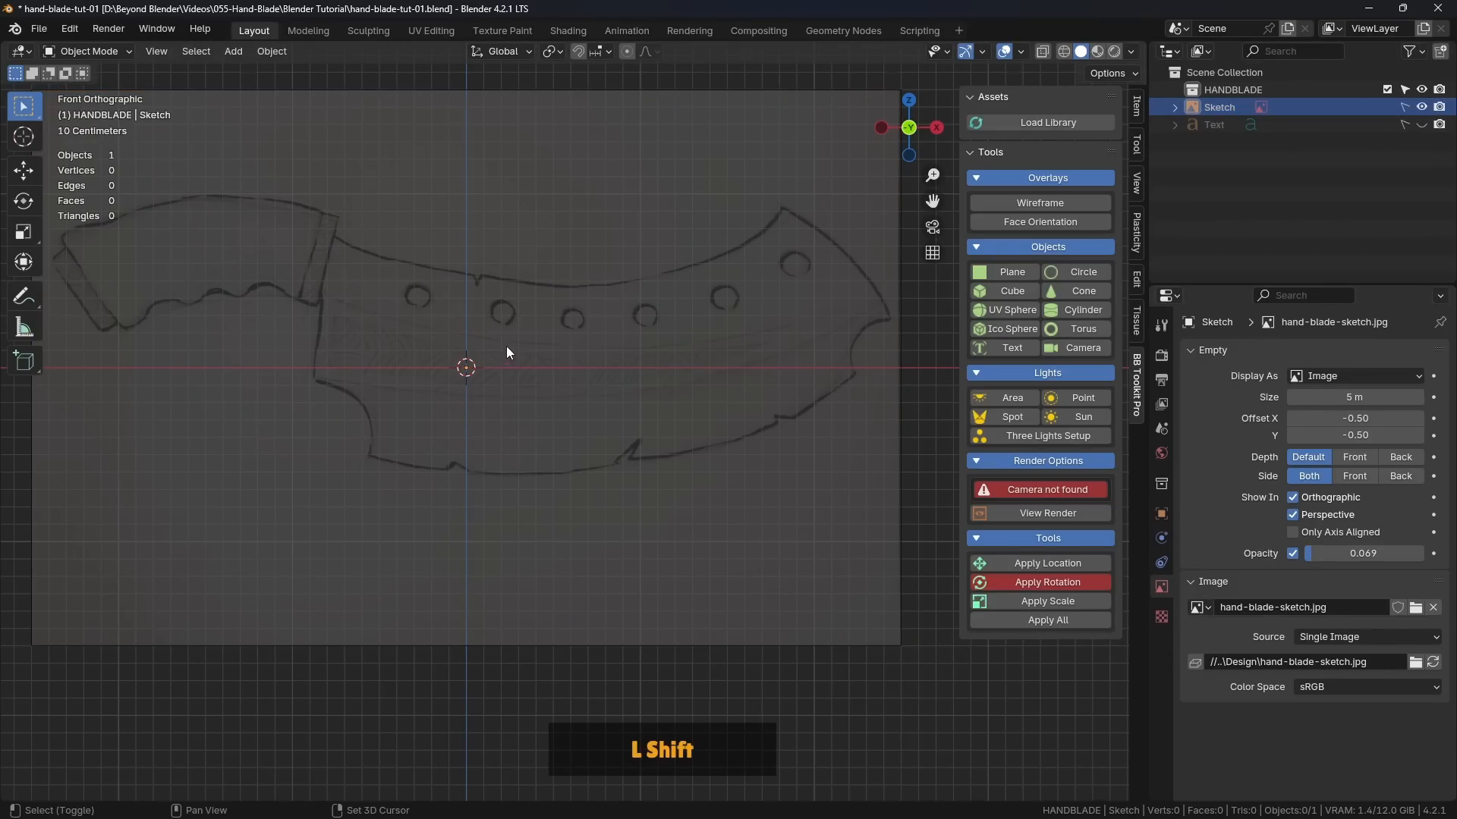
middle_click_drag(591, 353, 644, 412, "shift")
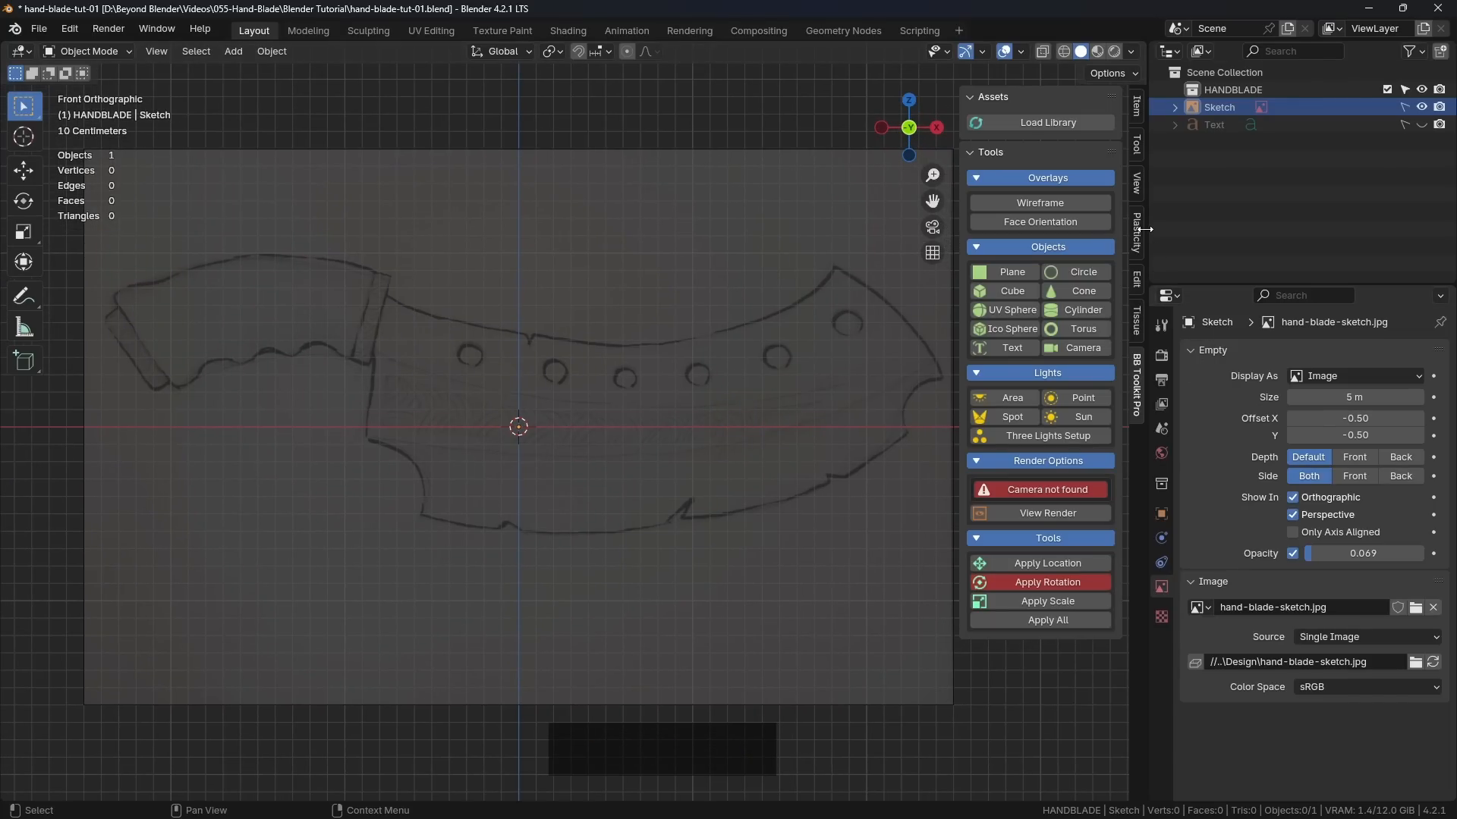
left_click_drag(1148, 220, 1257, 218)
left_click(1341, 91)
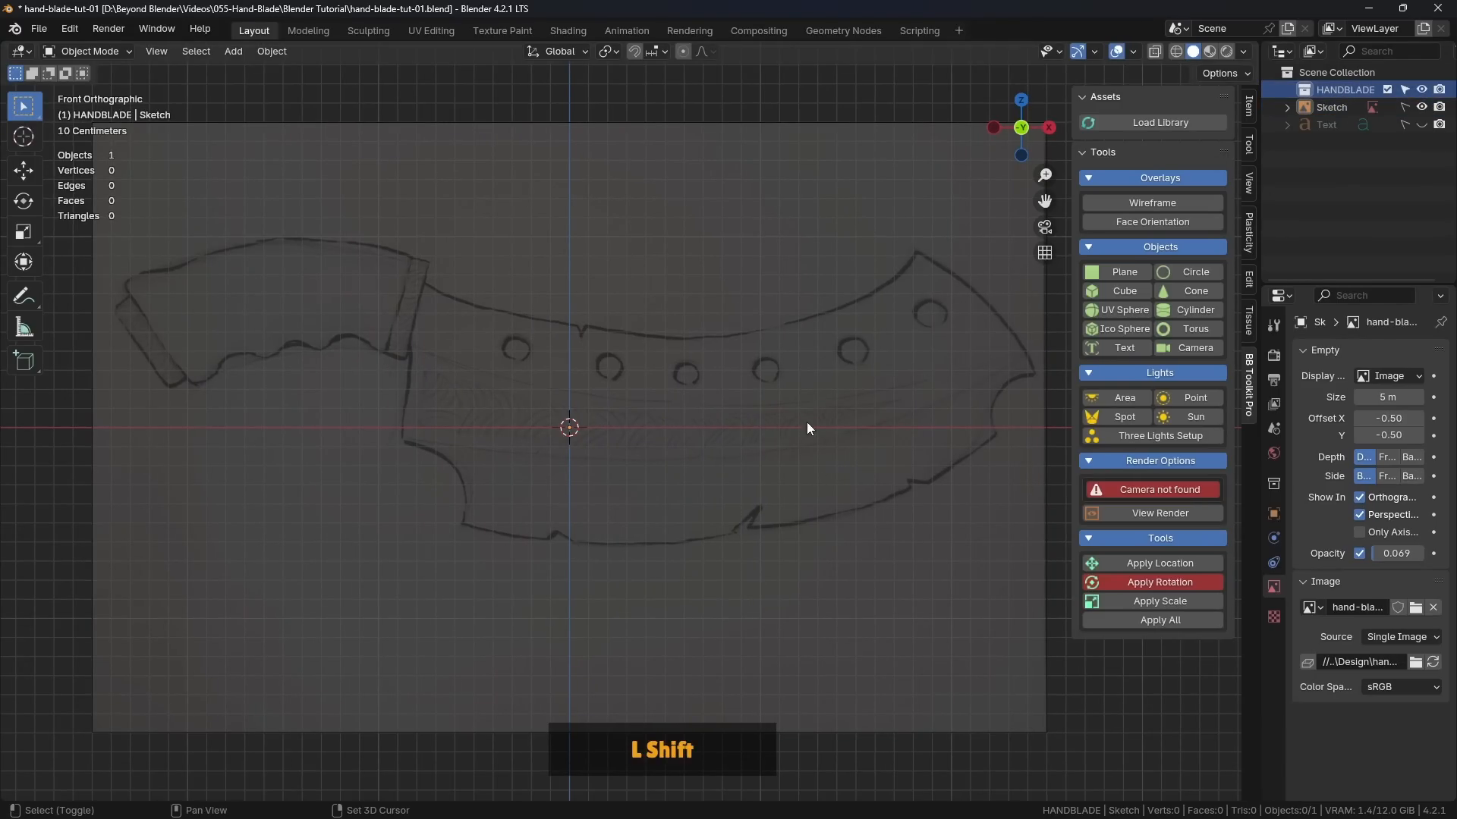
middle_click_drag(807, 422, 782, 427, "shift")
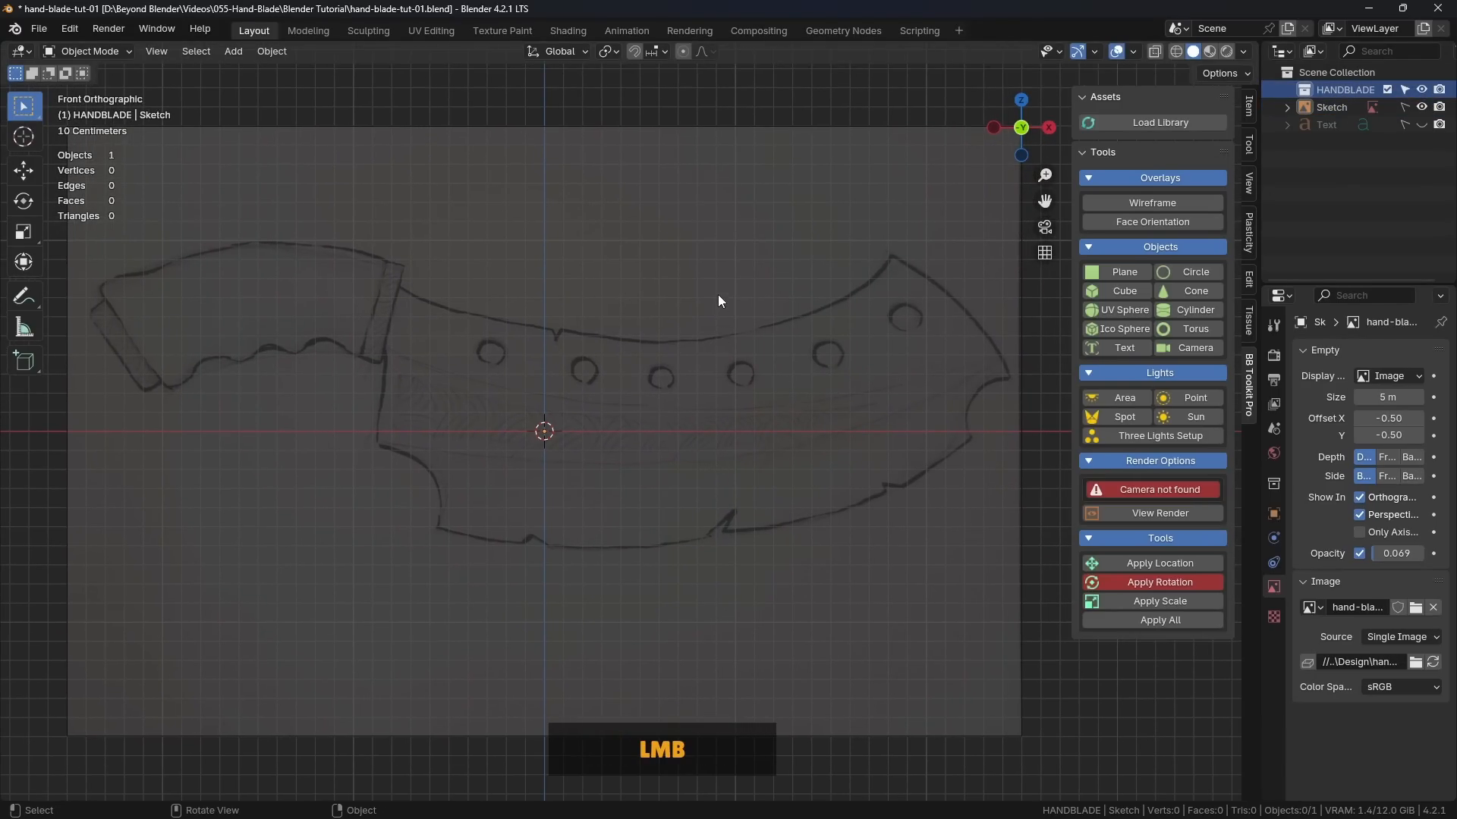
scroll(770, 384, "up", 1)
middle_click_drag(770, 384, 694, 388, "shift")
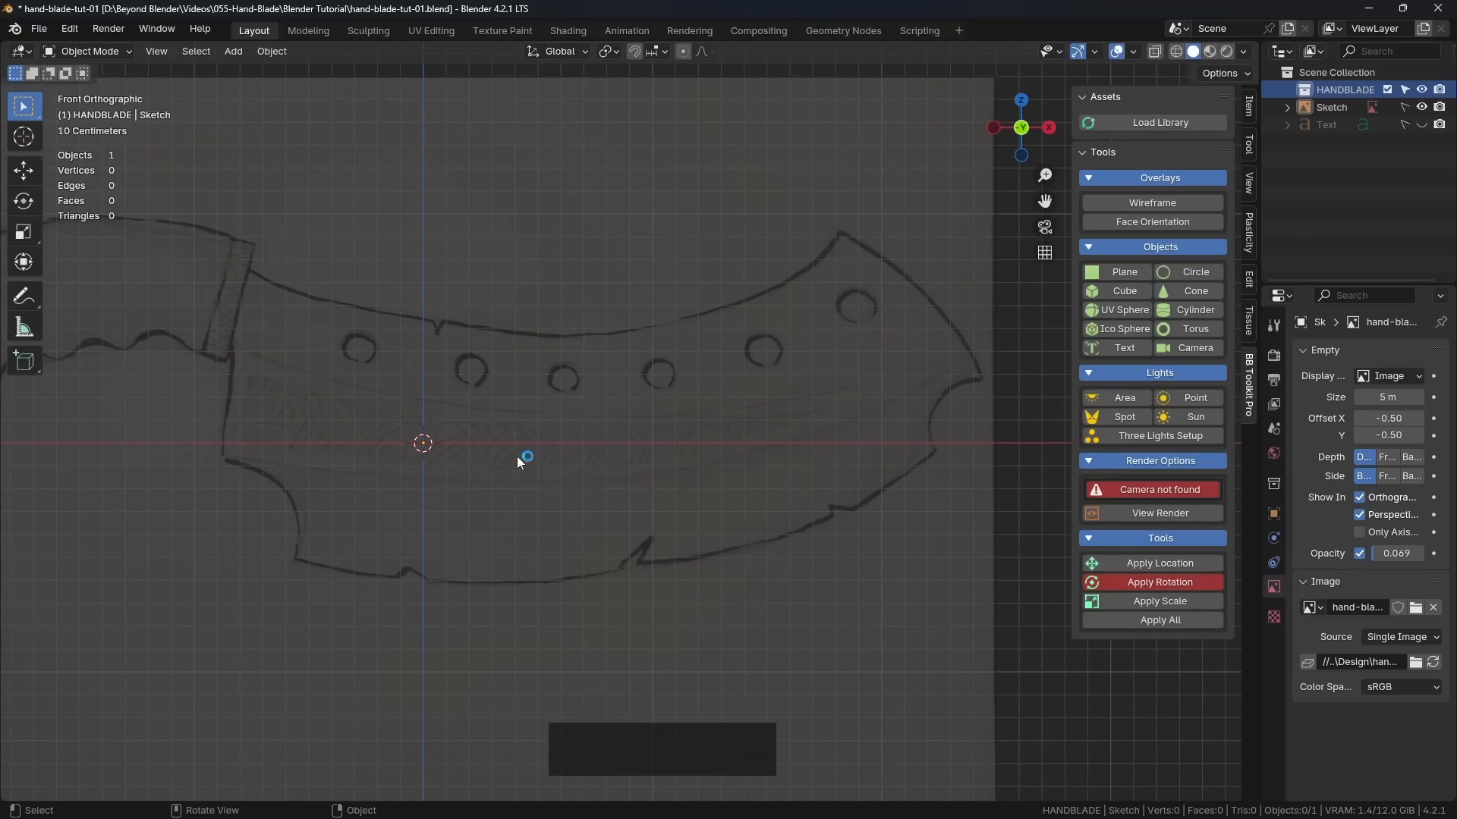
middle_click_drag(768, 449, 765, 433, "shift")
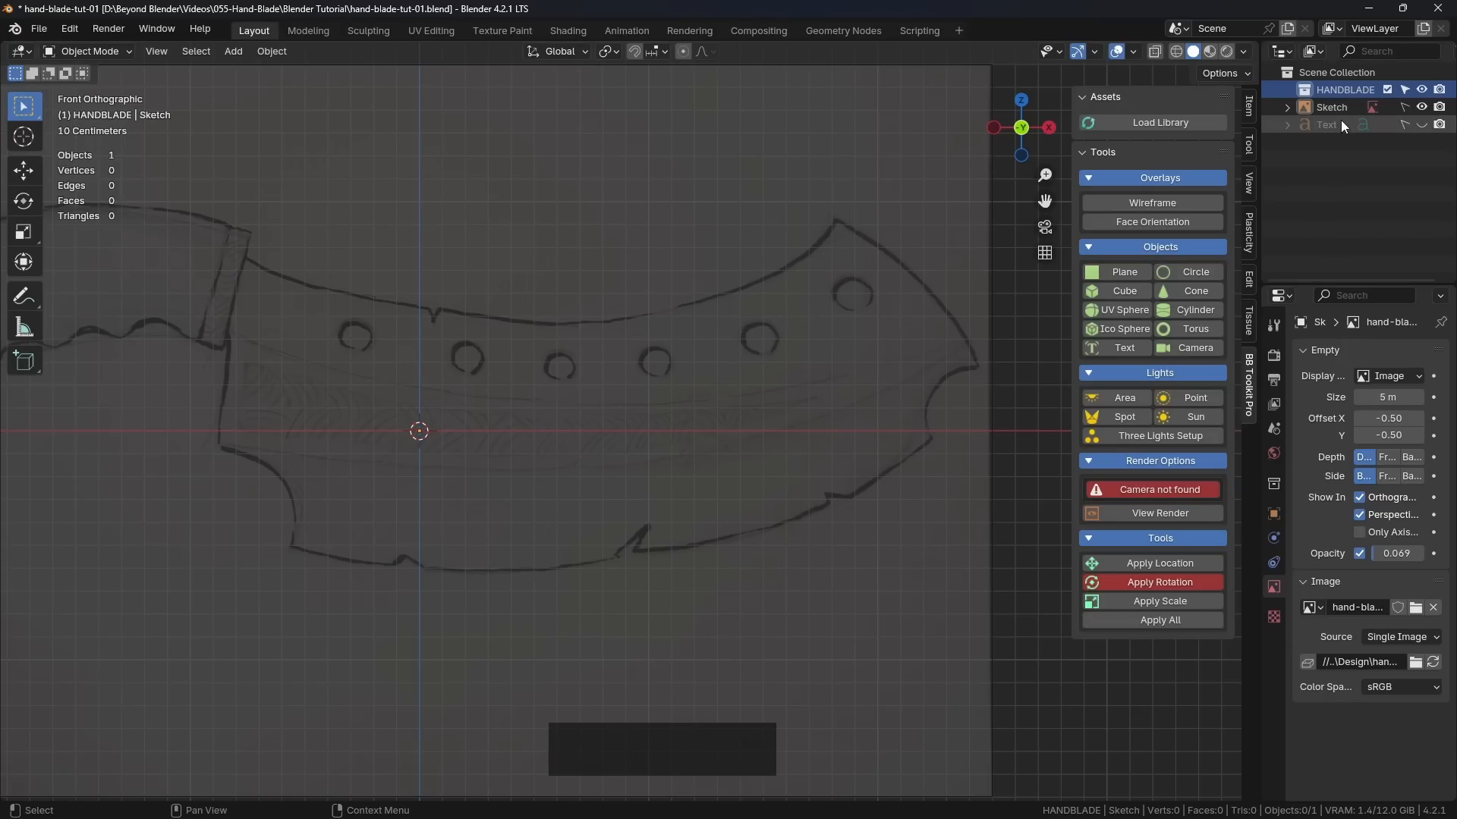
Step: Create a new collection in the scene and name it CURVES
left_click(1332, 177)
right_click(1317, 166)
left_click(1272, 167)
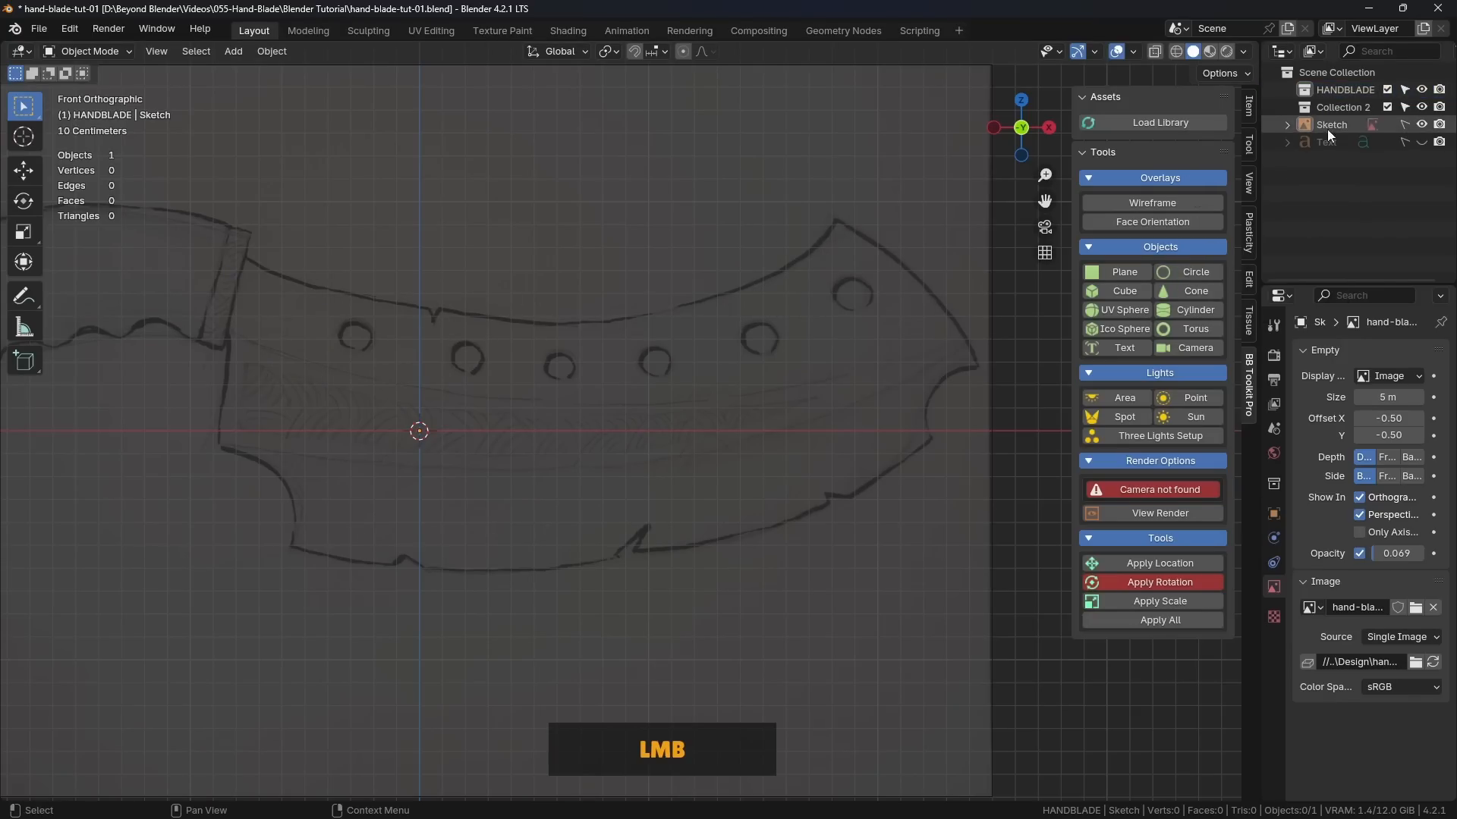
double_click(1344, 106)
type("C")
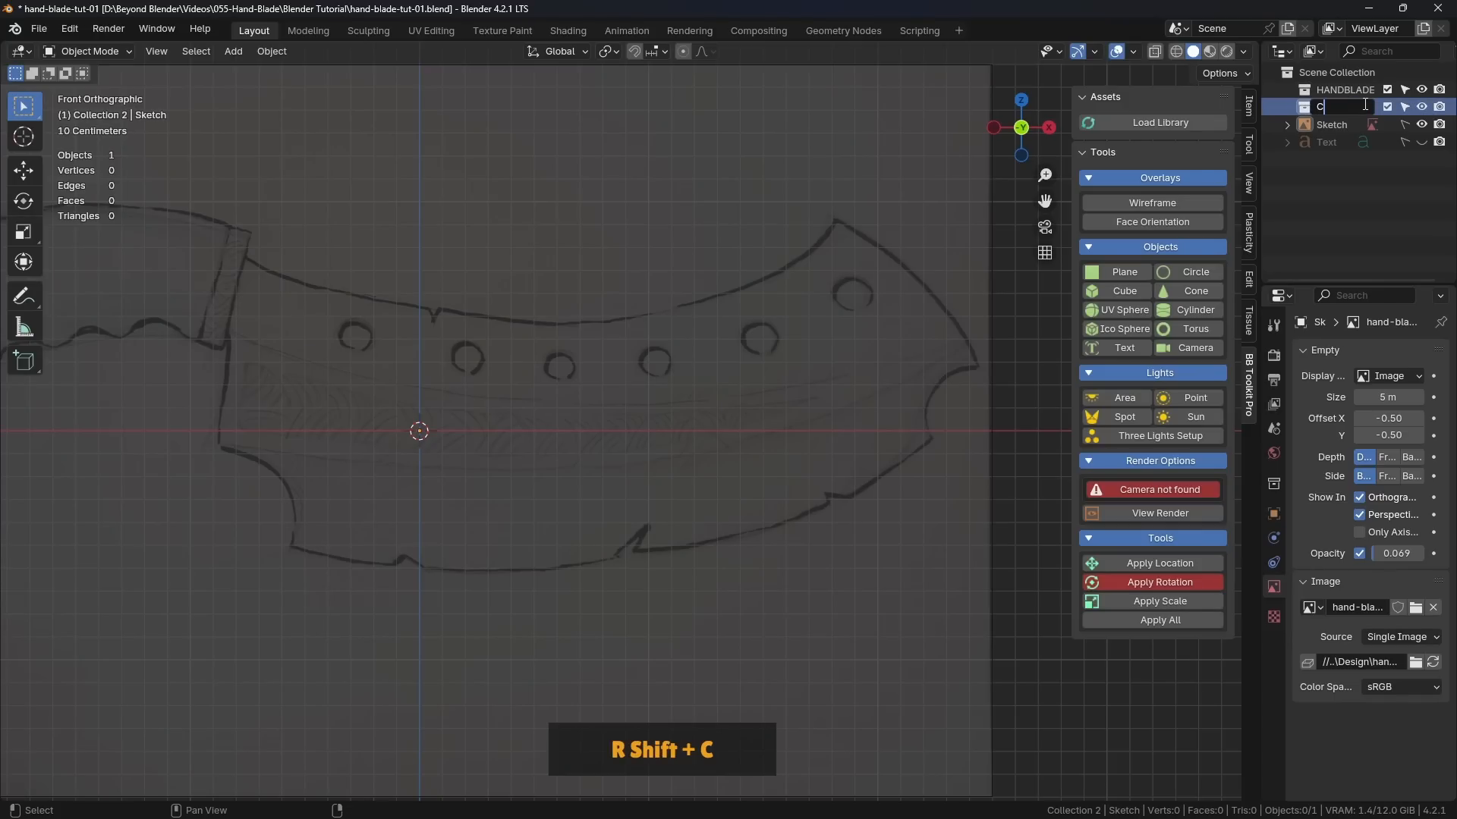
type("URVES")
key("Return")
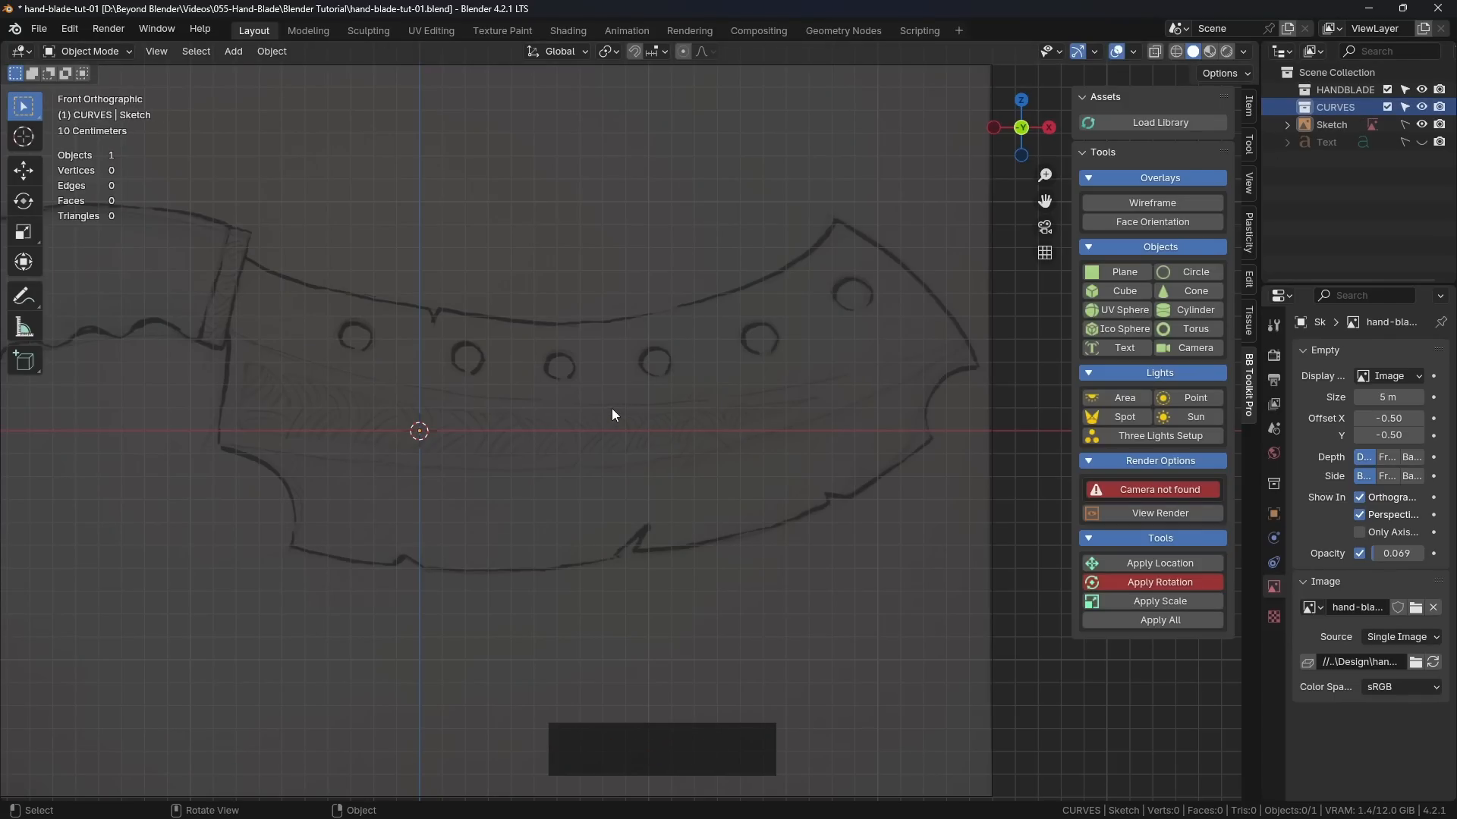
Step: Add a Bézier curve at the scene origin inside the CURVES collection
key("shift+a")
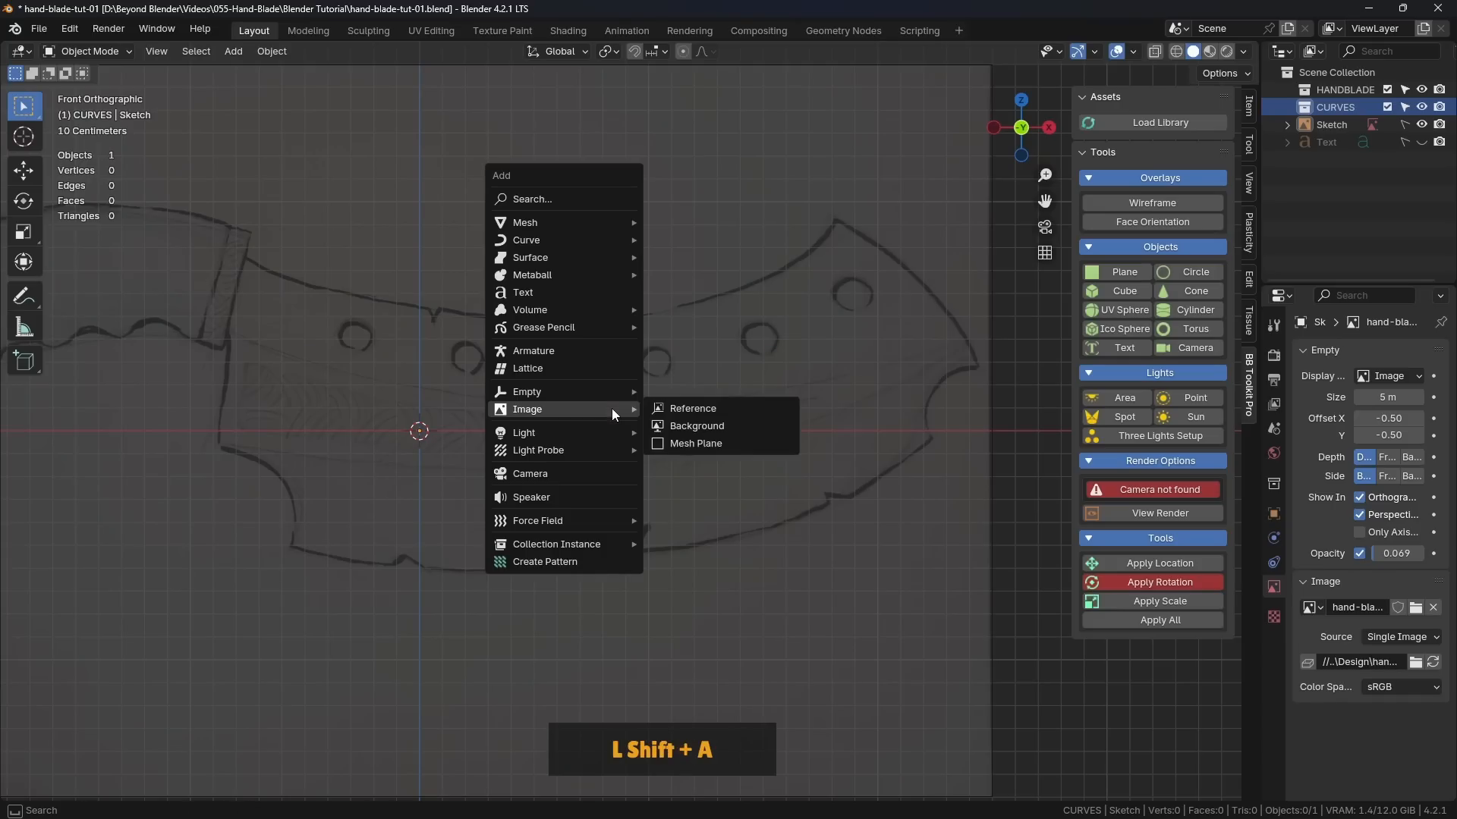
left_click(544, 241)
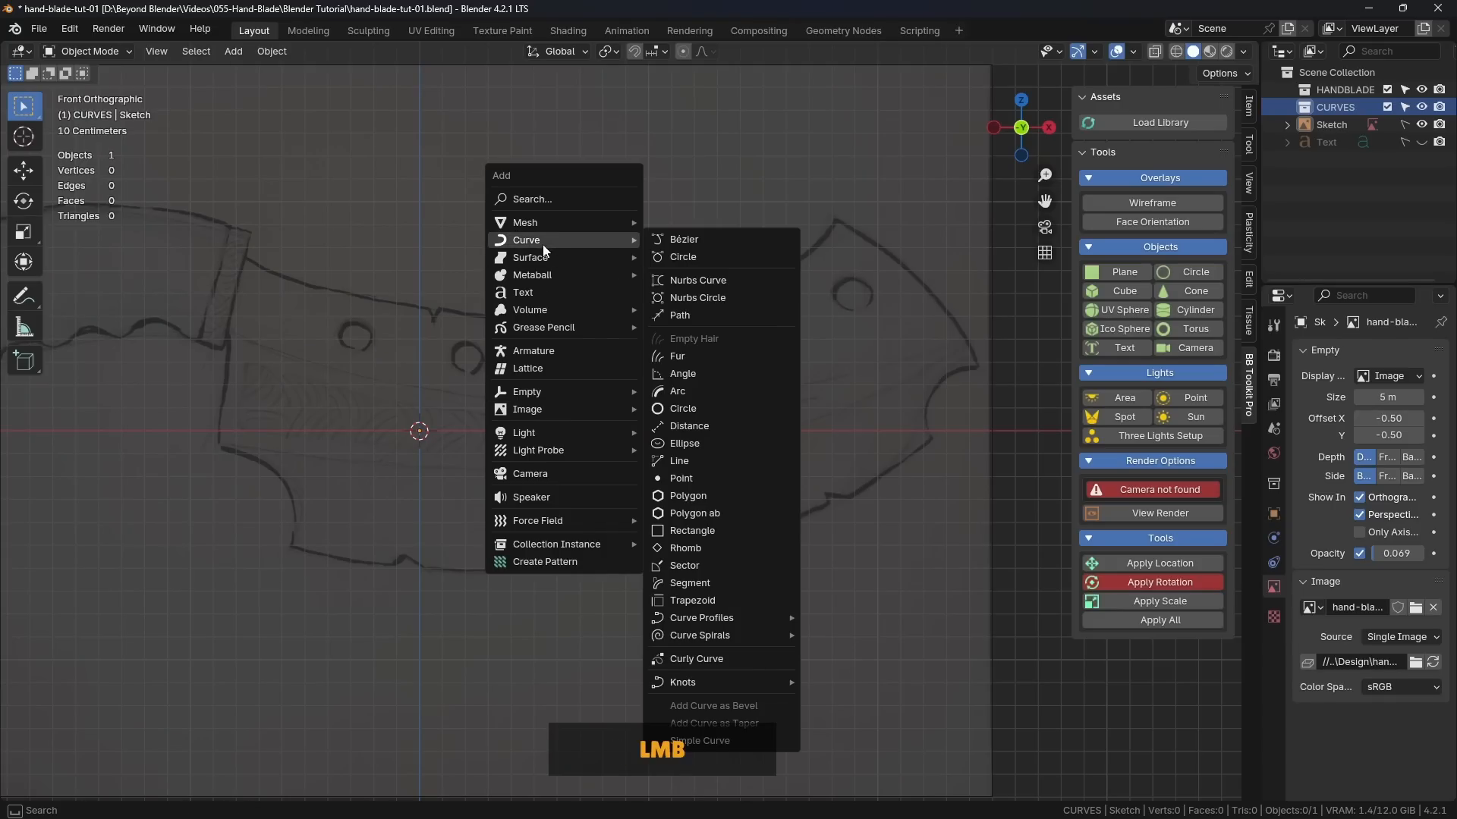
left_click(693, 238)
Step: Rotate the Bézier curve 90° about the X axis so it stands parallel to the sketch, and return to the front view
scroll(604, 403, "down", 3)
middle_click_drag(601, 358, 659, 386)
scroll(720, 390, "up", 2)
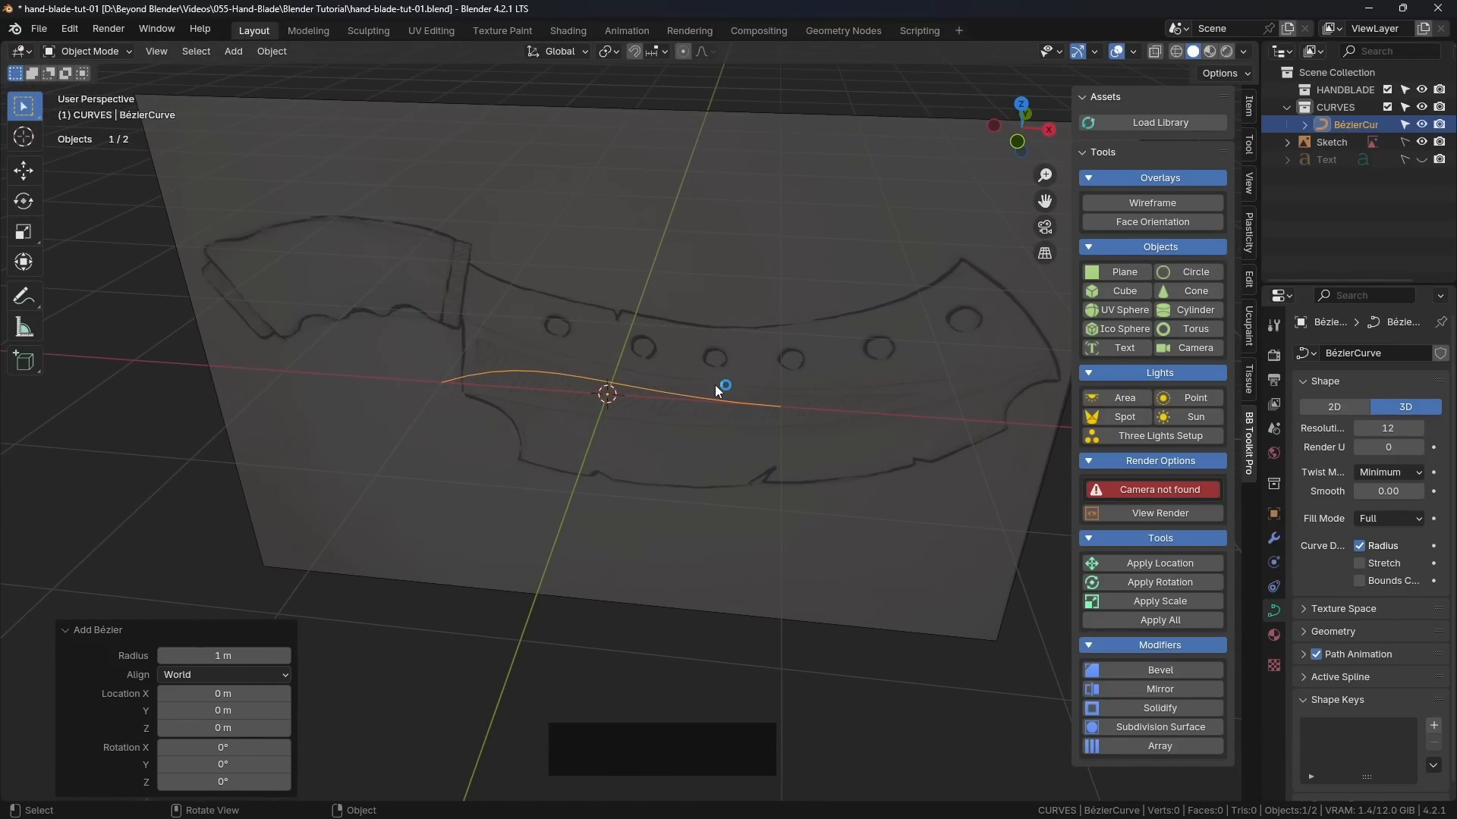
key("r")
key("x")
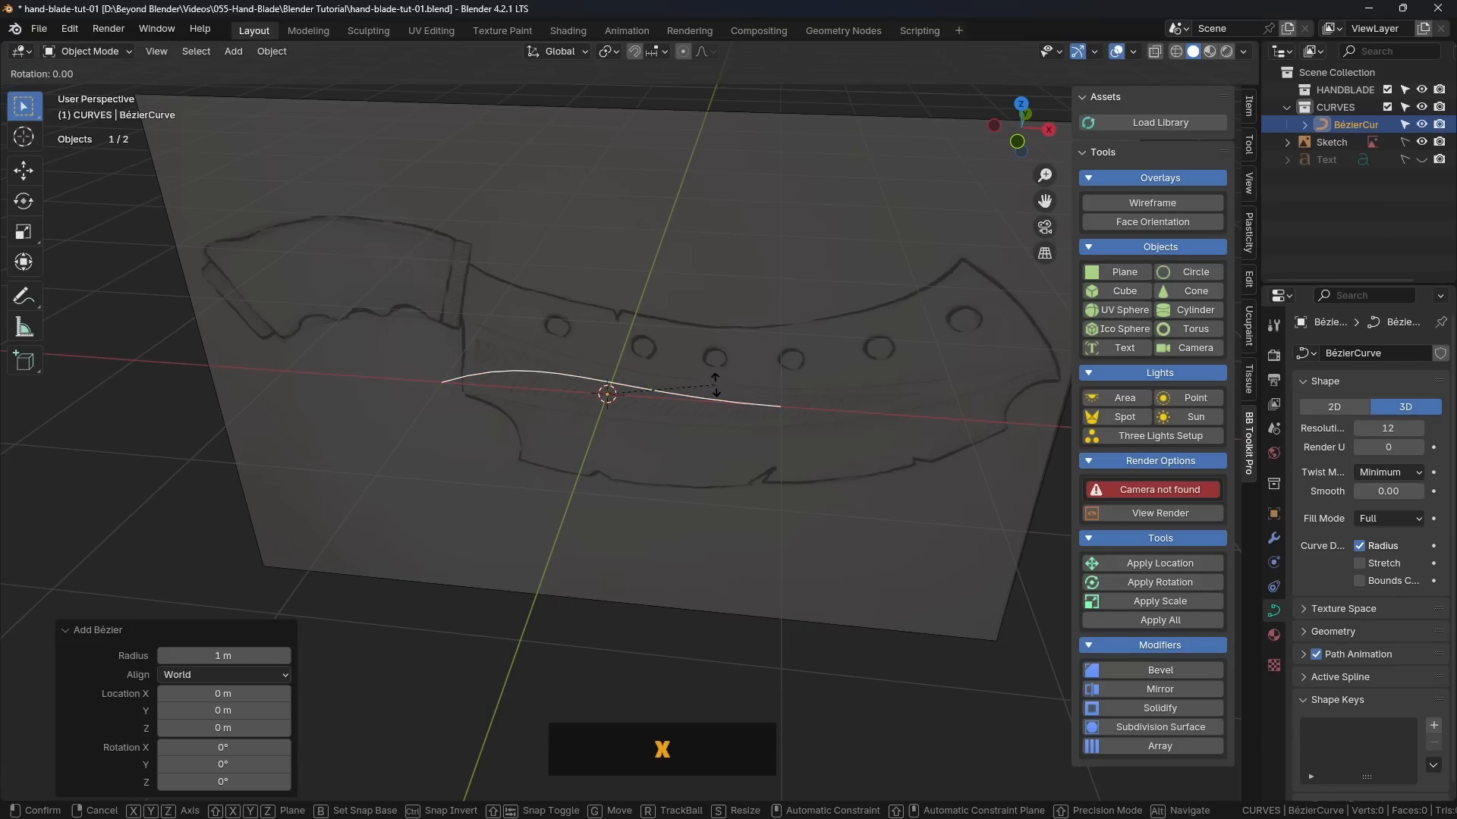
key("9")
key("0")
key("Return")
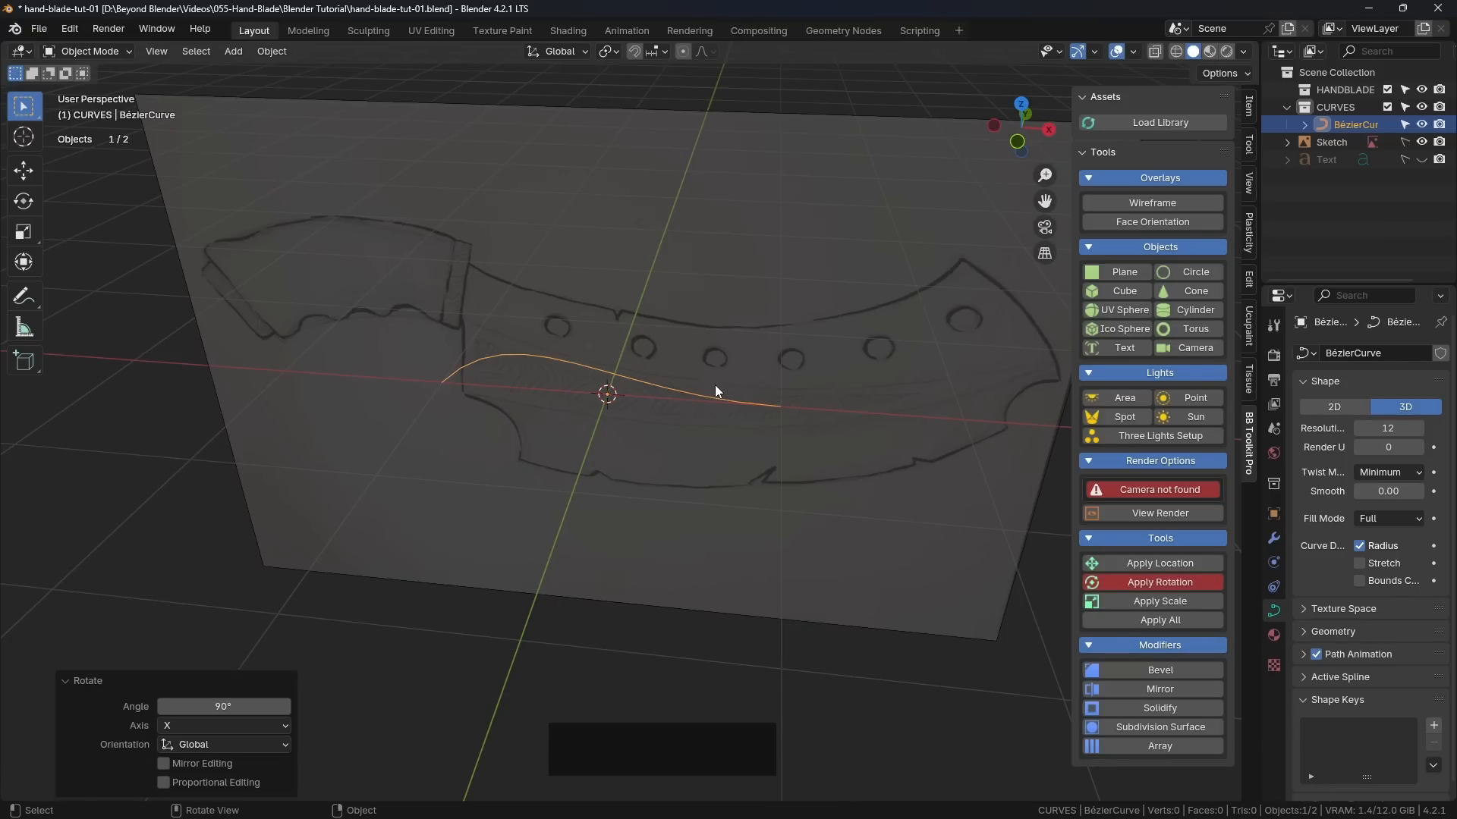
middle_click_drag(648, 298, 684, 284)
key("KP_1")
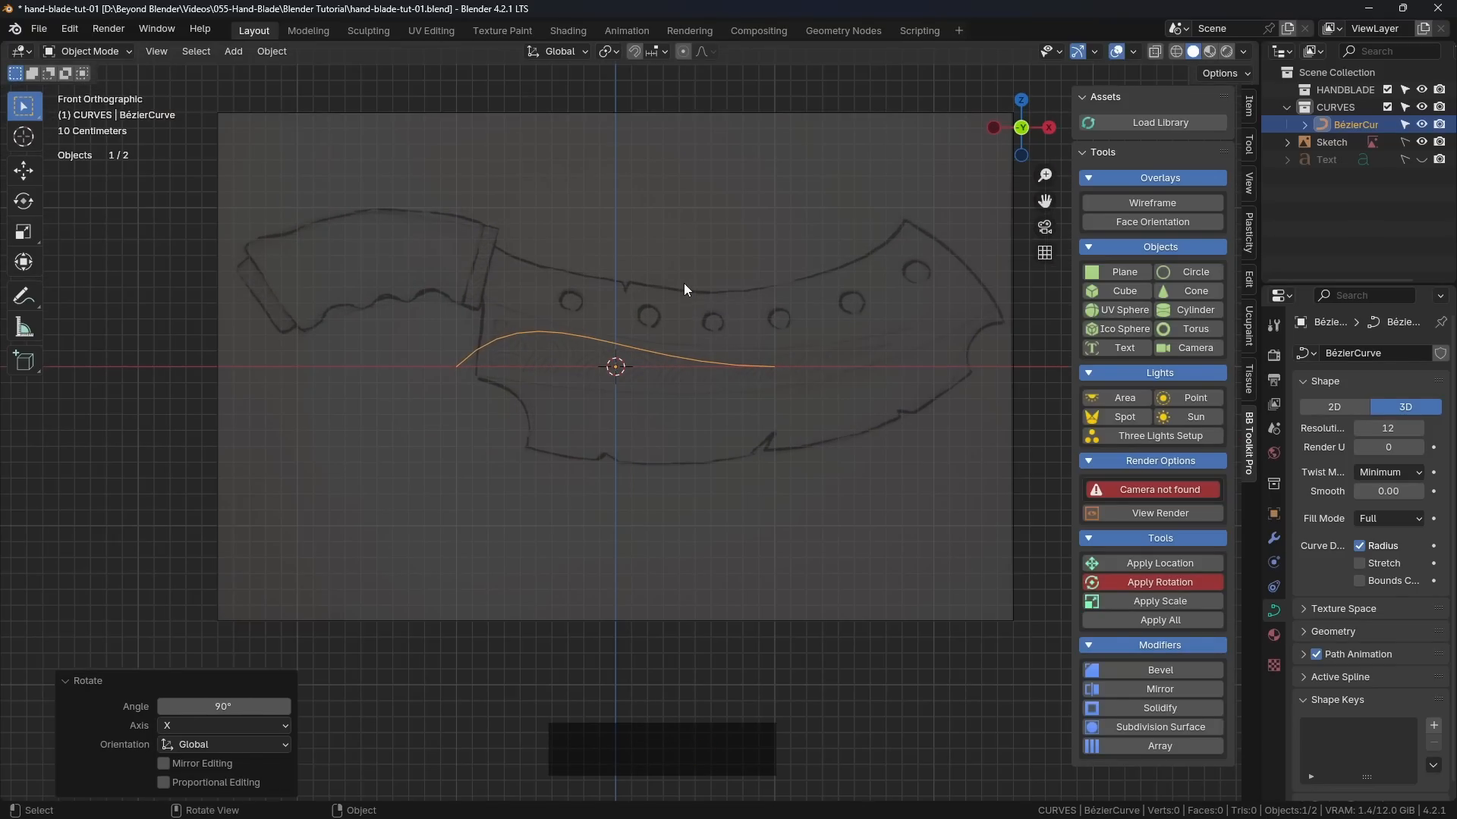
Step: Apply the rotation of the Bézier curve
scroll(617, 367, "up", 3)
middle_click_drag(617, 367, 616, 416, "shift")
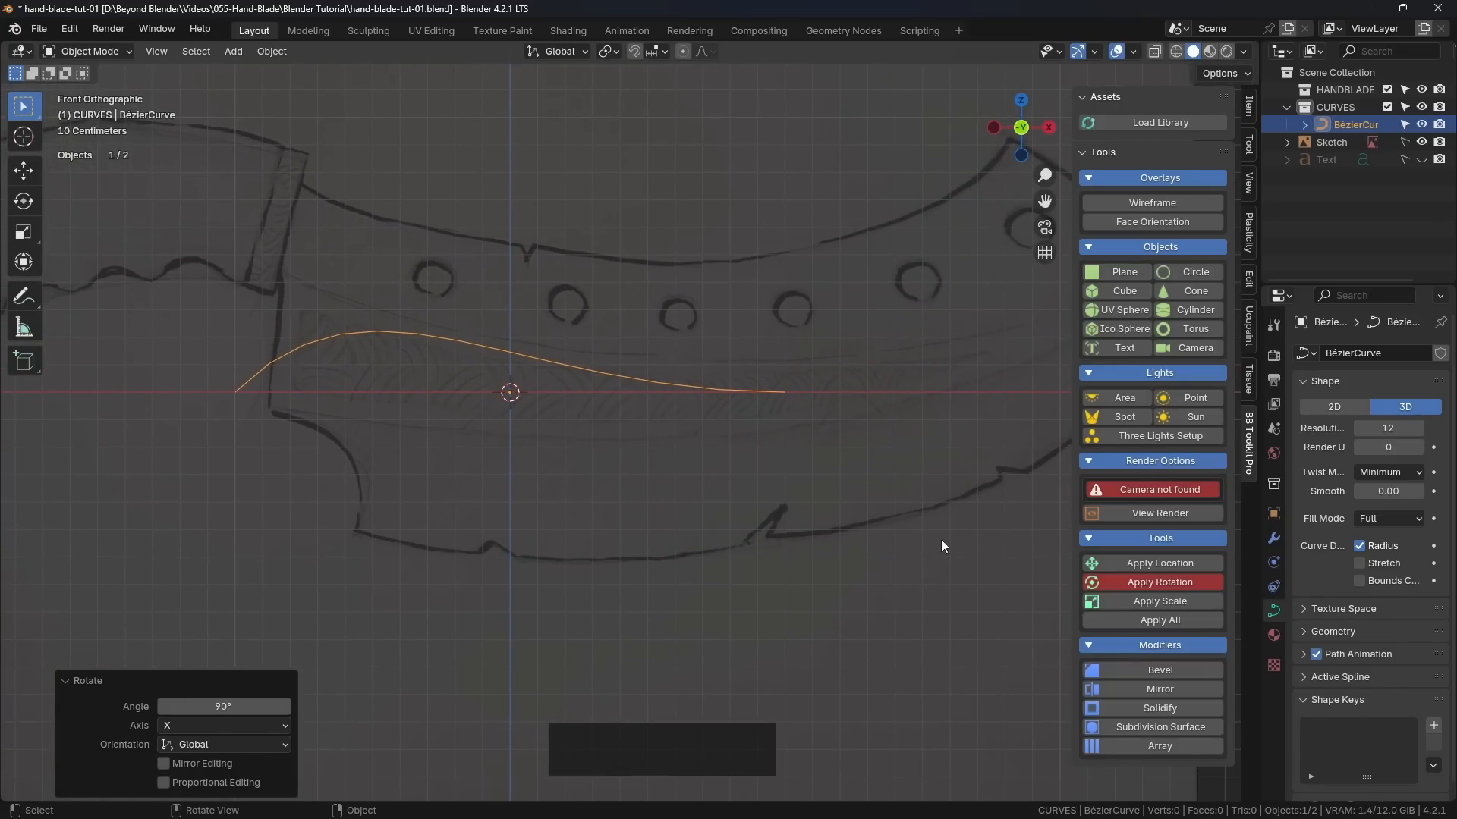
left_click(1155, 584)
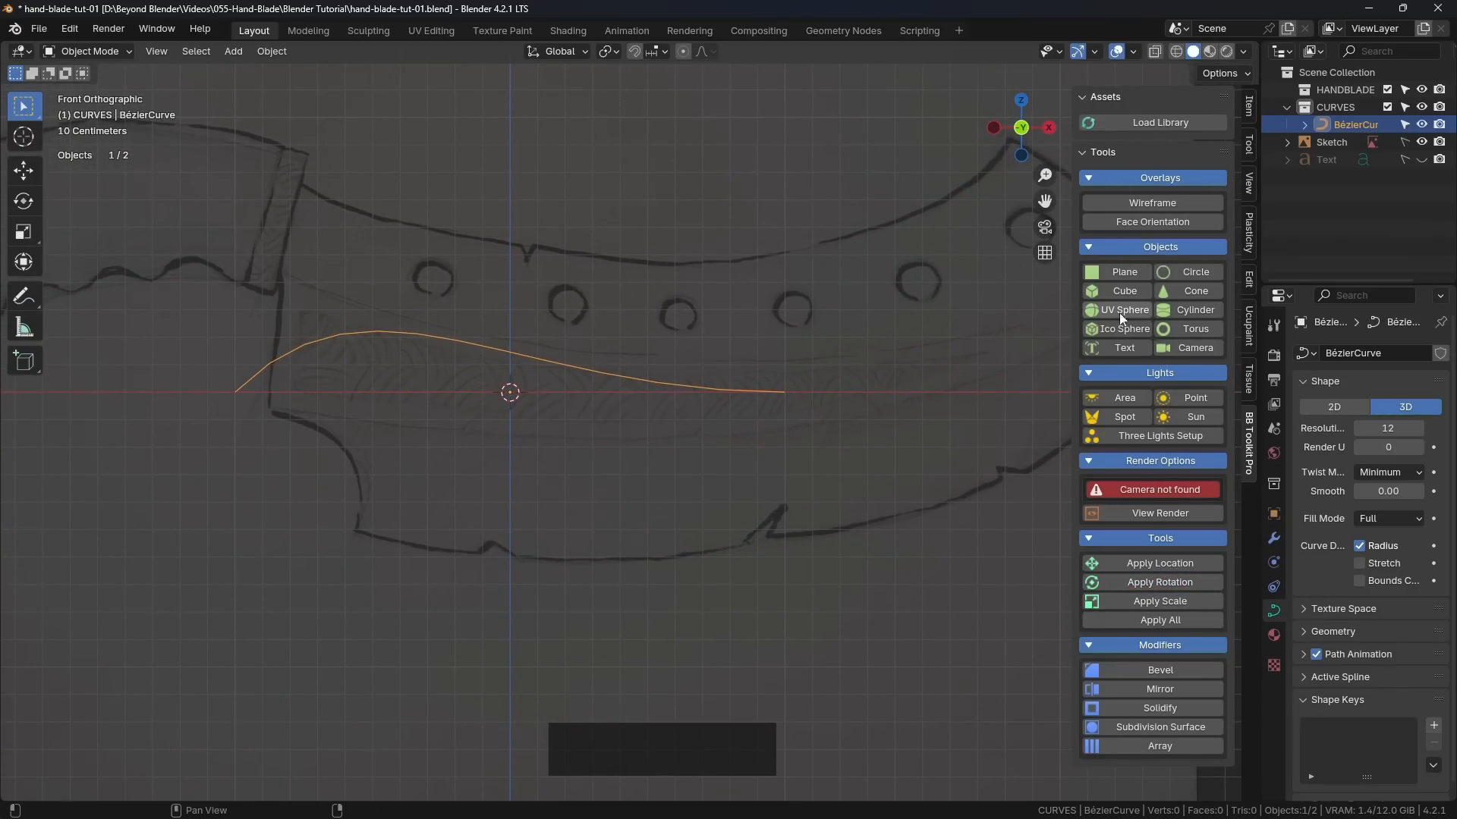
key("shift")
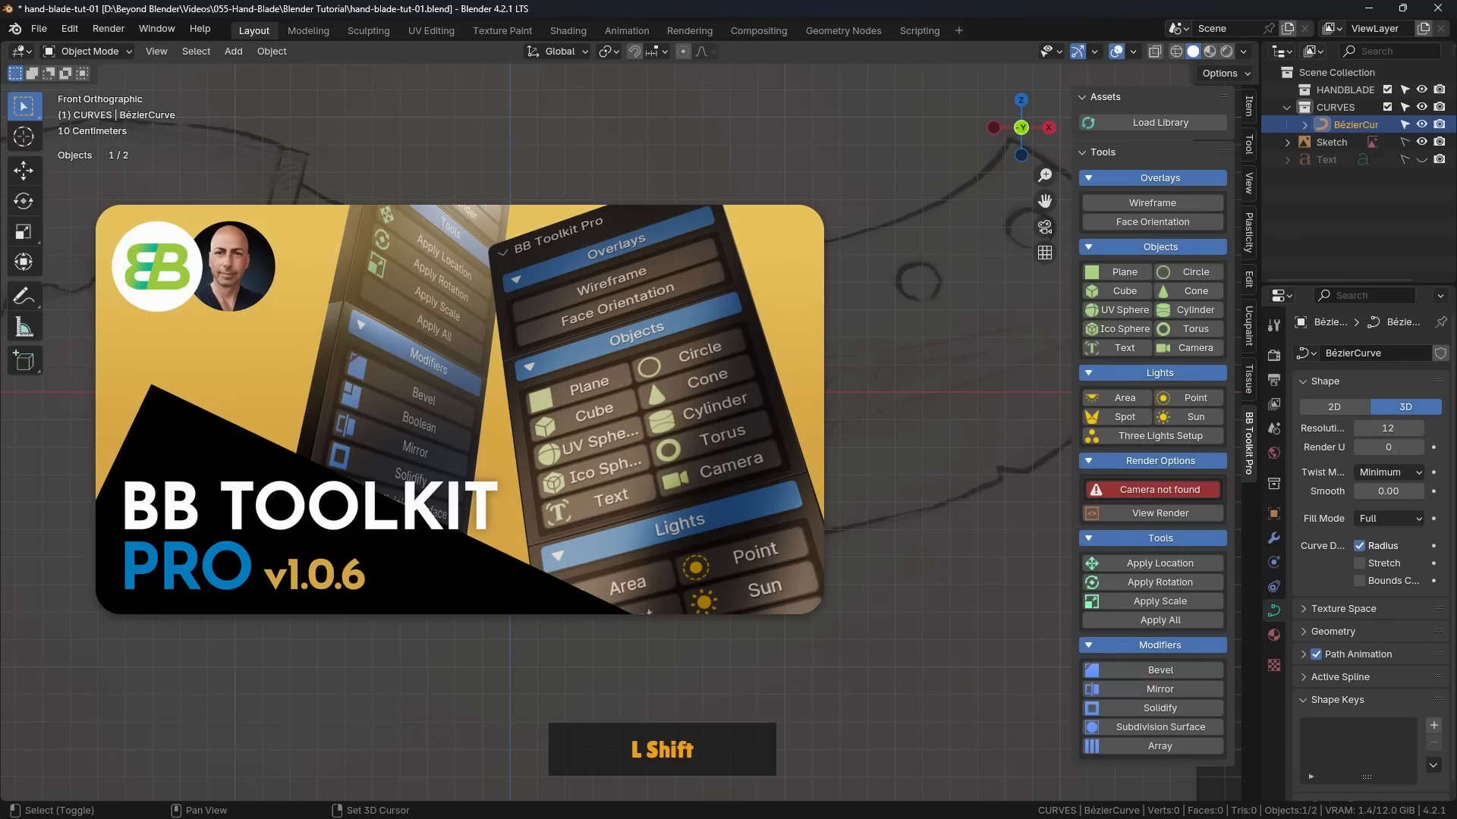
middle_click_drag(987, 455, 923, 444, "shift")
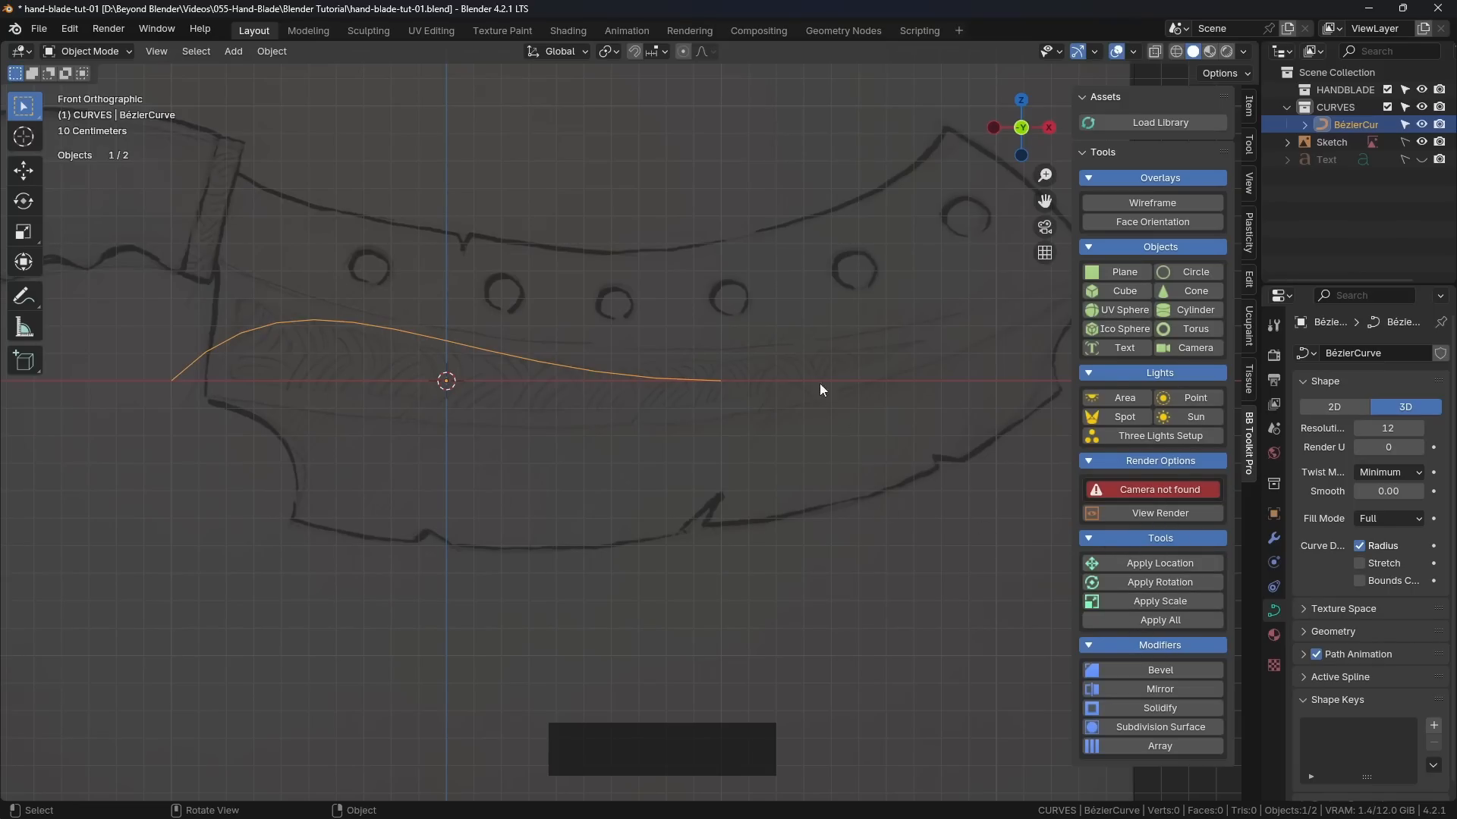
middle_click_drag(819, 390, 849, 386, "shift")
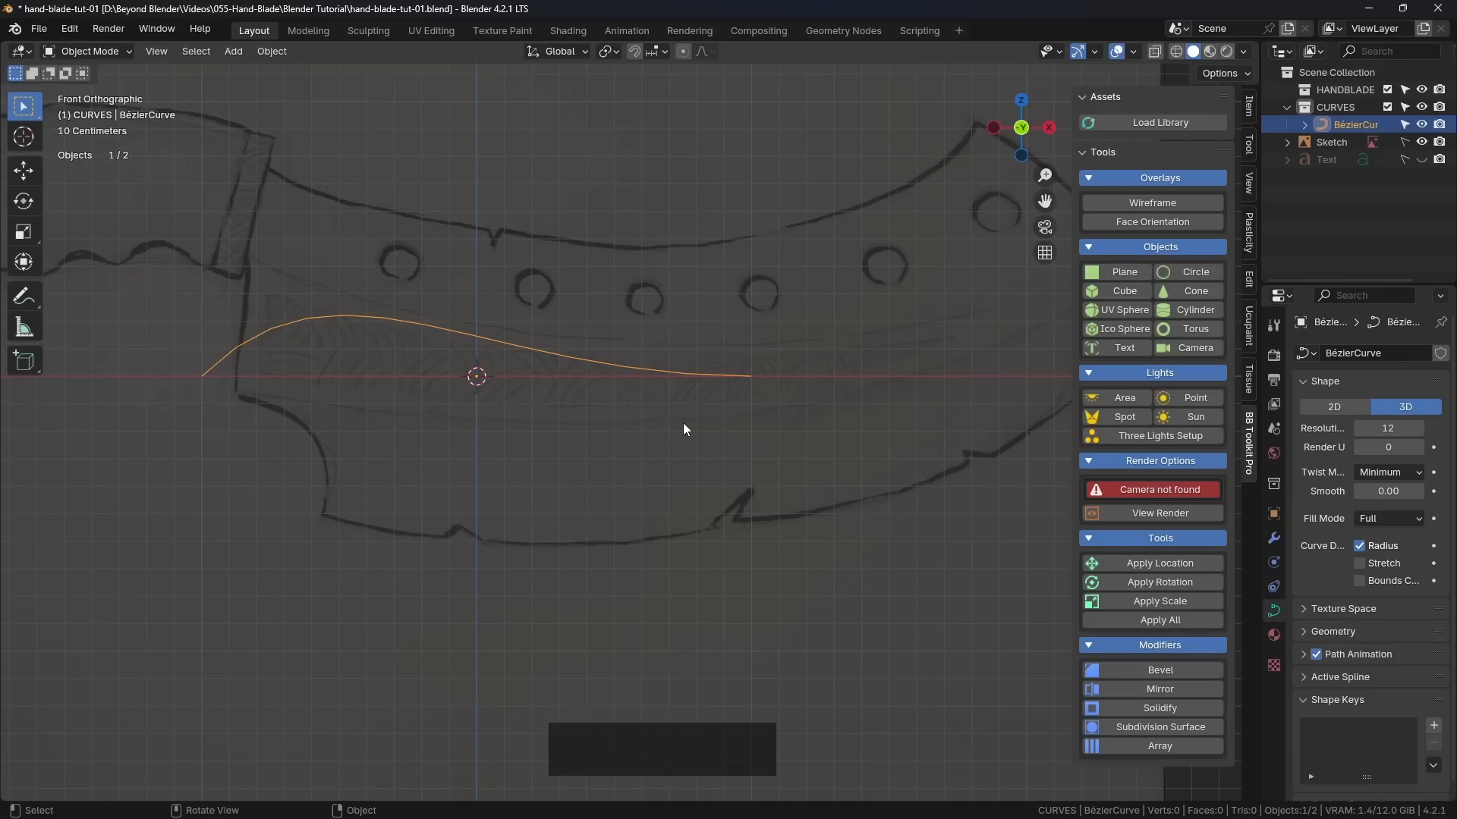
key("shift+a")
key("ctrl+a")
key("ctrl+a")
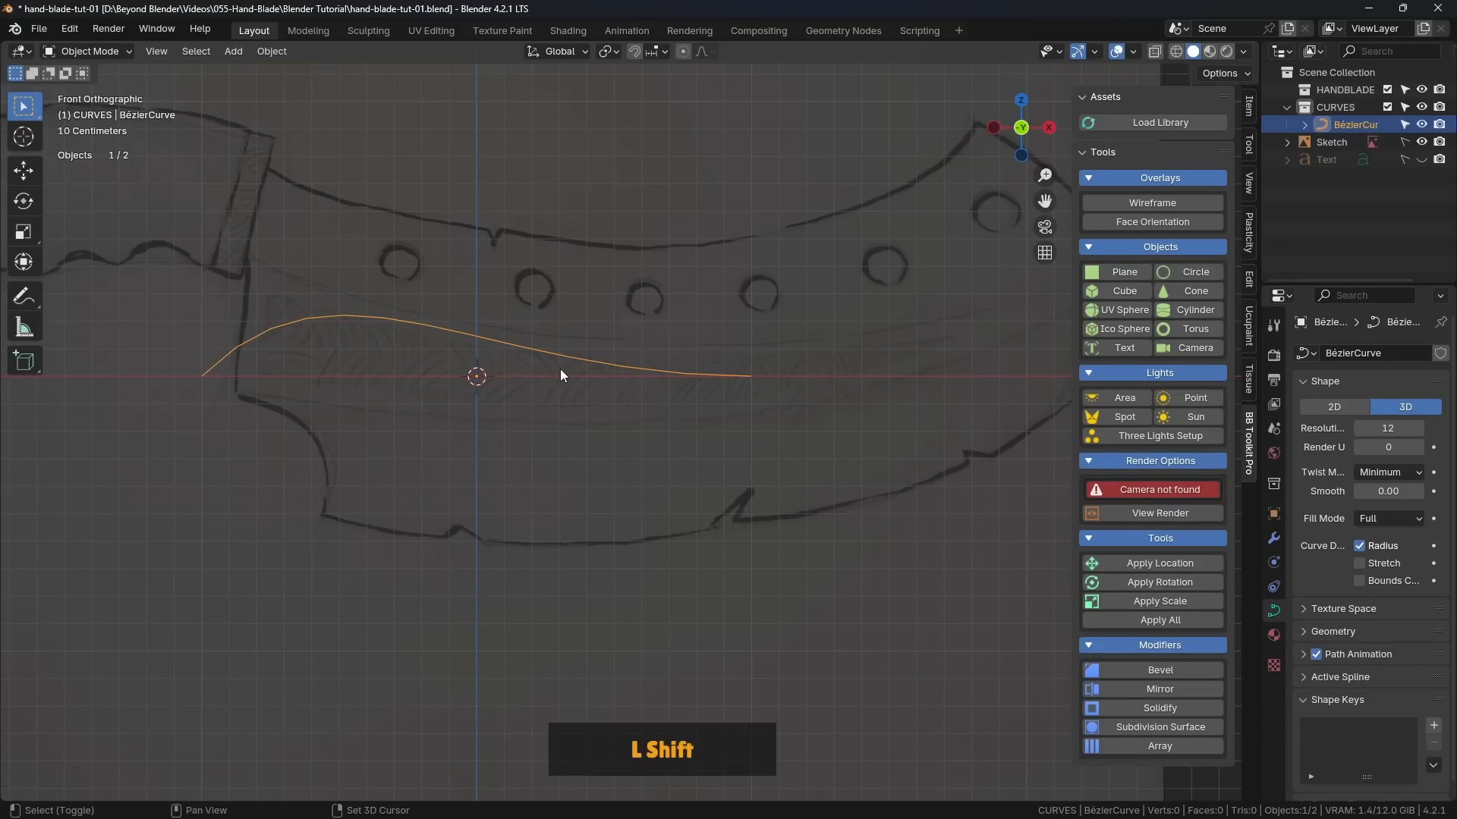
middle_click_drag(560, 368, 601, 367, "shift")
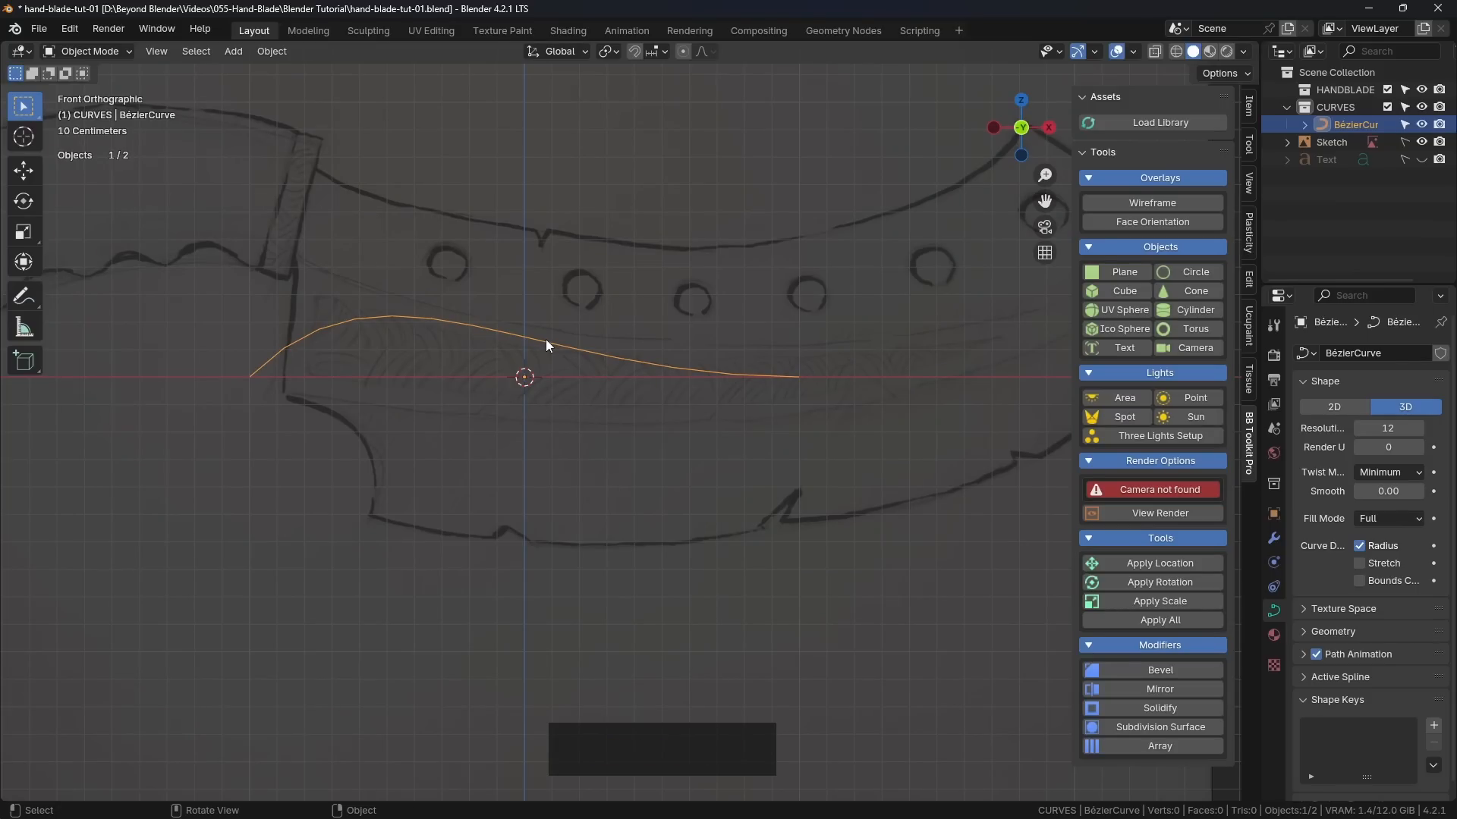
key("Tab")
left_click(683, 341)
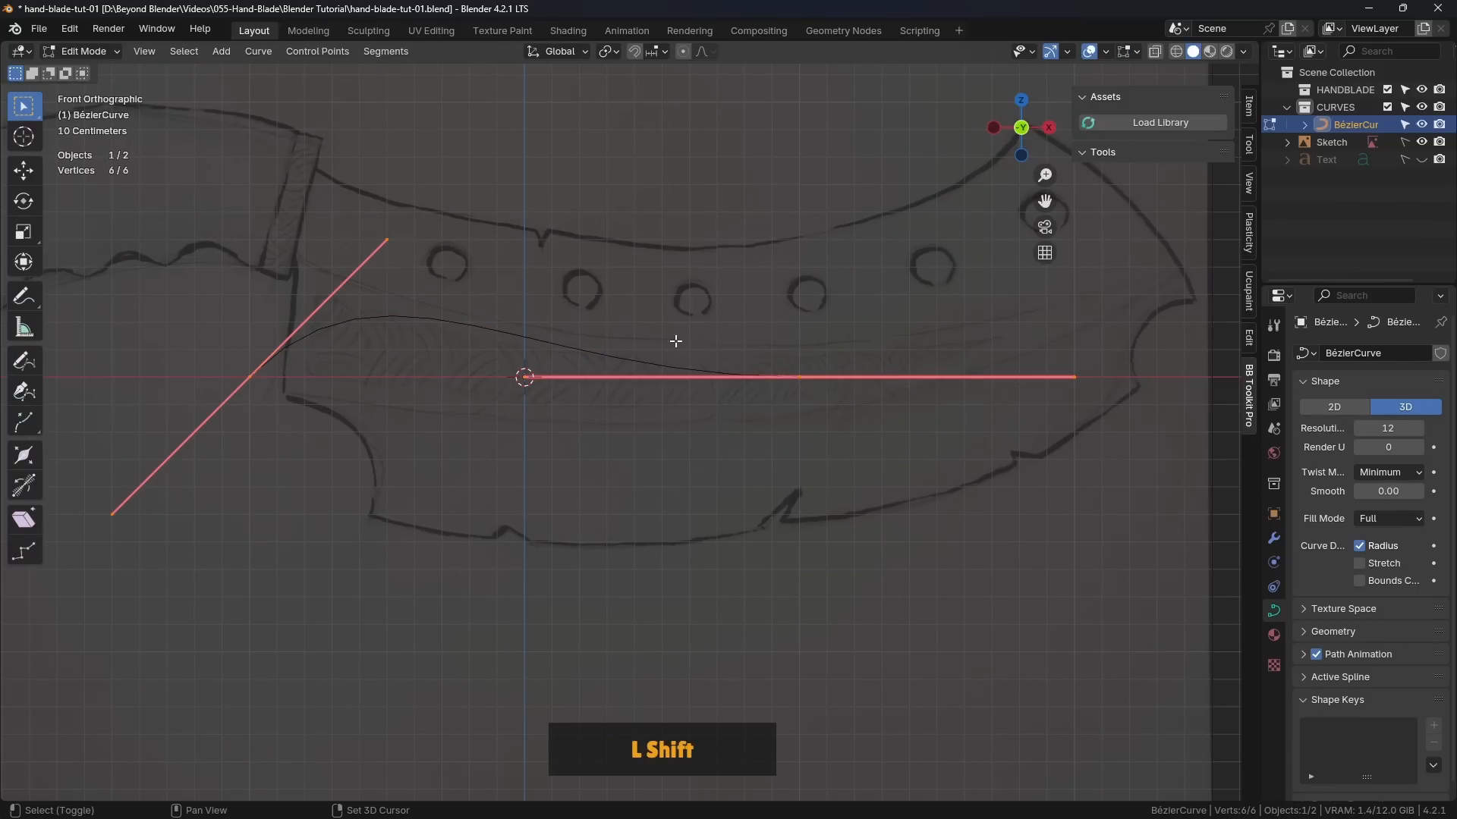
middle_click_drag(676, 341, 696, 326, "shift")
key("Tab")
left_click(546, 325)
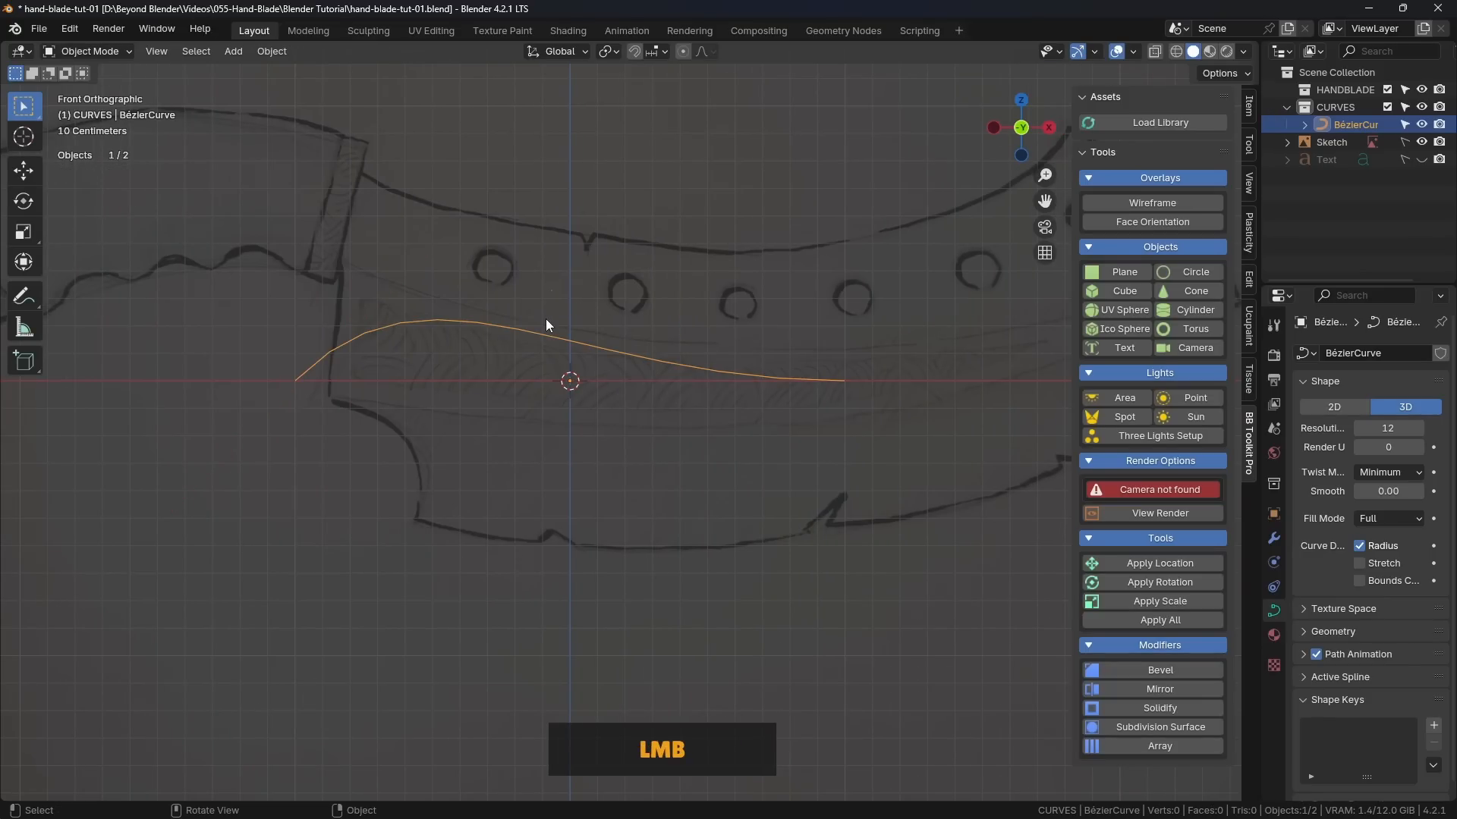
Step: In Edit Mode, move the curve's left control point onto the corner where the blade's upper edge meets the handle collar
key("Tab")
left_click(682, 320)
middle_click_drag(645, 363, 673, 374, "shift")
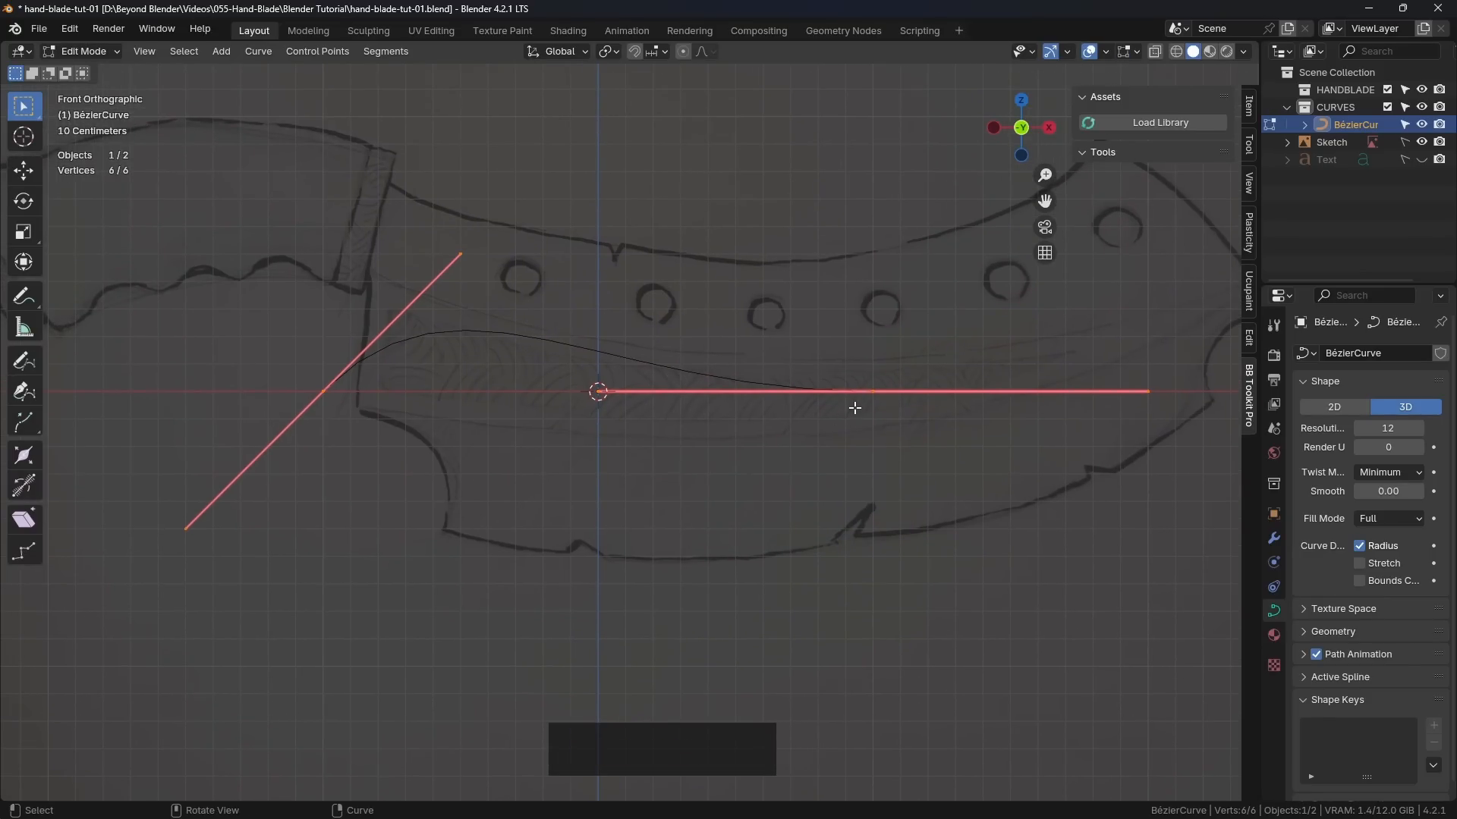
left_click(874, 392)
middle_click_drag(522, 336, 657, 491, "shift")
scroll(553, 458, "up", 3)
left_click(531, 434)
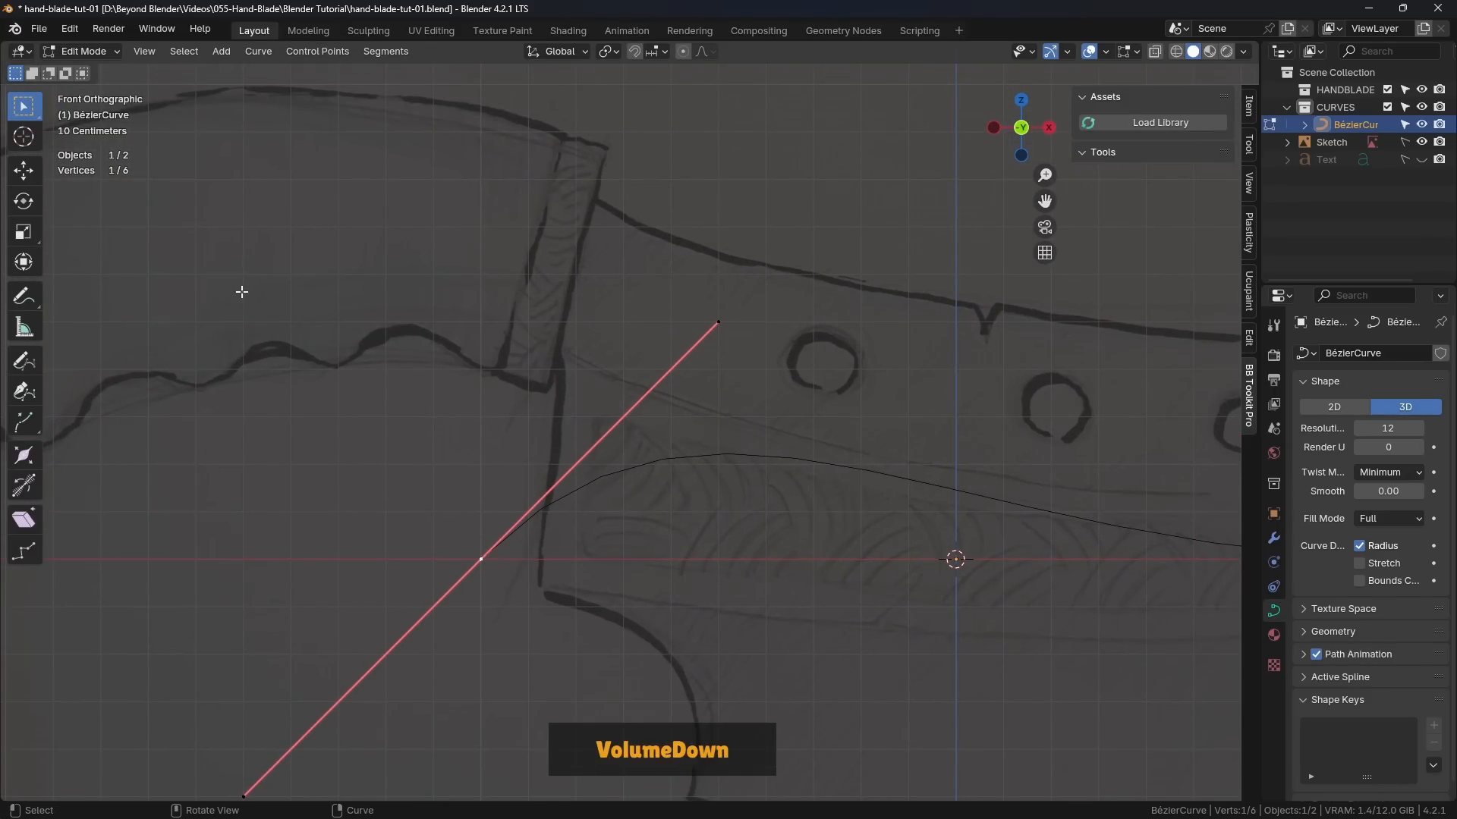
left_click(23, 171)
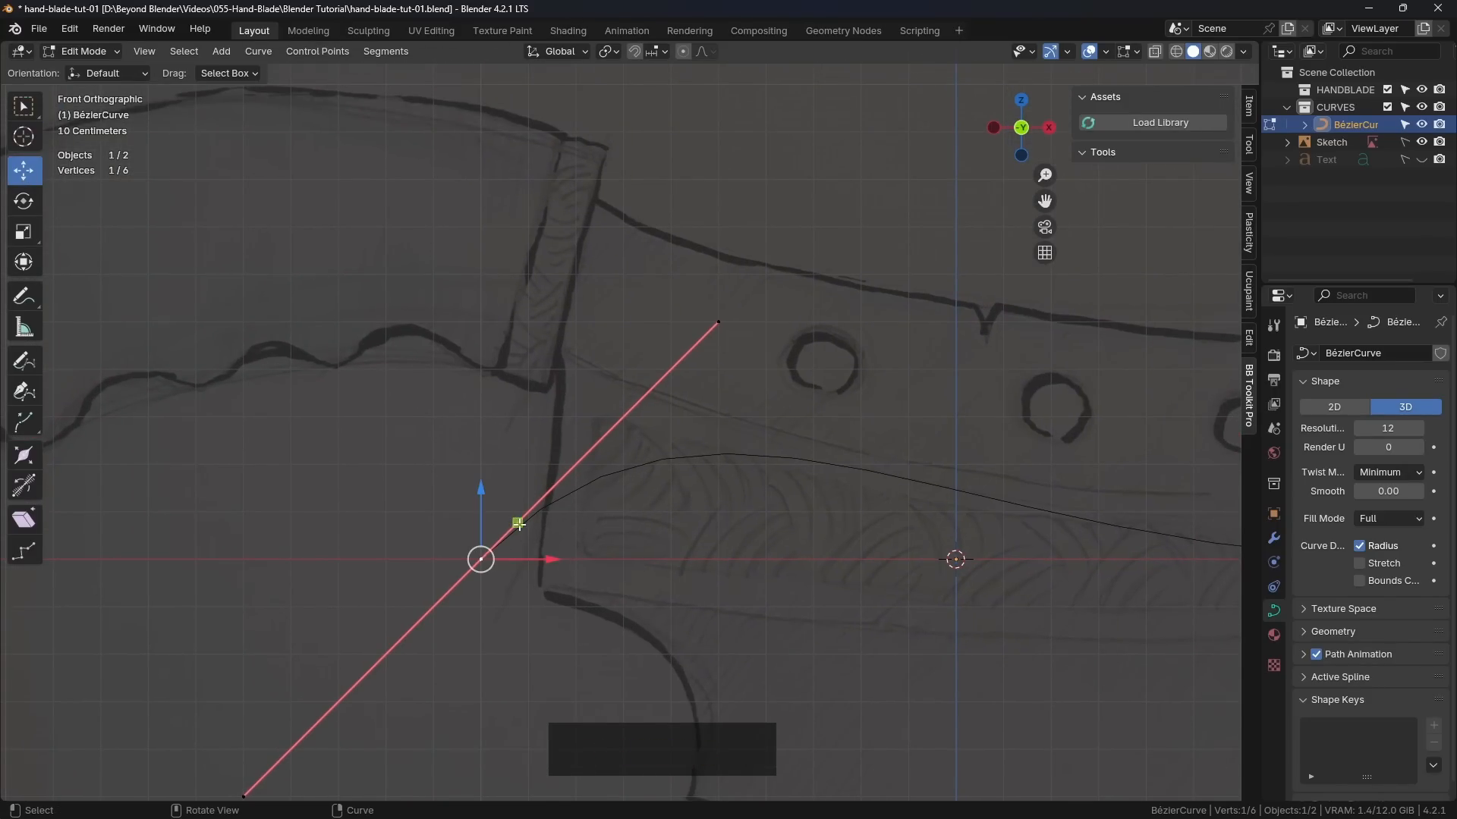
left_click_drag(518, 524, 604, 185)
scroll(605, 185, "up", 1)
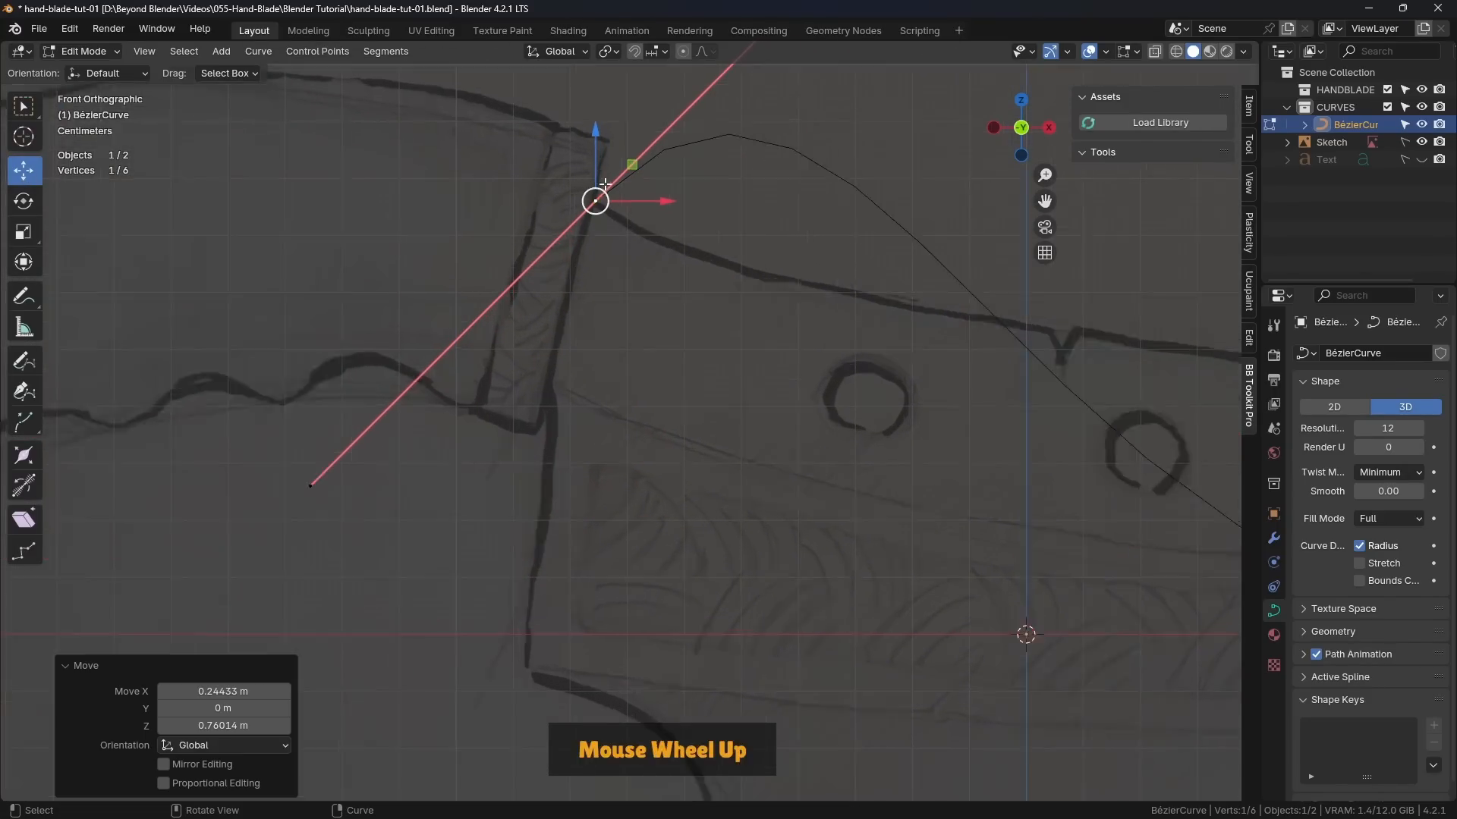
scroll(604, 184, "up", 3)
left_click(605, 205)
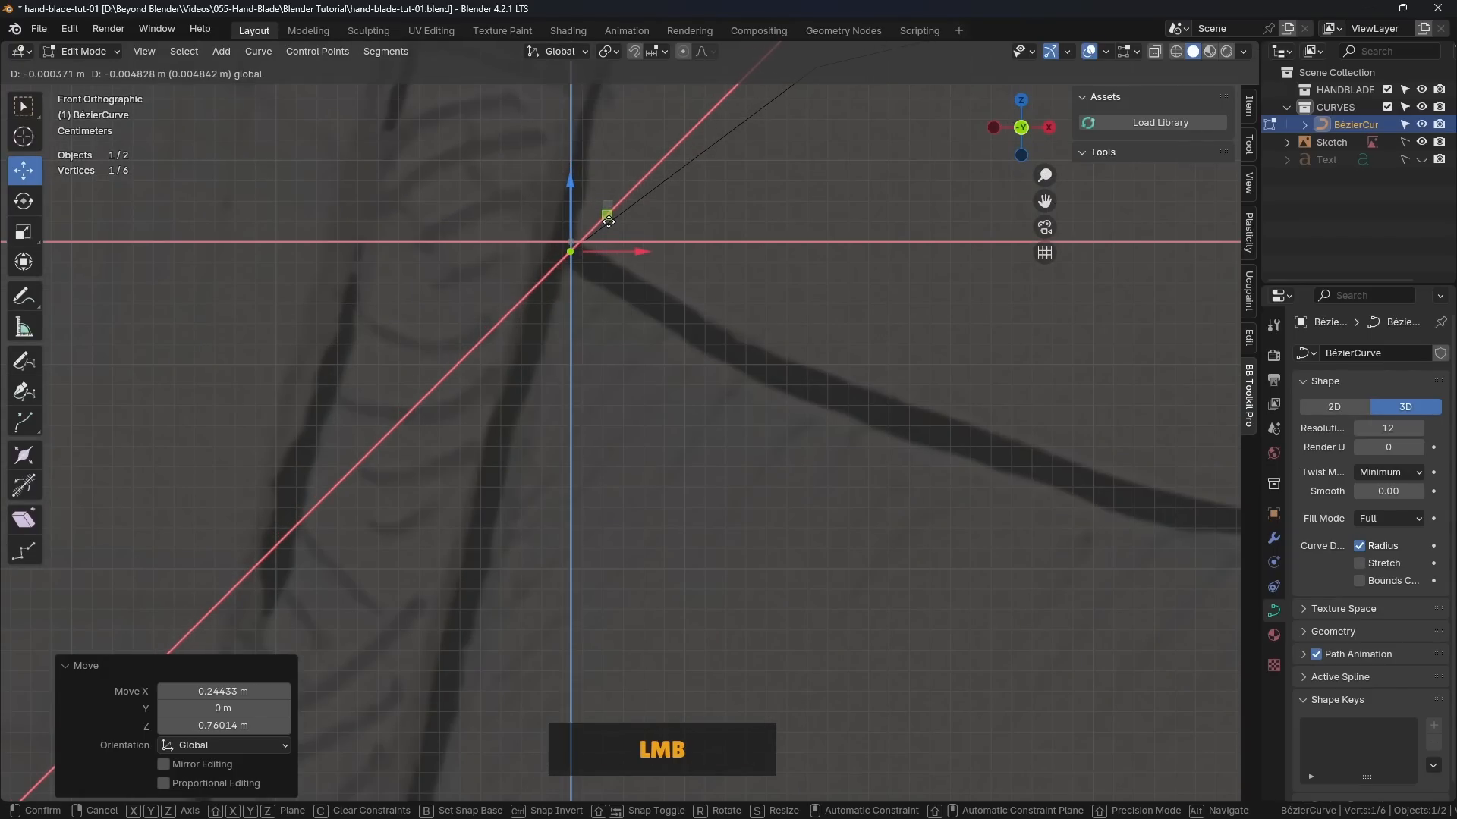
Step: Move the curve's right control point onto the blade's upper tip in the sketch
scroll(660, 341, "down", 5)
middle_click_drag(675, 367, 514, 478, "shift")
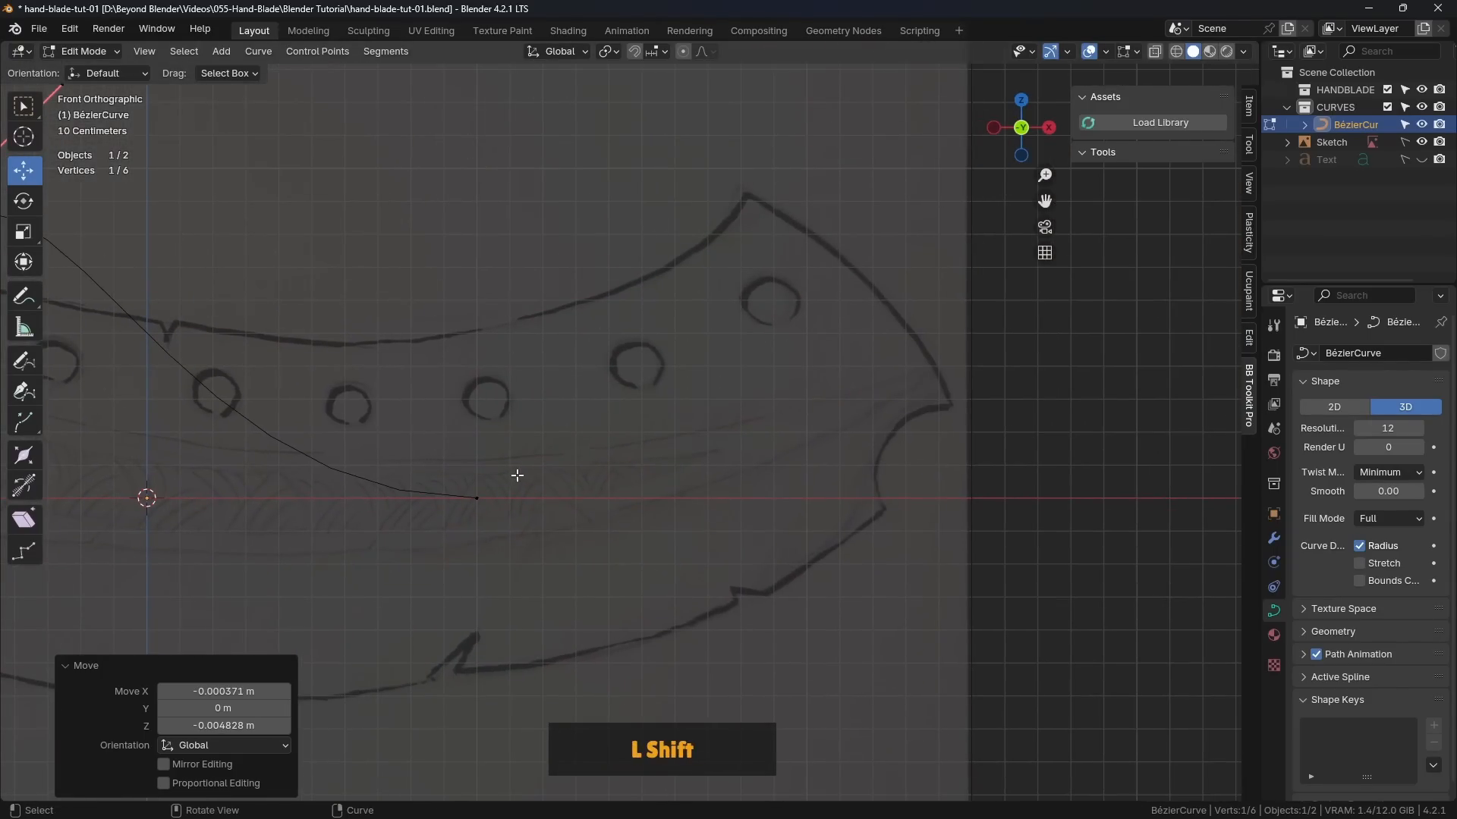
left_click(514, 461)
mouse_move(478, 497)
left_mouse_down()
mouse_move(767, 180)
mouse_move(751, 195)
left_mouse_up()
scroll(762, 180, "up", 4)
scroll(762, 179, "up", 2)
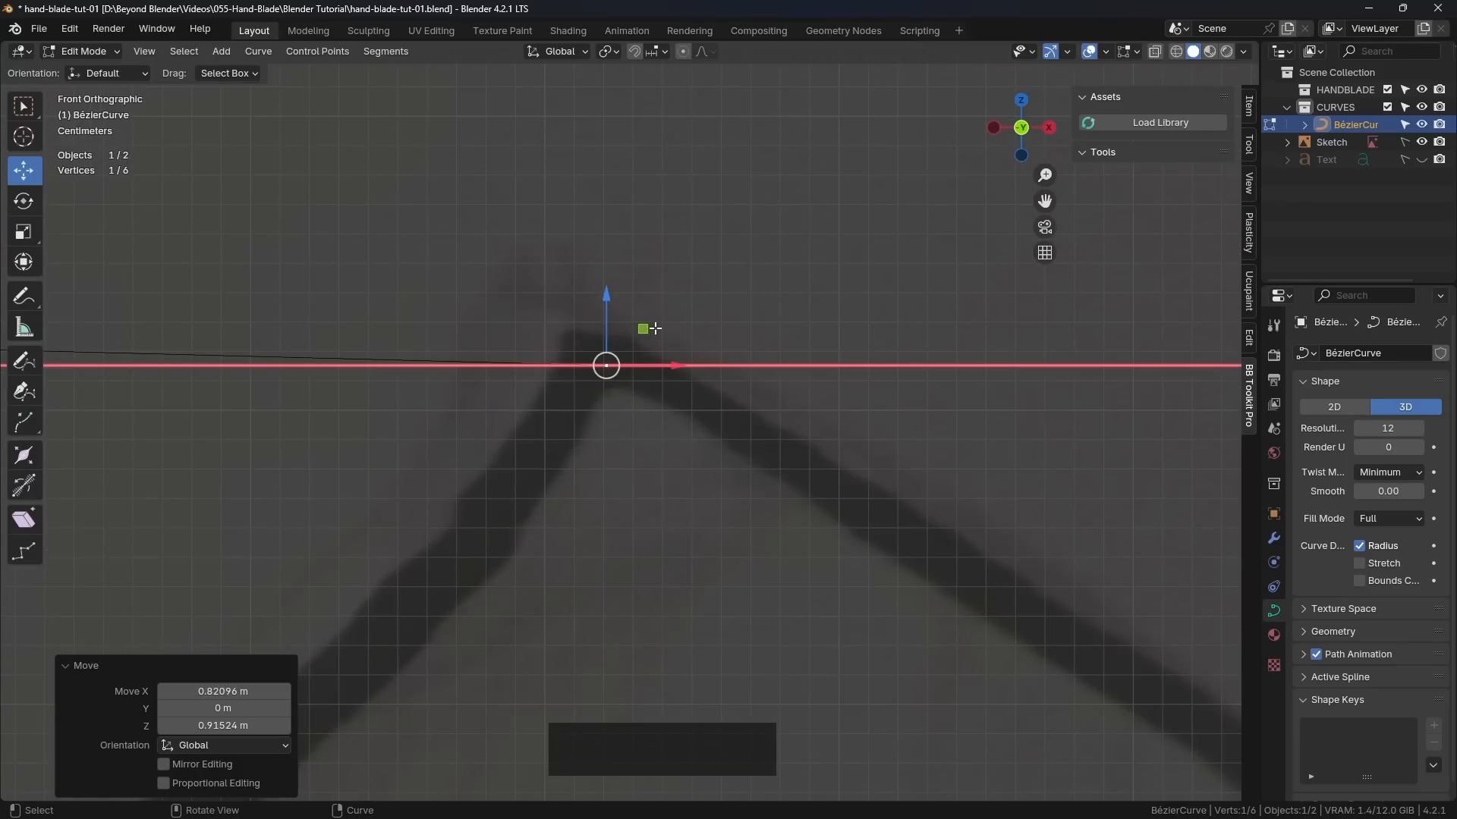
left_click_drag(649, 326, 639, 318)
Step: Pull the right control point's inner Bézier handle down toward the blade's upper edge
scroll(638, 323, "down", 5)
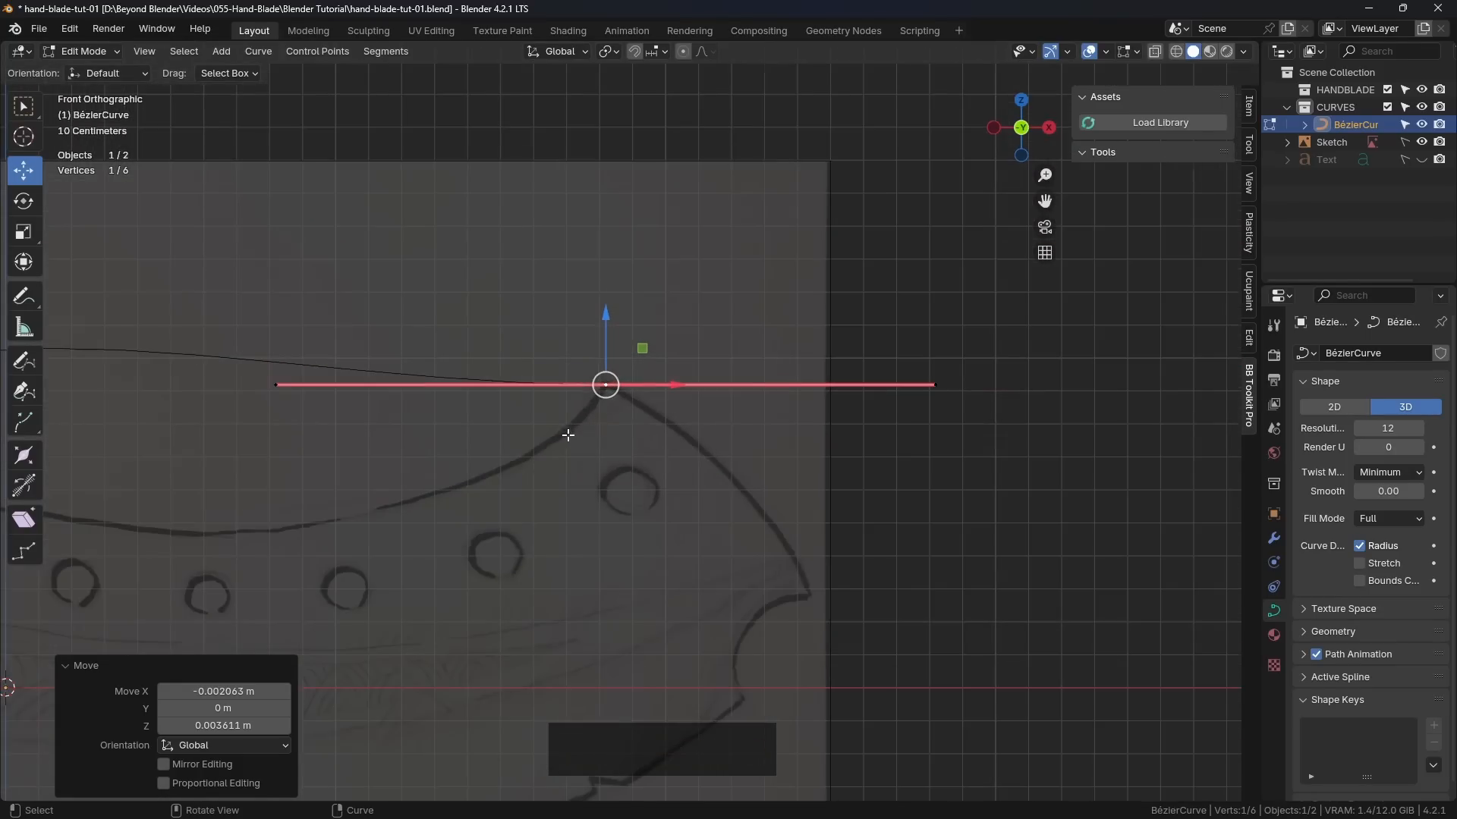
middle_click_drag(543, 410, 731, 411, "shift")
scroll(732, 411, "up", 4)
left_click(572, 392)
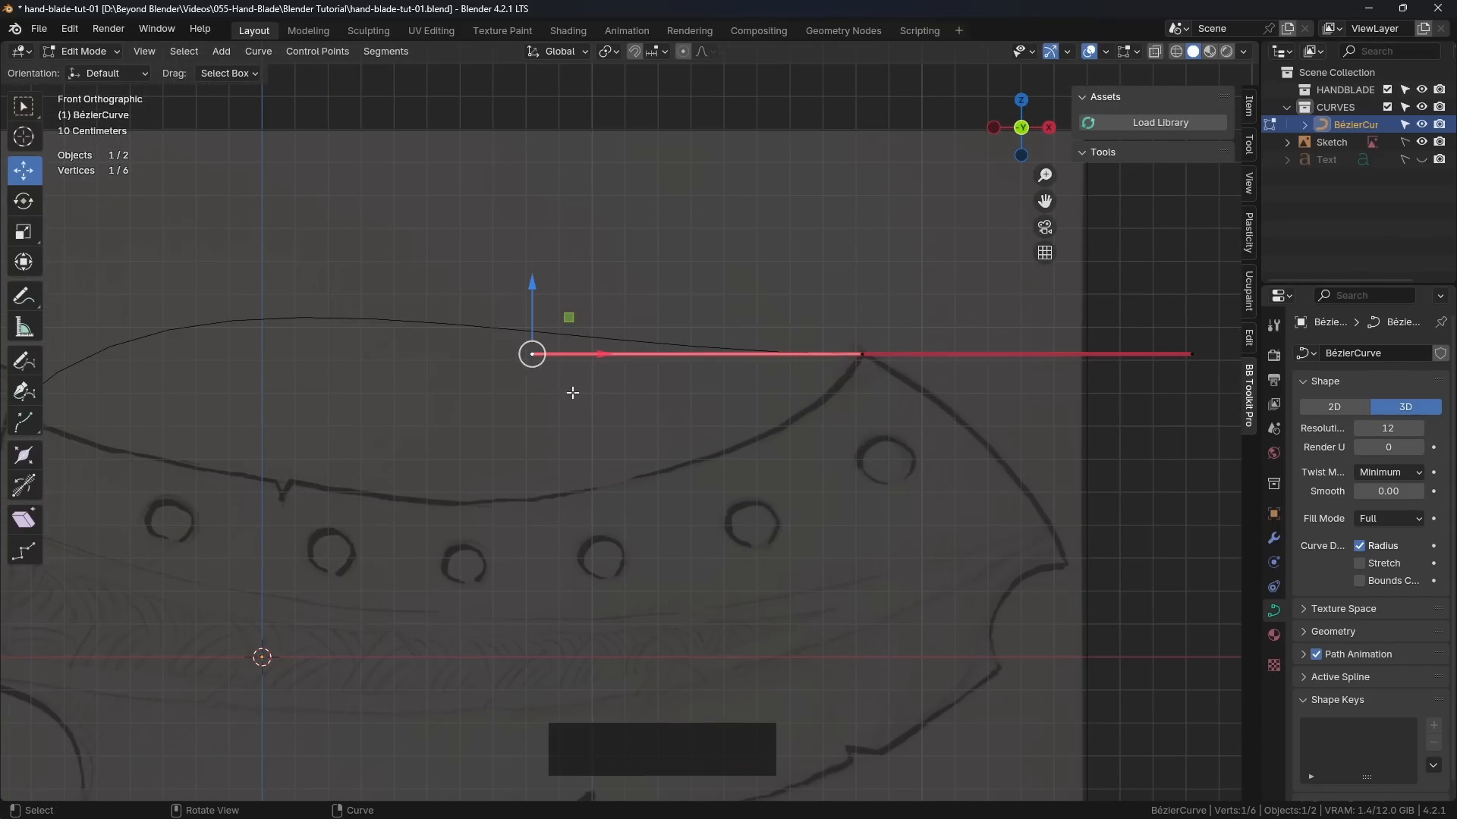
left_click_drag(568, 317, 651, 494)
Step: Lower the left control point's inner Bézier handle toward the blade's upper edge and scale that point's handles down slightly
middle_click_drag(255, 440, 468, 407, "shift")
left_click(239, 369)
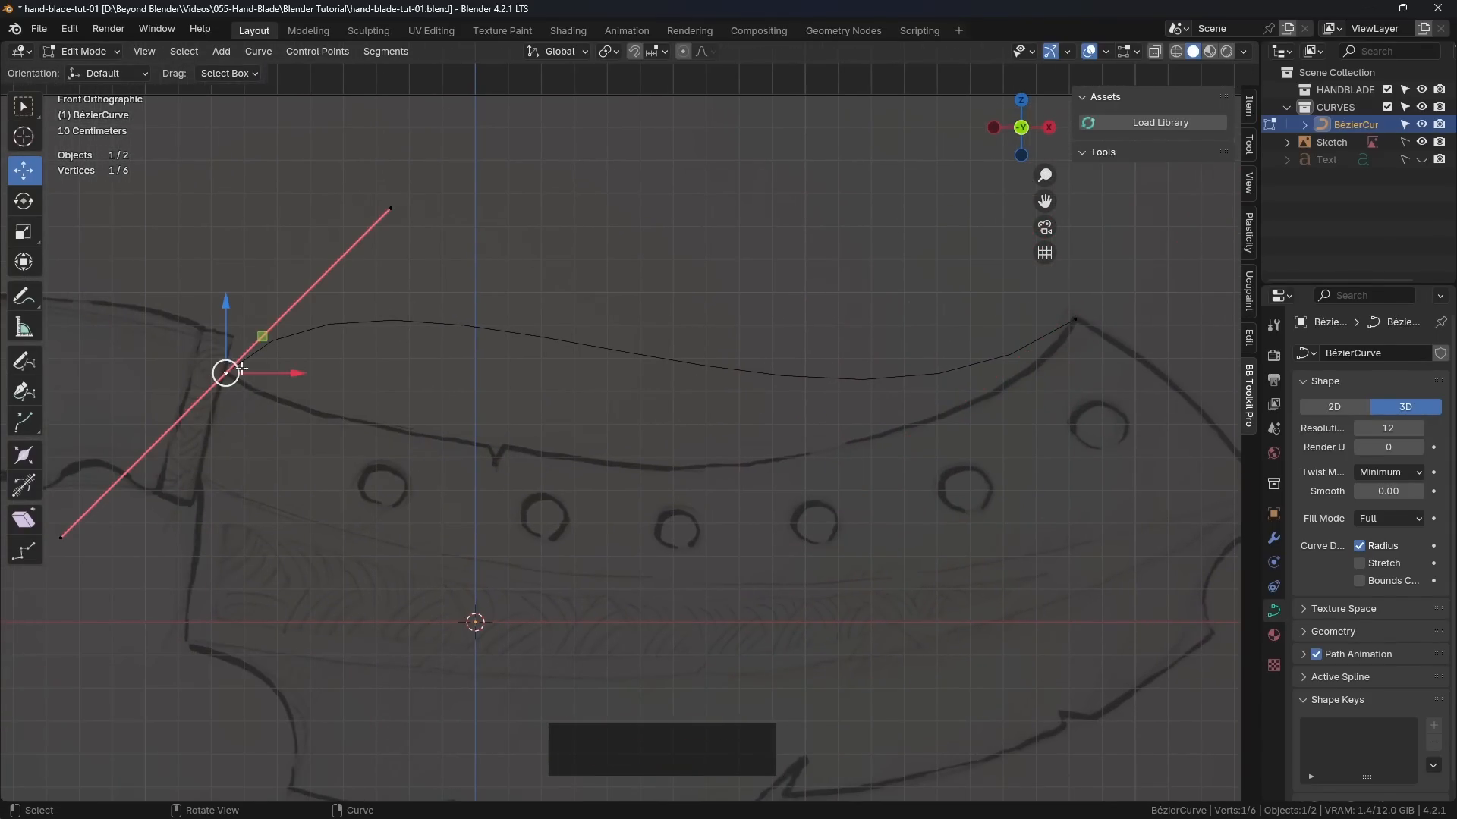
left_click(391, 209)
left_click_drag(427, 171, 554, 464)
left_click(225, 373)
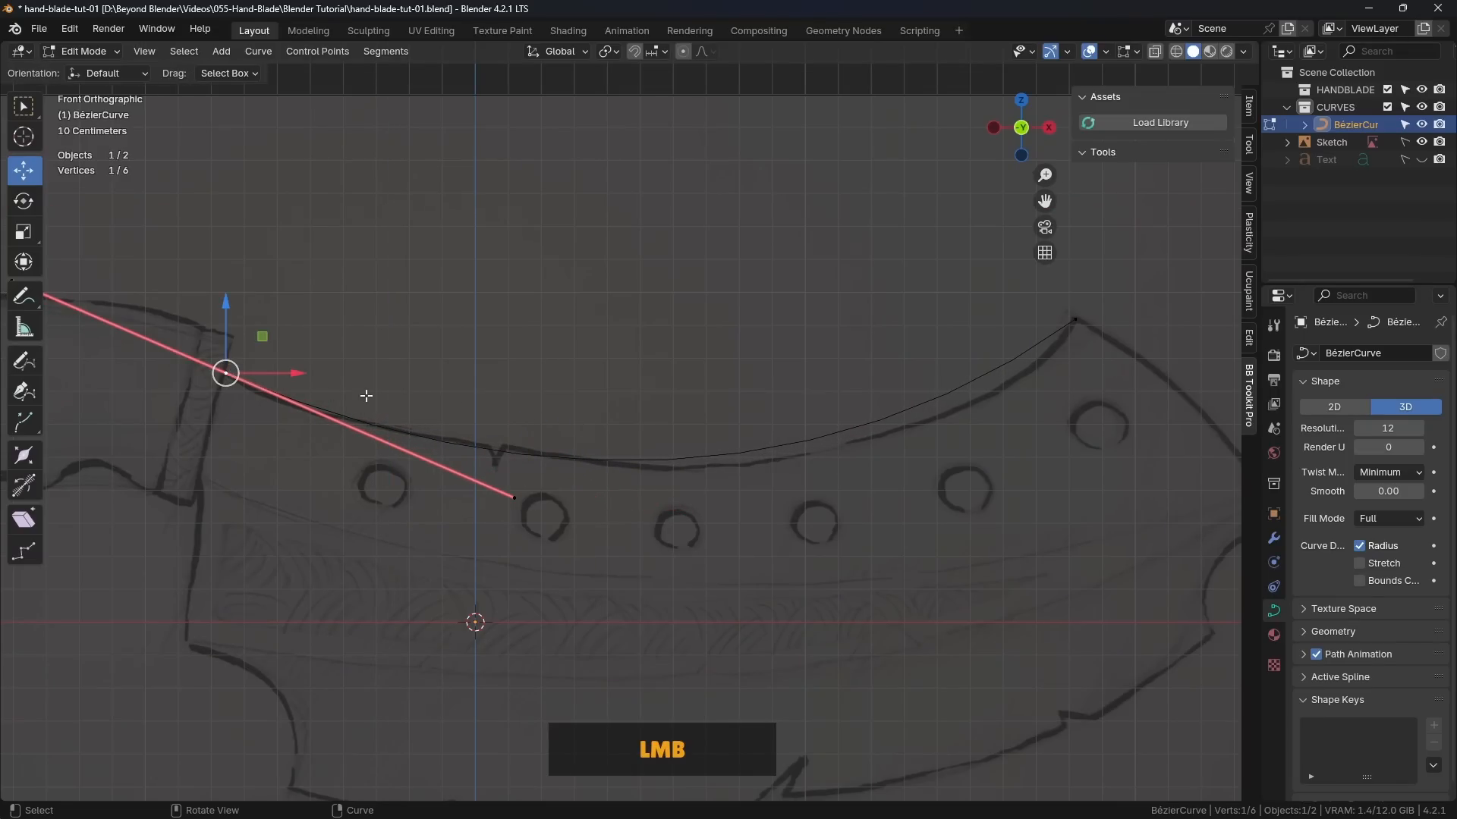
key("s")
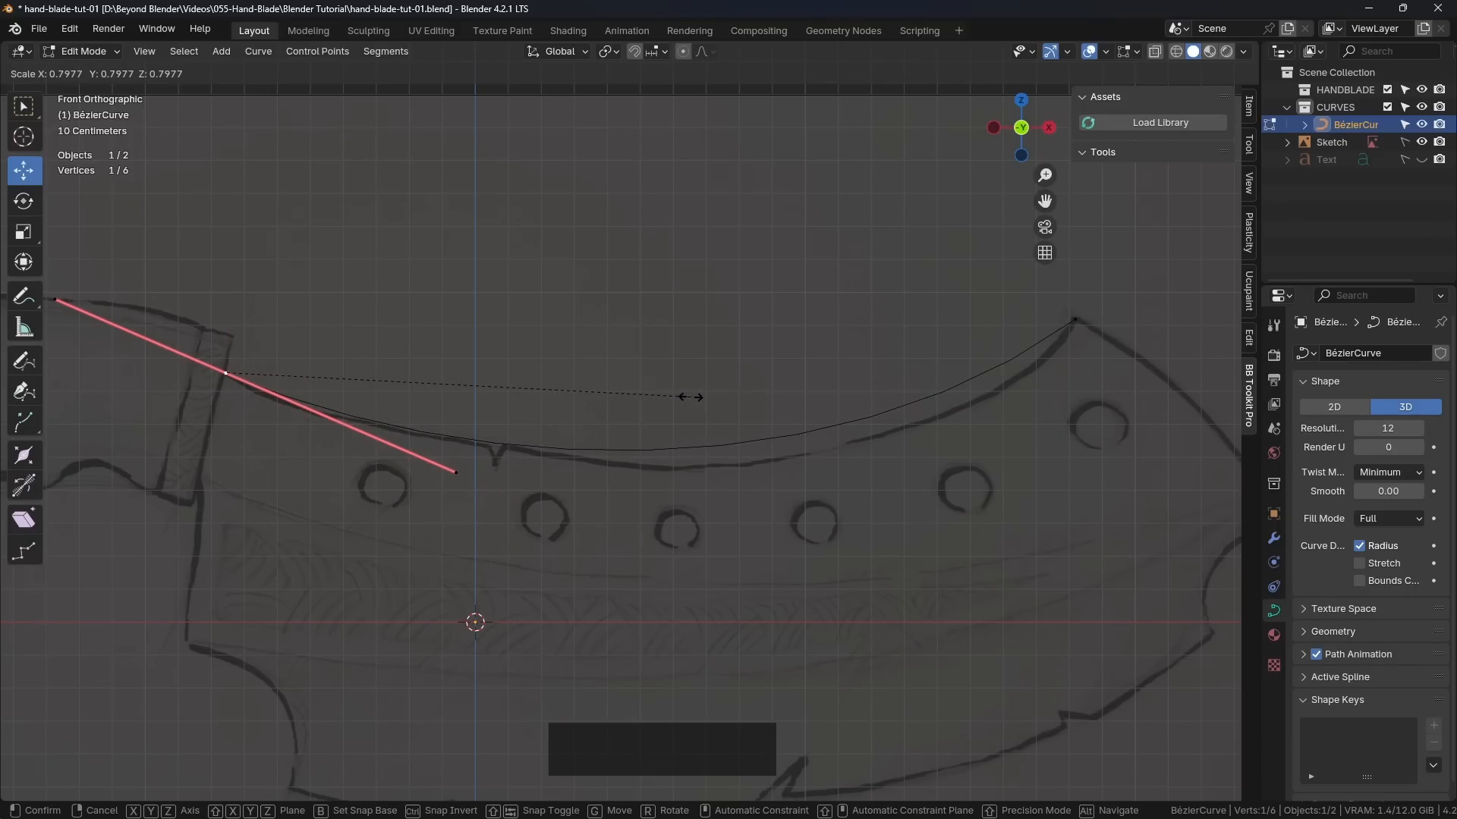
left_click(710, 398)
Step: Move the right control point's inner handle about 0.21 m to the right and 0.11 m down to fit the blade's upper edge
left_click(1075, 320)
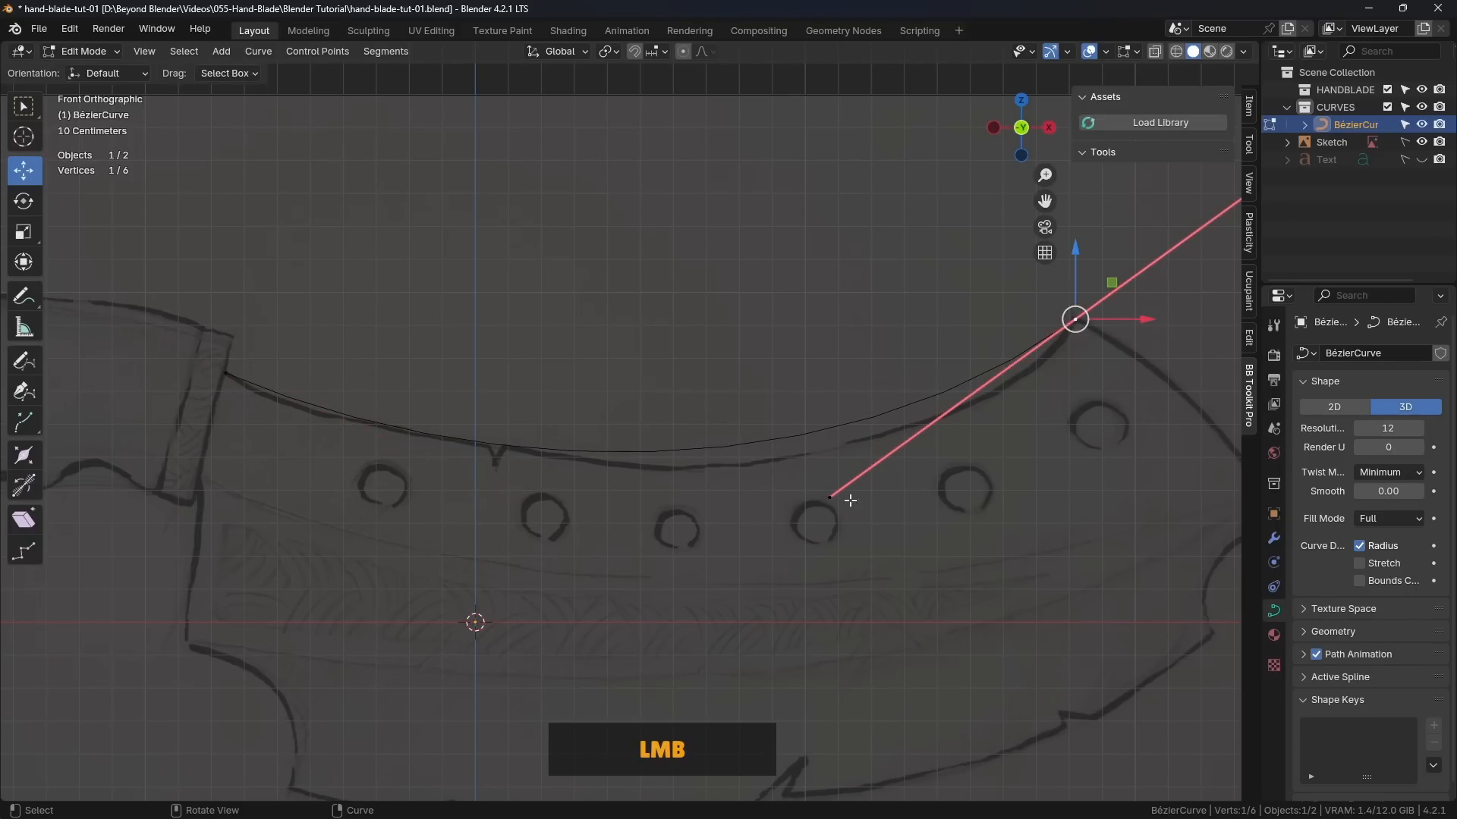
left_click(830, 497)
left_click_drag(860, 468, 936, 503)
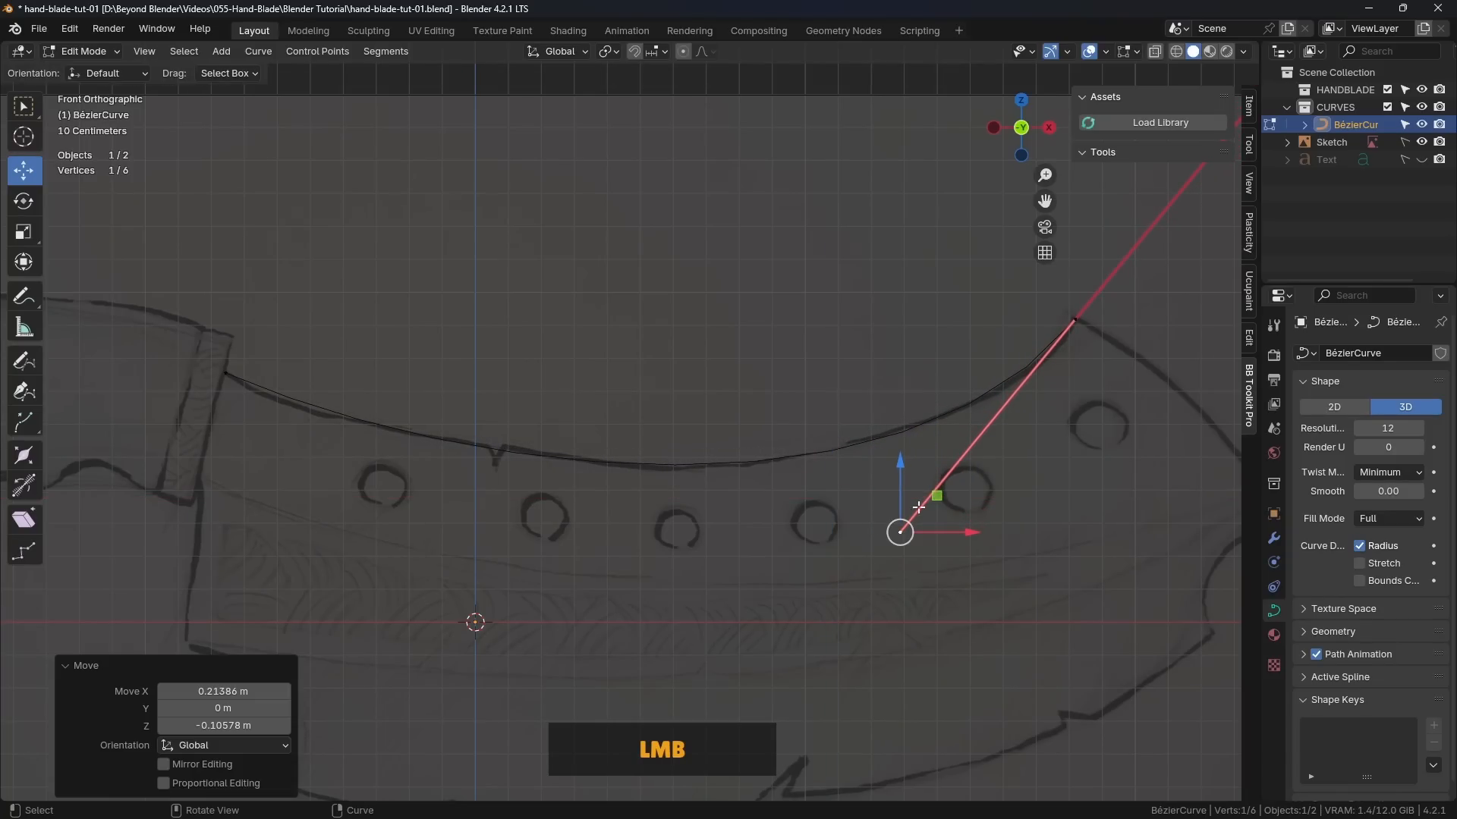
Step: Move the left control point's inner handle about 0.14 m to the left and 0.03 m up to refine the fit
left_click(237, 380)
scroll(344, 455, "up", 2)
middle_click_drag(344, 455, 578, 471, "shift")
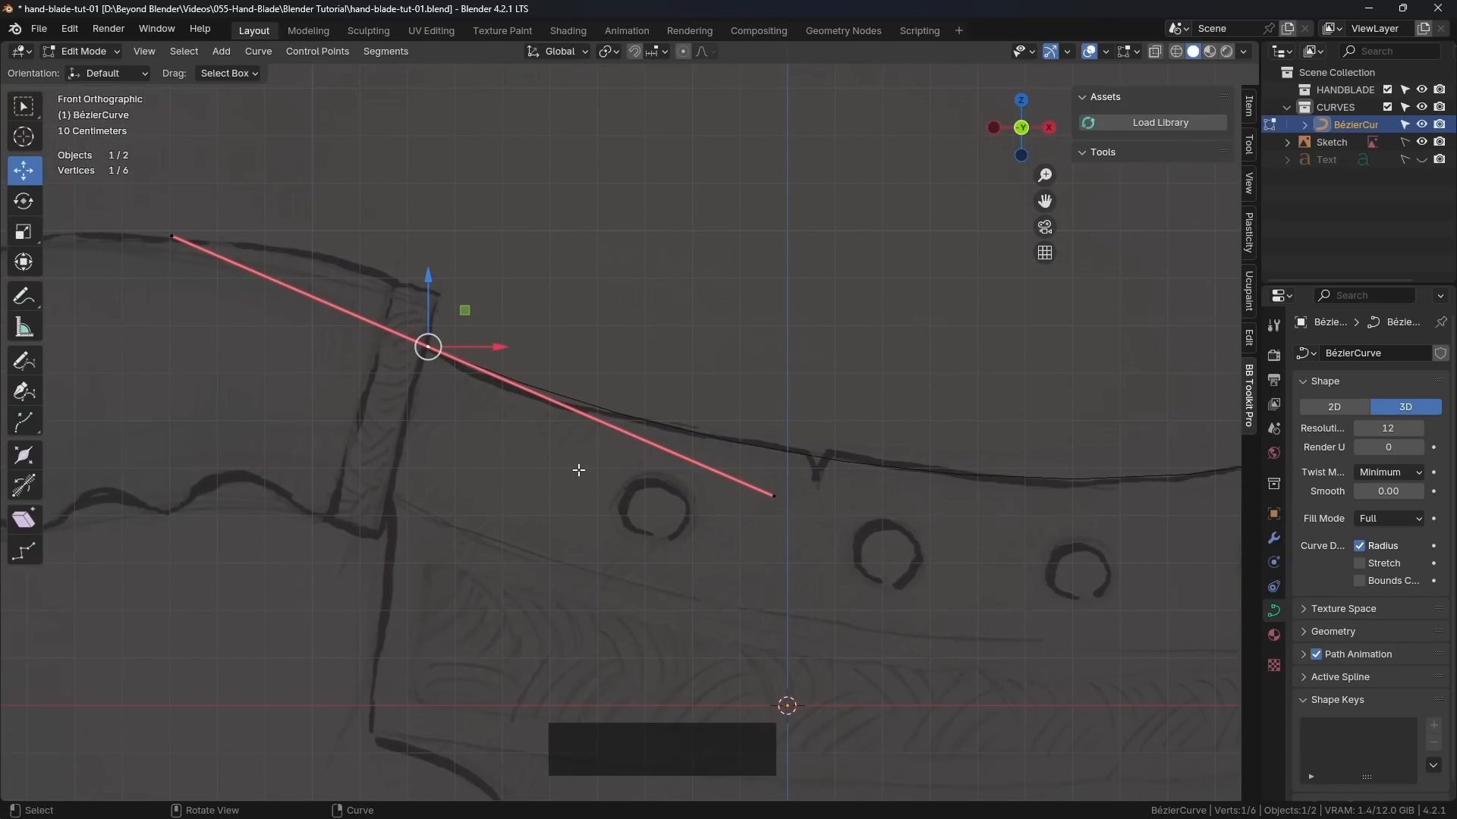
scroll(578, 471, "up", 1)
left_click(813, 501)
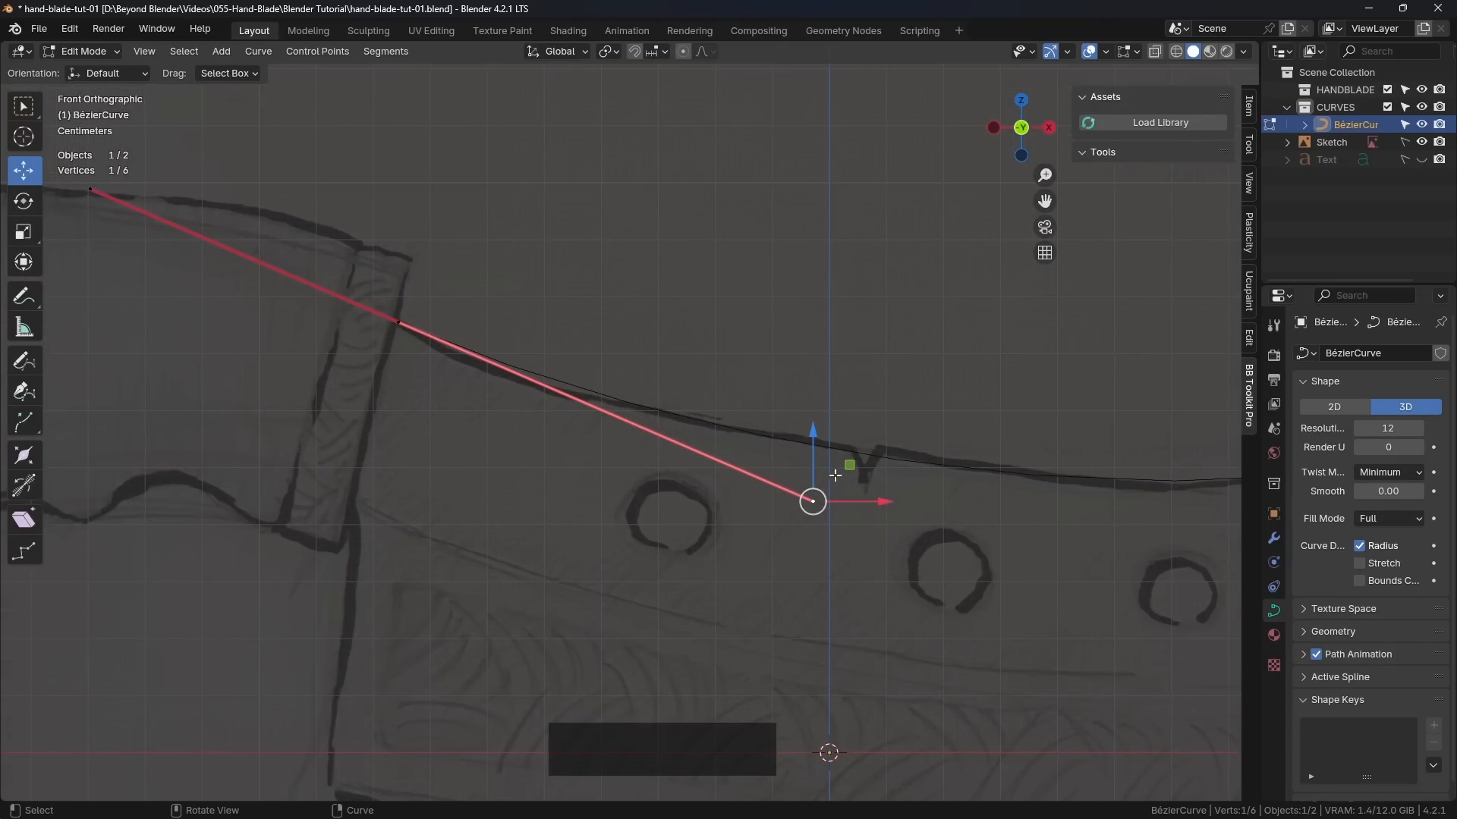
left_click_drag(849, 465, 769, 447)
scroll(823, 454, "down", 4)
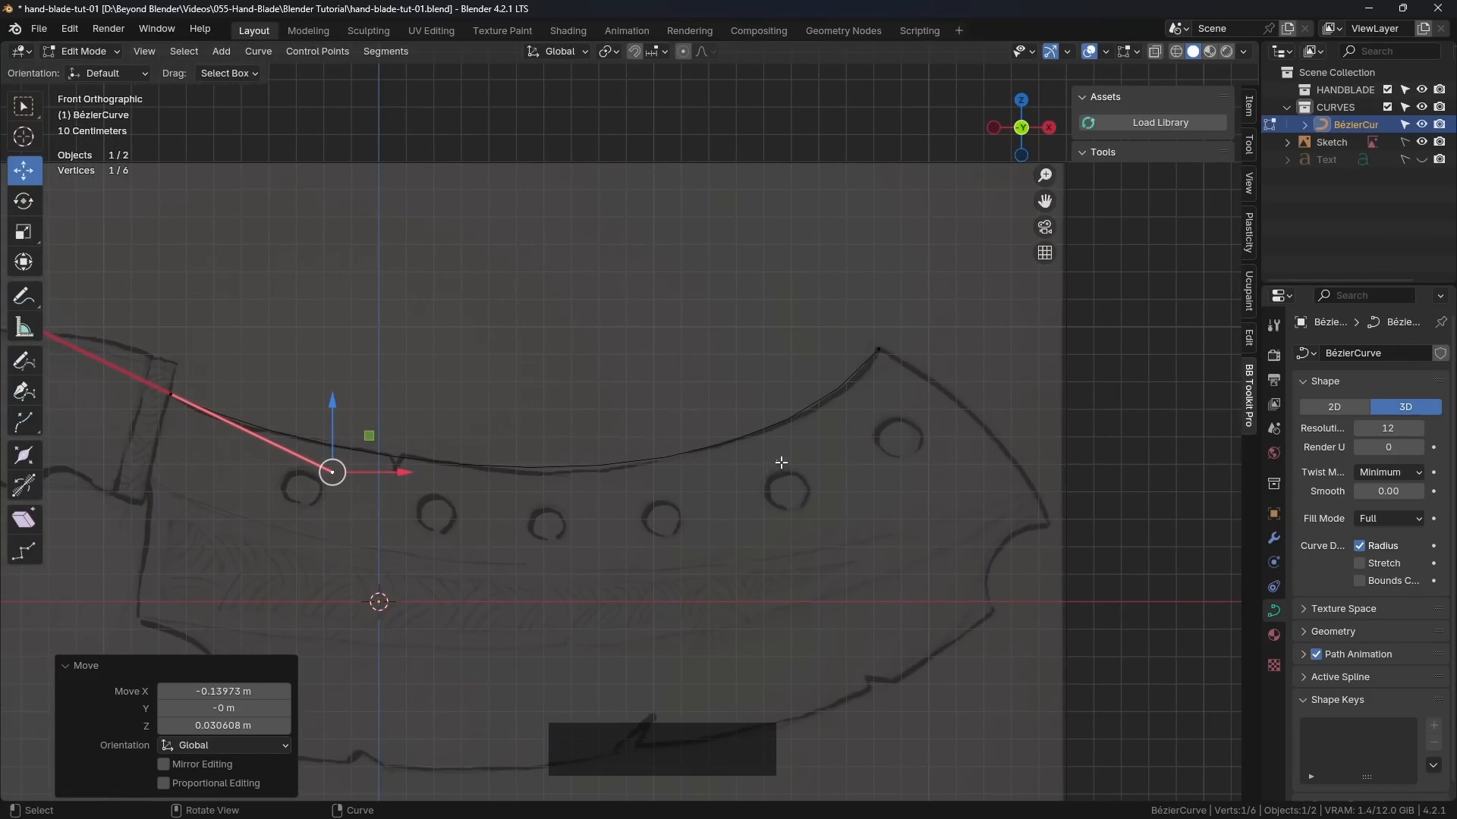
Step: Nudge the right control point's inner handle about 0.02 m left and 0.02 m down, and return to Object Mode
left_click(872, 350)
scroll(872, 349, "up", 2)
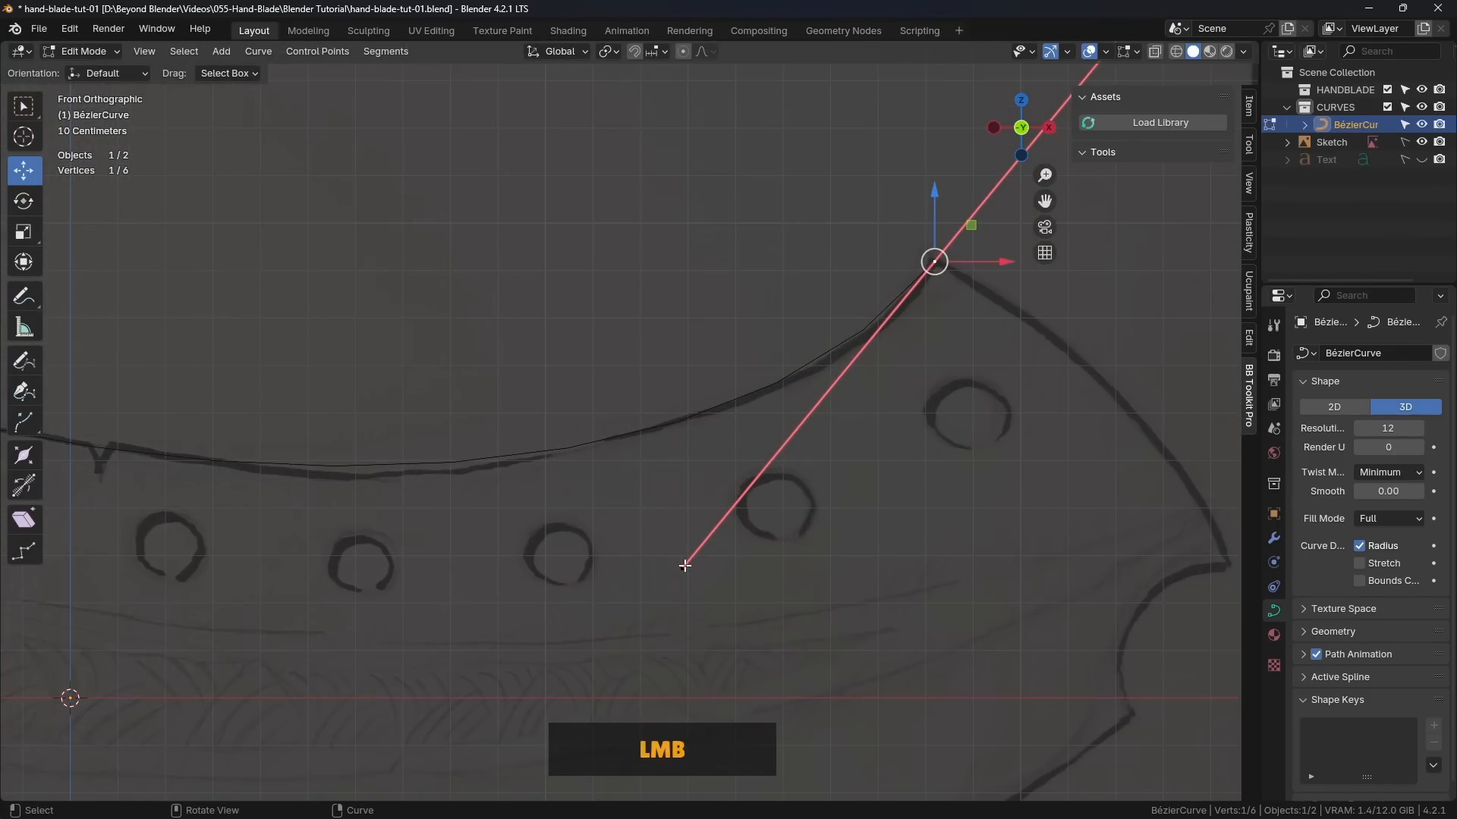
left_click(685, 565)
left_click_drag(719, 533, 709, 542)
scroll(708, 542, "down", 4)
middle_click_drag(708, 543, 783, 526, "shift")
key("Tab")
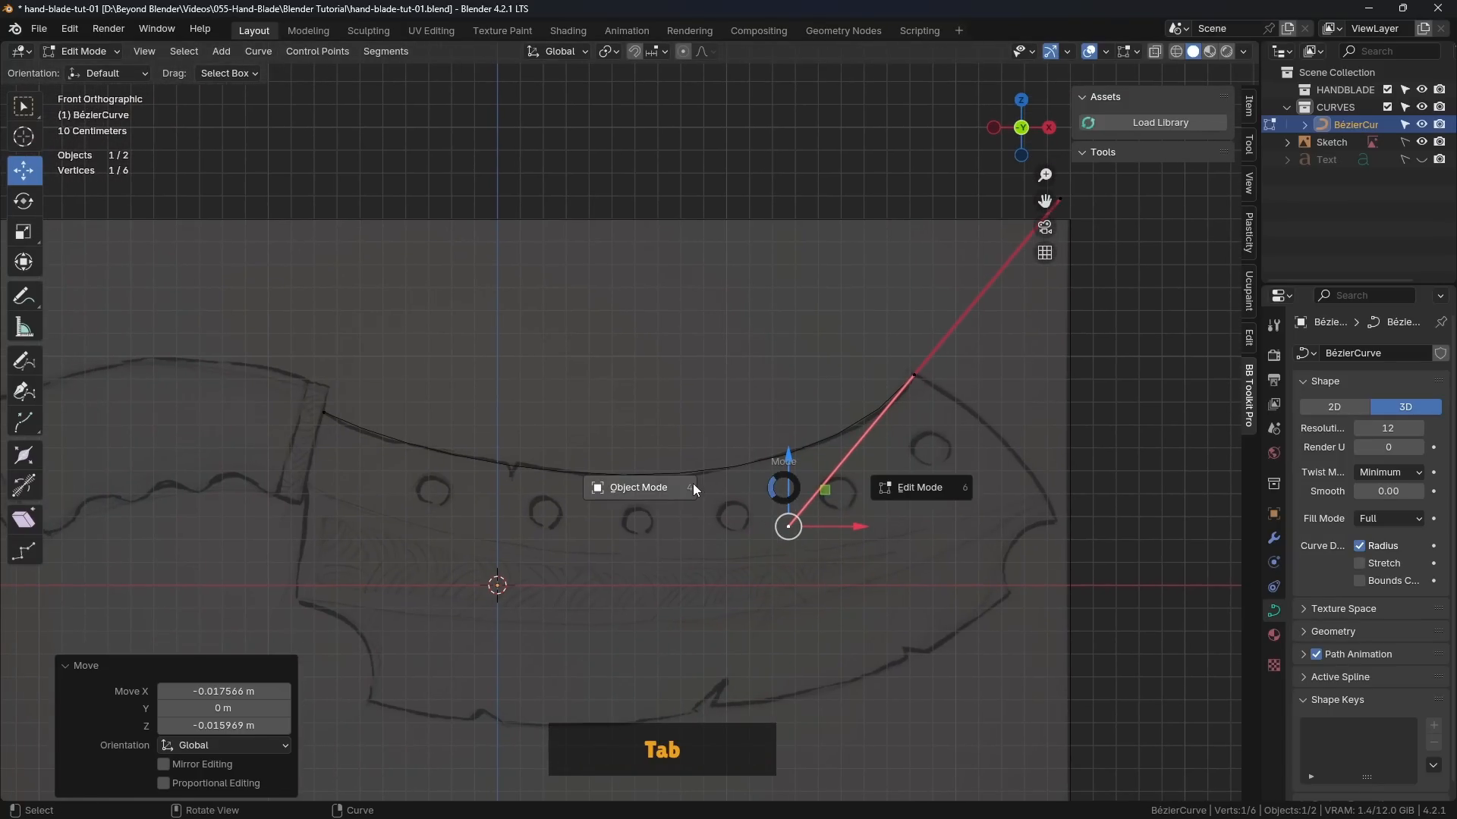
left_click(693, 487)
left_click(717, 410)
left_click(444, 456)
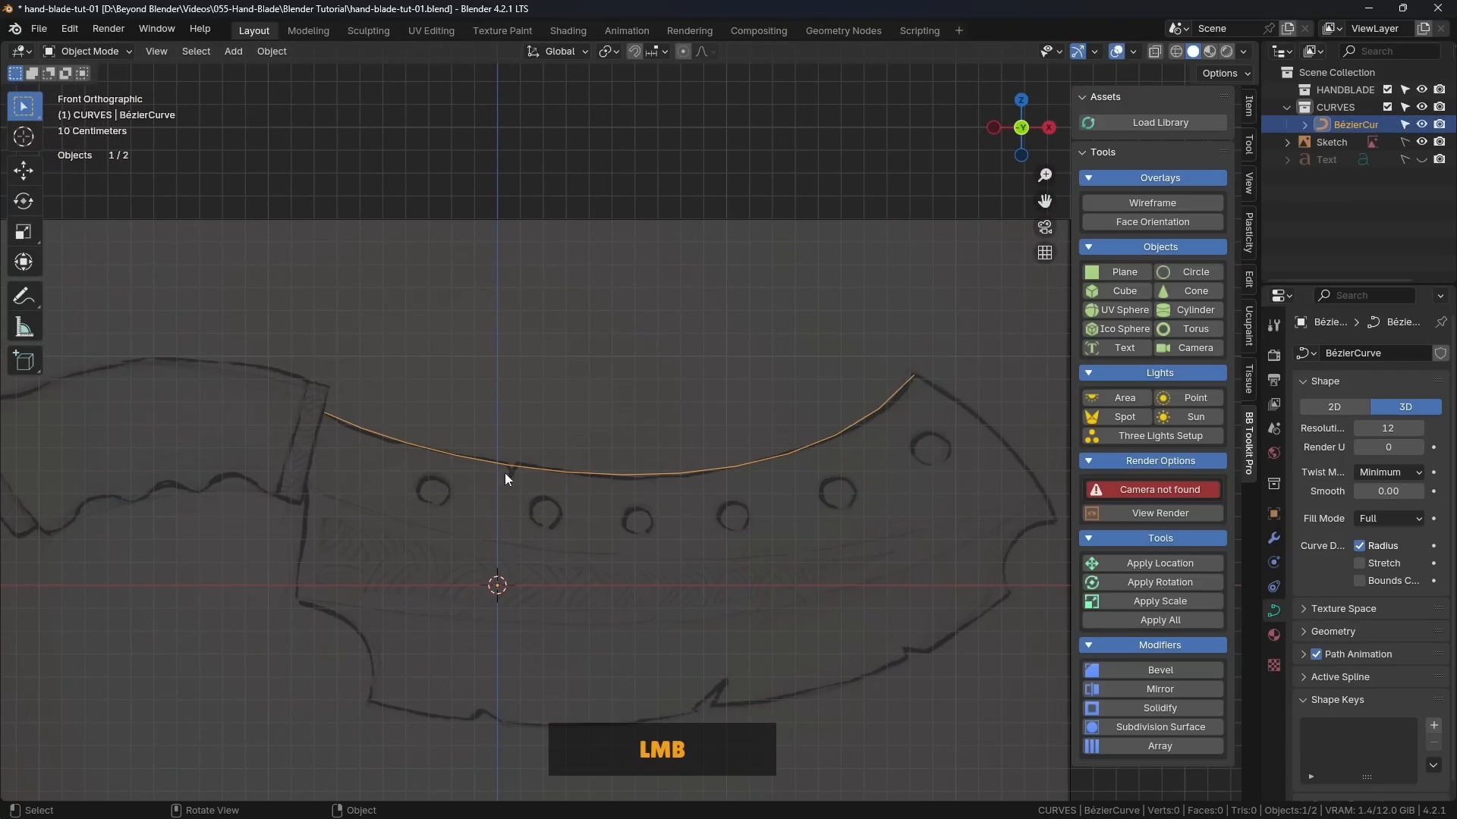
Step: Widen the properties area and set the Bézier curve's Resolution Preview U to 36
middle_click_drag(504, 478, 793, 349, "shift")
scroll(729, 367, "up", 3)
scroll(863, 294, "up", 3)
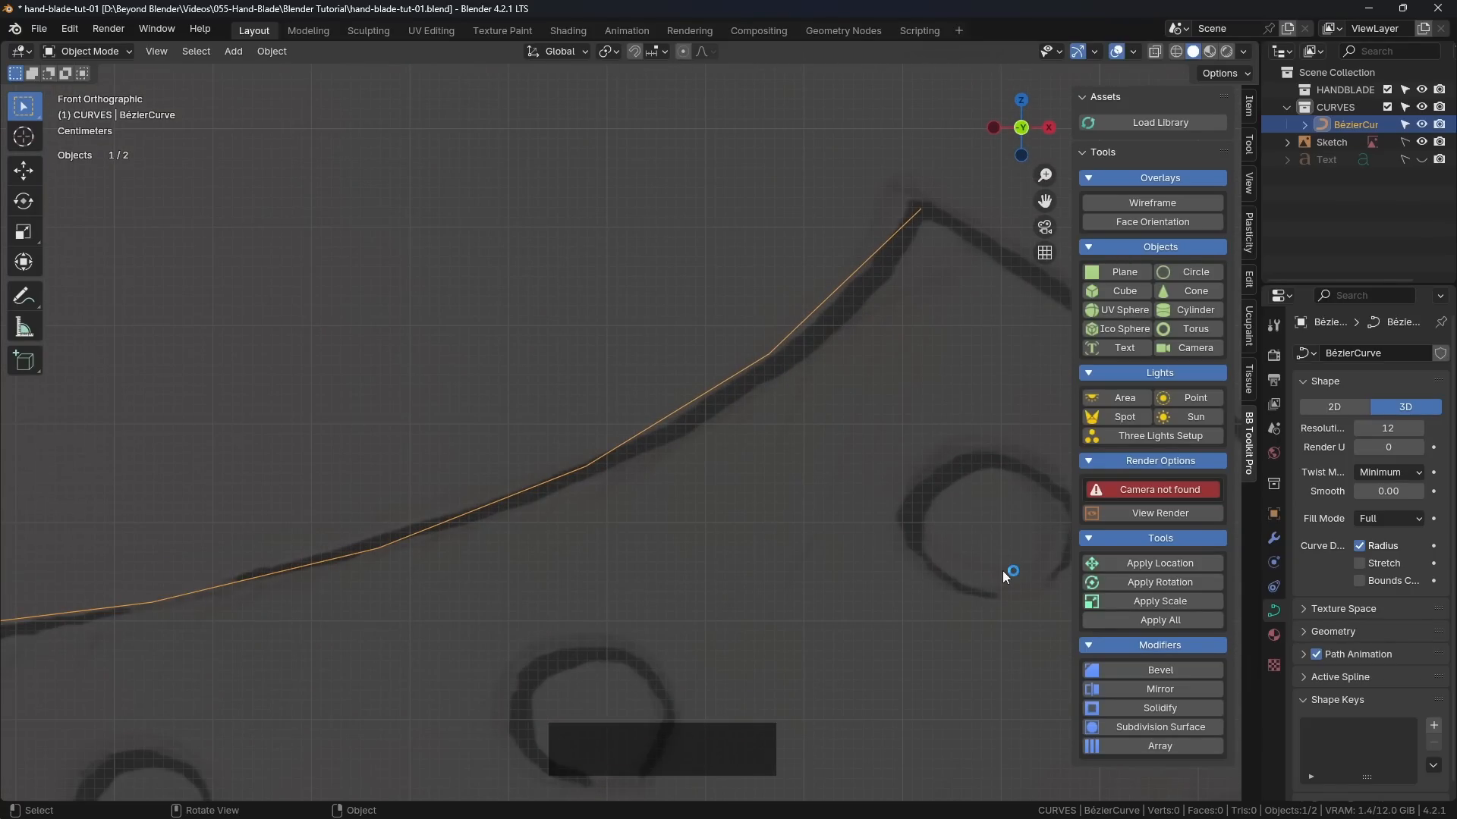
left_click_drag(1259, 551, 1113, 565)
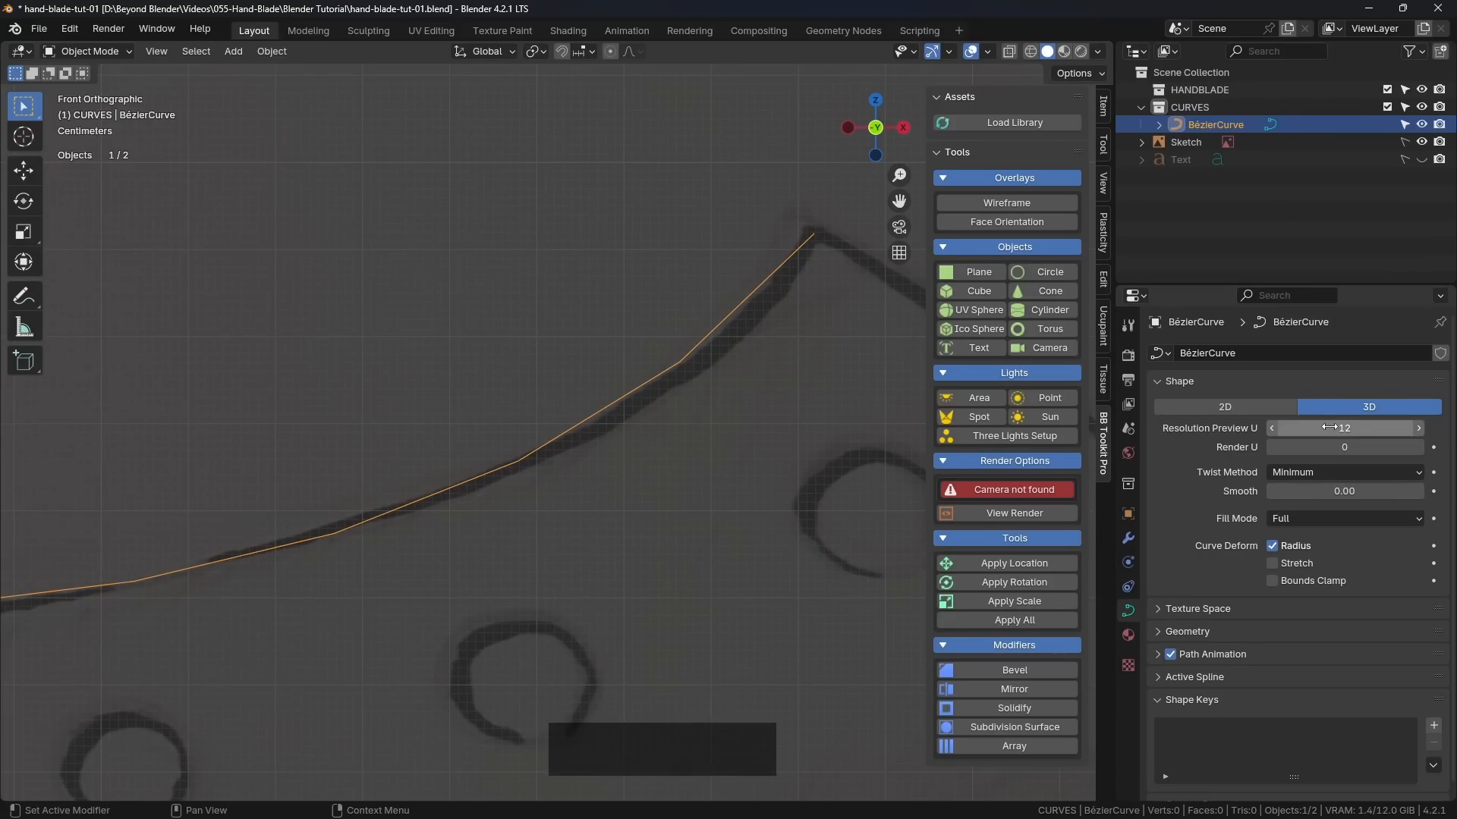
scroll(579, 452, "down", 3)
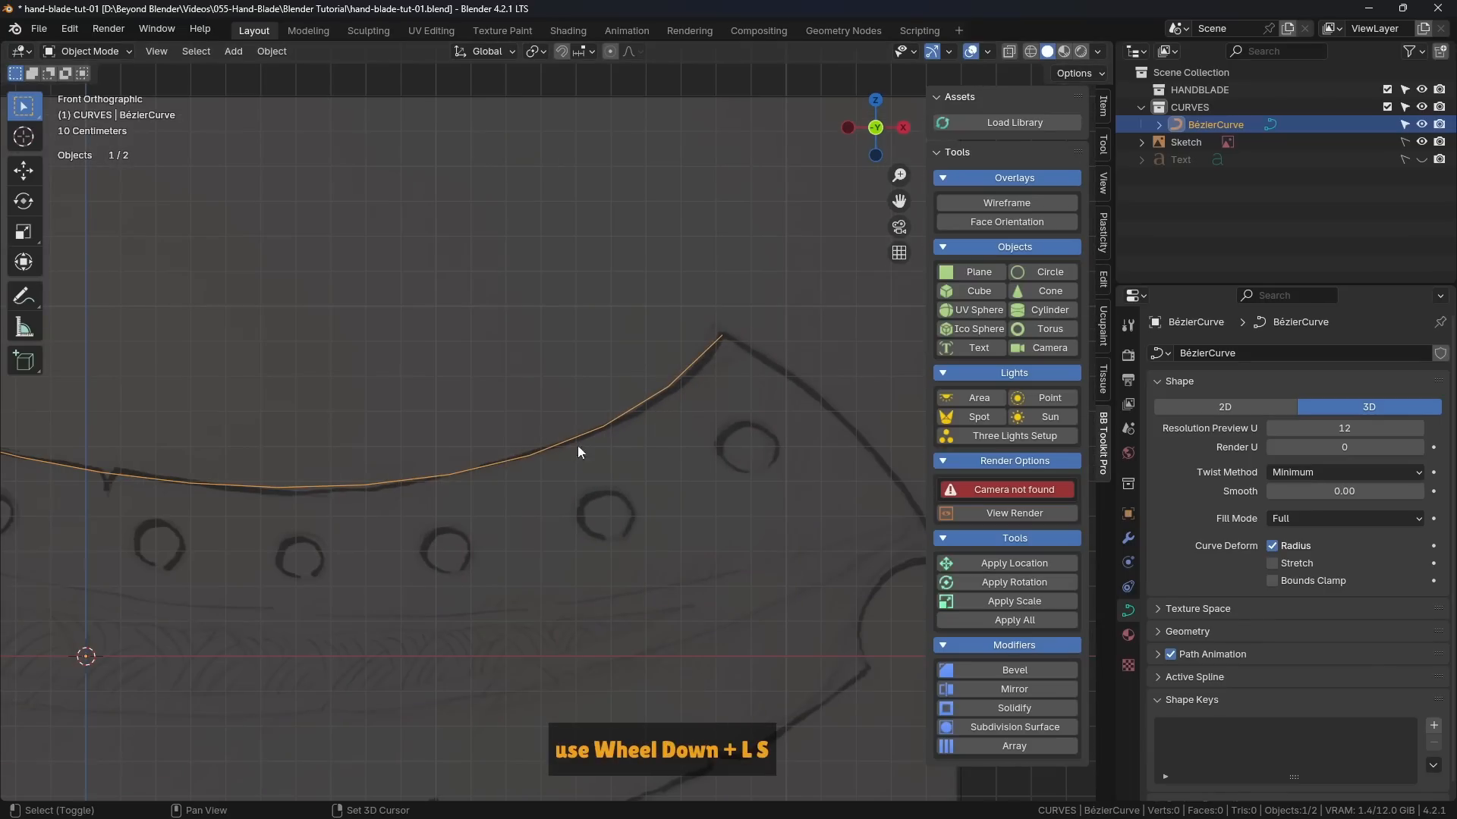
middle_click_drag(579, 452, 631, 428, "shift")
left_click(1357, 430)
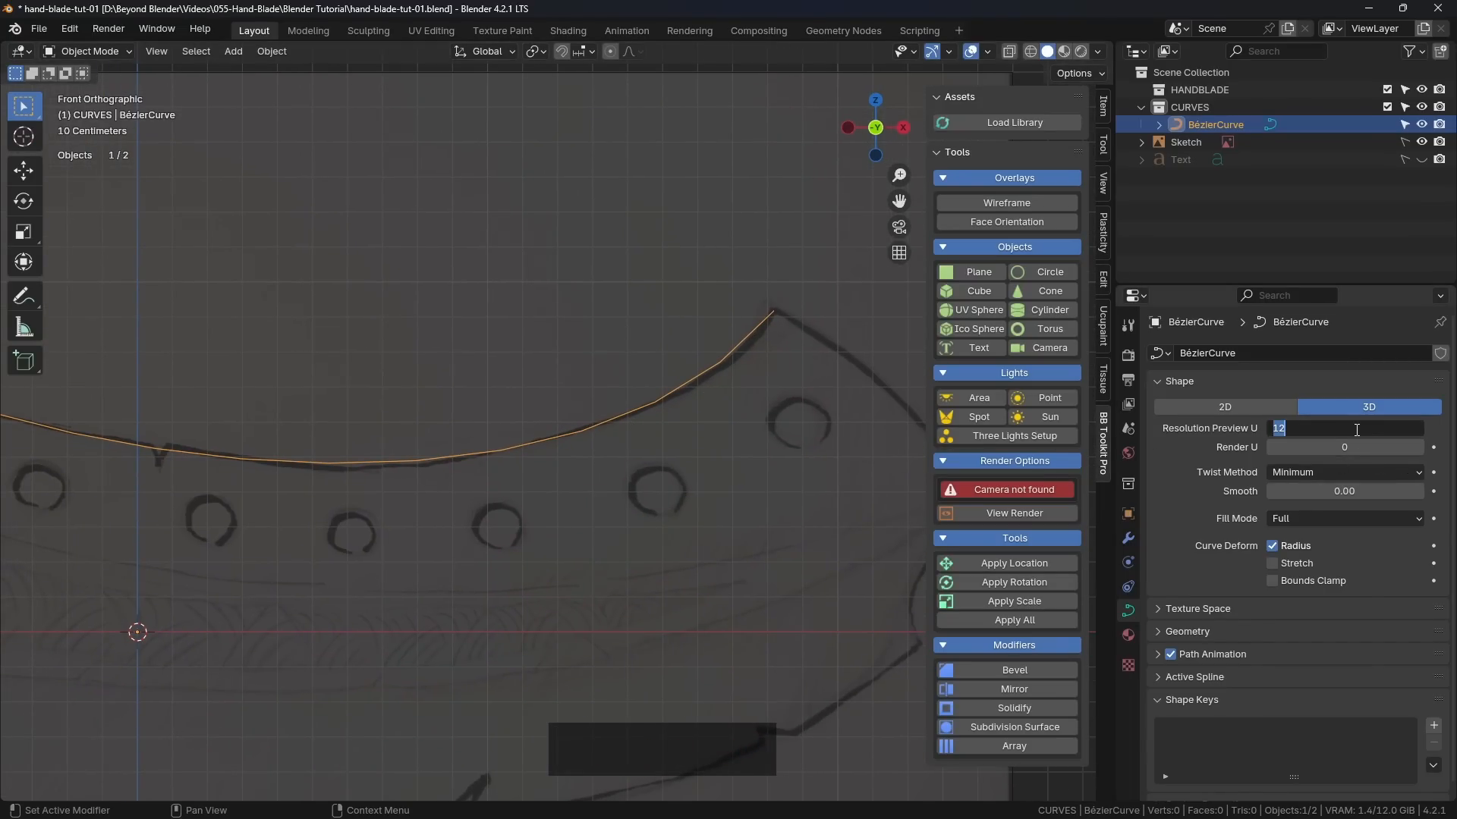
type("36")
key("Return")
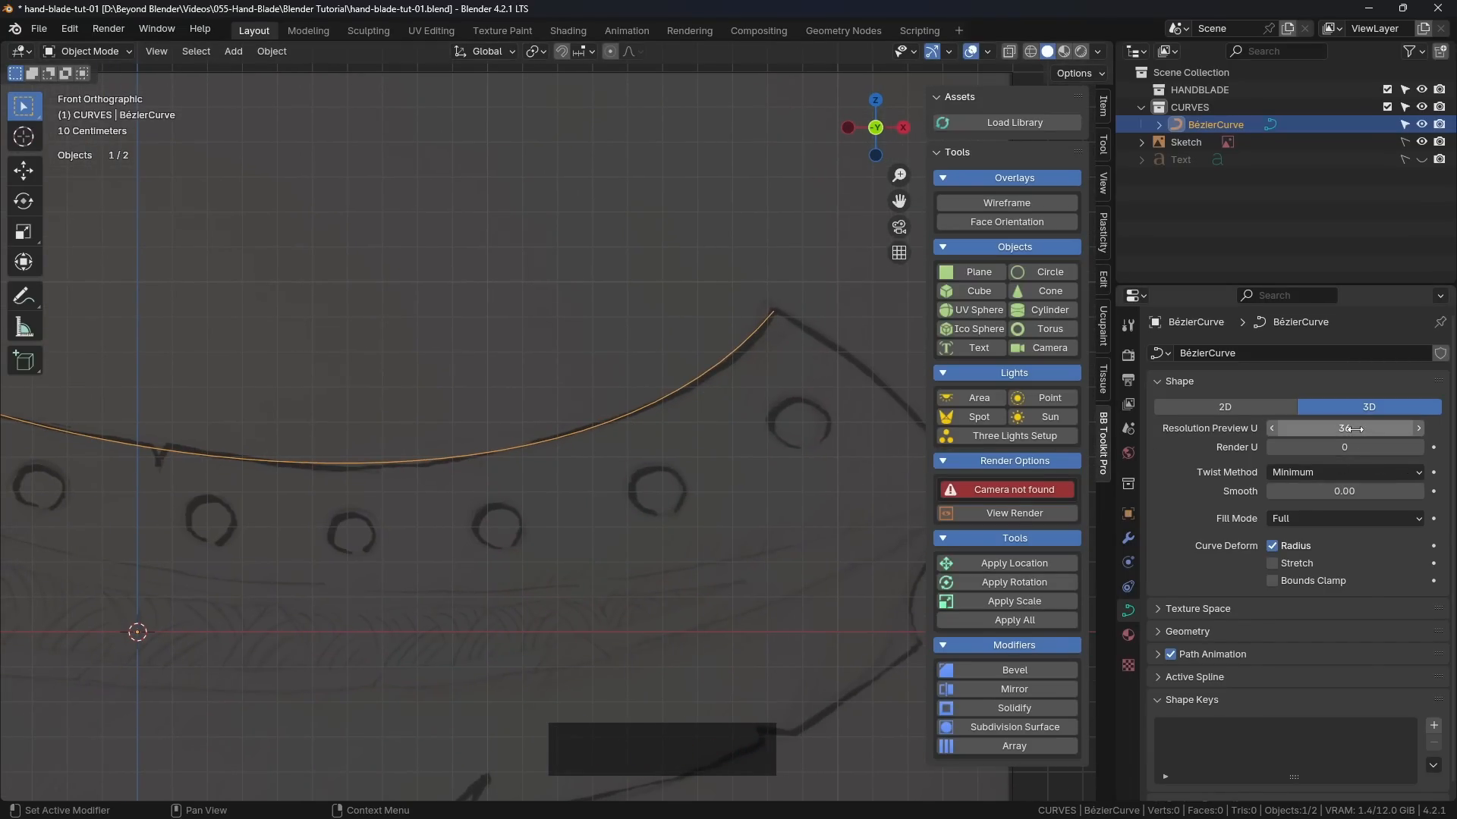
scroll(660, 426, "up", 5)
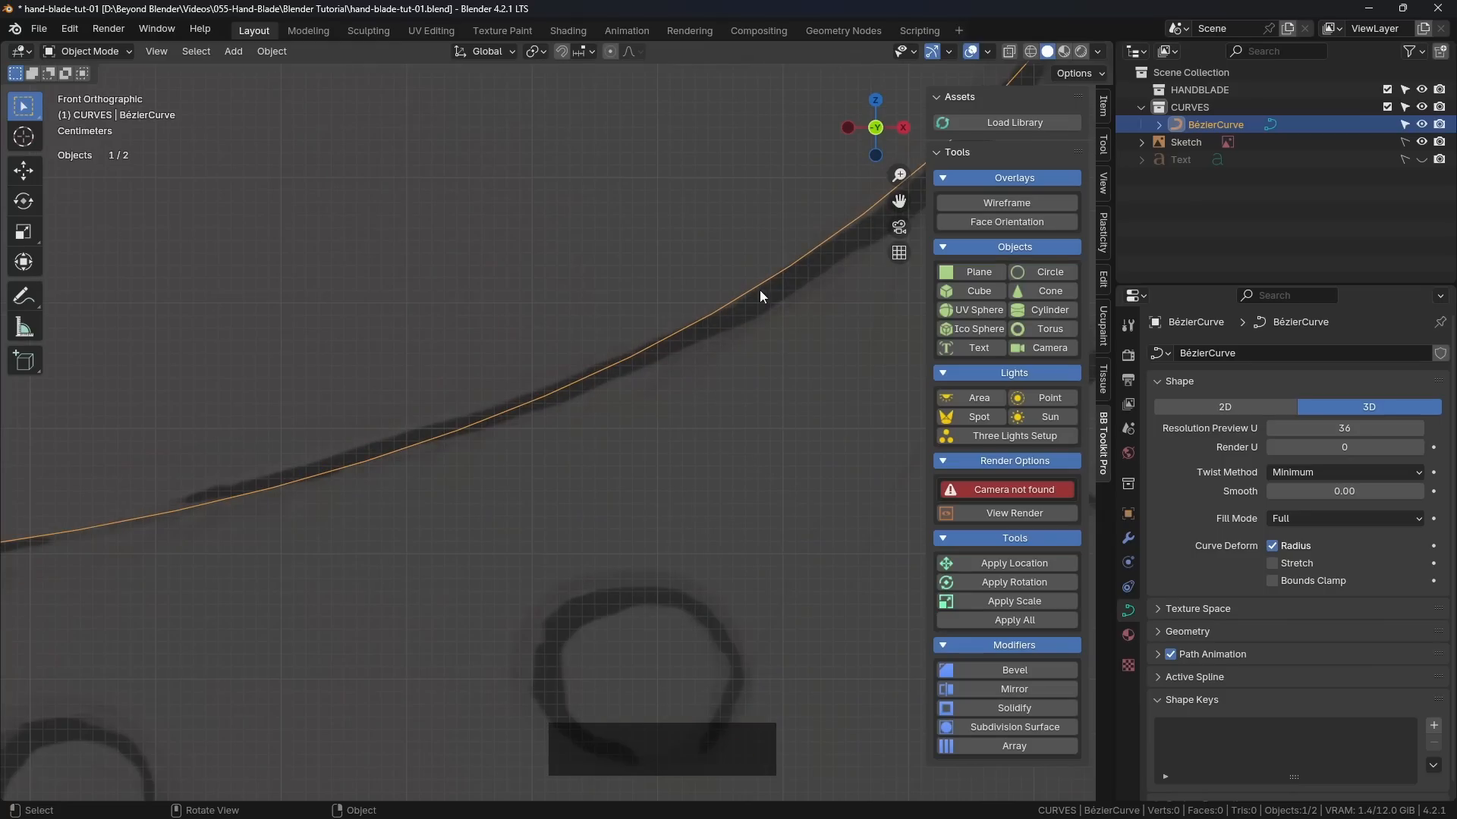
scroll(425, 429, "down", 5)
Step: Duplicate the upper-edge curve and move the copy about 0.42 m along X and -0.95 m along Z to the blade's lower edge
middle_click_drag(411, 438, 620, 427, "shift")
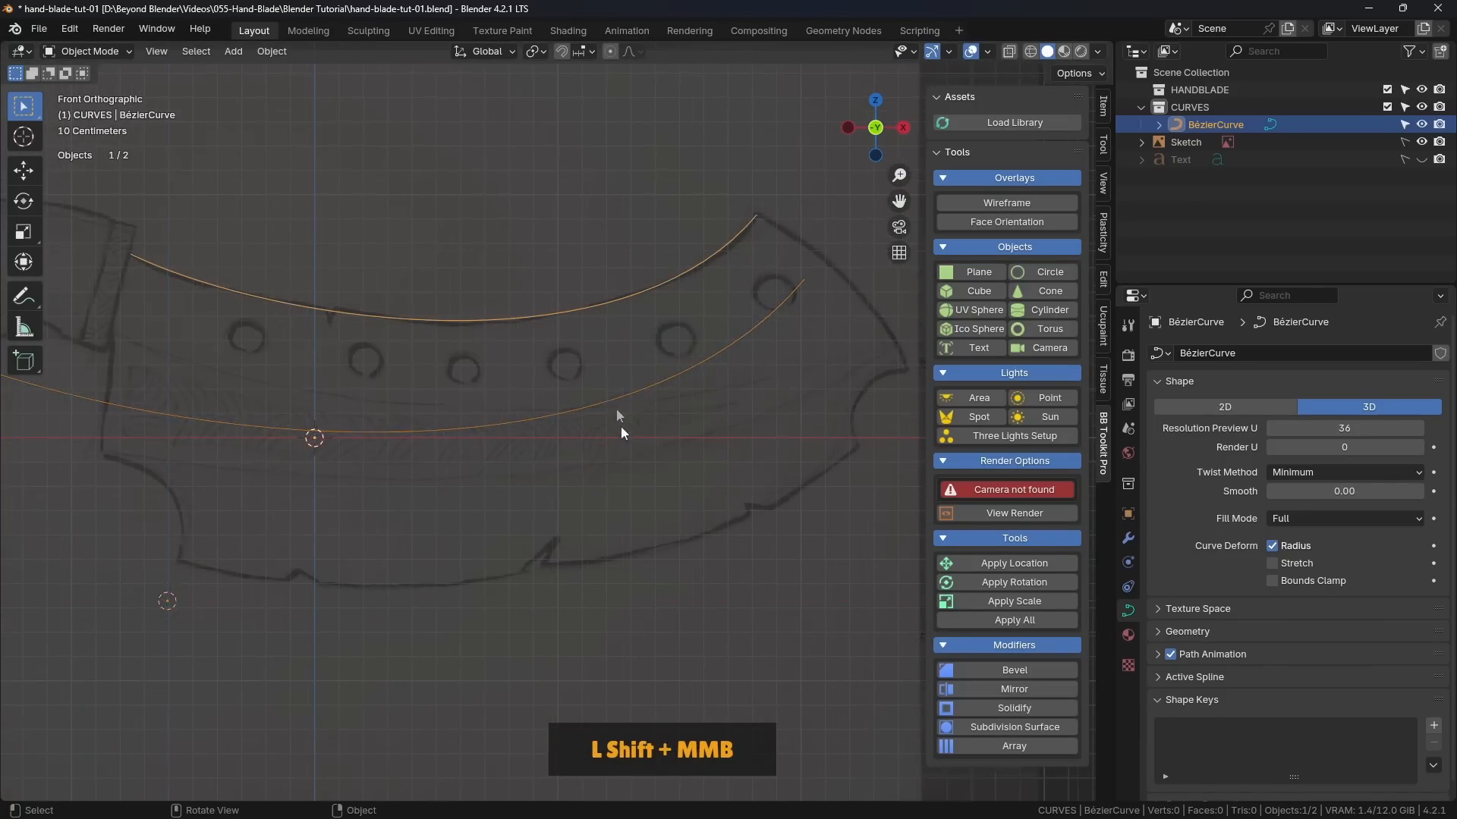
key("shift+d")
left_click(657, 402)
left_click(21, 172)
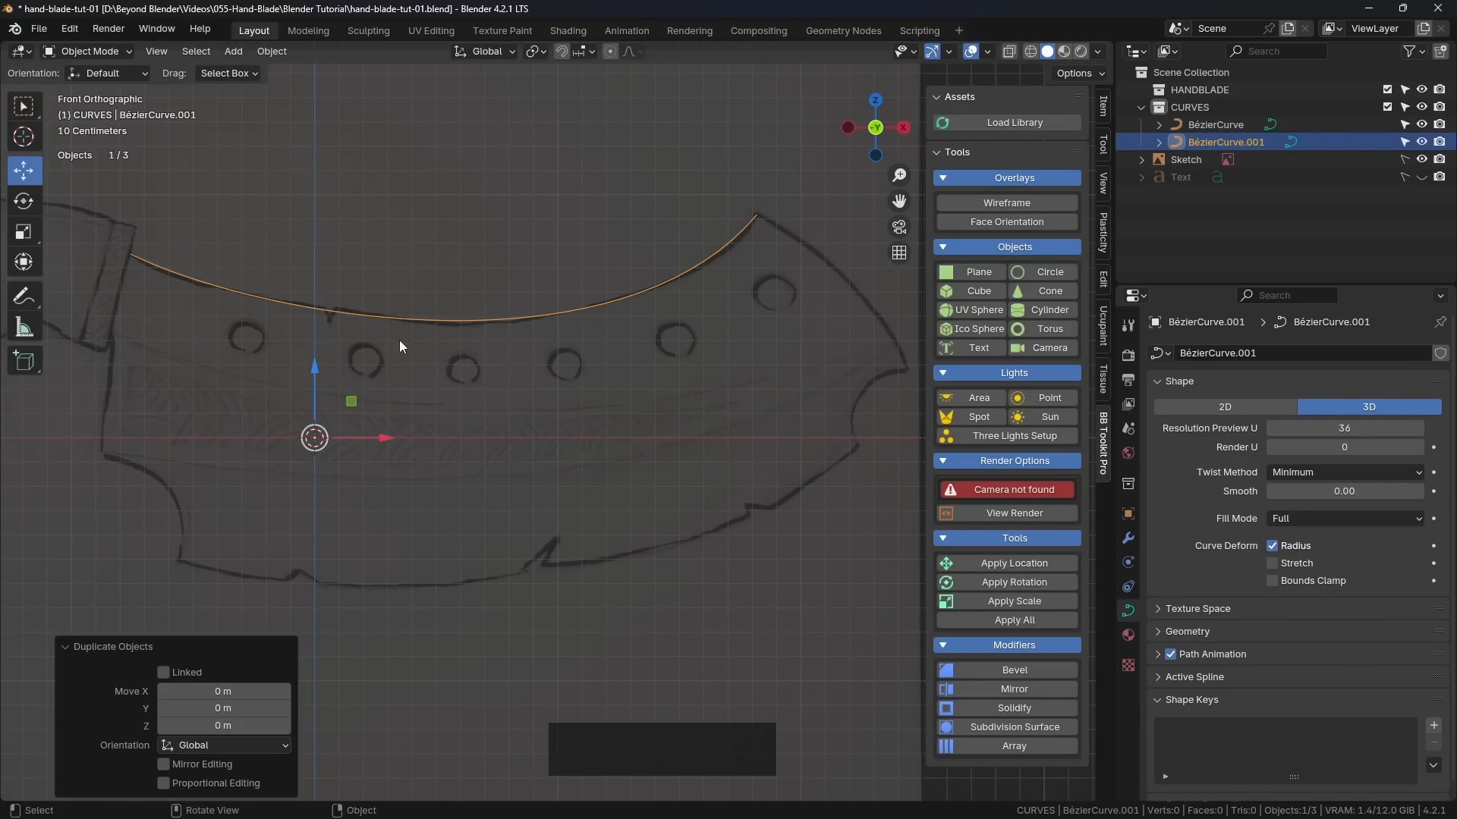
left_click_drag(351, 406, 456, 633)
middle_click_drag(456, 634, 521, 521, "shift")
scroll(589, 423, "up", 5)
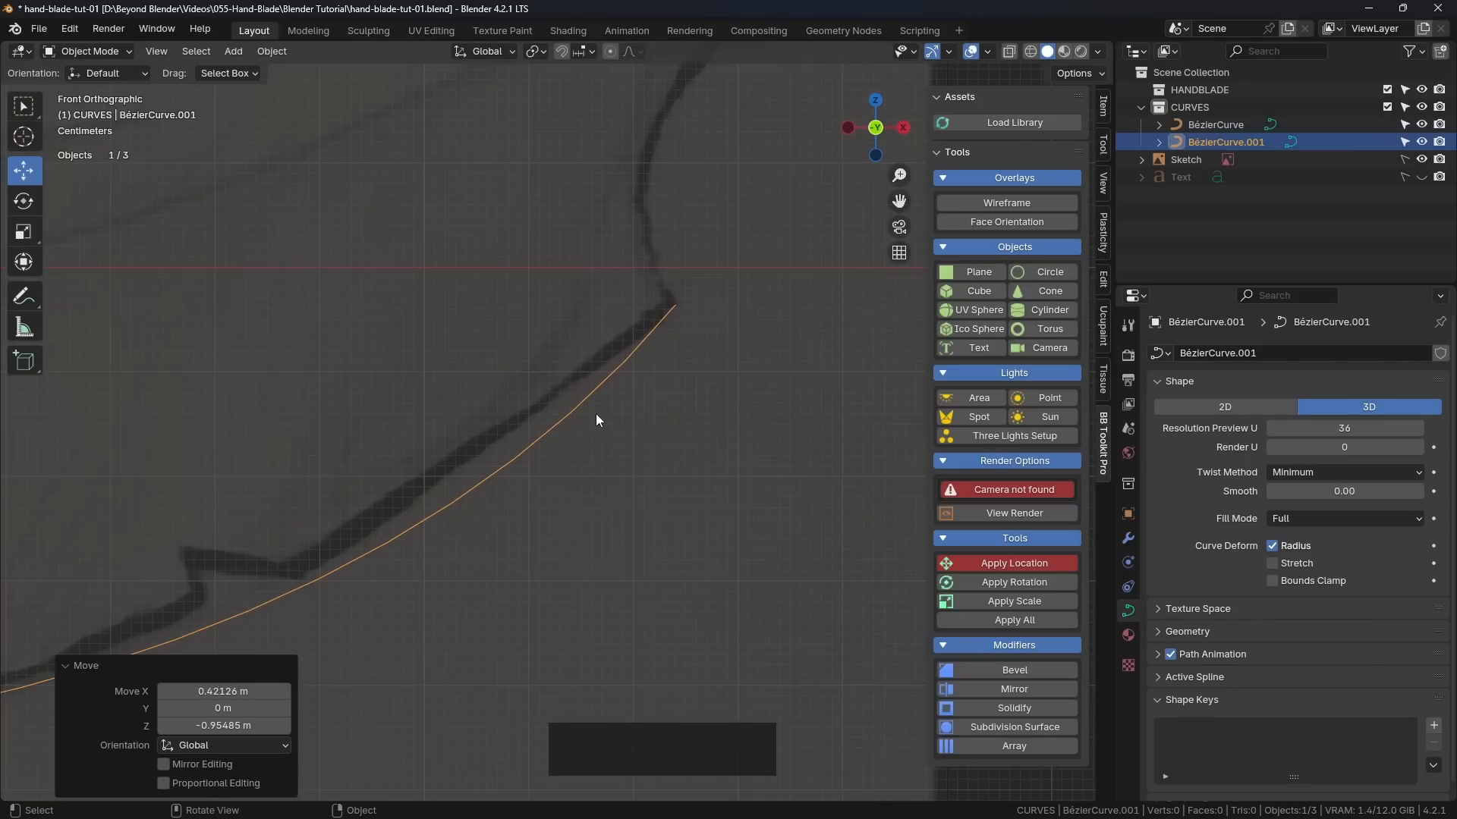
Step: In Edit Mode, fine-position the duplicated curve's right control point on the corner at the right end of the blade's lower edge
key("Tab")
left_click(743, 422)
left_click(676, 303)
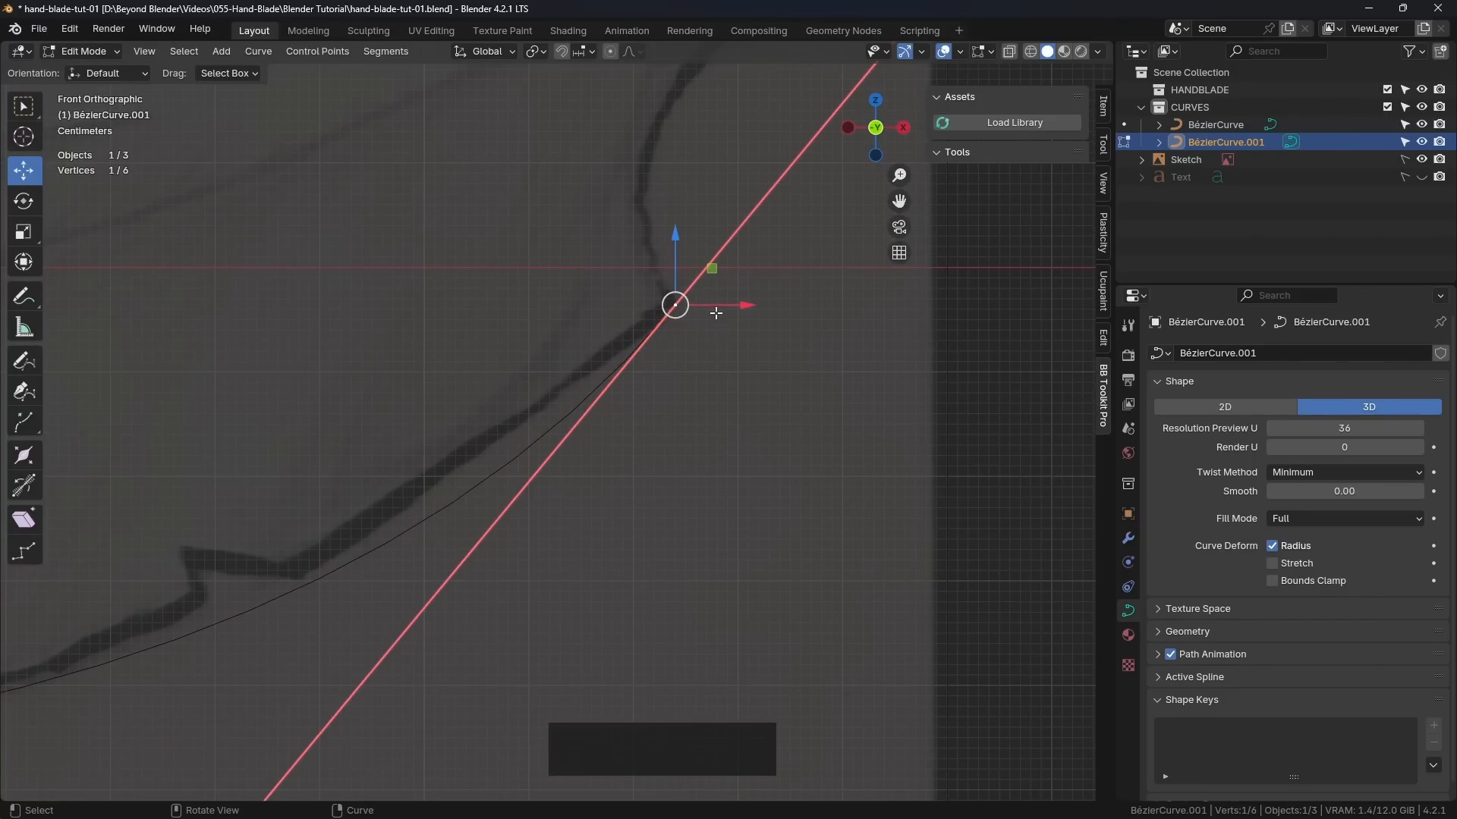
left_click_drag(711, 269, 706, 266)
Step: Move the lower curve's left control point about -0.22 m along X and -0.31 m along Z onto the lower edge's left corner, then fine-position it
scroll(358, 546, "down", 6)
middle_click_drag(322, 511, 724, 408, "shift")
left_click(432, 425)
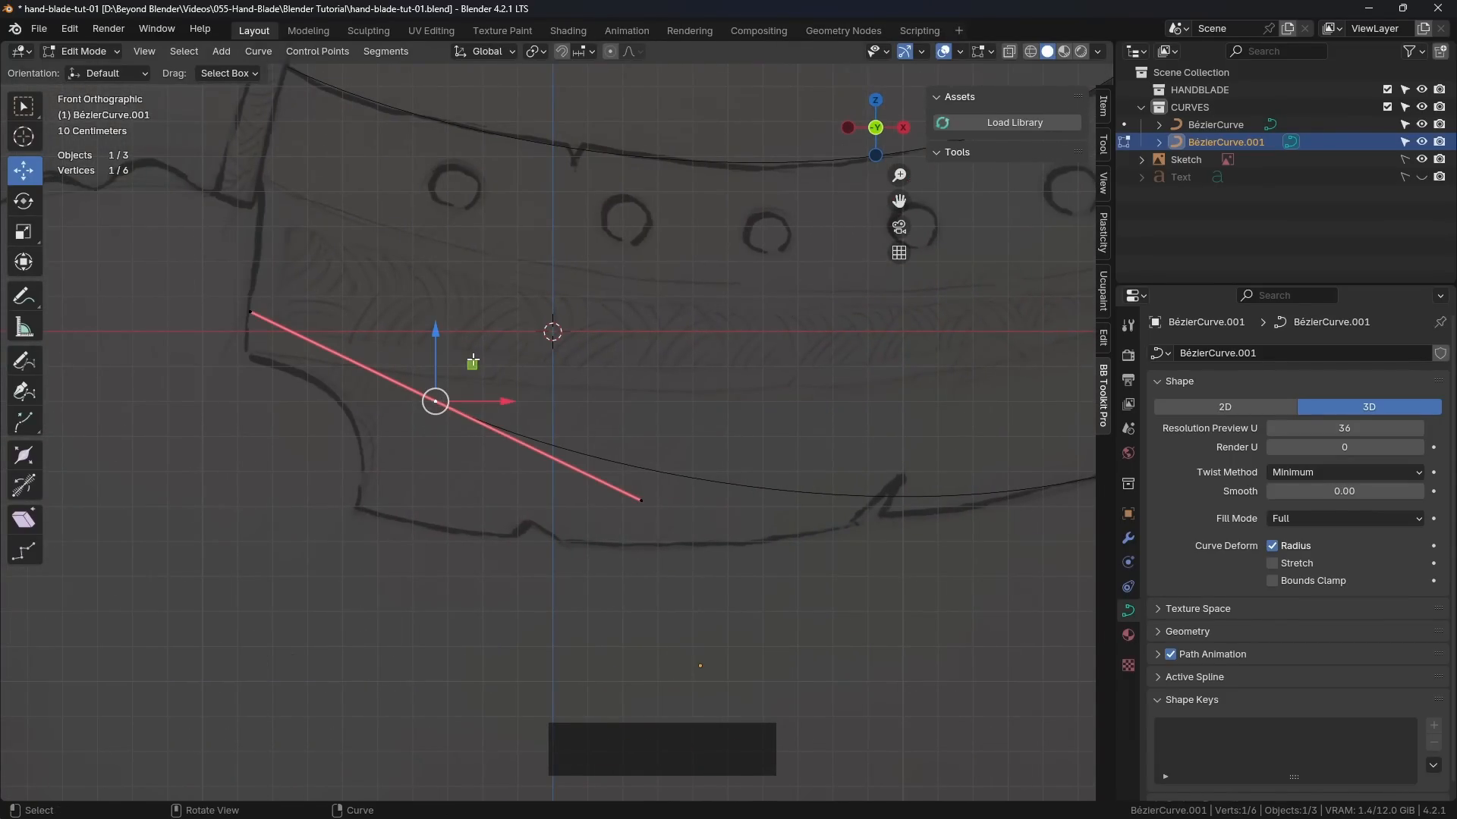
left_click_drag(472, 361, 394, 469)
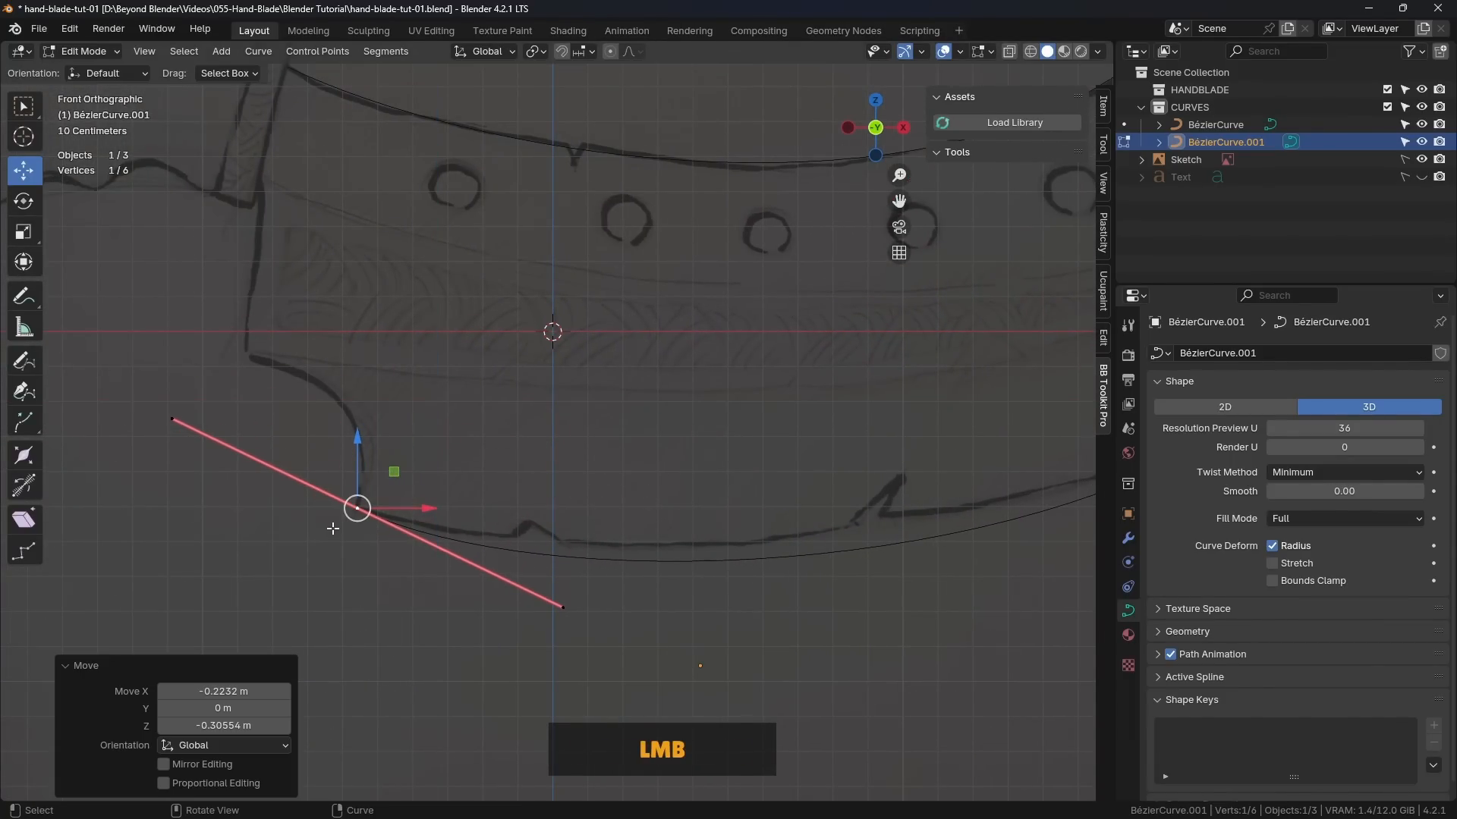
scroll(334, 528, "up", 6)
left_click_drag(478, 405, 482, 404)
scroll(517, 433, "down", 5)
middle_click_drag(675, 464, 390, 425, "shift")
scroll(497, 444, "down", 3)
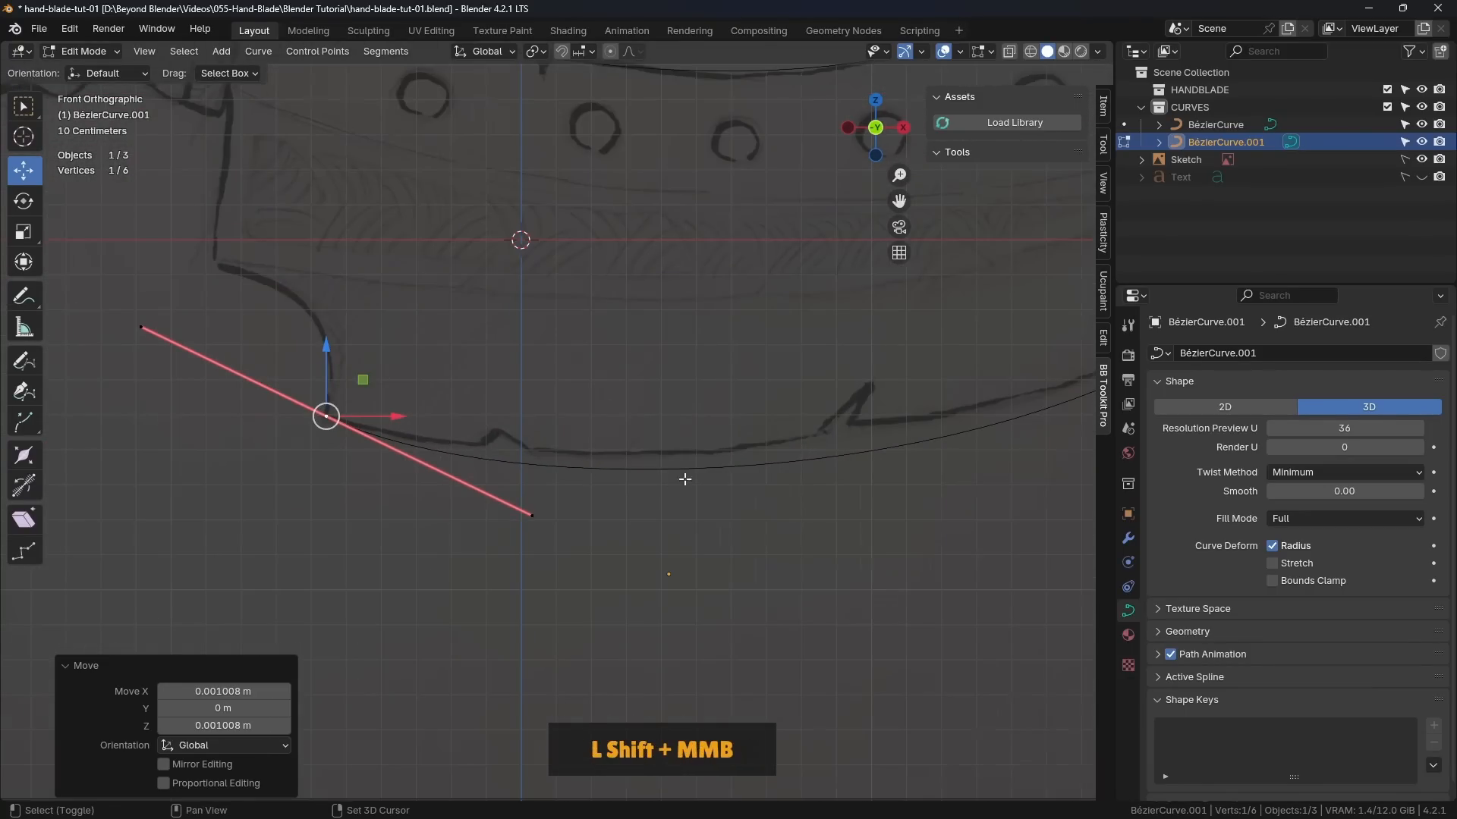
Step: Fit the lower curve to the sketch by shifting the right point's inner handle up-left and the left point's about 0.12 m X, 0.06 m Z
middle_click_drag(685, 479, 569, 452, "shift")
scroll(569, 453, "down", 3)
left_click(912, 306)
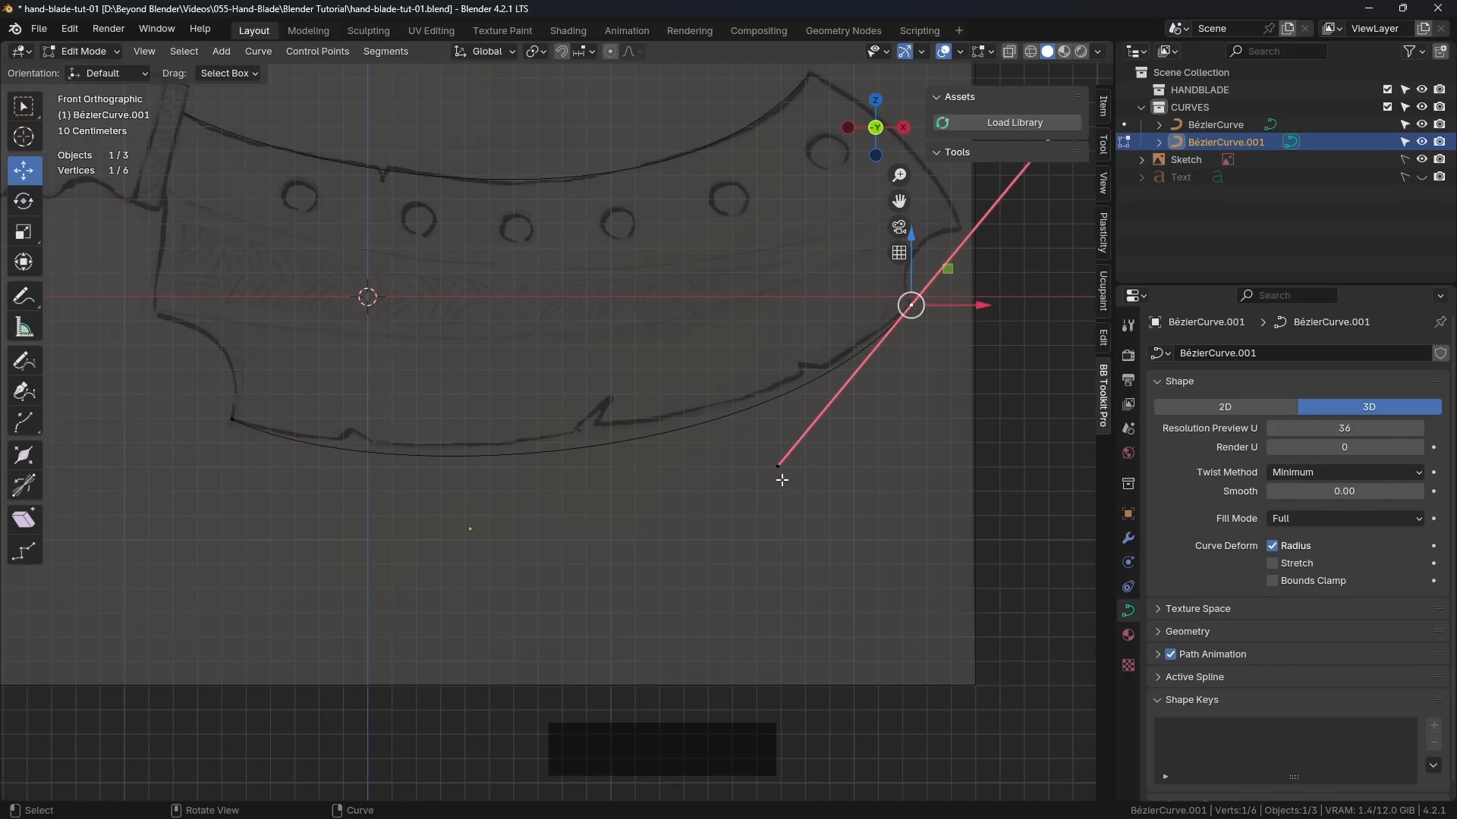
left_click(778, 467)
left_click_drag(813, 431, 781, 418)
left_click(233, 420)
left_click(374, 490)
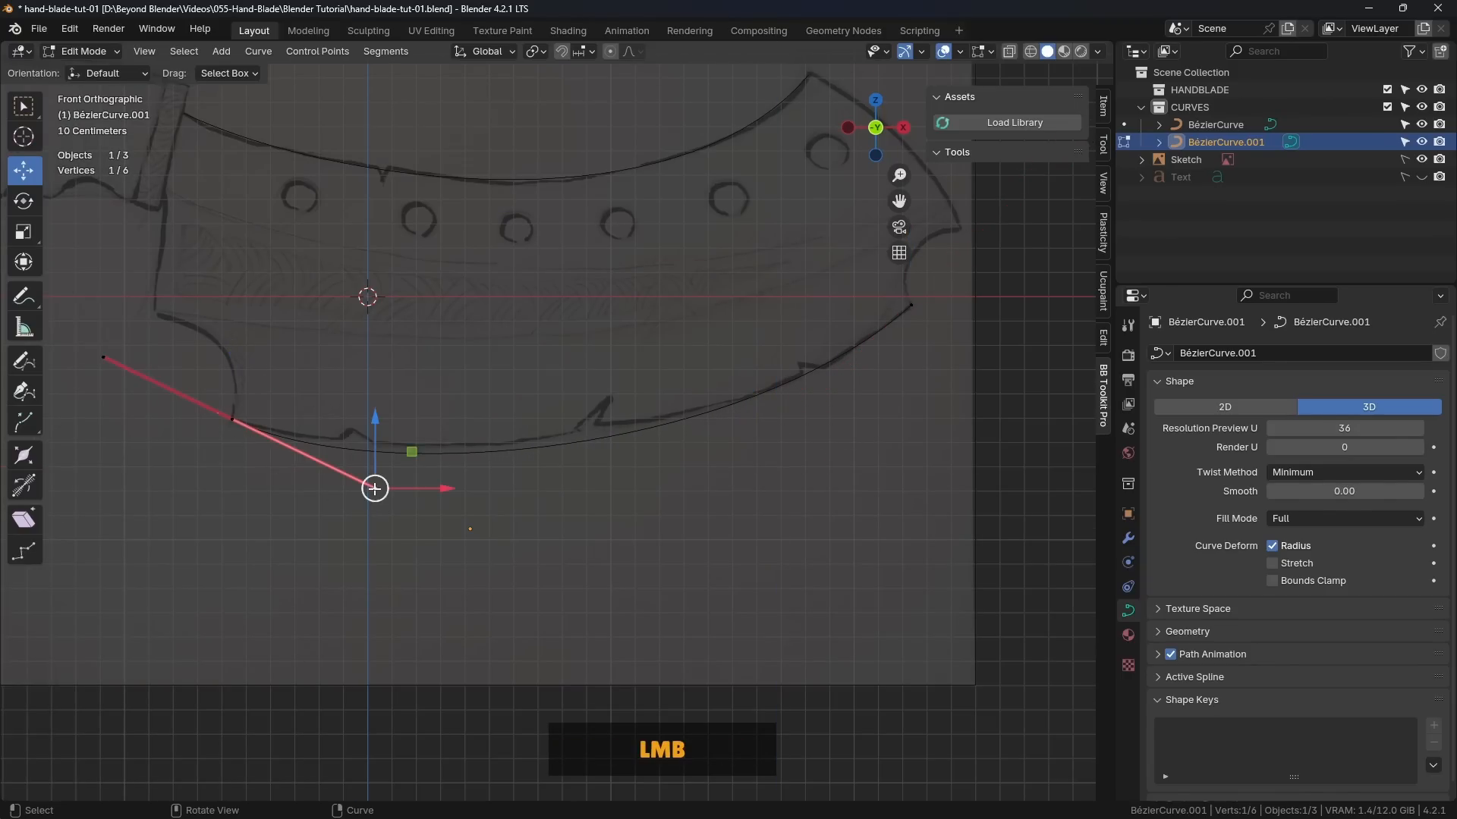
left_click_drag(410, 452, 442, 437)
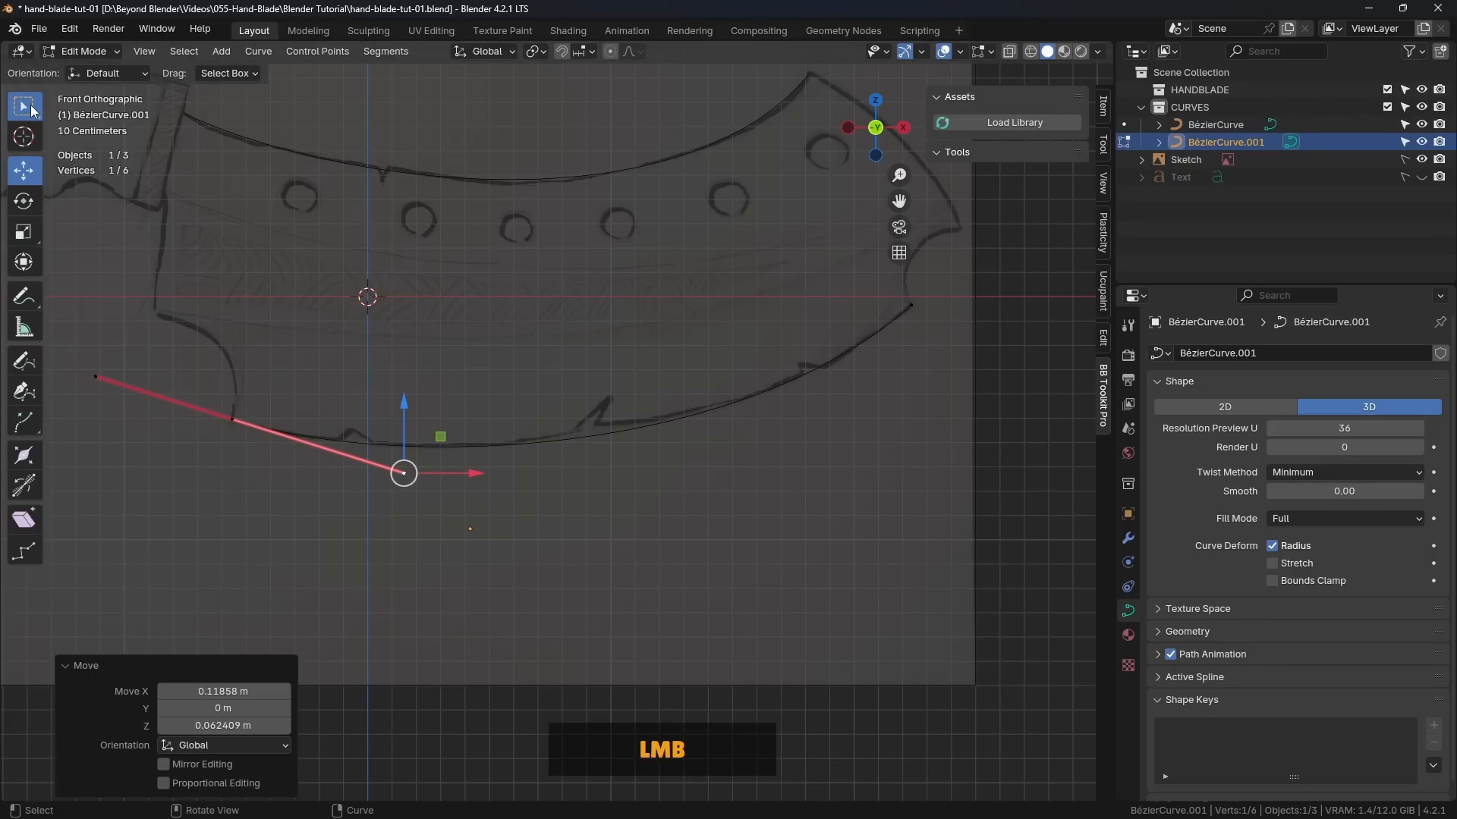
Step: With the Tweak tool, move the left inner handle about -0.08 m X and 0.02 m Z, nudge the right one slightly, and return to Object Mode
left_click(22, 107)
left_click(102, 111)
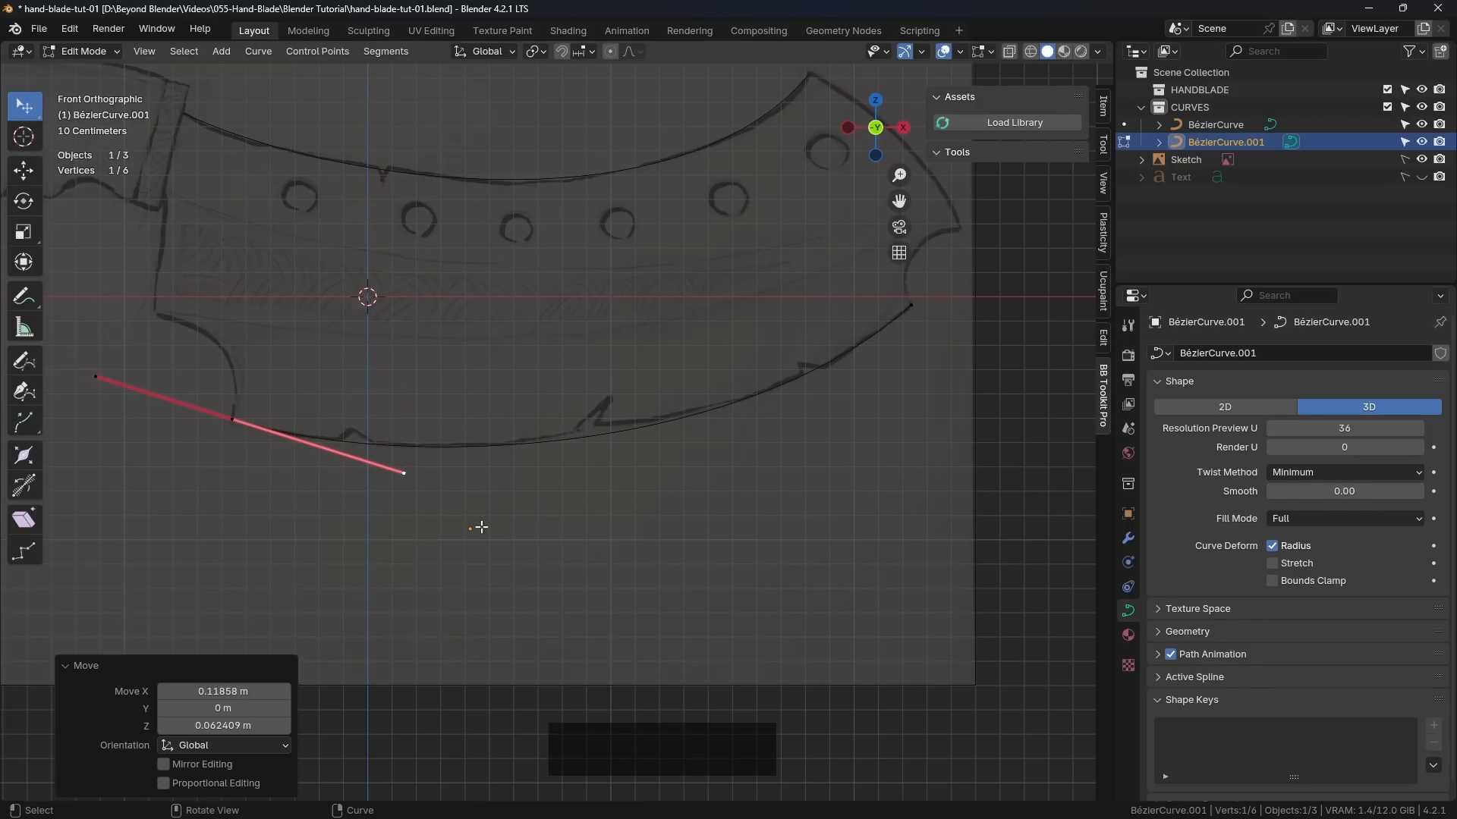
mouse_move(406, 473)
left_mouse_down()
mouse_move(442, 444)
mouse_move(416, 481)
mouse_move(385, 469)
left_mouse_up()
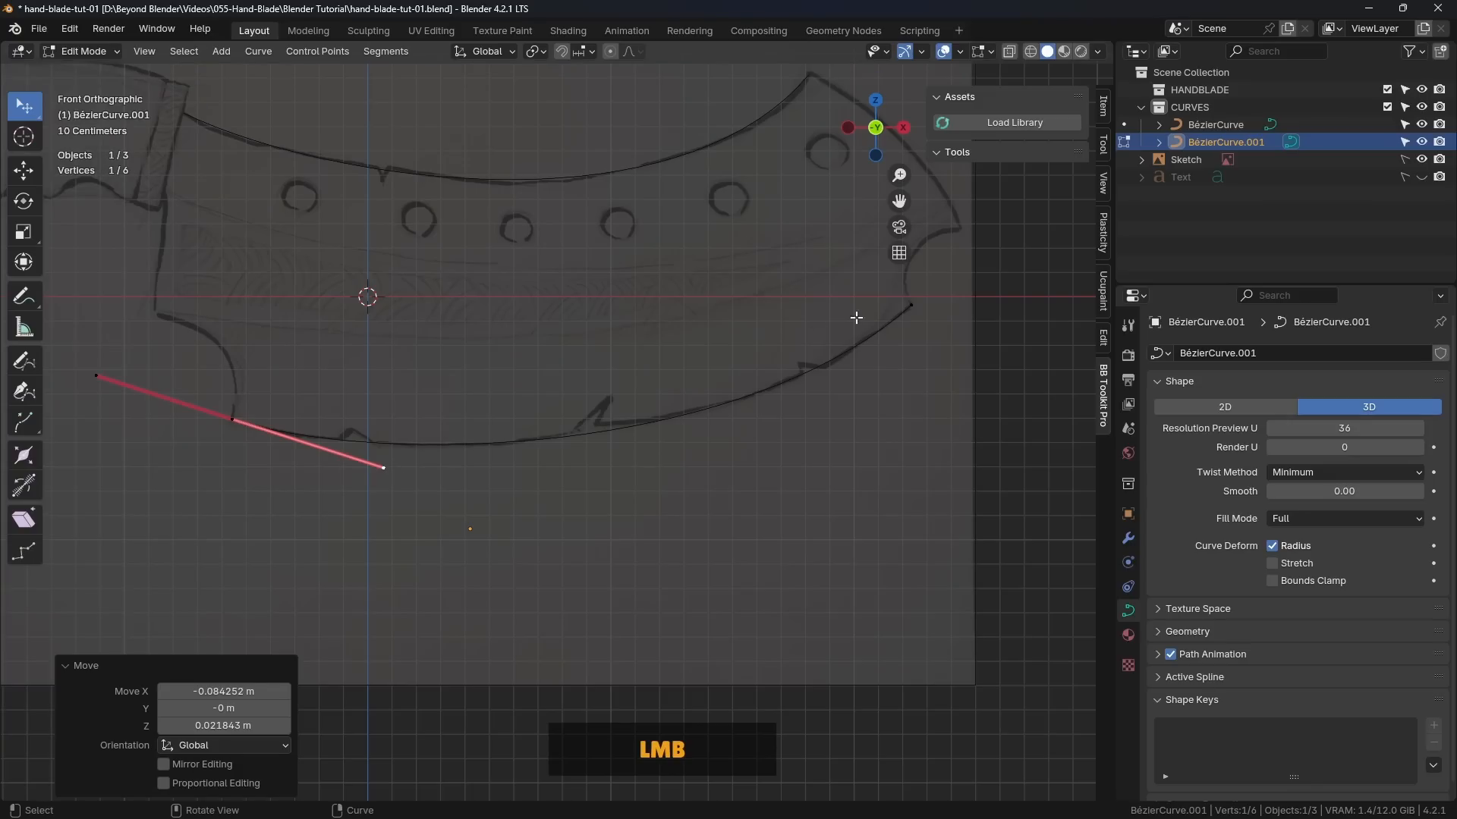
left_click(913, 309)
left_click_drag(743, 455, 743, 461)
left_click(667, 518)
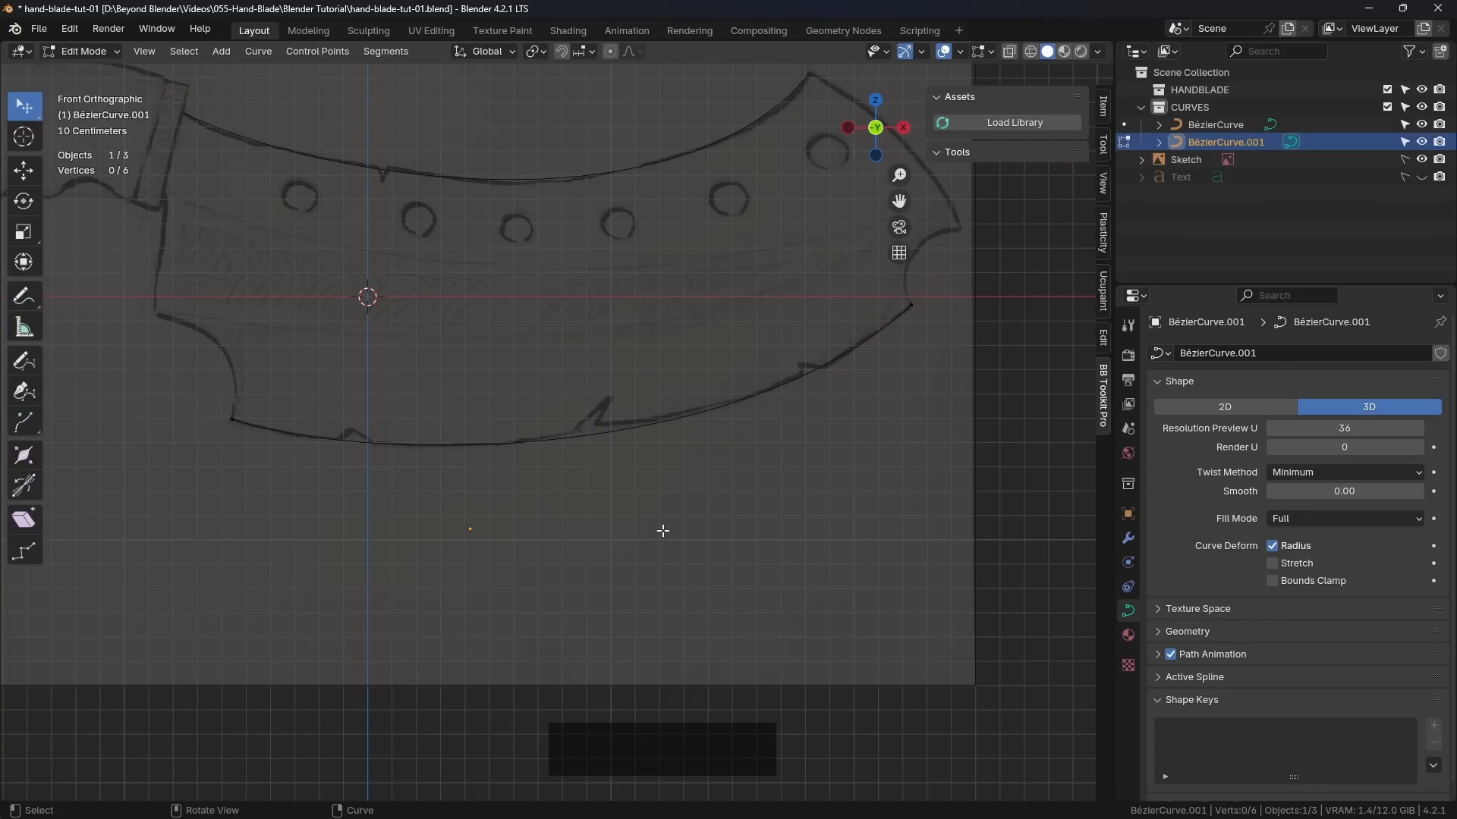
key("Tab")
Step: Select the upper and lower edge curves in turn and check how closely they follow the sketched blade
left_click(524, 532)
scroll(525, 534, "down", 4)
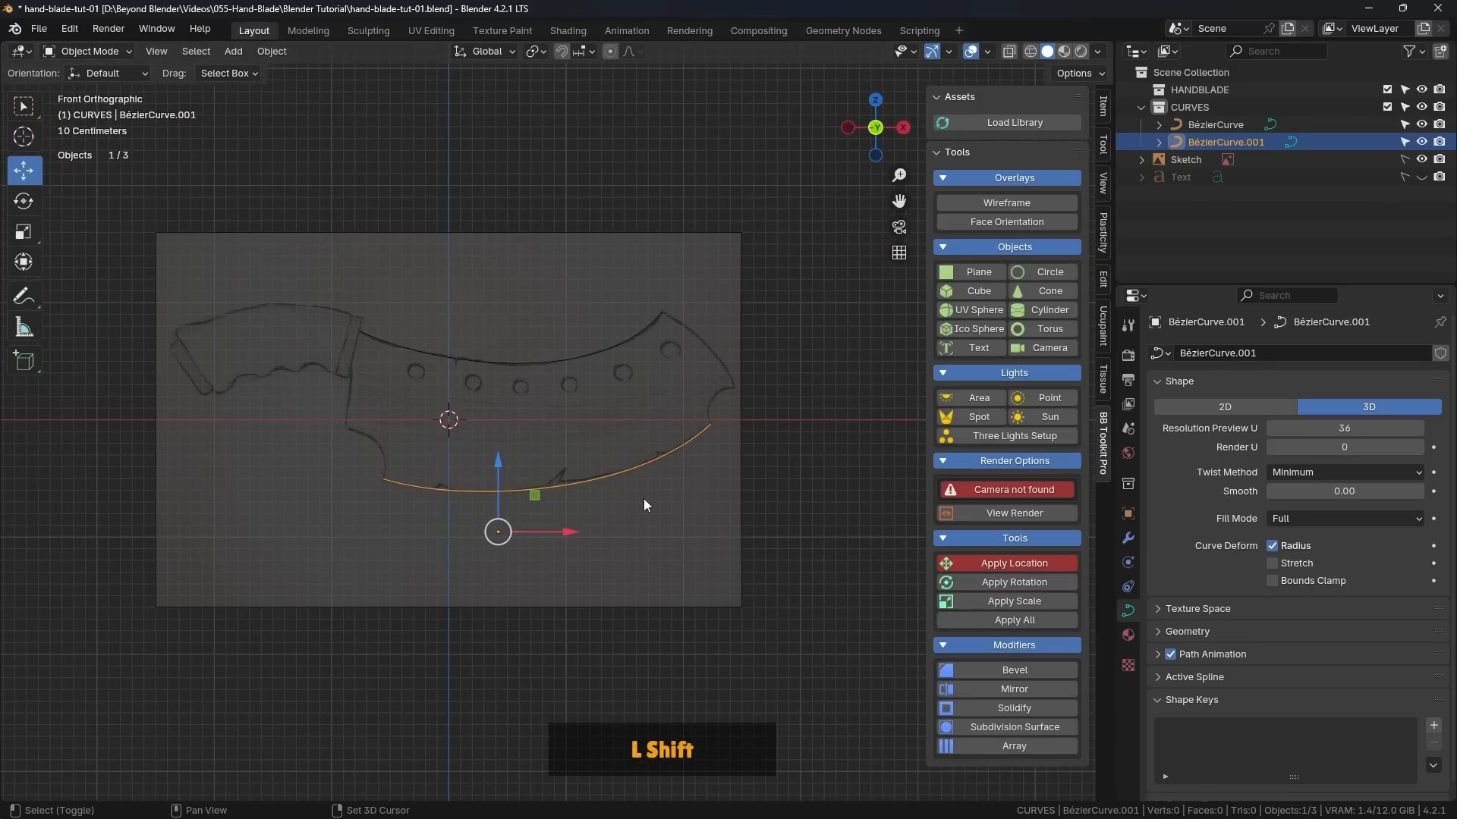
left_click(611, 337, "shift")
scroll(735, 370, "up", 2)
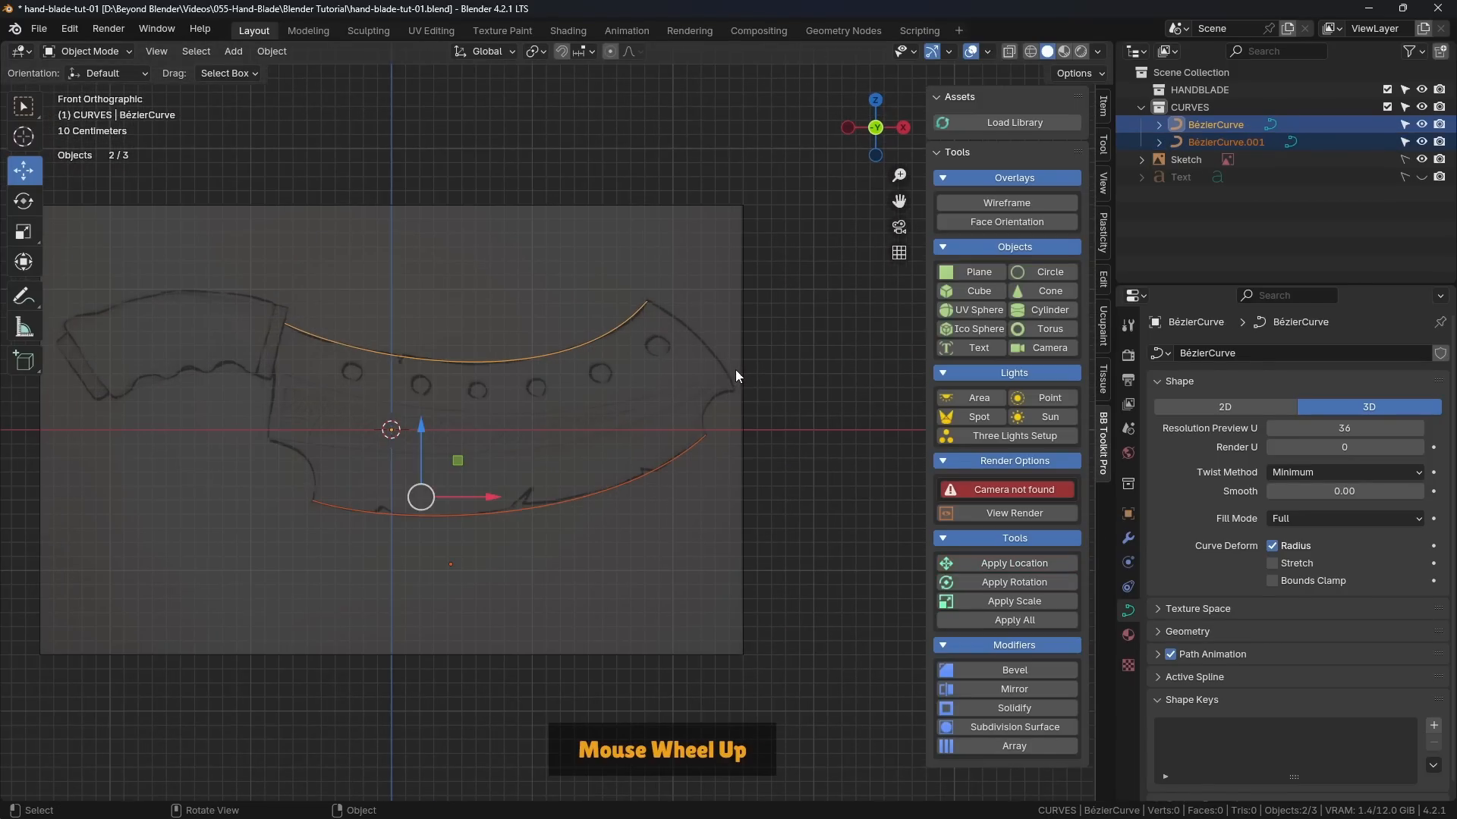
middle_click_drag(735, 370, 853, 258, "shift")
left_click(763, 317)
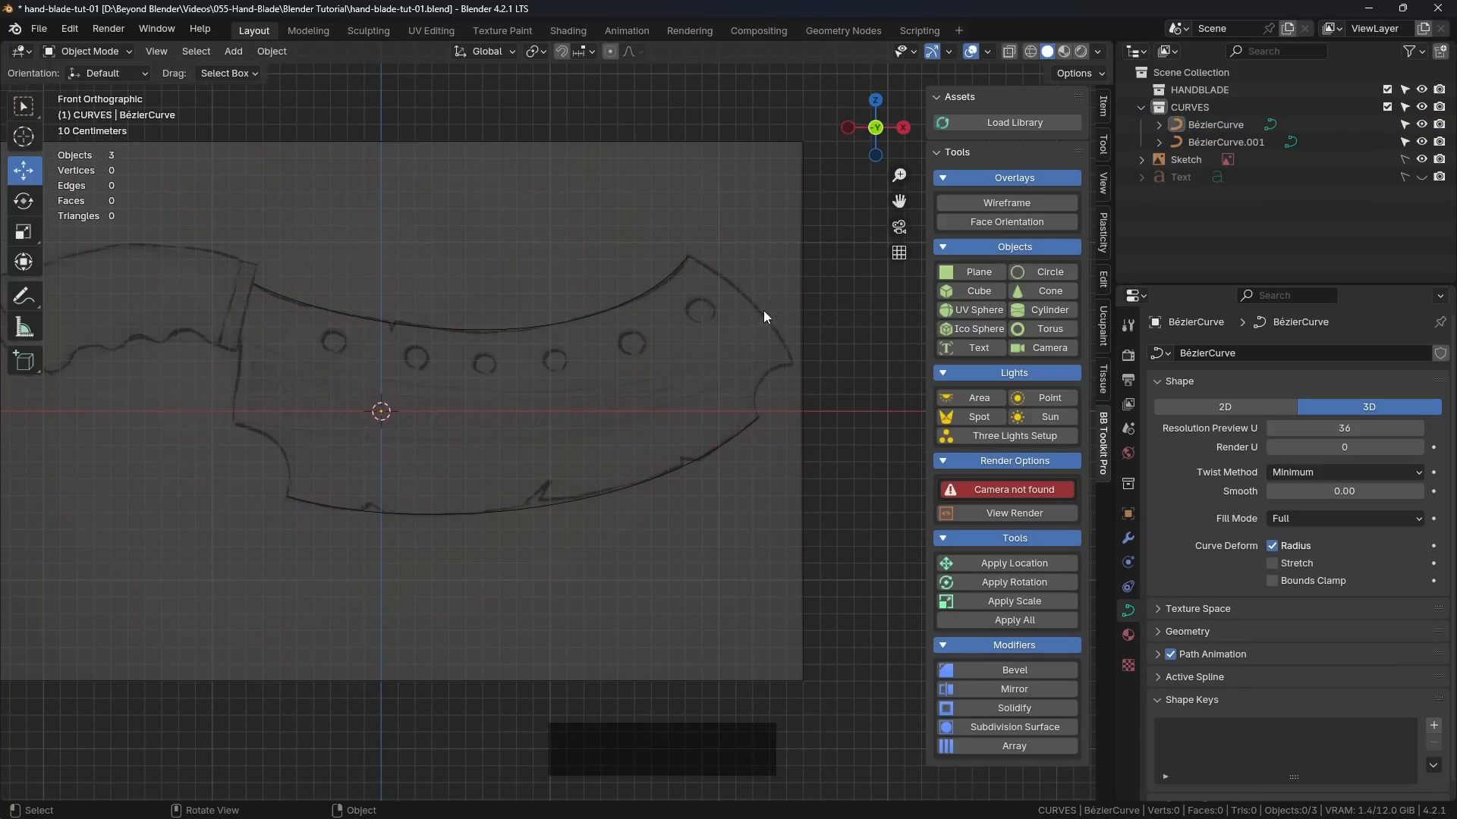
left_click(713, 452)
mouse_move(683, 394)
middle_mouse_down("shift")
mouse_move(698, 448)
mouse_move(688, 421)
middle_mouse_up("shift")
scroll(721, 449, "up", 2)
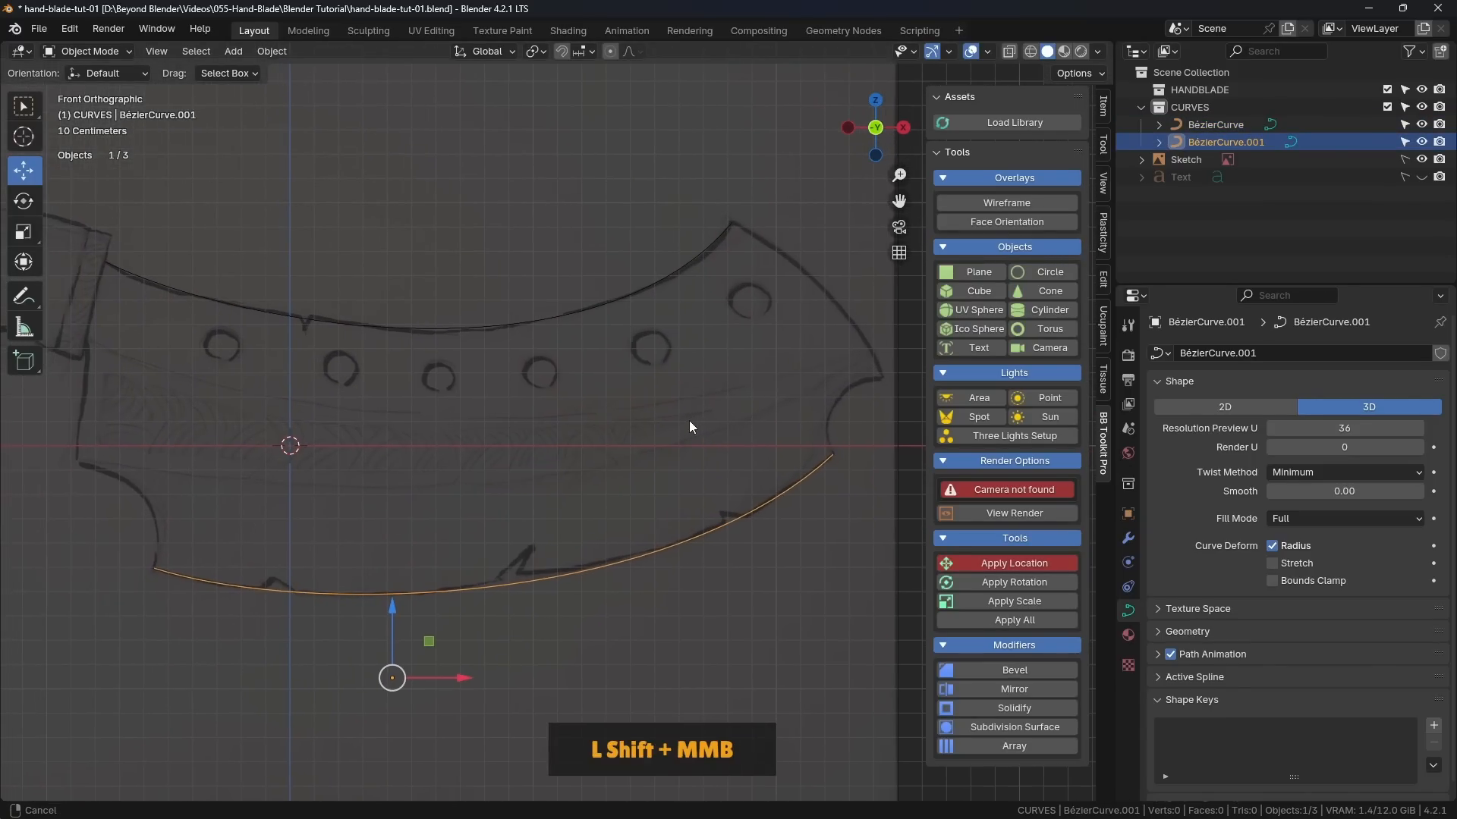
left_click(354, 490)
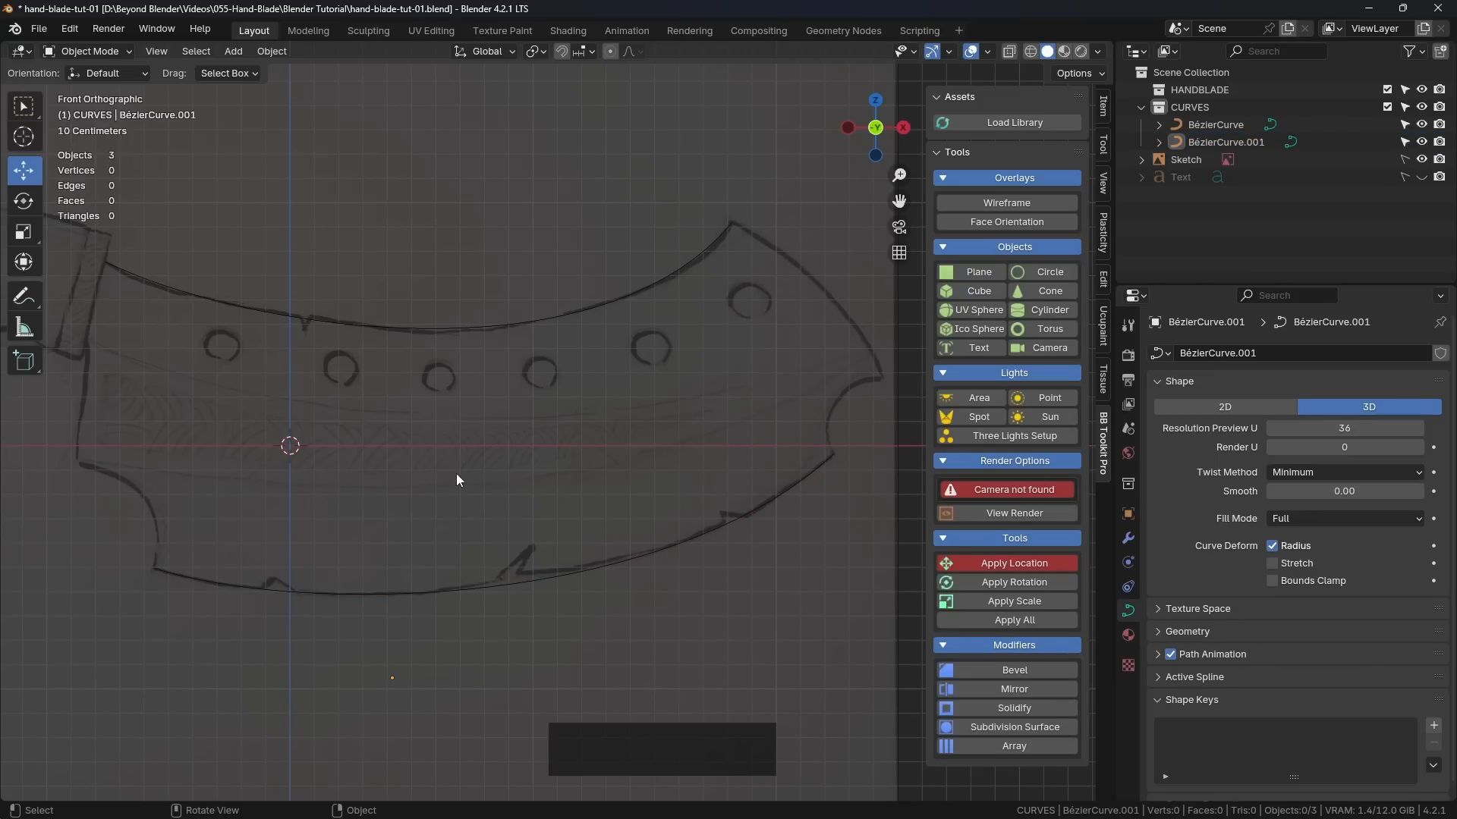
Step: Mark the two inner blade lines, the tip edge and the lower-left notch with annotation strokes, and erase the strokes
left_click(32, 286)
left_click_drag(106, 349, 329, 400)
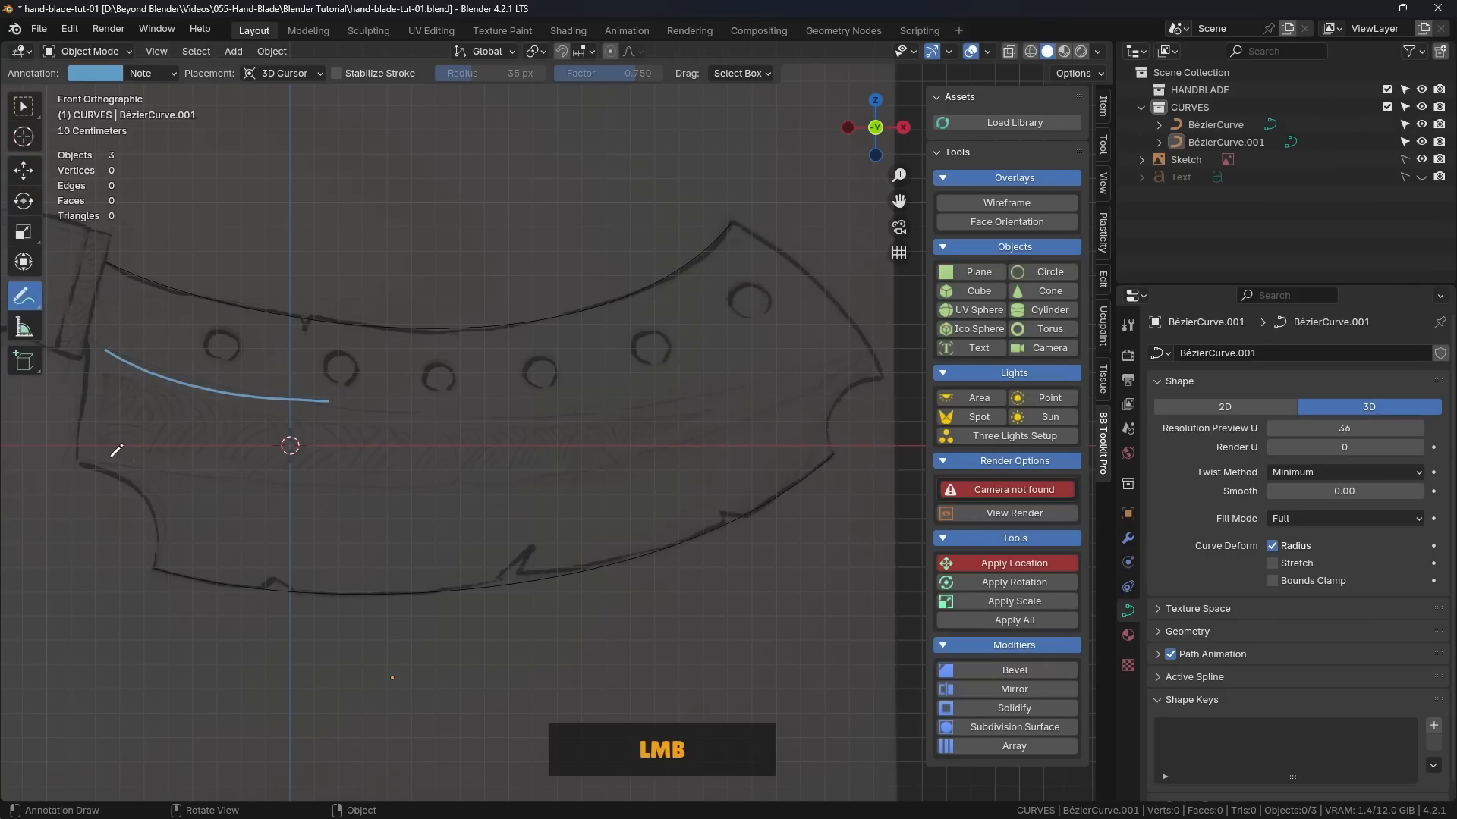
left_click_drag(101, 455, 495, 471)
left_click_drag(735, 222, 772, 235)
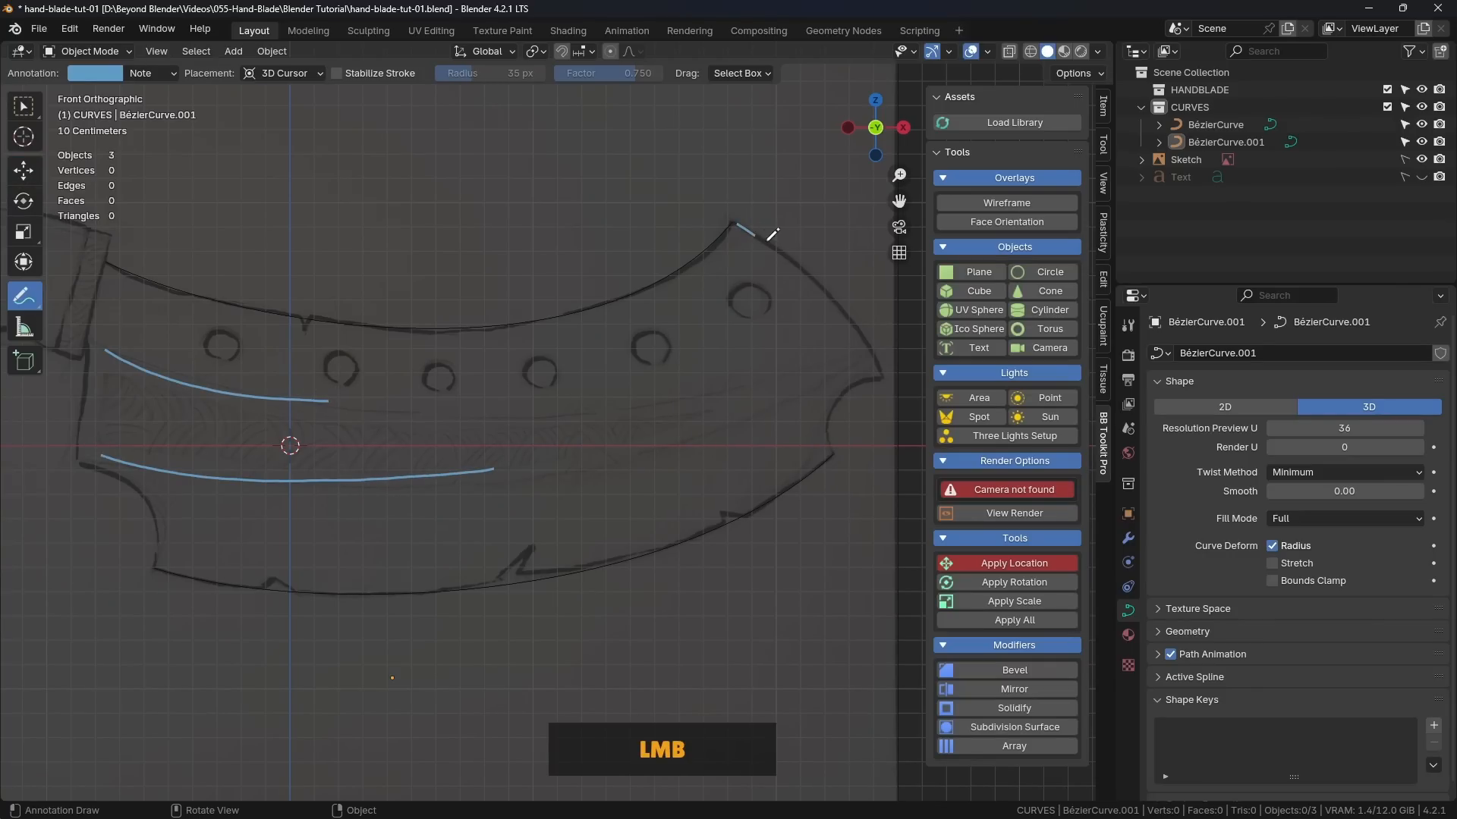
left_click_drag(77, 458, 130, 482)
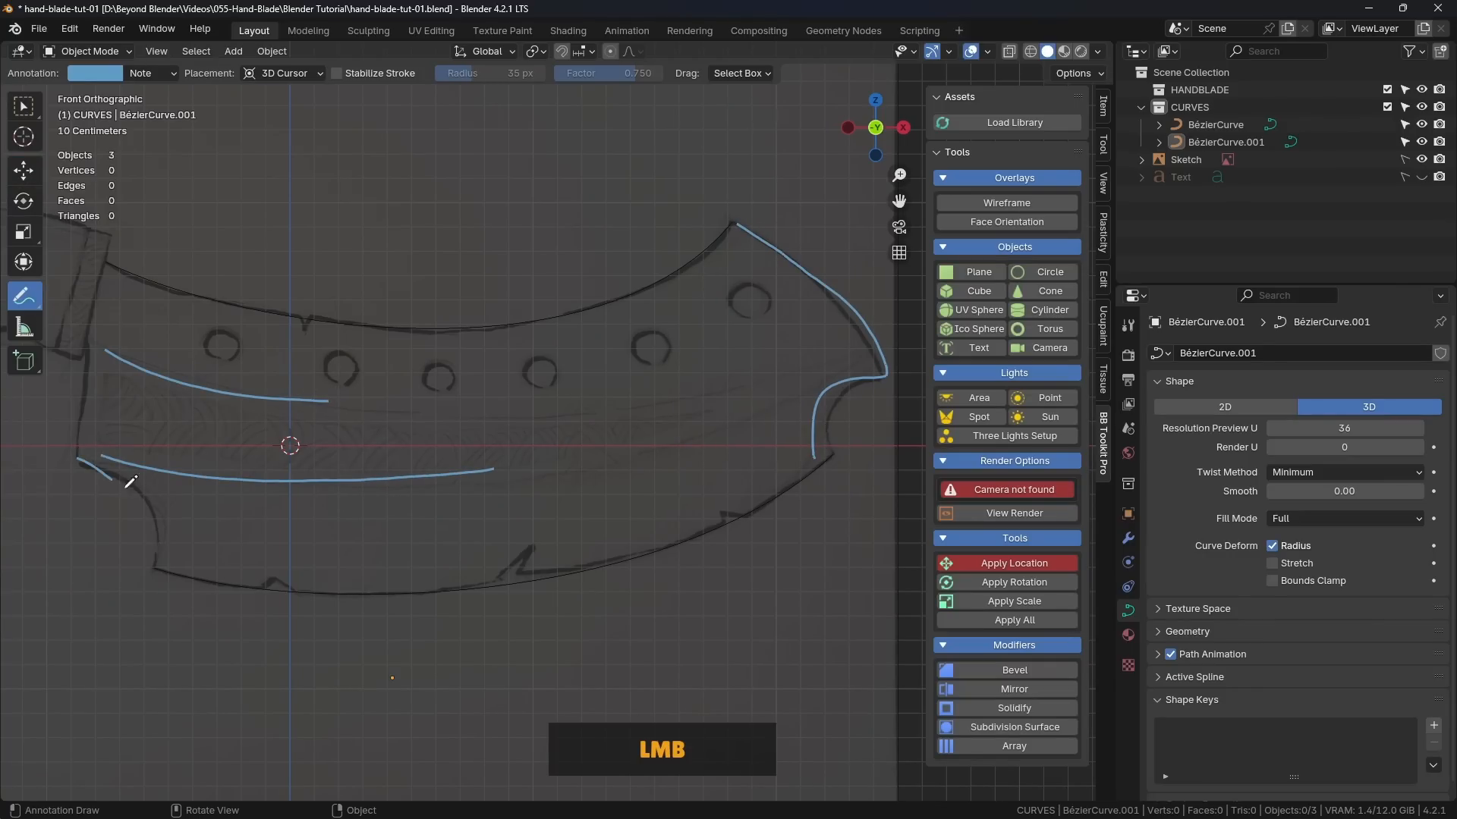
left_click_drag(22, 307, 62, 406)
left_click_drag(120, 354, 201, 414)
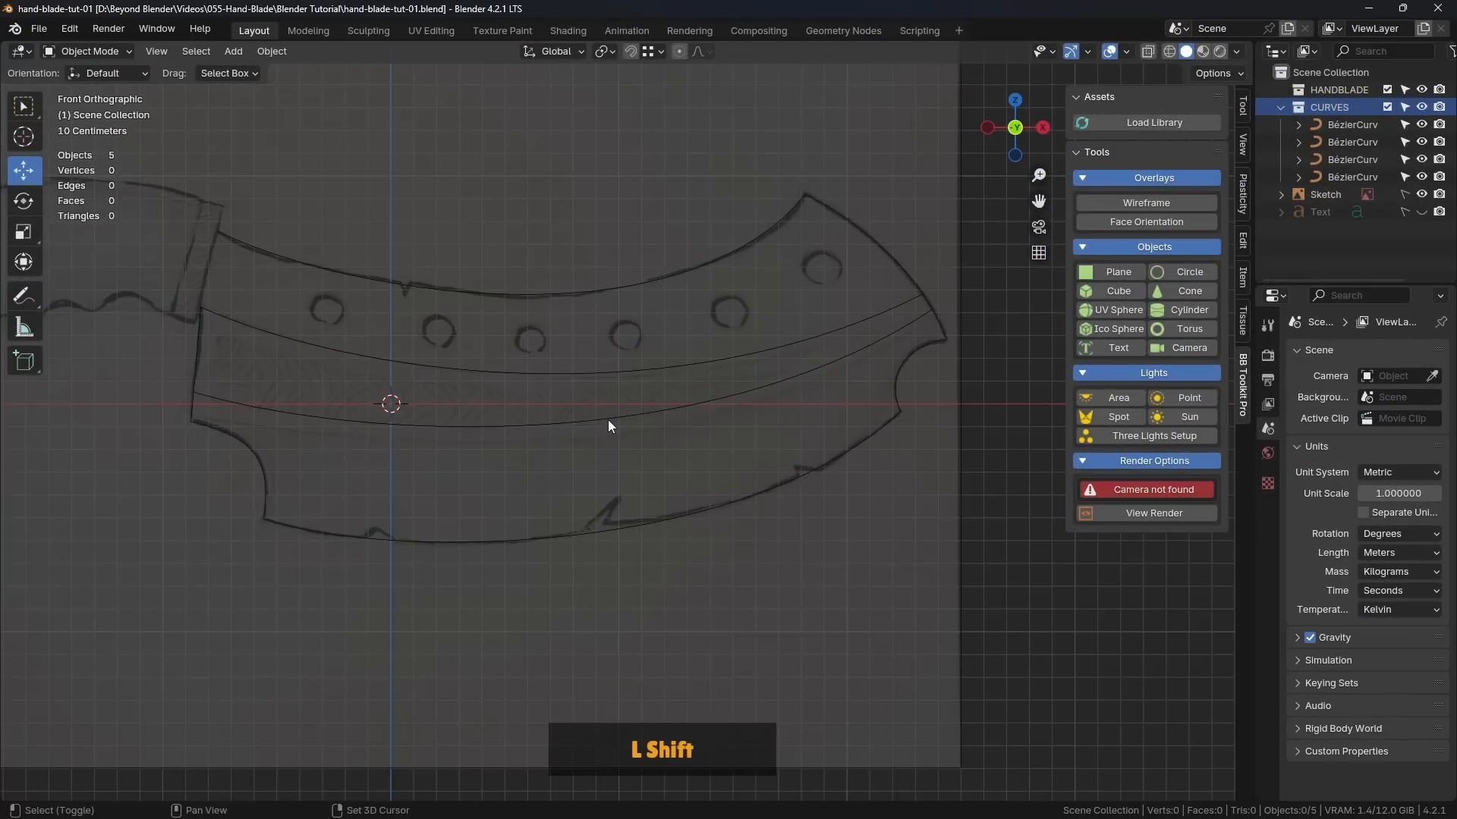
Step: Select all four blade curves and inspect how they follow the sketch's outline and inner lines
middle_click_drag(607, 420, 704, 458, "shift")
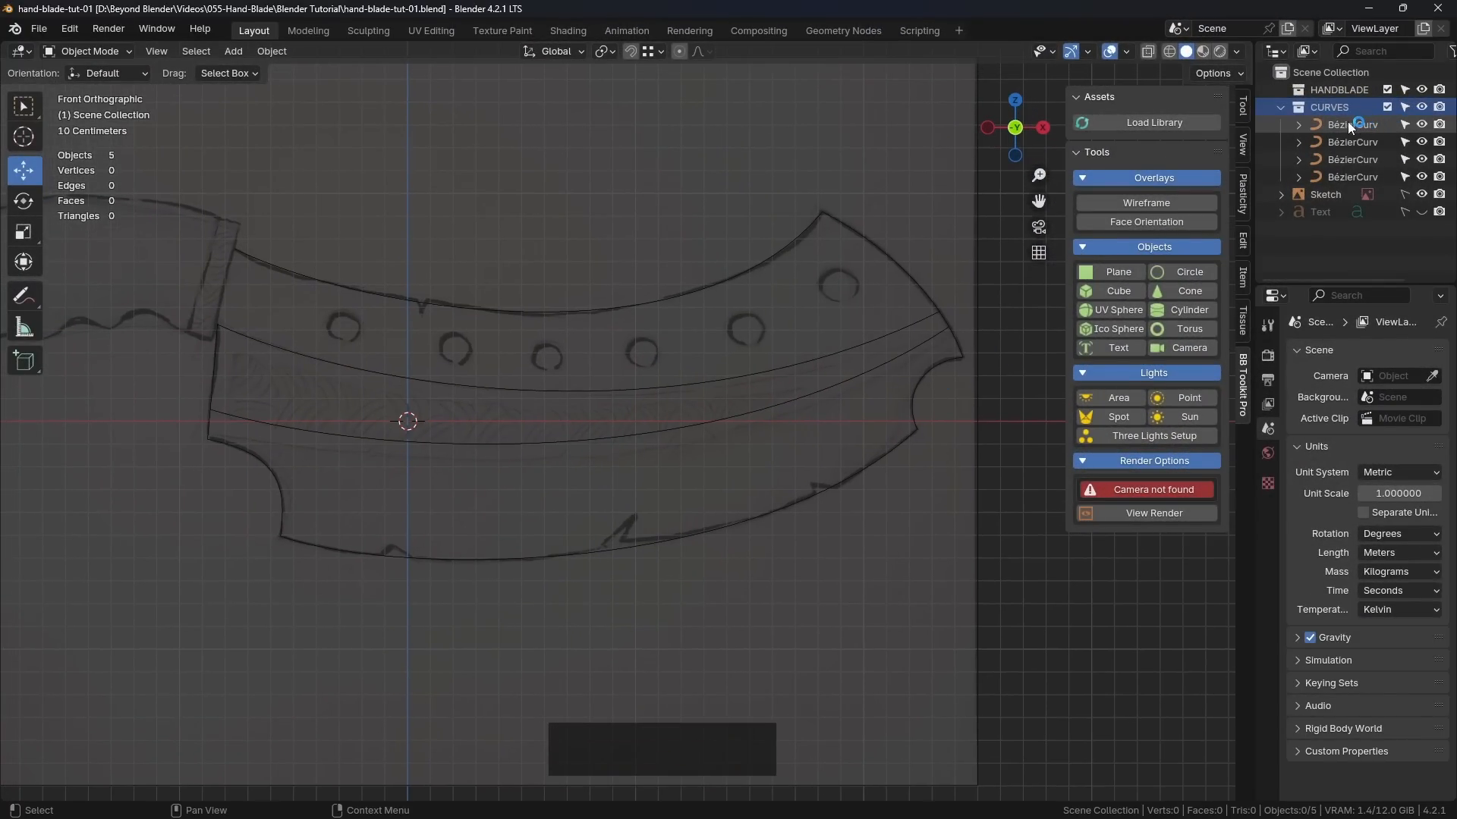
left_click_drag(182, 203, 990, 687)
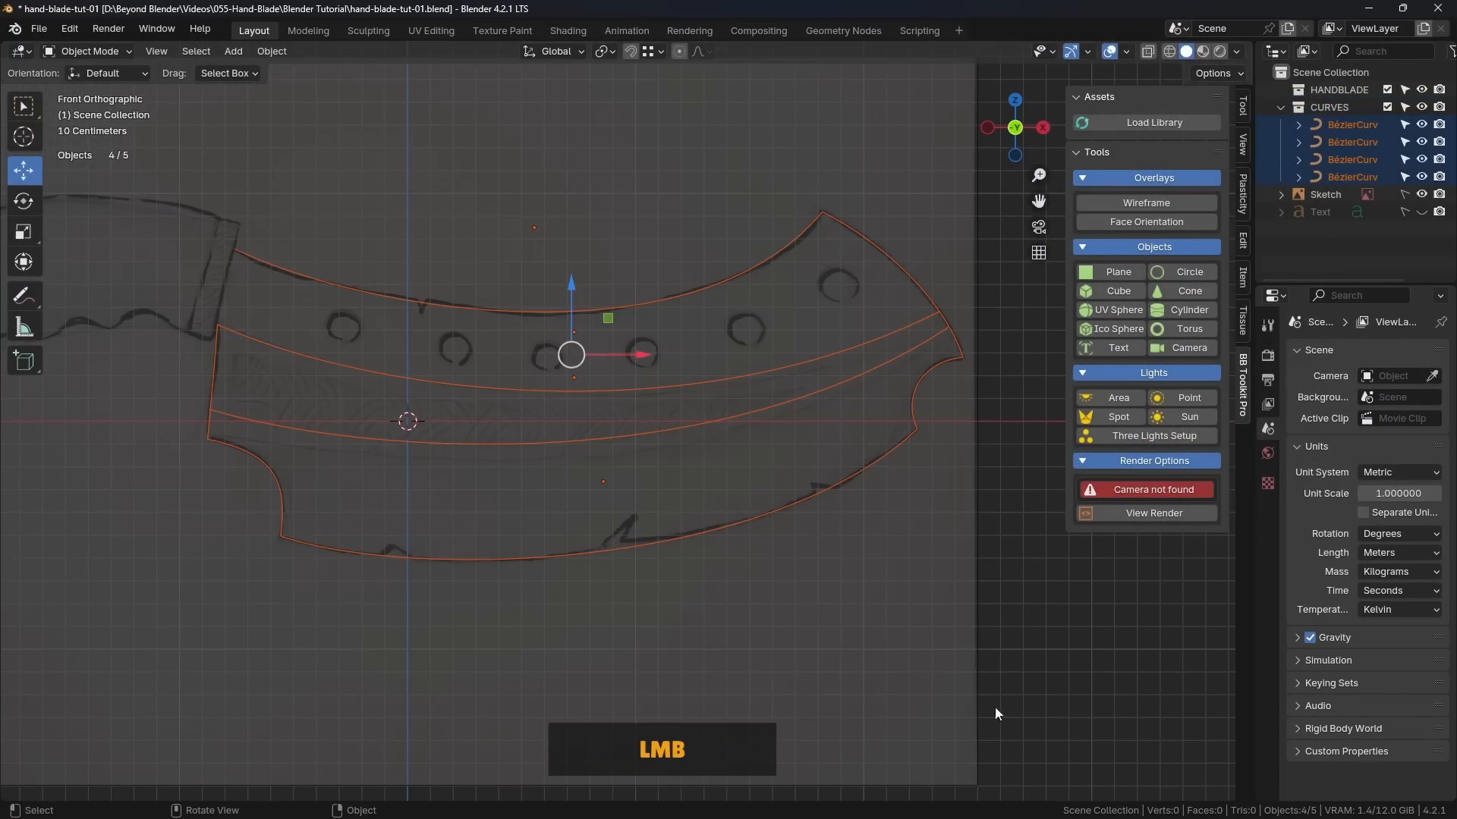
scroll(728, 439, "up", 2)
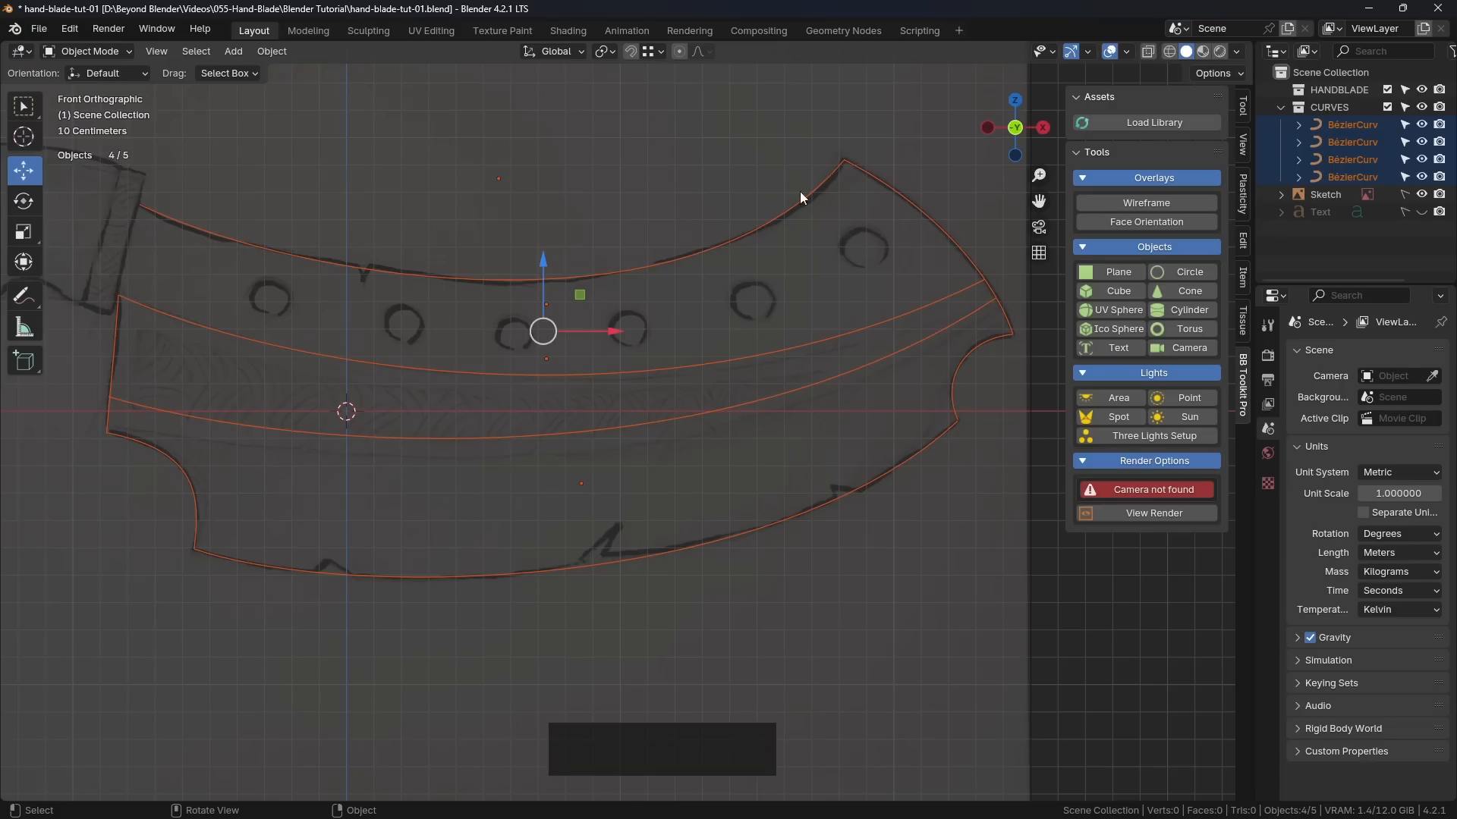
middle_click_drag(877, 356, 720, 487, "shift")
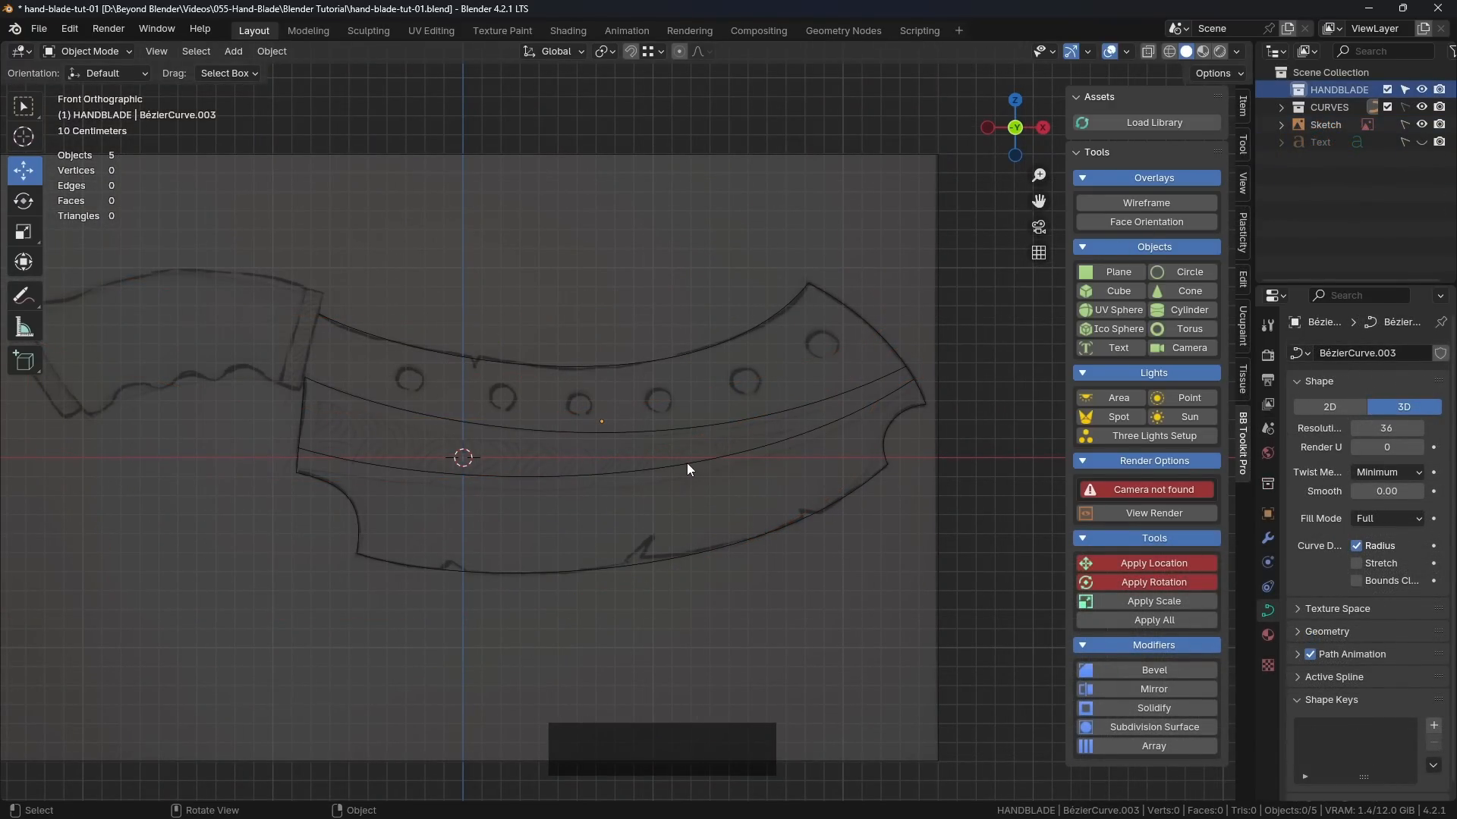
middle_click_drag(608, 508, 622, 445, "shift")
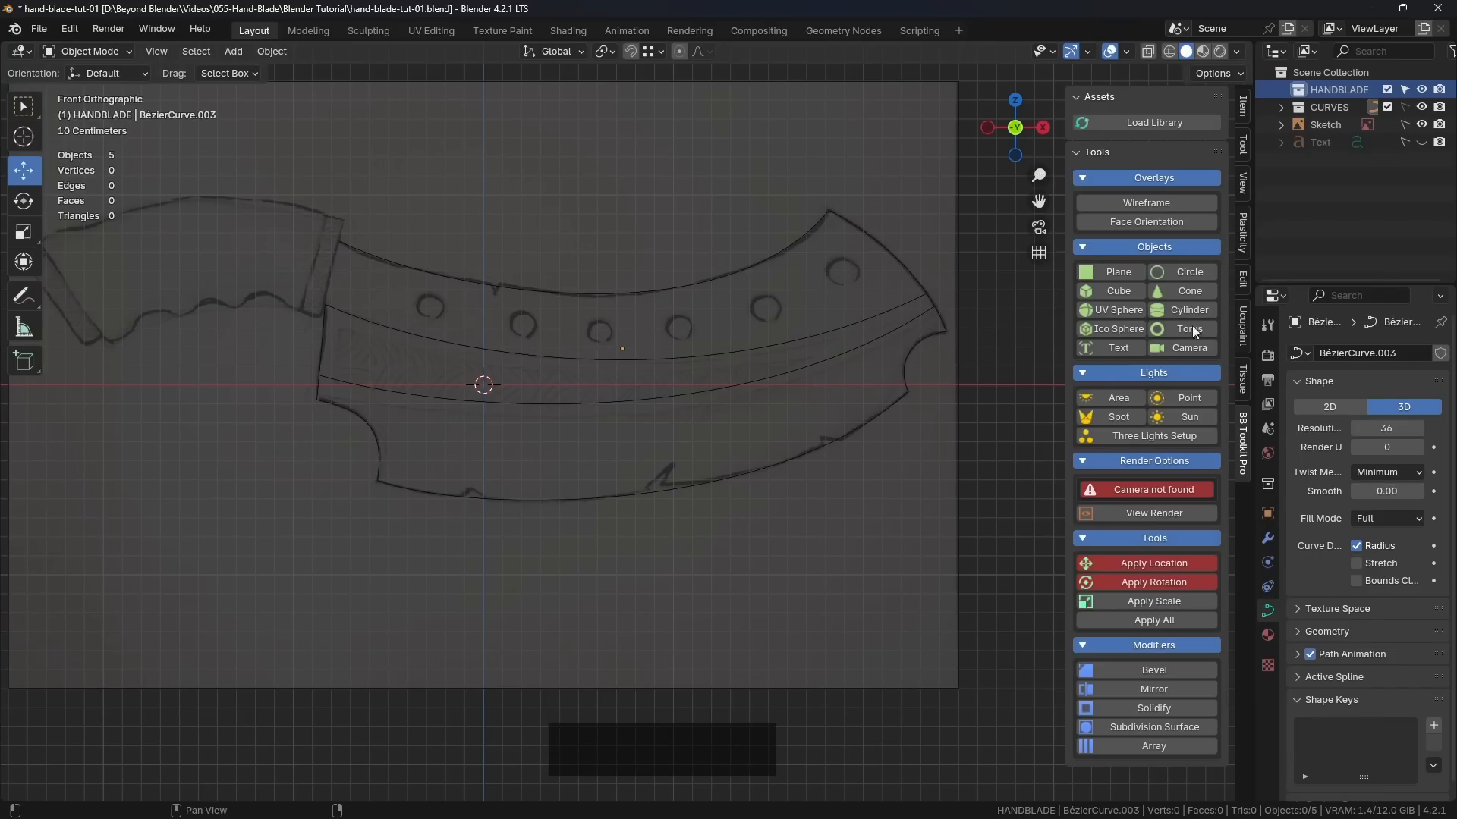
Step: Add a plane to the HANDBLADE collection with Rotation X set to 90°, facing the front view
left_click(1113, 273)
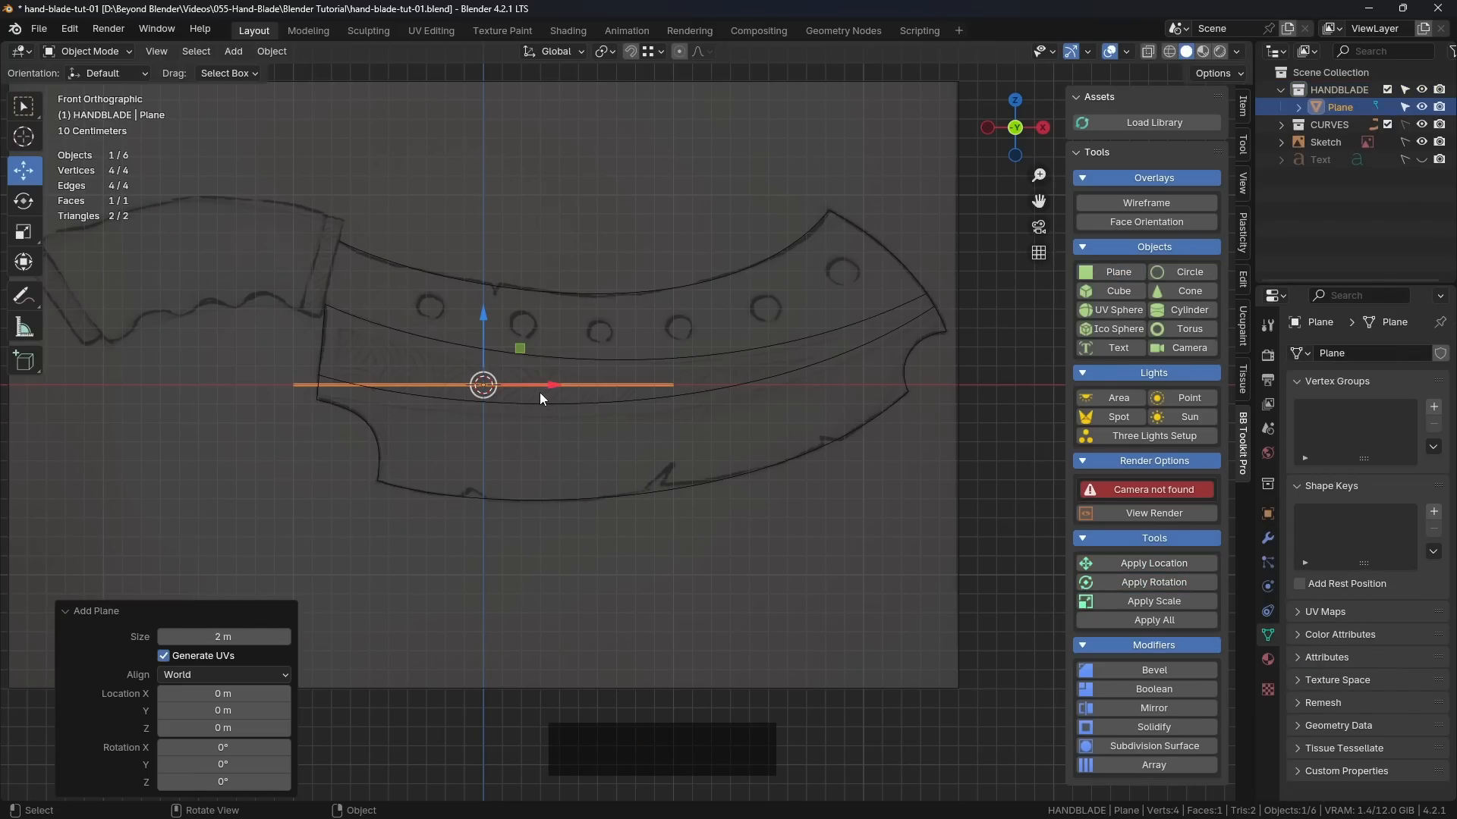
middle_click_drag(539, 395, 644, 380)
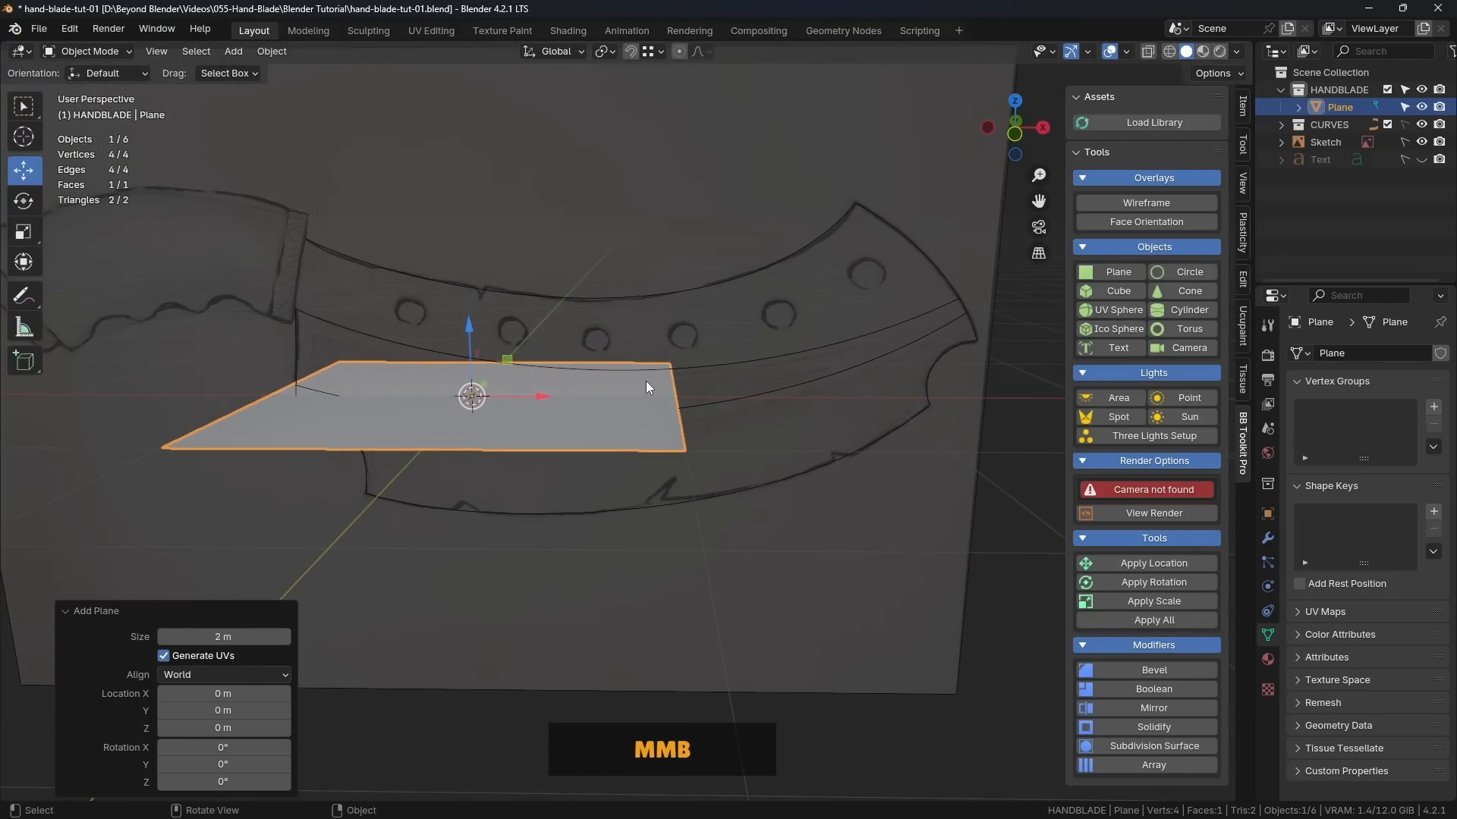
left_click(265, 745)
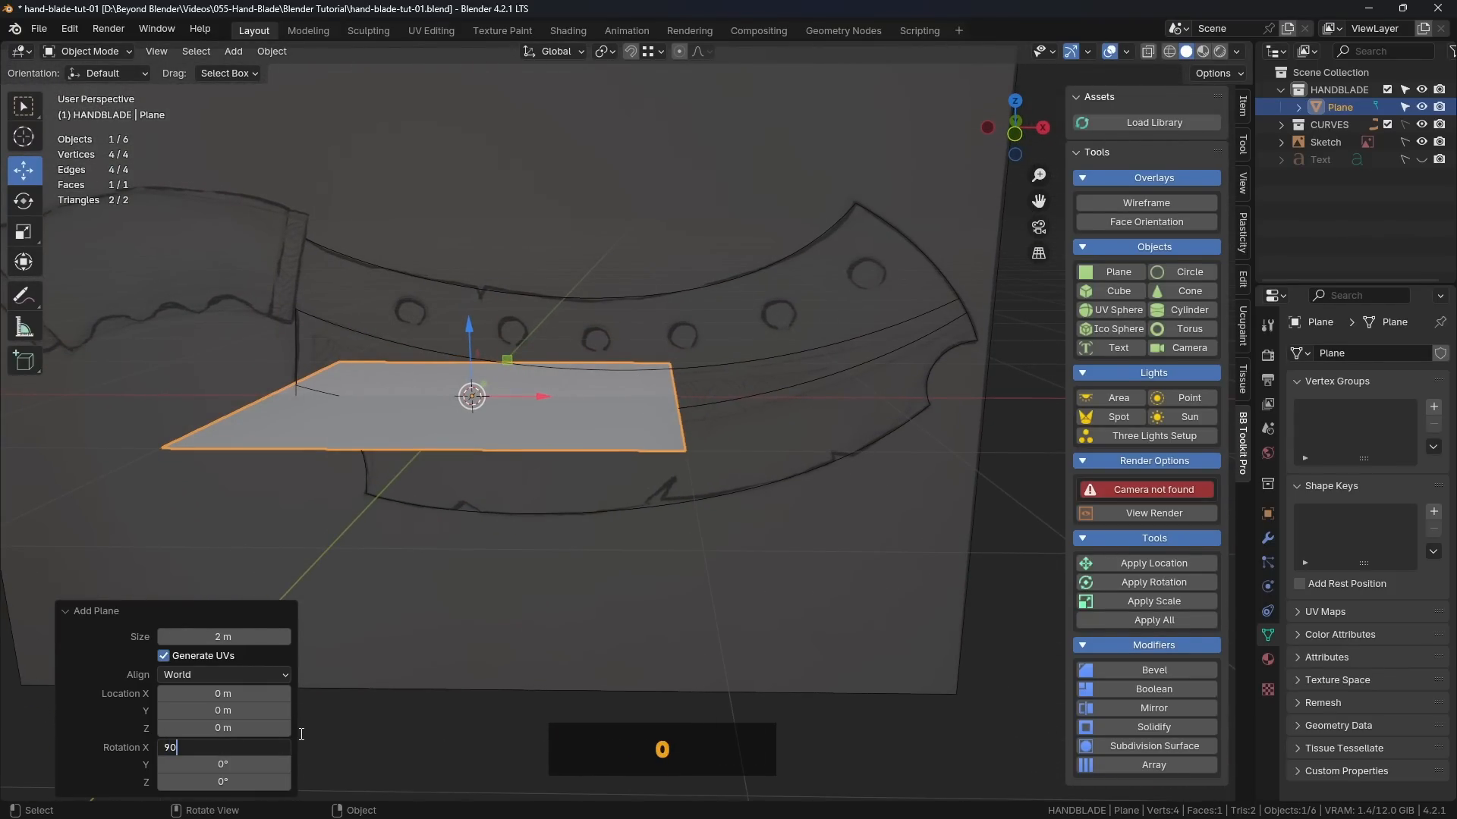
type("90")
key("Return")
key("KP_1")
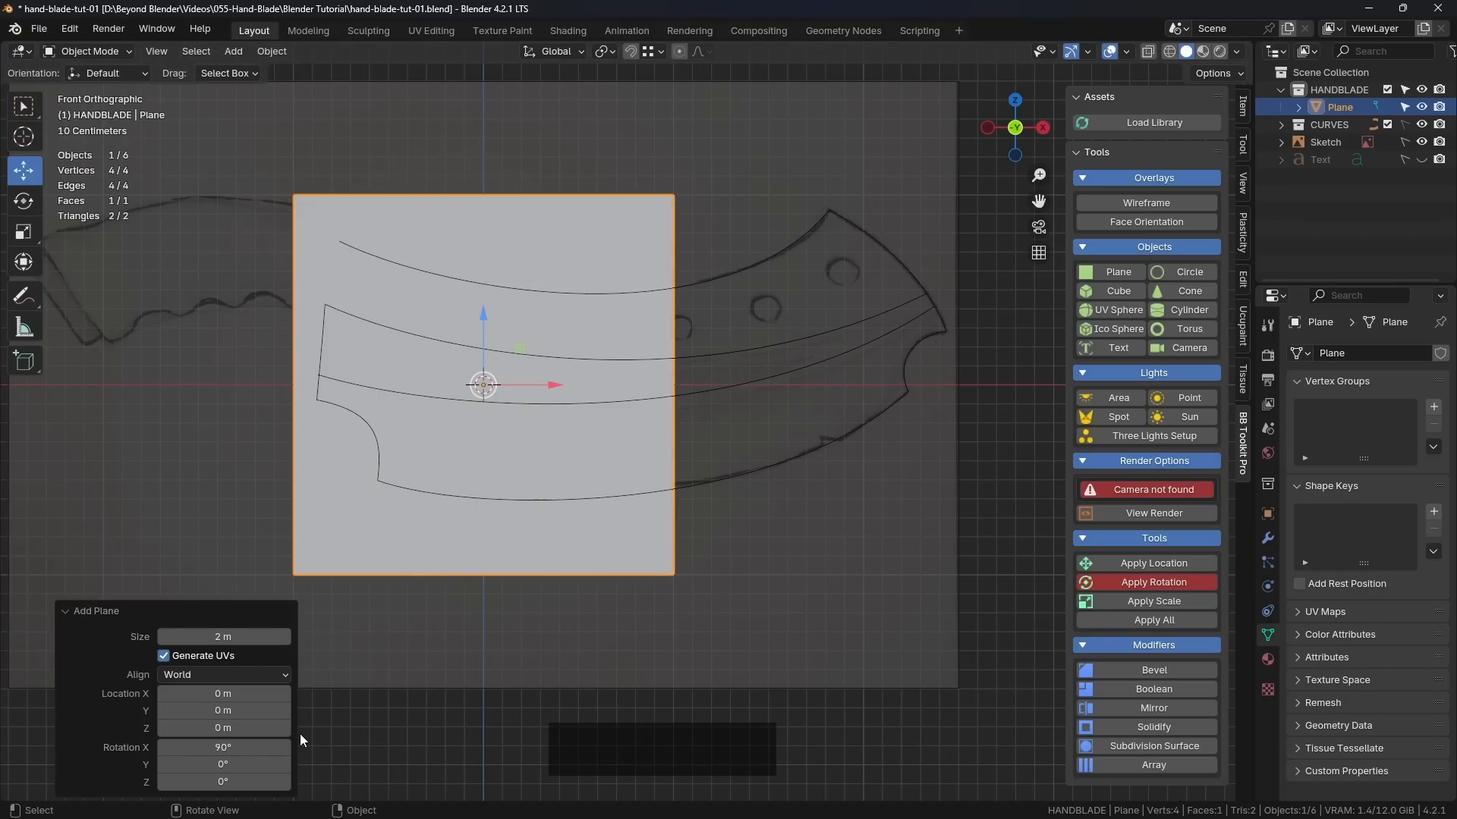
Step: In Edit Mode, select all of the plane's vertices and merge them at center into a single vertex
middle_click_drag(406, 470, 607, 426, "shift")
scroll(613, 422, "up", 2)
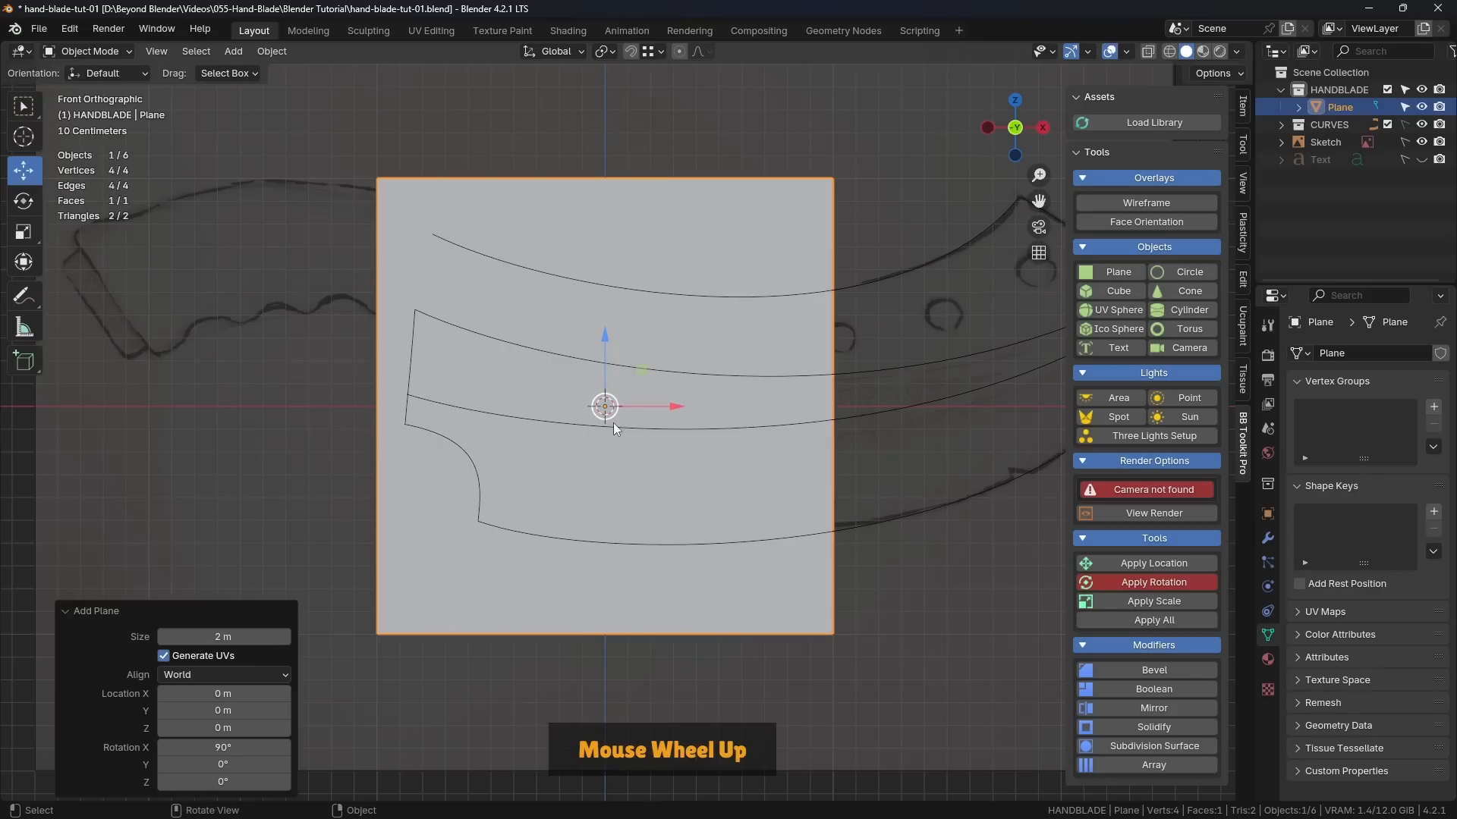
middle_click_drag(789, 369, 801, 355, "shift")
scroll(654, 387, "down", 2)
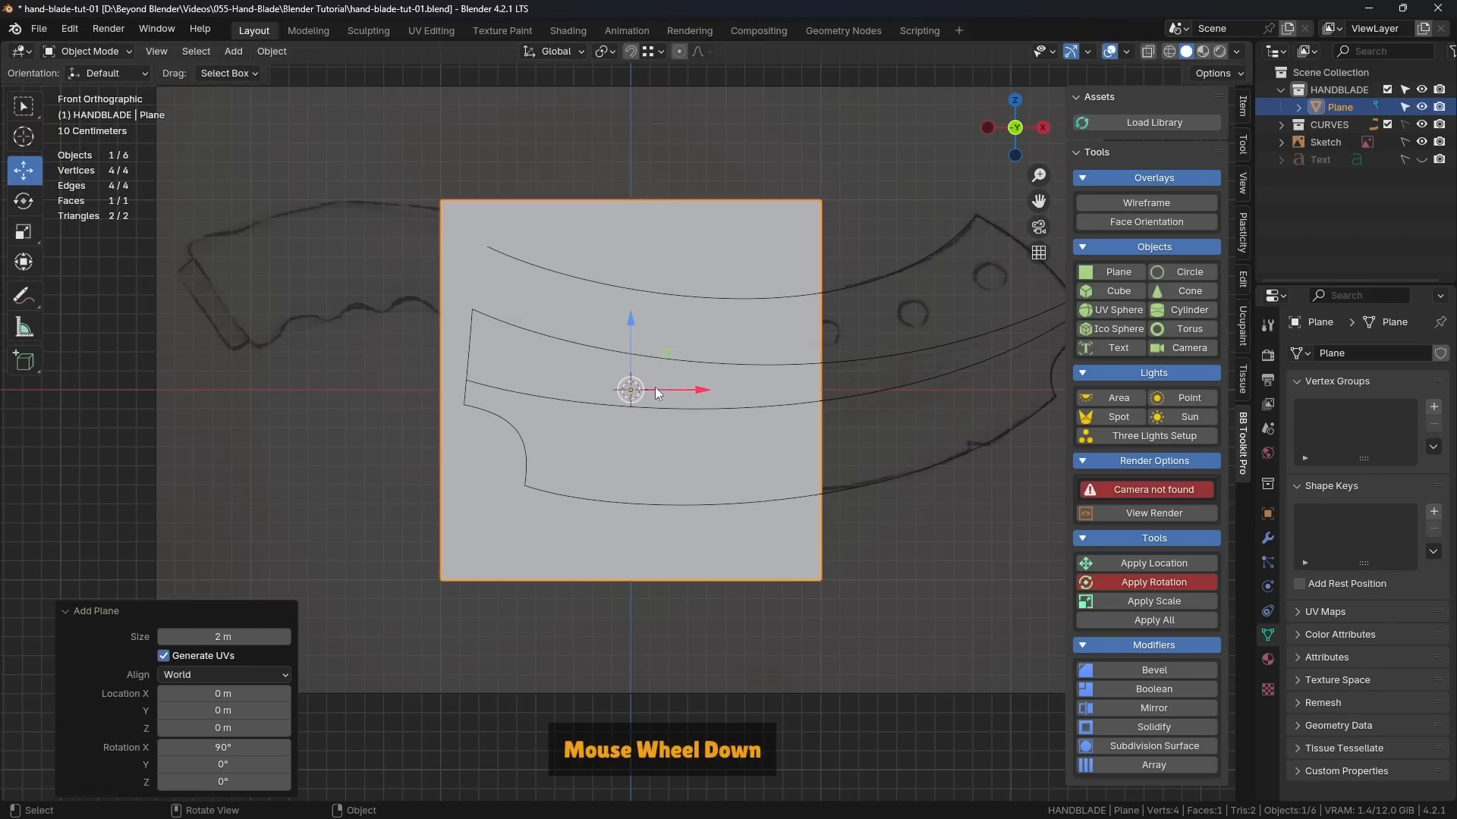
middle_click_drag(654, 387, 660, 414, "shift")
key("Tab")
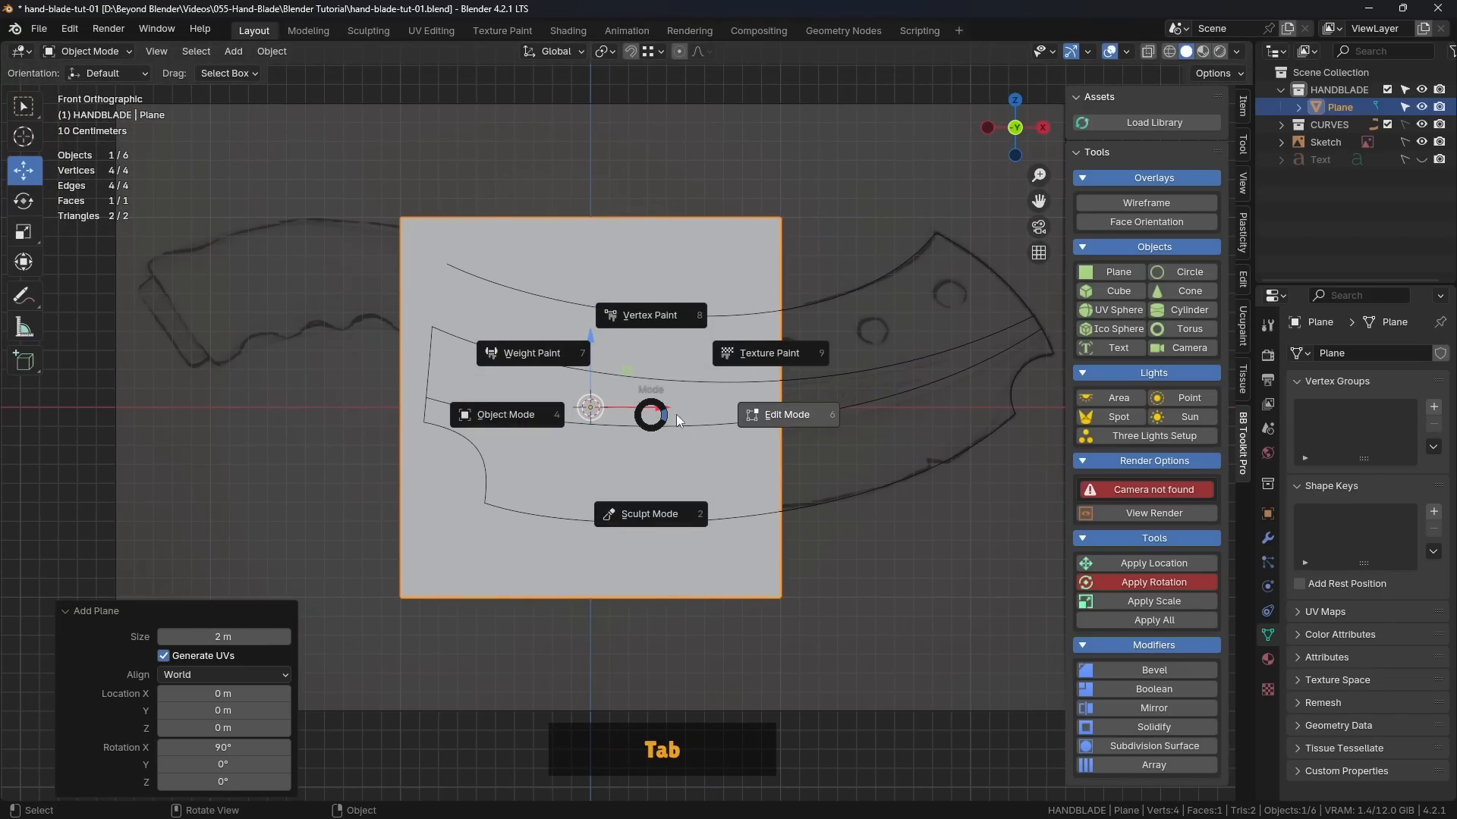
left_click(795, 414)
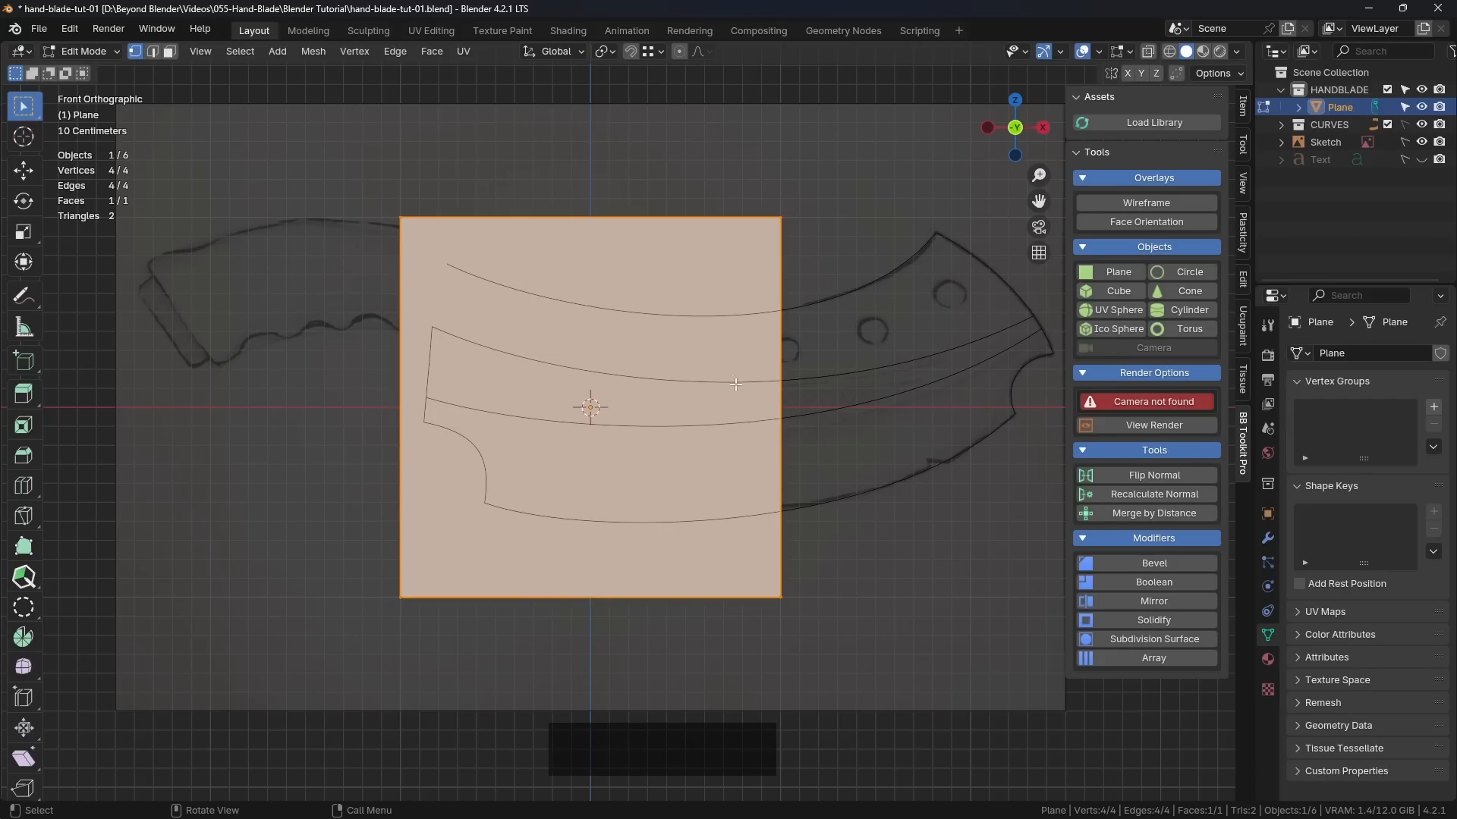
key("a")
key("a")
key("m")
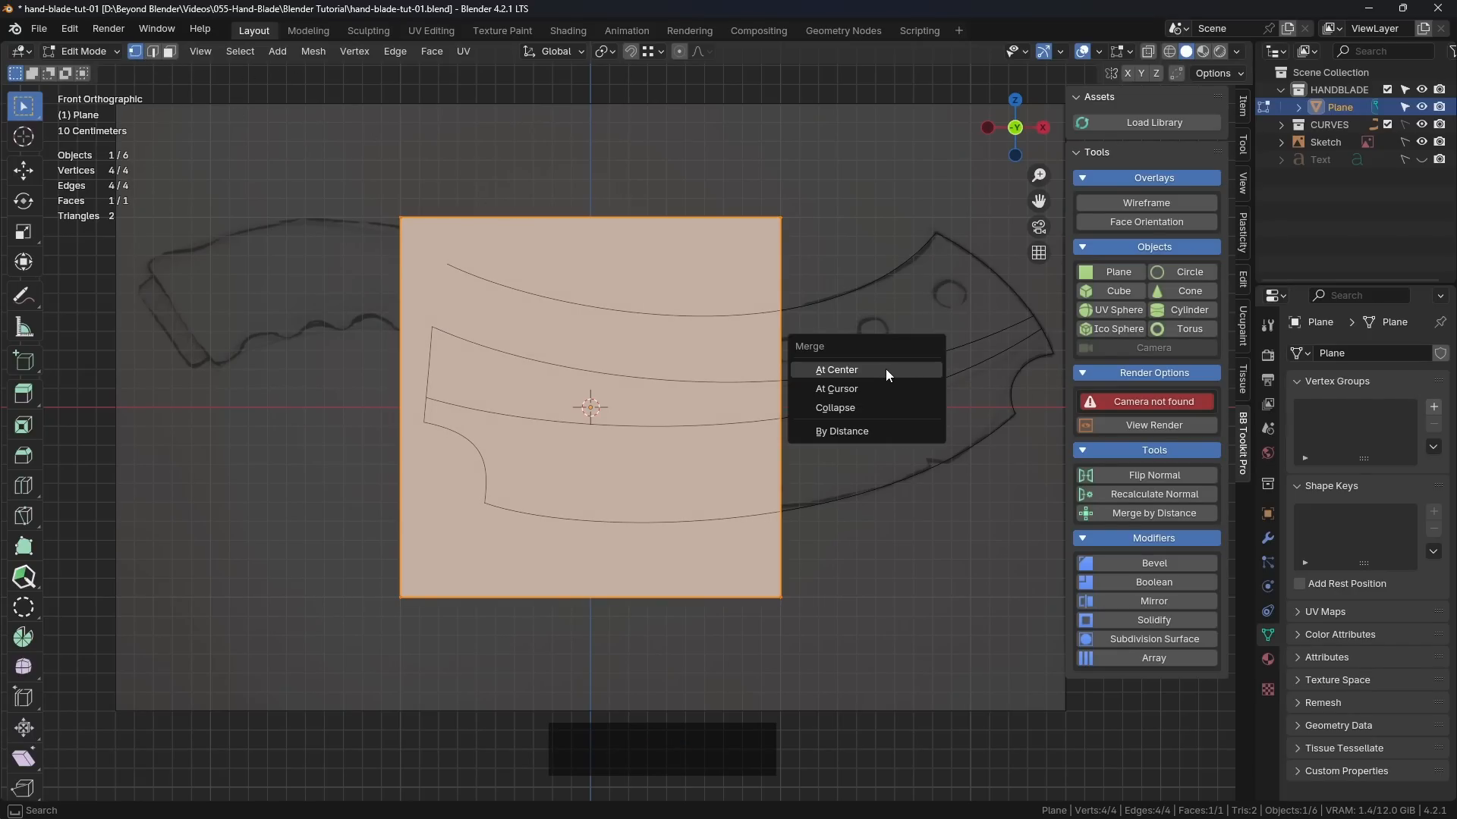
left_click(840, 370)
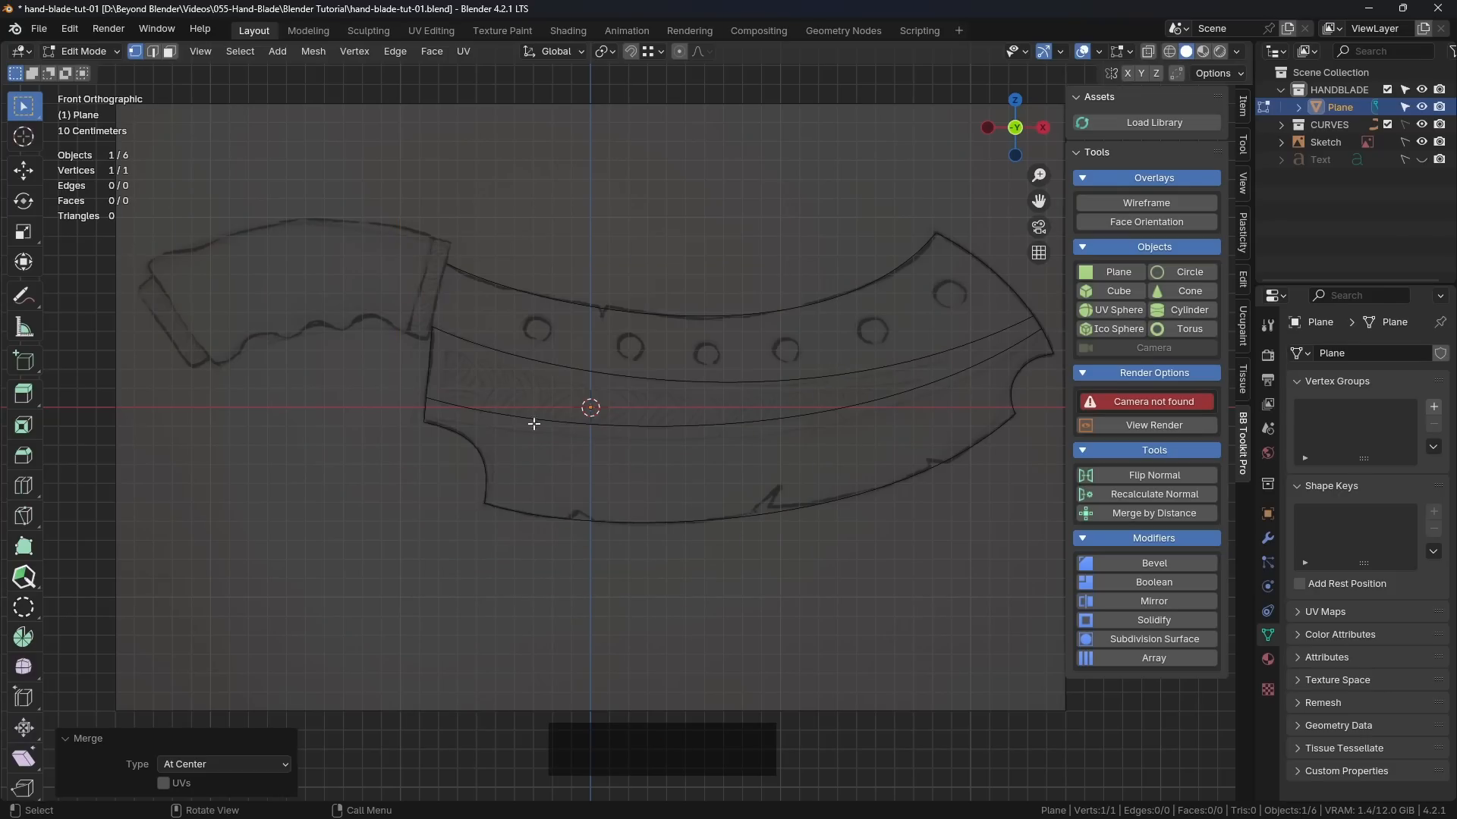
Step: Return to Object Mode and move the single-vertex object about -0.37 m along X and -0.32 m along Z toward the blade's lower-left corner
key("Tab")
left_click(439, 416)
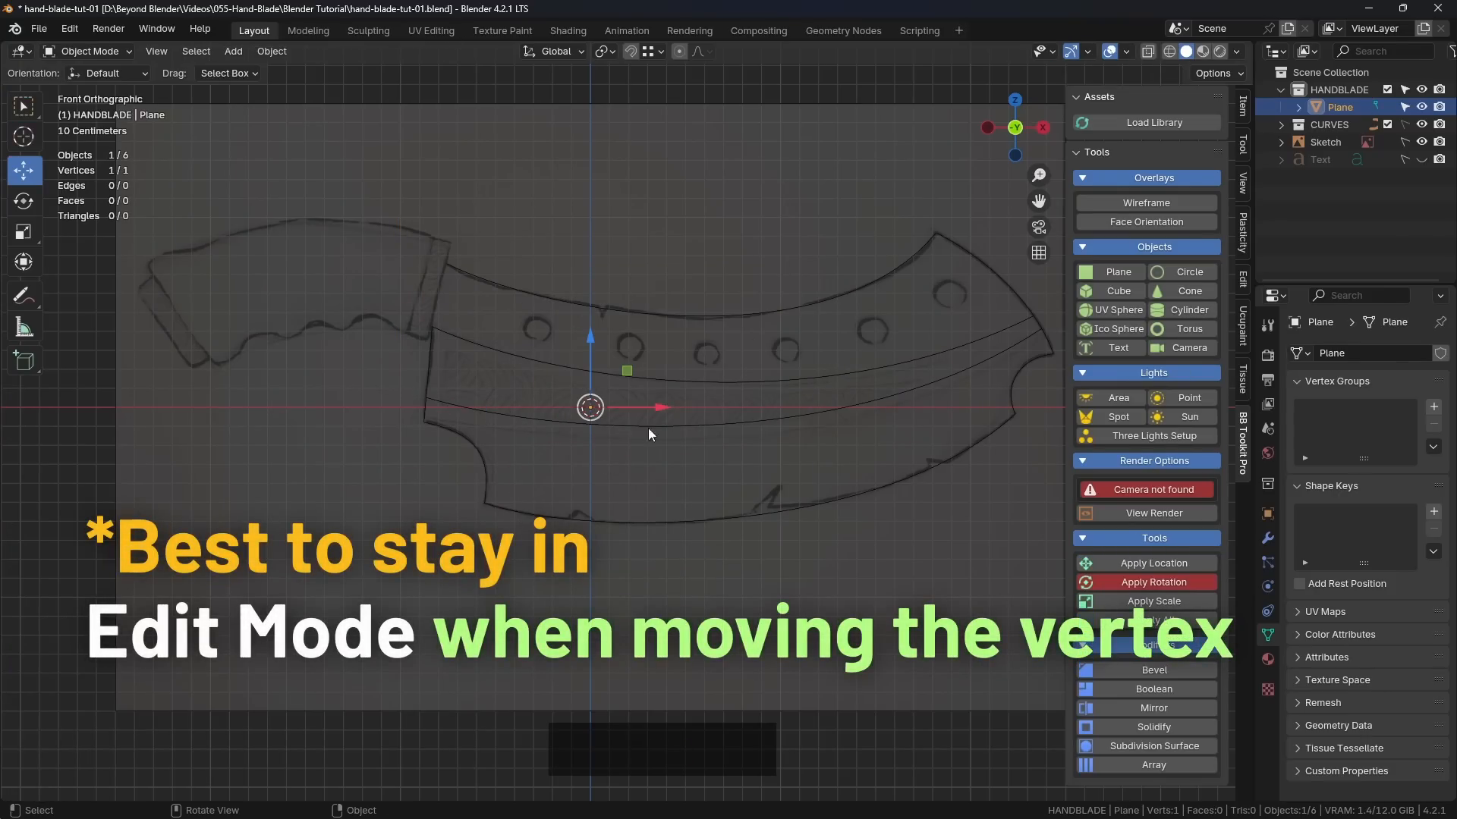
scroll(648, 434, "up", 3)
left_click_drag(604, 415, 483, 521)
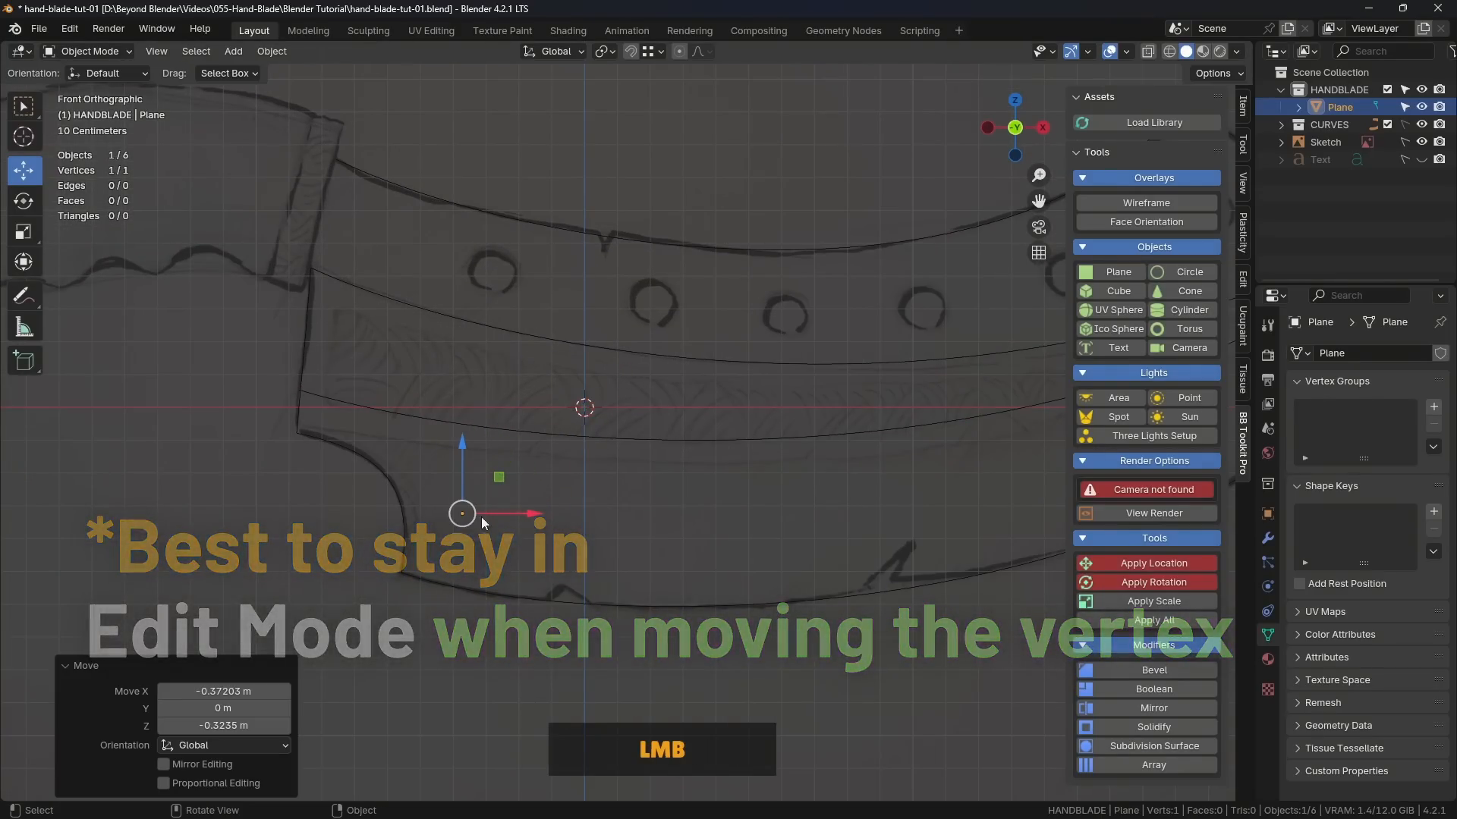
Step: Move the single-vertex object about -0.50 m along X and 0.25 m along Z to the upper end of the blade's left notch
scroll(464, 518, "up", 4)
scroll(464, 518, "down", 4)
middle_click_drag(473, 547, 598, 470, "shift")
scroll(589, 445, "up", 7)
scroll(599, 438, "down", 5)
scroll(604, 436, "up", 1)
left_click_drag(608, 374, 320, 232)
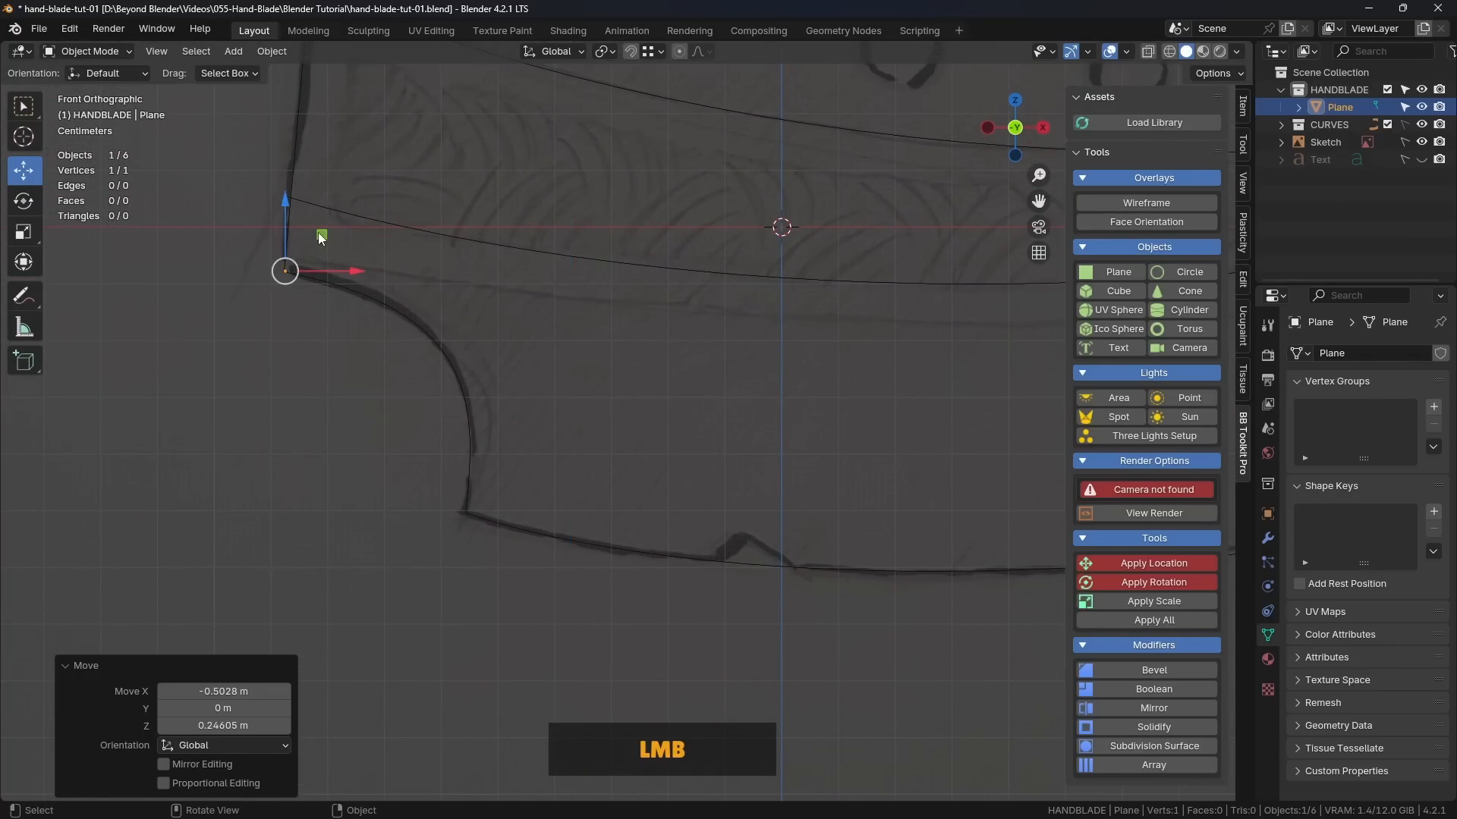
Step: Using the Vertex snap target, snap the single-vertex object onto the guide curve's corner at the upper end of the left notch
scroll(486, 246, "down", 2)
middle_click_drag(500, 247, 546, 335, "shift")
left_click(650, 51)
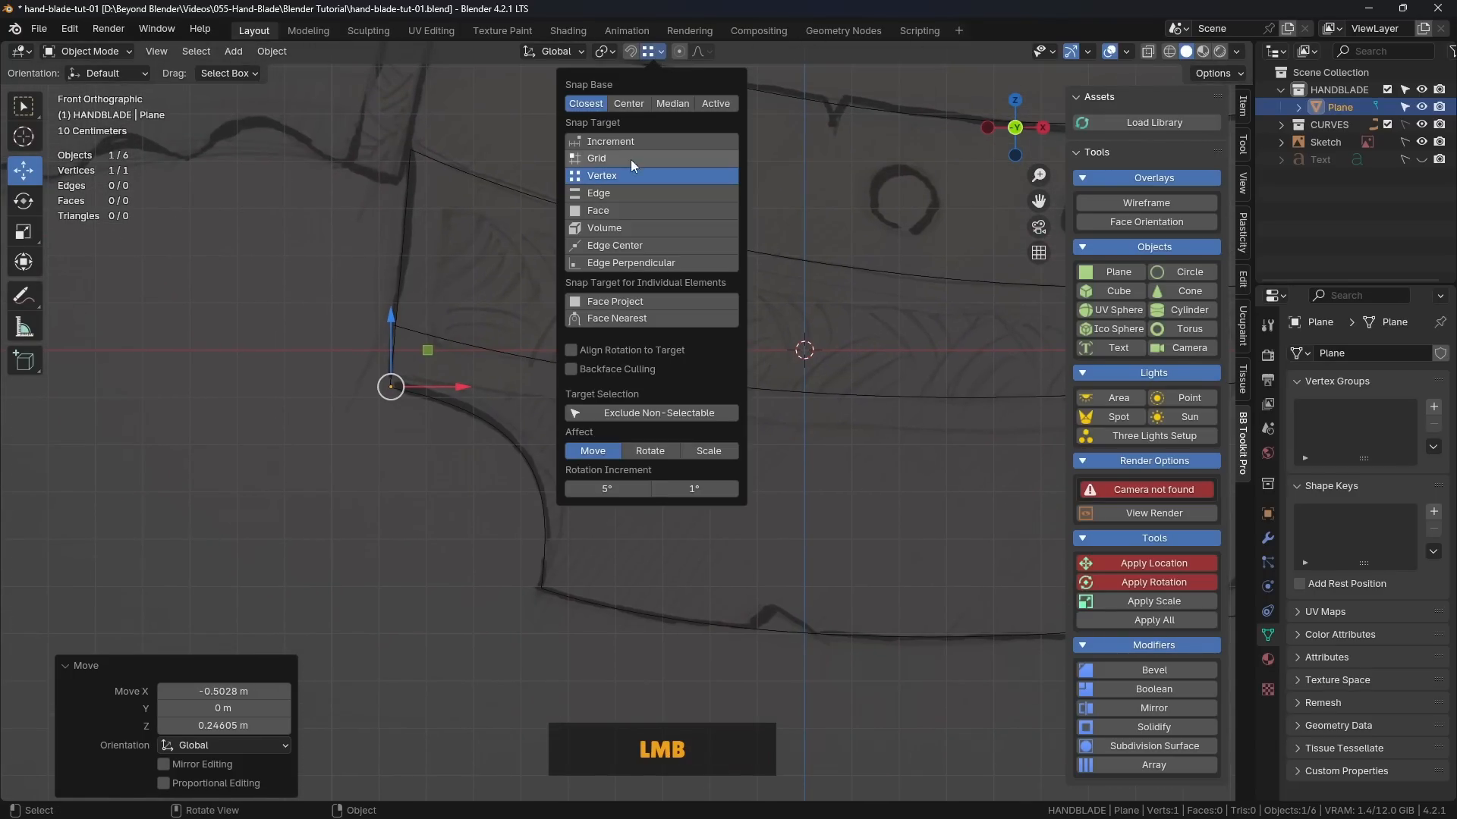
mouse_move(429, 361)
left_mouse_down()
mouse_move(319, 494)
mouse_move(379, 432)
mouse_move(390, 385)
left_mouse_up()
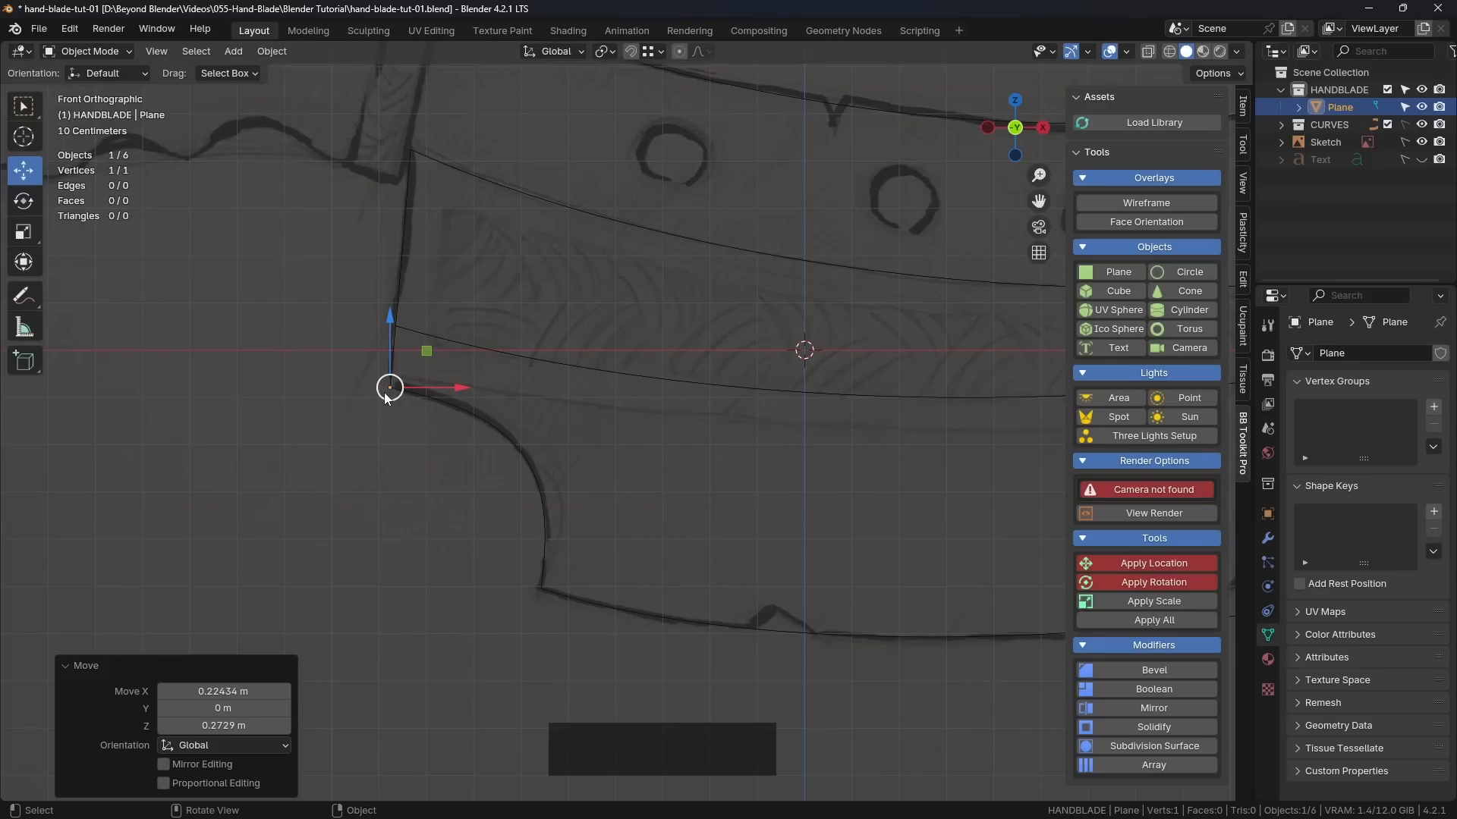
scroll(391, 381, "up", 3)
scroll(394, 377, "down", 2)
scroll(397, 374, "down", 4)
mouse_move(397, 375)
middle_mouse_down("shift")
mouse_move(442, 410)
mouse_move(380, 382)
middle_mouse_up("shift")
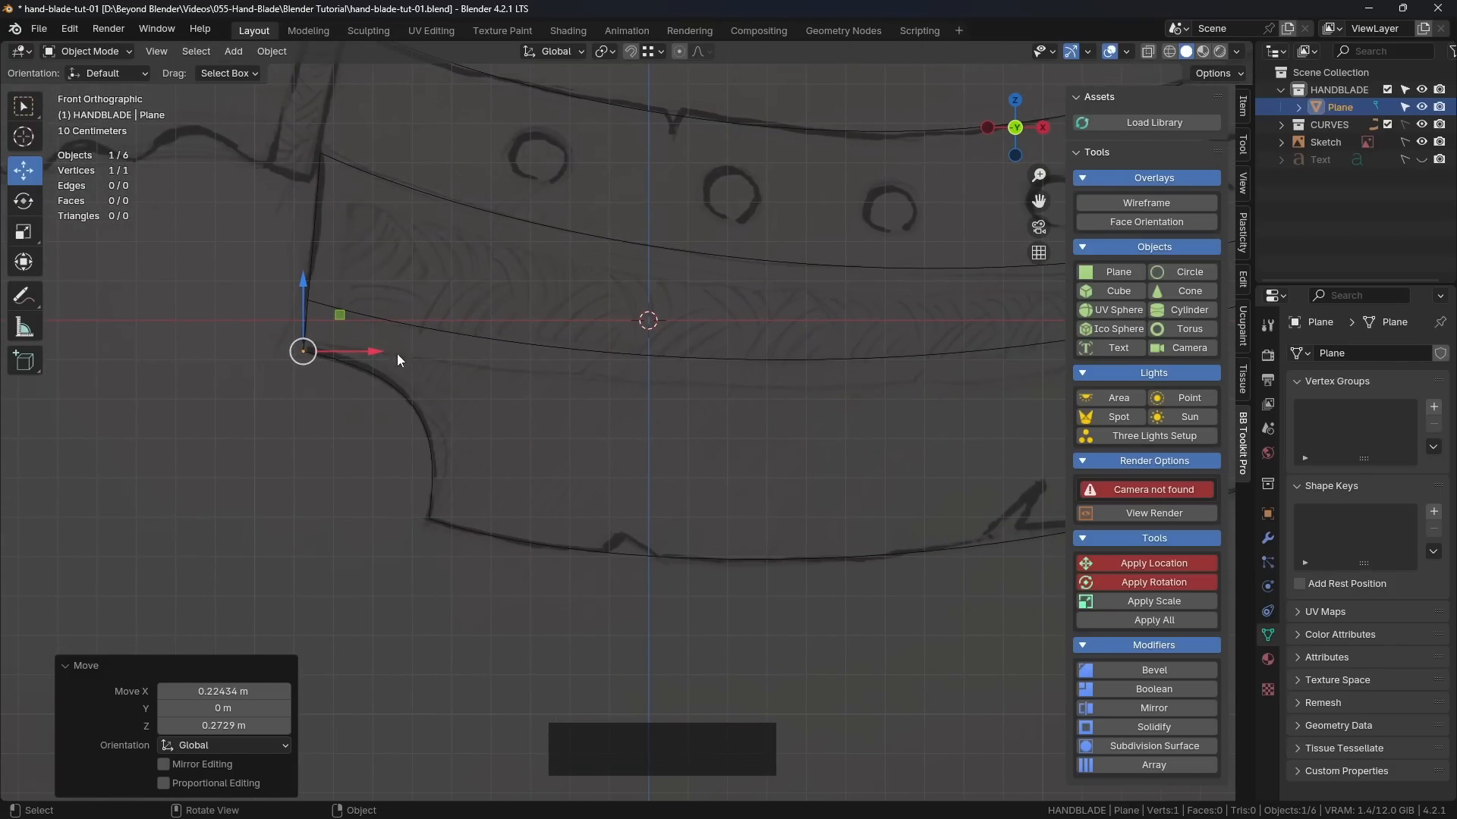
Step: In Edit Mode, extrude the vertex three times down the left notch, ending at the blade's lower-left corner
key("Tab")
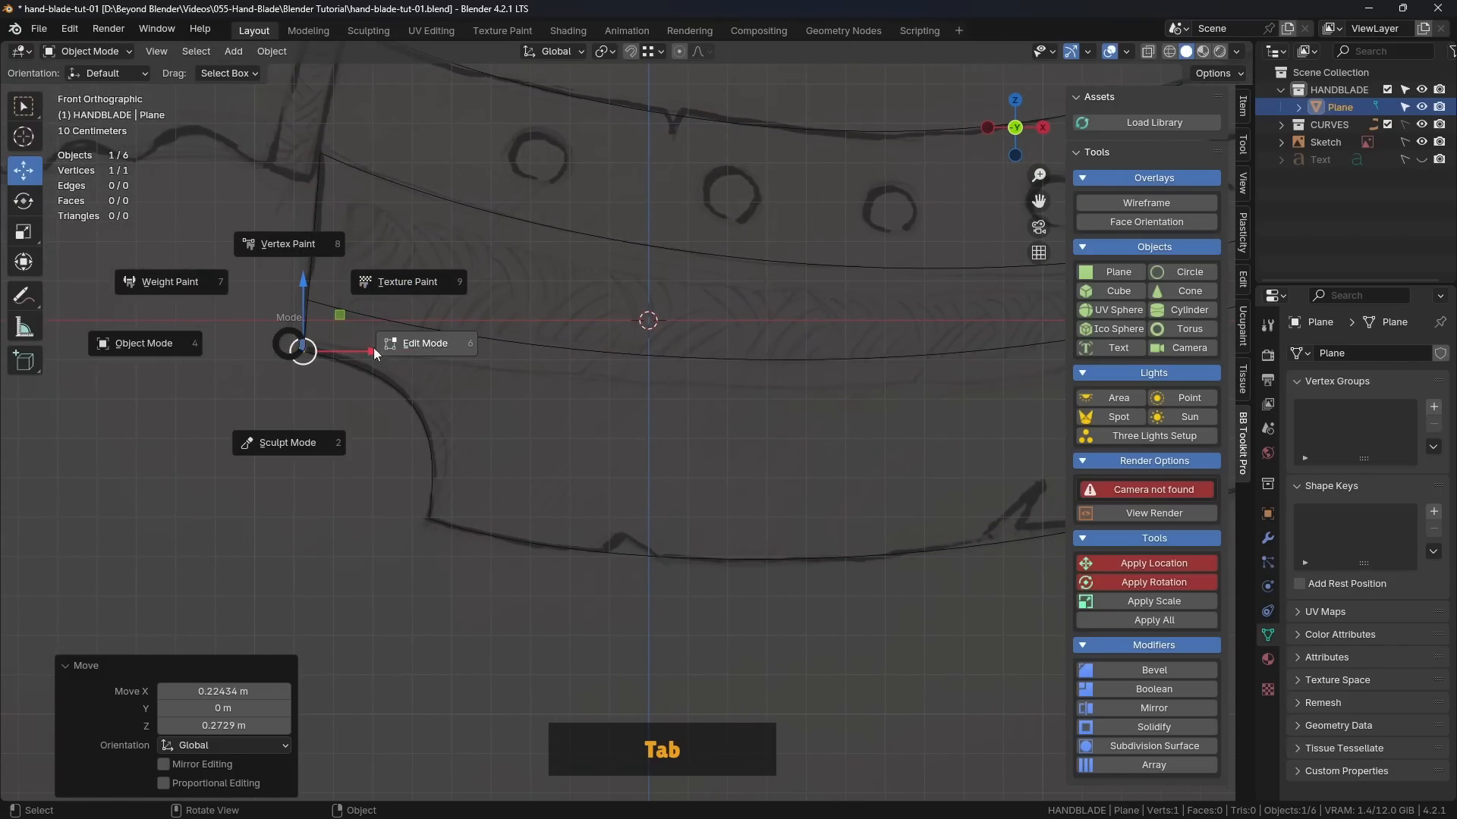
left_click(421, 344)
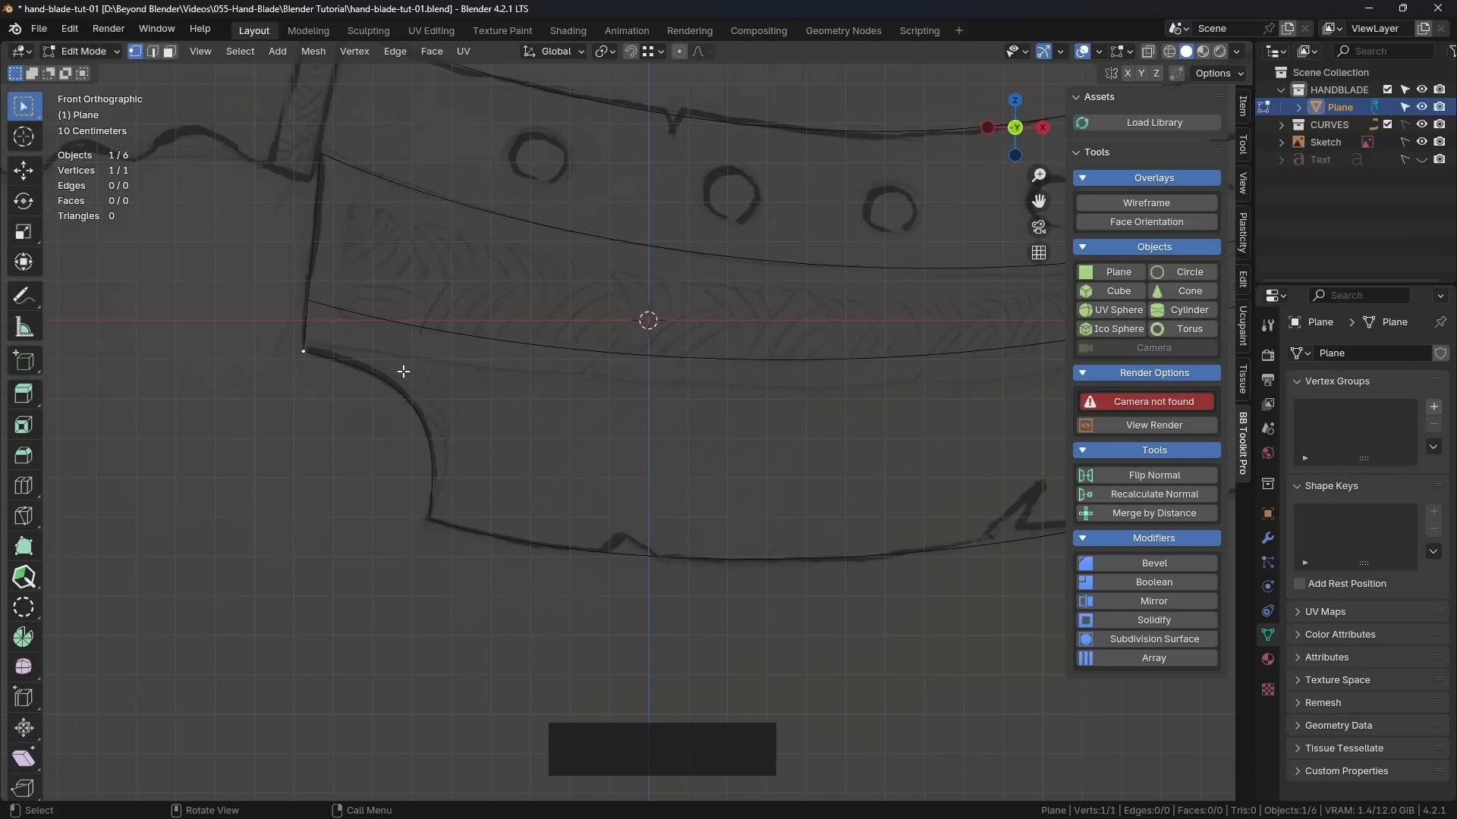
key("e")
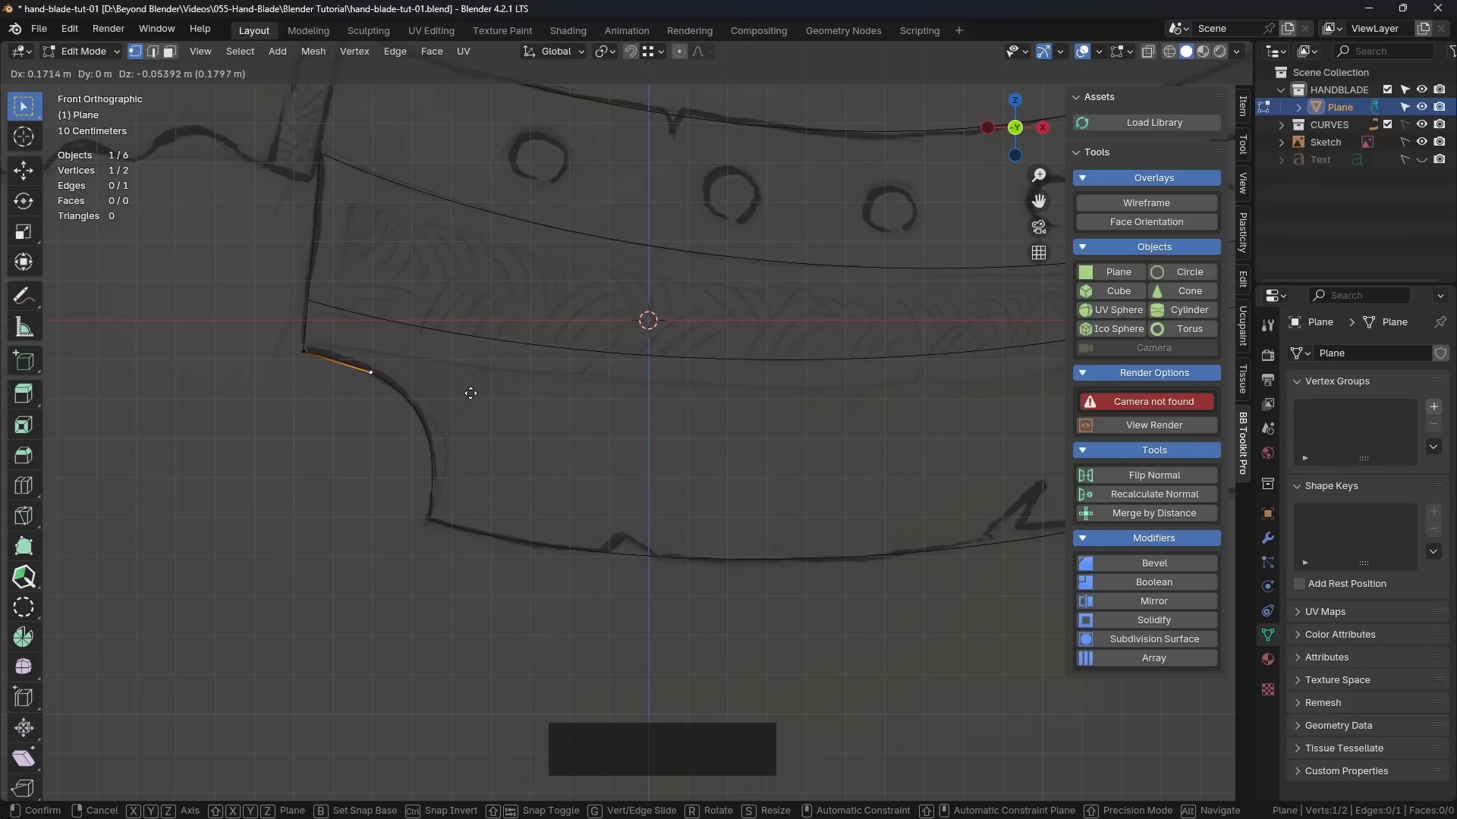
left_click(471, 392)
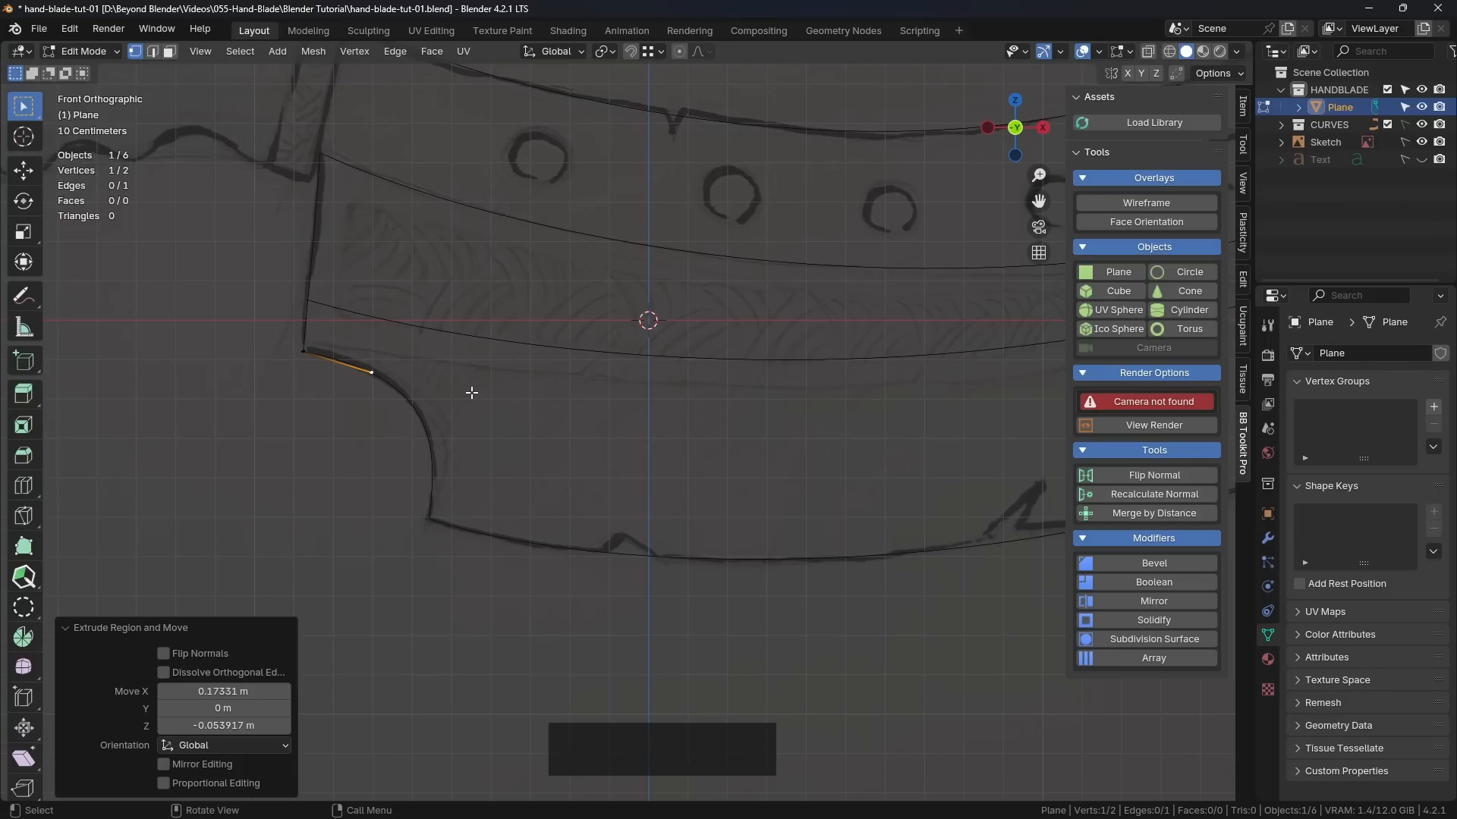
key("e")
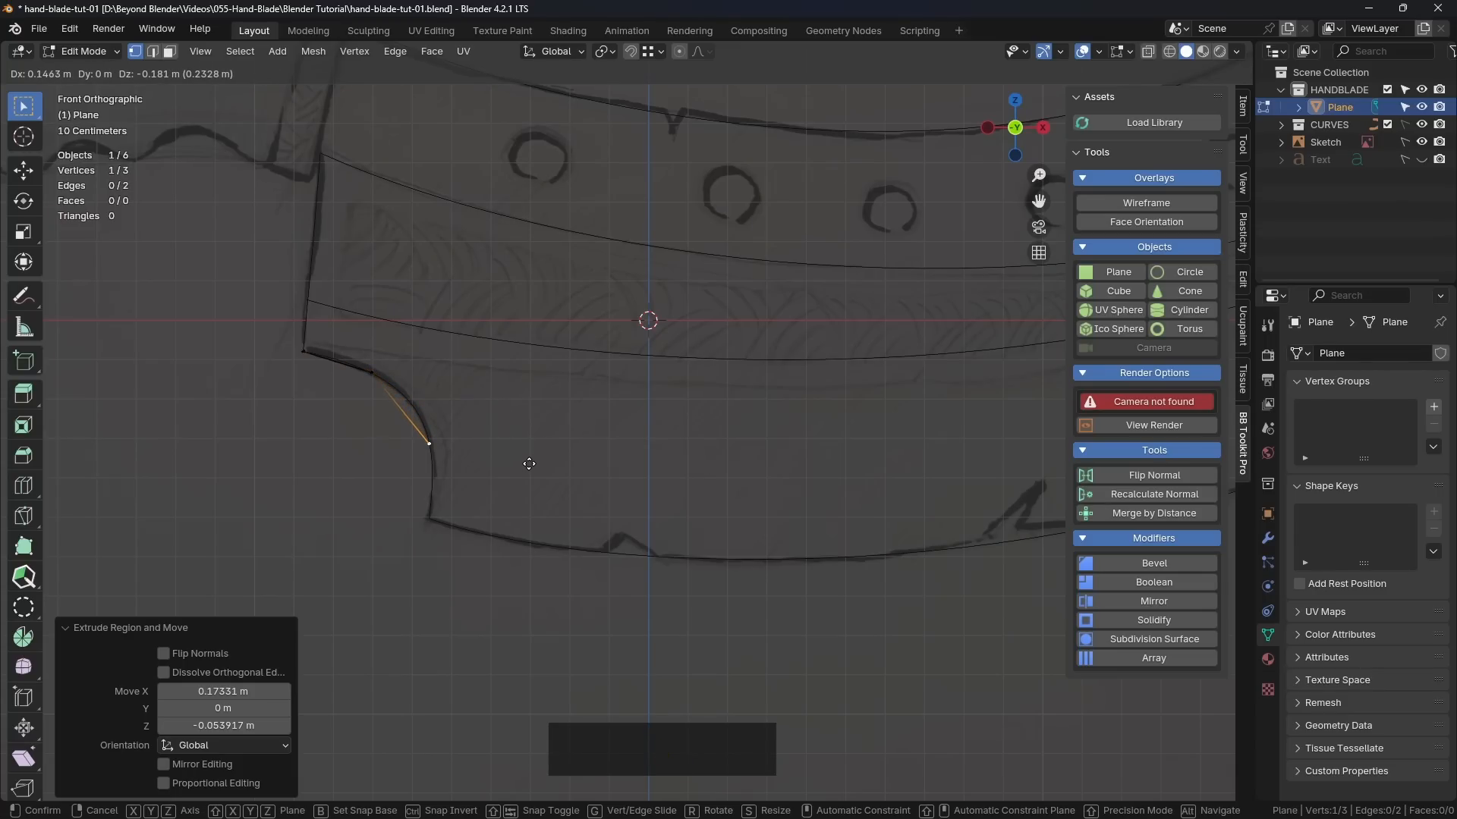
left_click(529, 463)
key("e")
left_click(530, 537)
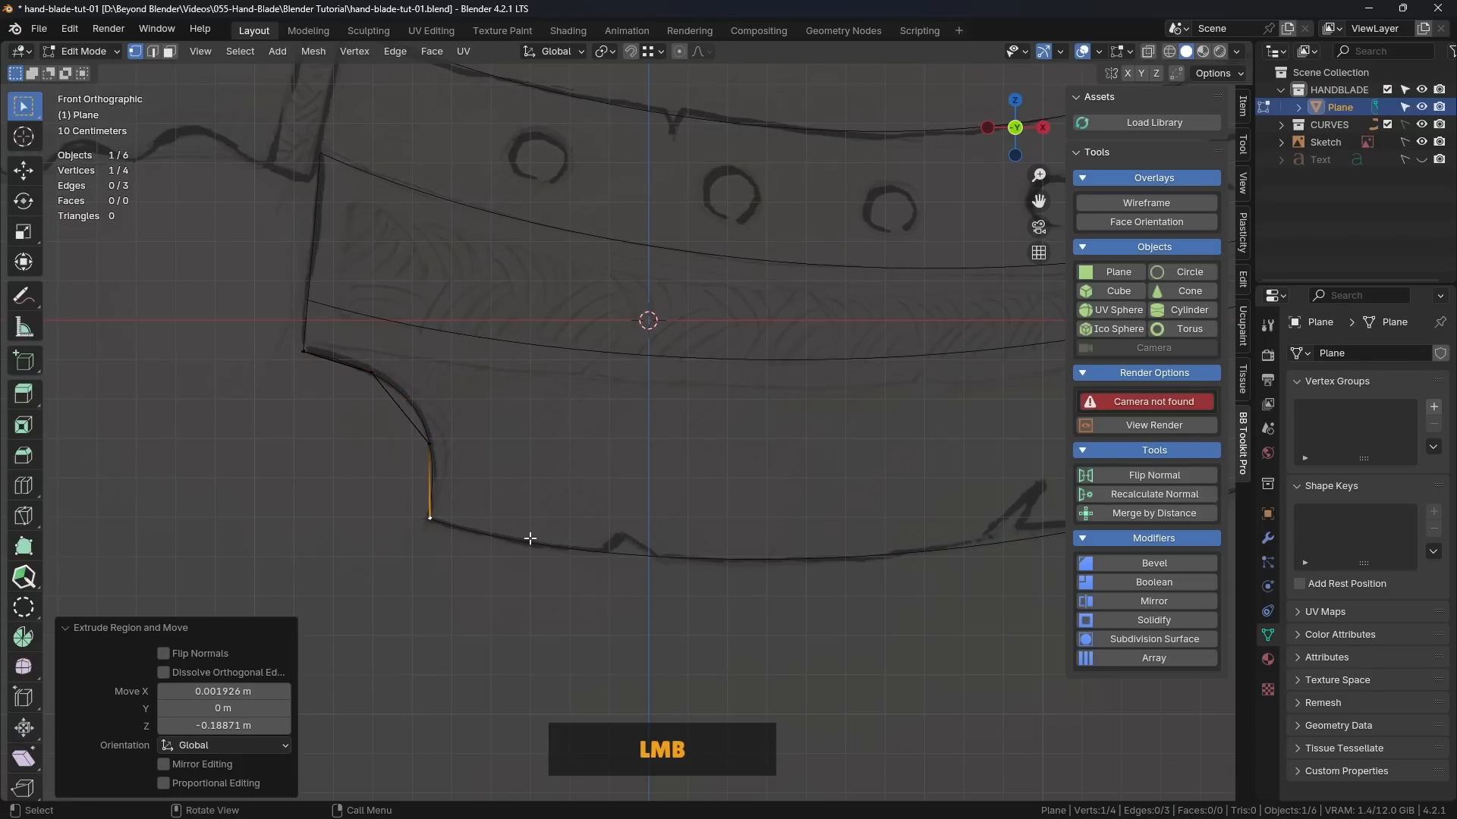
Step: Examine how the extruded notch edges and the blade's long bottom edge line up with the guide curve
scroll(384, 406, "down", 2)
scroll(384, 400, "up", 5)
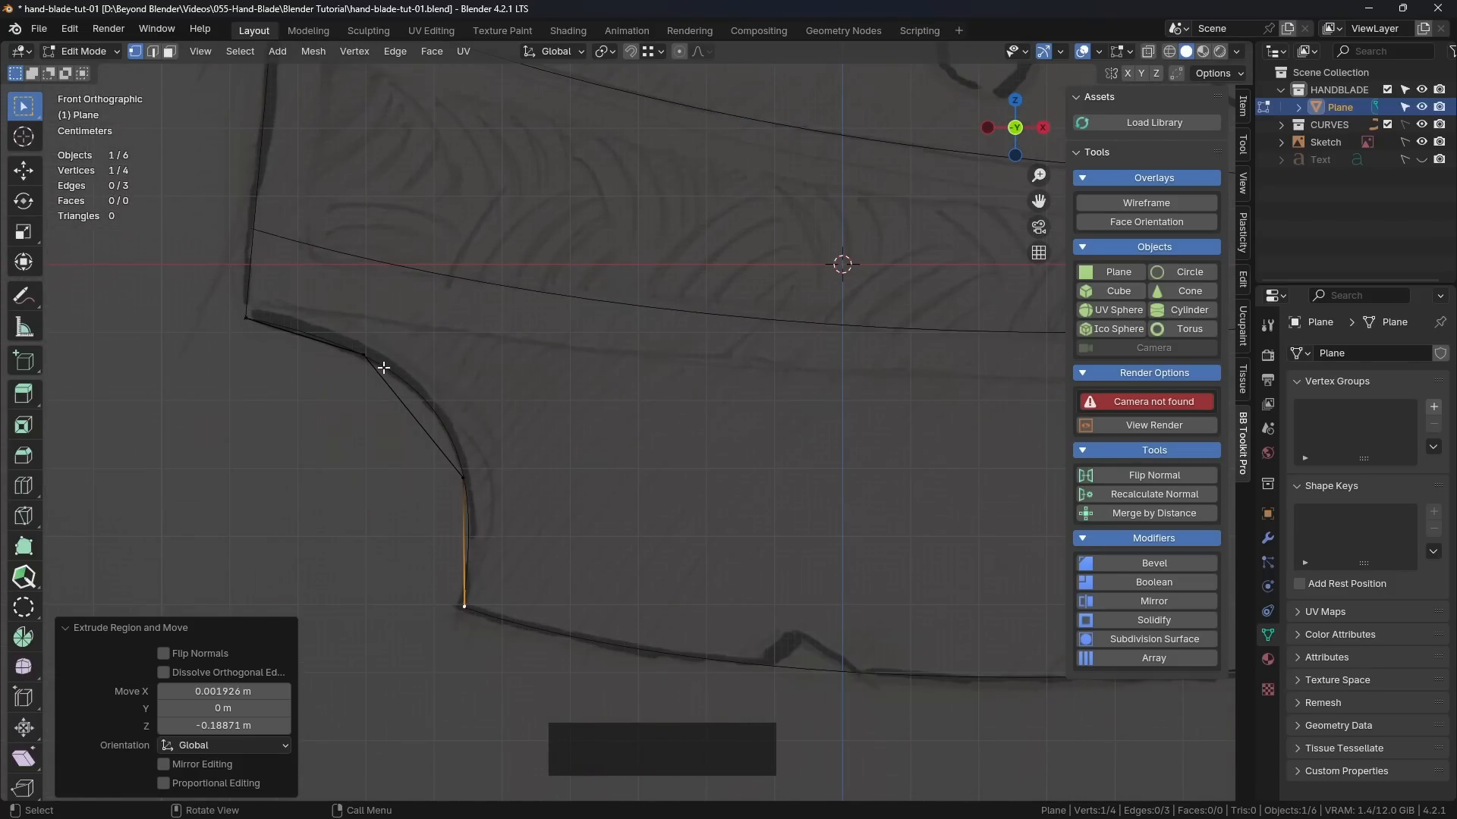
scroll(456, 433, "down", 2)
mouse_move(481, 458)
middle_mouse_down("shift")
mouse_move(465, 417)
mouse_move(517, 447)
middle_mouse_up("shift")
scroll(480, 429, "down", 1)
scroll(515, 446, "down", 2)
middle_click_drag(645, 431, 560, 432, "shift")
scroll(289, 445, "up", 2)
middle_click_drag(276, 432, 196, 436, "shift")
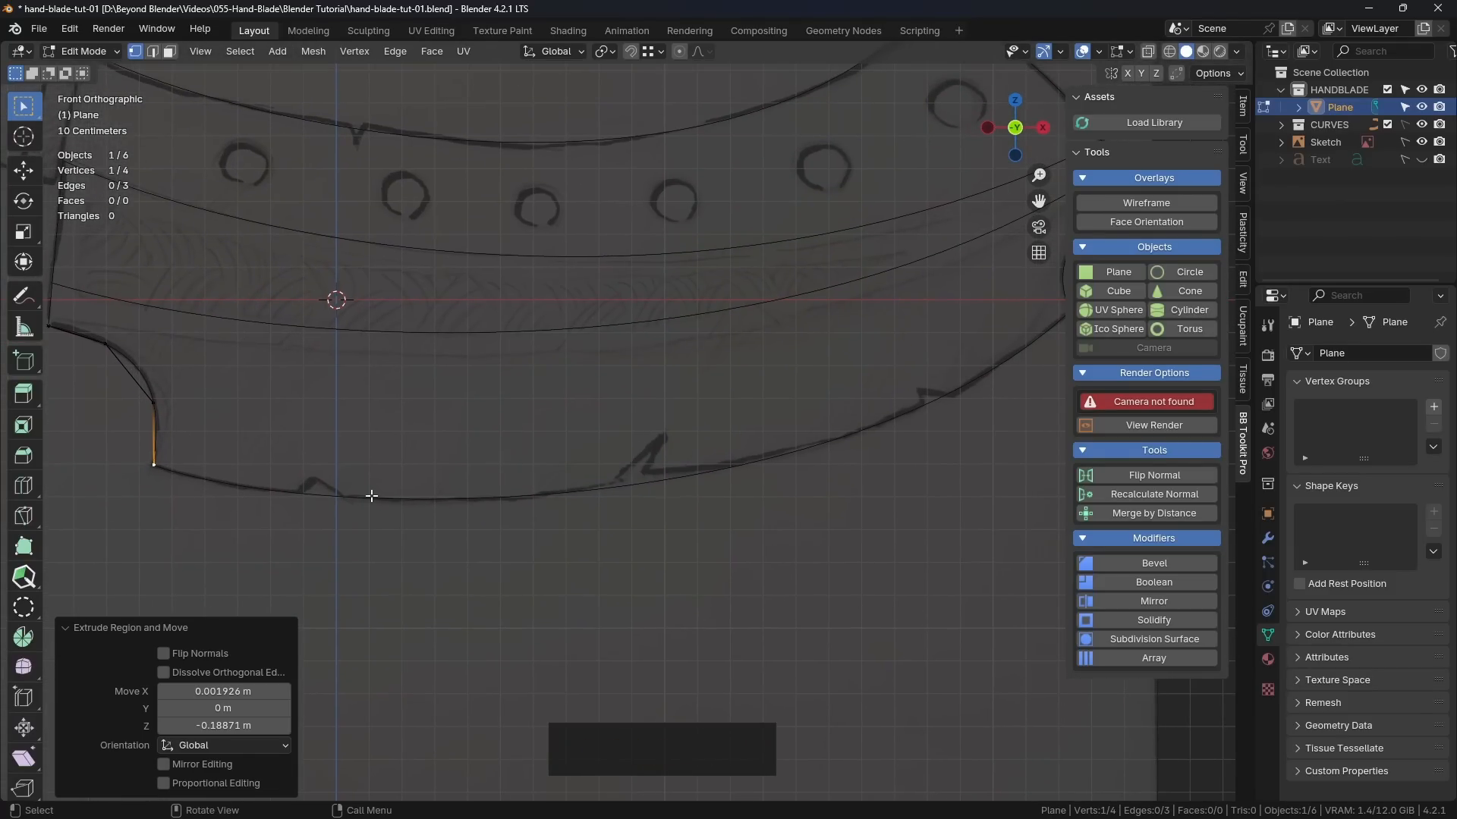
middle_click_drag(465, 478, 493, 442, "shift")
scroll(339, 462, "up", 1)
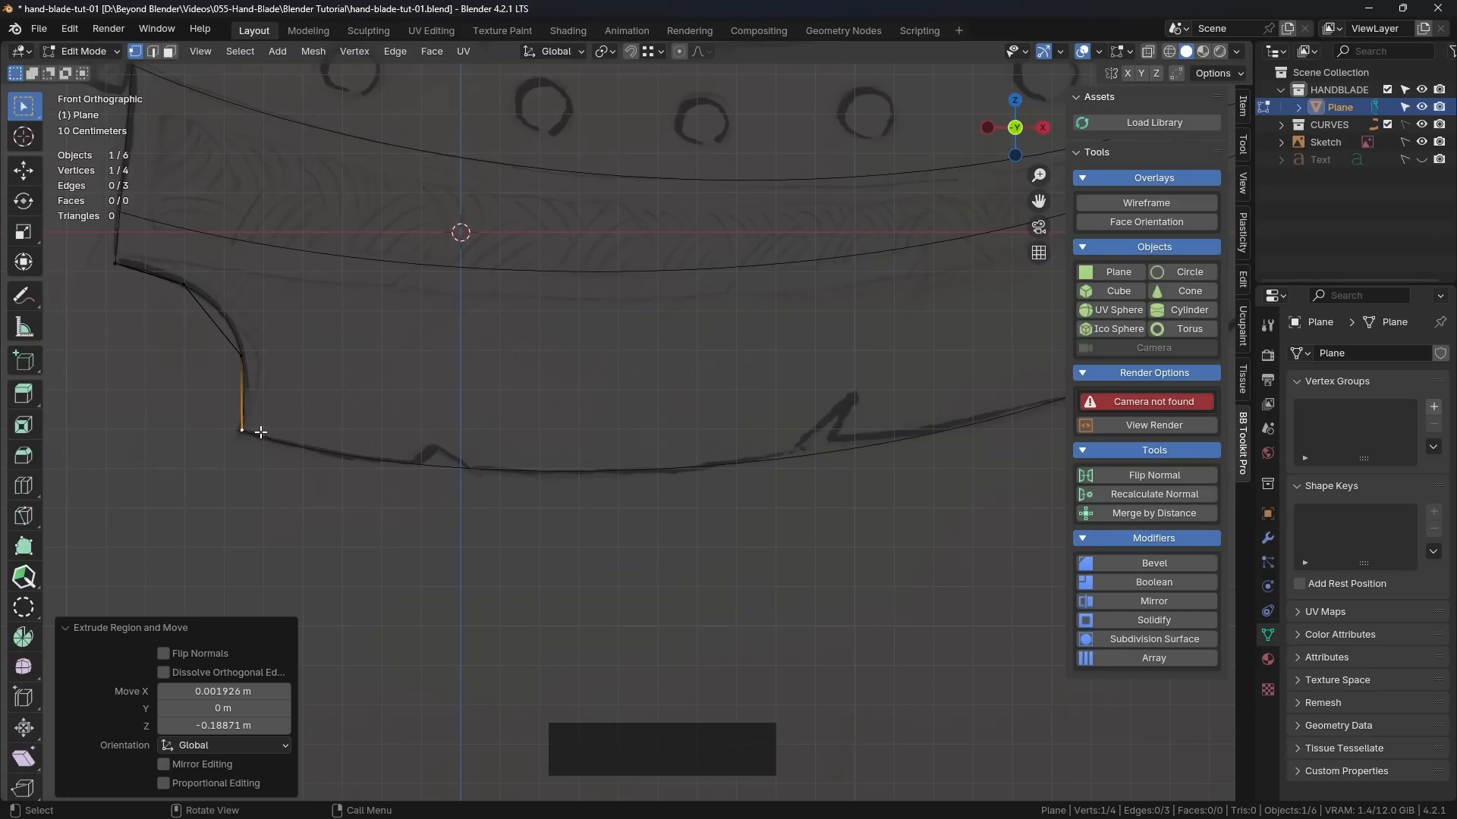
Step: Extrude four vertices from the lower-left corner along the bottom guide curve, passing straight under the small nick
key("e")
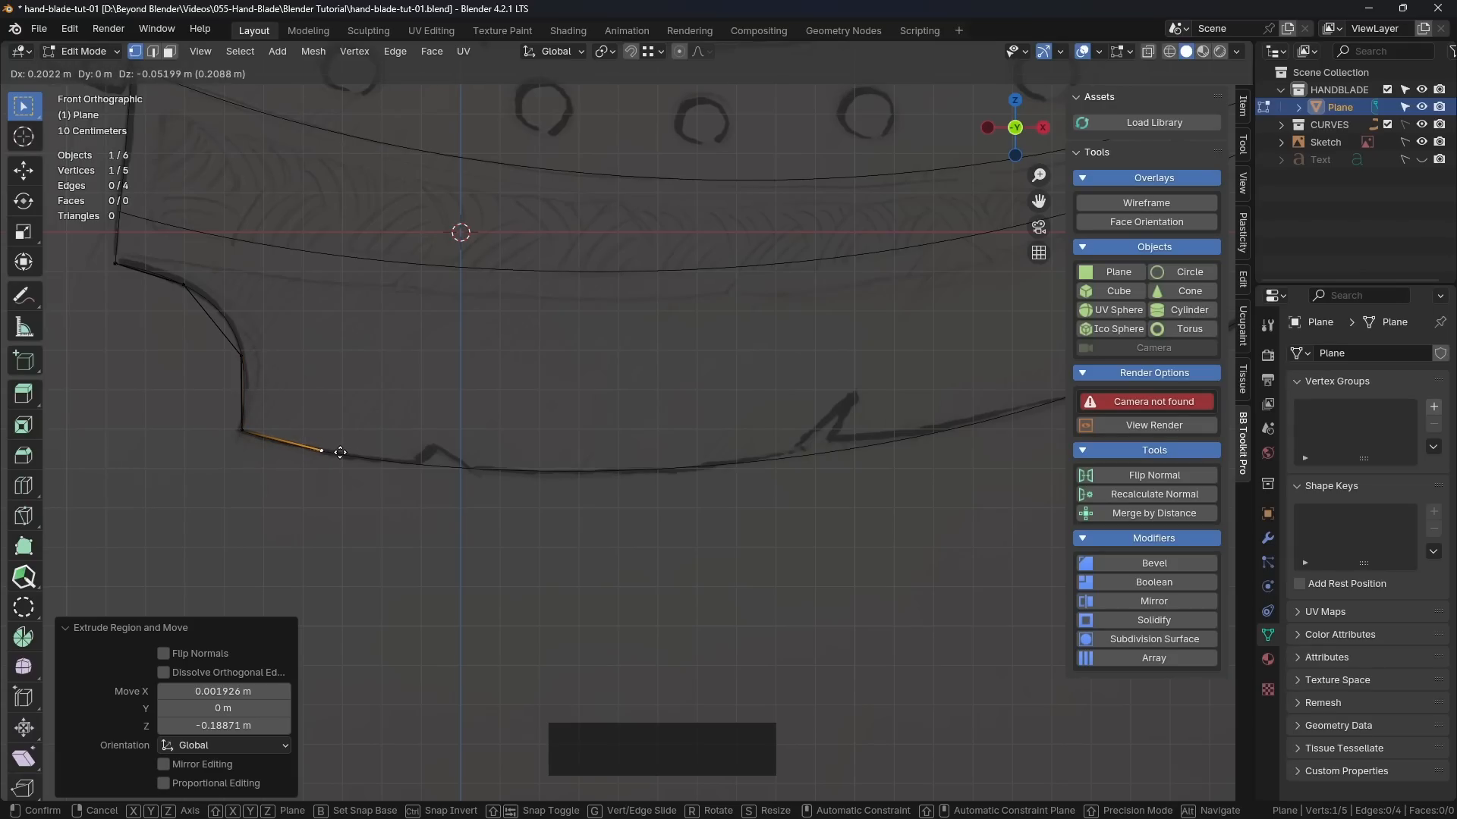
left_click(340, 452)
key("e")
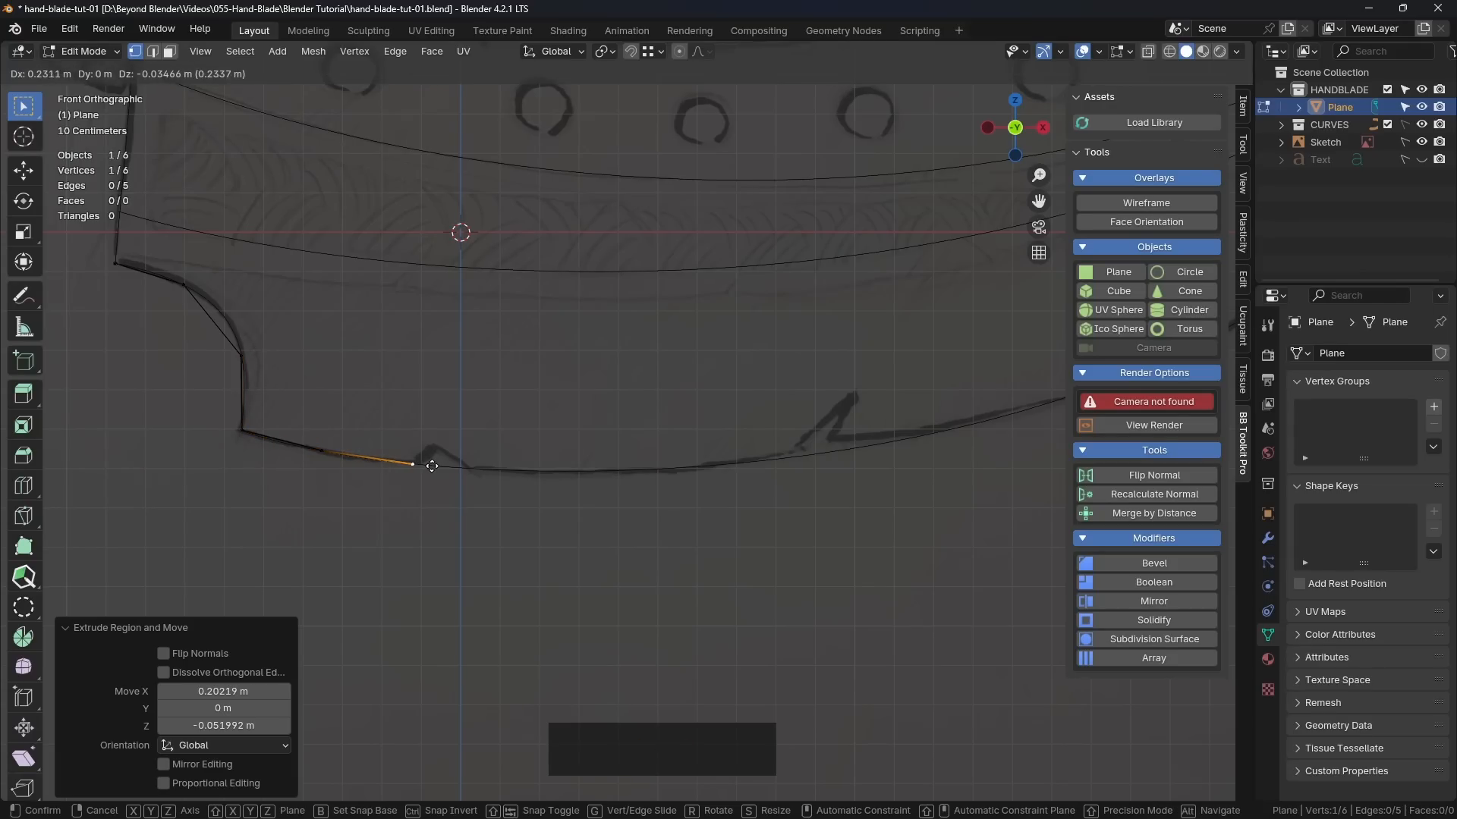
left_click(435, 465)
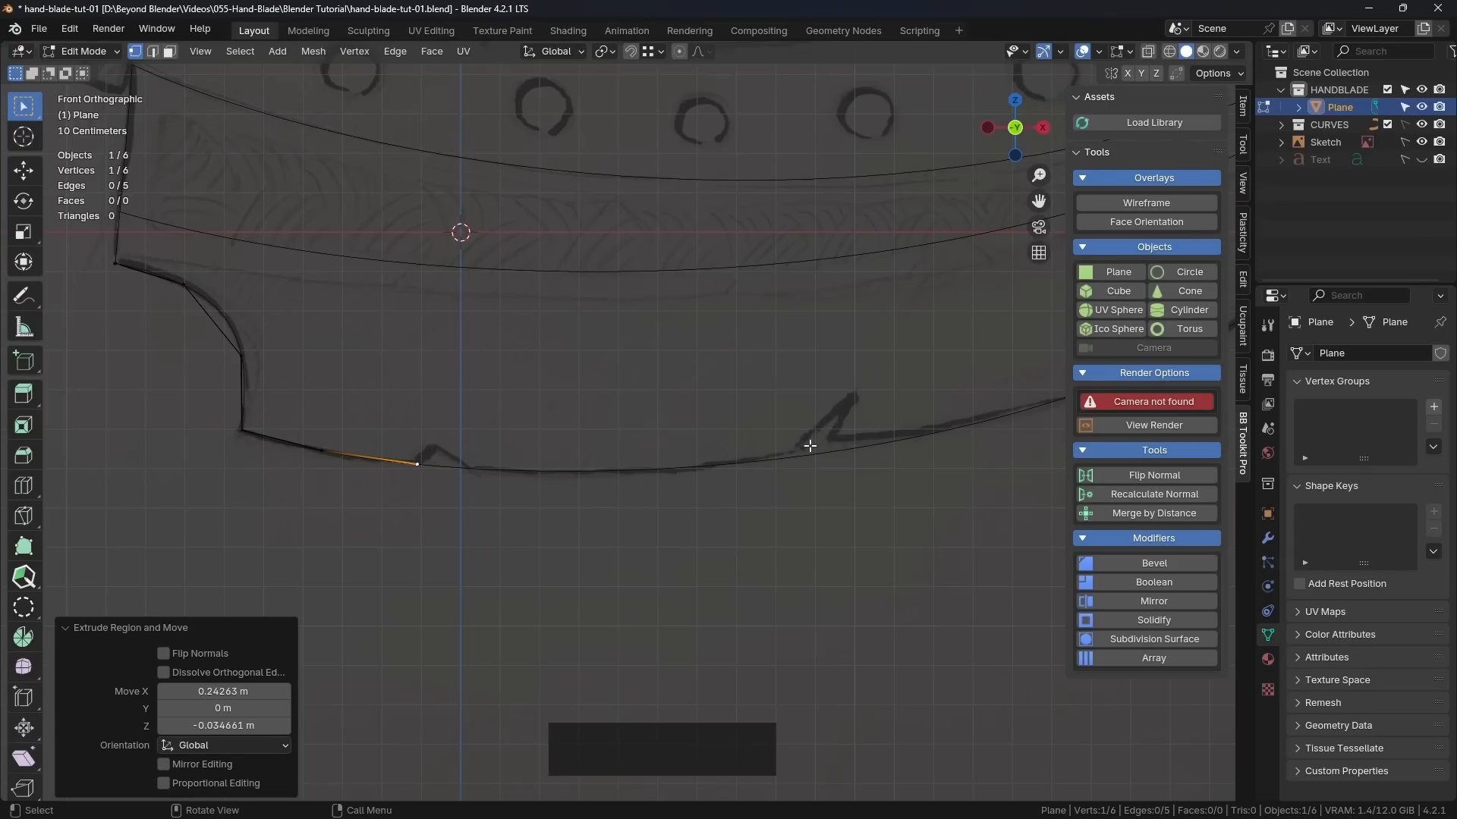
key("e")
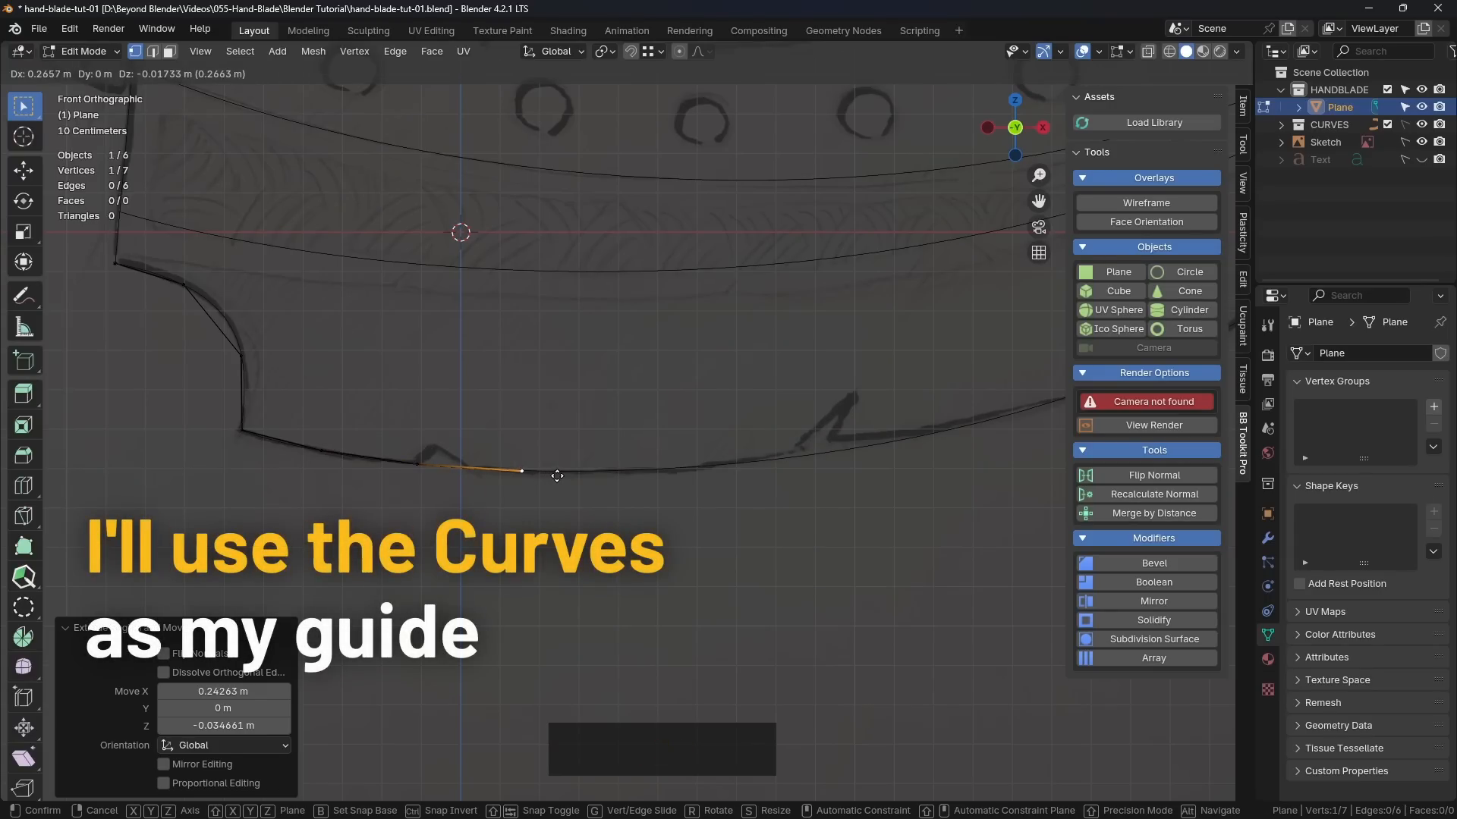
left_click(559, 475)
key("e")
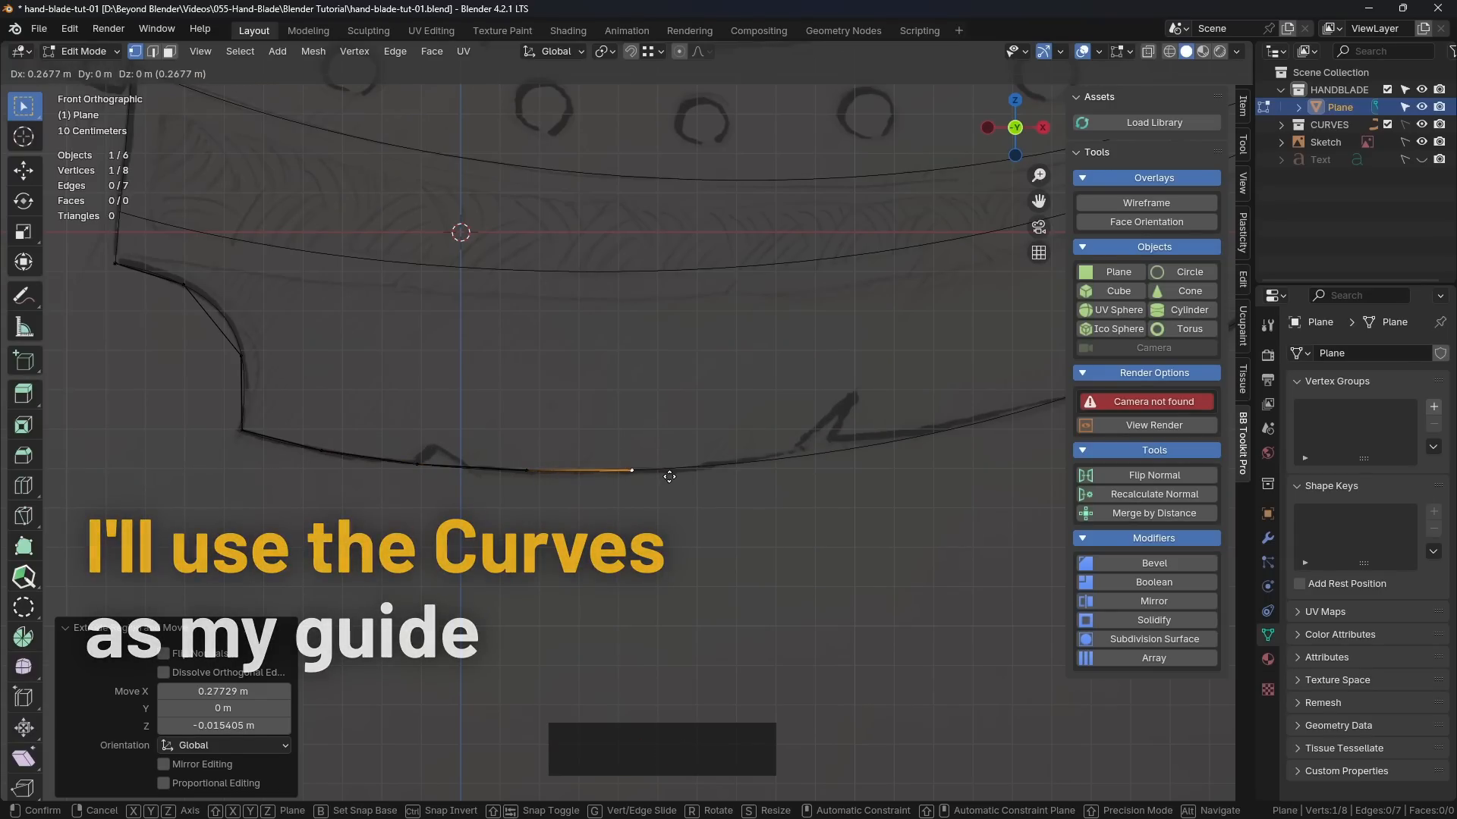
left_click(666, 478)
Step: Compare the bottom guide curve with the sketched outline by temporarily hiding the Sketch image and showing it again
scroll(668, 477, "up", 3)
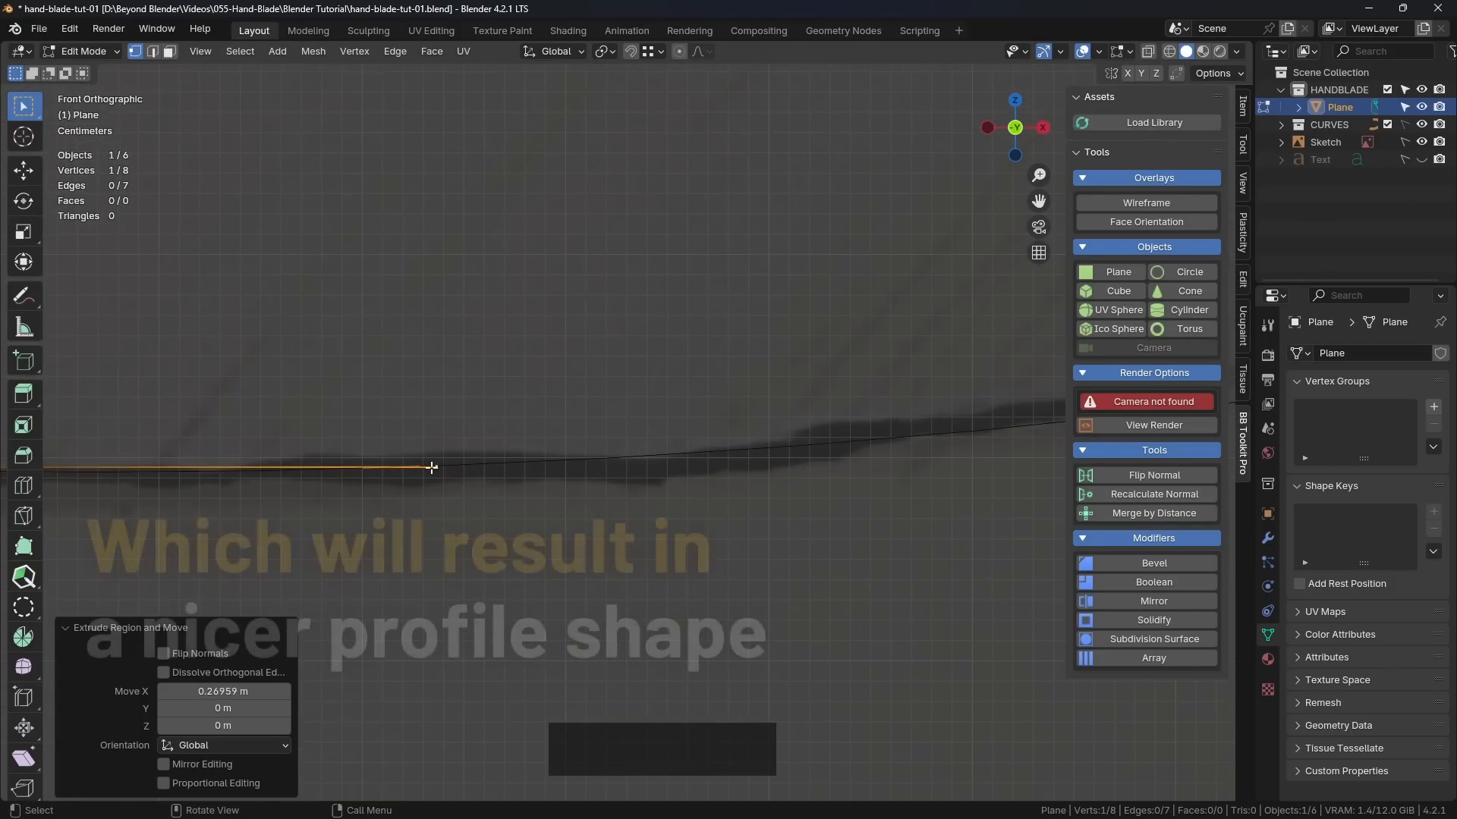
scroll(793, 456, "down", 5)
middle_click_drag(770, 459, 453, 473, "shift")
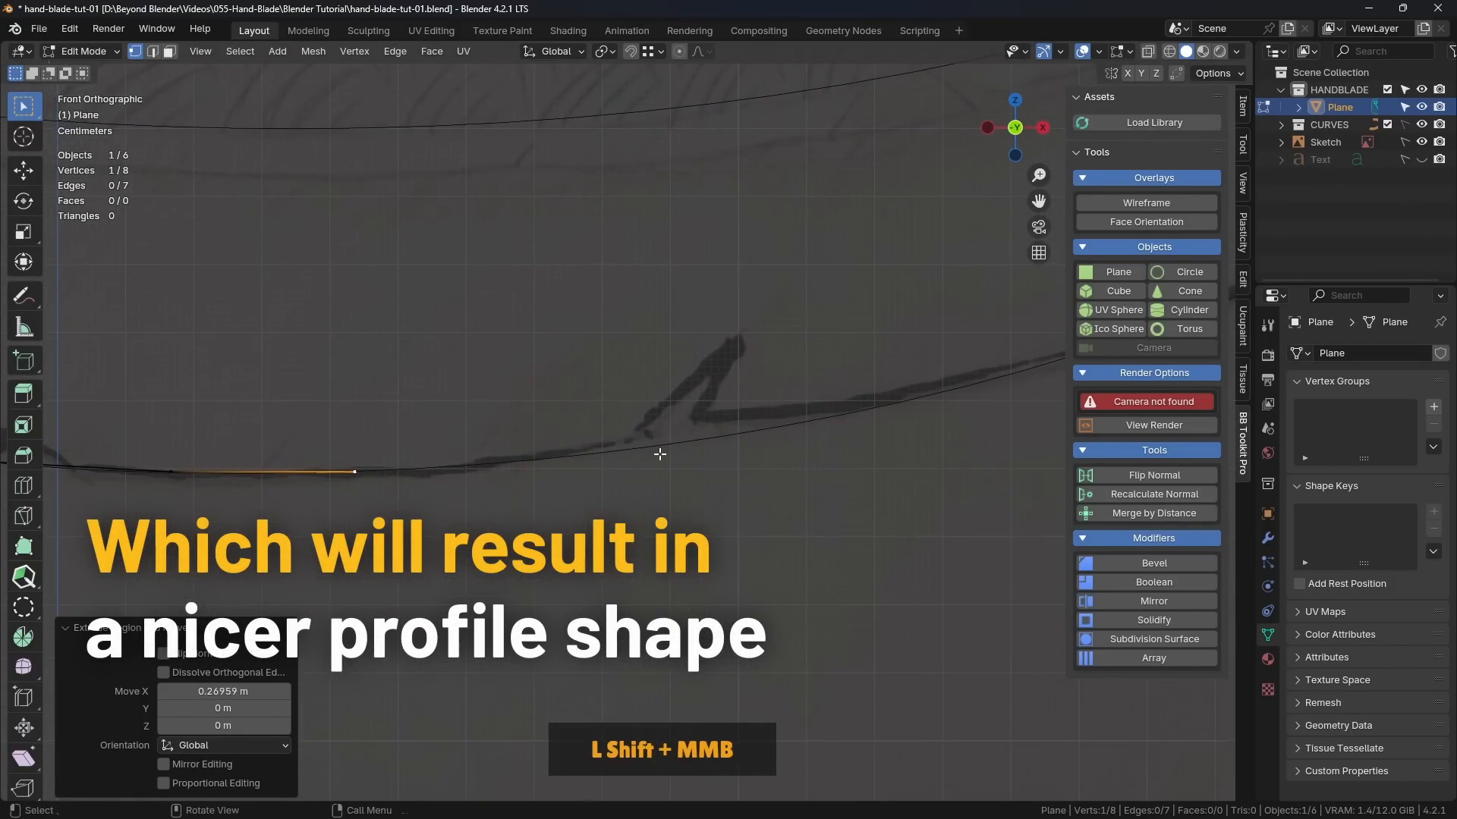
scroll(659, 452, "down", 3)
middle_click_drag(816, 427, 738, 462, "shift")
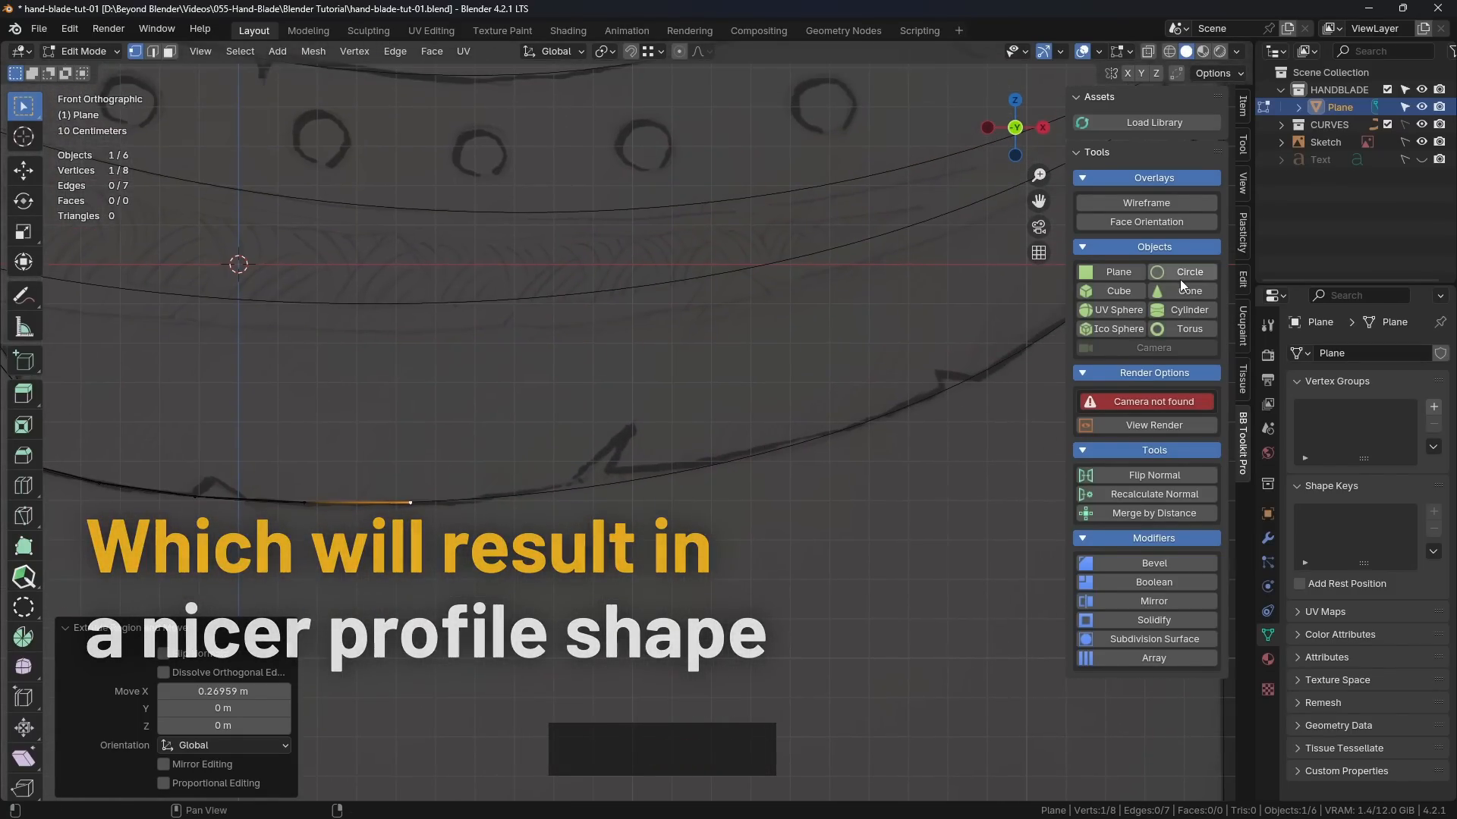
left_click(1421, 142)
middle_click_drag(543, 438, 824, 343, "shift")
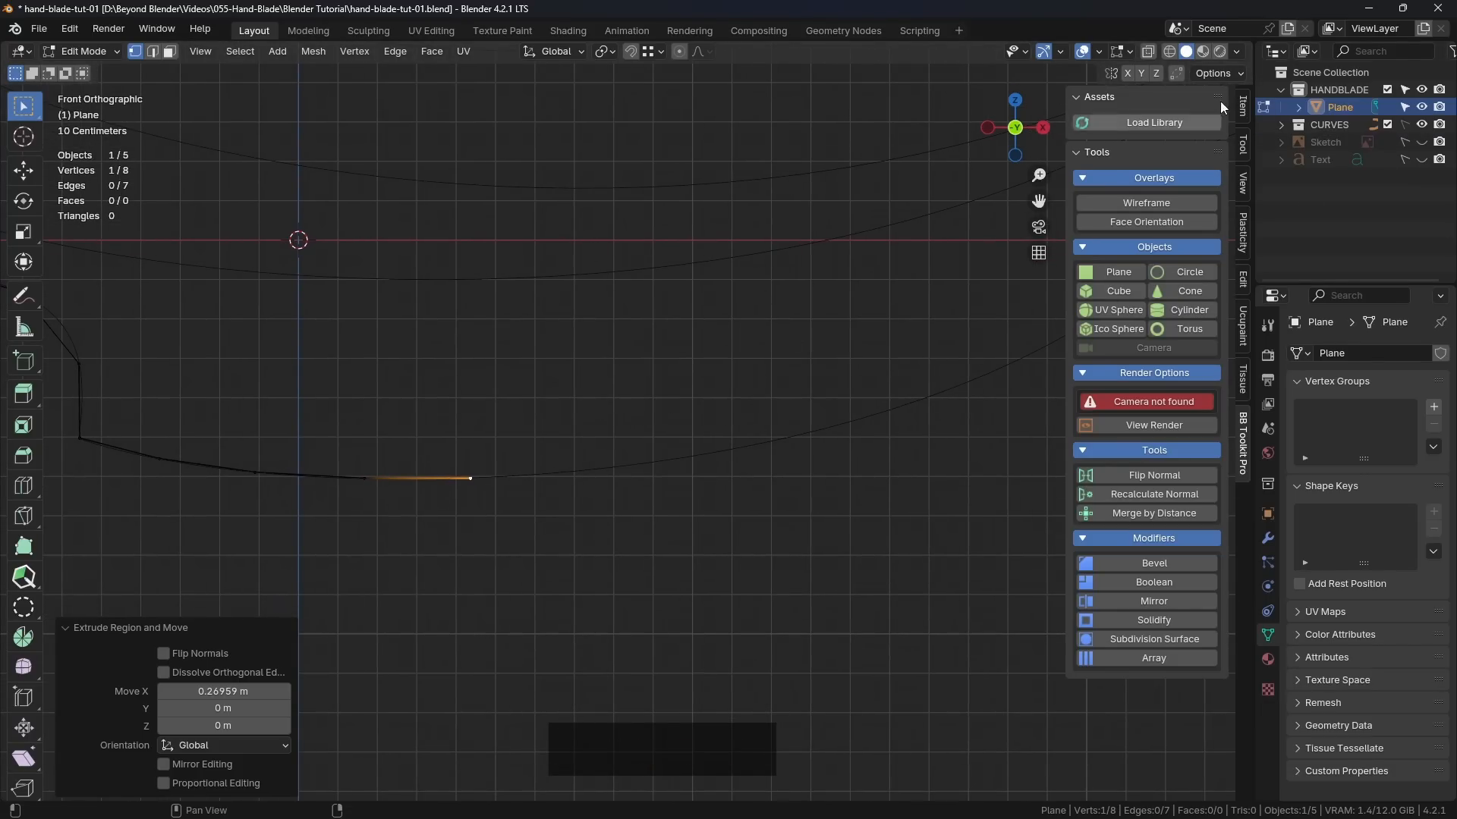
left_click(1421, 142)
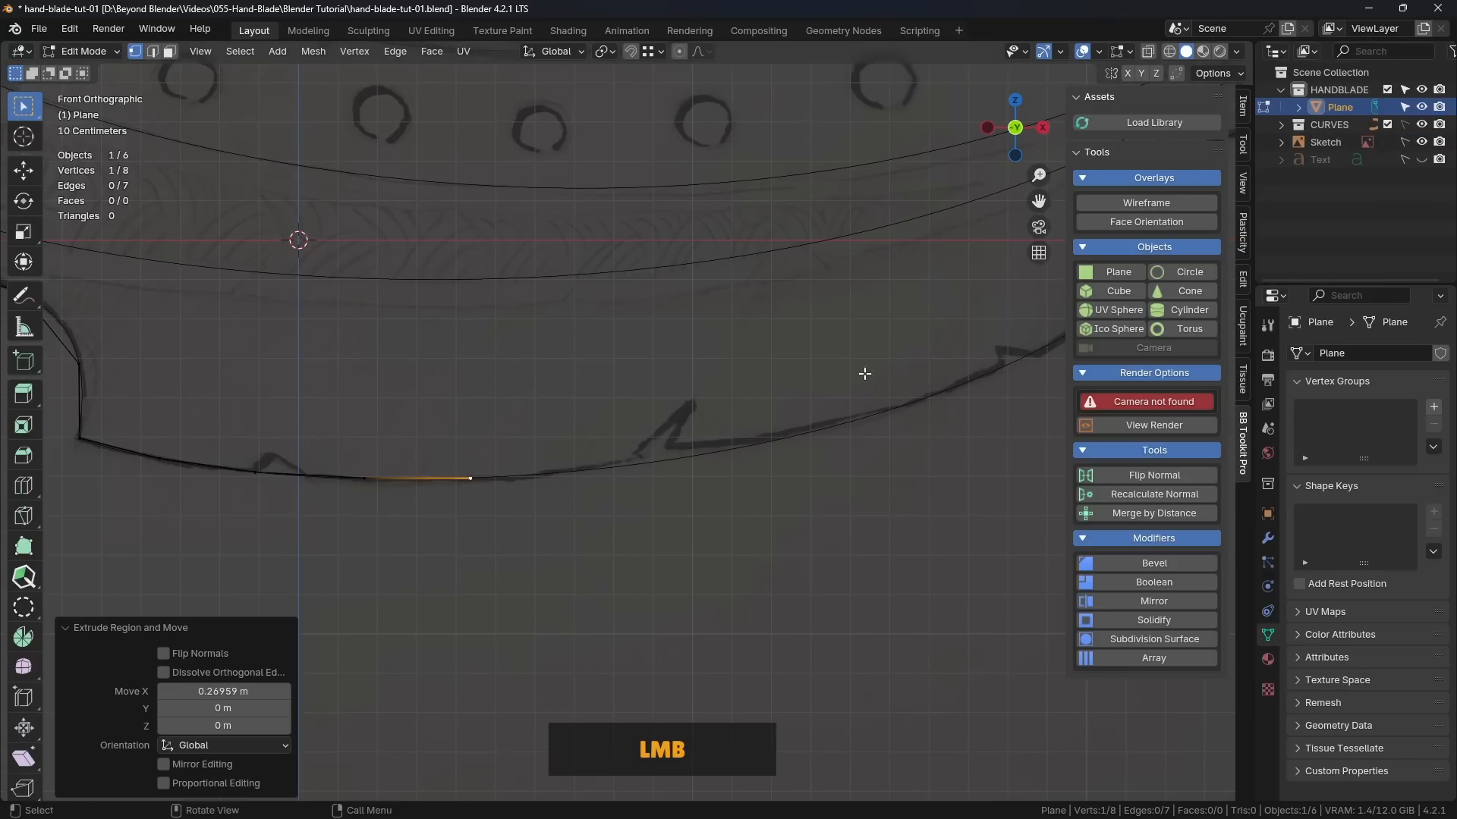
Step: Extrude two more vertices along the bottom guide curve, ending just below the large pointed nick
middle_click_drag(622, 471, 578, 456, "shift")
scroll(504, 468, "up", 2)
scroll(605, 473, "down", 2, "shift")
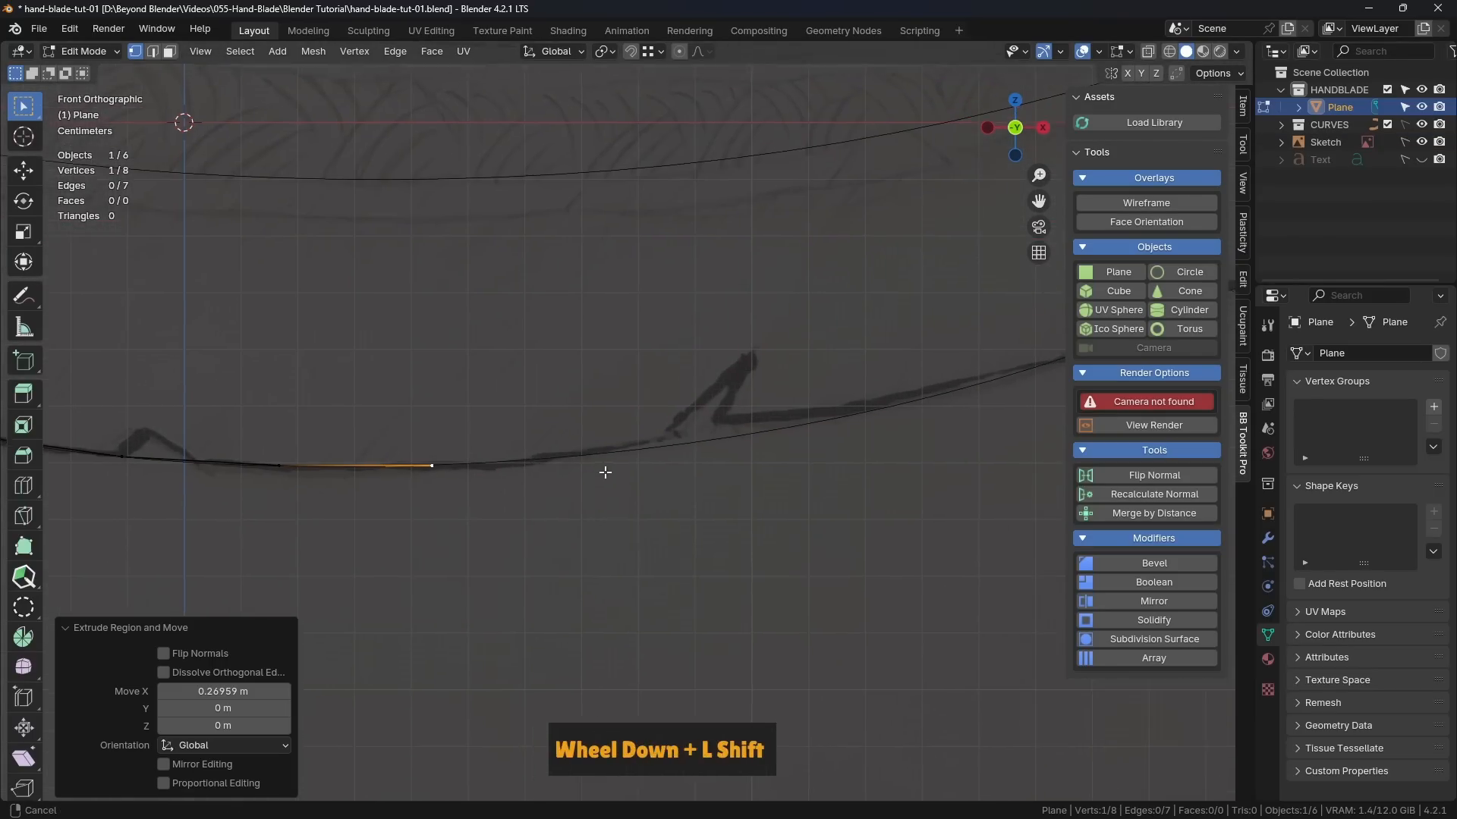
key("e")
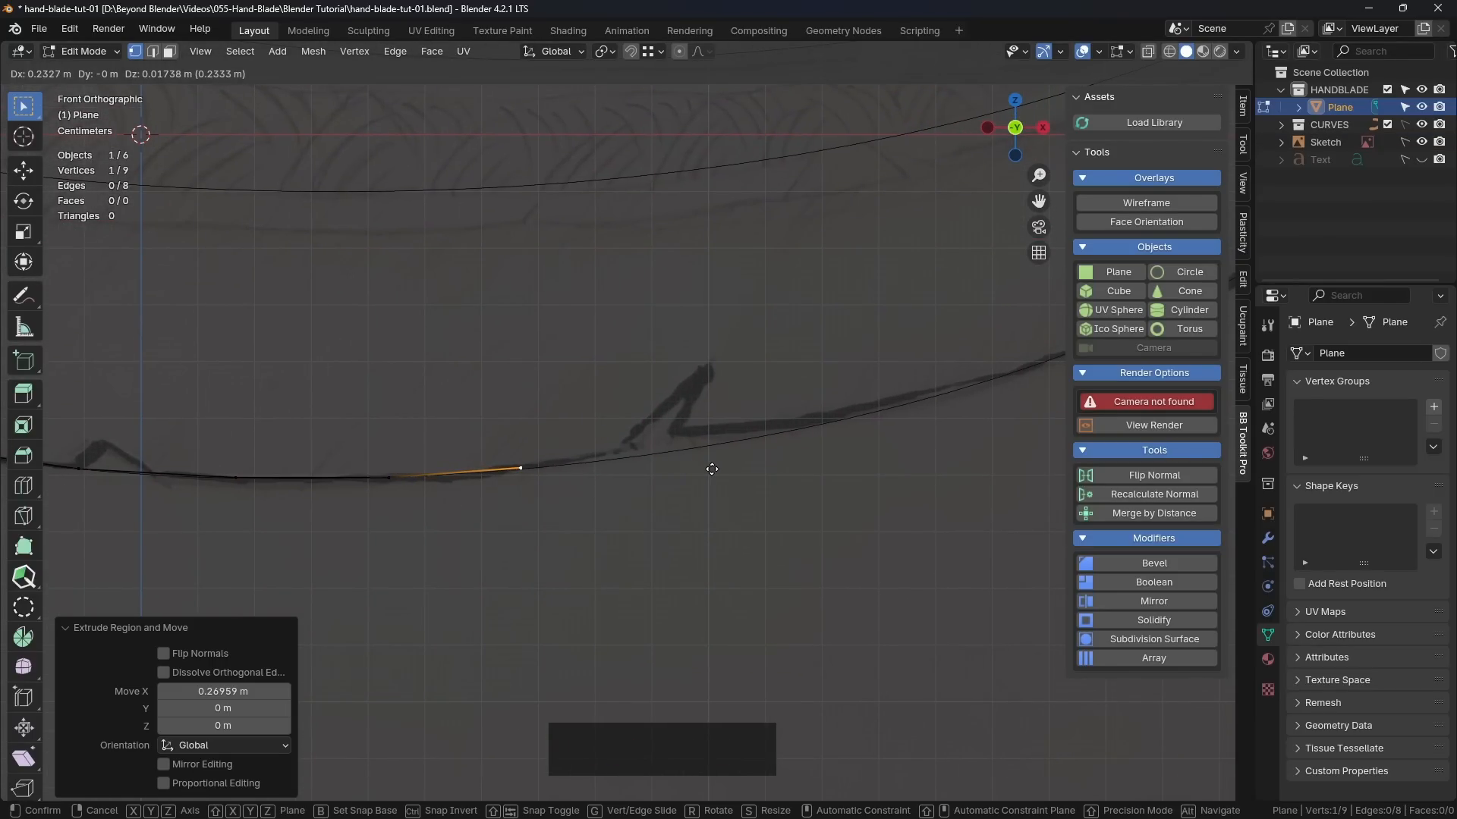
left_click(712, 468)
key("e")
left_click(941, 449)
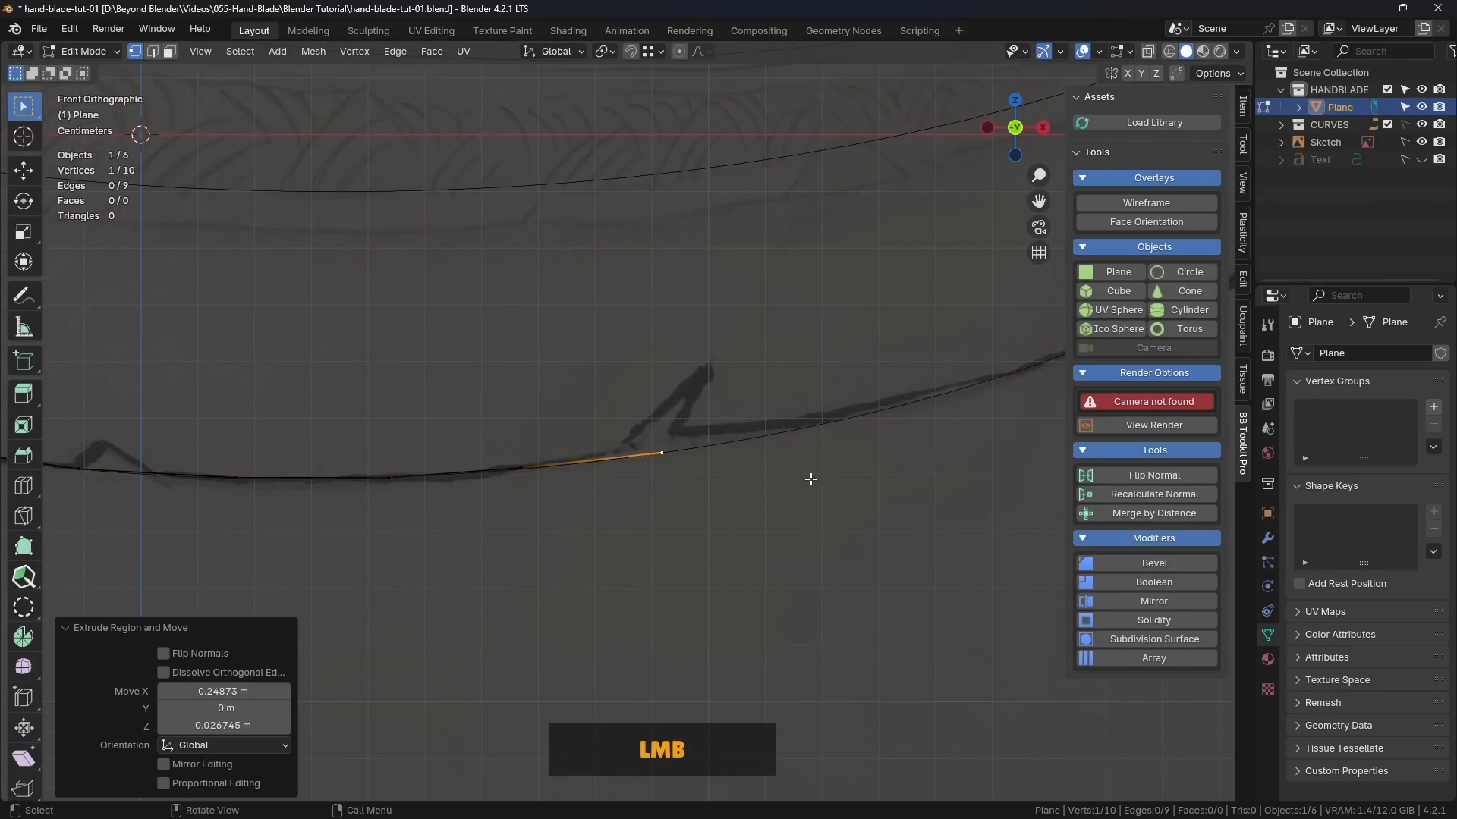
Step: Extrude three more vertices along the rising guide curve, past the large nick and short of the last small nick
scroll(803, 474, "down", 2)
key("e")
left_click(892, 465)
key("e")
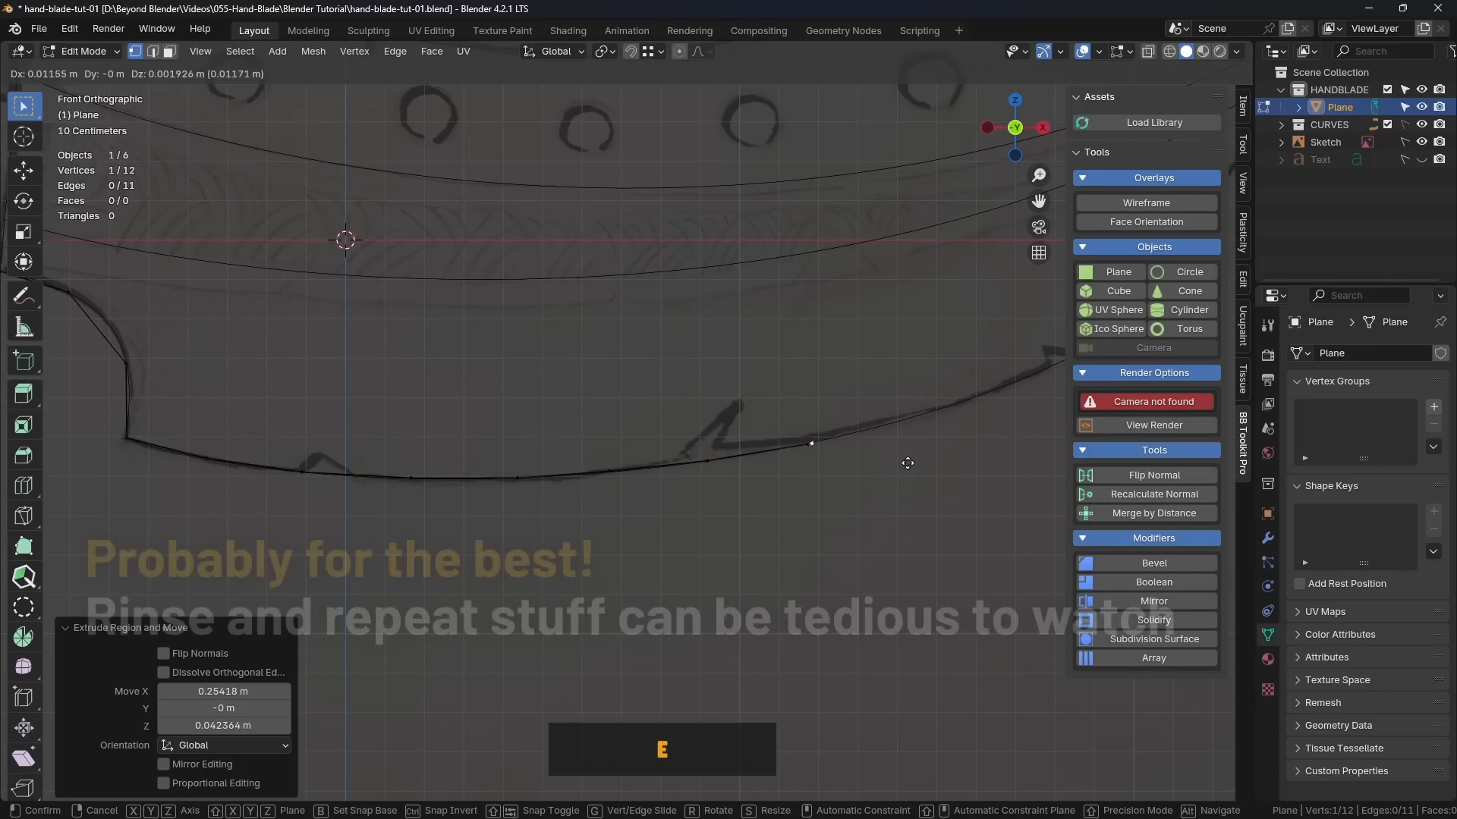
left_click(977, 446)
key("e")
key("e")
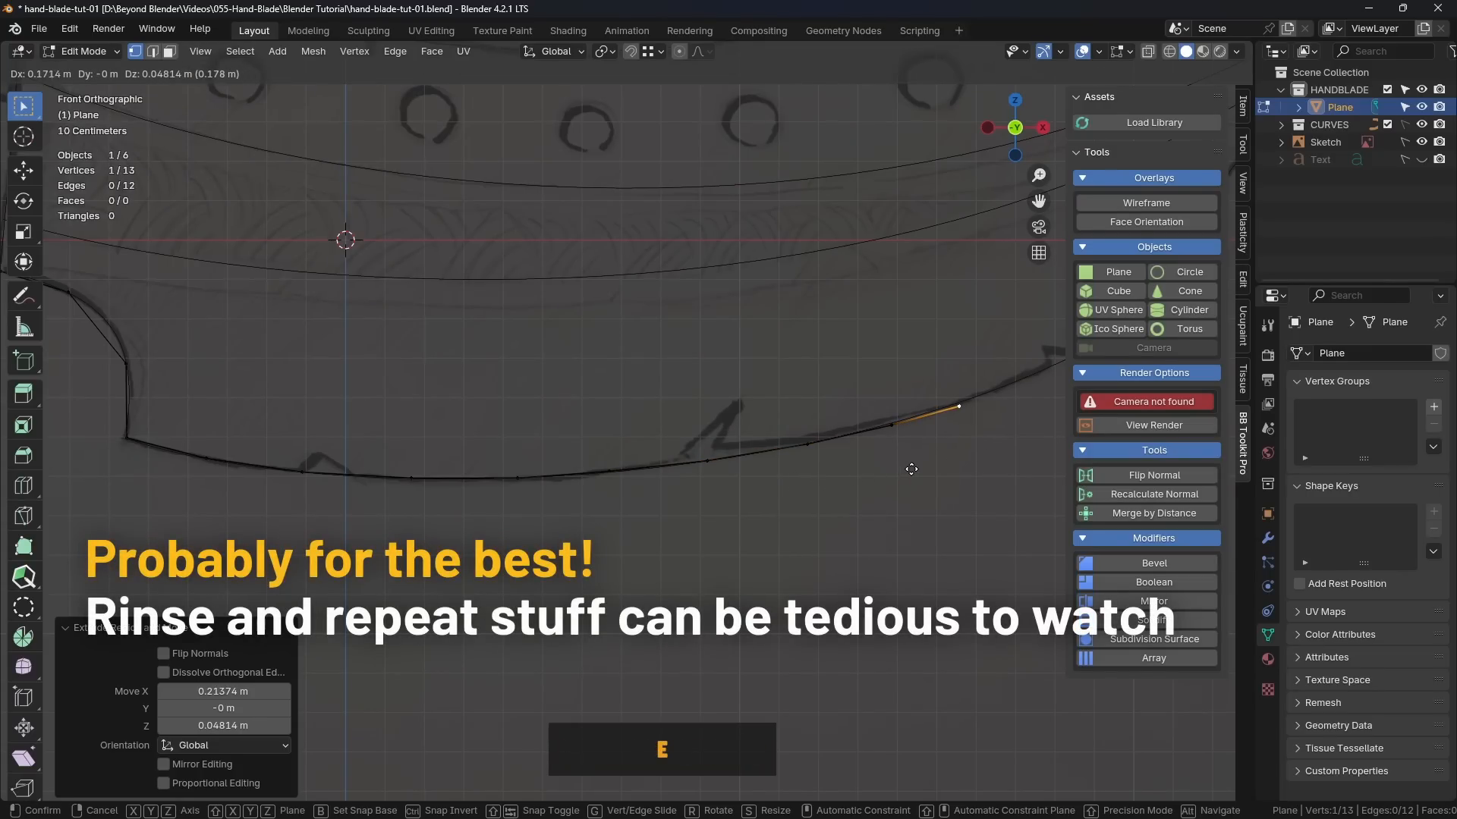
left_click(920, 463)
Step: Extrude four vertices along the guide curve past the last small nick to the lower corner of the right notch
middle_click_drag(913, 462, 576, 511, "shift")
scroll(637, 482, "up", 4)
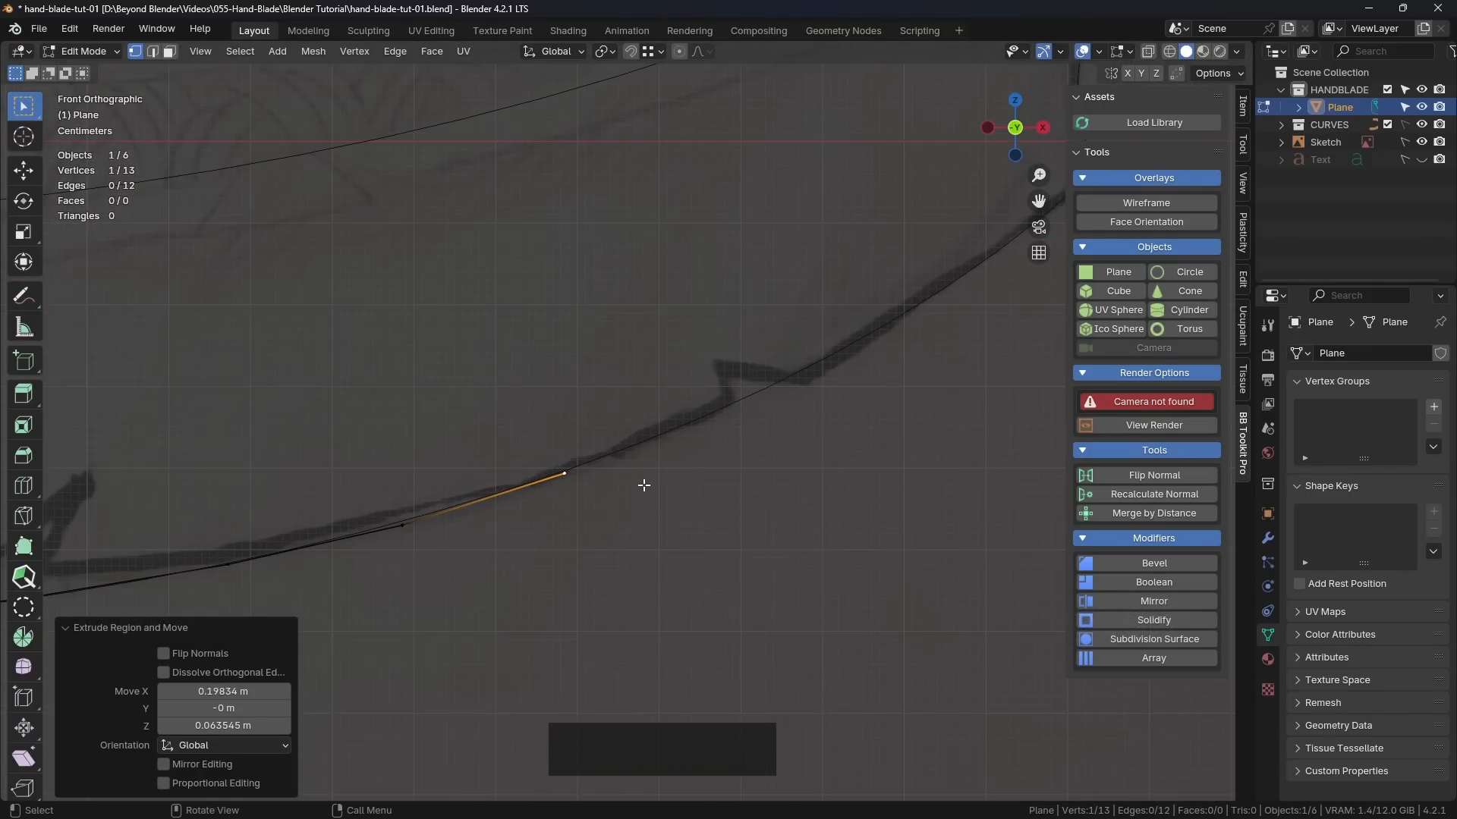
key("e")
left_click(820, 415)
key("e")
left_click(977, 344)
scroll(681, 497, "down", 3)
key("e")
left_click(751, 466)
Step: Extrude three vertices up the right notch, snapping the last one to its upper corner, and return to Object Mode
key("e")
left_click(816, 414)
scroll(786, 360, "up", 4)
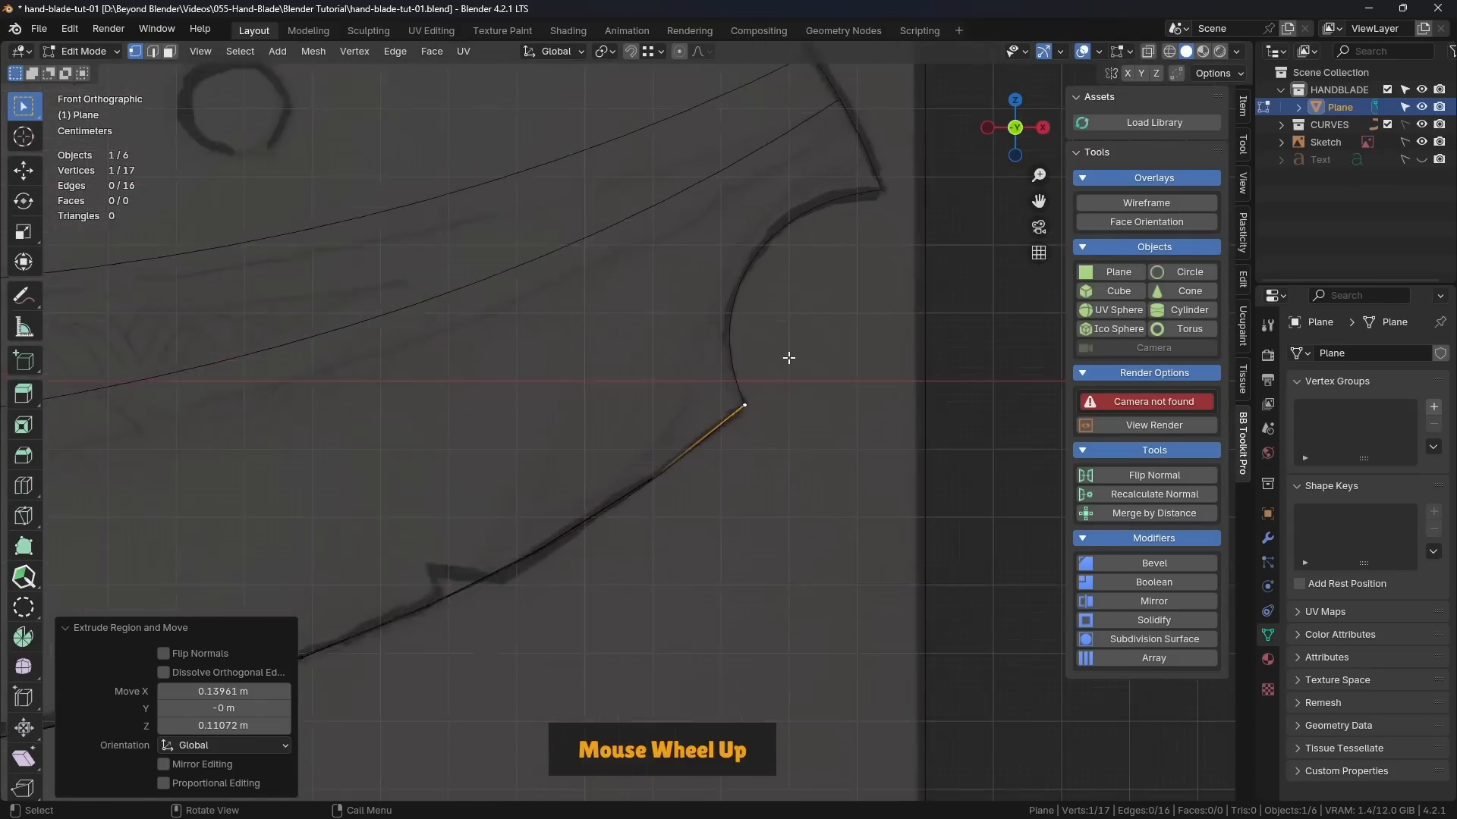
key("e")
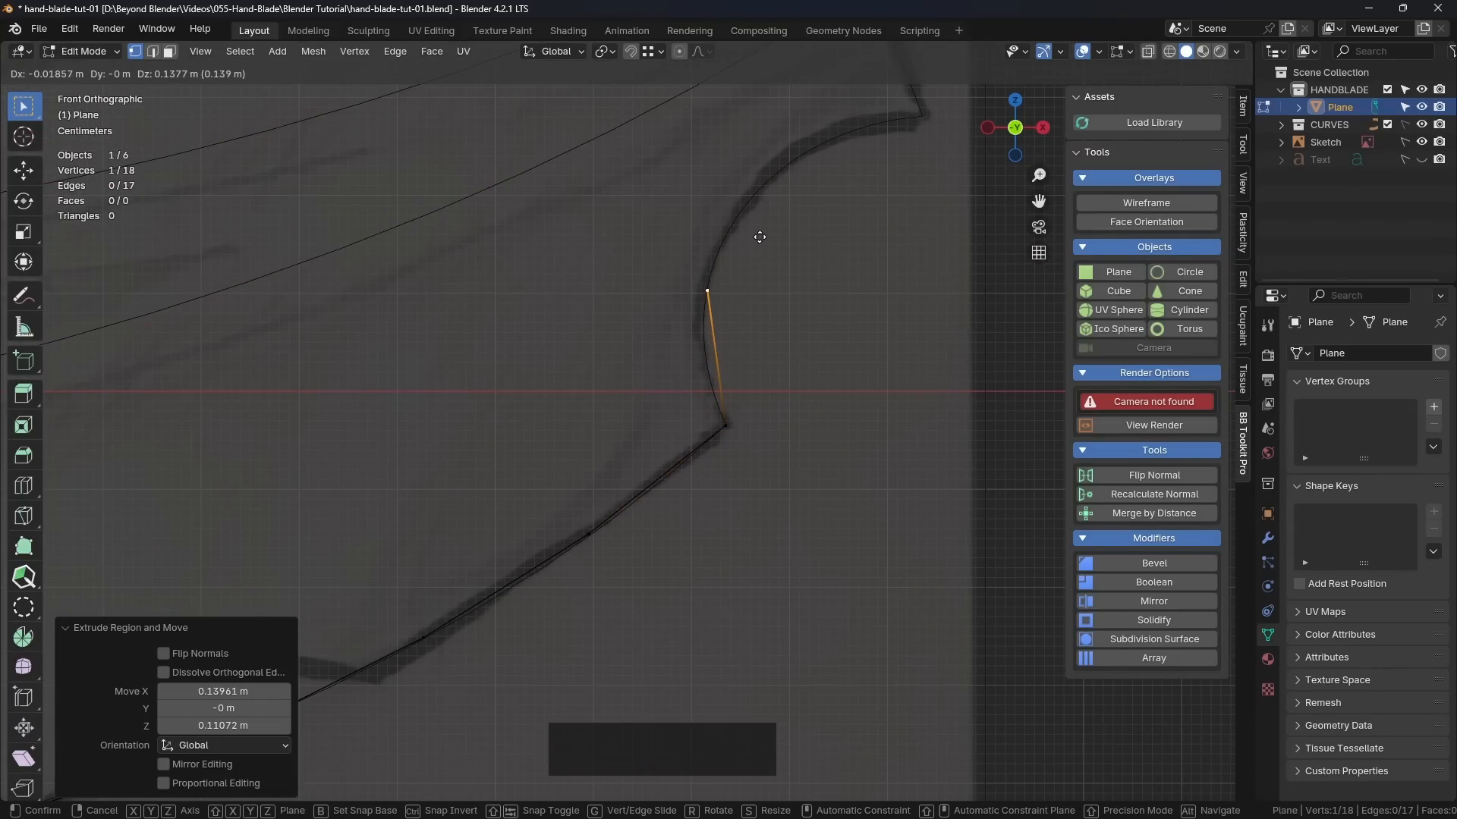
left_click(758, 237)
key("e")
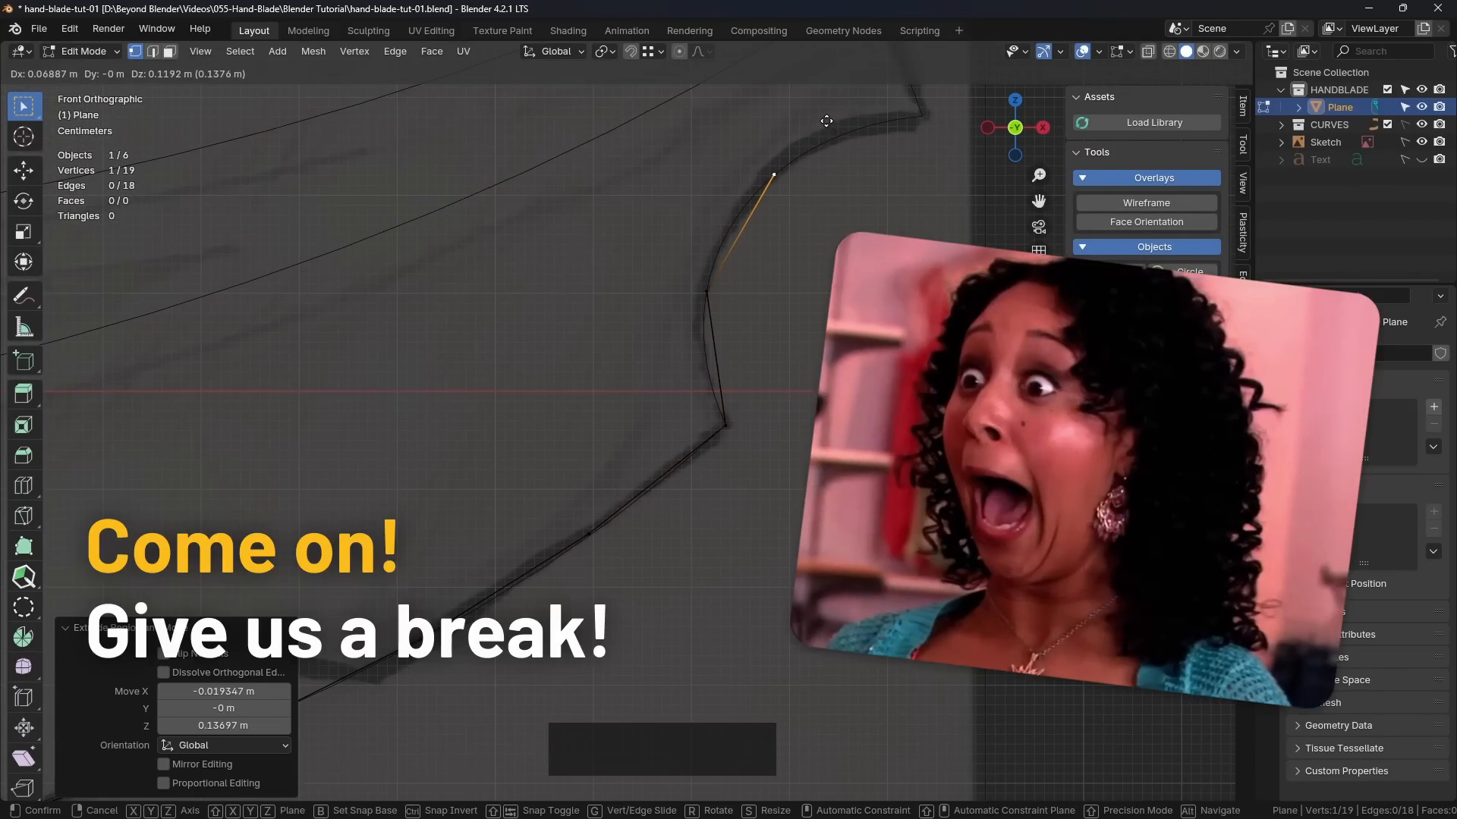
left_click(826, 121)
key("e")
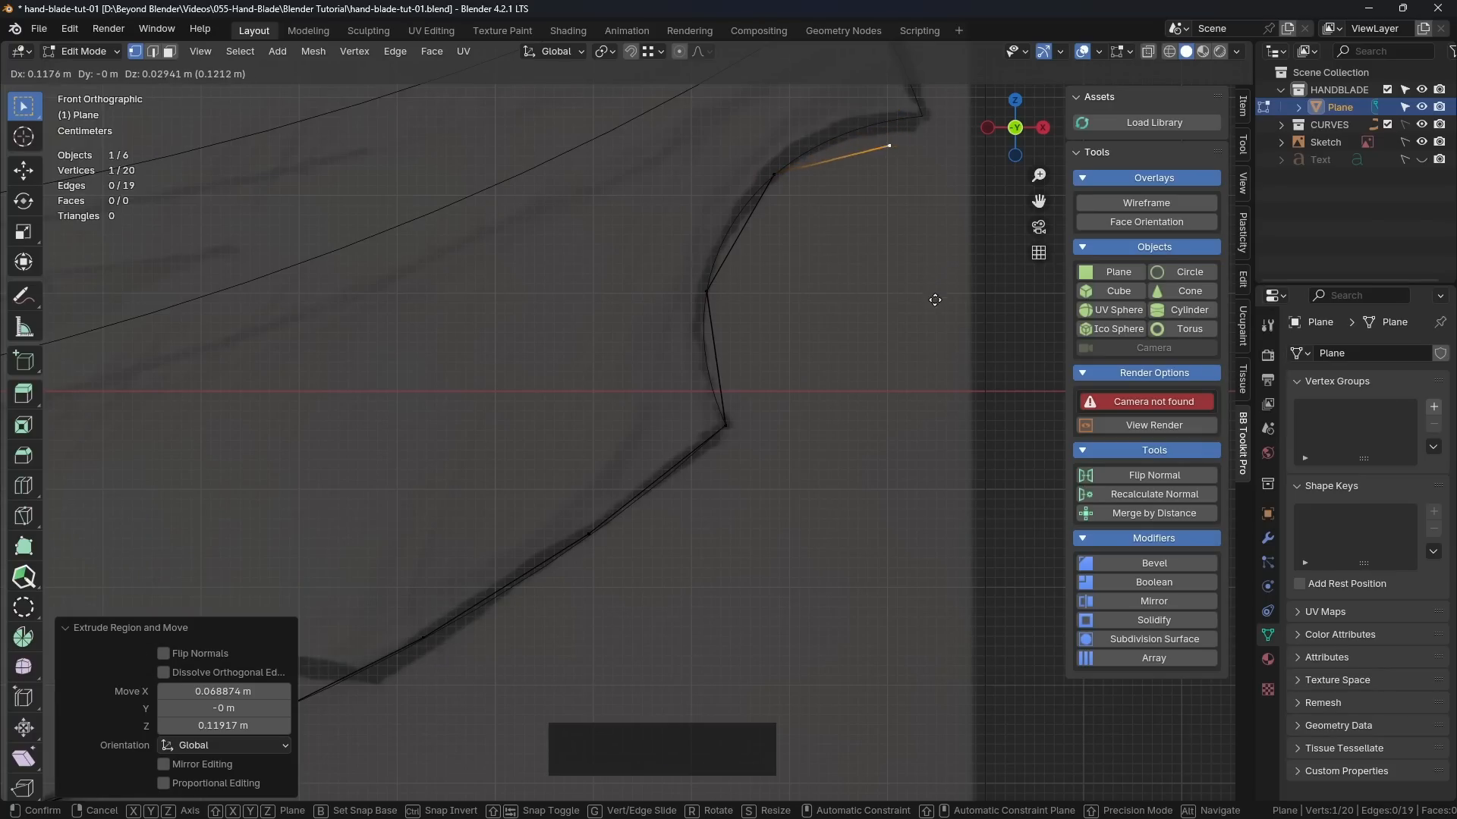
left_click(919, 116, "ctrl")
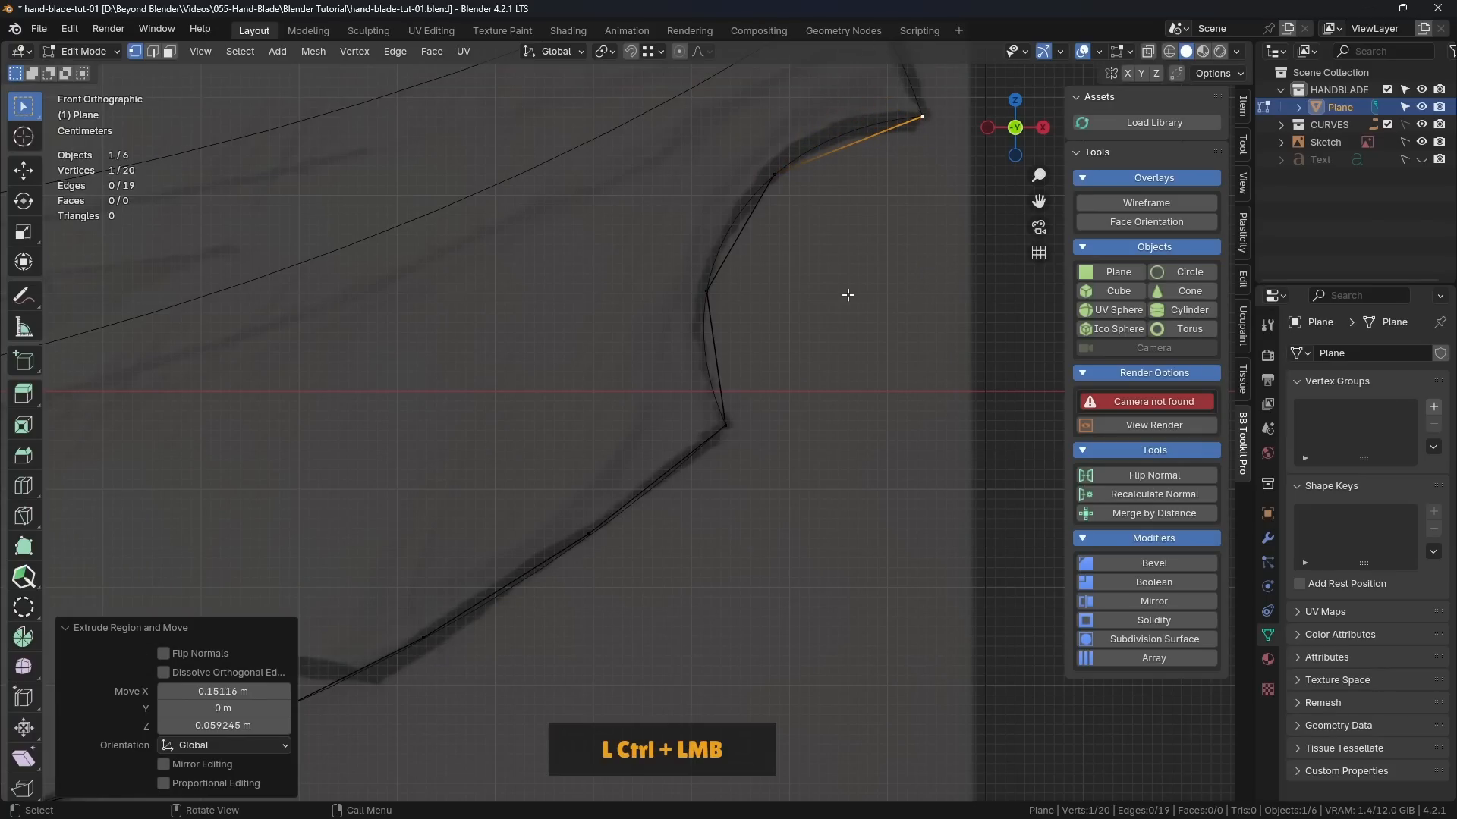
scroll(797, 394, "down", 5)
key("Tab")
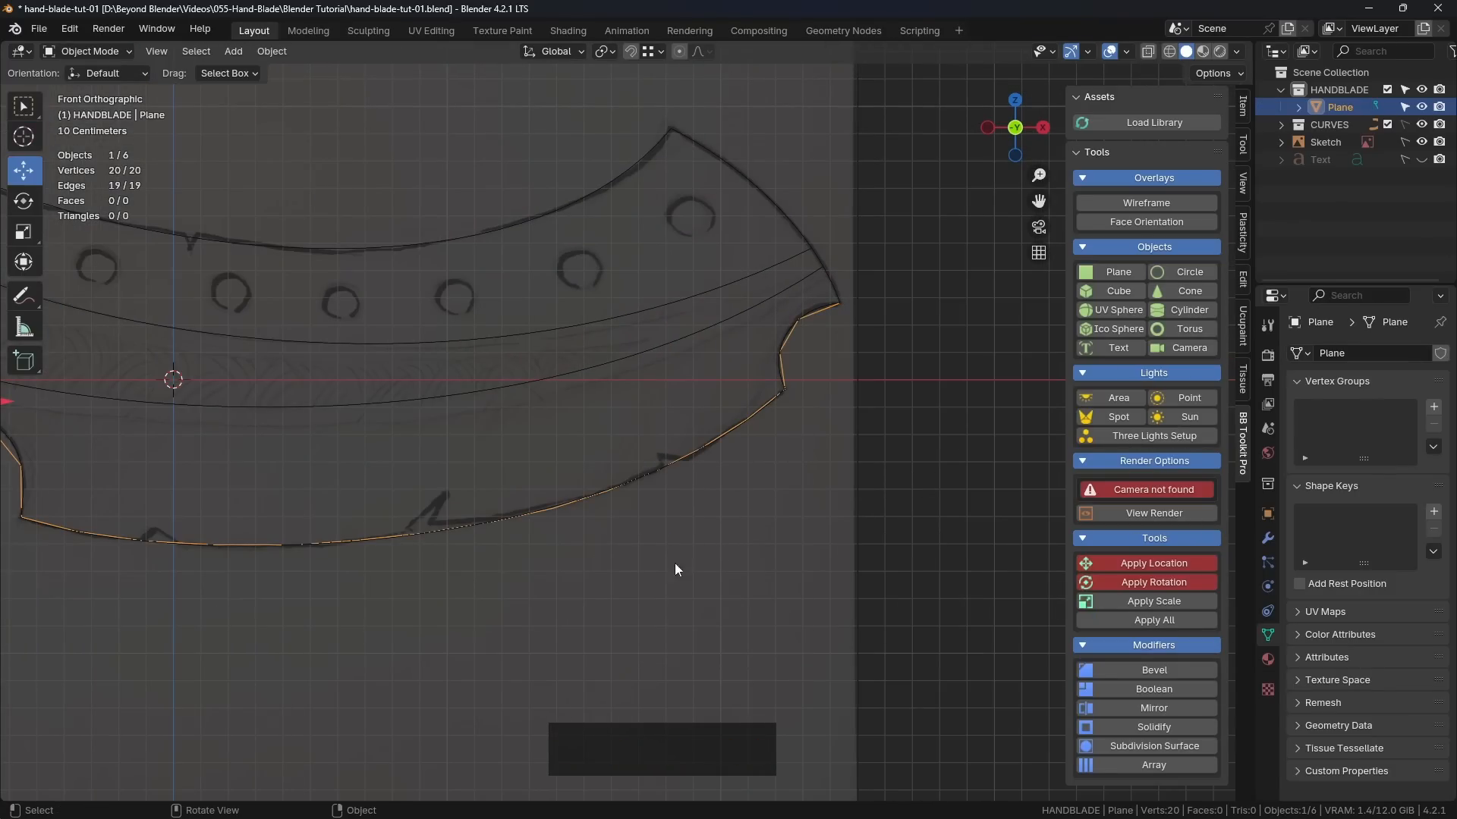
middle_click_drag(657, 558, 793, 535, "shift")
left_click(671, 504)
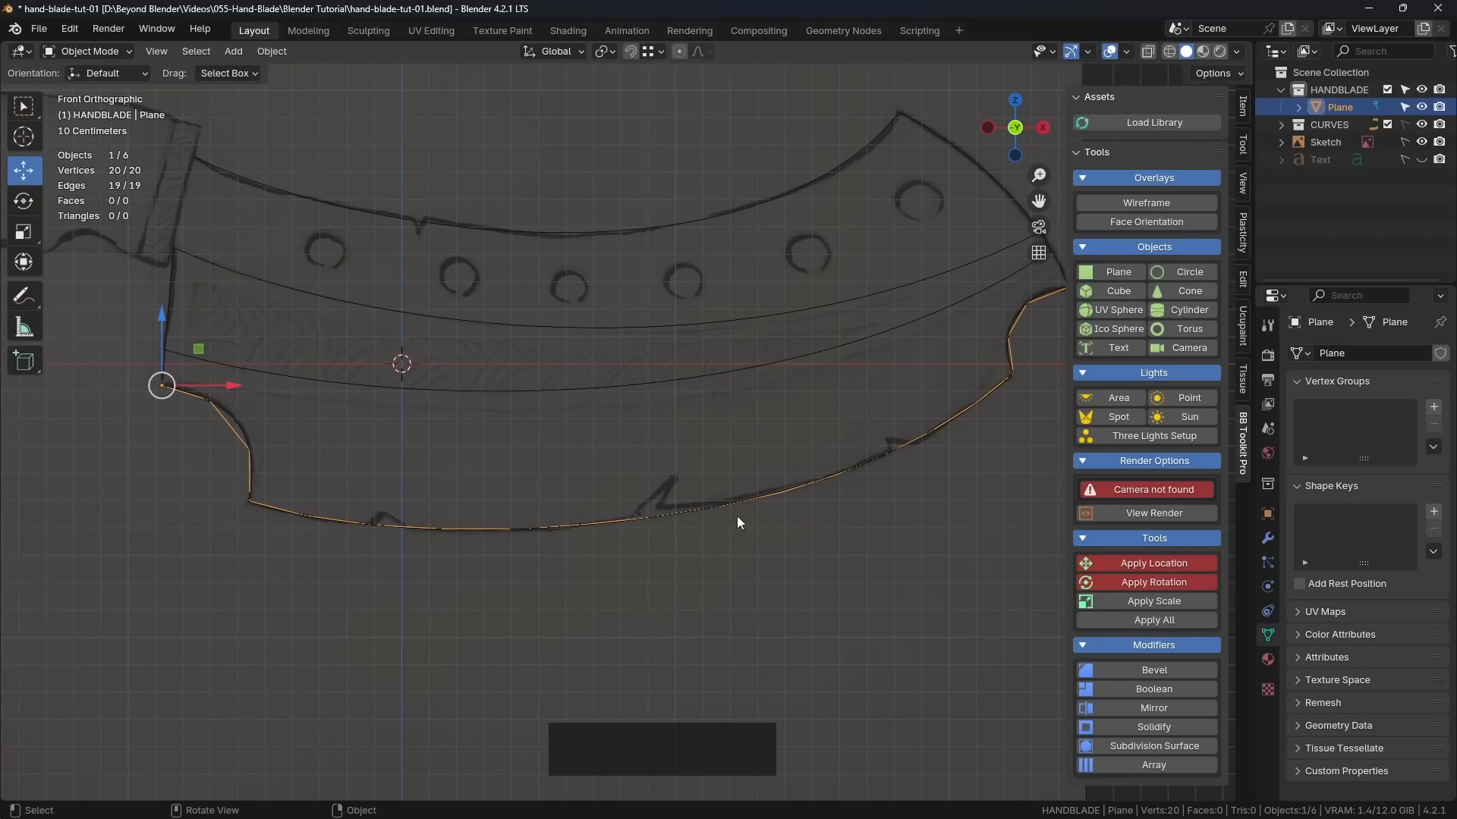
mouse_move(729, 490)
middle_mouse_down()
mouse_move(673, 481)
mouse_move(748, 511)
middle_mouse_up()
middle_click_drag(737, 471, 754, 507, "shift")
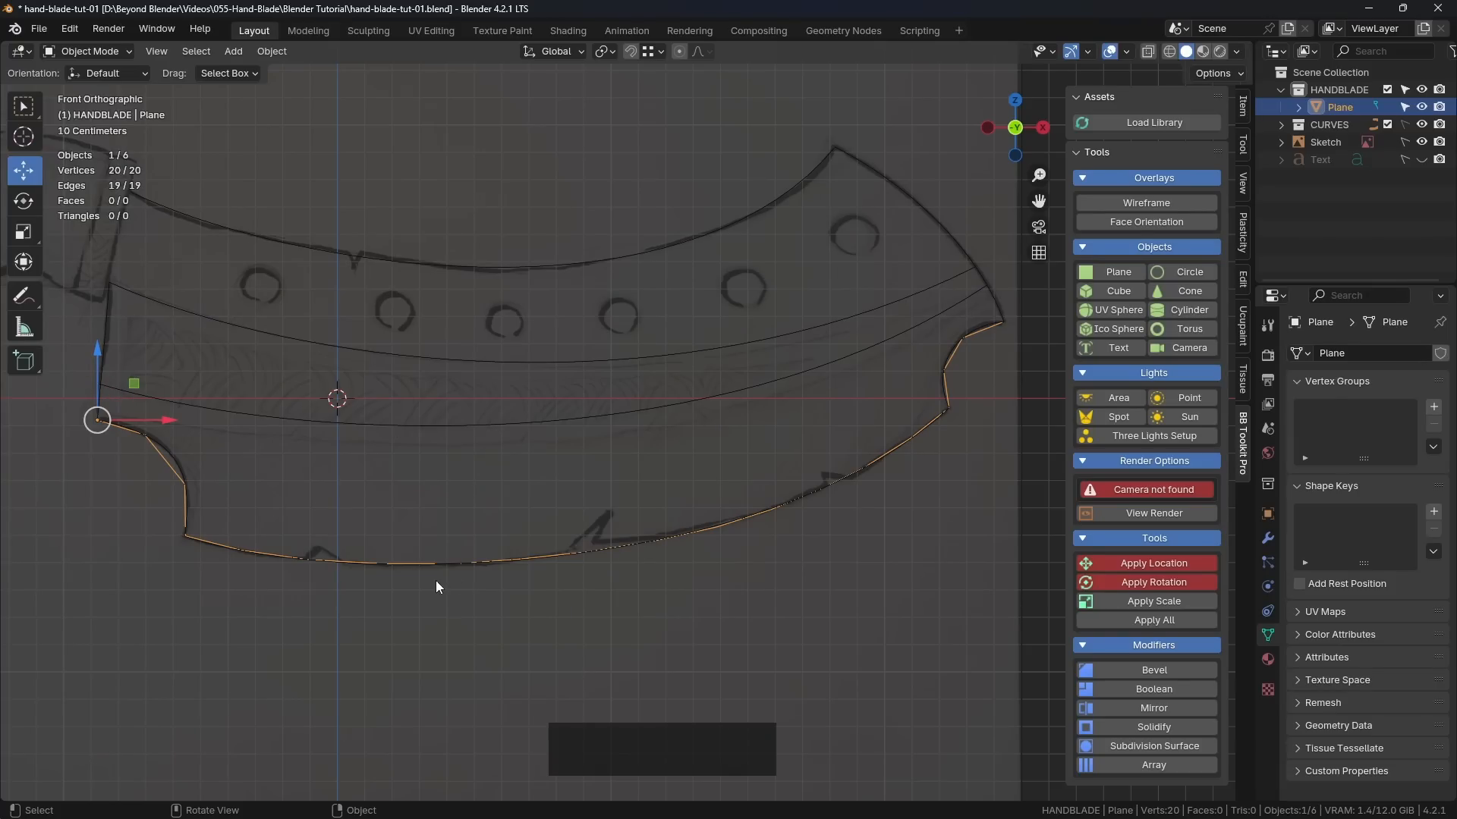
Step: In Edit Mode, select the whole chain of vertices from the outline's left end to the upper corner of the right notch
key("Tab")
left_click(367, 550)
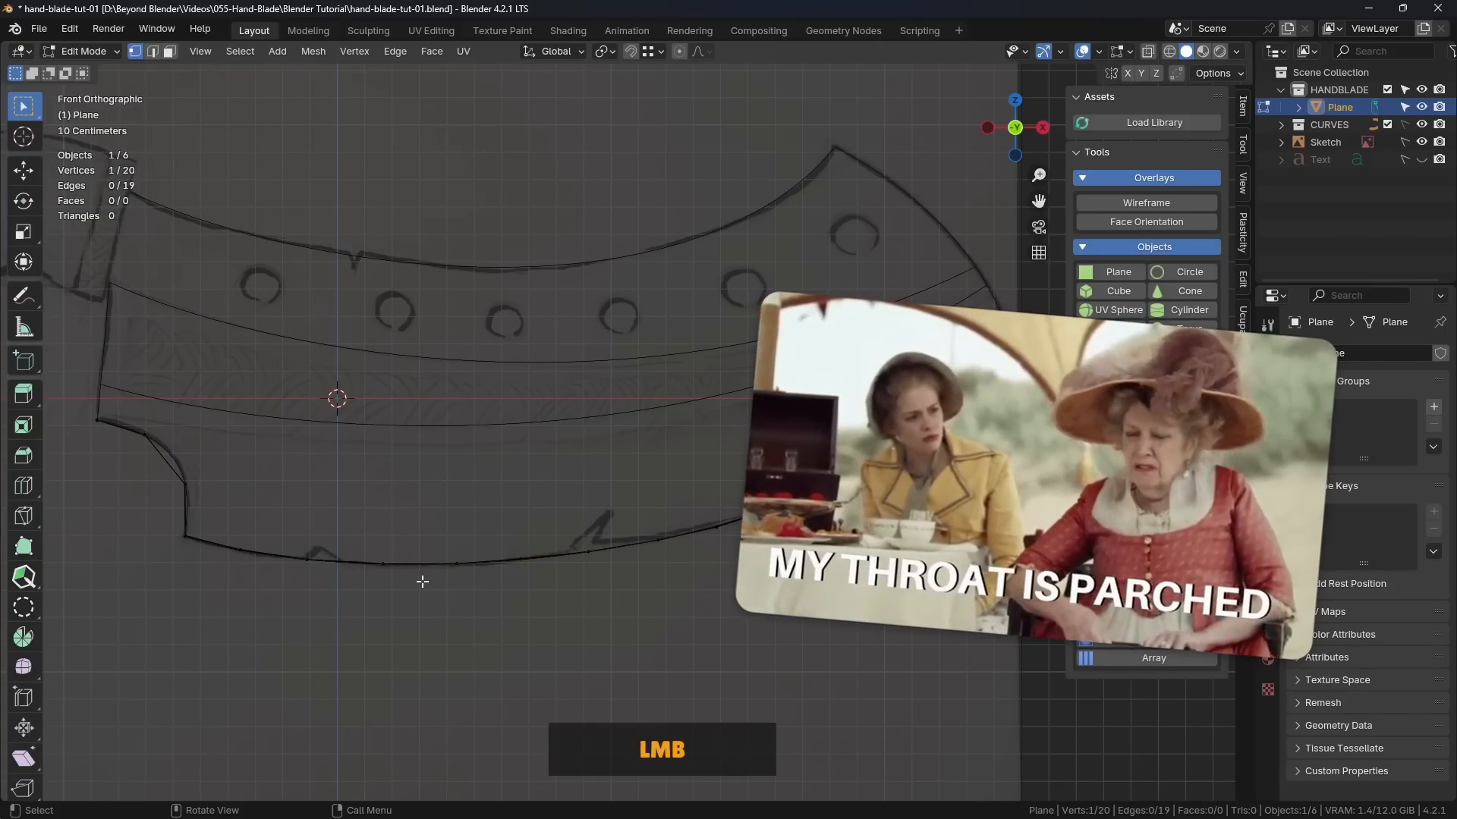
middle_click_drag(182, 578, 211, 553, "shift")
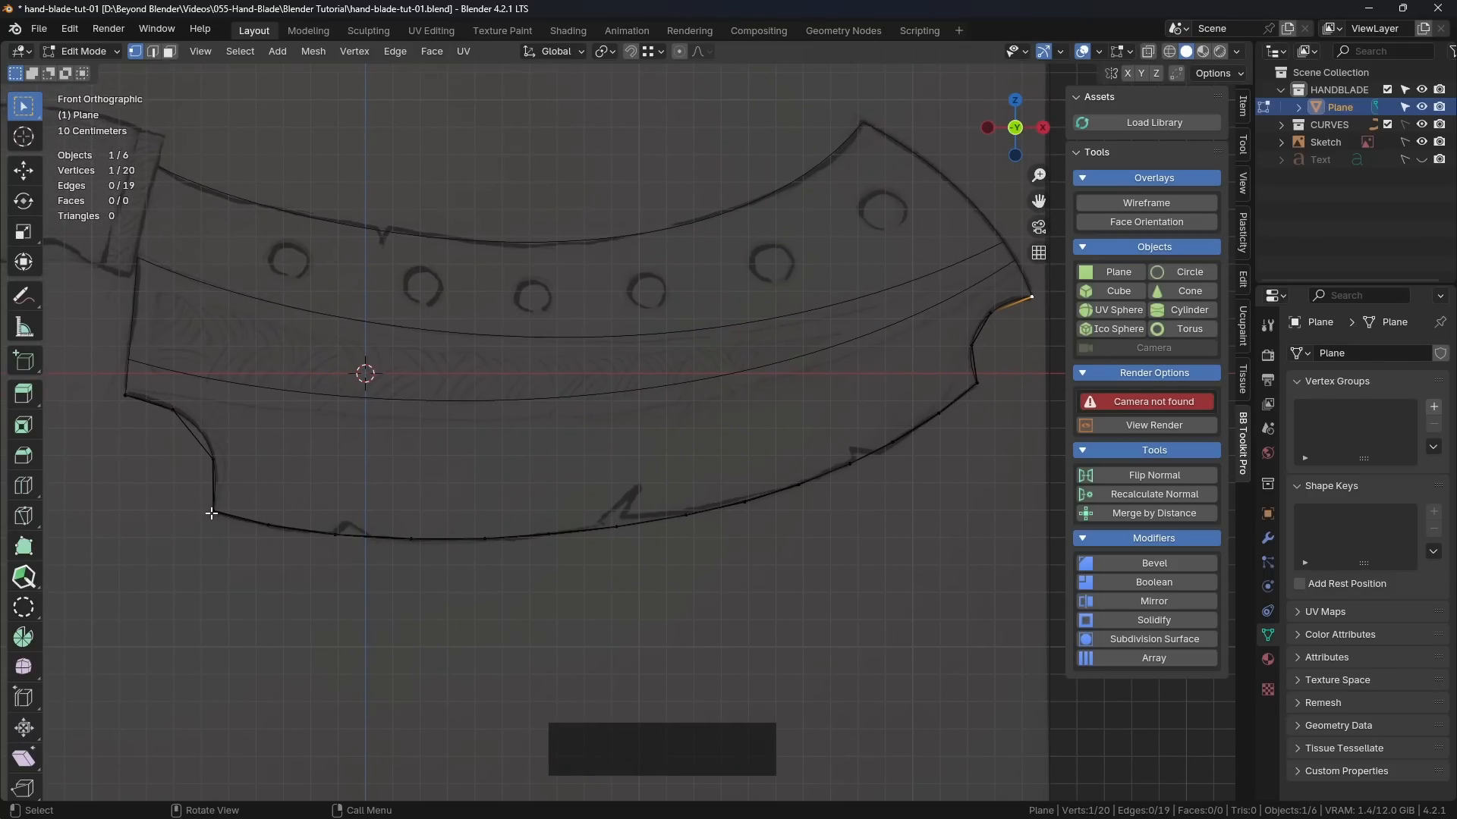
left_click(1025, 326, "ctrl")
Step: Extrude the selected chain inward, scale it to about 0.8 and move it up about 0.44 m toward the lower inner guide curve
key("e")
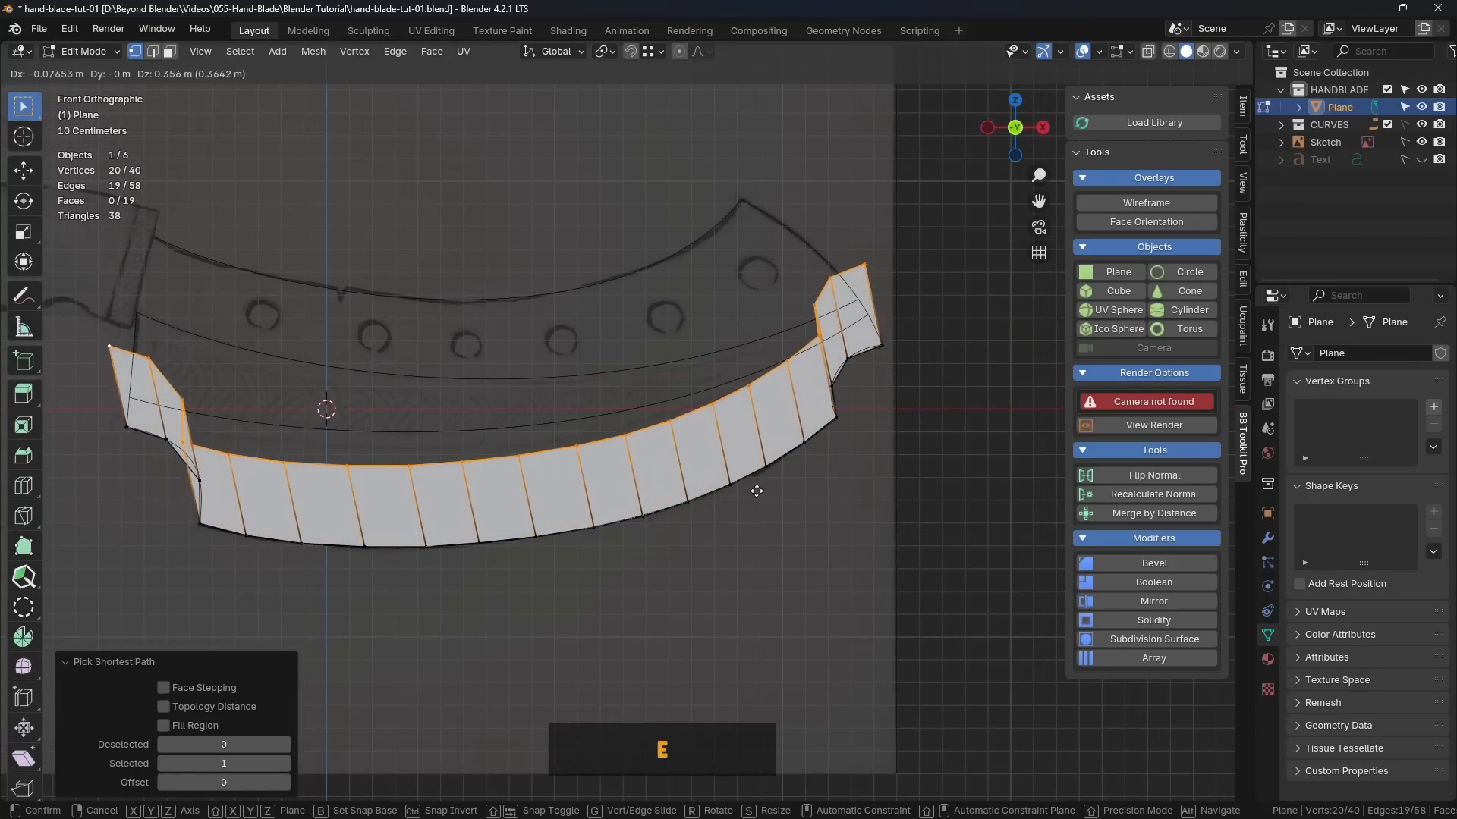
key("s")
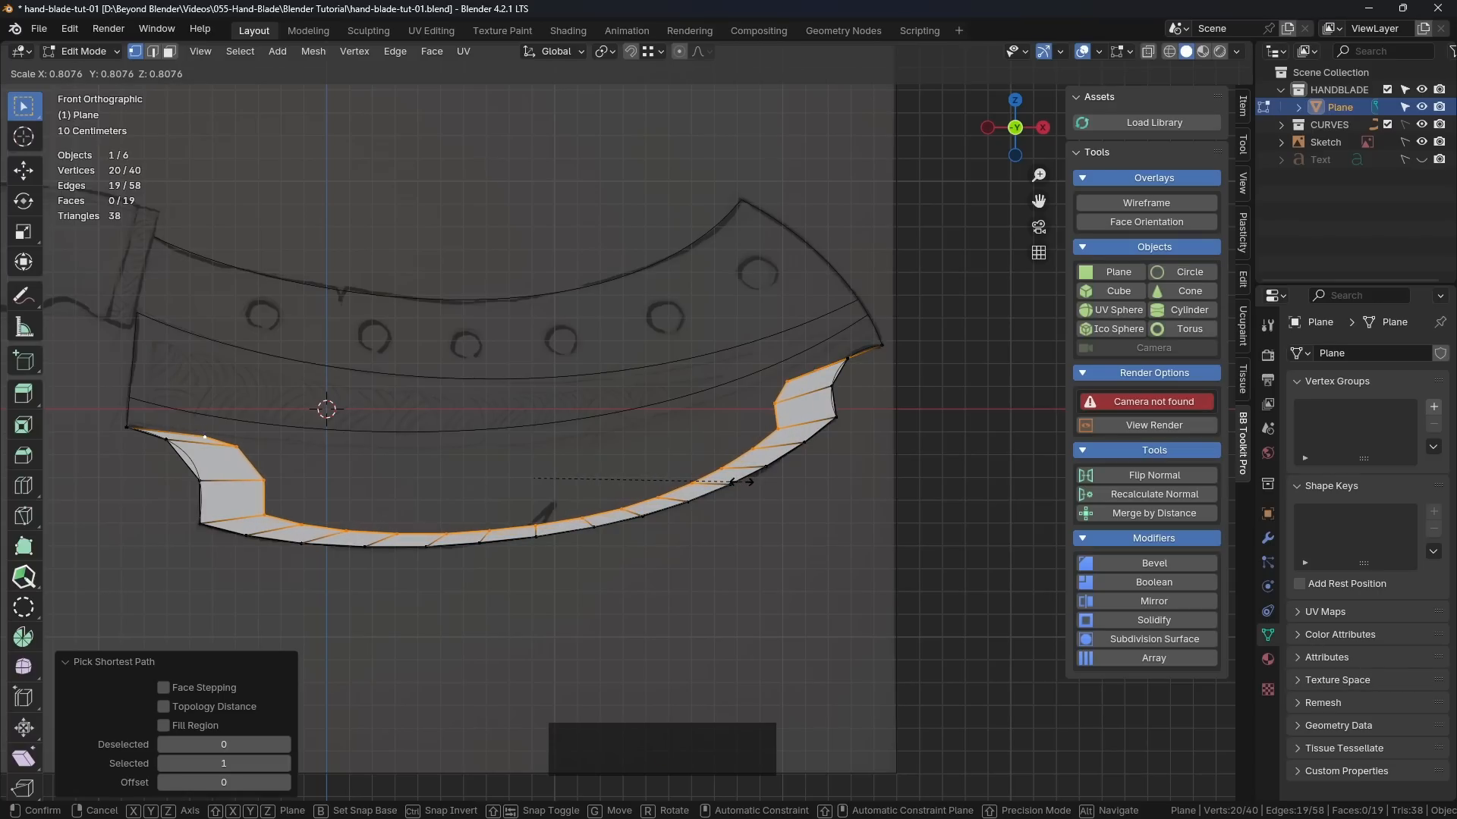
left_click(740, 481)
key("g")
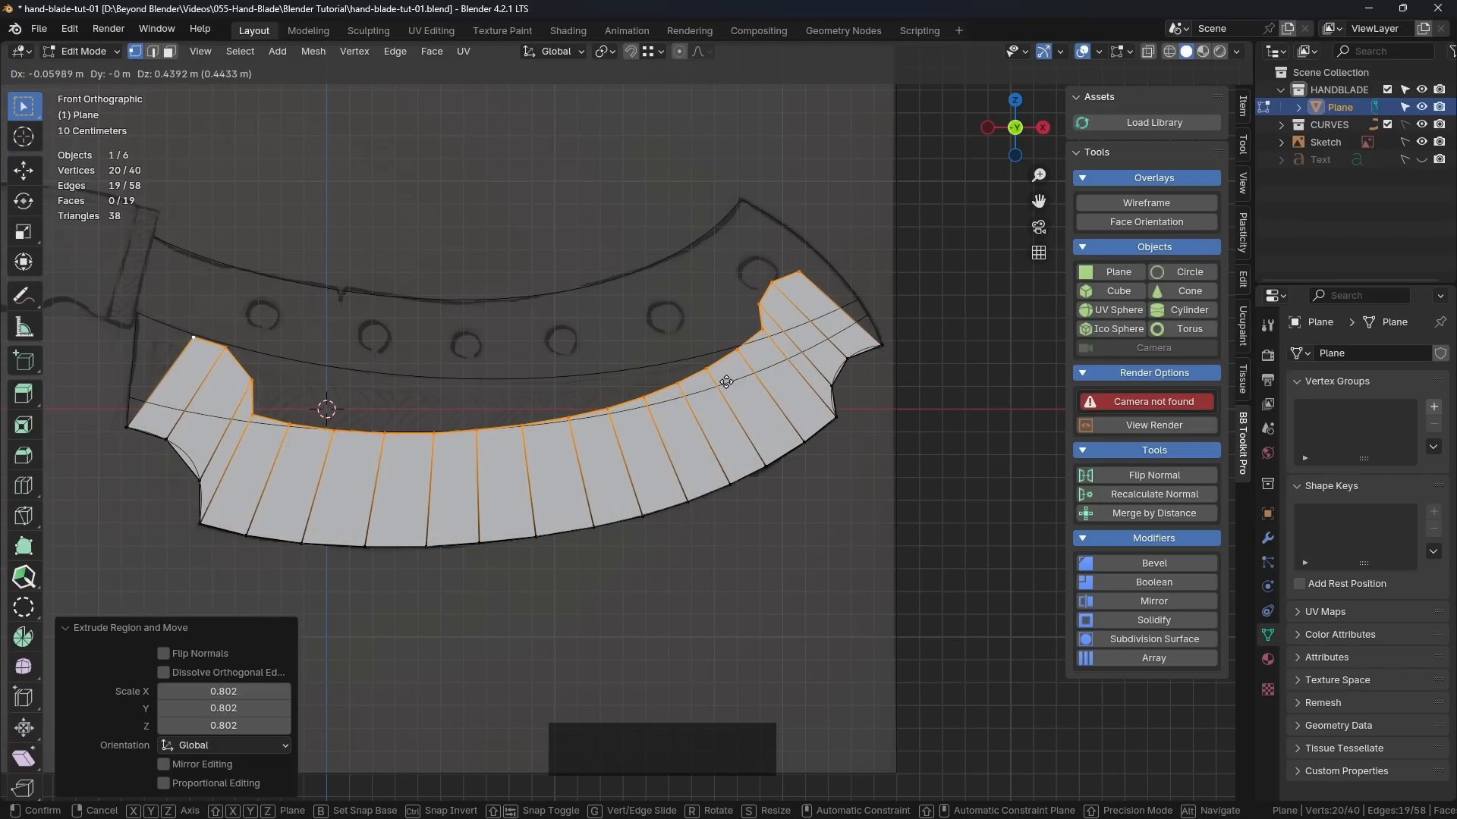
left_click(726, 381)
Step: Switch to the Tweak selection tool and nudge two neighbouring vertices of the blade's bottom edge onto the guide curve
scroll(726, 387, "up", 5)
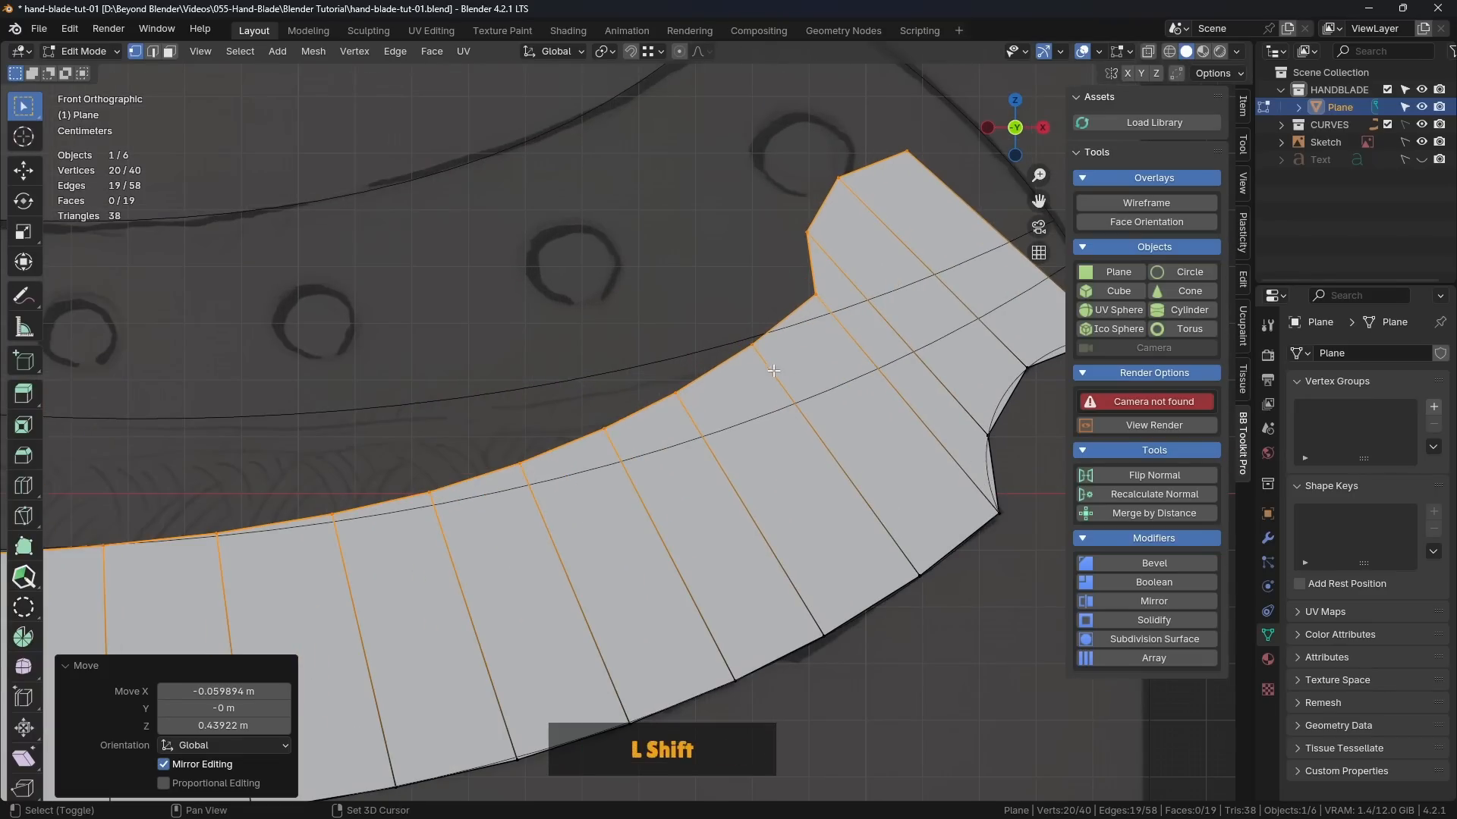
scroll(724, 498, "down", 1)
middle_click_drag(518, 731, 635, 502, "shift")
scroll(634, 502, "up", 5)
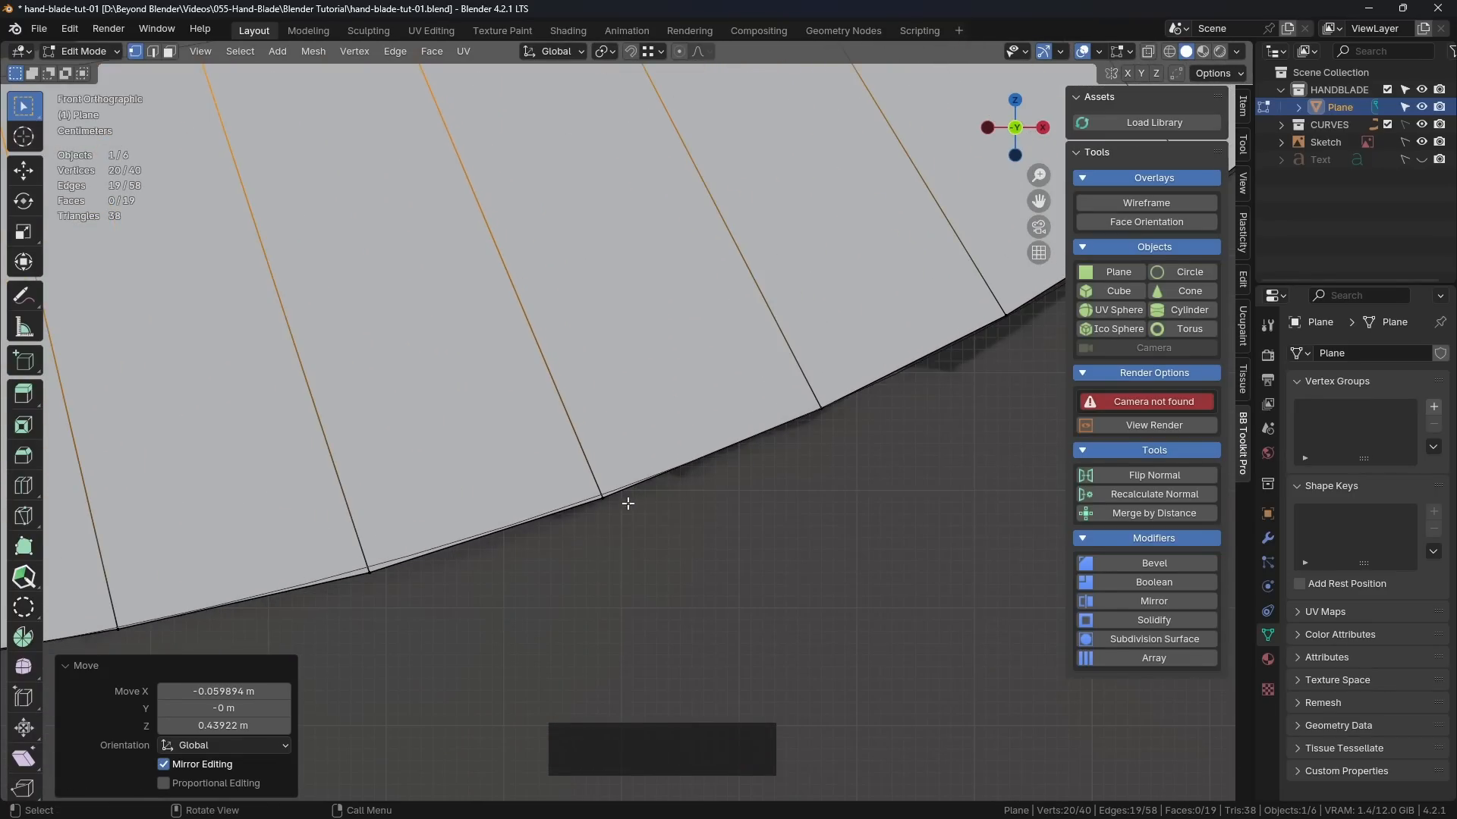
middle_click_drag(501, 534, 715, 479, "shift")
left_click(586, 517)
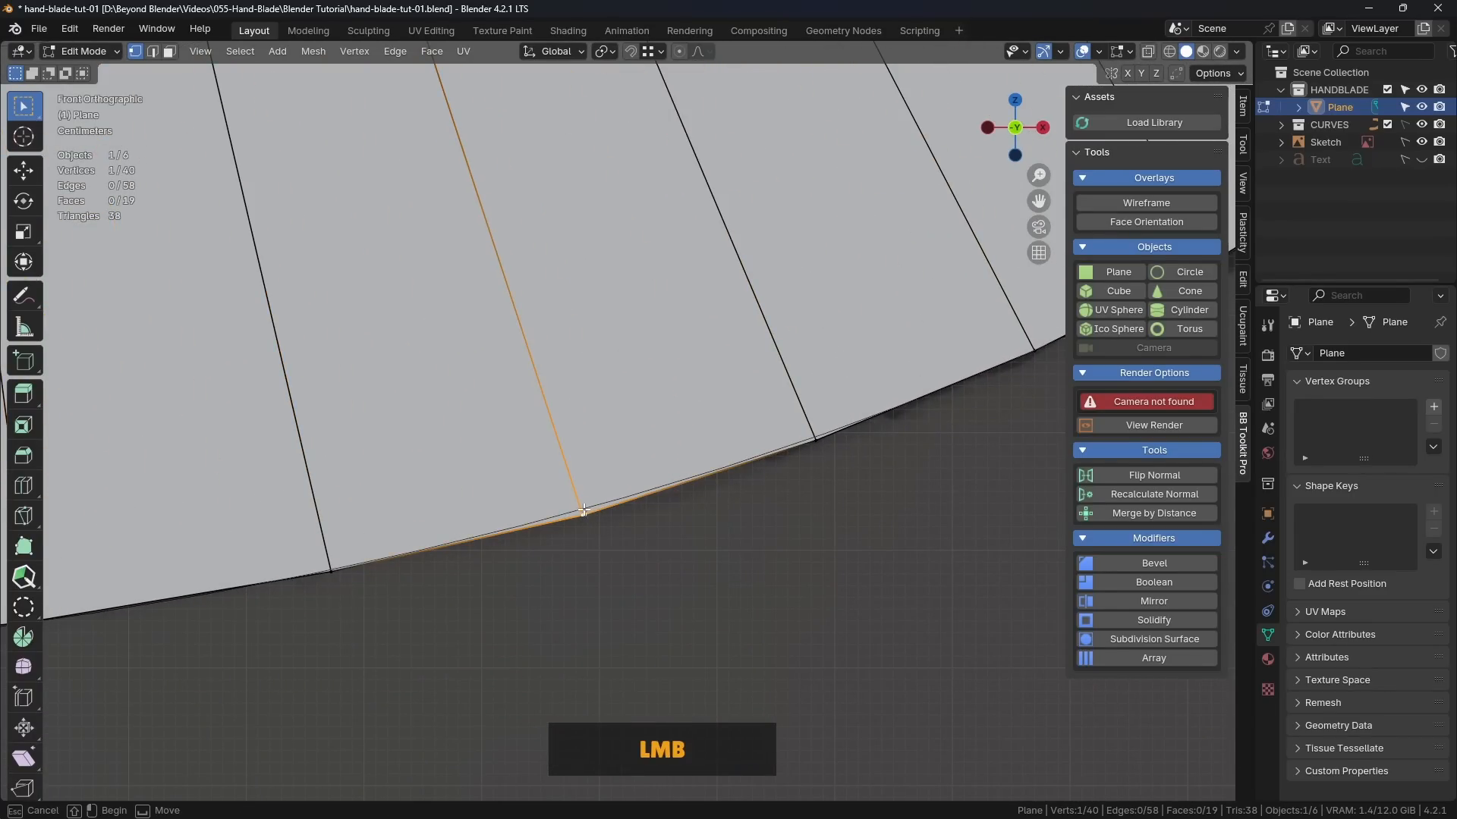
left_click_drag(23, 110, 134, 125)
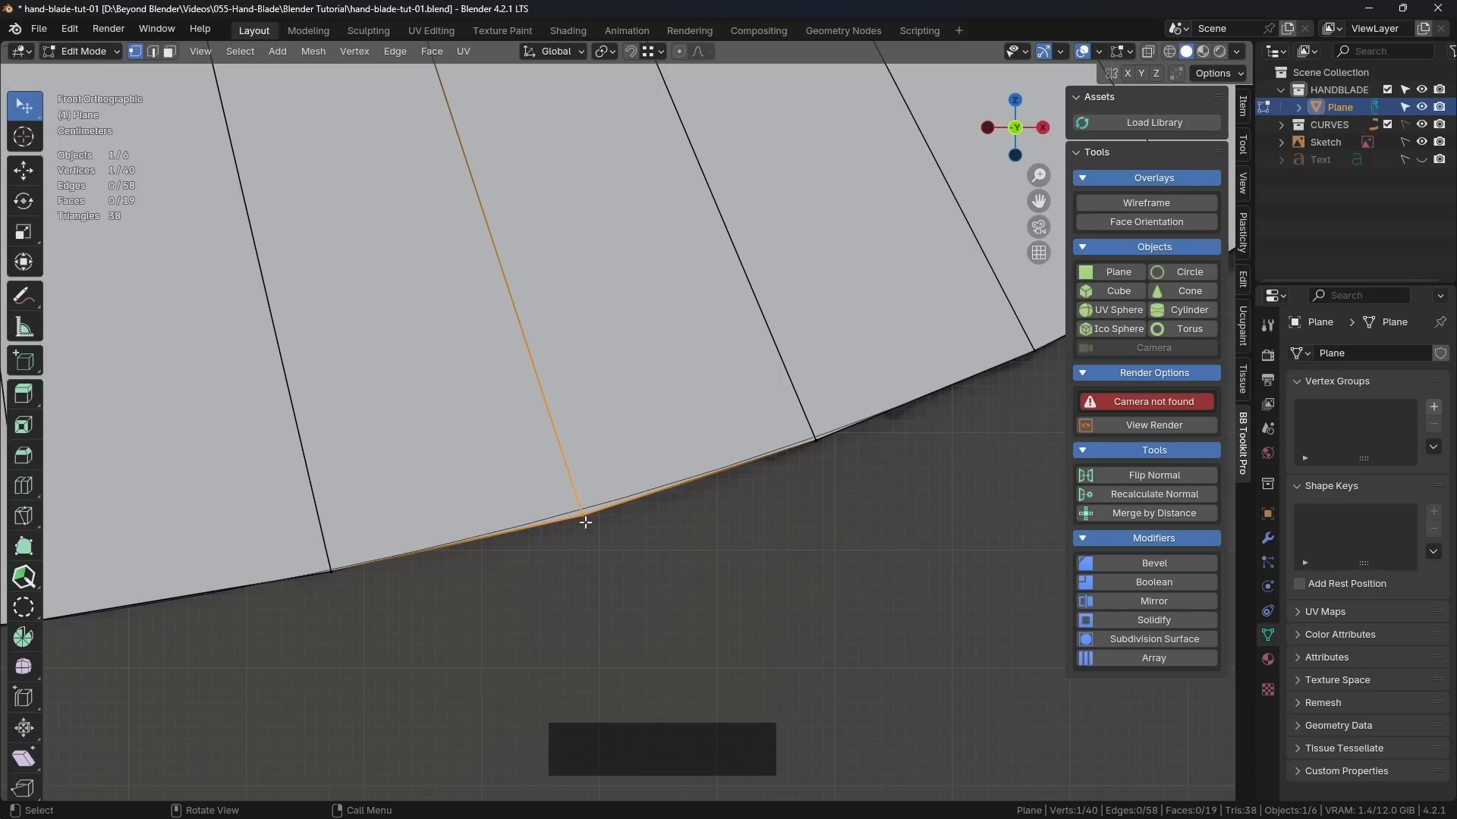
left_click(602, 557)
left_click_drag(583, 517, 580, 510)
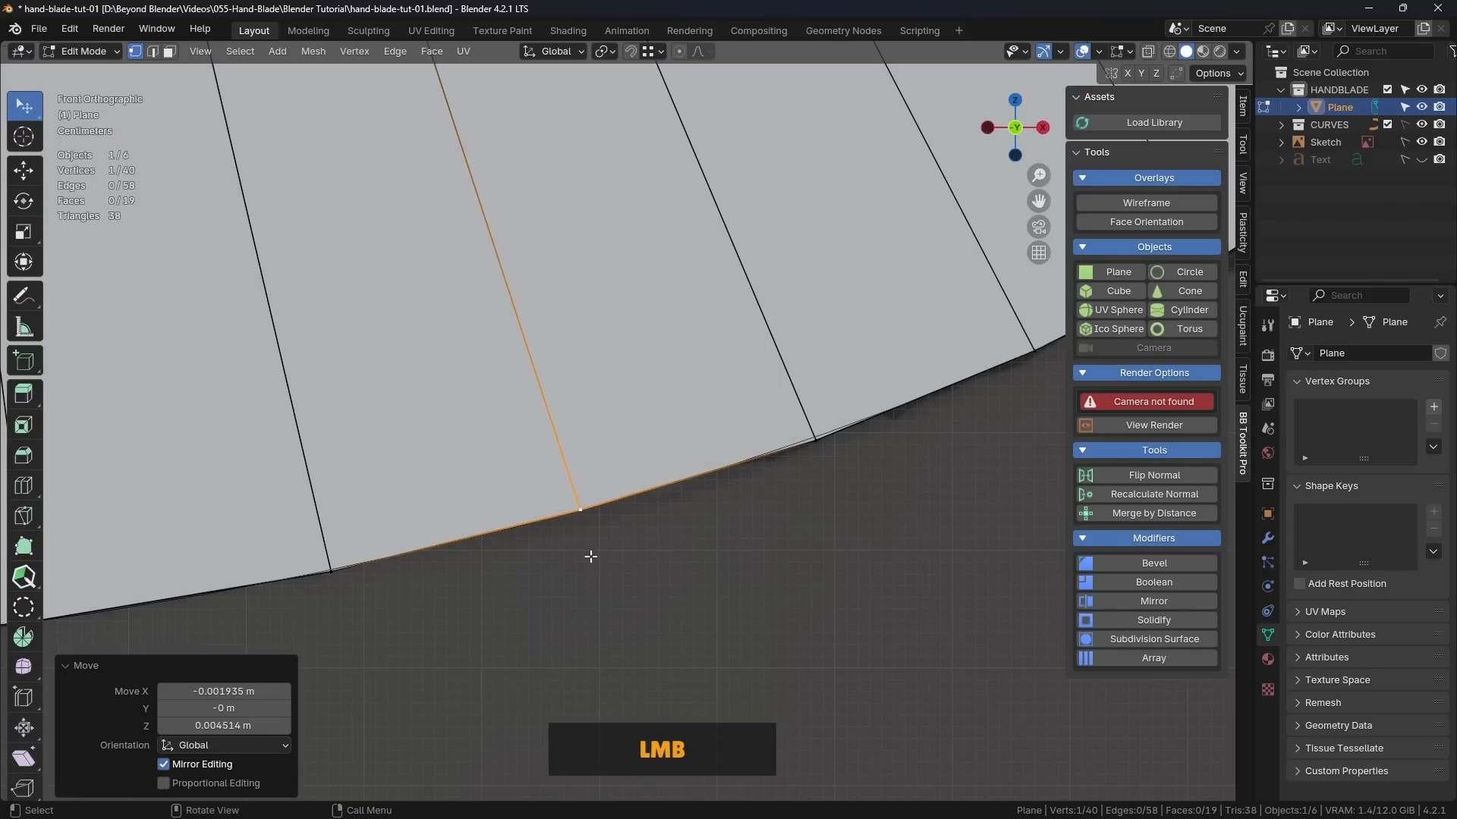
left_click_drag(818, 441, 814, 436)
scroll(814, 436, "down", 3)
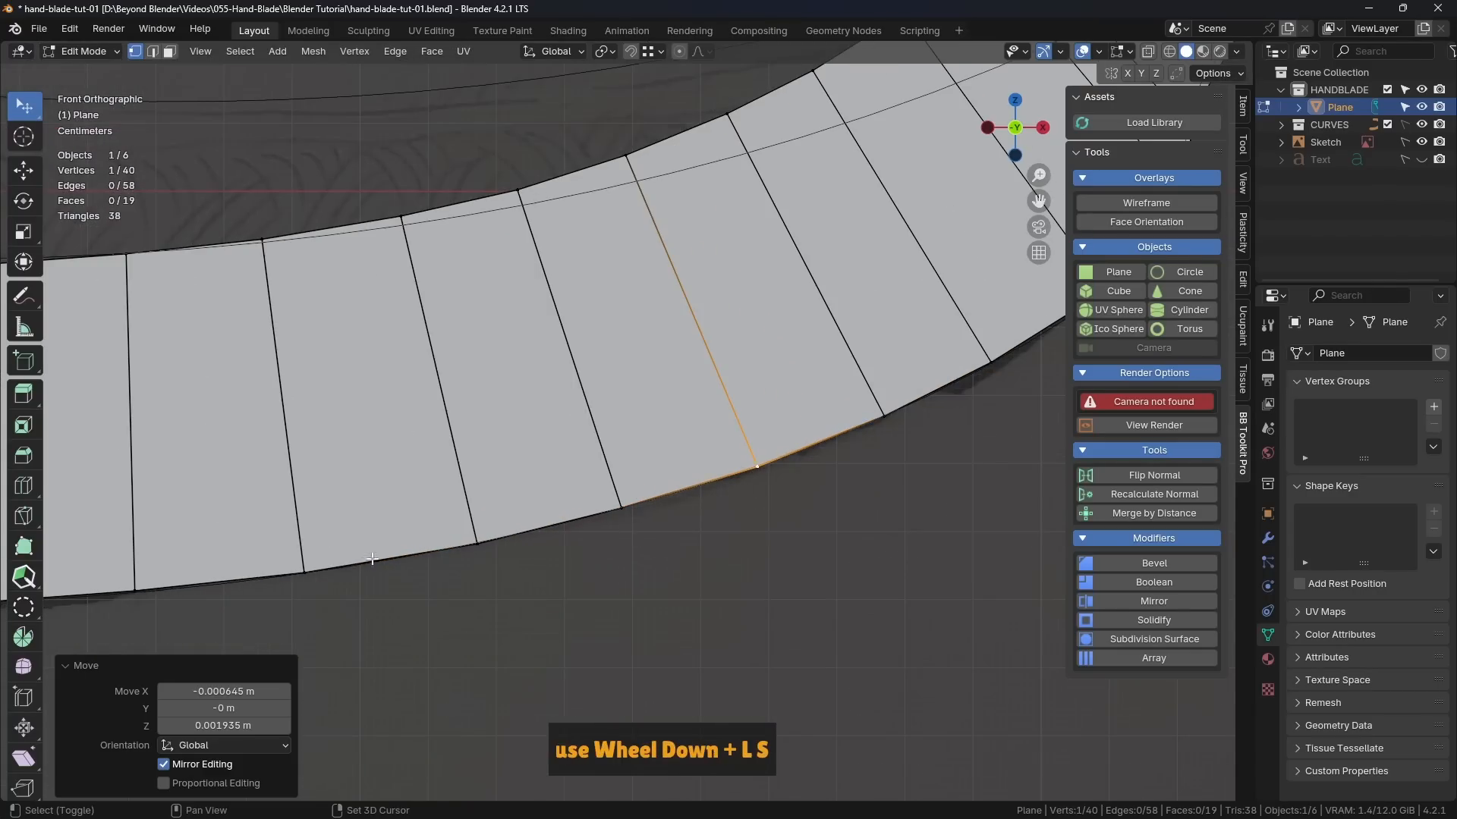
Step: Check the remaining bottom edge vertices against the guide curve as far as the lower corner of the left notch
middle_click_drag(357, 455, 549, 491, "shift")
scroll(546, 501, "up", 4)
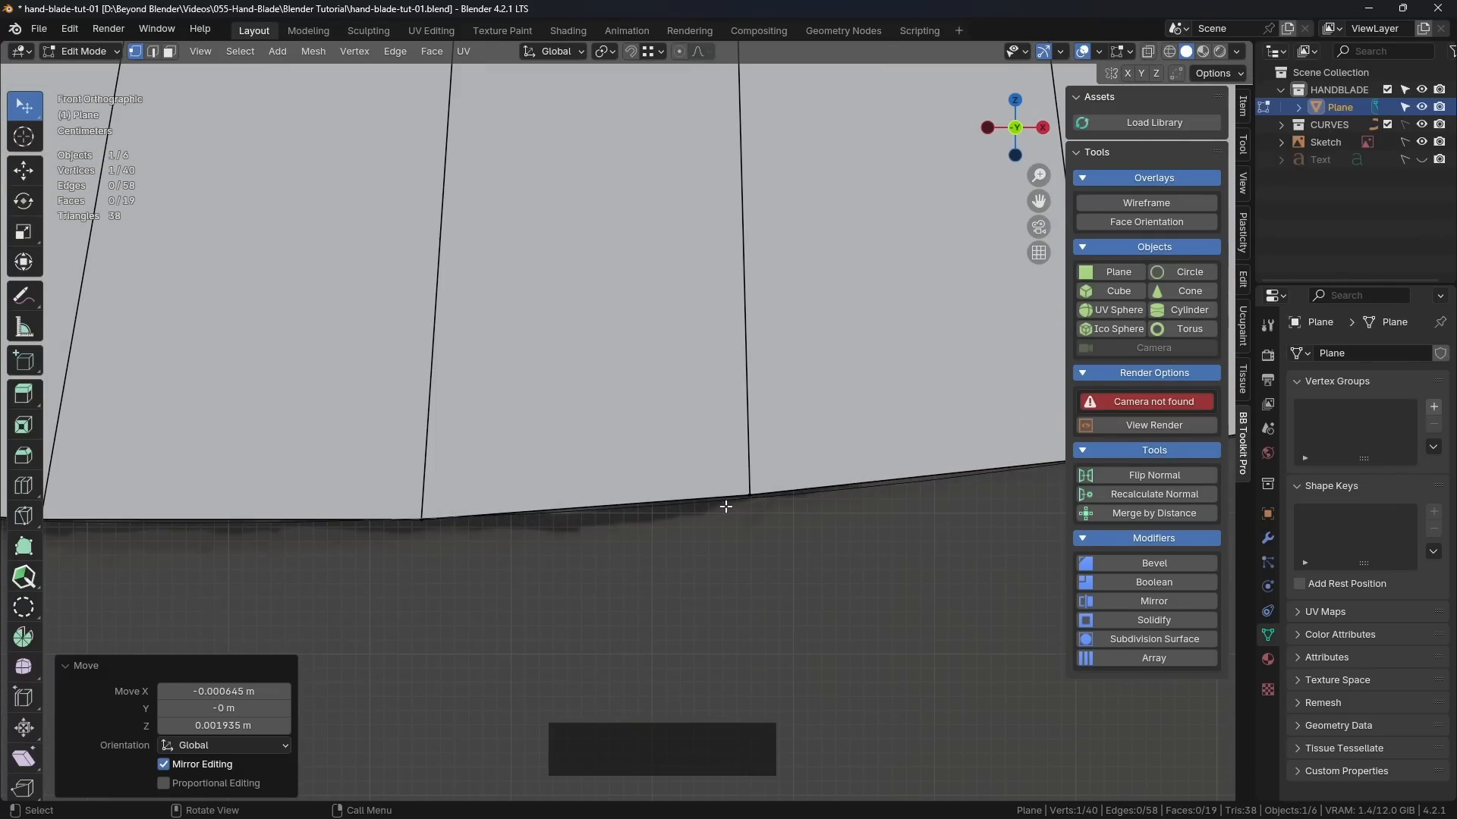
left_click(749, 495)
middle_click_drag(499, 540, 536, 497, "shift")
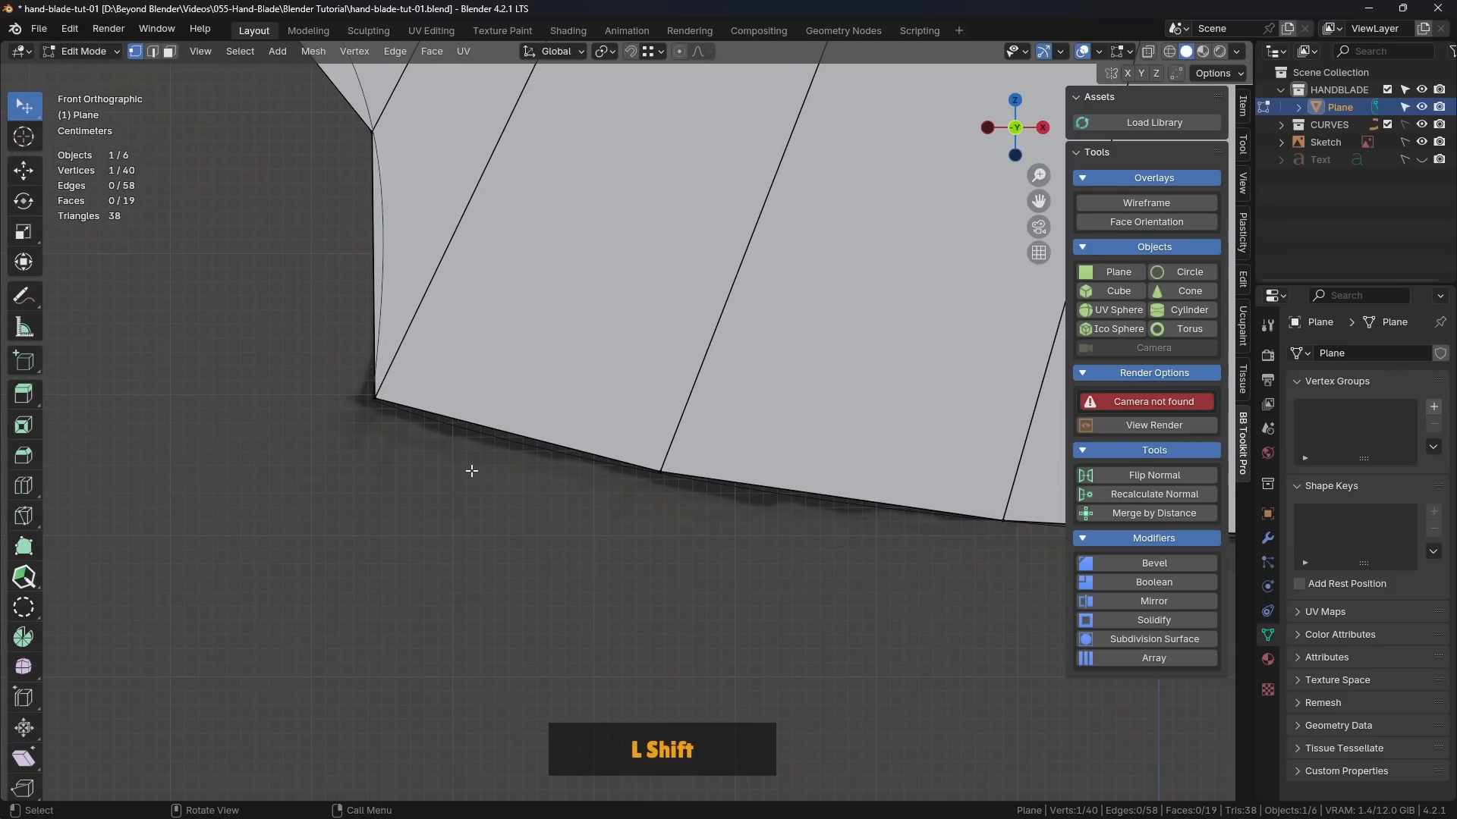
left_click(369, 410)
scroll(390, 407, "down", 4)
middle_click_drag(390, 407, 318, 549, "shift")
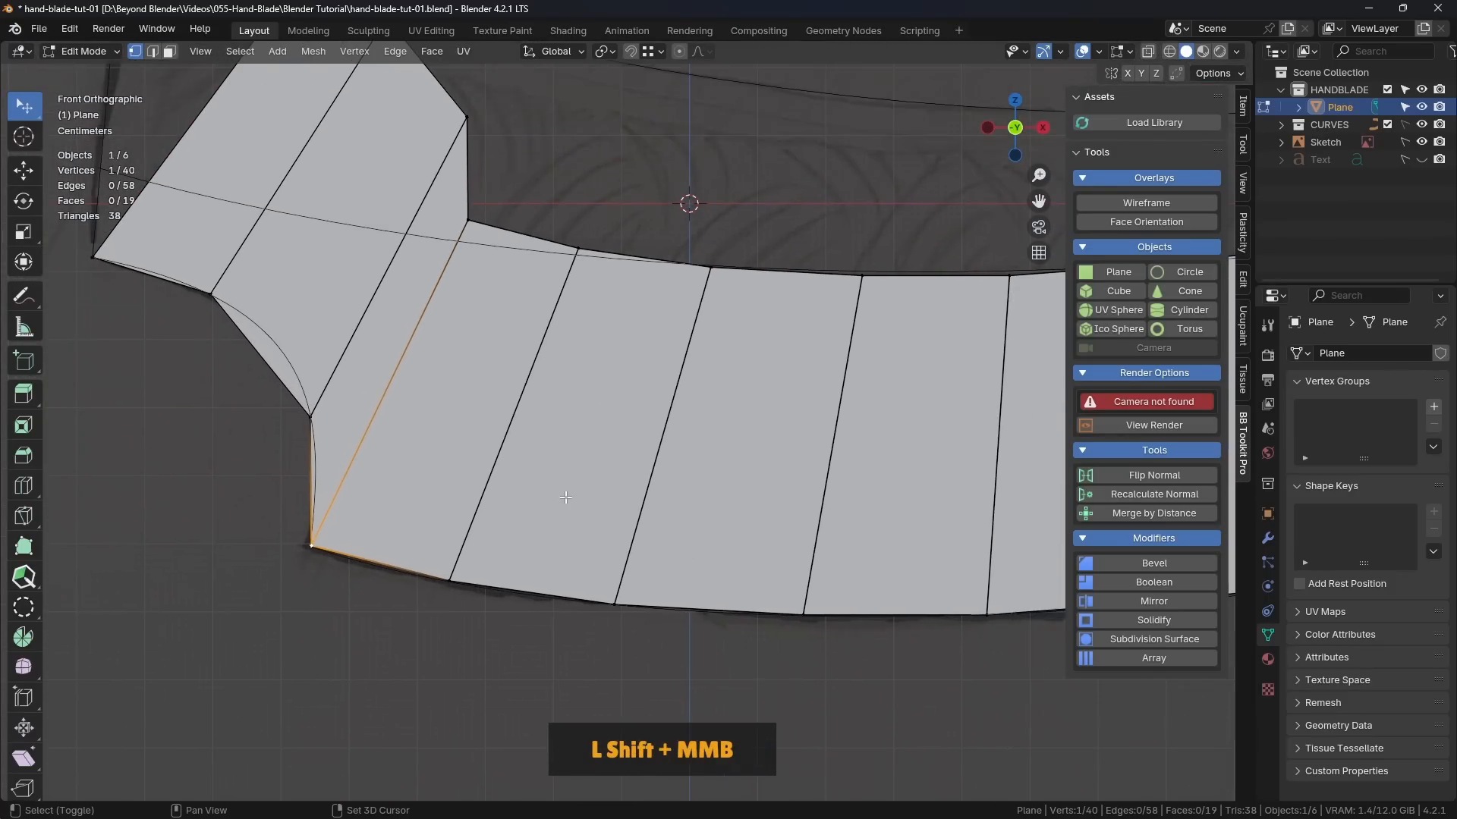
Step: Move the strip's upper vertices at the left notch onto the inner guide curve, placing the end vertex at the curve's left end
mouse_move(248, 319)
middle_mouse_down("shift")
mouse_move(210, 431)
mouse_move(535, 576)
mouse_move(632, 413)
middle_mouse_up("shift")
scroll(632, 413, "up", 2)
middle_click_drag(668, 494, 640, 300, "shift")
left_click(662, 219)
left_click_drag(662, 219, 384, 479)
middle_click_drag(788, 289, 632, 135, "shift")
left_click_drag(634, 111, 437, 385)
left_click_drag(750, 252, 726, 434)
left_click_drag(908, 442, 906, 453)
Step: Nudge three upper vertices of the strip, left of the blade's middle, onto the inner guide curve
middle_click_drag(1050, 515, 582, 346, "shift")
left_click_drag(630, 298, 627, 296)
left_click_drag(850, 308, 851, 300)
scroll(851, 301, "down", 3)
middle_click_drag(996, 378, 557, 403, "shift")
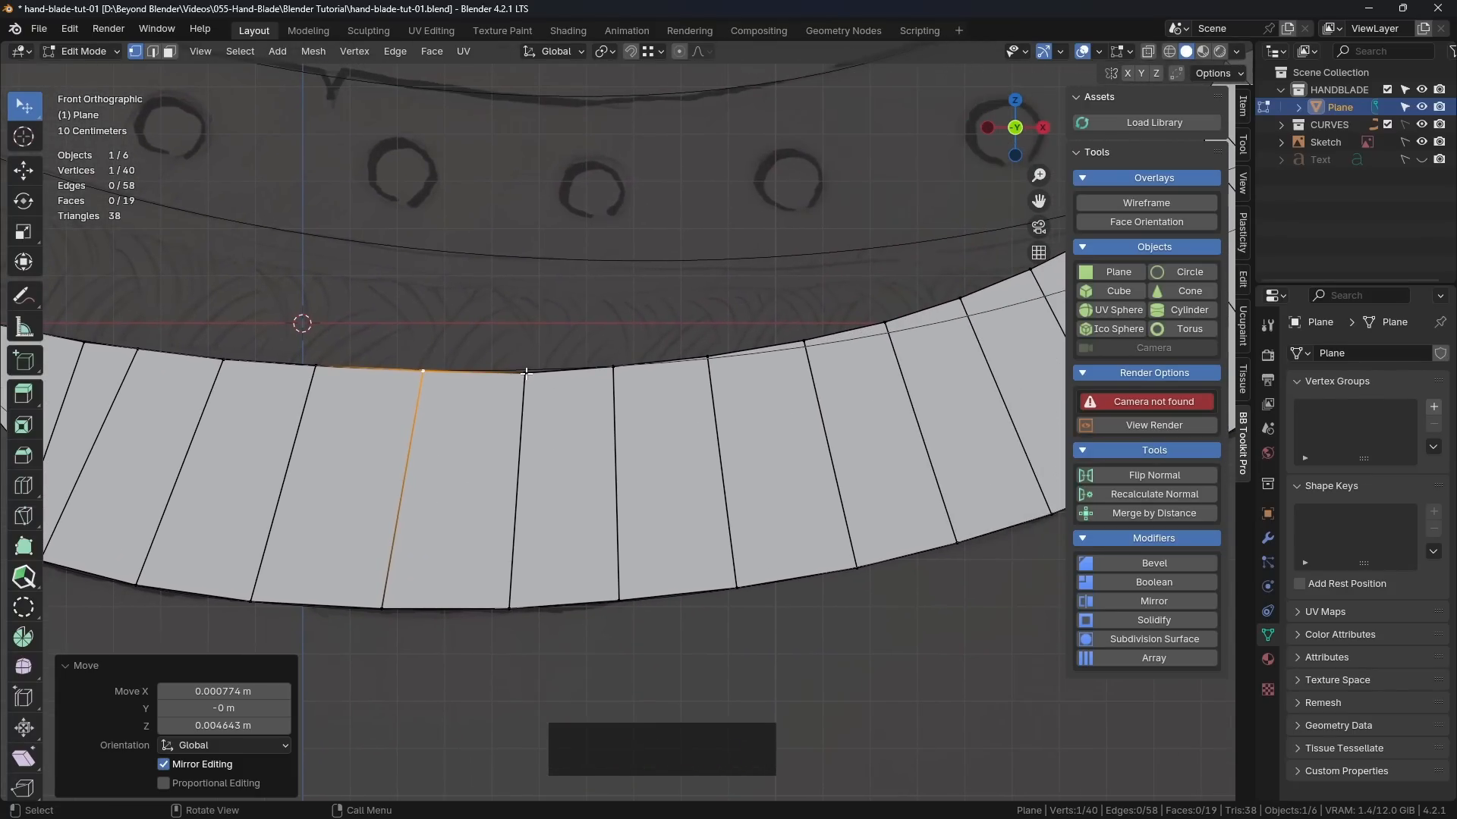
left_click_drag(526, 373, 521, 369)
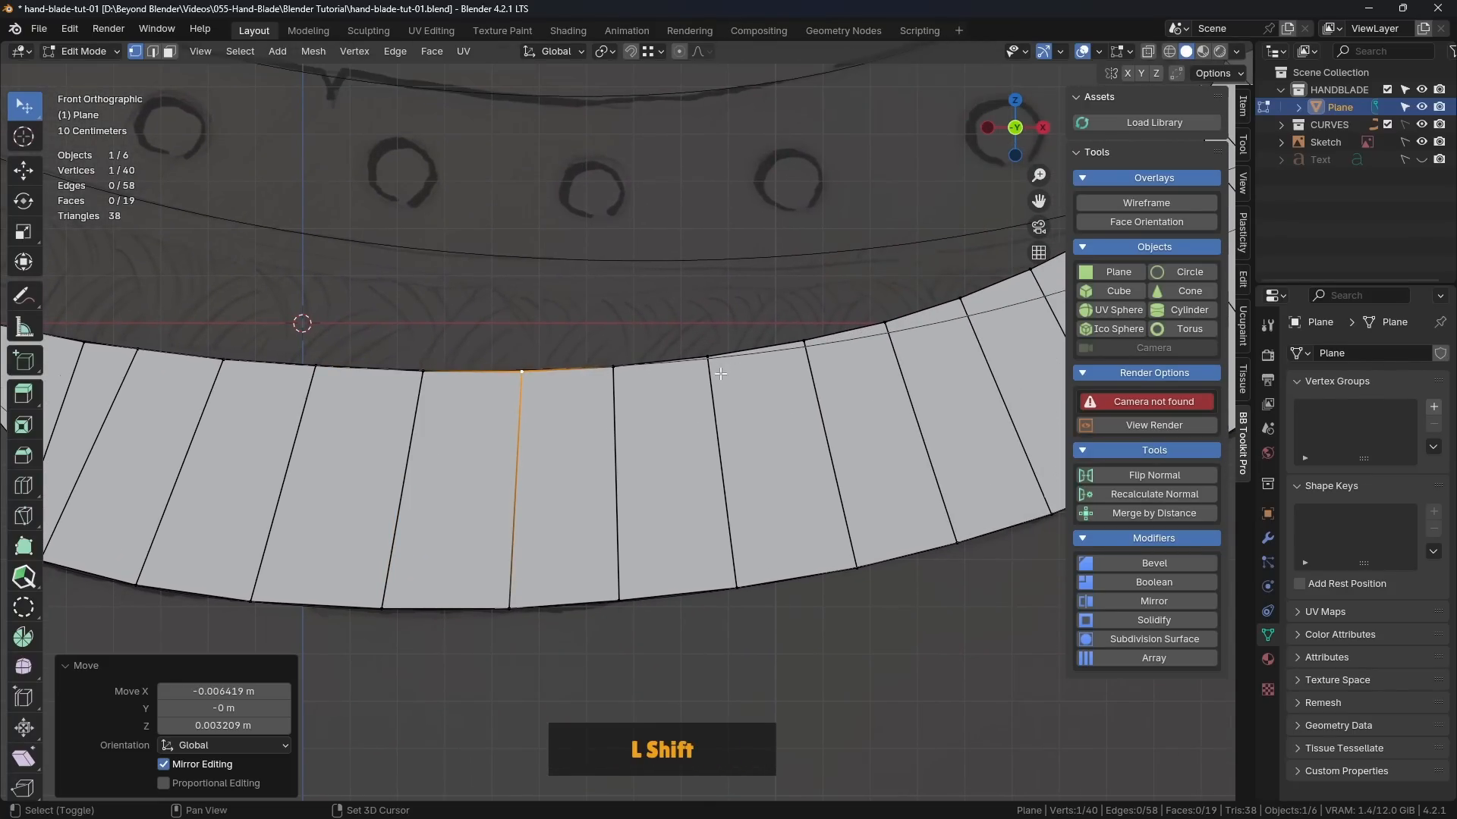
Step: Move six more upper vertices down onto the inner guide curve, working from the blade's middle toward the right notch
scroll(720, 373, "up", 4)
left_click_drag(672, 358, 679, 370)
middle_click_drag(919, 331, 476, 360, "shift")
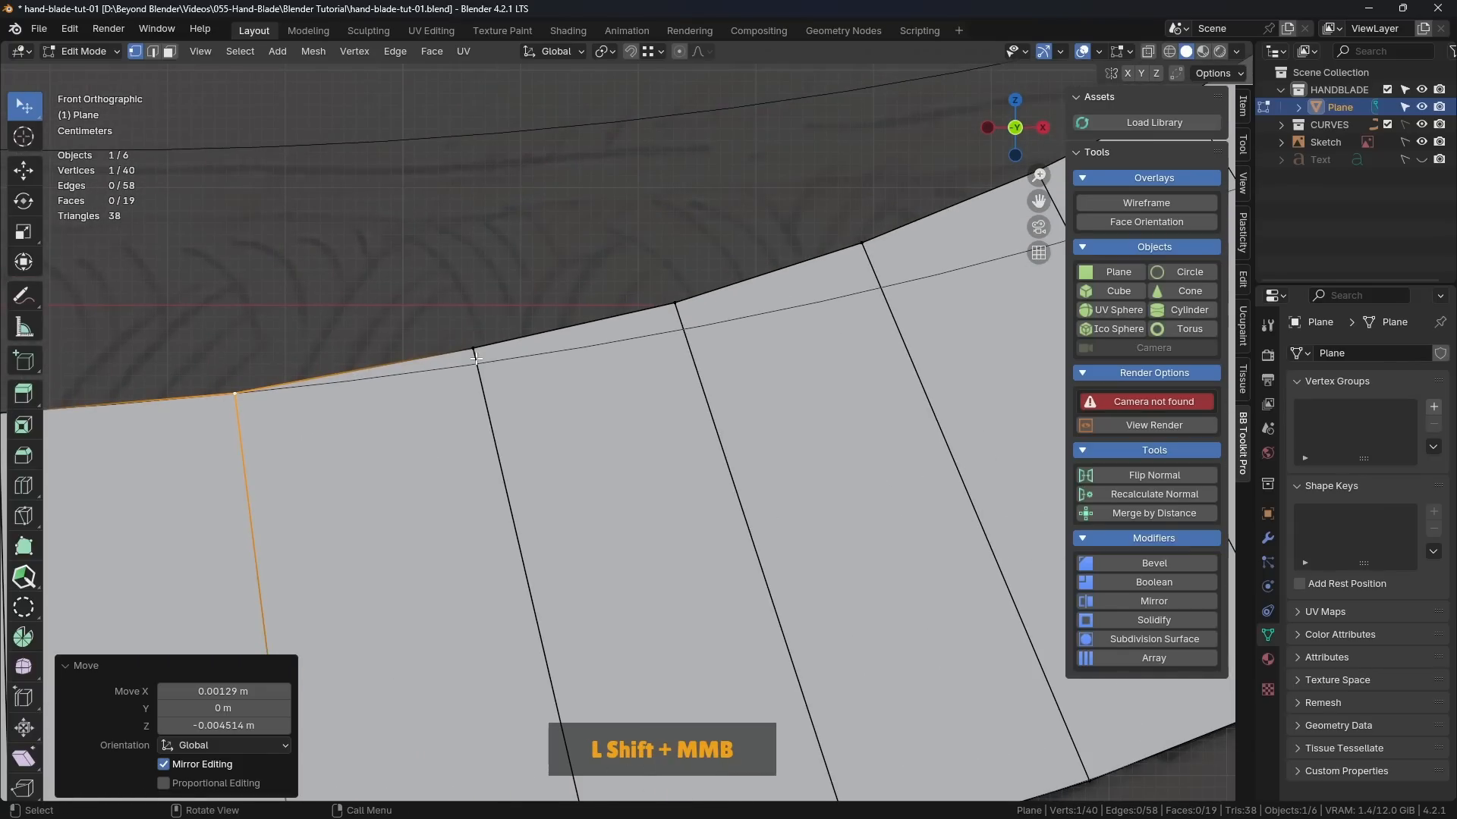
left_click_drag(477, 359, 480, 371)
middle_click_drag(678, 307, 368, 369, "shift")
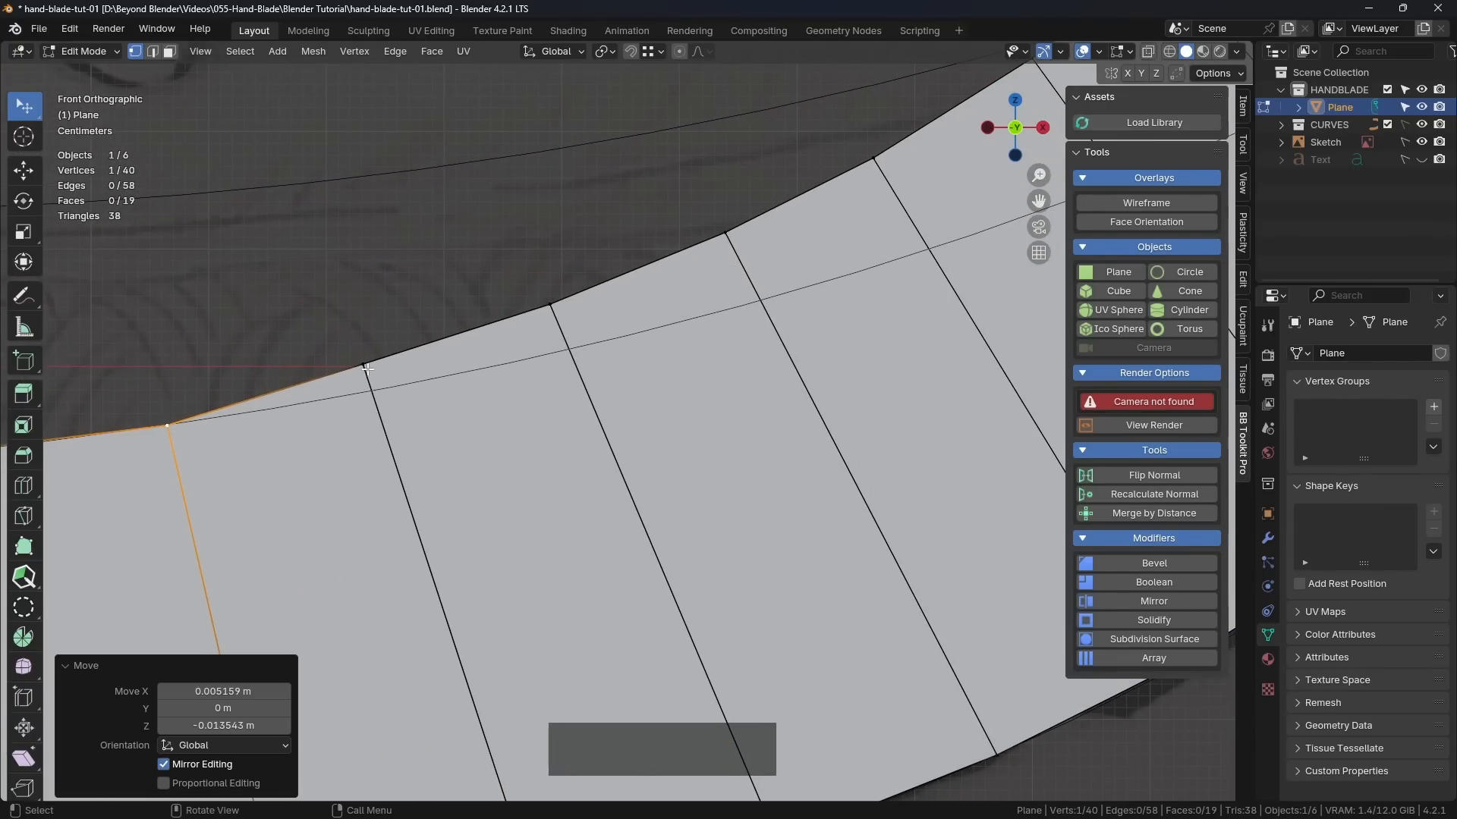
left_click_drag(367, 370, 377, 392)
left_click_drag(554, 307, 575, 351)
left_click_drag(728, 235, 764, 301)
left_click_drag(874, 158, 937, 251)
Step: Bring the upper vertices around the right notch onto the inner guide curve, placing the end vertex at the curve's right end
middle_click_drag(937, 250, 368, 328, "shift")
left_click_drag(364, 275, 462, 386)
left_click_drag(486, 163, 591, 342)
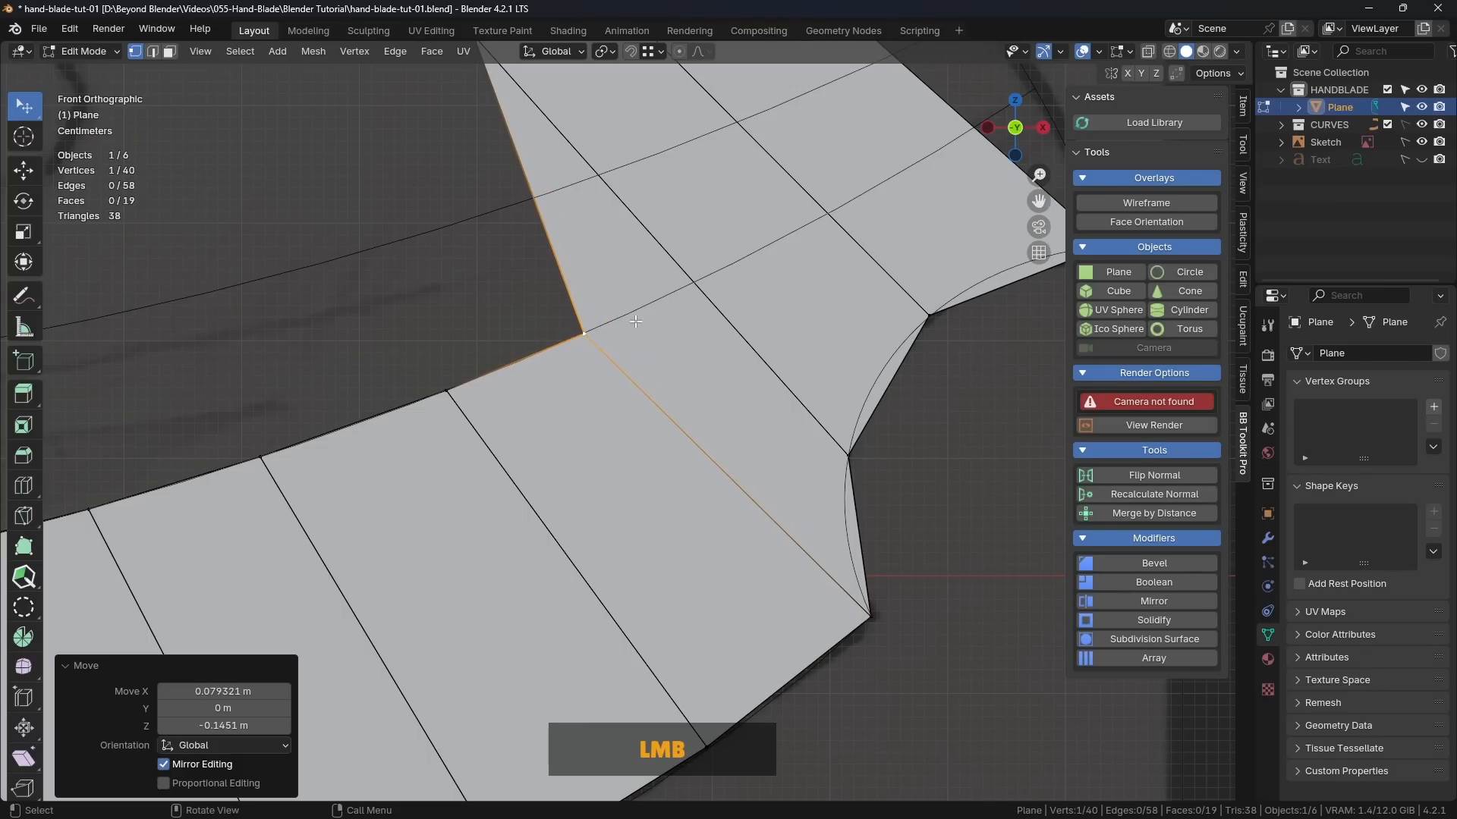
middle_click_drag(636, 321, 567, 499, "shift")
left_click_drag(514, 511, 646, 454)
left_click_drag(470, 96, 779, 386)
middle_click_drag(779, 386, 602, 358, "shift")
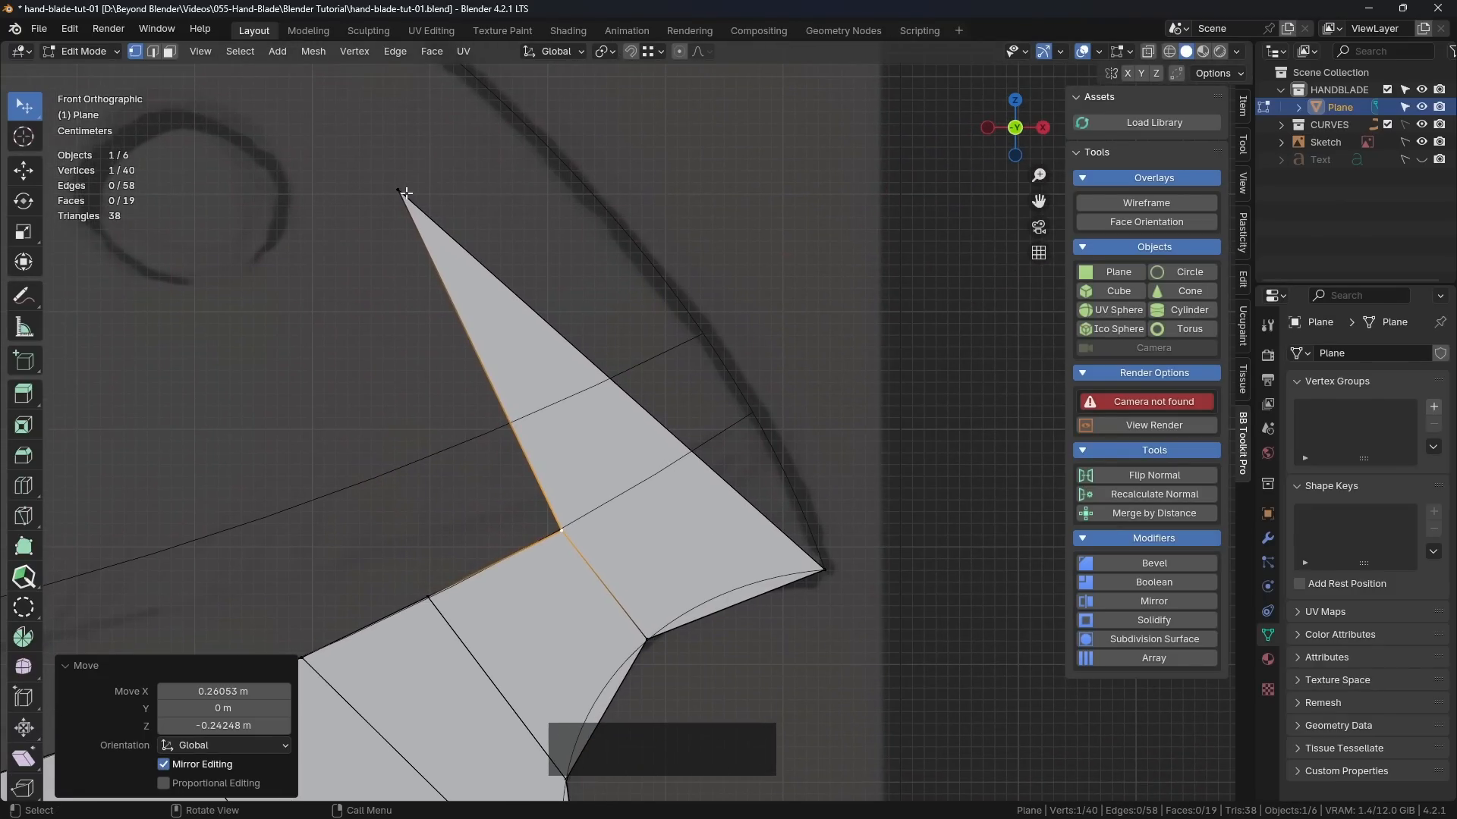
left_click_drag(407, 195, 751, 412)
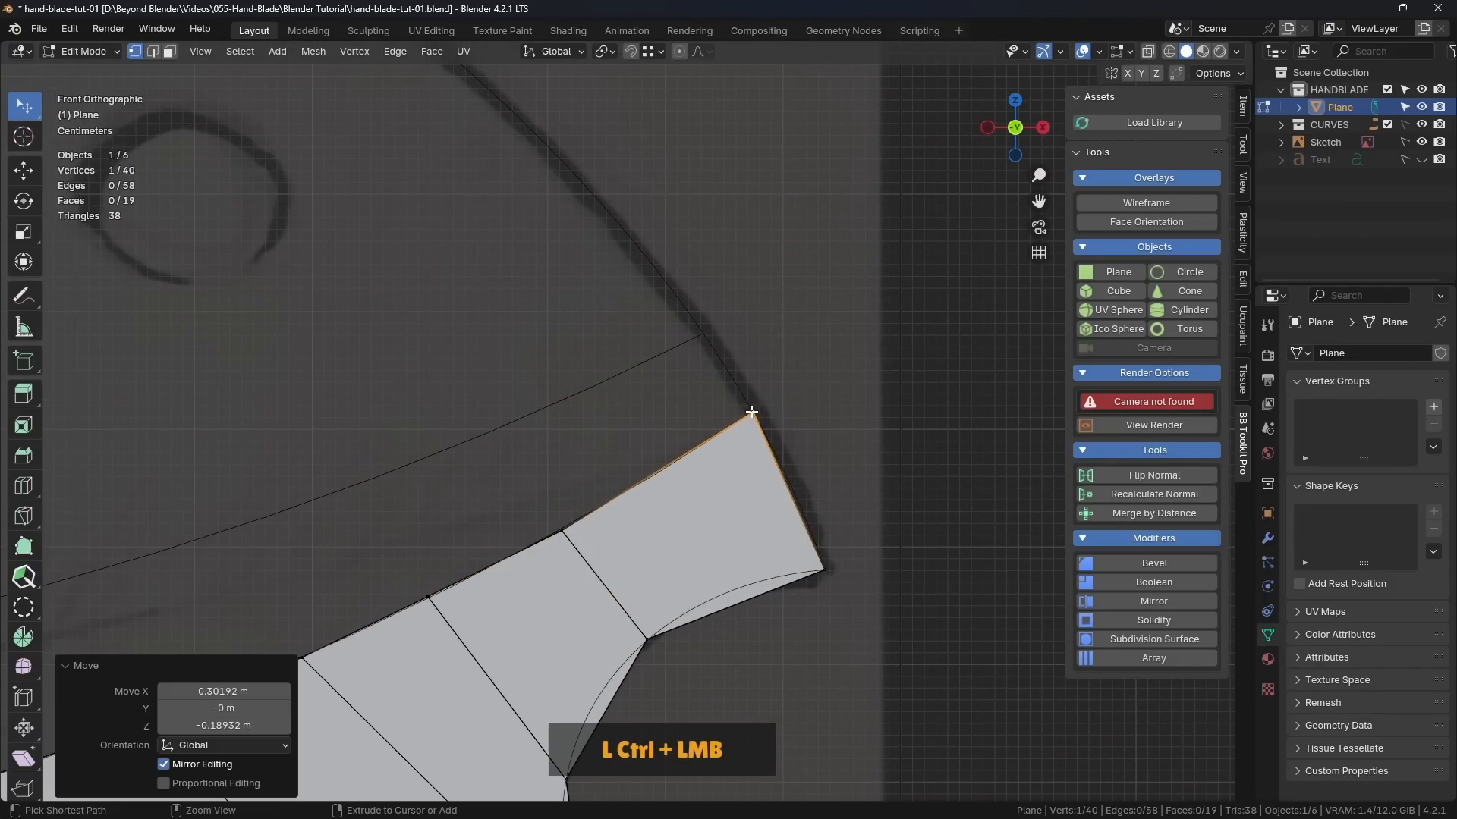
Step: Fine-tune the two upper vertices nearest the strip's right end so they sit exactly on the inner guide curve
left_click(845, 419)
middle_click_drag(761, 504, 872, 311, "shift")
scroll(677, 348, "up", 3)
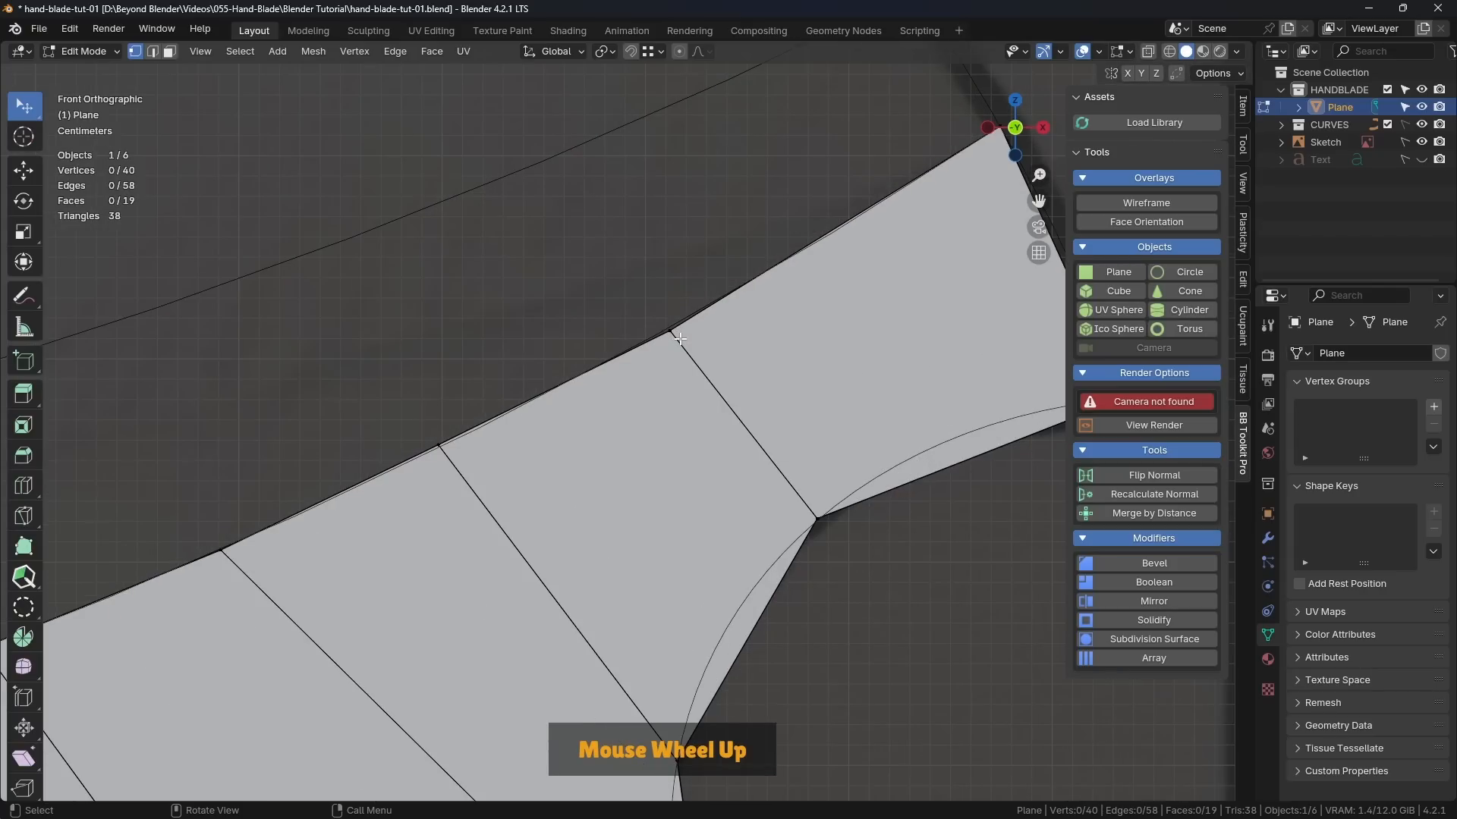
left_click_drag(669, 330, 665, 326)
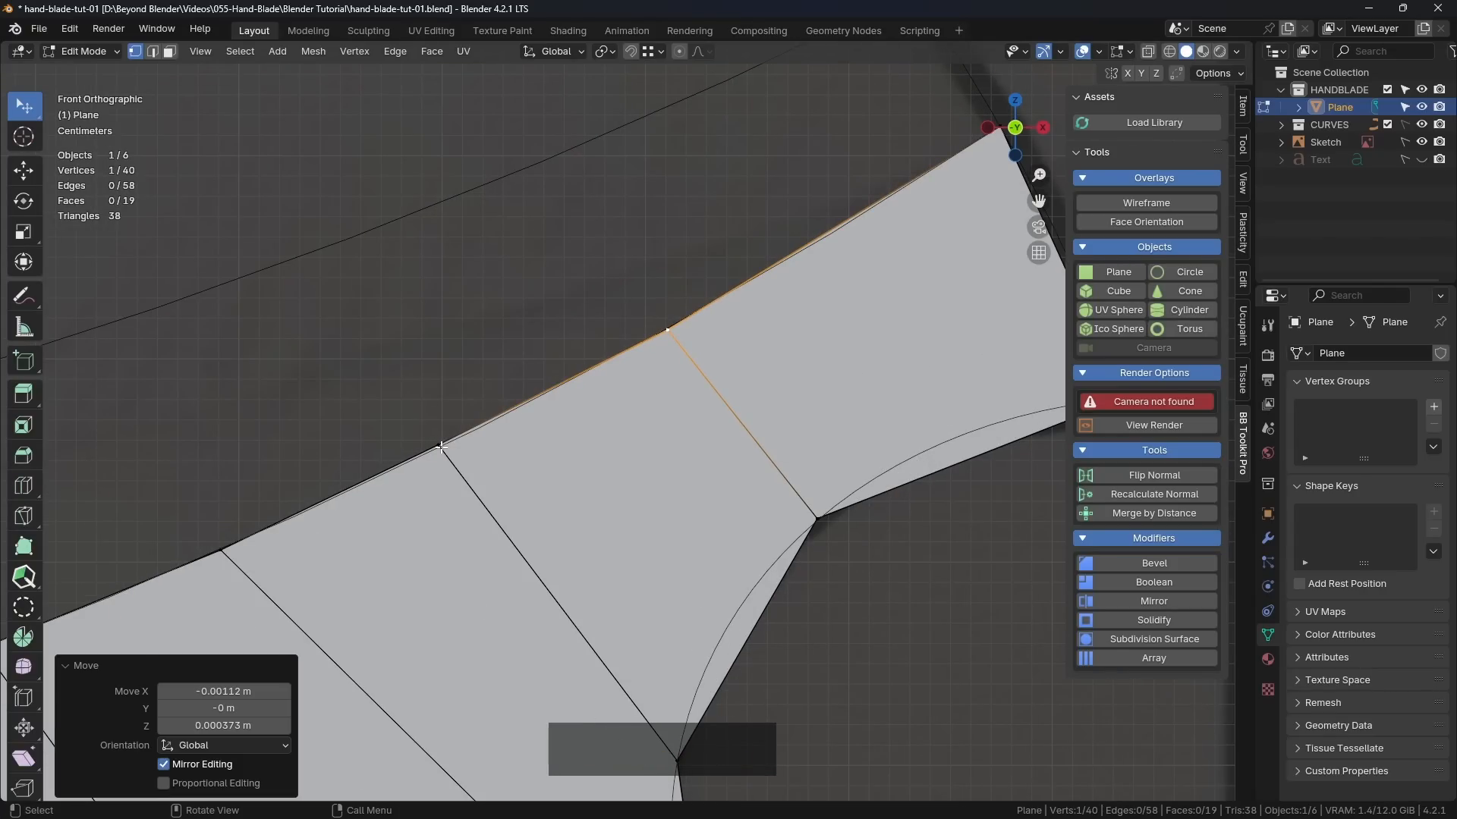
left_click_drag(440, 446, 433, 457)
Step: Look over the whole strip of faces to check its upper edge against the inner guide curve
scroll(429, 459, "down", 4)
middle_click_drag(389, 504, 770, 338, "shift")
scroll(535, 413, "down", 6)
scroll(533, 444, "up", 1)
middle_click_drag(533, 444, 921, 340, "shift")
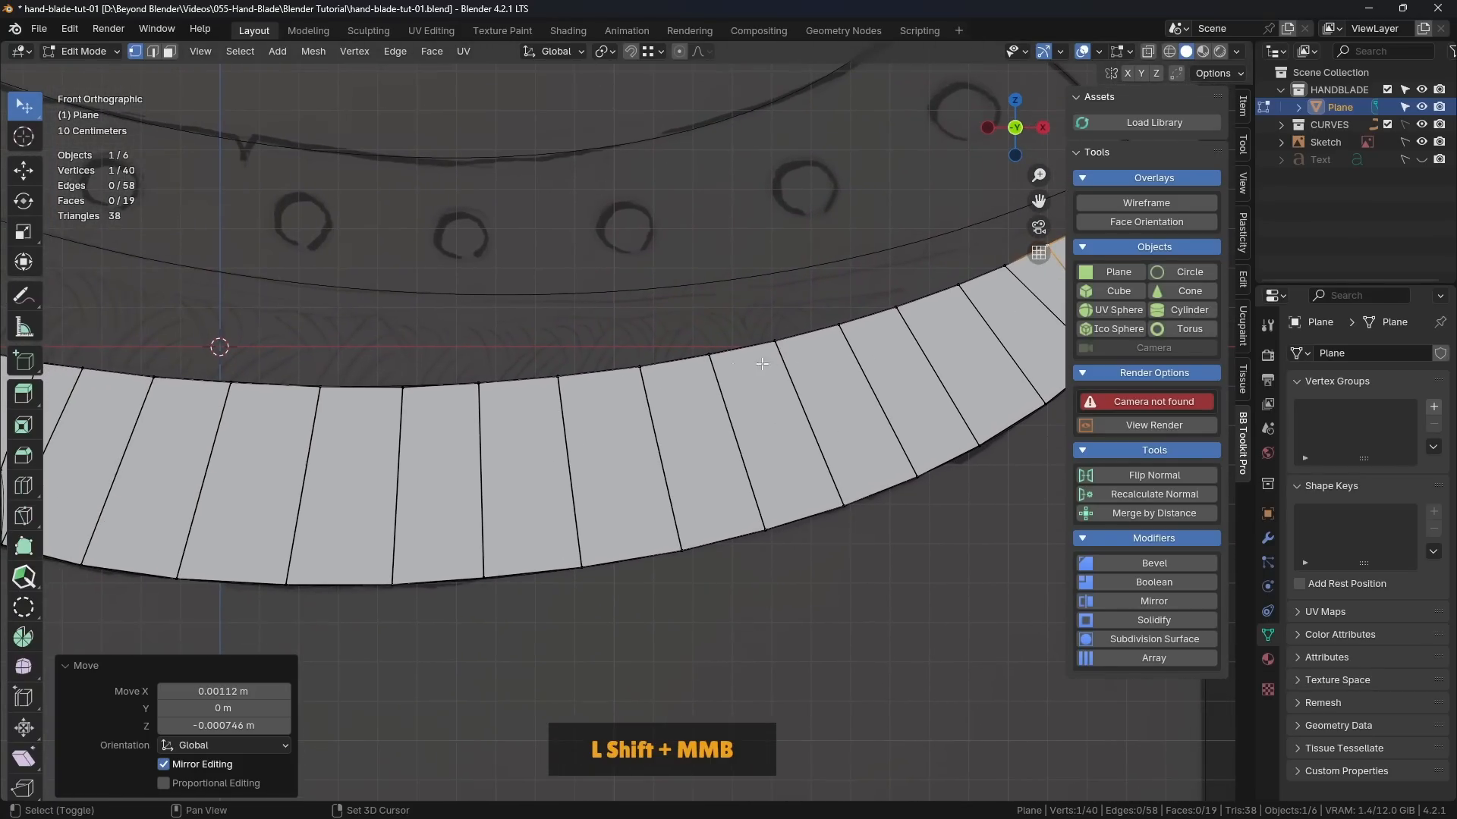
scroll(672, 393, "down", 3)
middle_click_drag(671, 397, 678, 405, "shift")
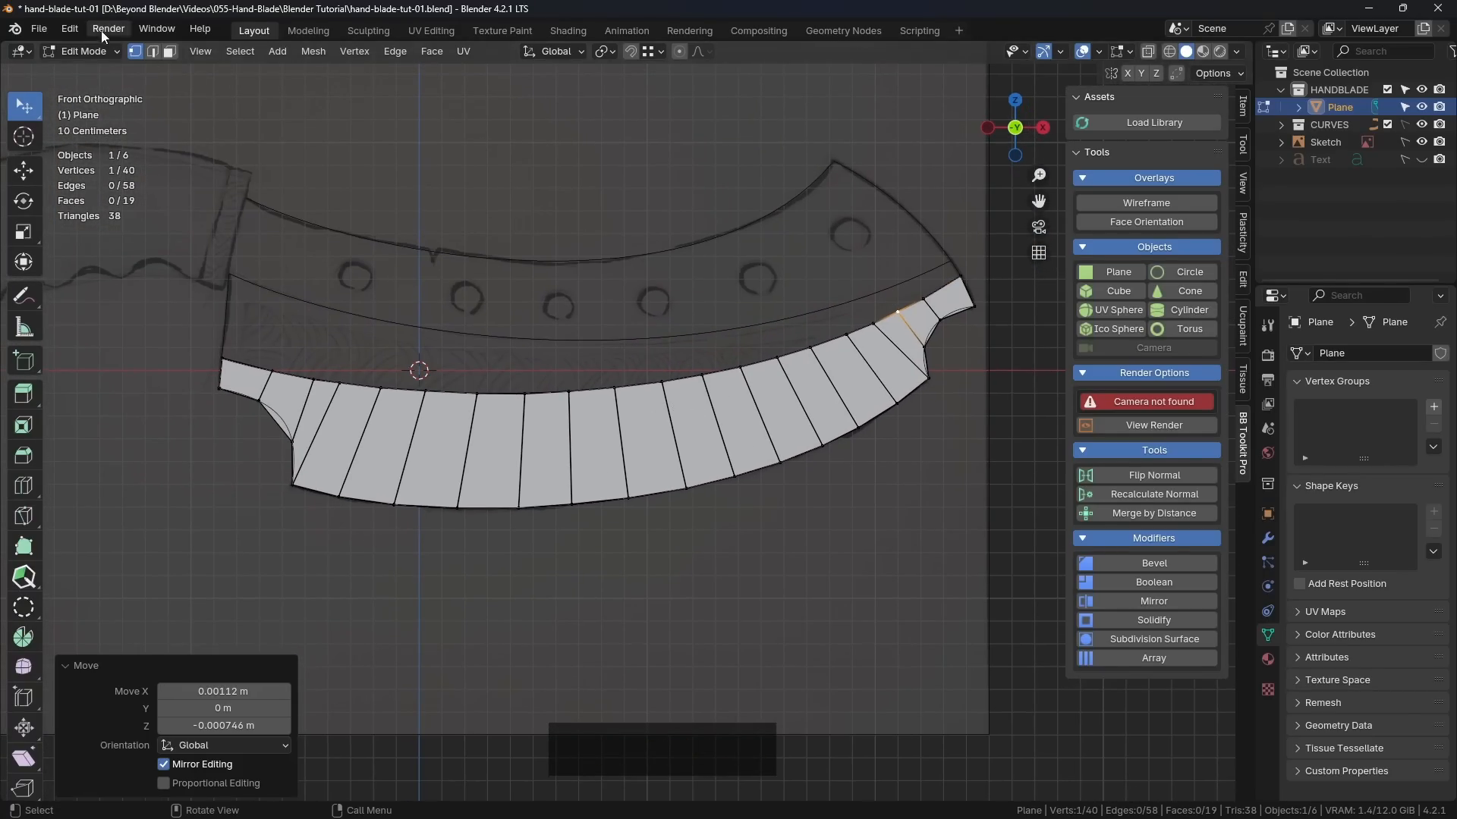
Step: Search the add-ons in the preferences for "loop" to check whether LoopTools is enabled, and close the preferences
left_click(70, 29)
left_click(94, 253)
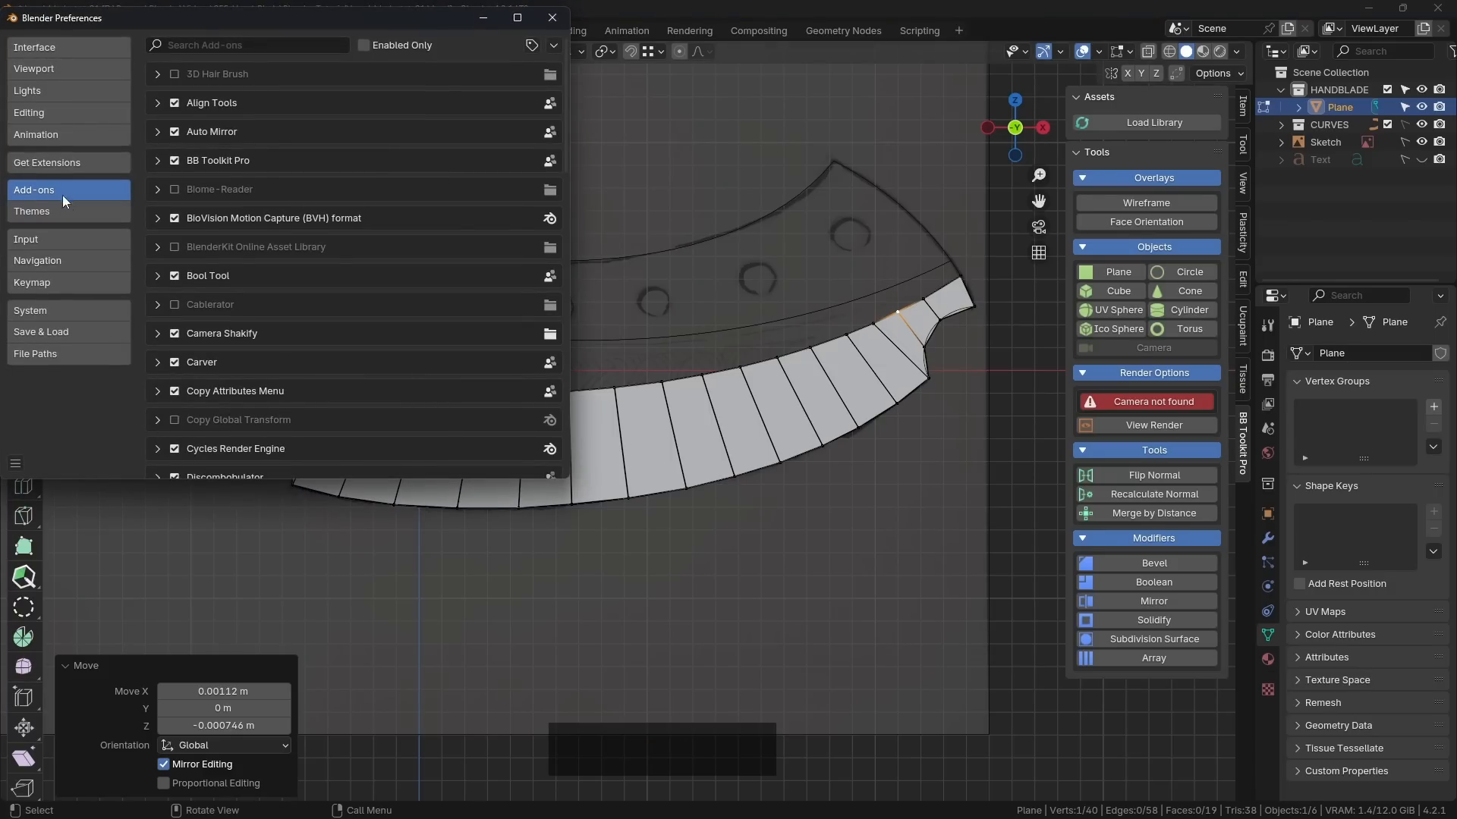
left_click(58, 163)
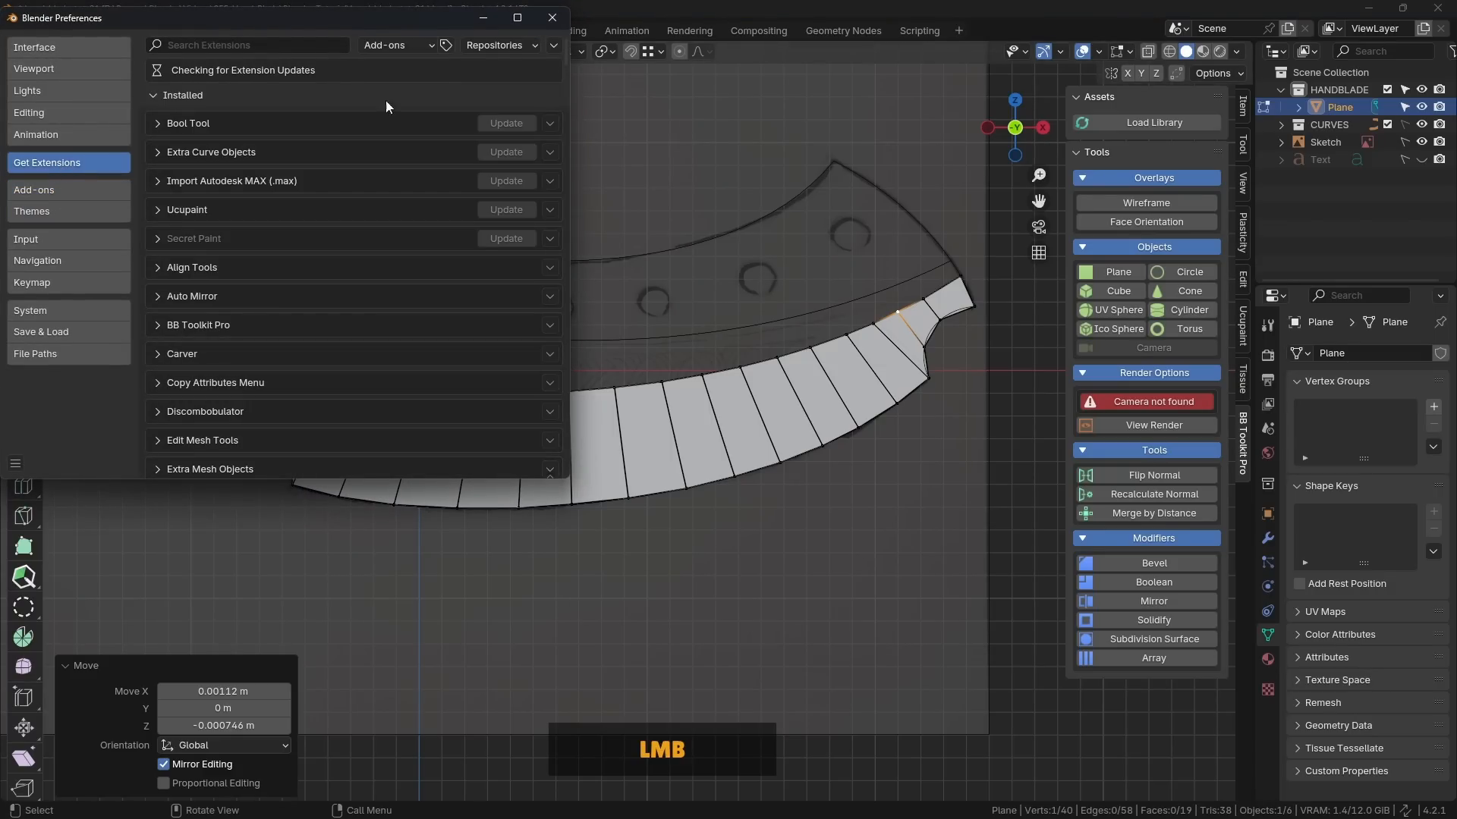
left_click(554, 45)
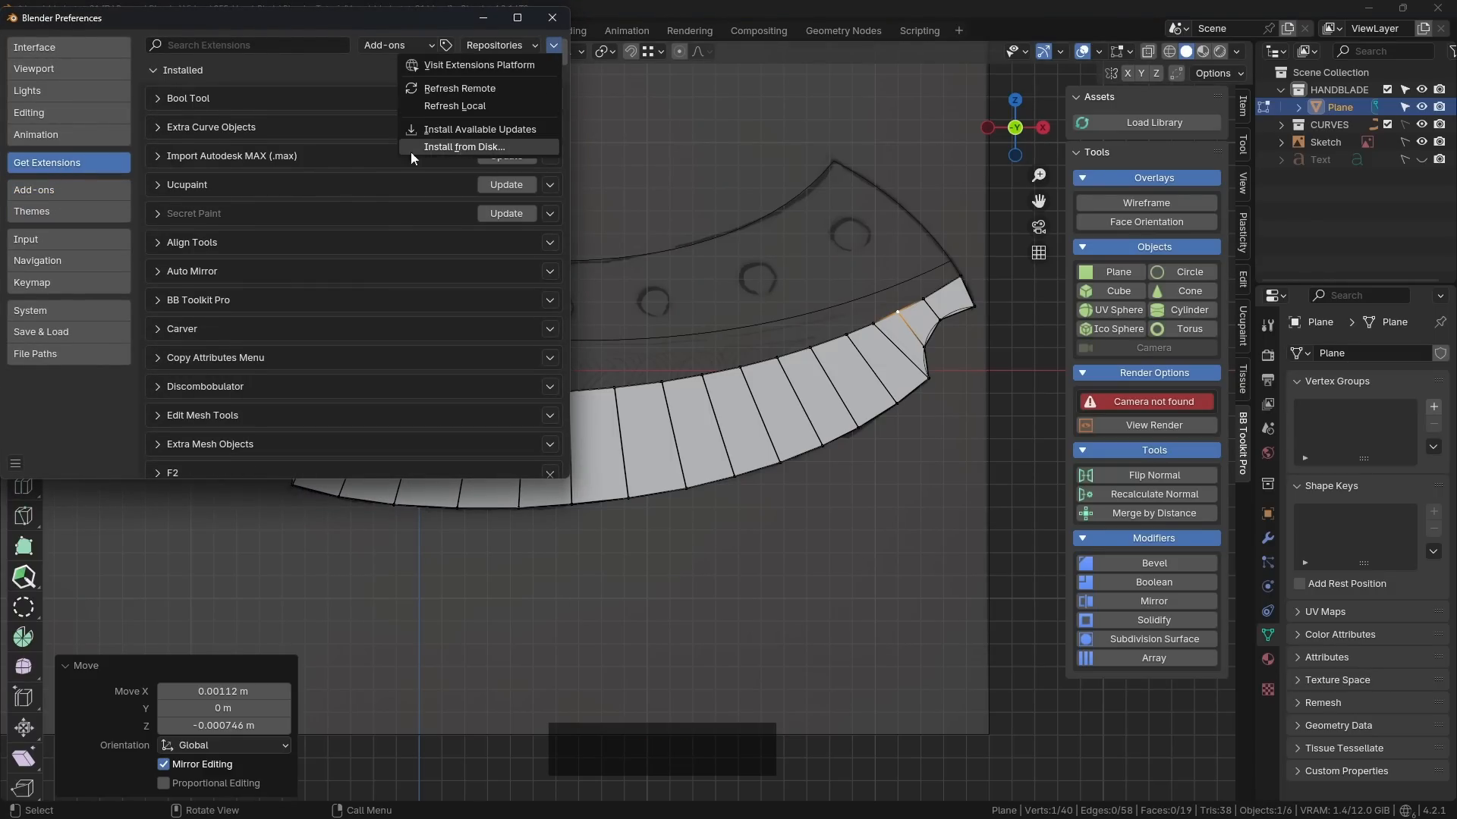
left_click(59, 189)
left_click(246, 46)
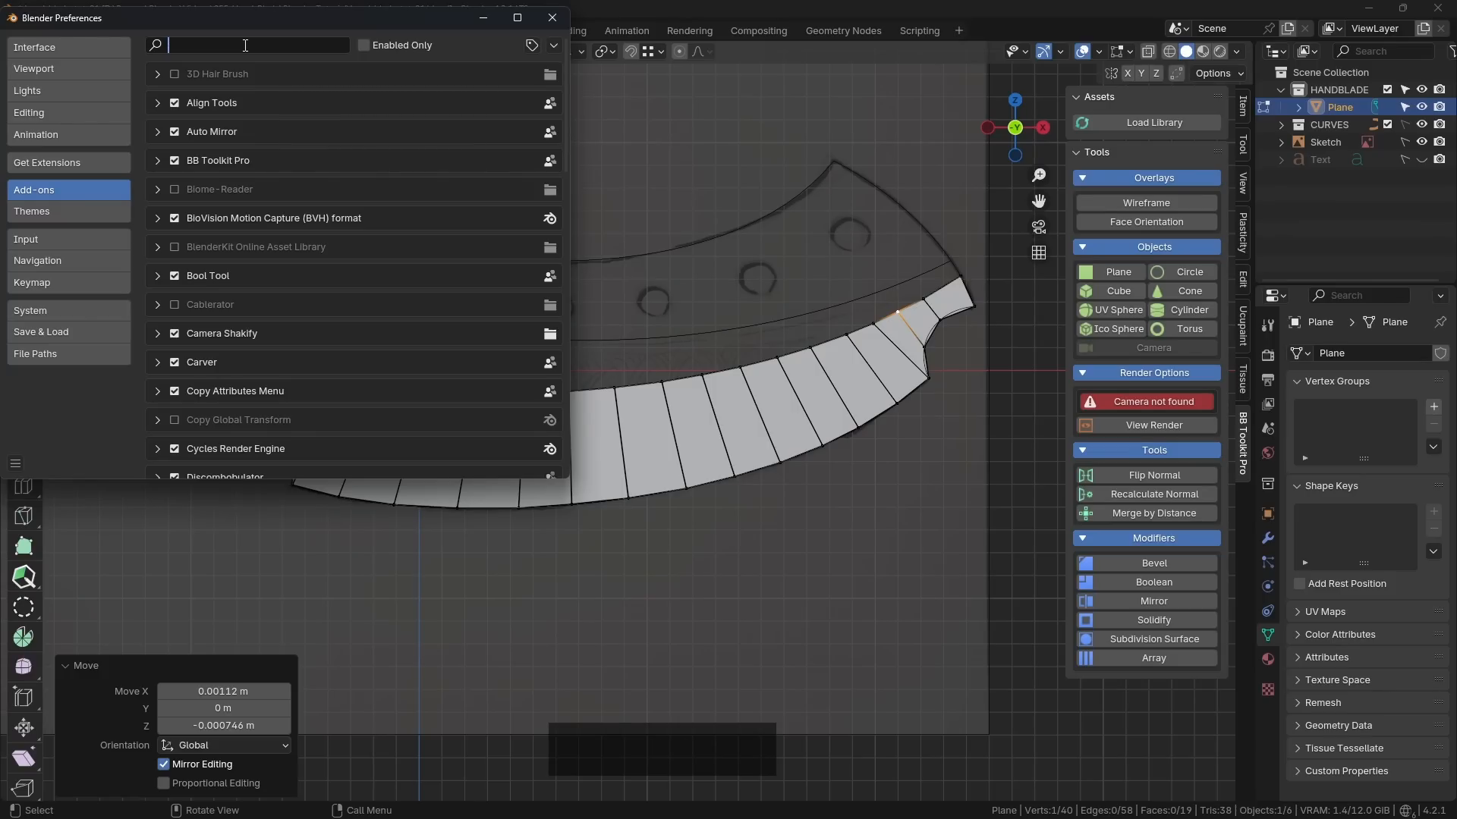
left_click_drag(338, 20, 474, 109)
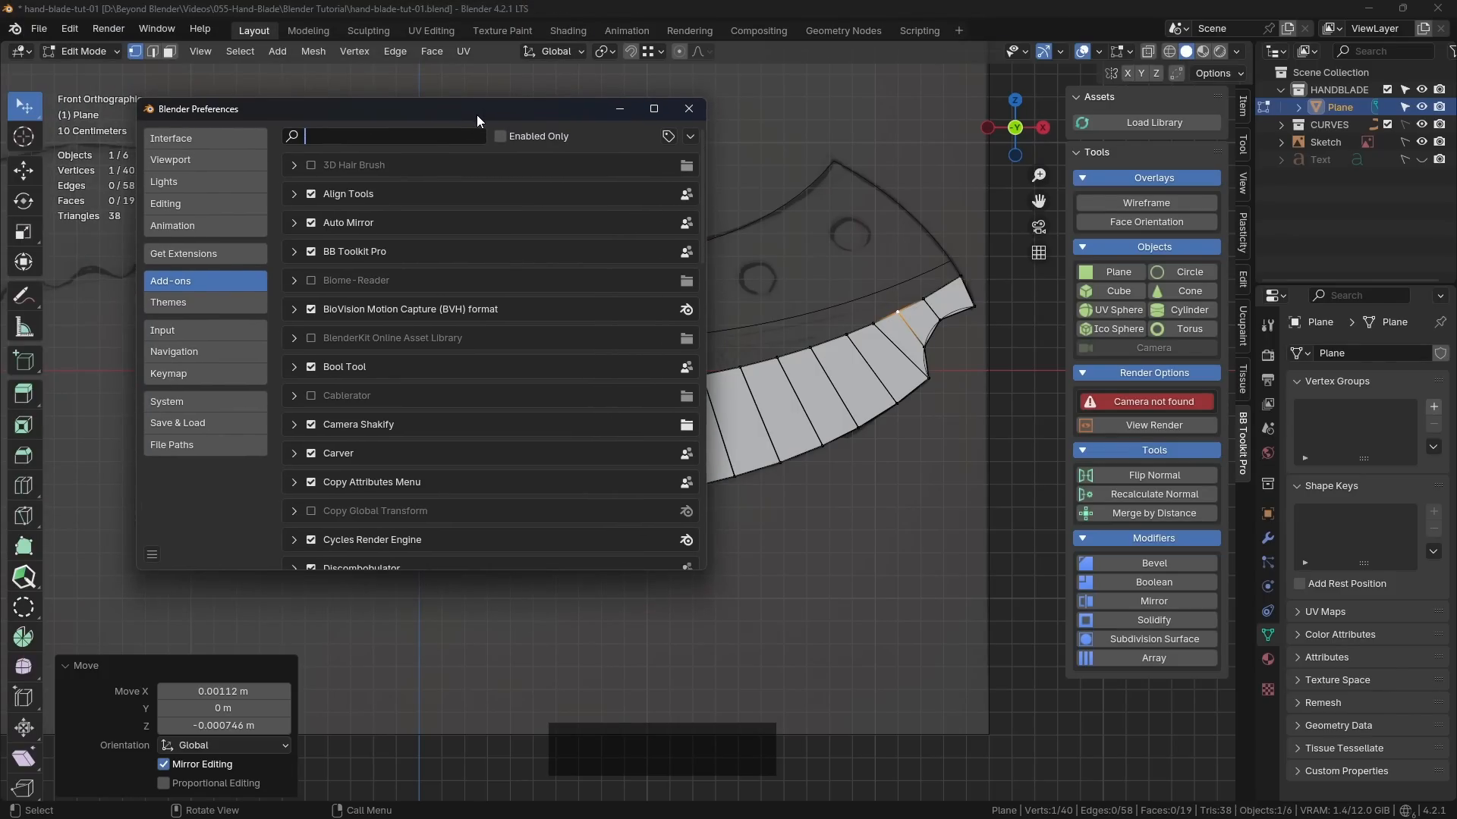
type("loop")
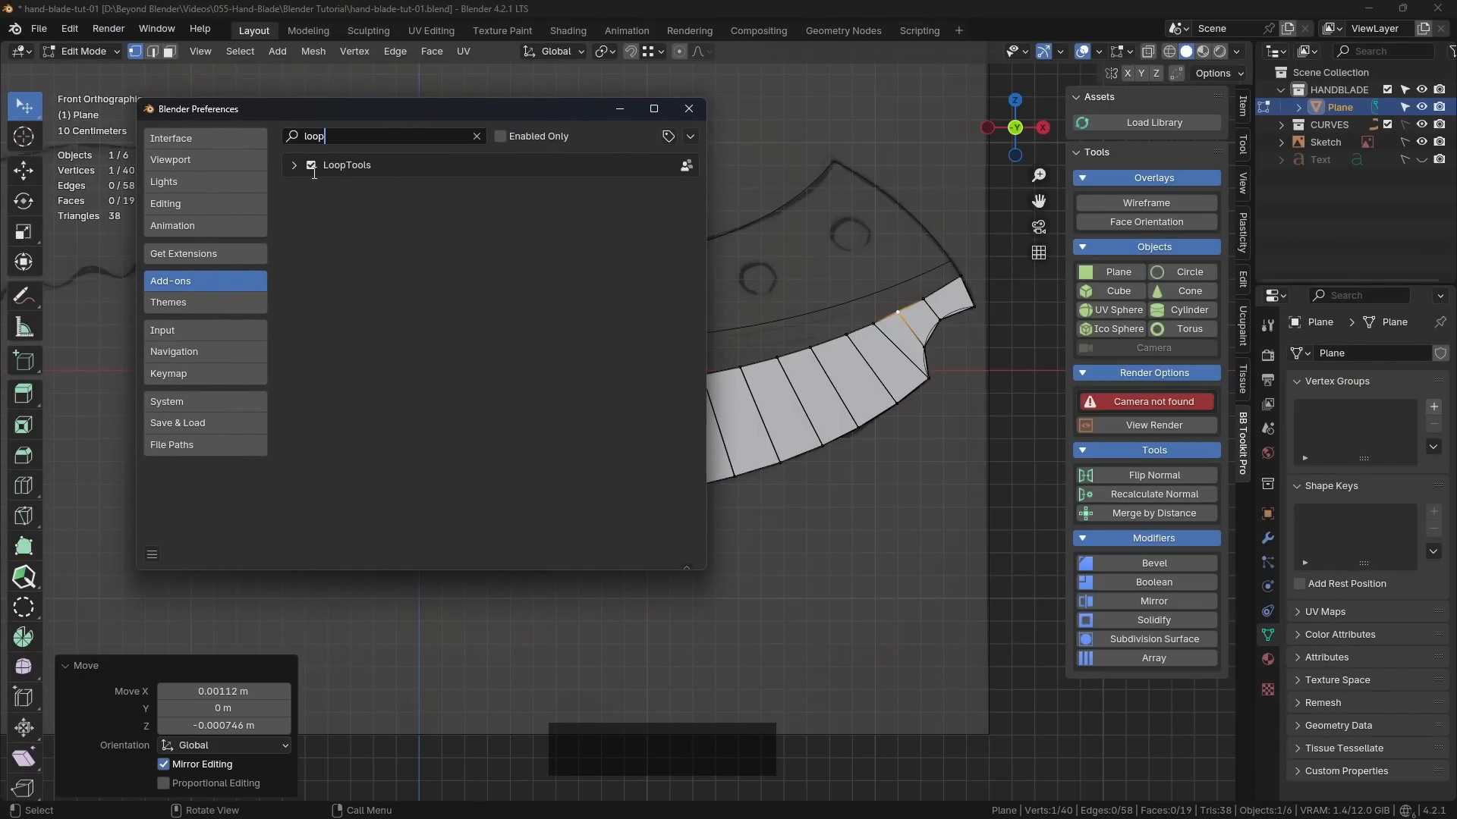
left_click(688, 108)
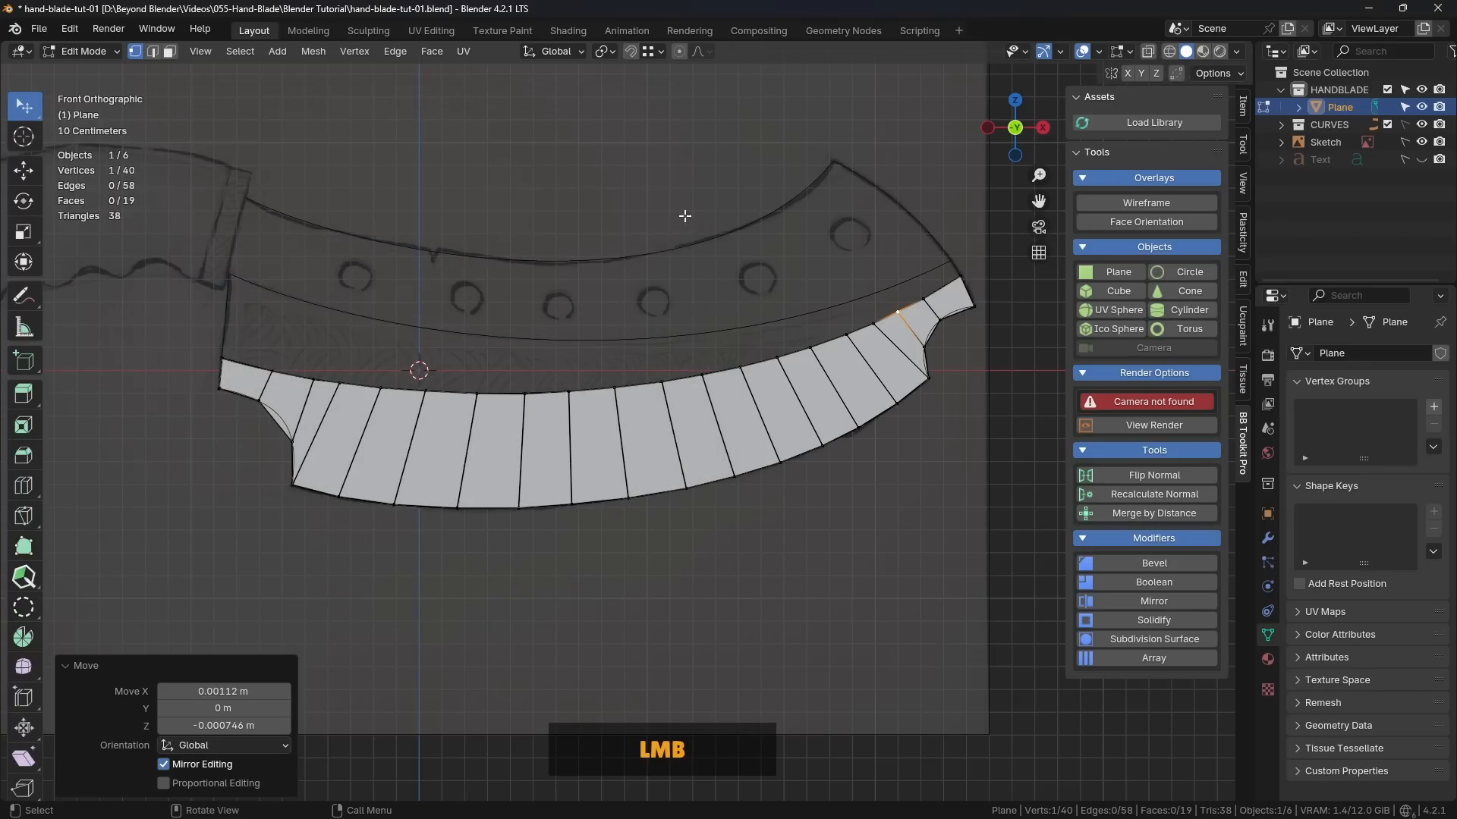
Step: Select all vertices along the strip's upper edge from end to end and space them evenly with LoopTools Space
left_click(226, 356)
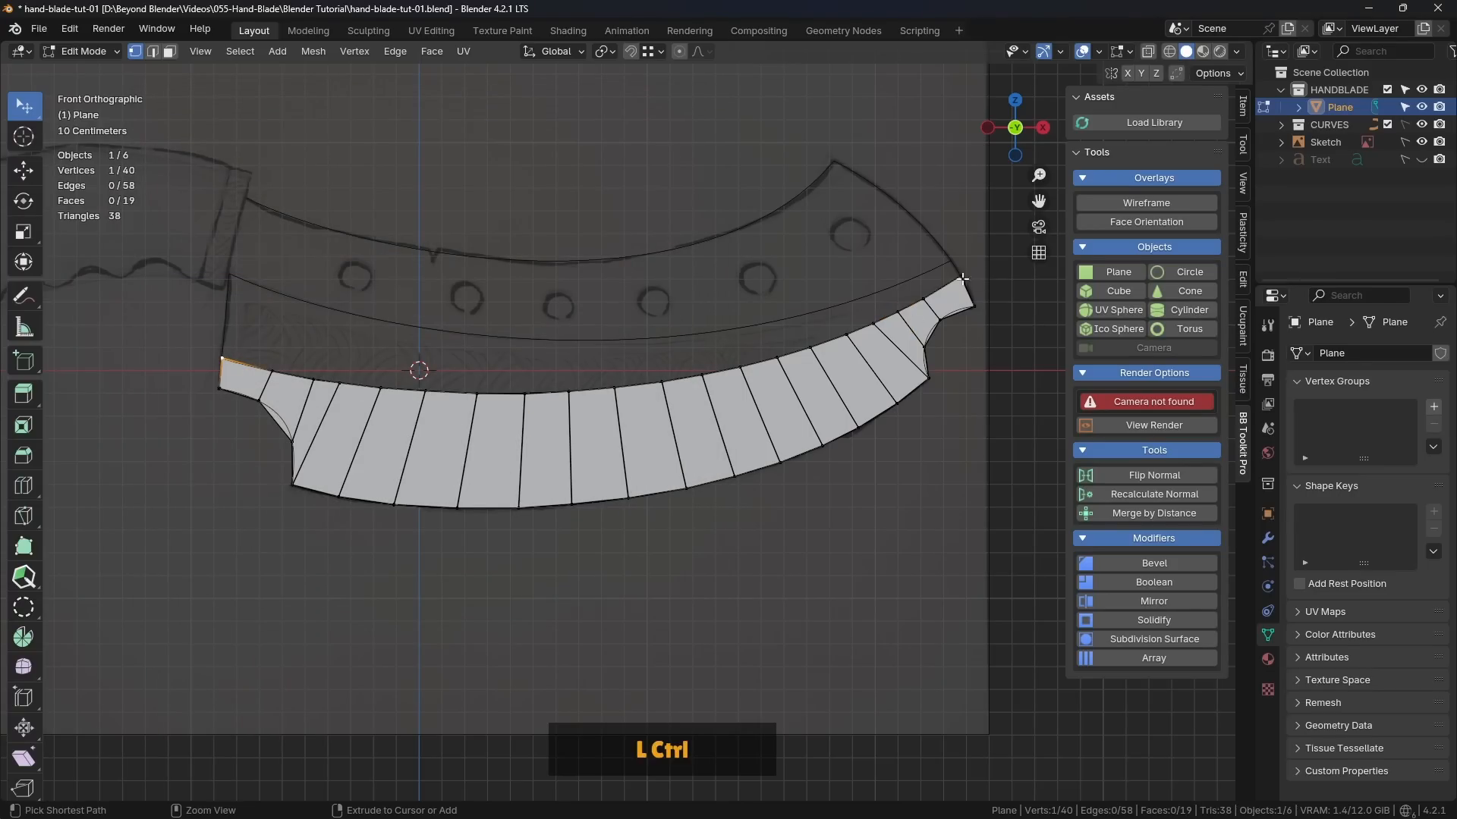
left_click(962, 279, "ctrl")
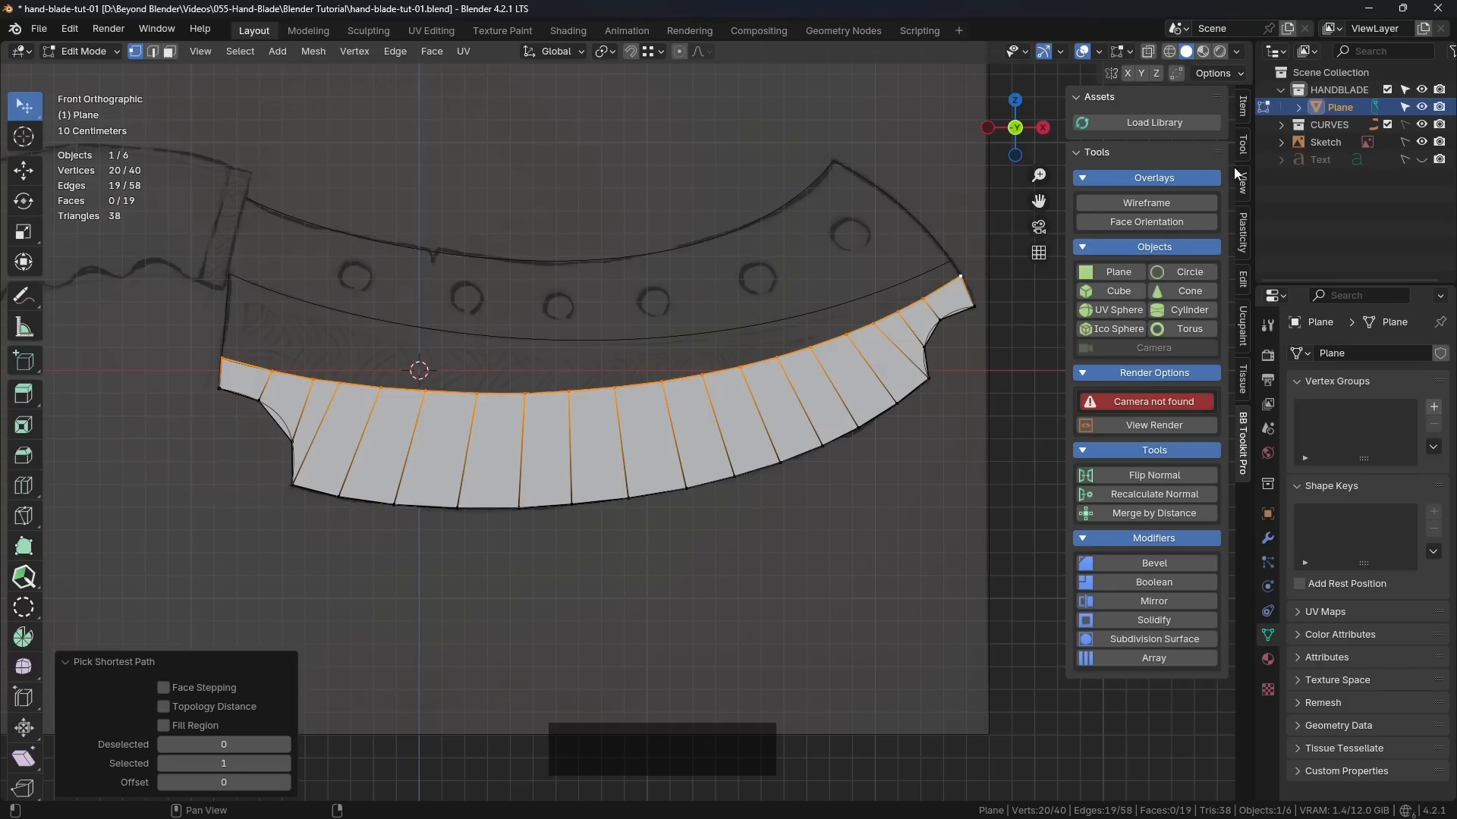
left_click(1243, 279)
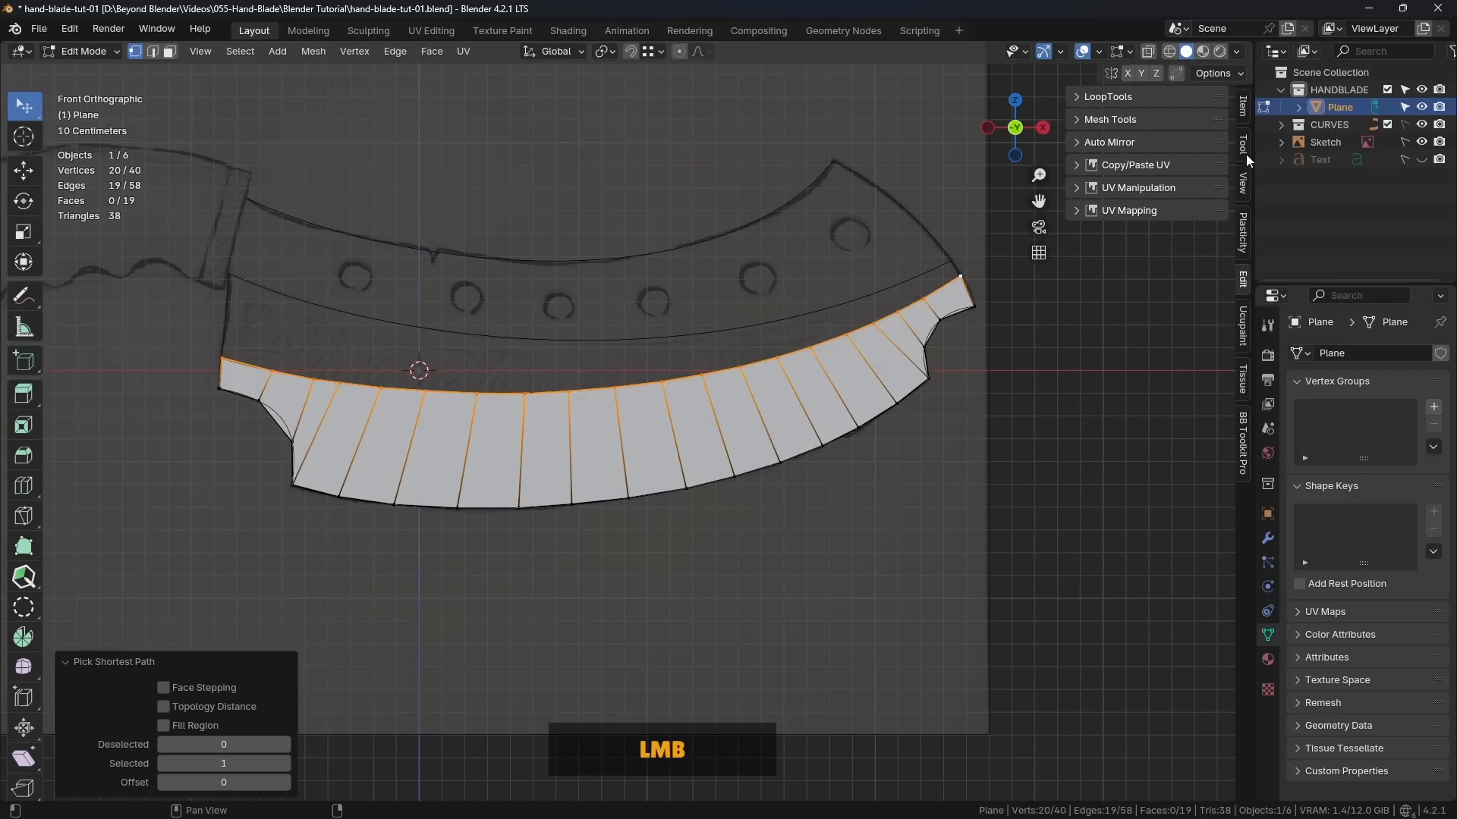
left_click(1095, 98)
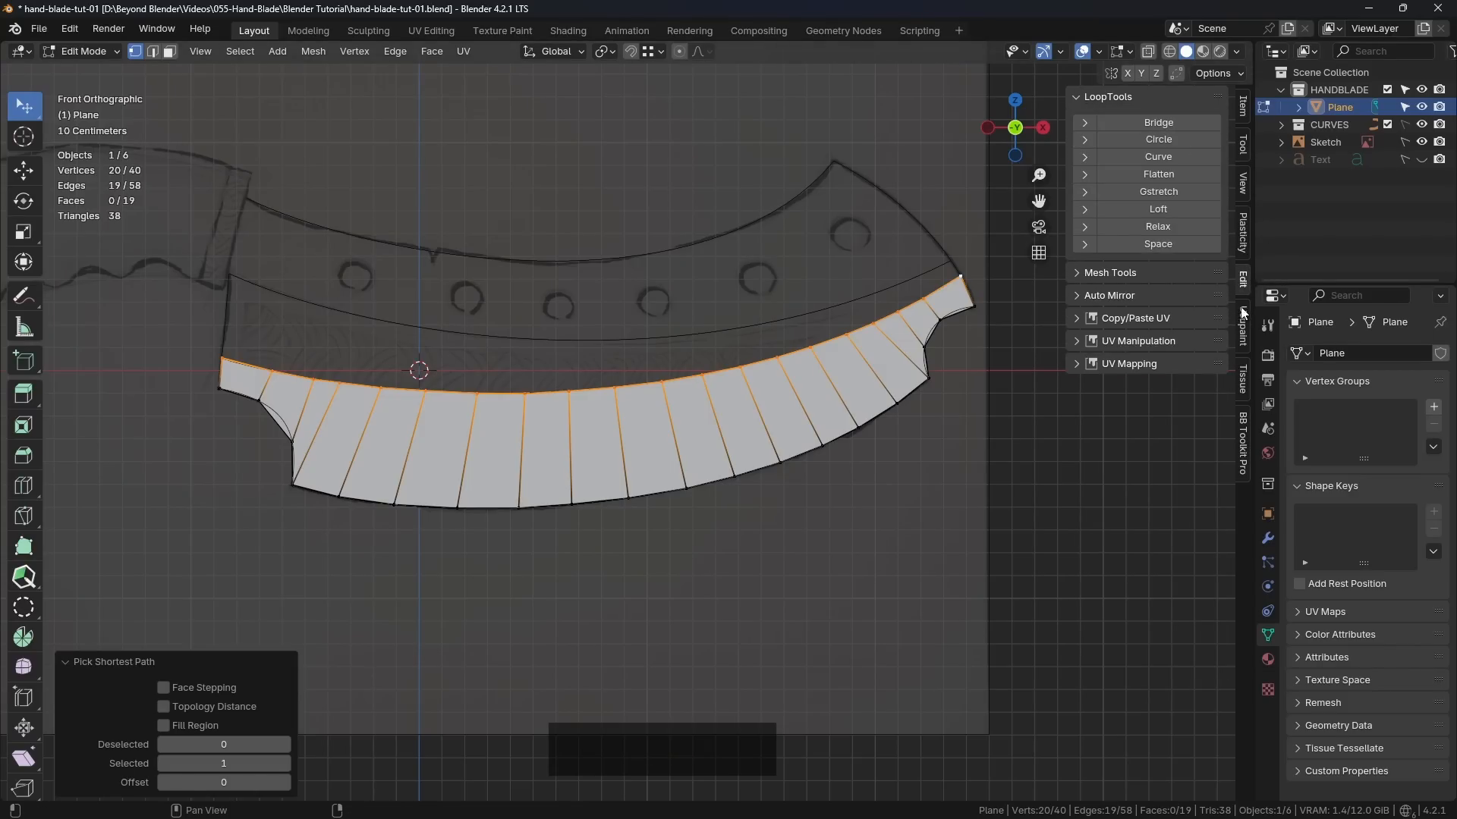
key("n")
key("n")
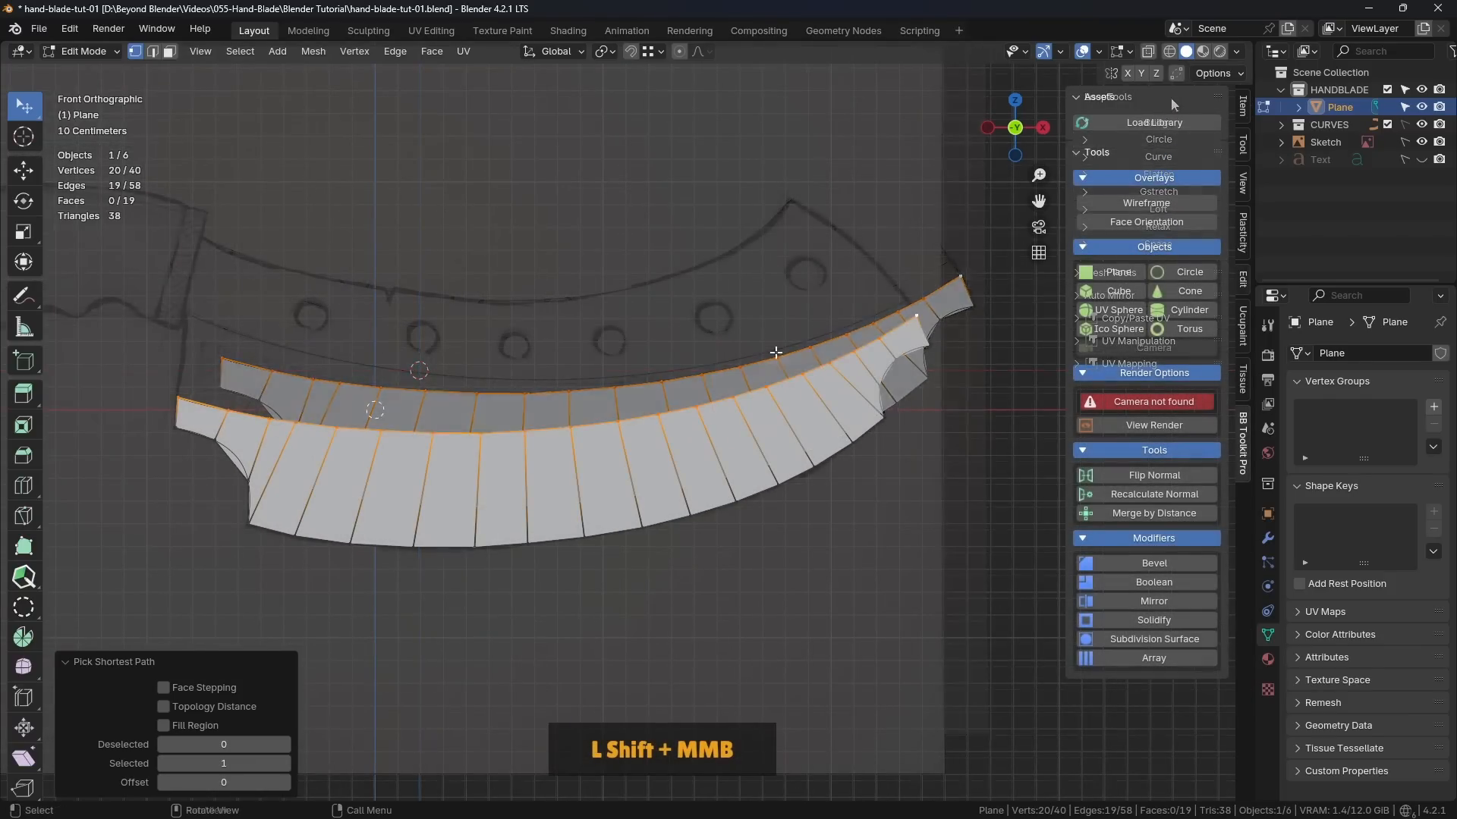
middle_click_drag(726, 378, 683, 417, "shift")
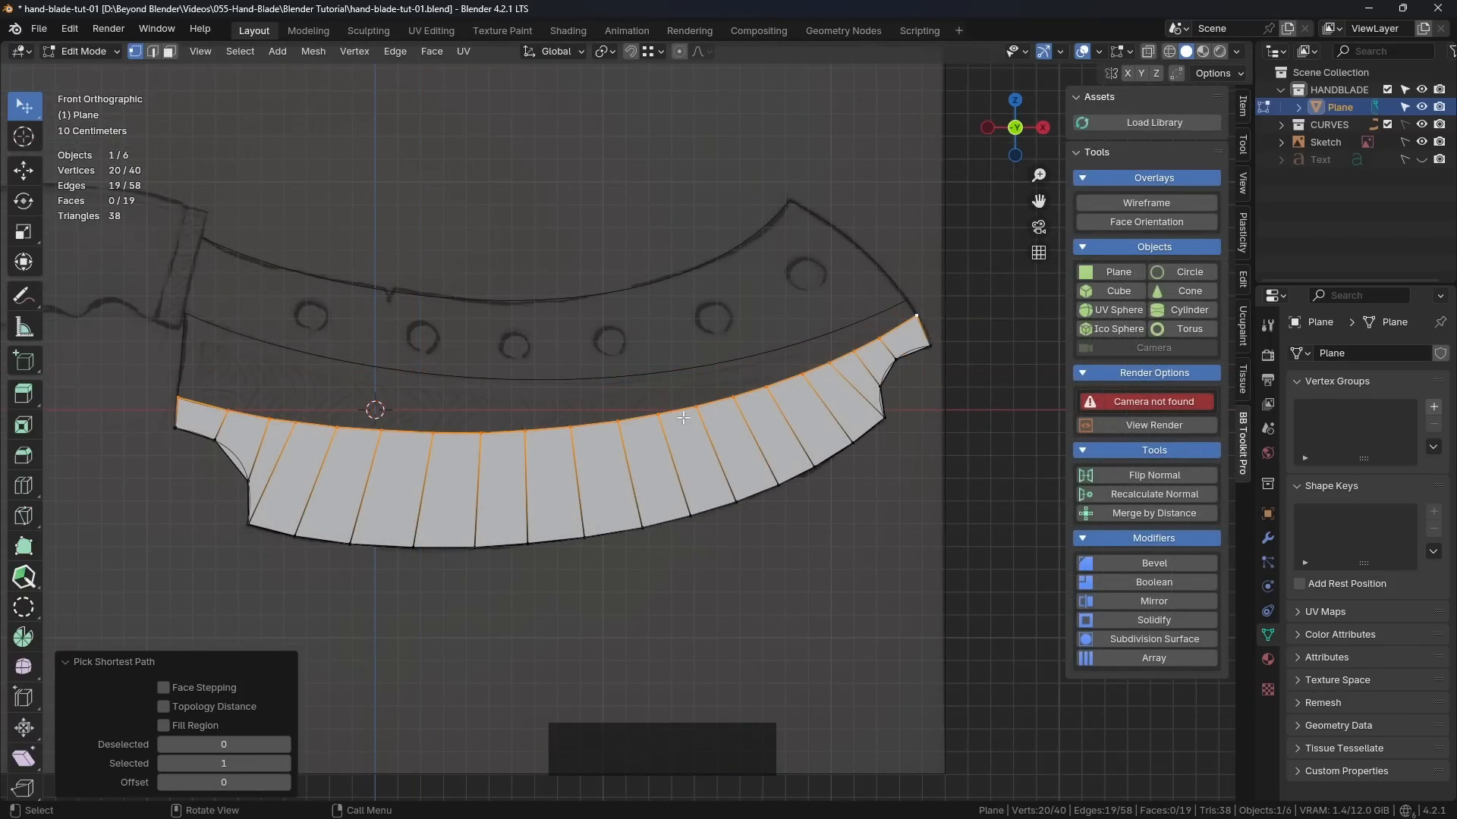
right_click(659, 129)
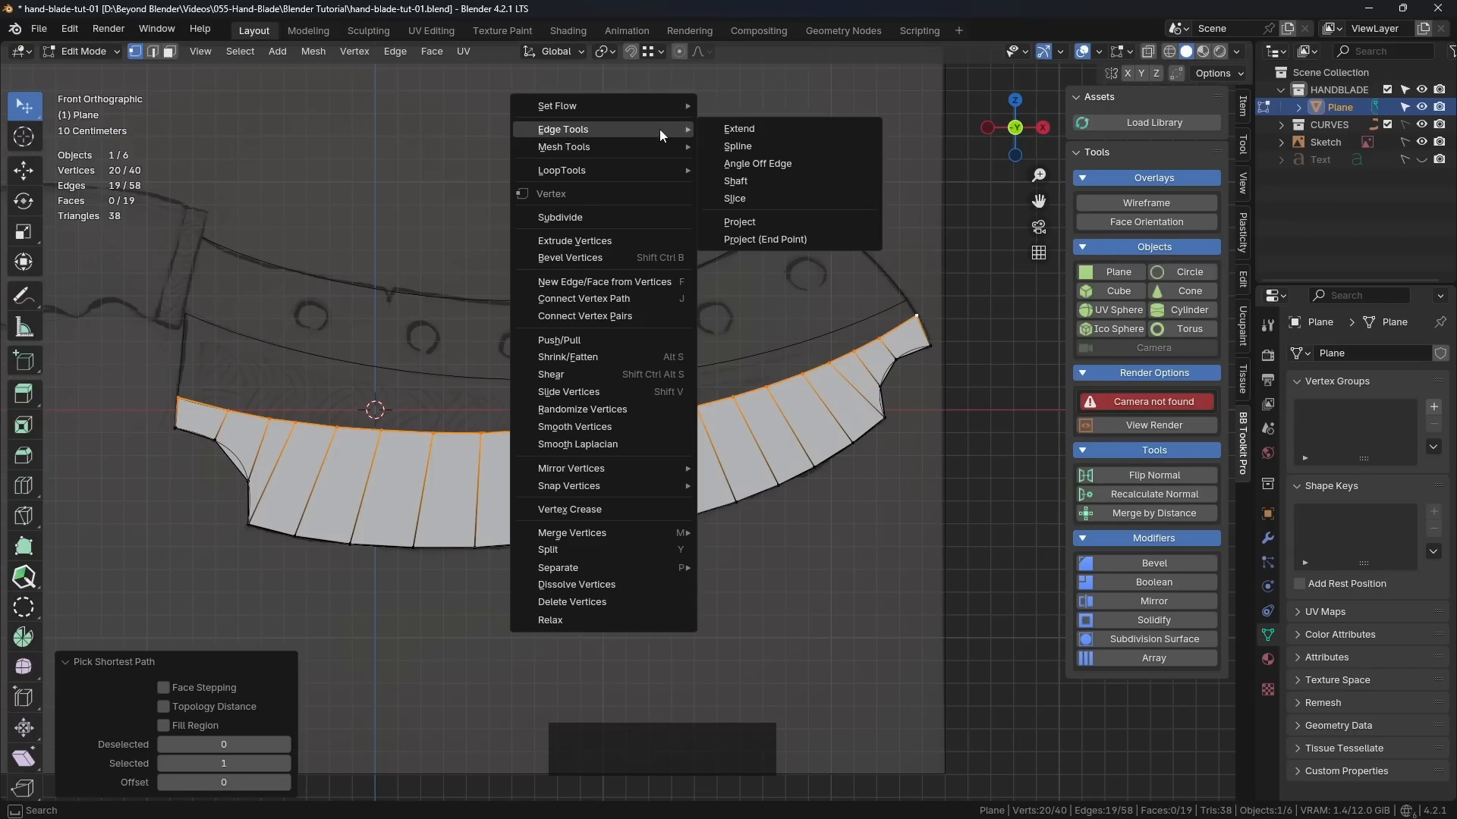
left_click(562, 172)
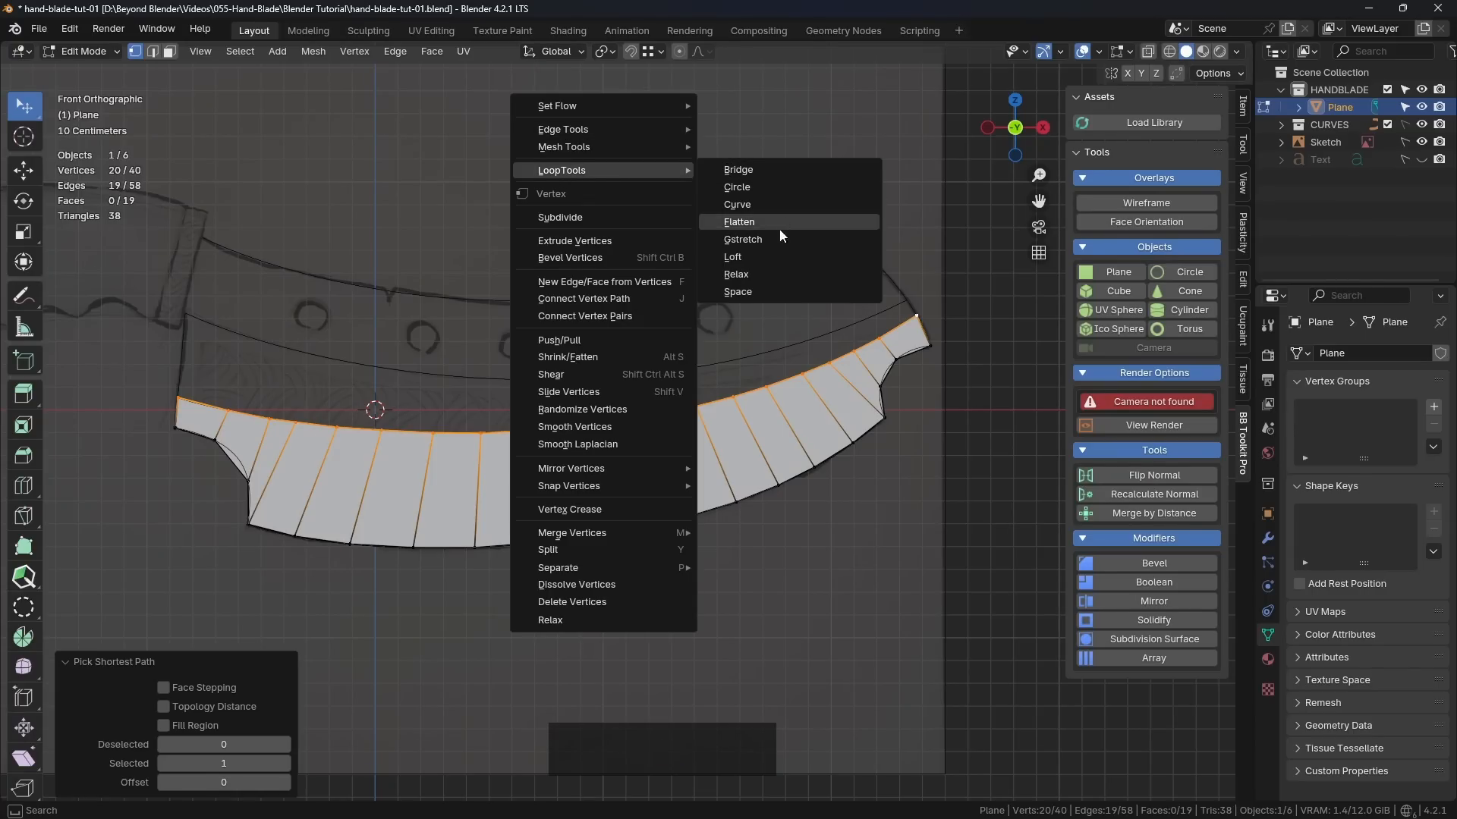
left_click(737, 292)
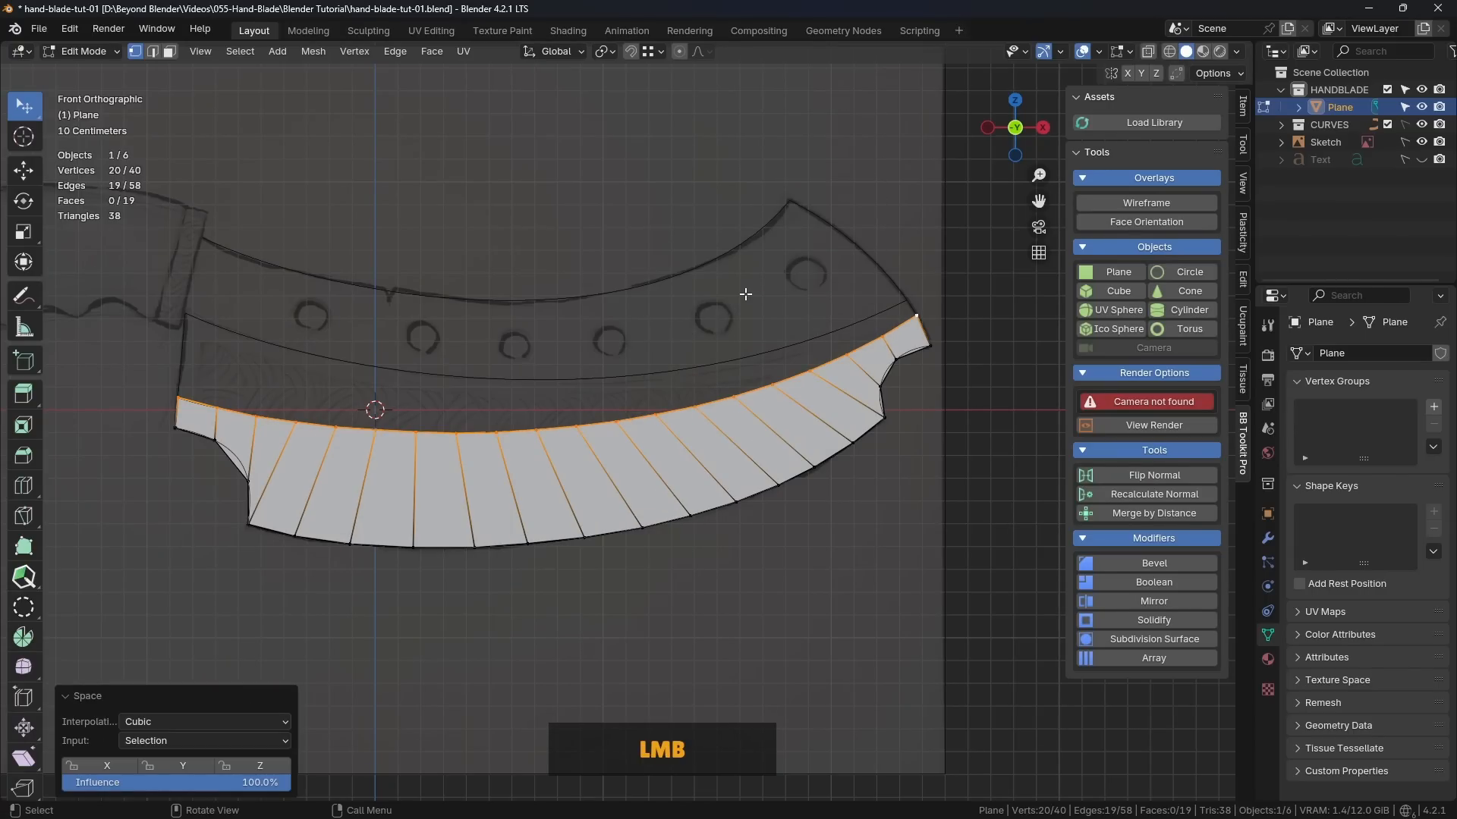
scroll(243, 431, "up", 3)
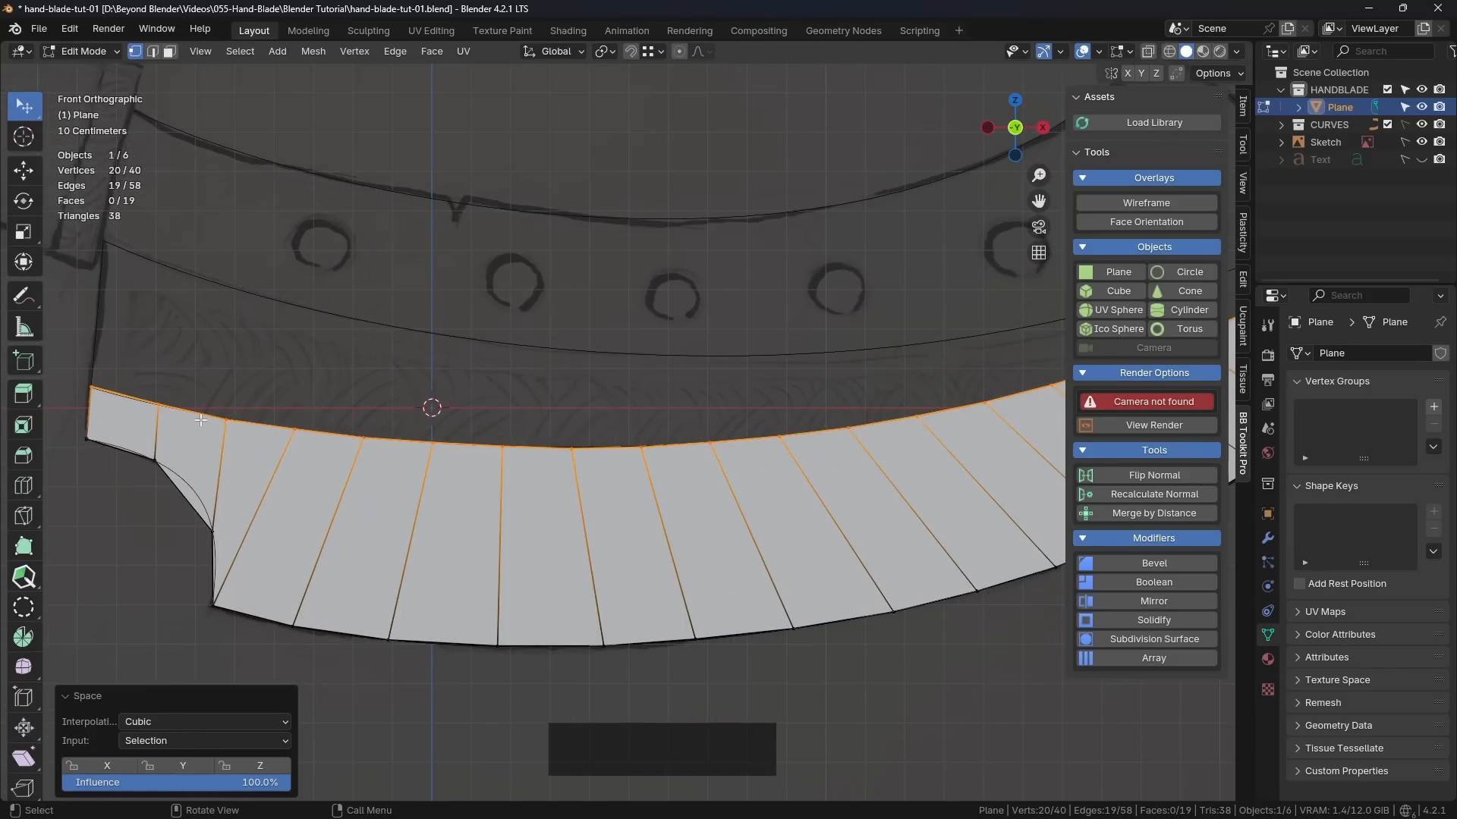
scroll(424, 435, "down", 2)
middle_click_drag(774, 397, 642, 358, "shift")
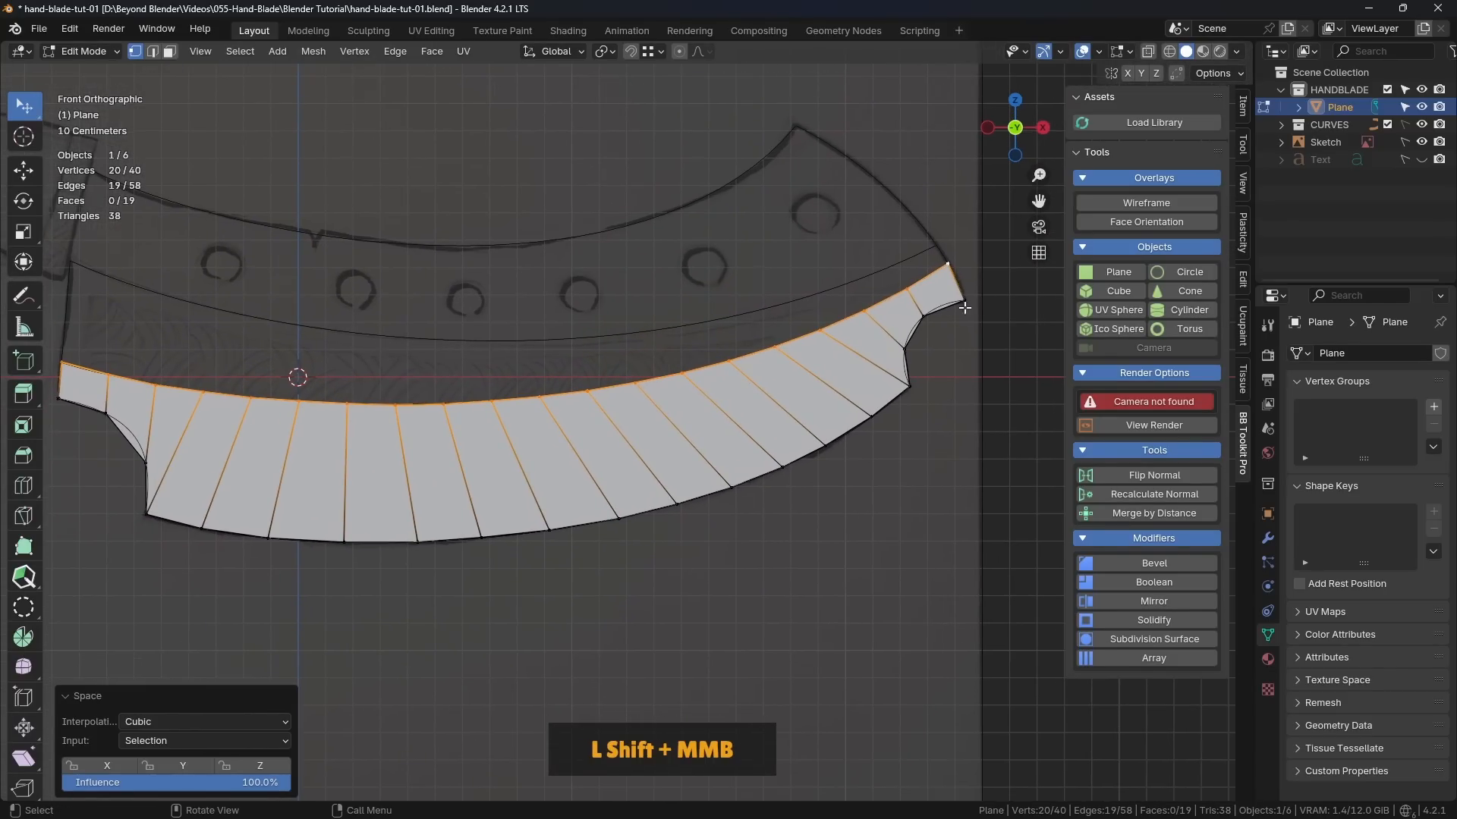
middle_click_drag(929, 301, 782, 335, "shift")
scroll(942, 316, "up", 3)
left_click(844, 279)
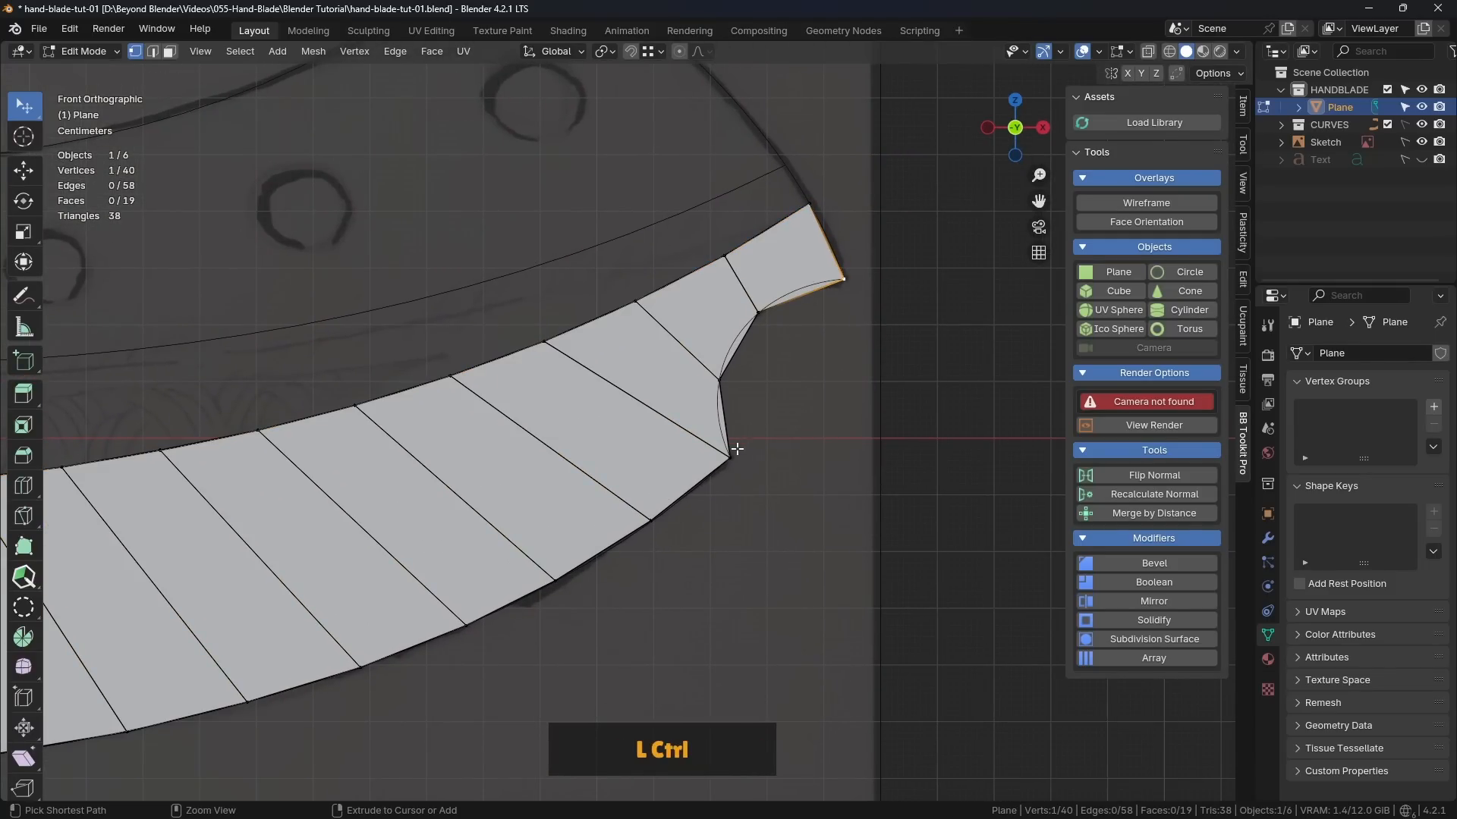
left_click(733, 459, "ctrl")
left_click(849, 282)
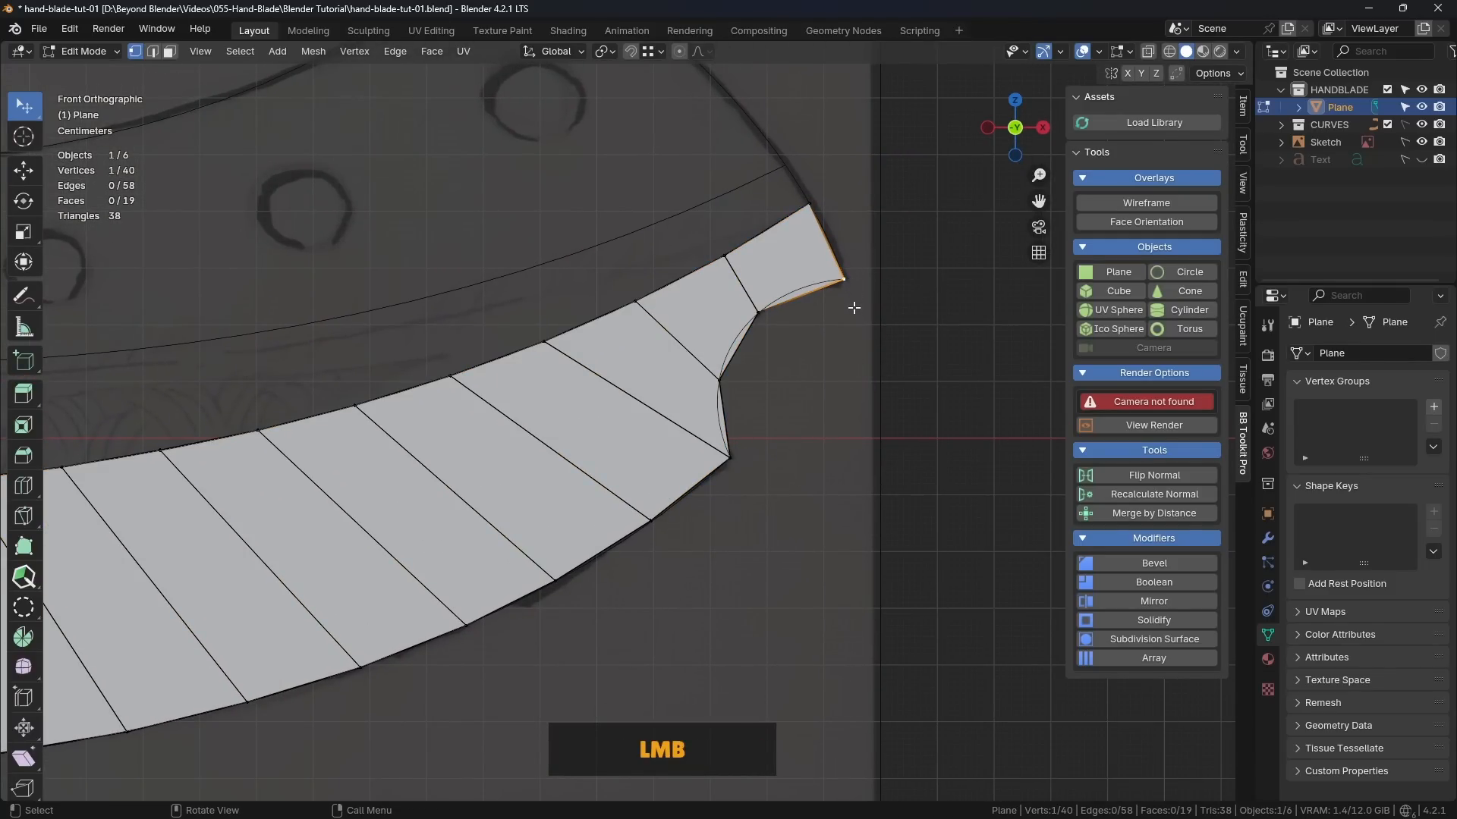
left_click(763, 314, "shift")
left_click(723, 381, "shift")
left_click(739, 461, "shift")
left_click(817, 409)
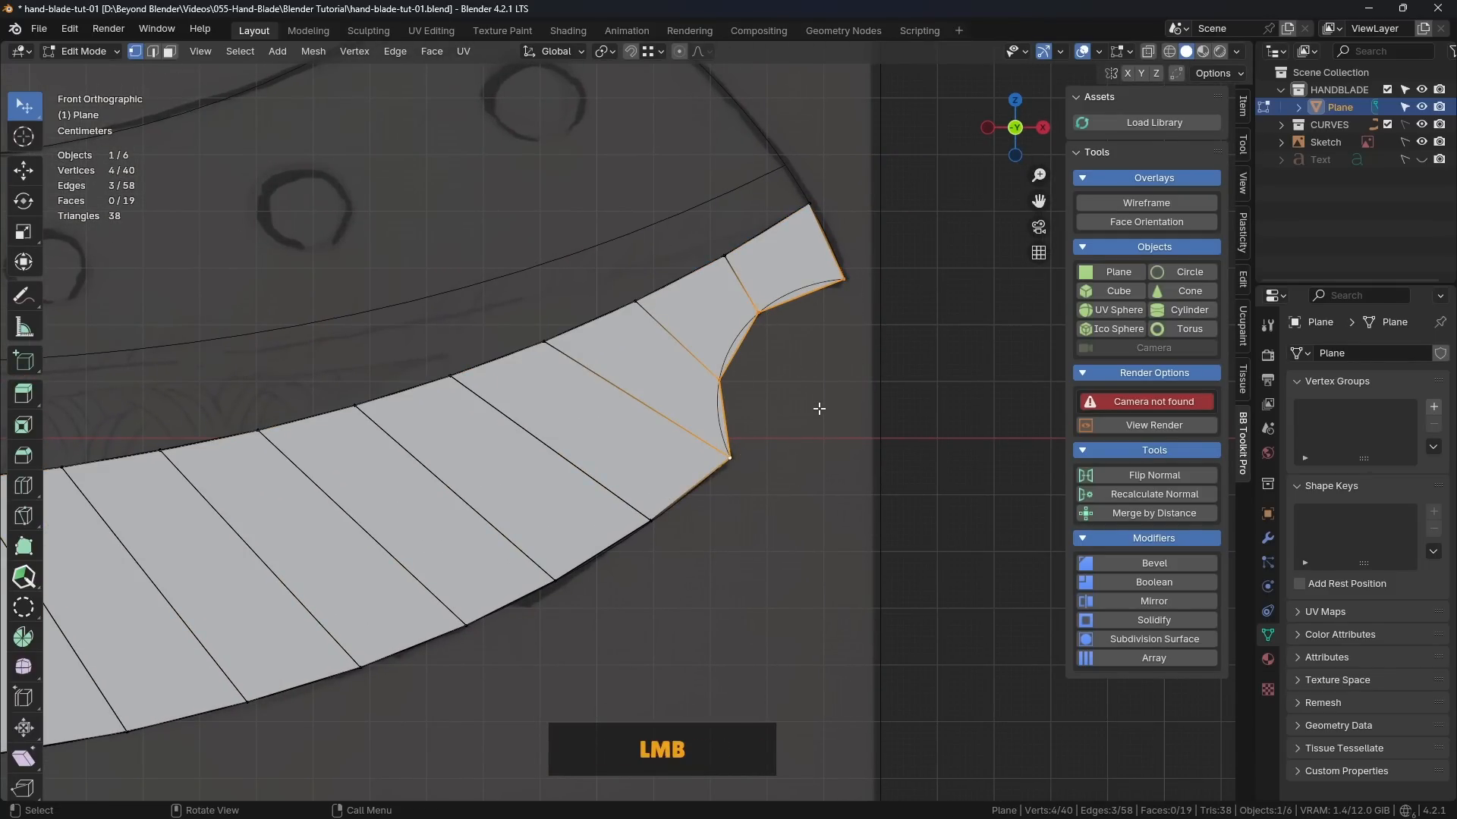
scroll(810, 416, "down", 2)
middle_click_drag(777, 471, 867, 397, "shift")
left_click(845, 375)
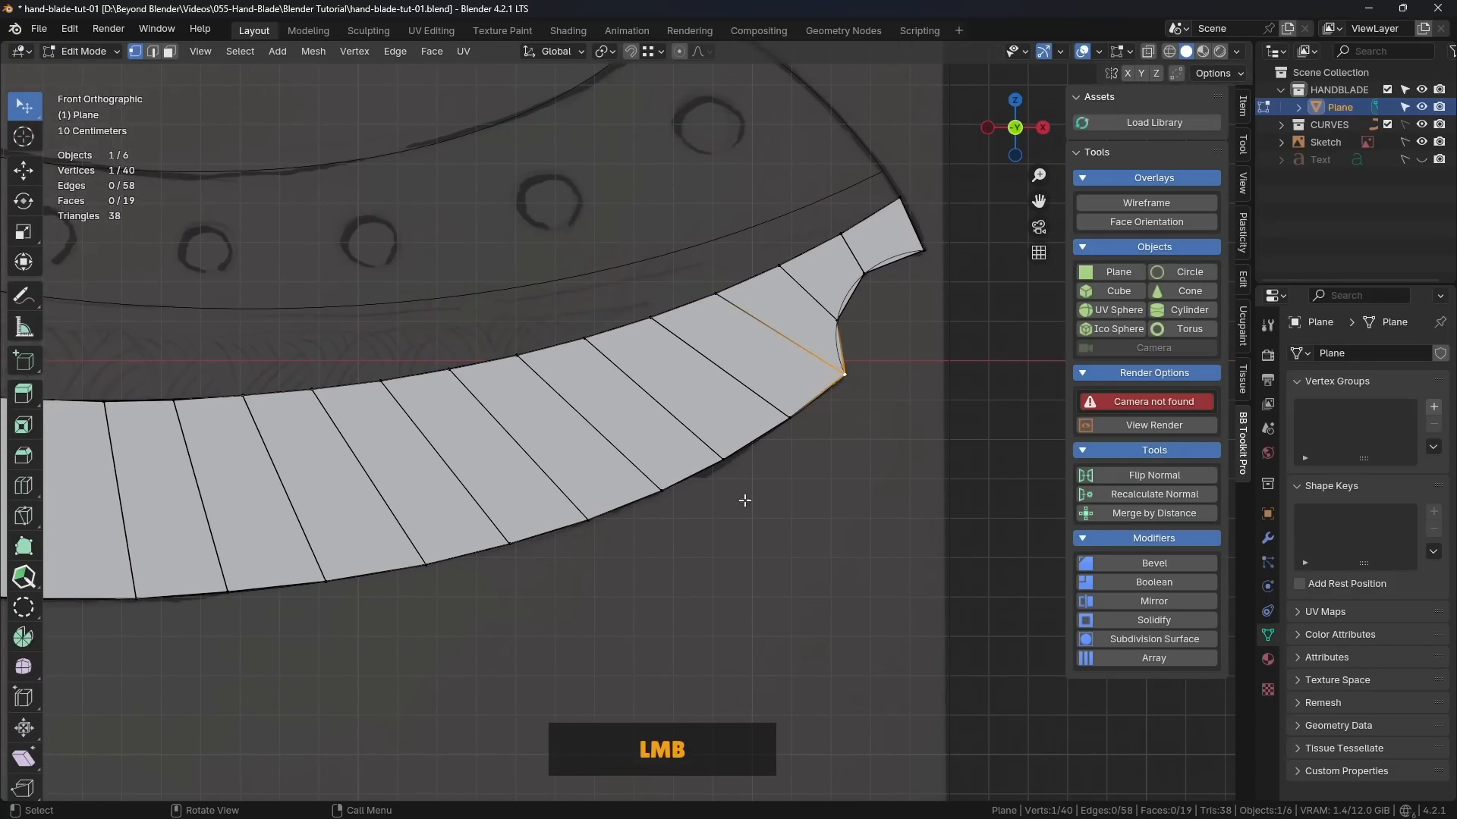
left_click(325, 582, "ctrl")
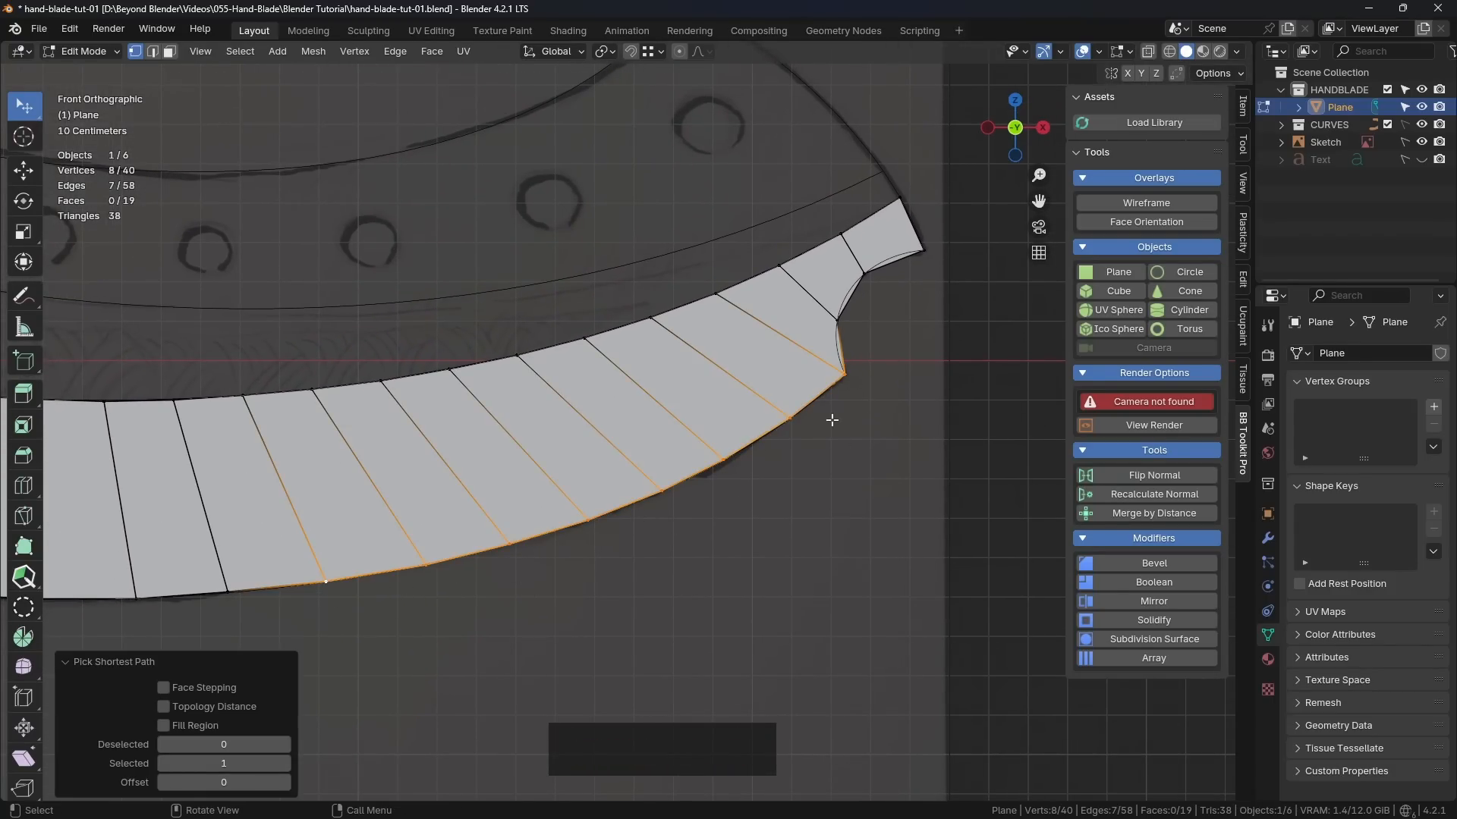
left_click(799, 499)
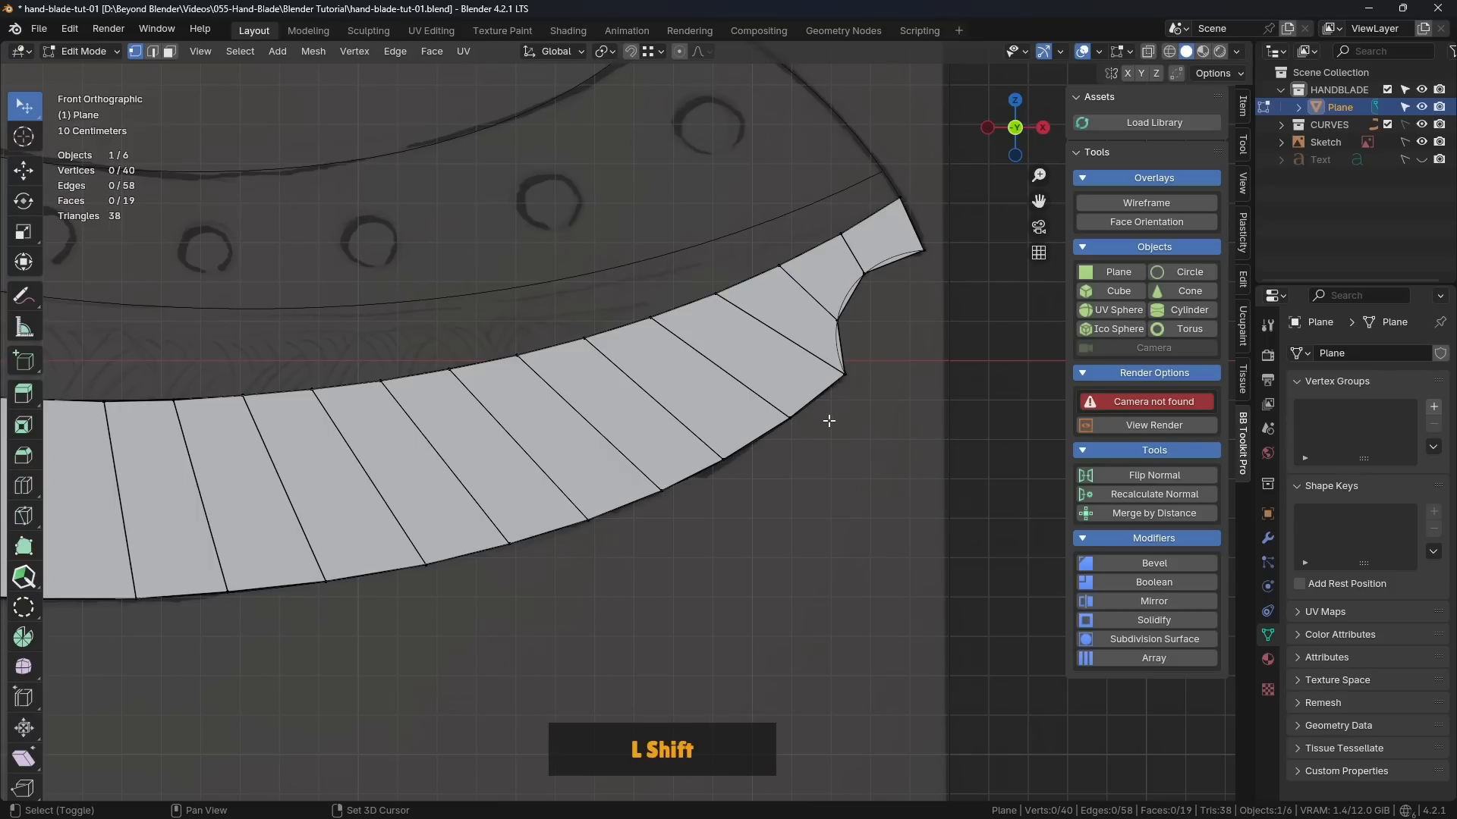
Step: Select the four vertices along the right notch and distribute them evenly with LoopTools Space
middle_click_drag(829, 417, 777, 425, "shift")
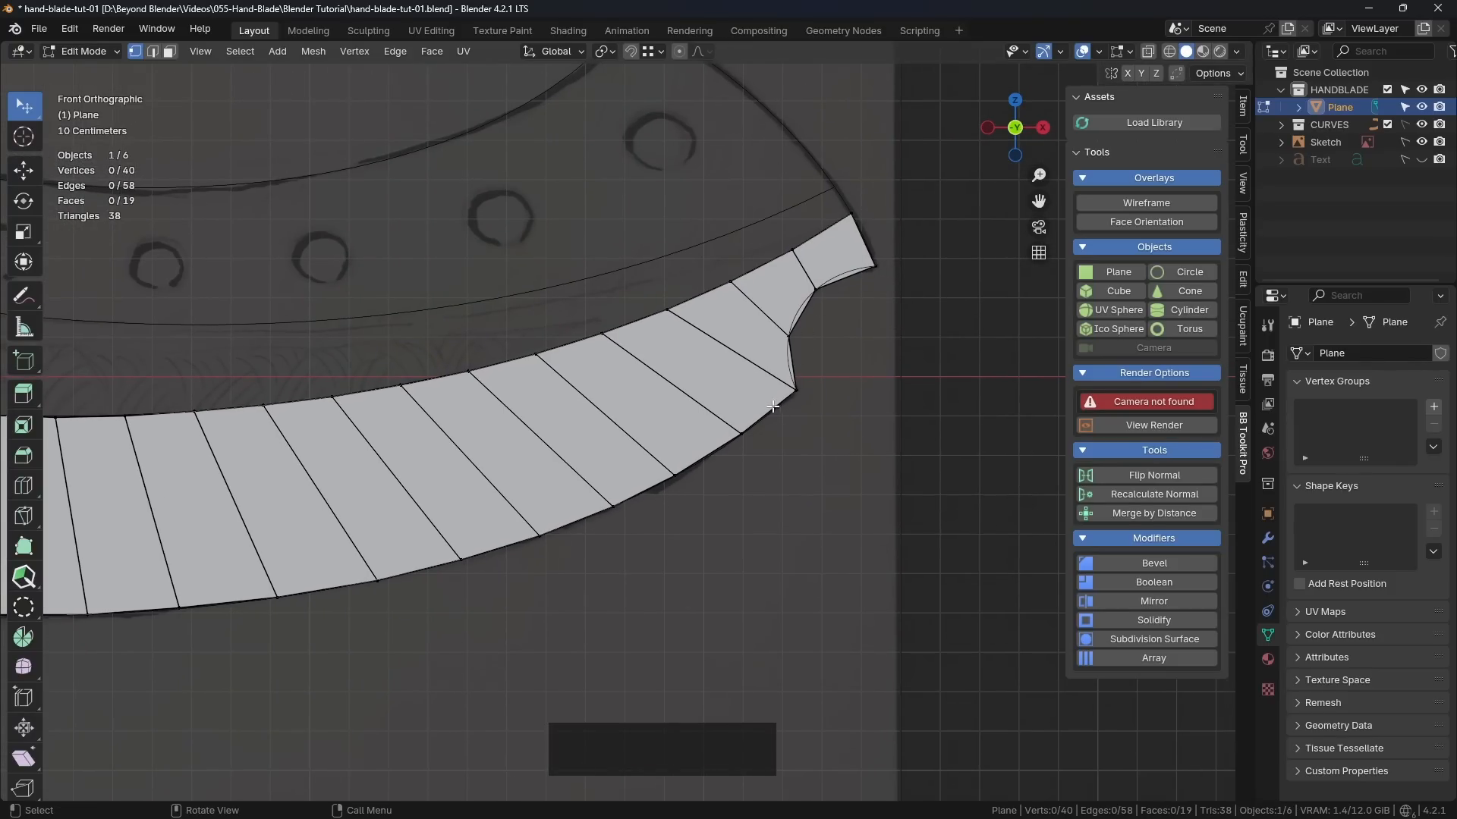
left_click(877, 267)
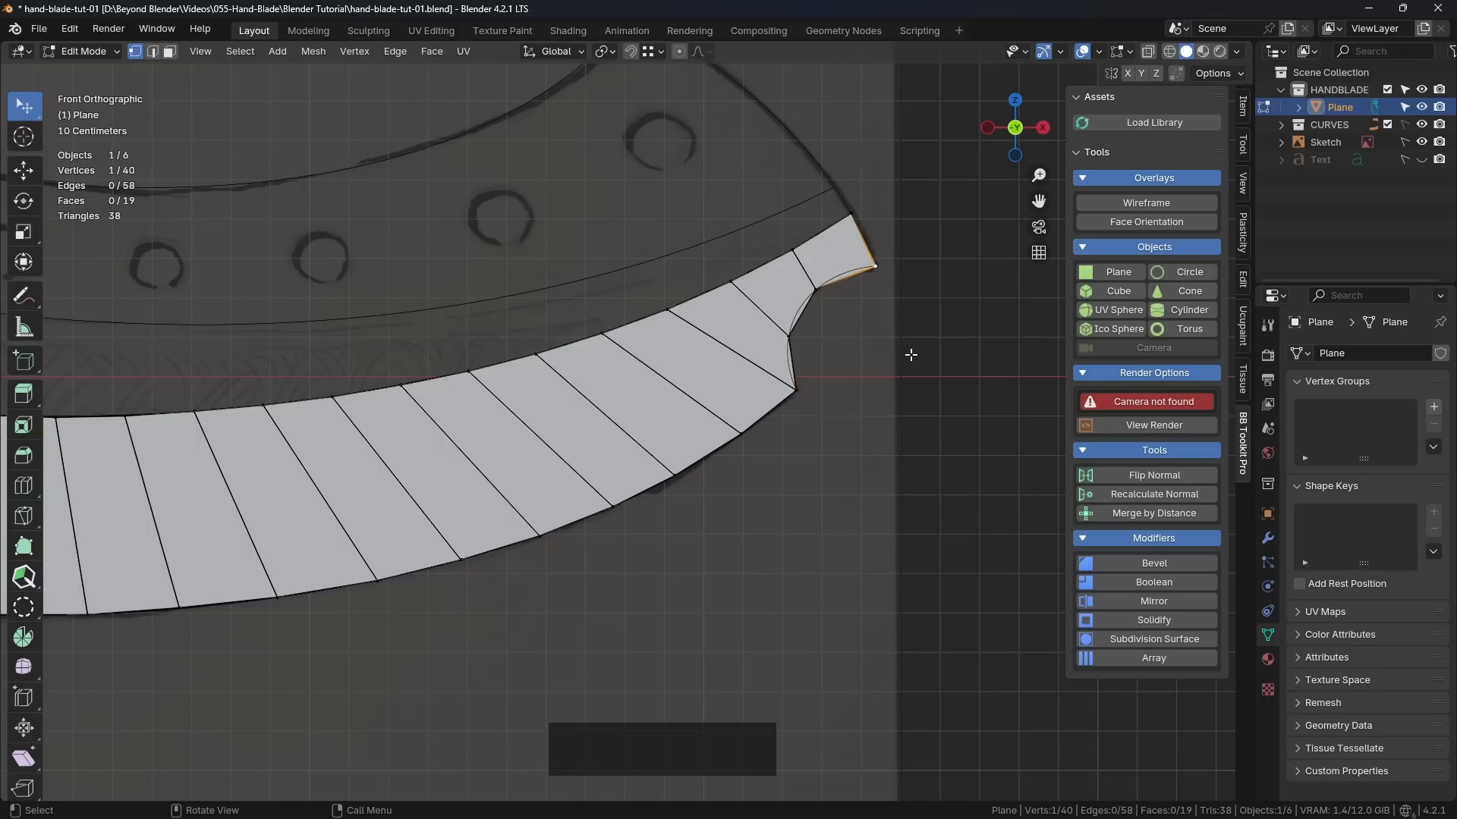
left_click(798, 391, "ctrl")
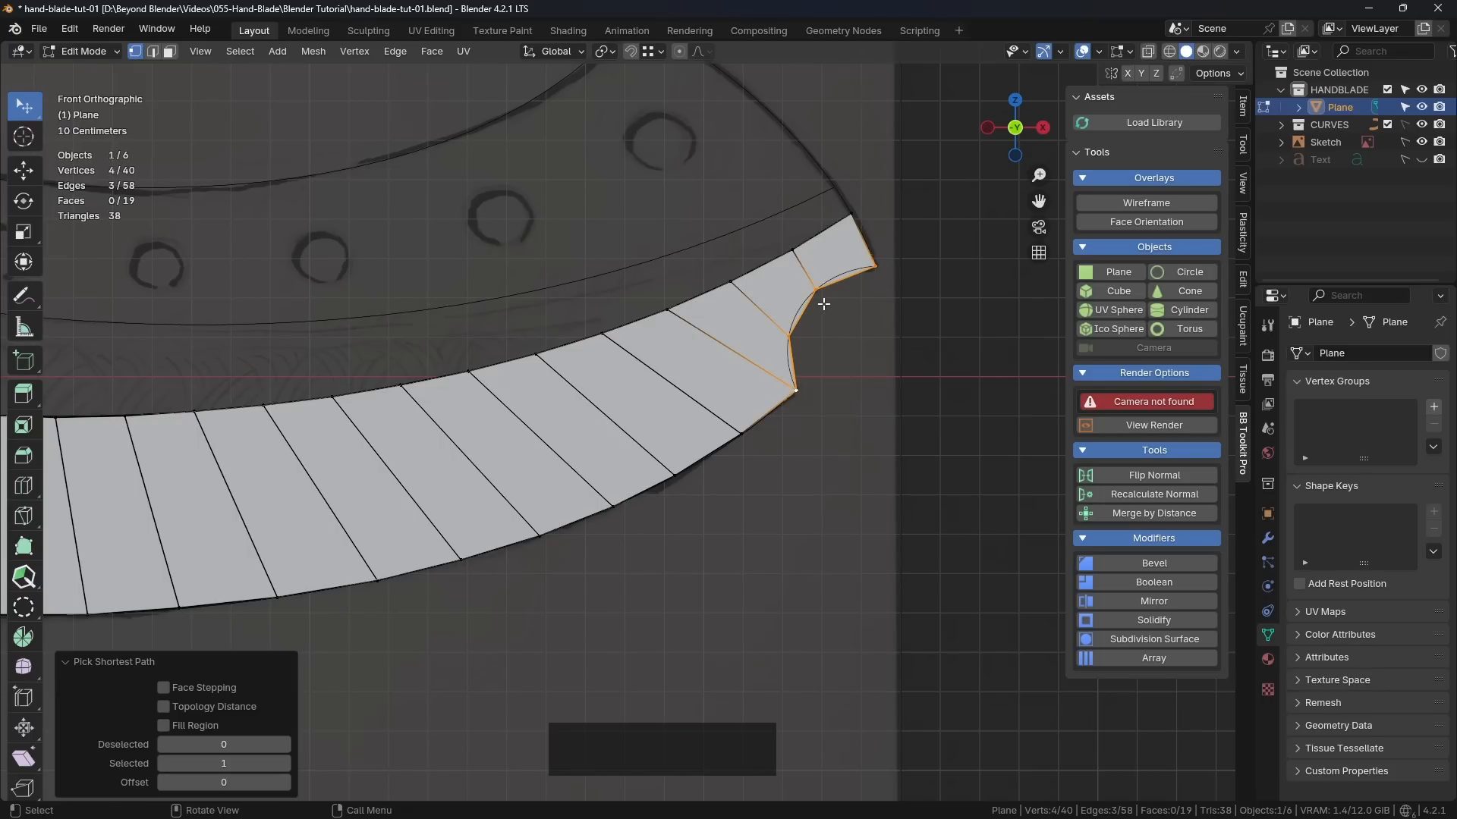
scroll(822, 303, "up", 2)
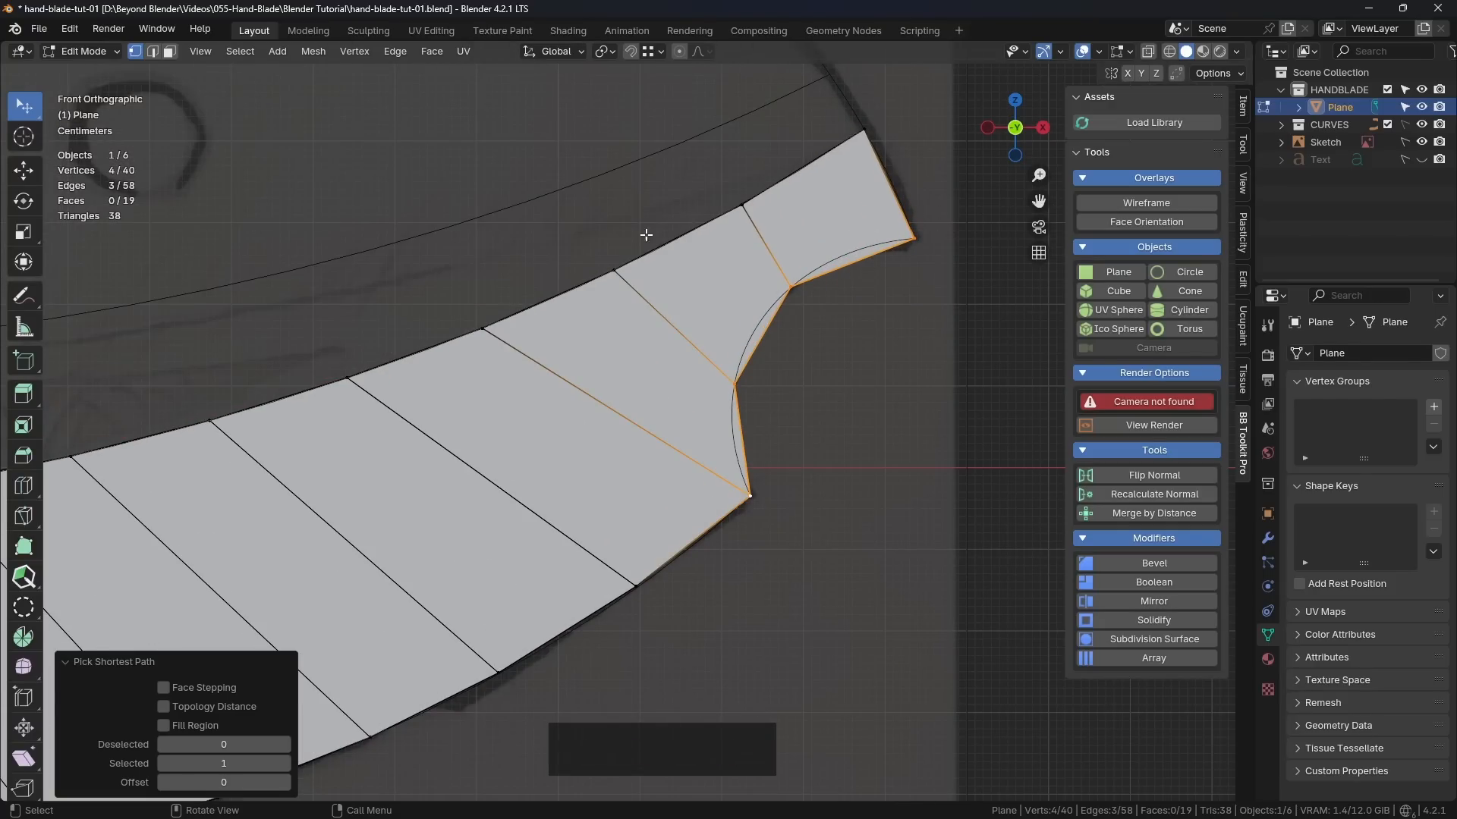
right_click(618, 158)
mouse_move(608, 159)
left_click(705, 282)
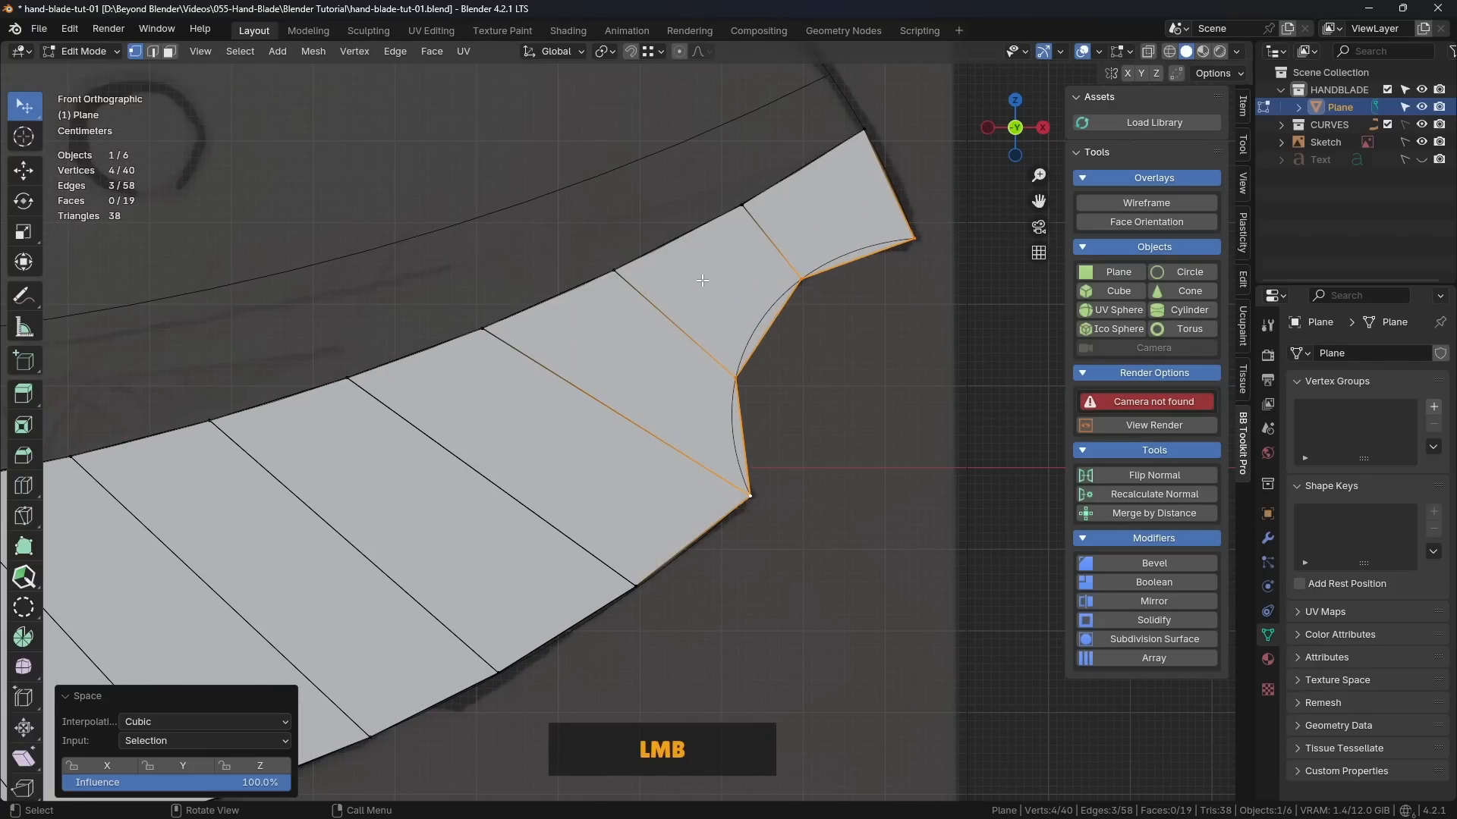
left_click(840, 396)
Step: Select the lower-edge vertices between the two notches and even out their spacing with LoopTools Space
scroll(850, 394, "down", 3)
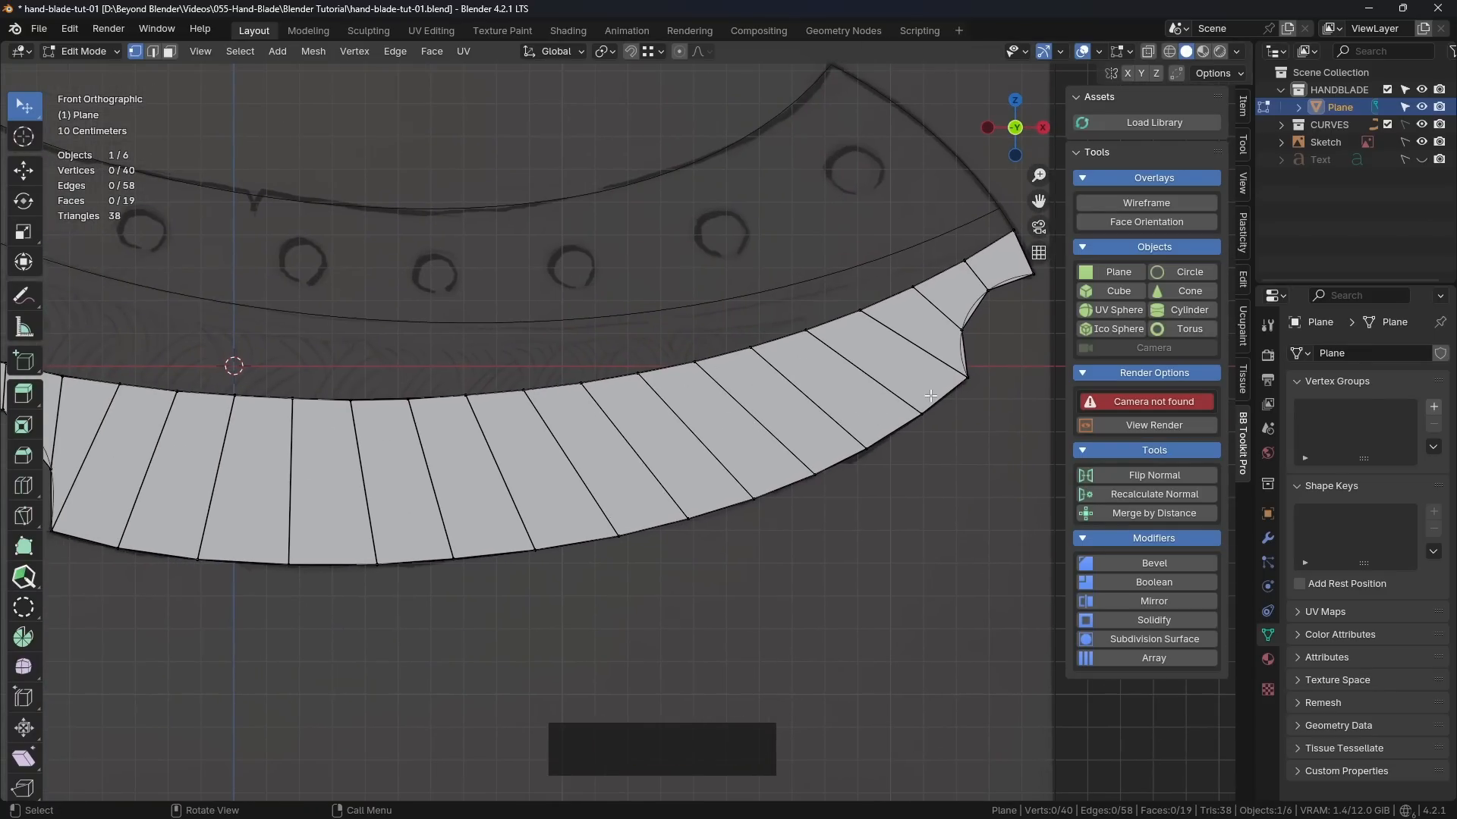
left_click(954, 400)
scroll(515, 448, "down", 2)
scroll(296, 485, "up", 3)
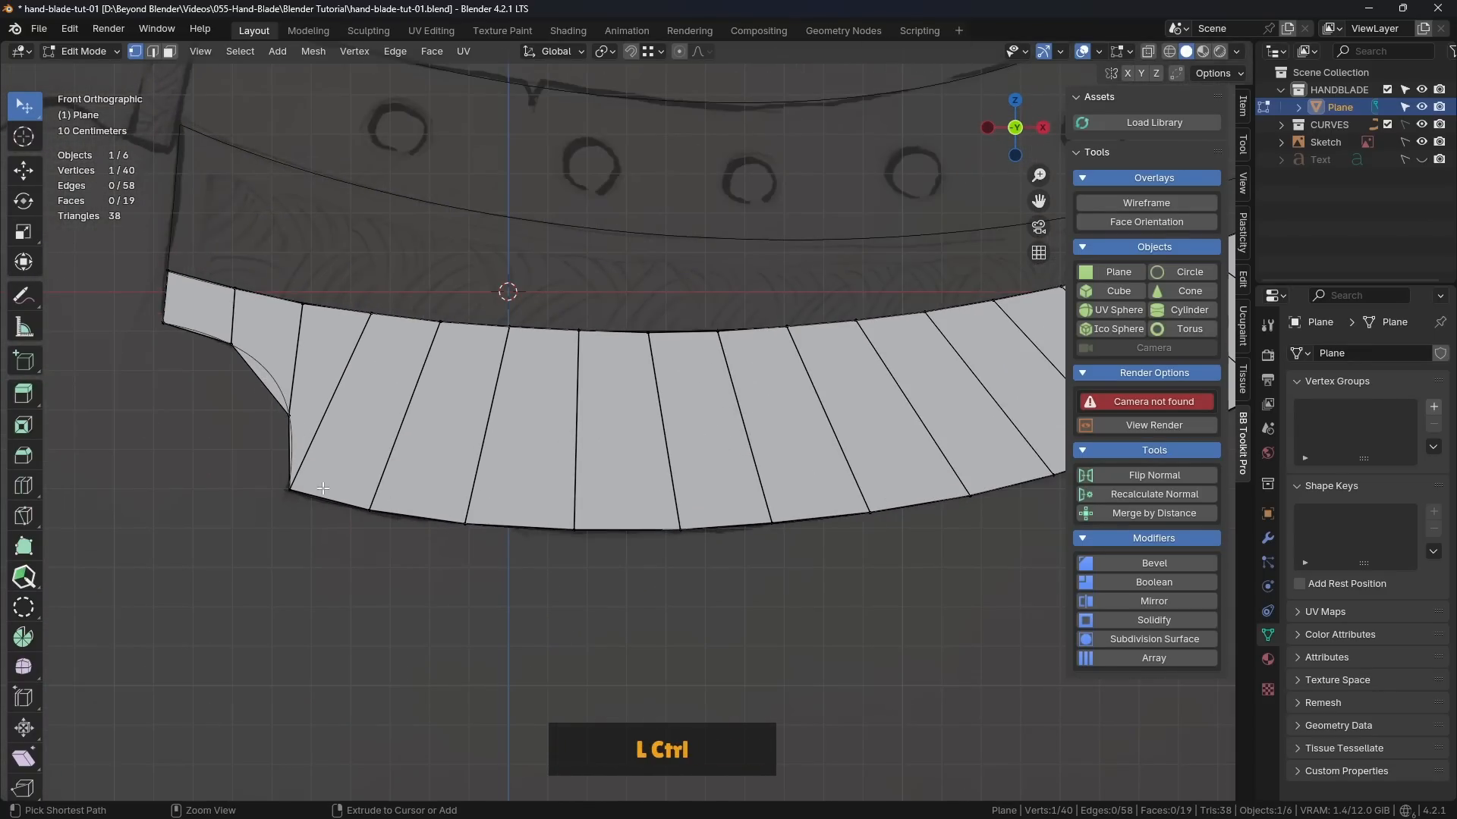
left_click(301, 495, "ctrl")
right_click(607, 349)
mouse_move(616, 351)
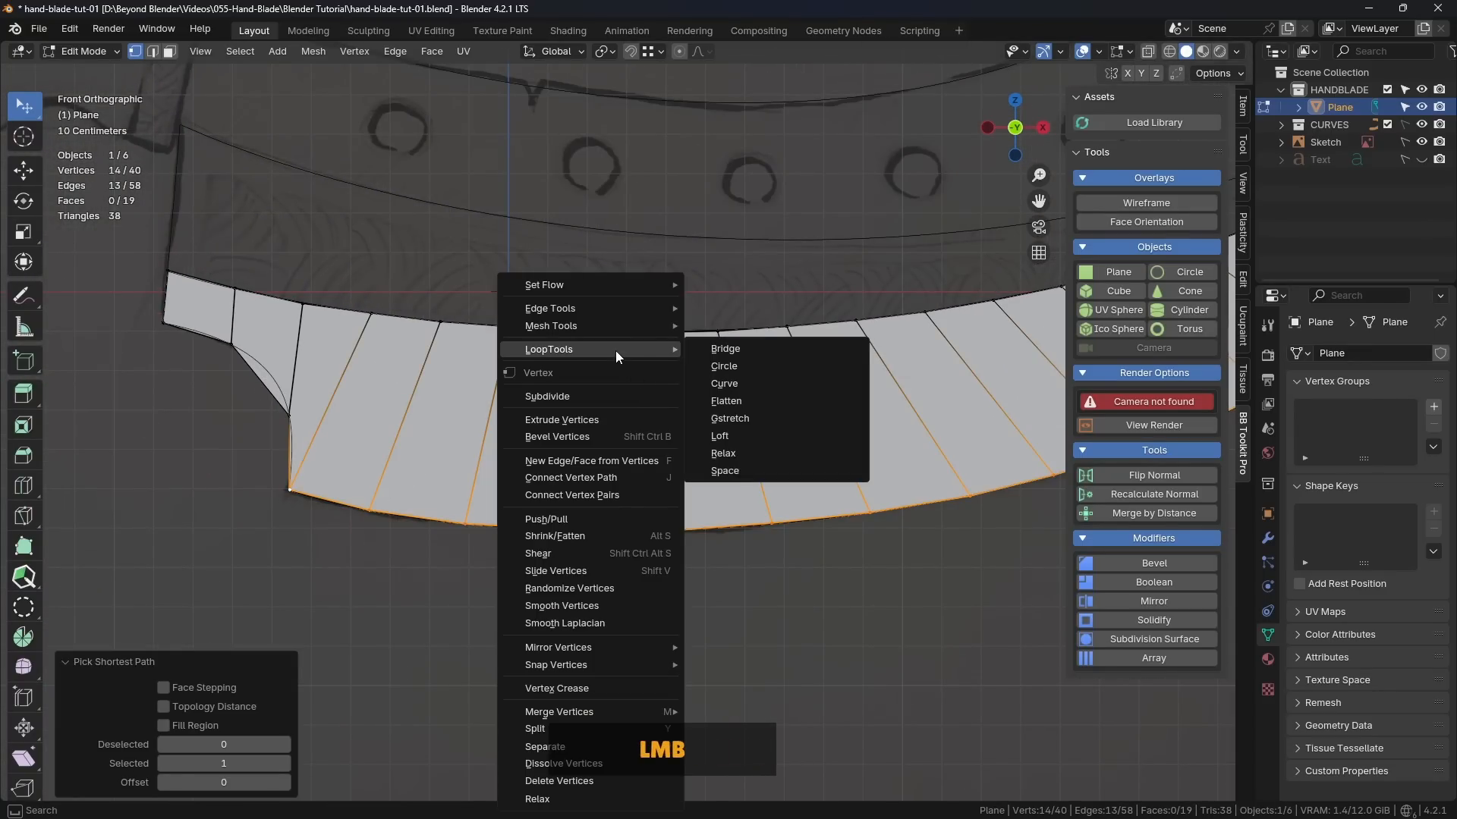
left_click(742, 455)
middle_click_drag(733, 470, 945, 476, "shift")
Step: Select the four vertices along the left notch and space them evenly with LoopTools Space
left_click(377, 329)
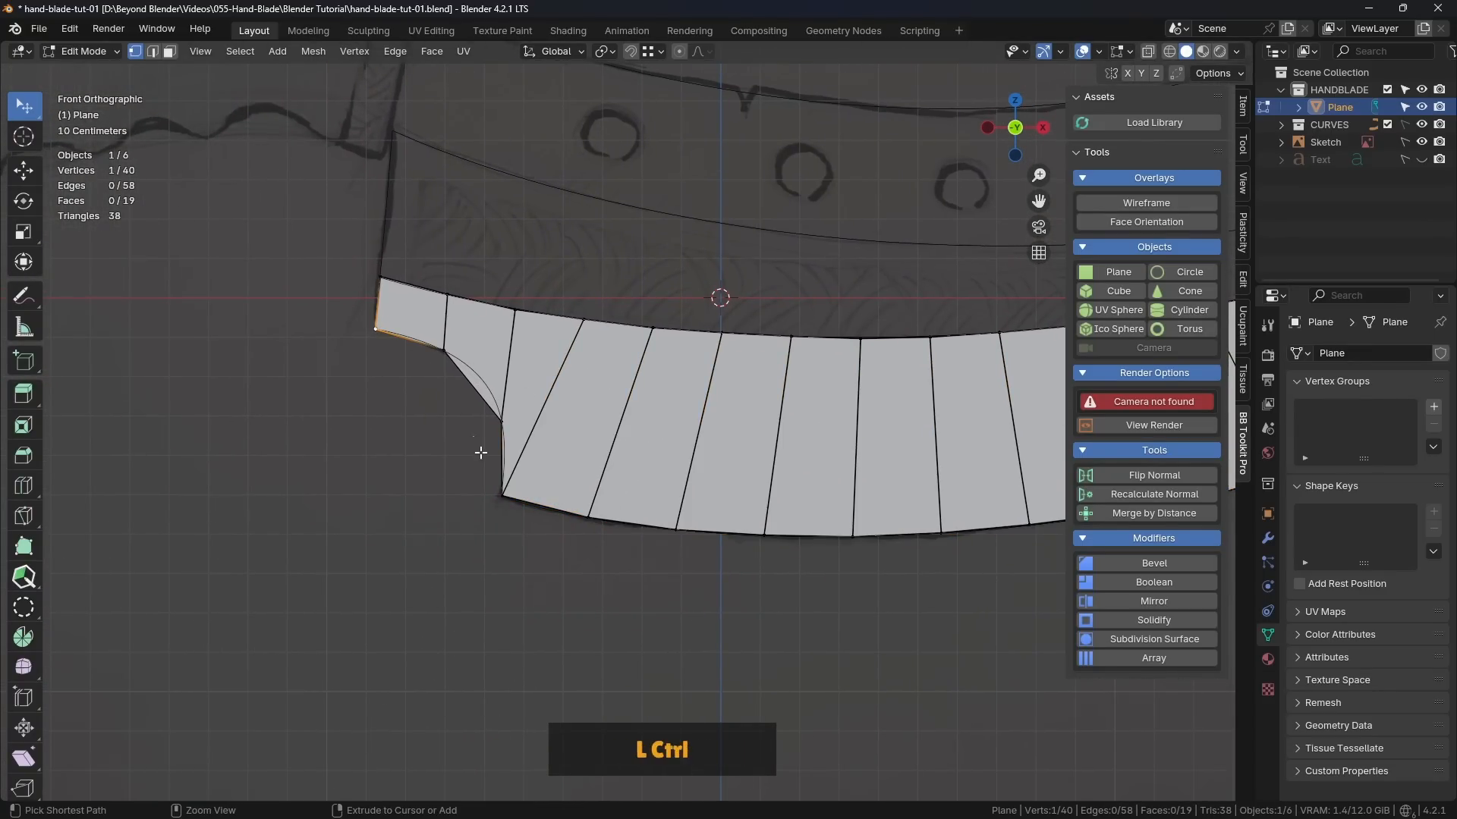
left_click(499, 495, "ctrl")
right_click(654, 349)
left_click(657, 349)
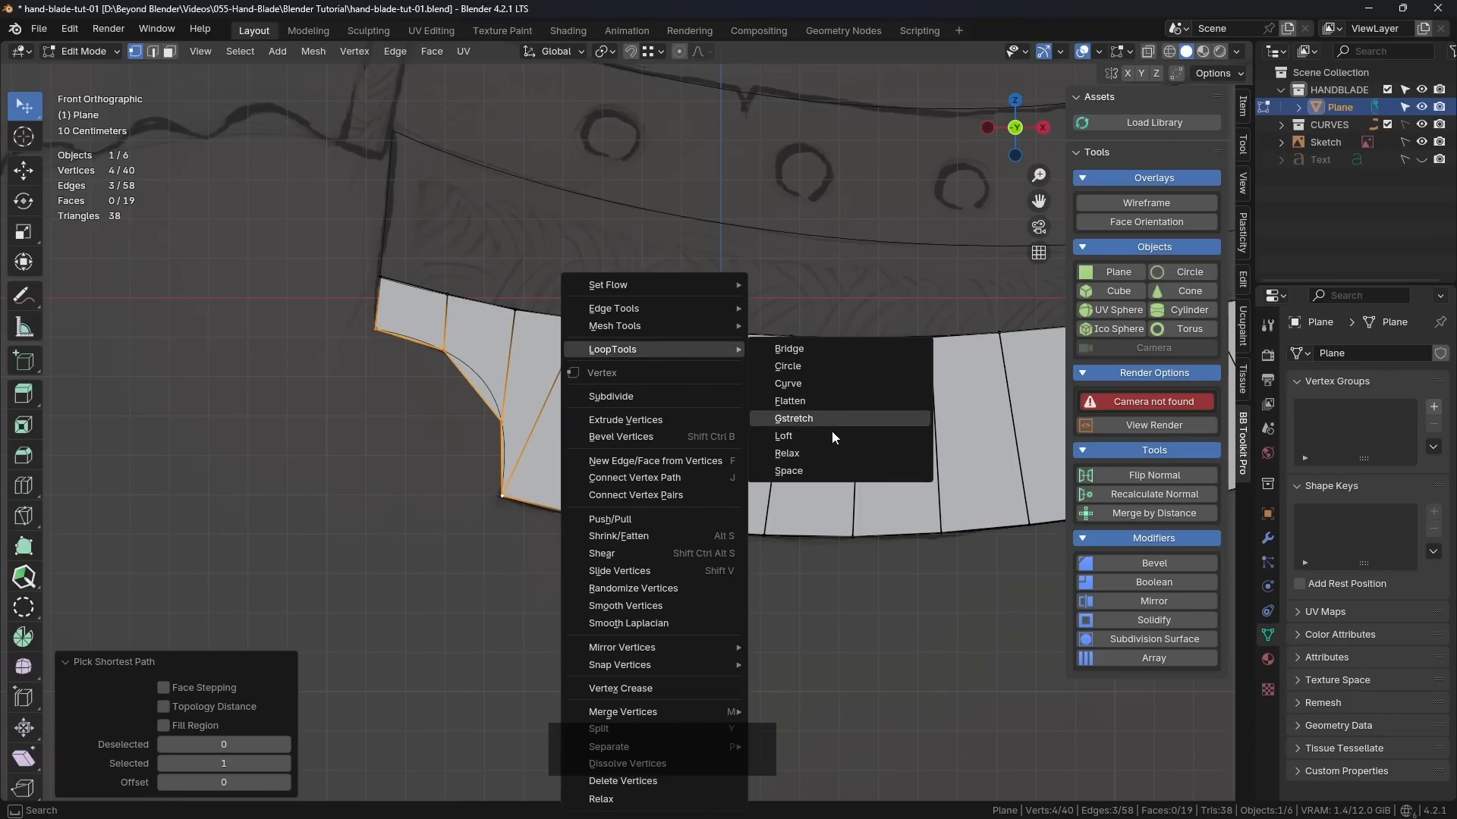
left_click(803, 475)
left_click(427, 453)
scroll(693, 399, "down", 3)
Step: Switch the blade mesh to Object Mode and save the file
middle_click_drag(899, 354, 599, 398, "shift")
key("Tab")
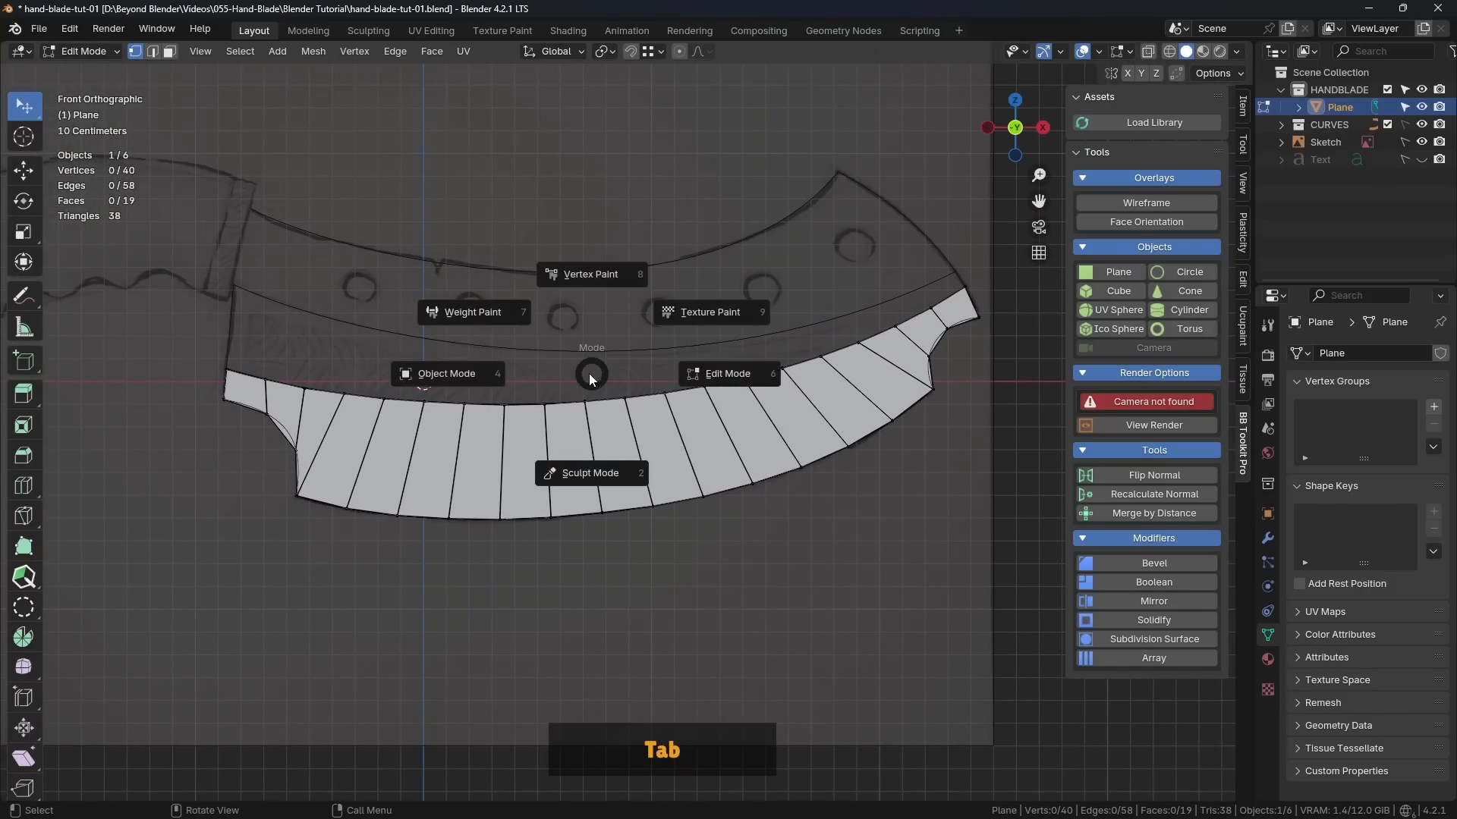
left_click(467, 372)
key("ctrl+s")
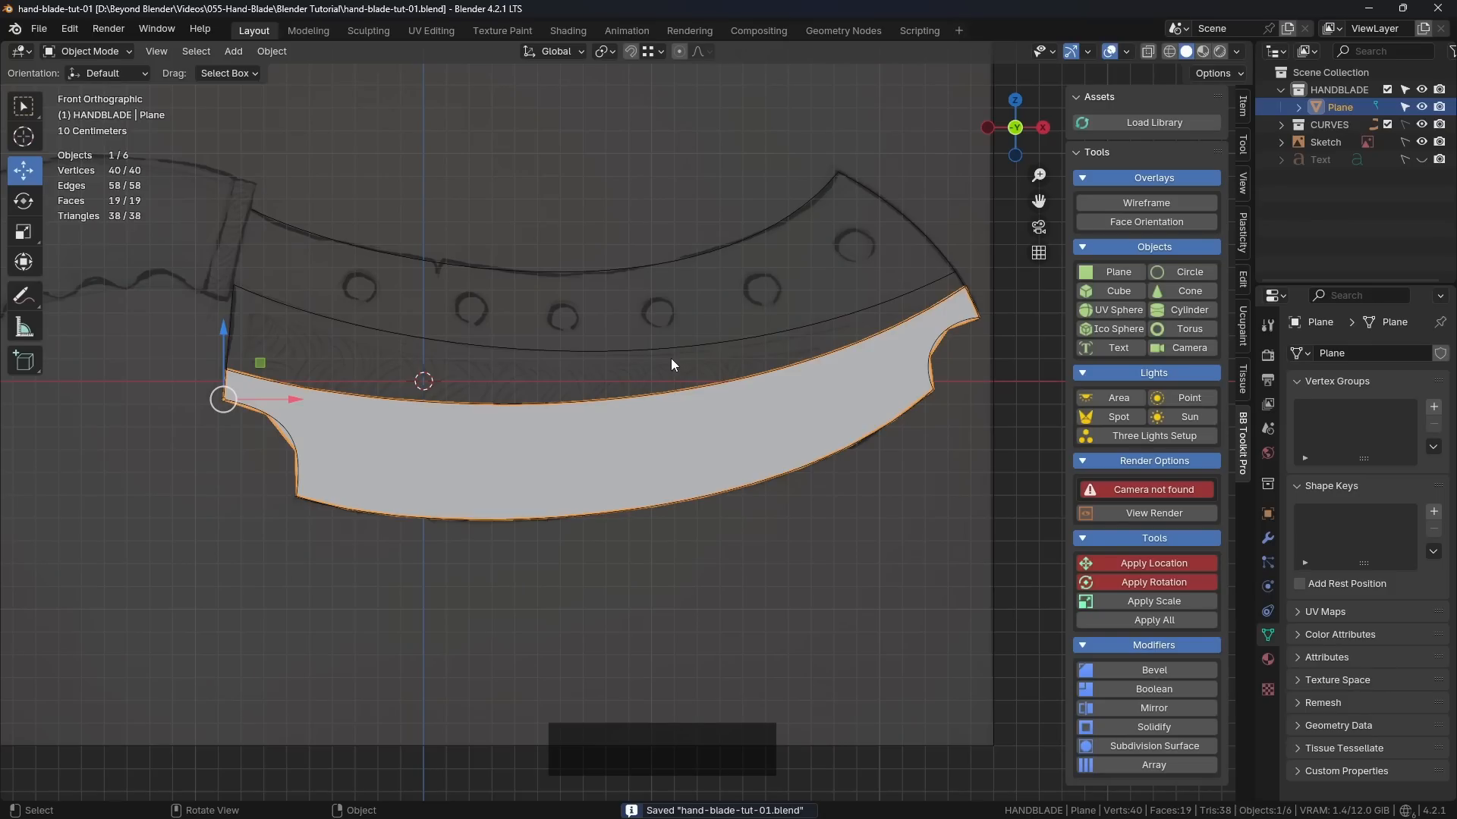
Step: Switch the blade mesh to Edit Mode and select its upper-edge vertices from the left corner to the right corner
key("shift")
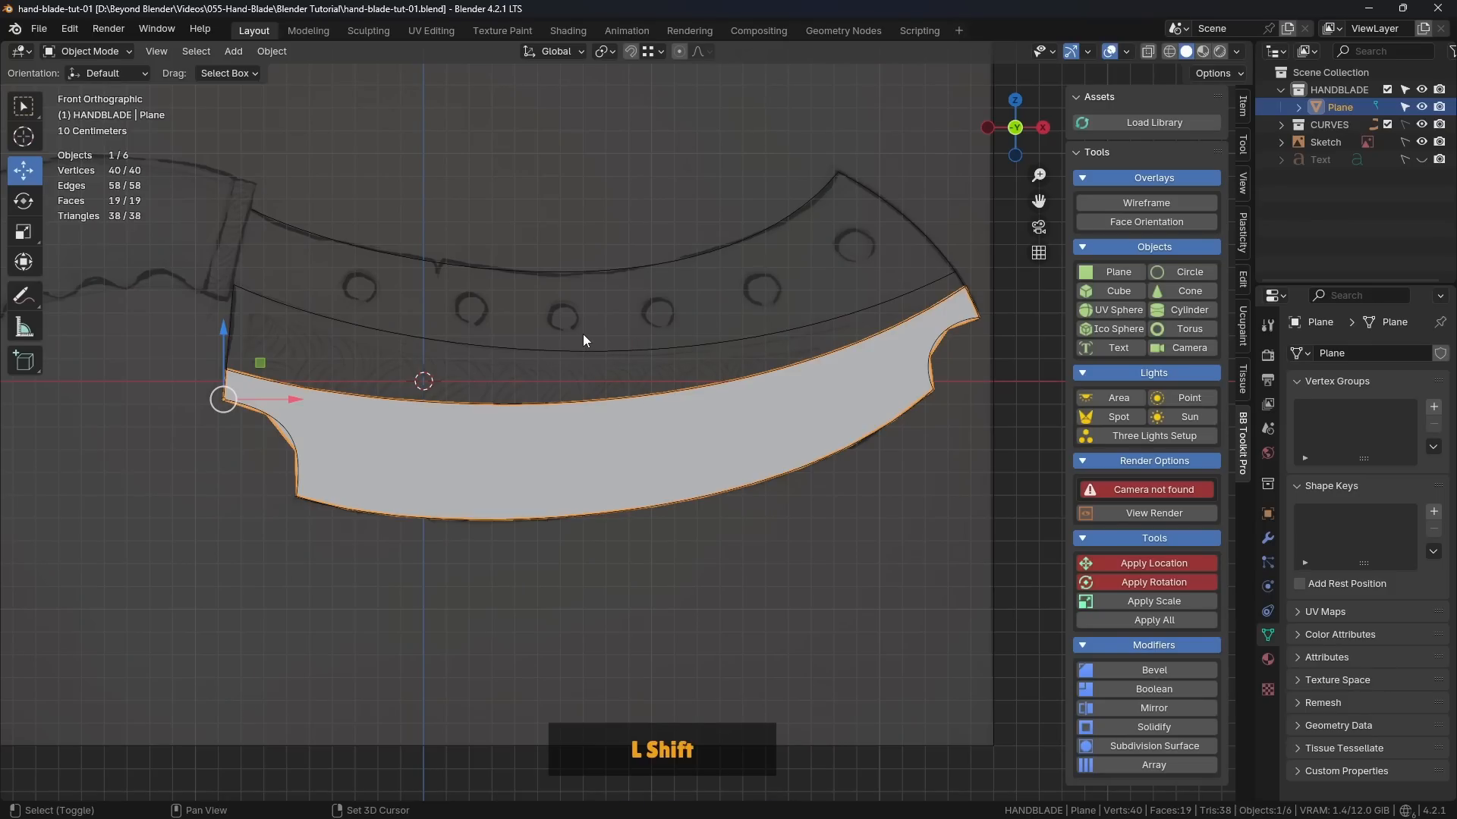
scroll(583, 334, "up", 1)
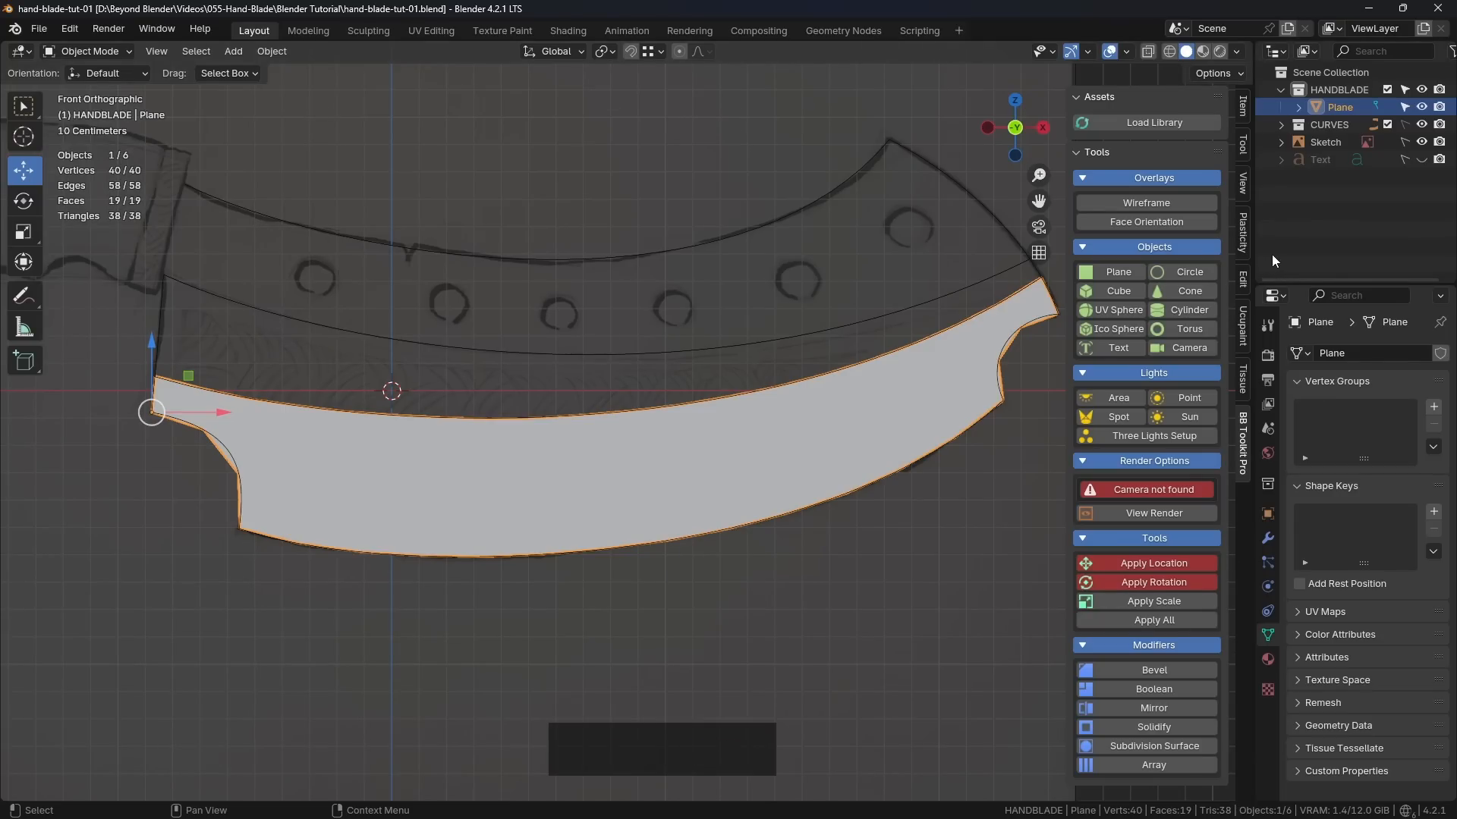
mouse_move(1254, 253)
left_mouse_down()
mouse_move(1268, 249)
mouse_move(1256, 249)
left_mouse_up()
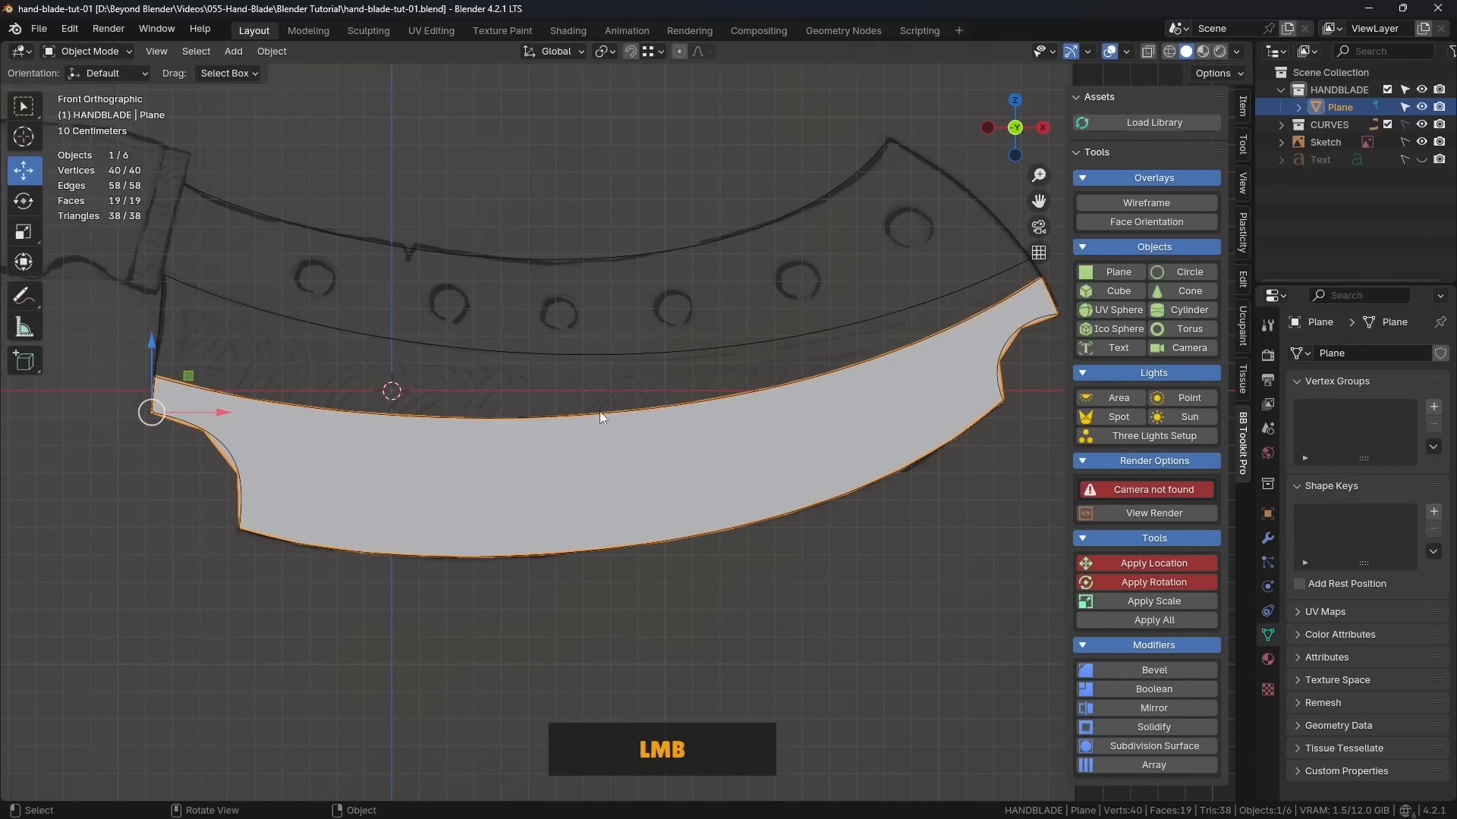
middle_click_drag(600, 411, 466, 457, "shift")
key("Tab")
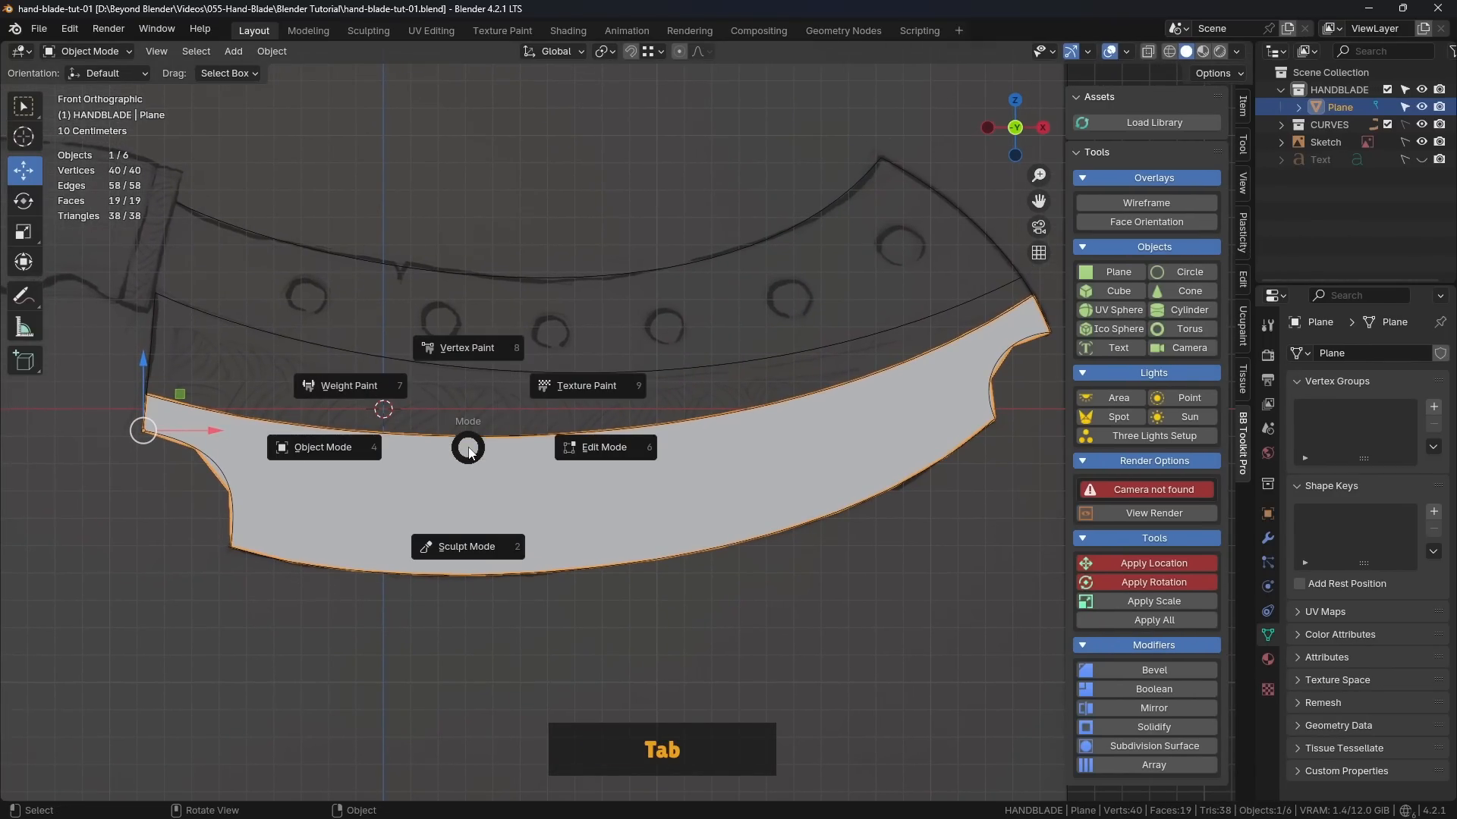
left_click(596, 447)
left_click(147, 395)
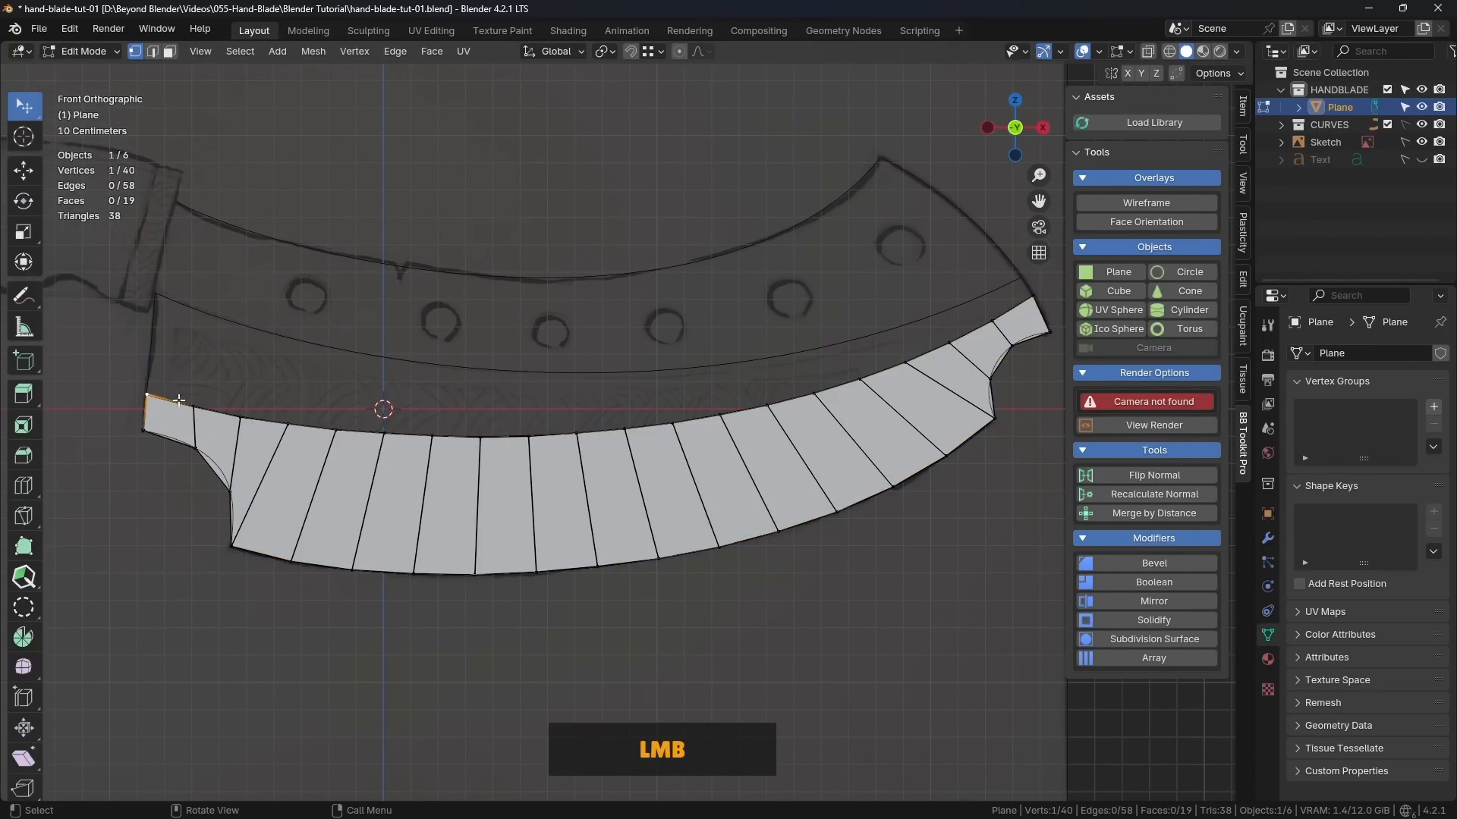
left_click(1033, 295, "ctrl")
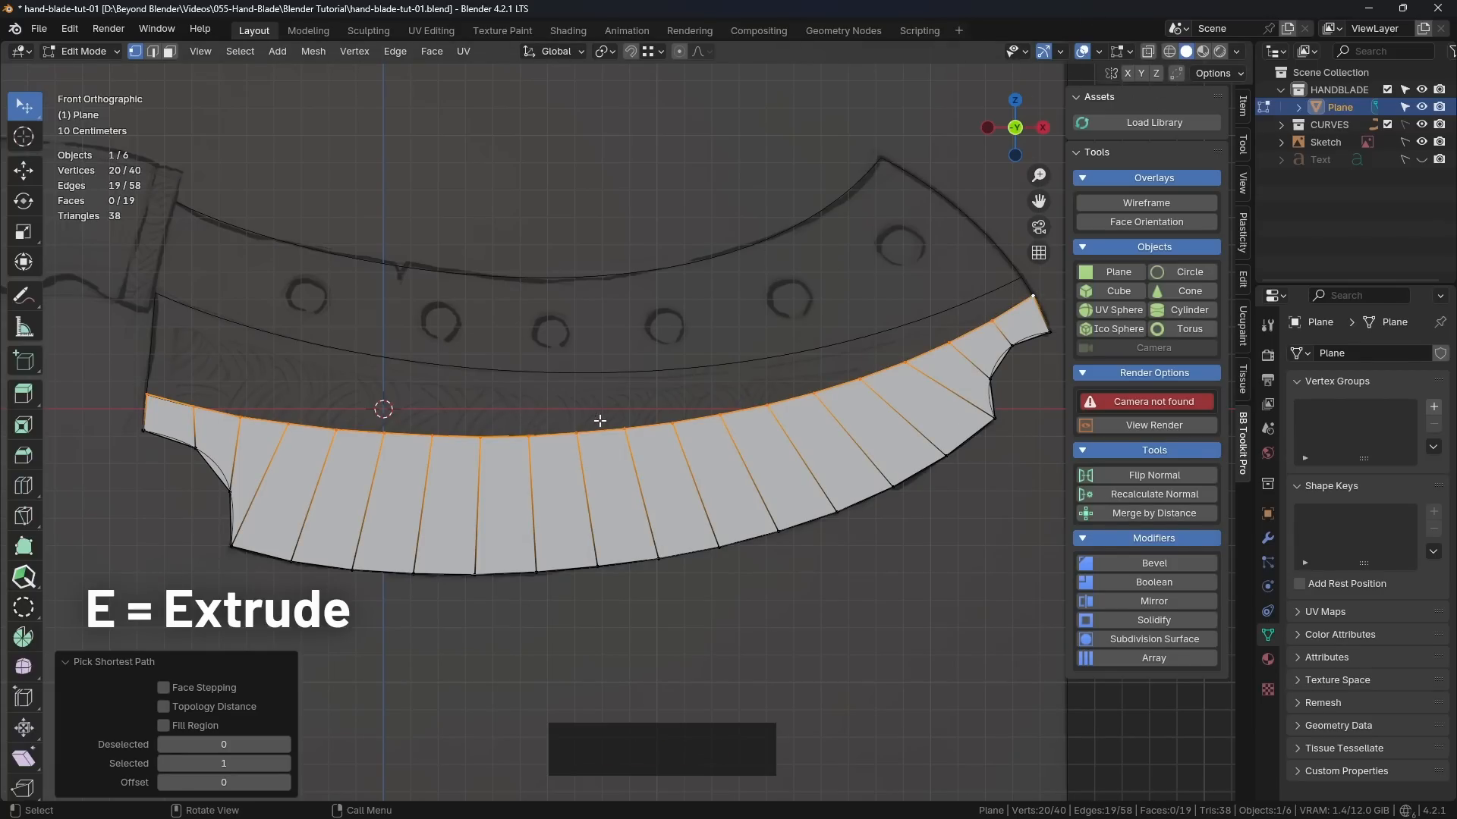
Step: Extrude the upper edge about 0.30 m upward toward the next guide curve and rotate it about 6.45°
key("e")
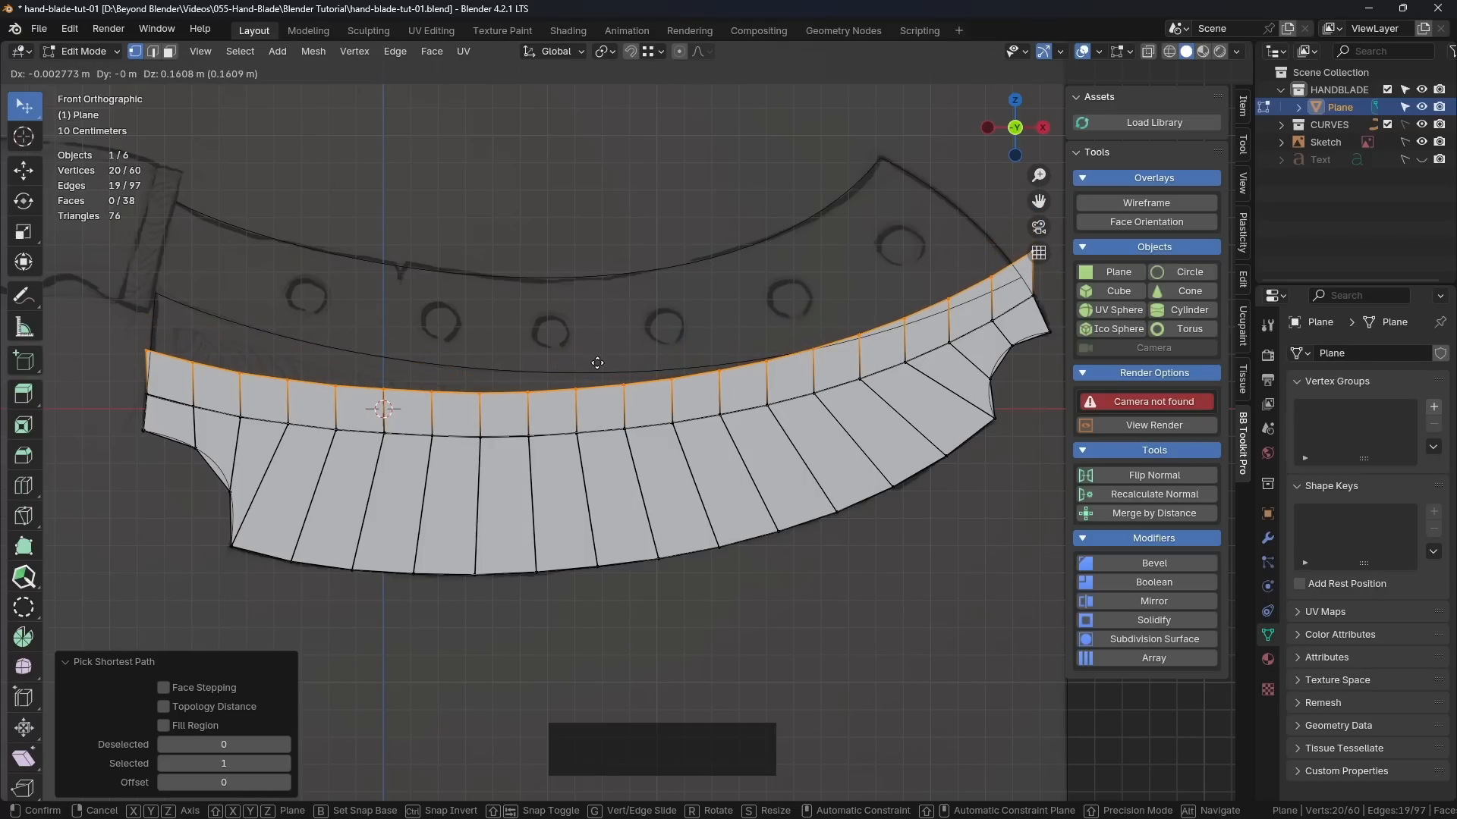
left_click(580, 326)
middle_click_drag(580, 325, 520, 355, "shift")
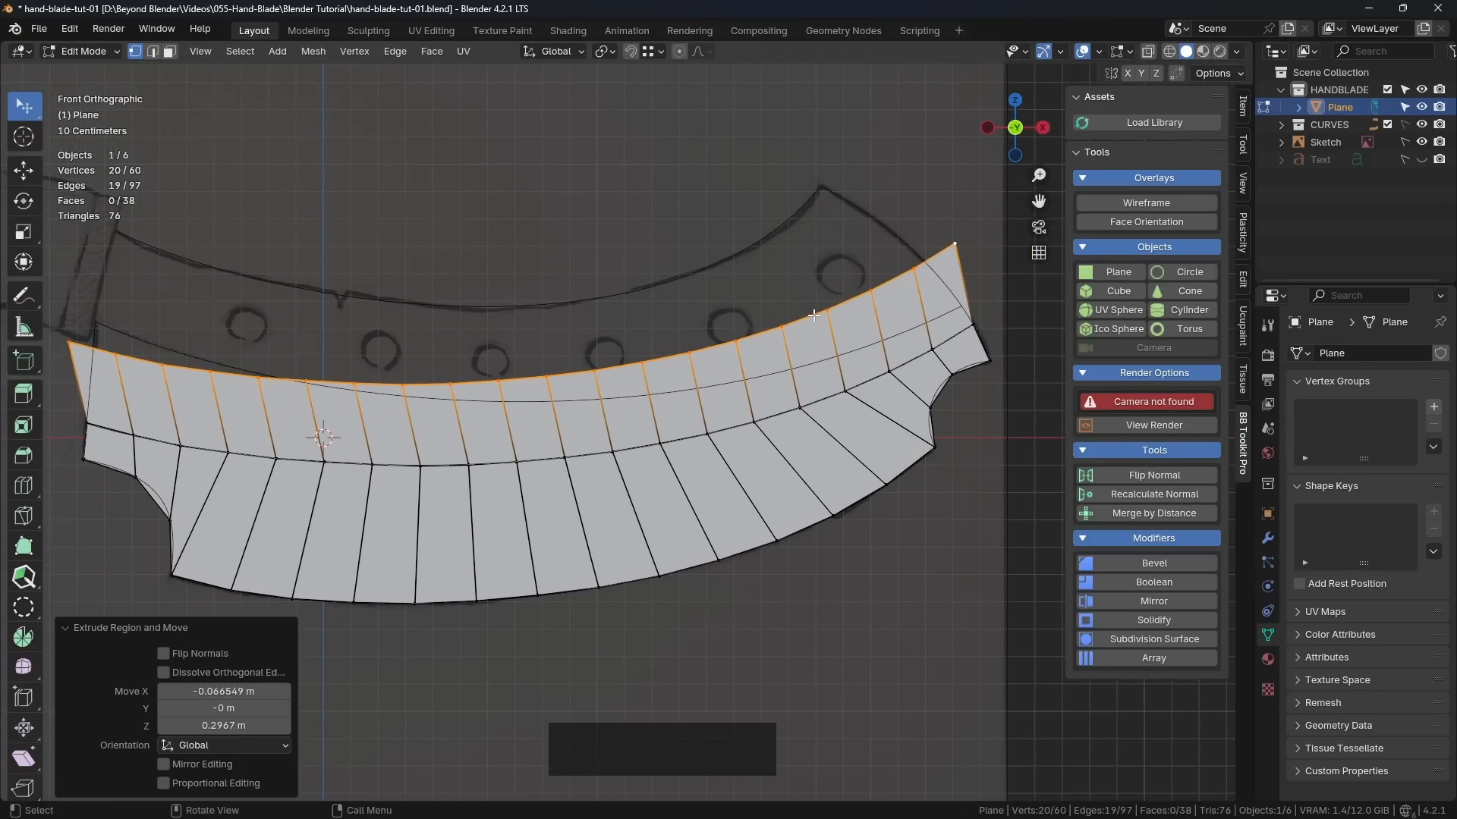
key("r")
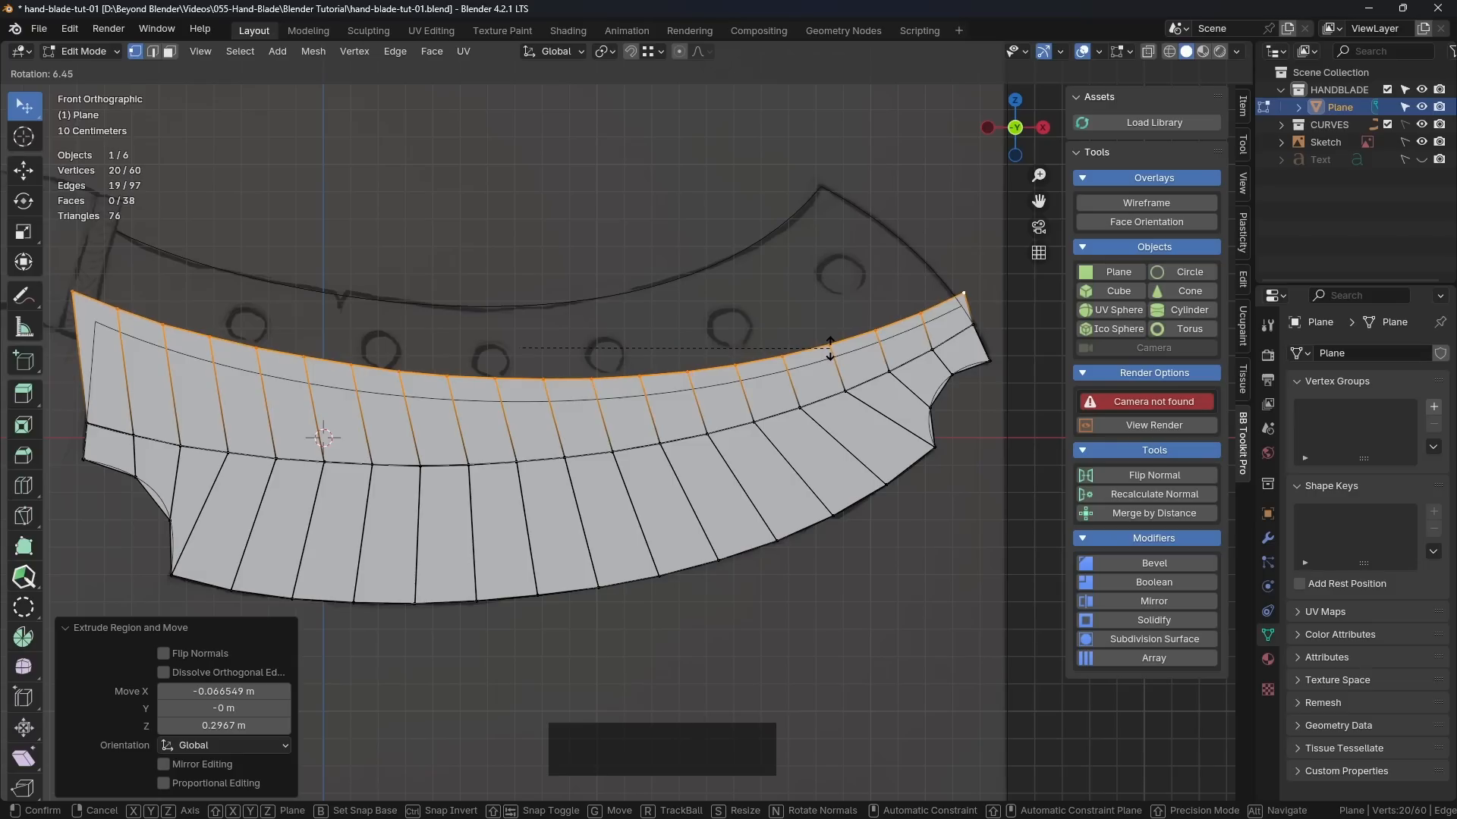
left_click(830, 348)
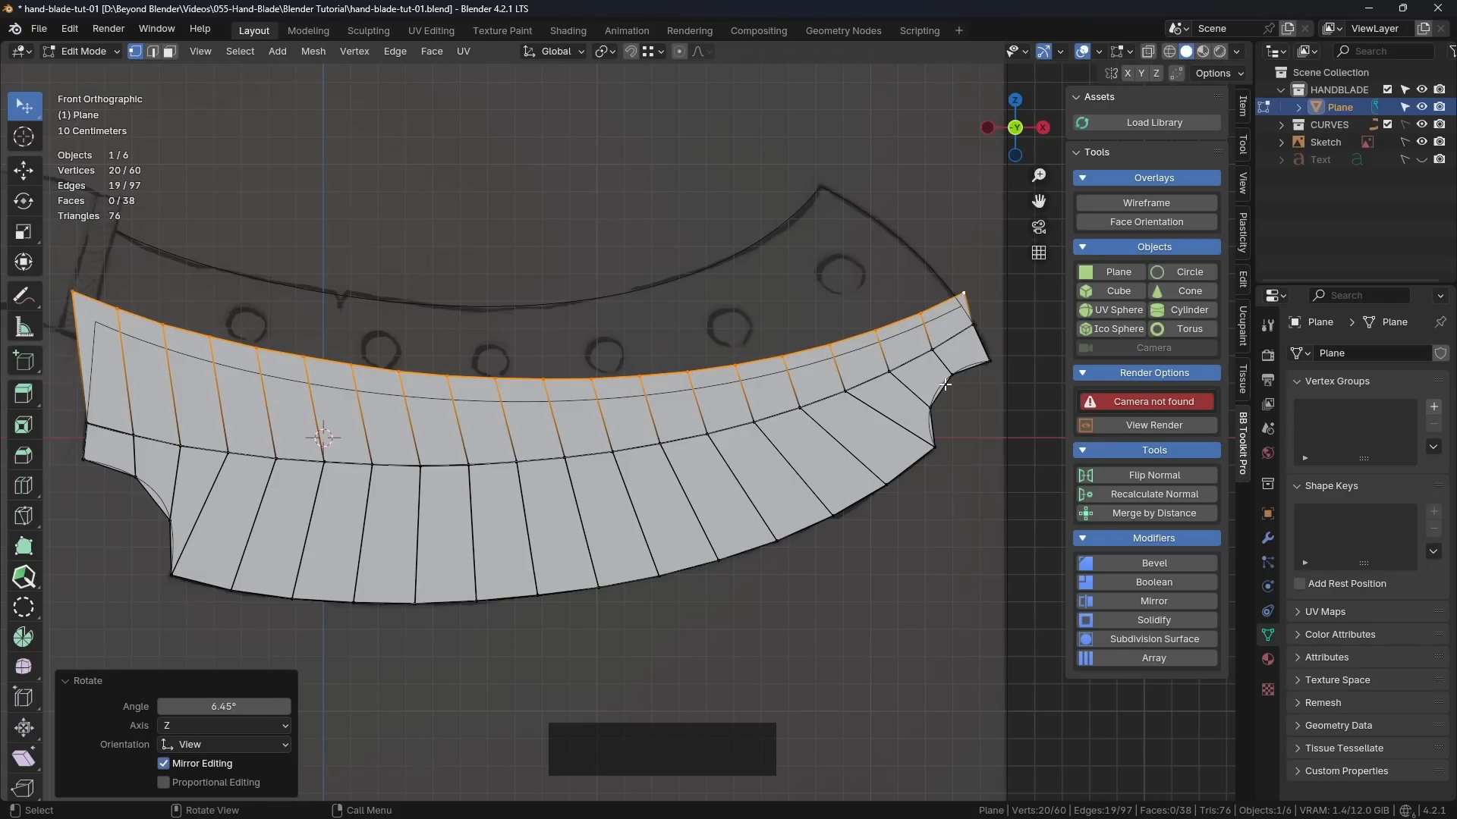
Step: Scale the extruded edge to about 0.954 along X and move it about 0.061 m in X and -0.047 m in Z
key("s")
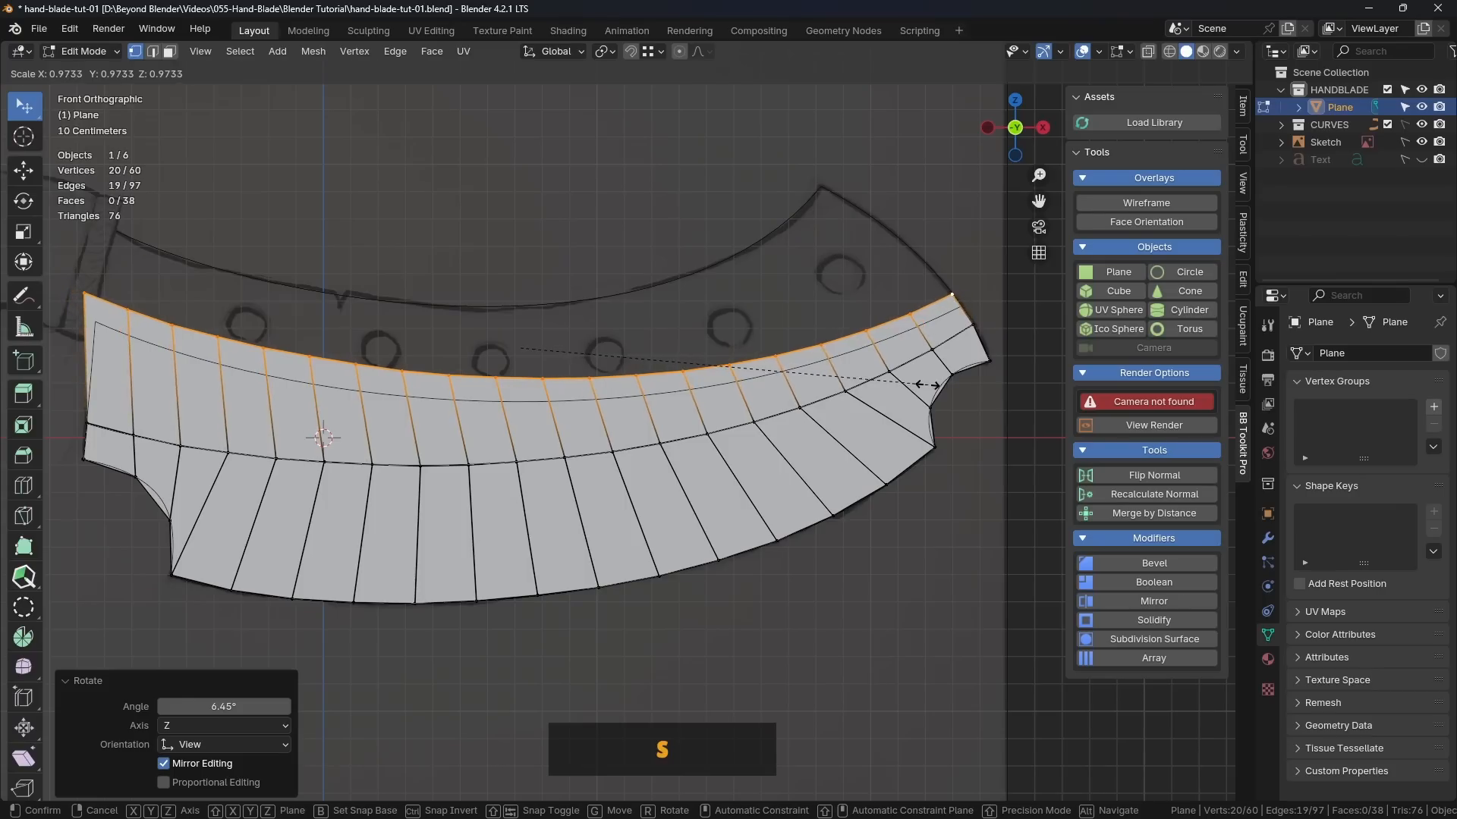
key("x")
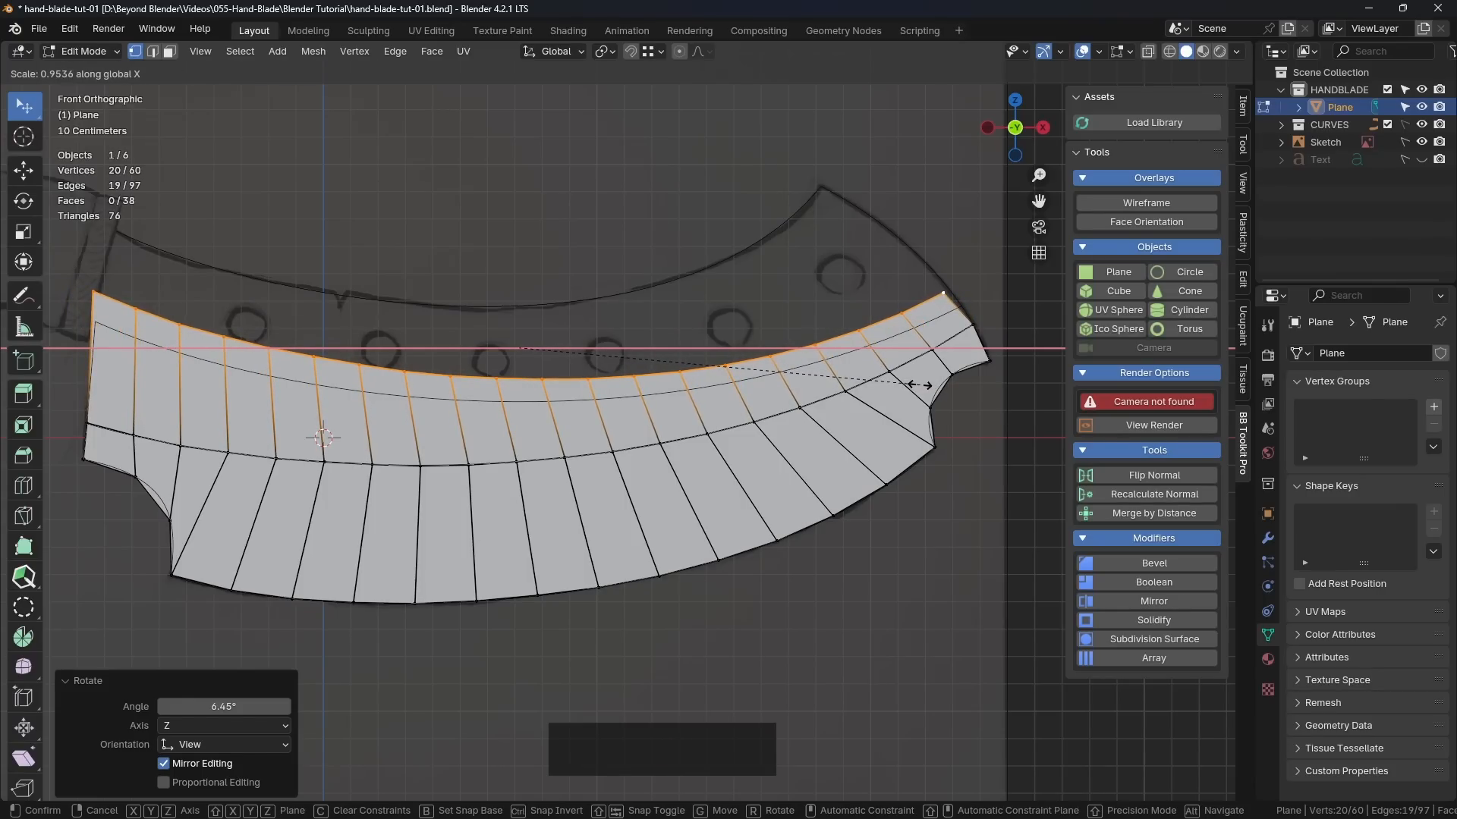
left_click(920, 383)
key("g")
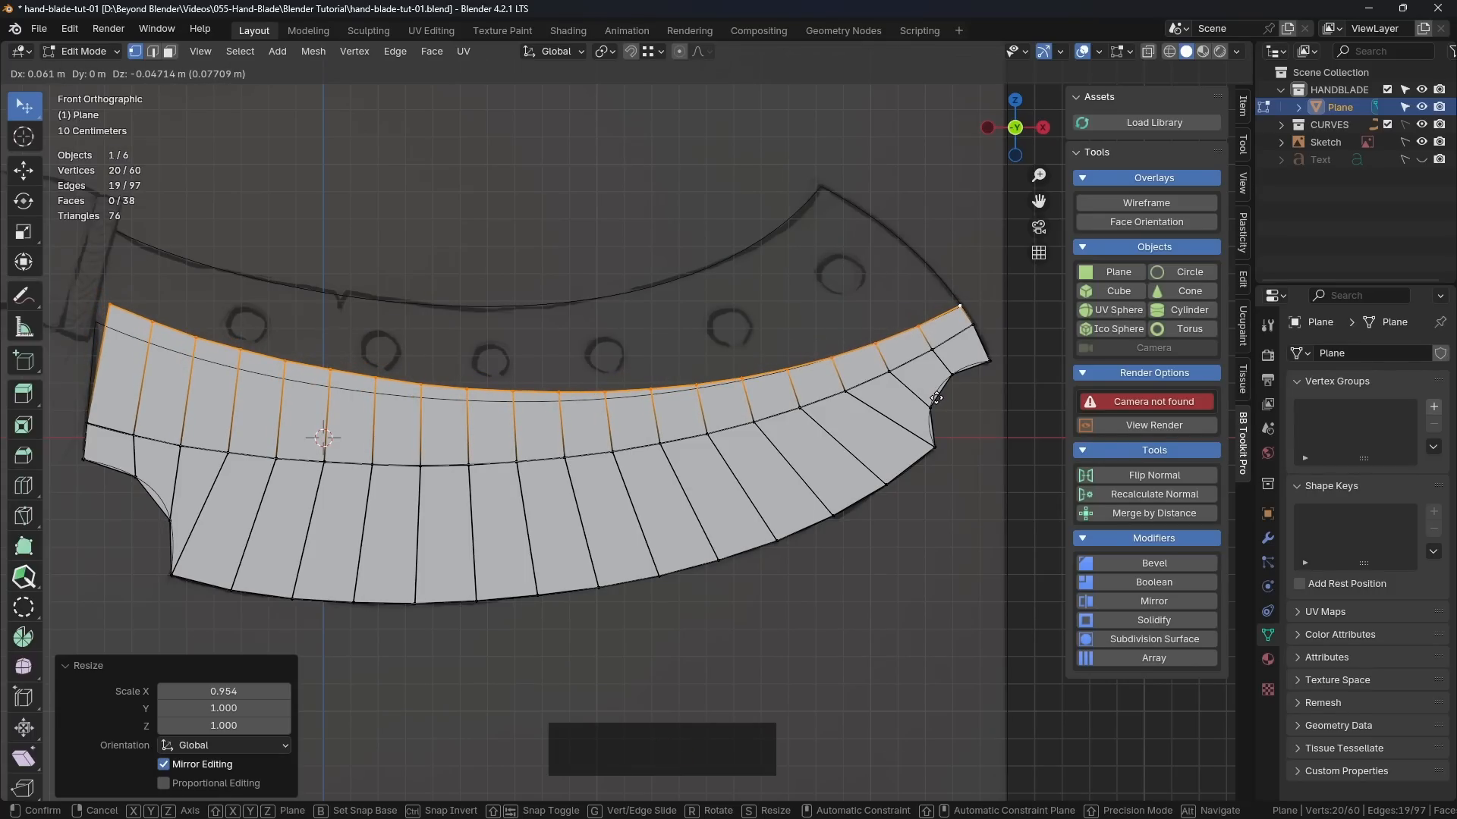
left_click(936, 398)
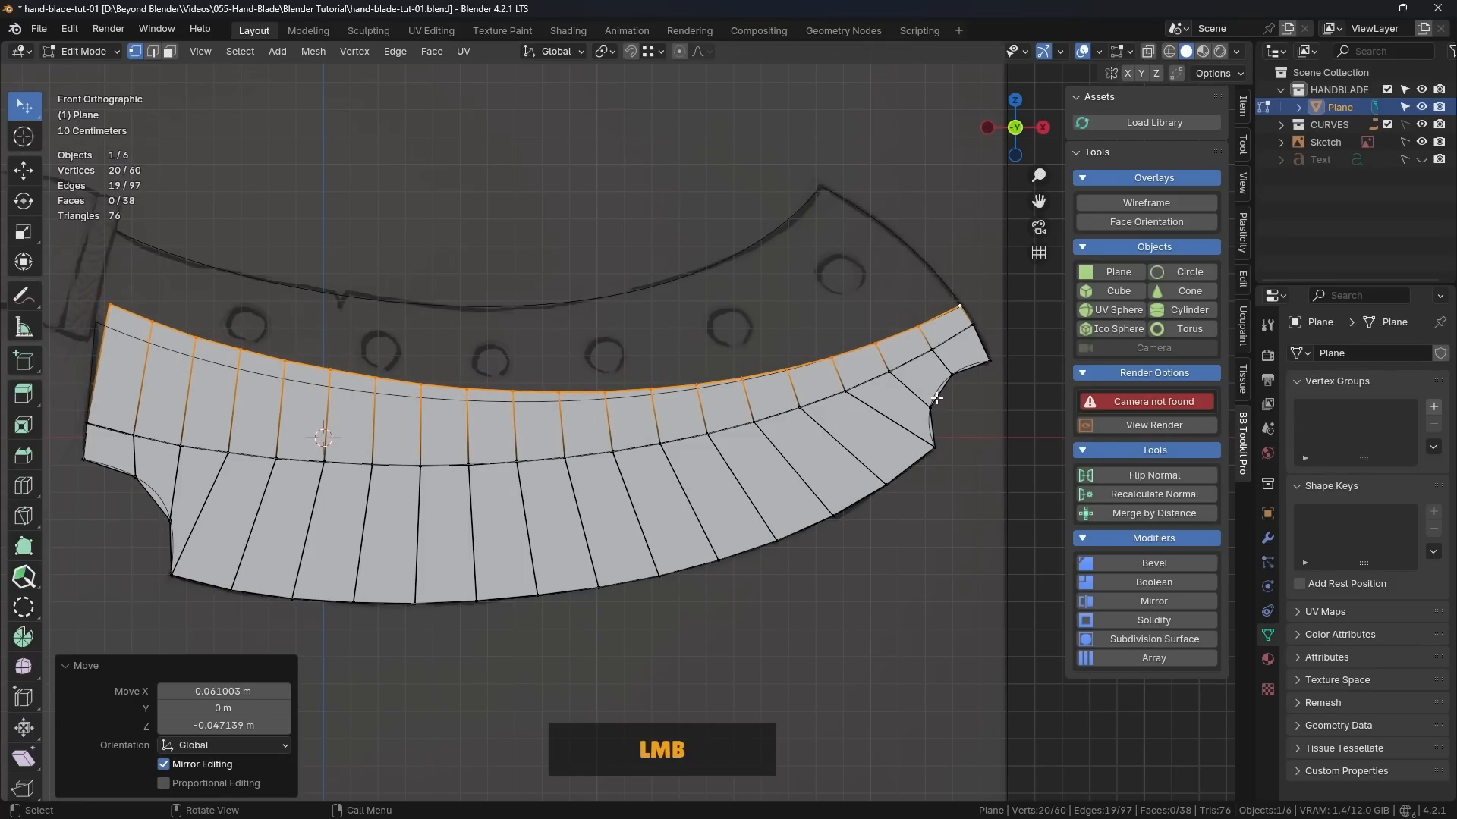
Step: Snap the 3D cursor to the right corner vertex of the extruded edge
left_click(962, 305)
middle_click_drag(962, 305, 811, 350, "shift")
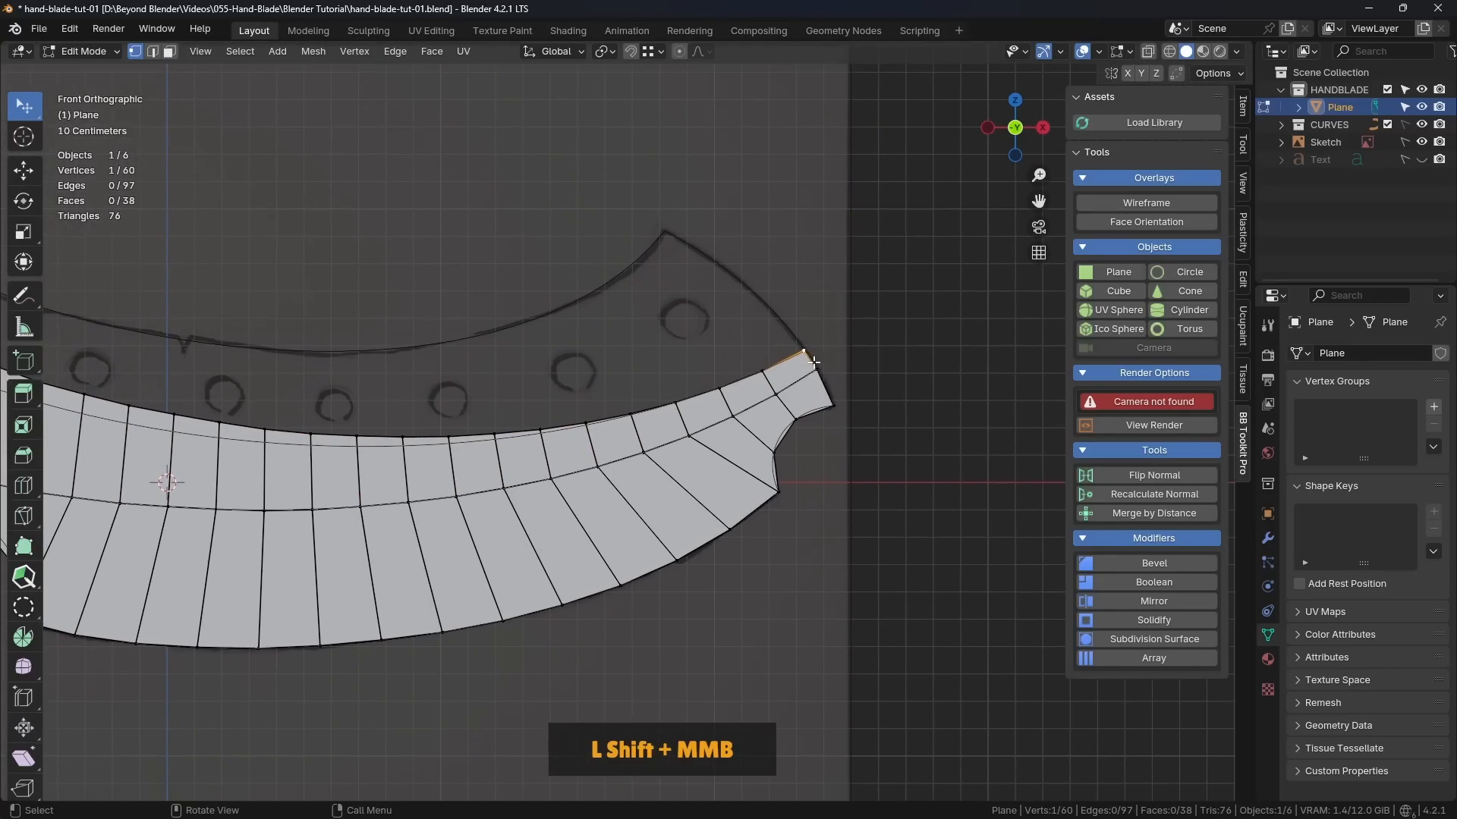
scroll(787, 358, "up", 2)
scroll(787, 358, "down", 4)
scroll(784, 358, "up", 3)
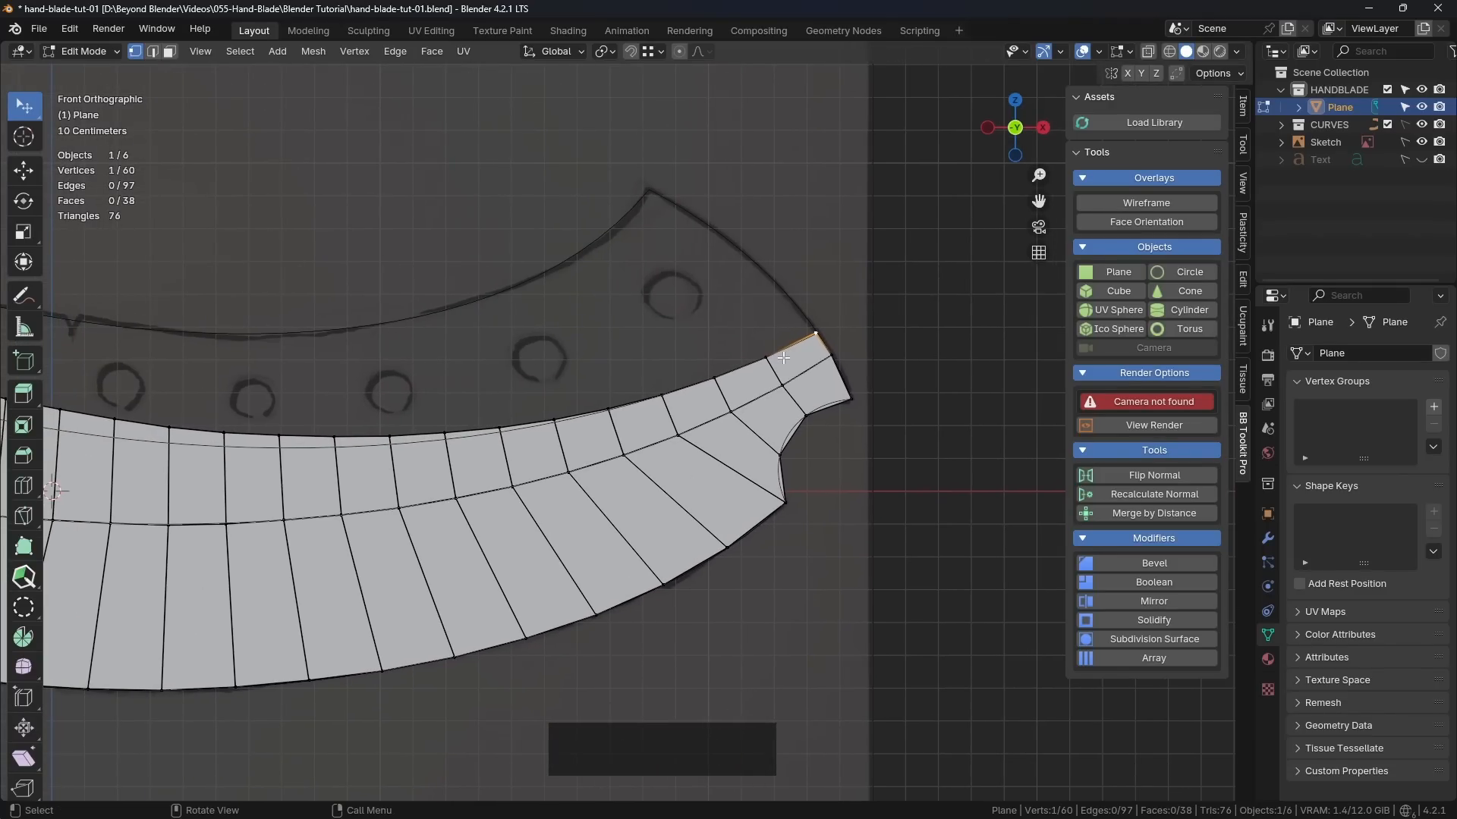
key("shift+s")
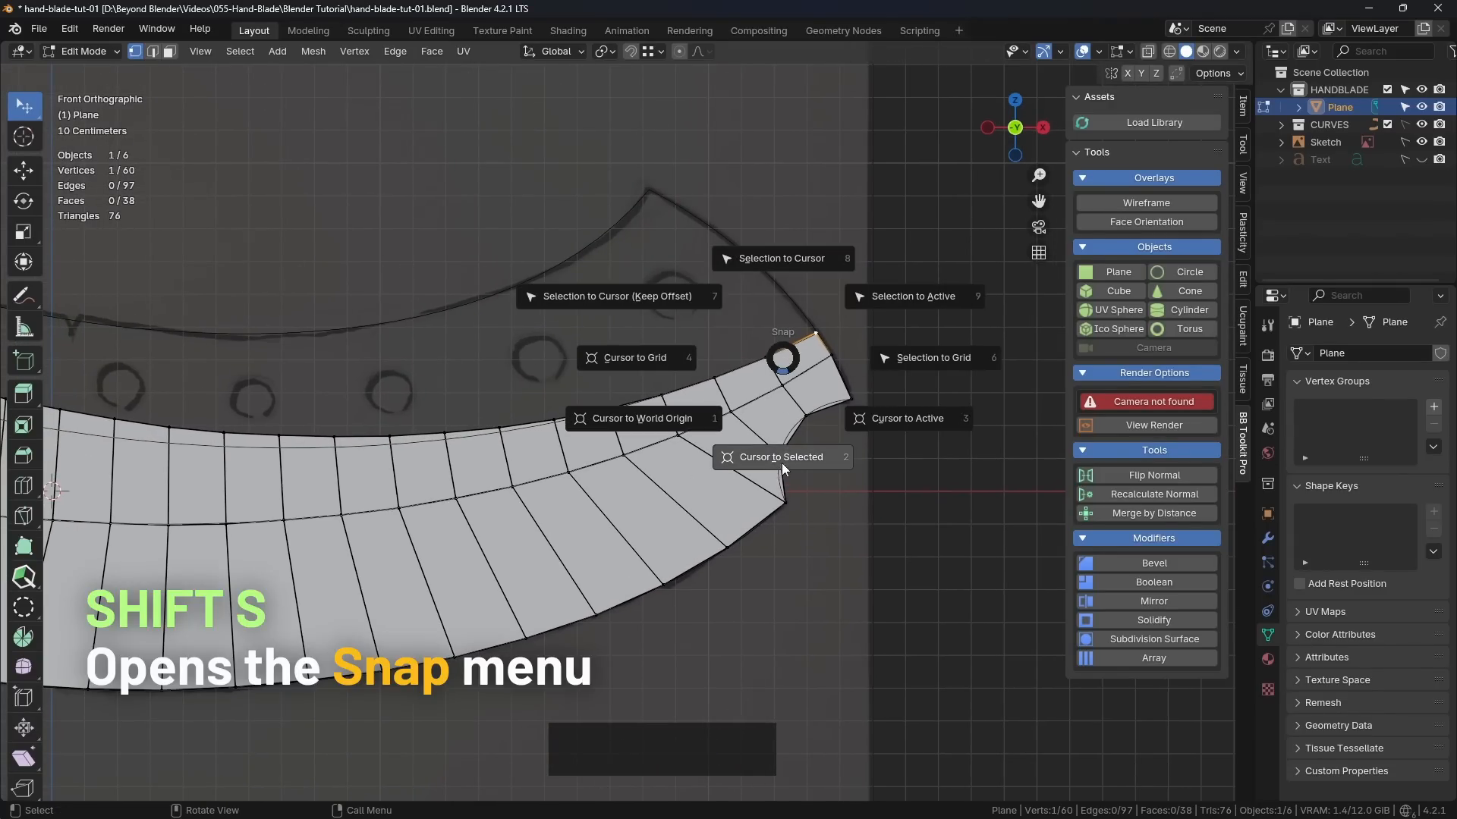
left_click(782, 463)
Step: Circle-select the new upper-edge vertices, leaving out the right corner vertex at the 3D cursor
scroll(782, 461, "down", 3)
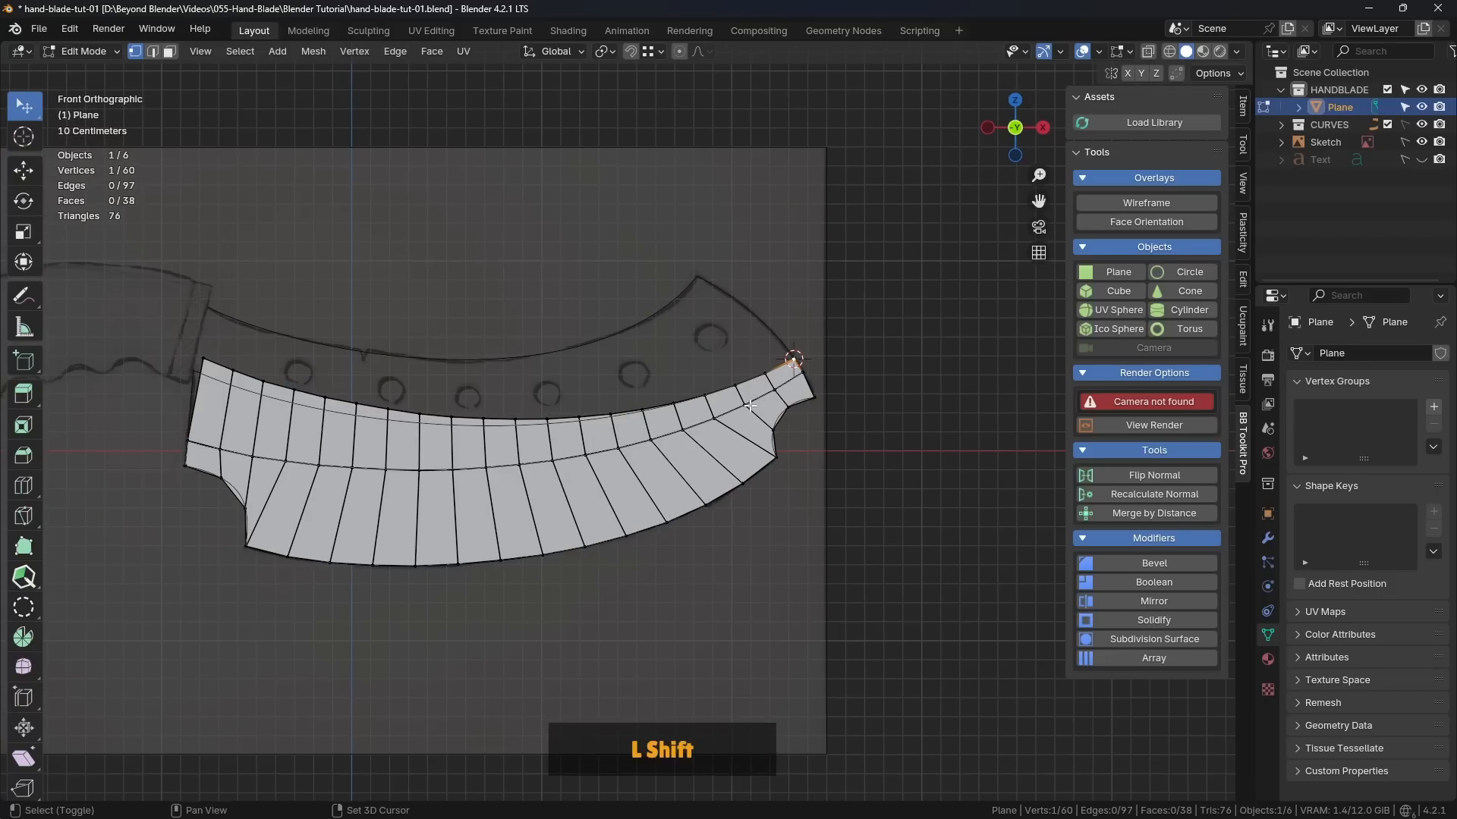
middle_click_drag(749, 406, 784, 409, "shift")
left_click(963, 385)
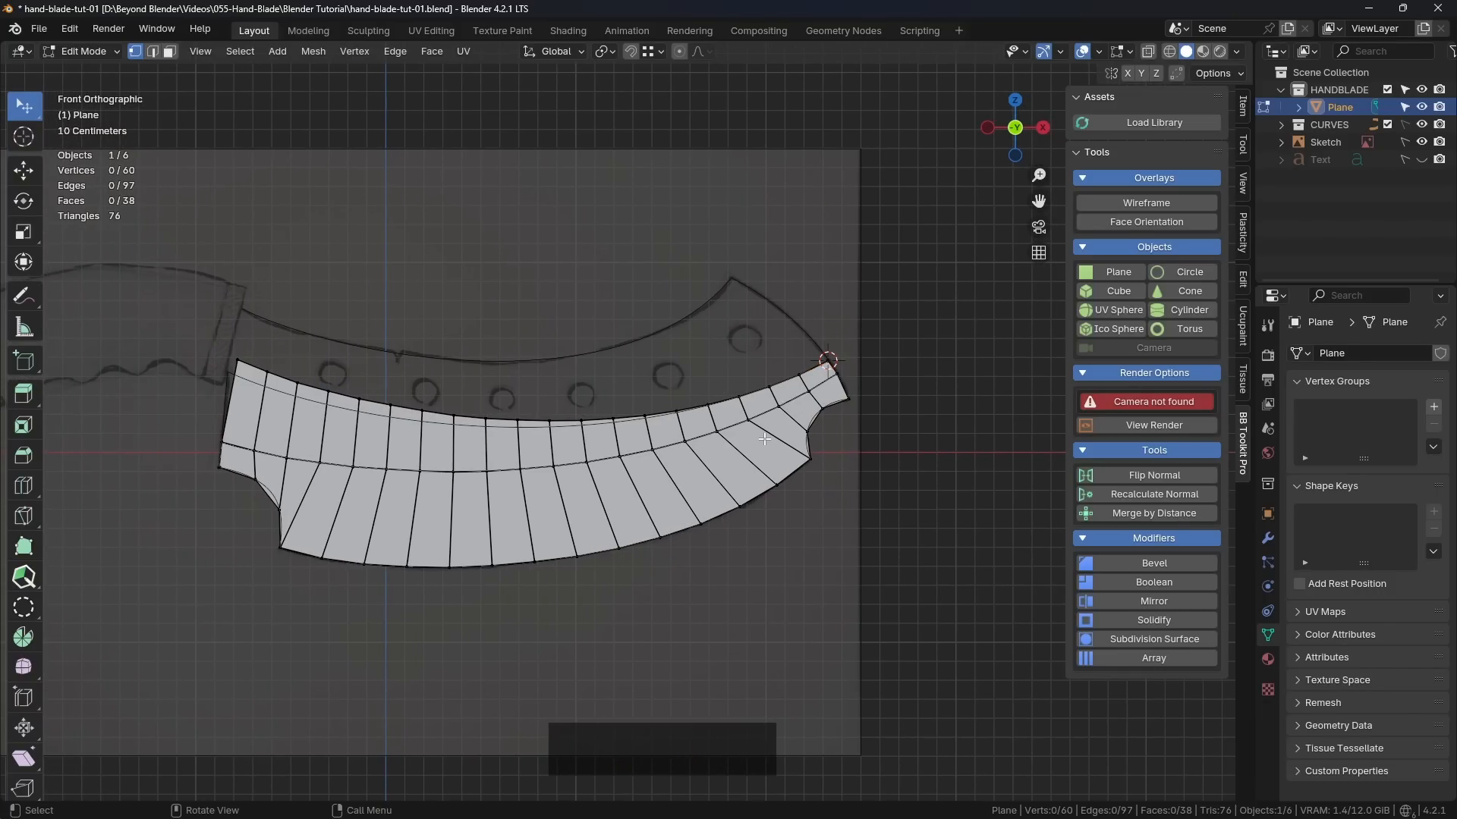
key("c")
scroll(531, 358, "up", 2)
scroll(531, 359, "down", 2)
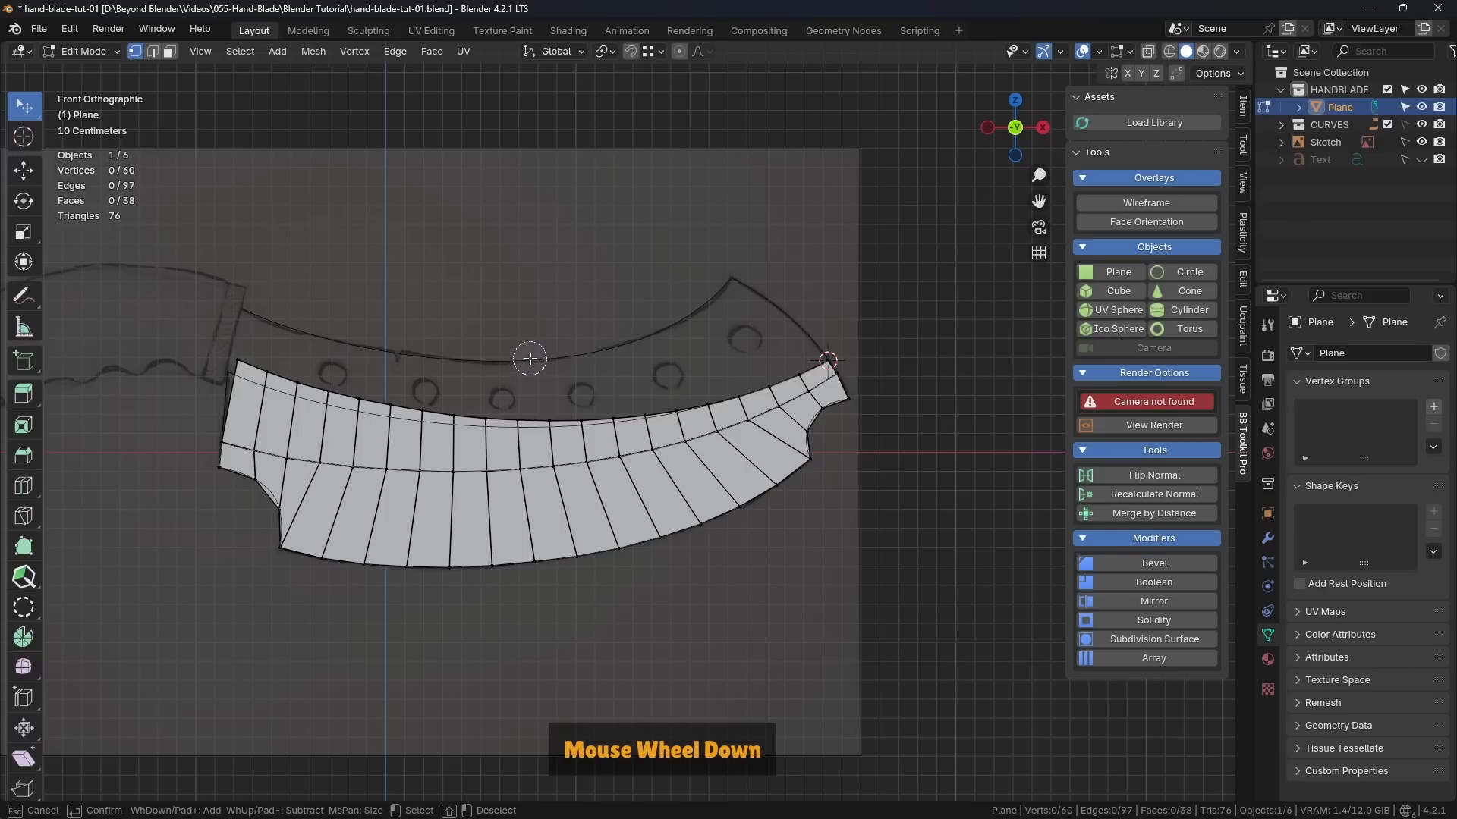
scroll(532, 358, "up", 2)
scroll(532, 358, "down", 2)
scroll(533, 358, "up", 2)
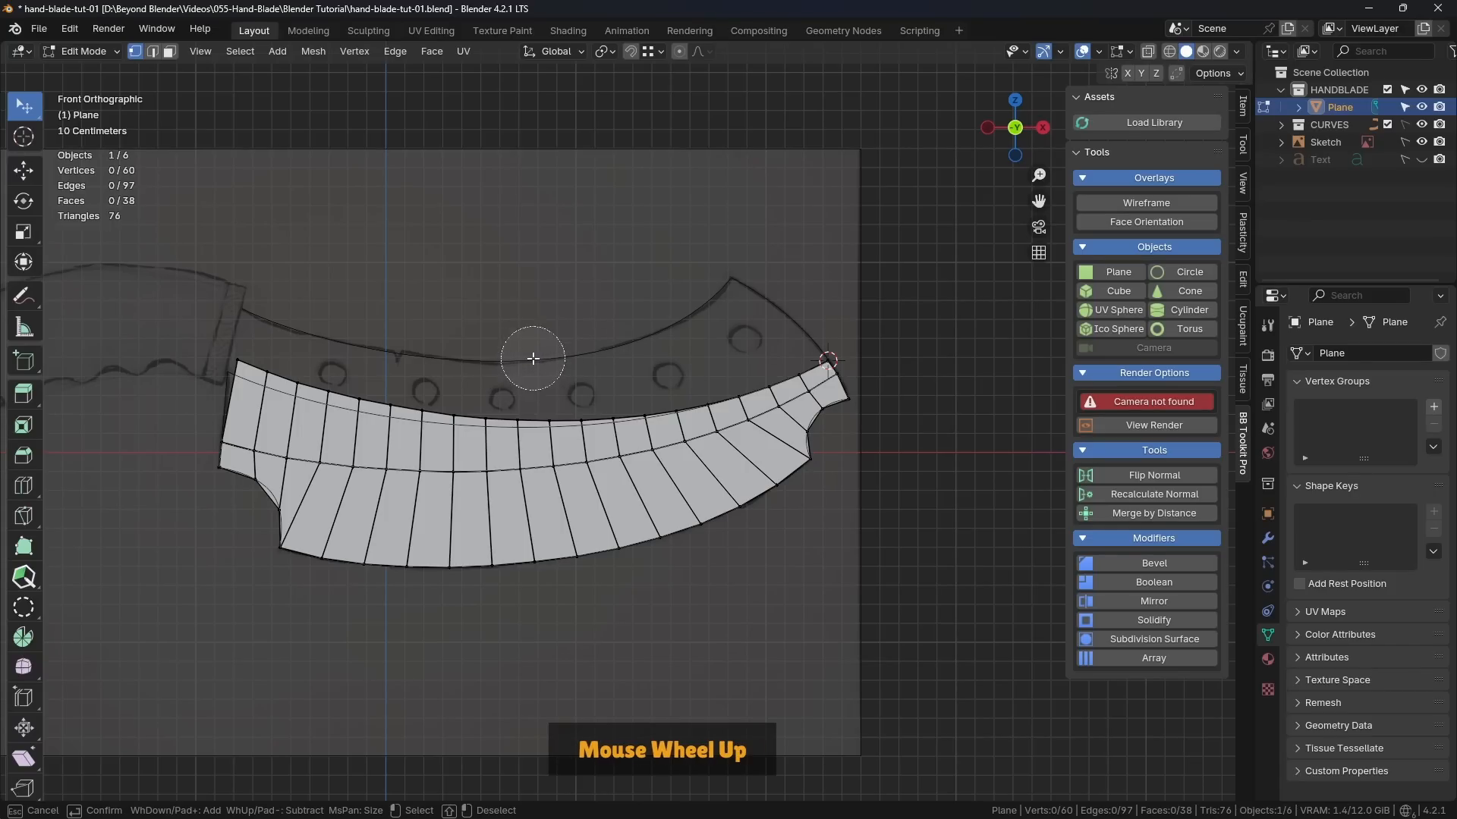
scroll(533, 358, "down", 2)
scroll(532, 358, "up", 3)
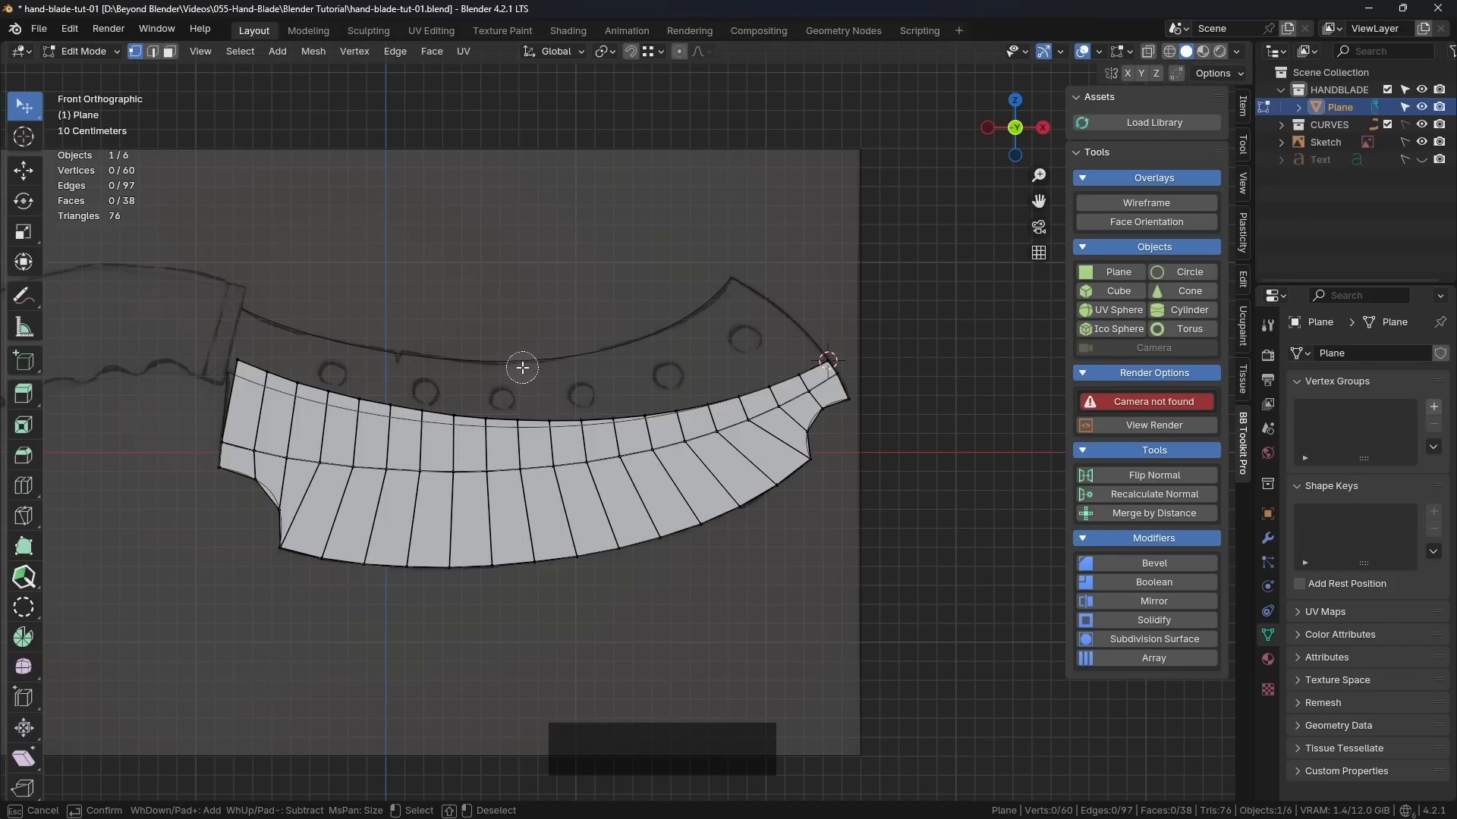
scroll(522, 368, "up", 2)
scroll(522, 368, "down", 2)
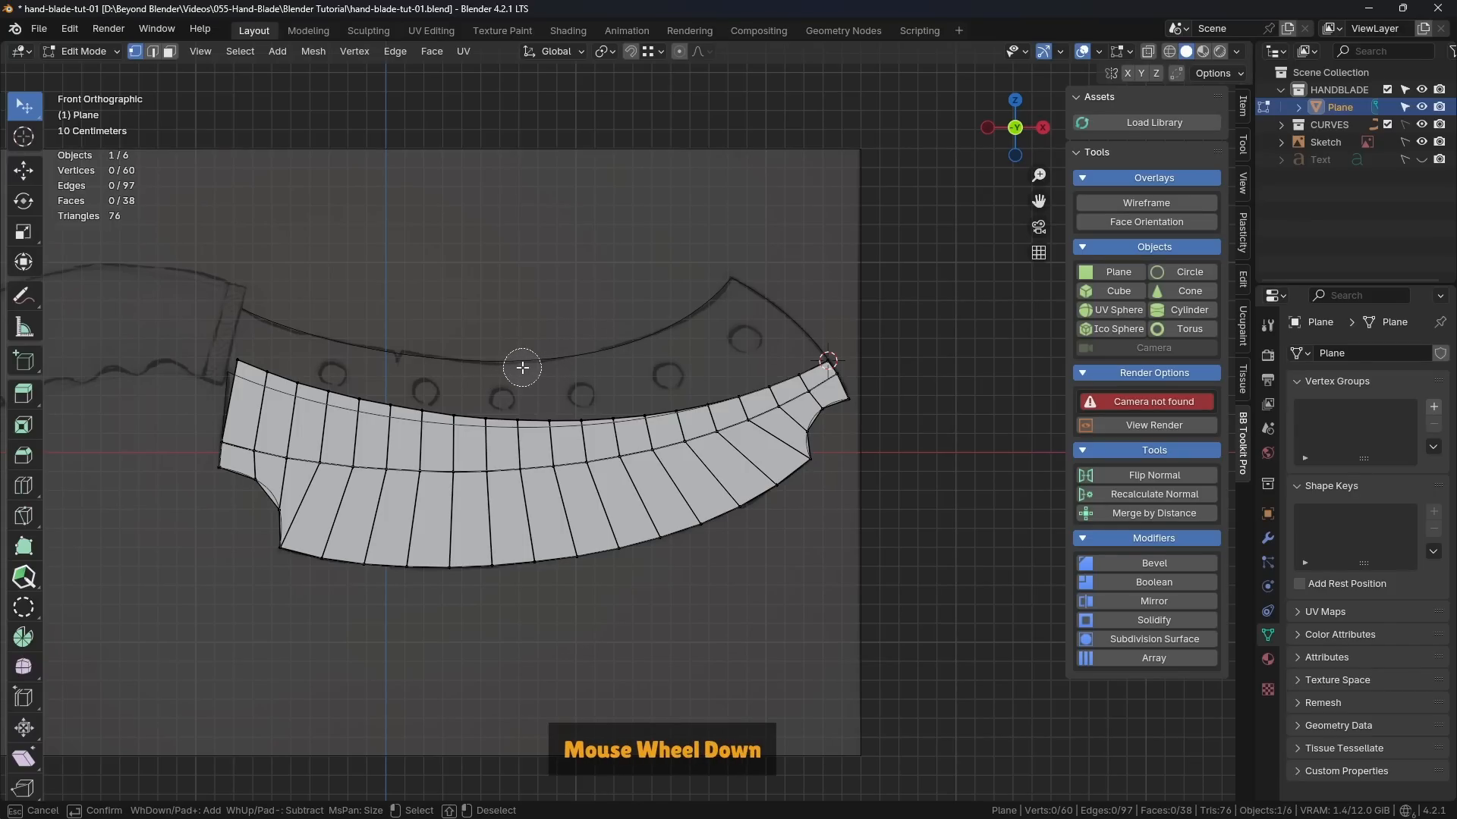
mouse_move(244, 363)
left_mouse_down()
mouse_move(409, 412)
mouse_move(576, 419)
mouse_move(702, 400)
mouse_move(800, 363)
mouse_move(783, 383)
left_mouse_up()
right_click(783, 383)
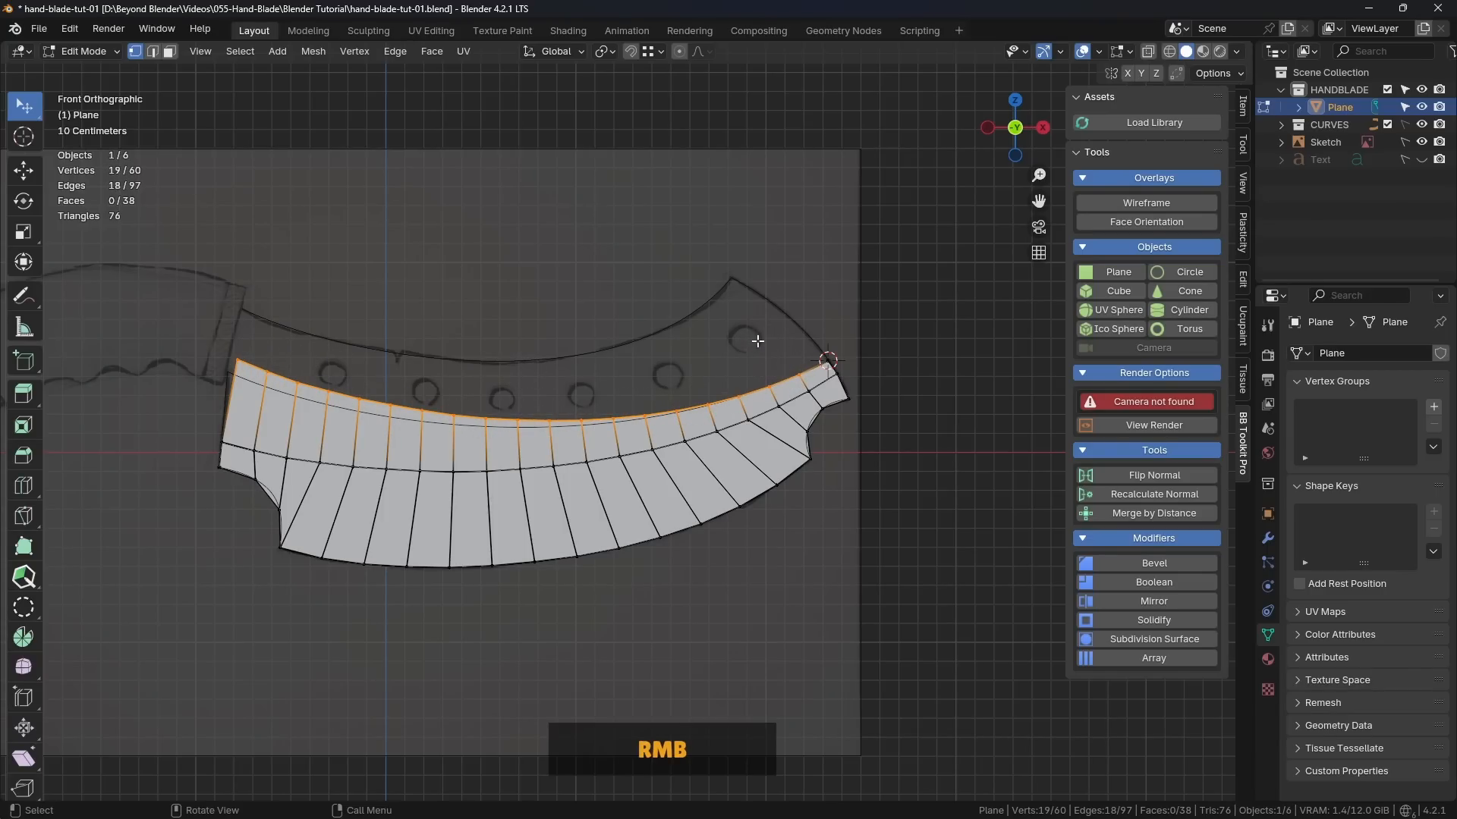
Step: Set the transform pivot point to 3D Cursor and rotate the selected edge about -1.42° onto the guide curve
scroll(783, 385, "up", 3)
mouse_move(772, 375)
middle_mouse_down("shift")
mouse_move(948, 380)
mouse_move(880, 389)
middle_mouse_up("shift")
left_click(607, 51)
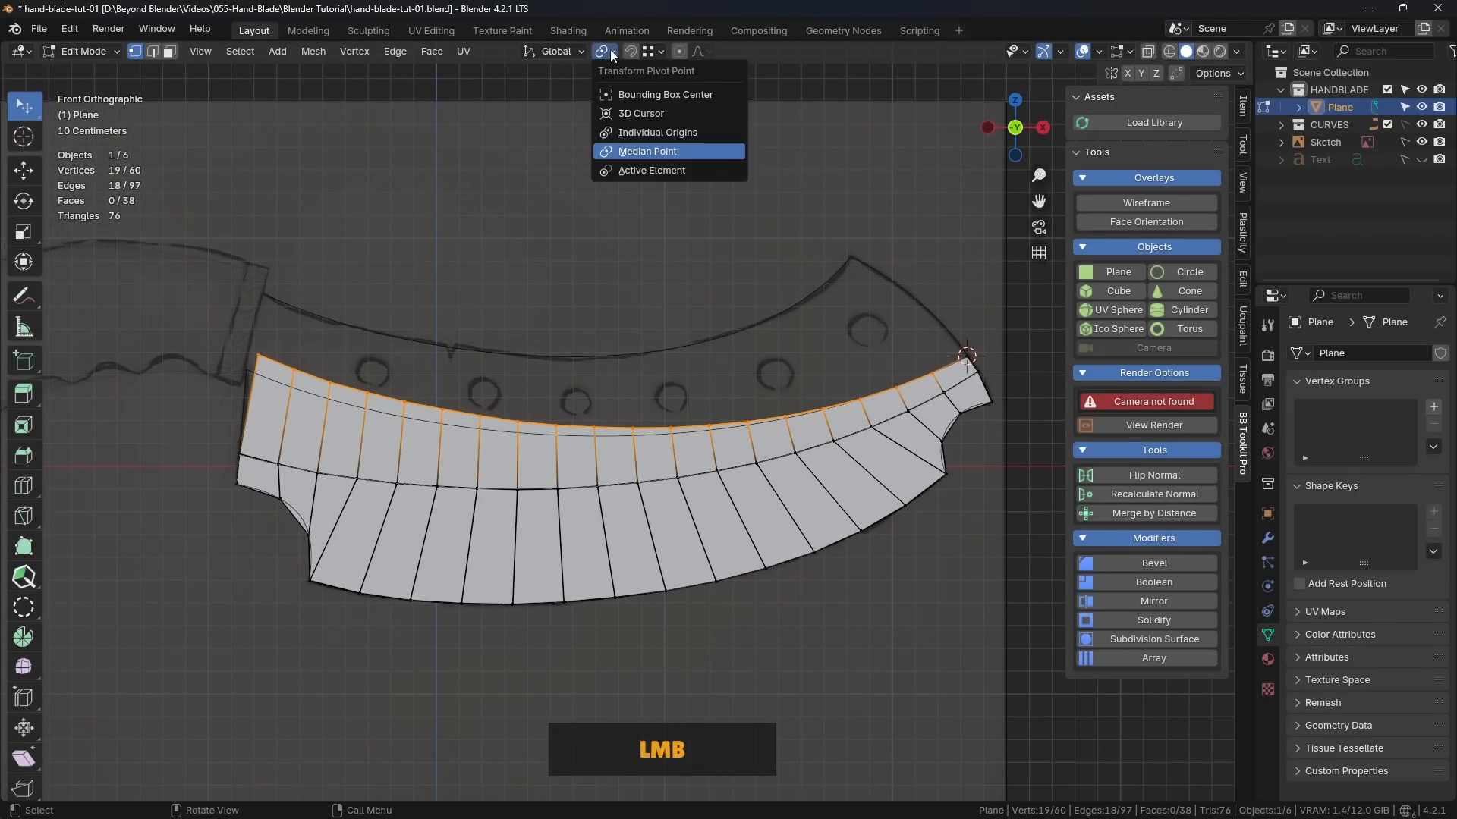
left_click(642, 114)
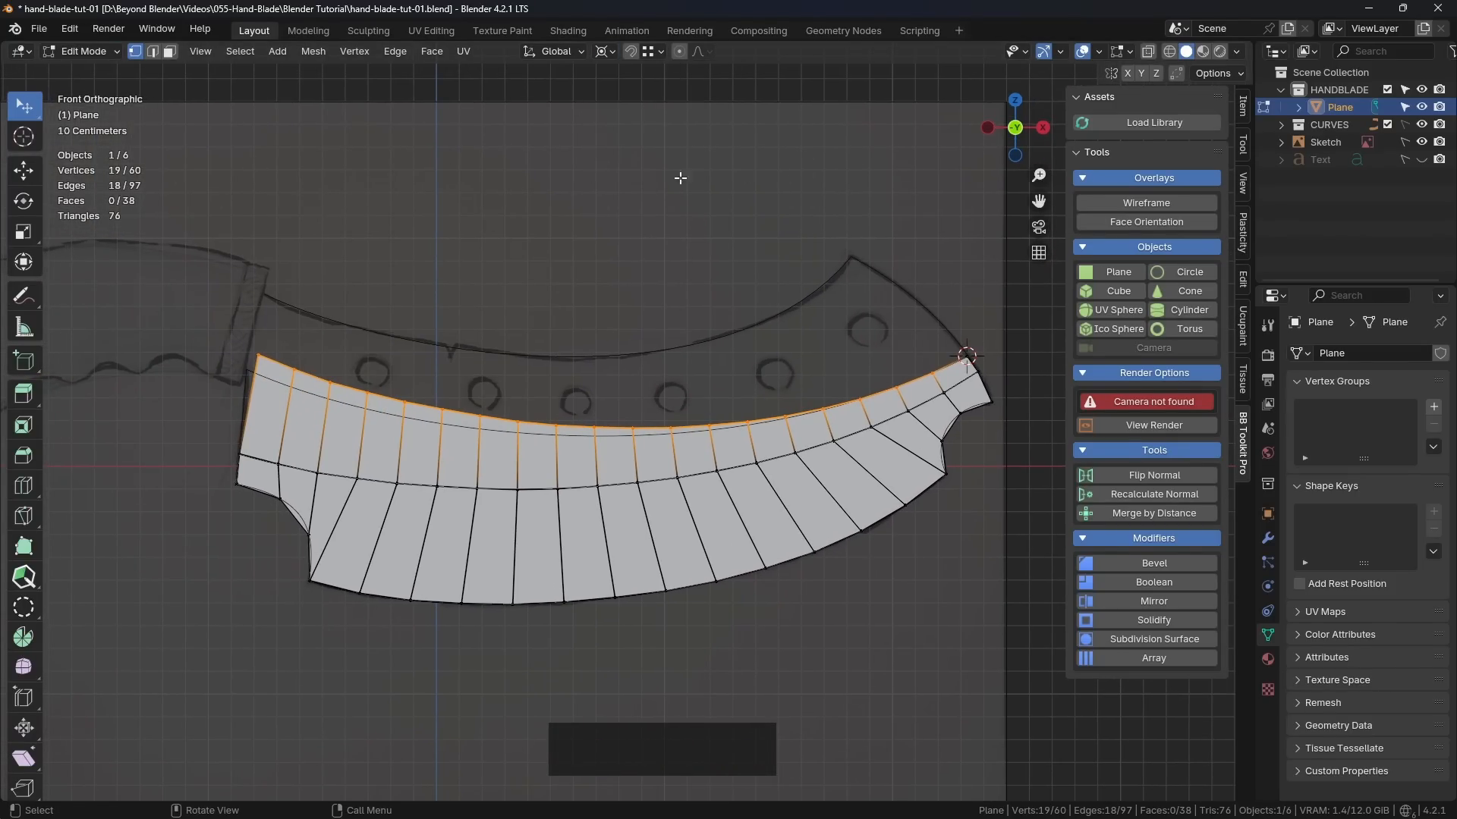
middle_click_drag(829, 312, 784, 309, "shift")
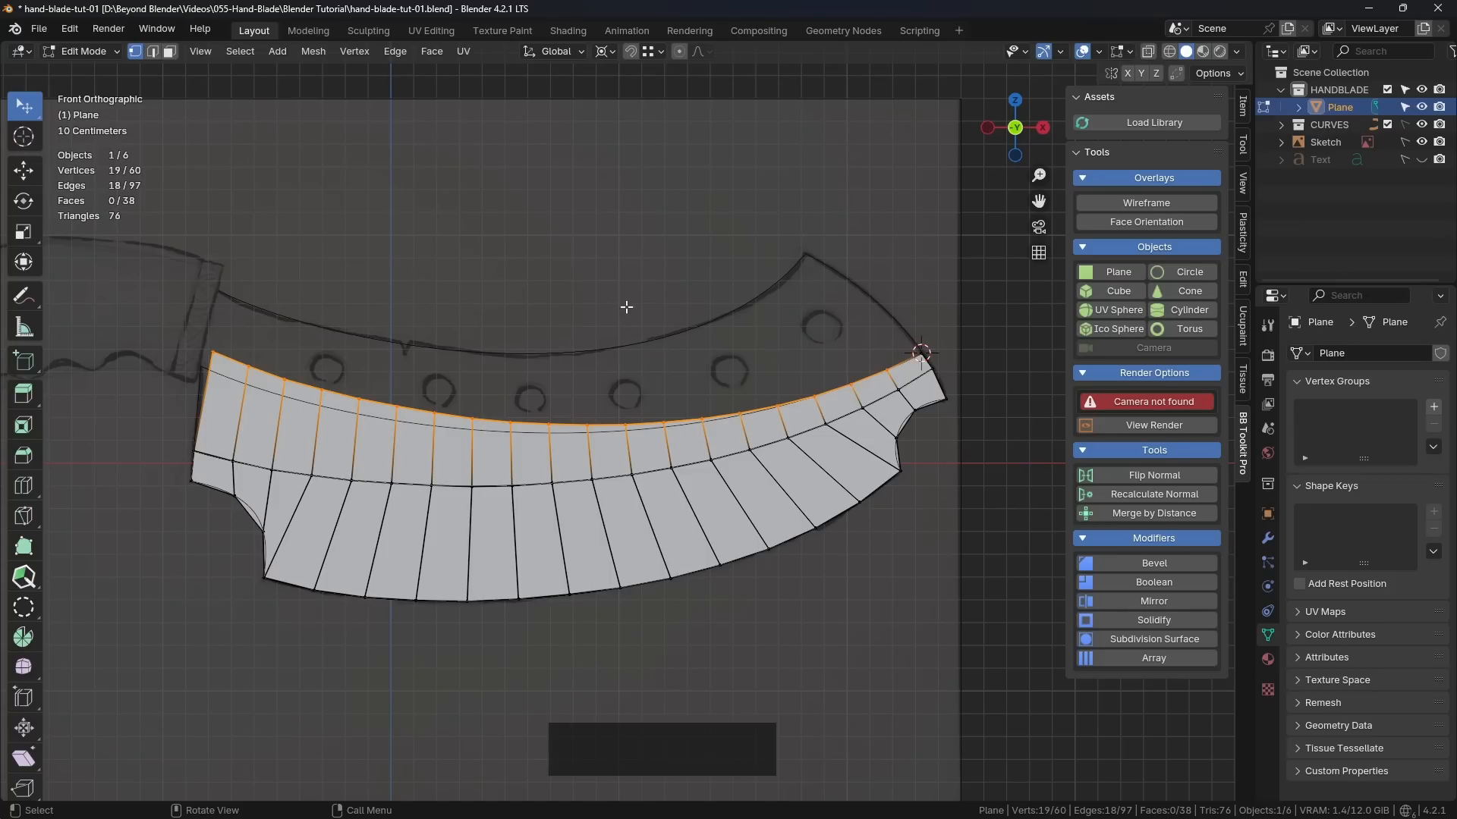
key("r")
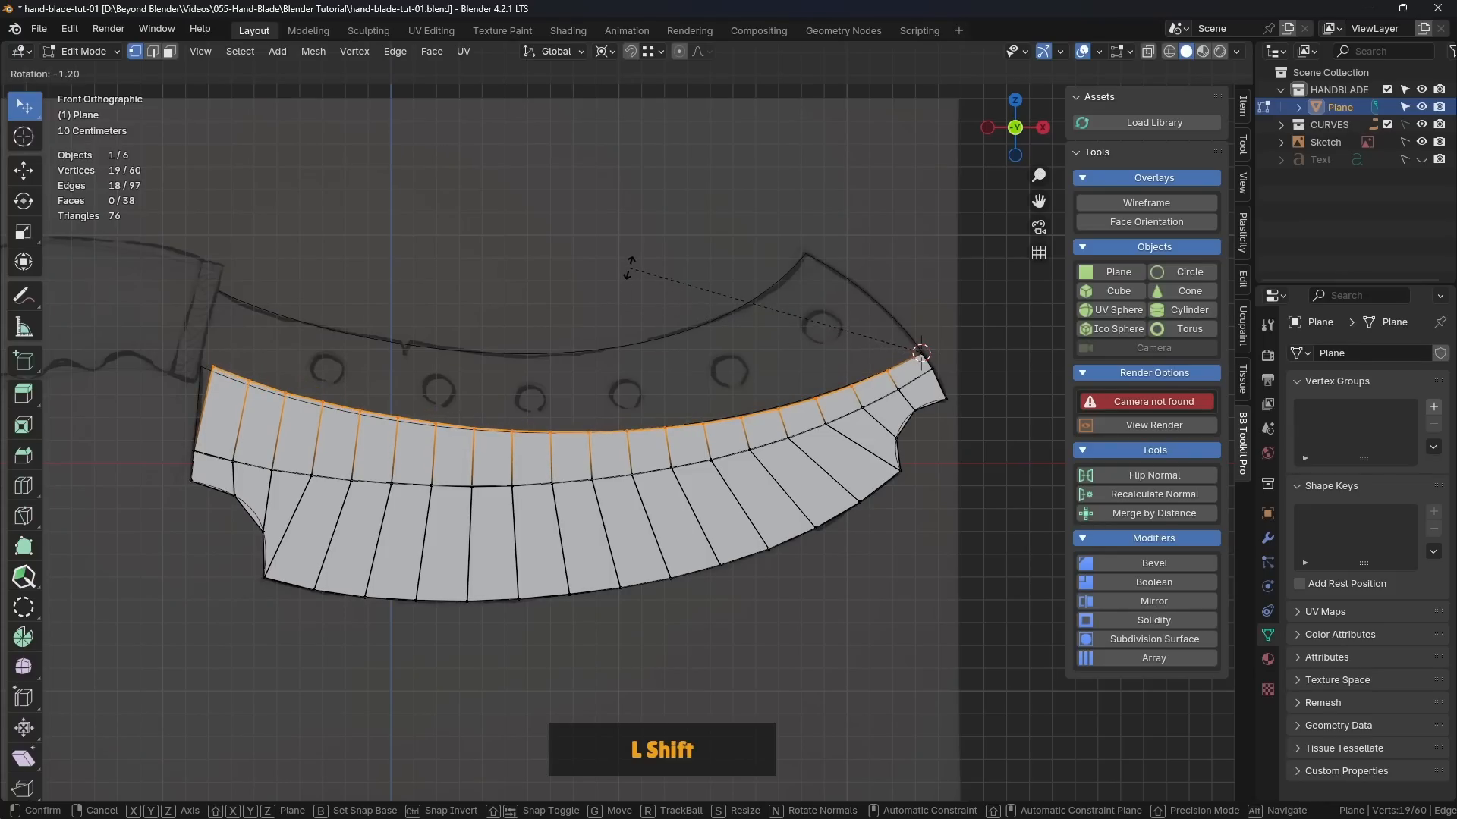
left_click(598, 300, "shift")
Step: Scale the selected edge to about 1.017 along X so its left end approaches the sketched handle end
scroll(250, 387, "up", 3)
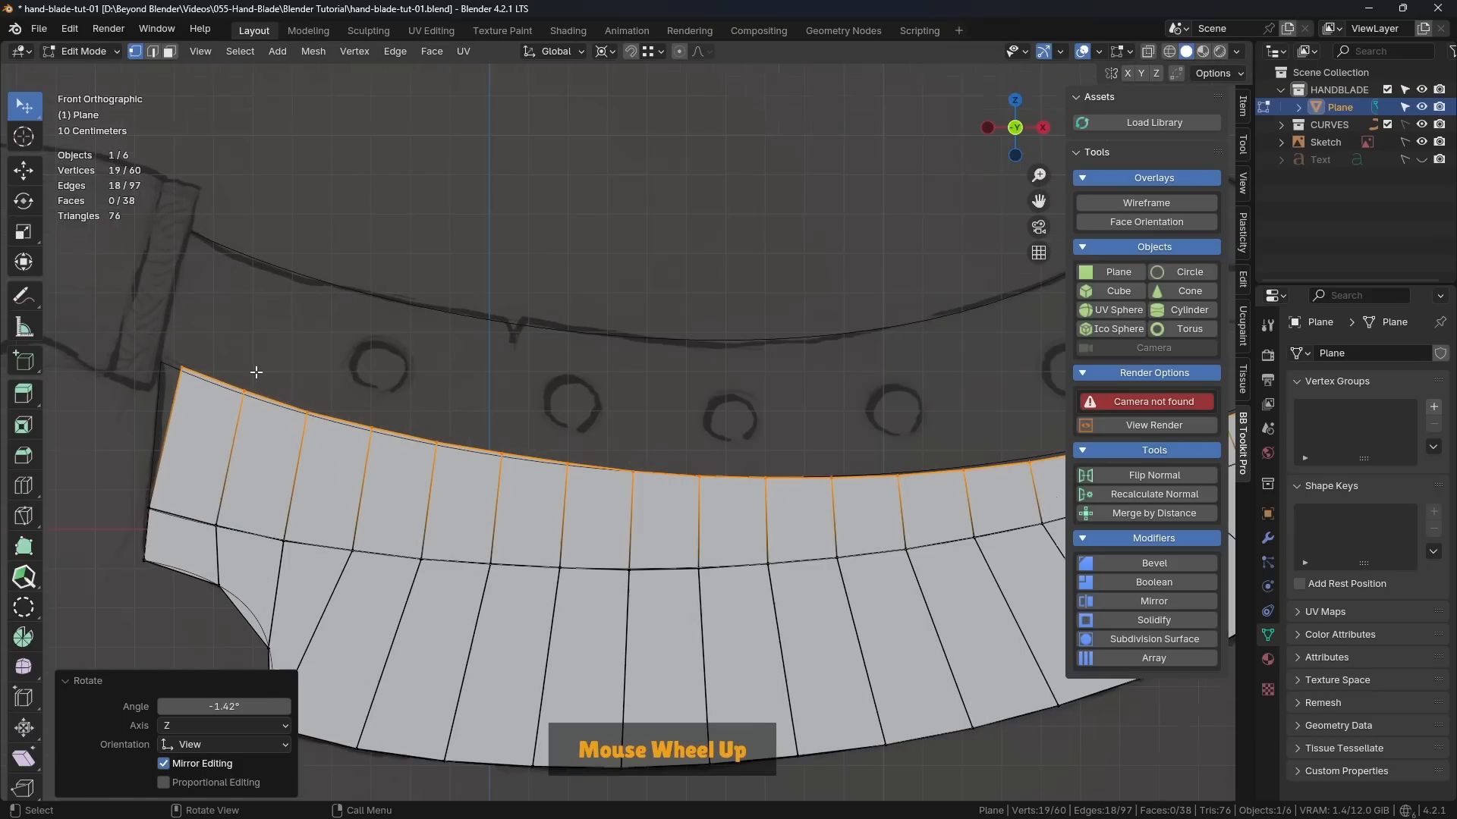
key("s")
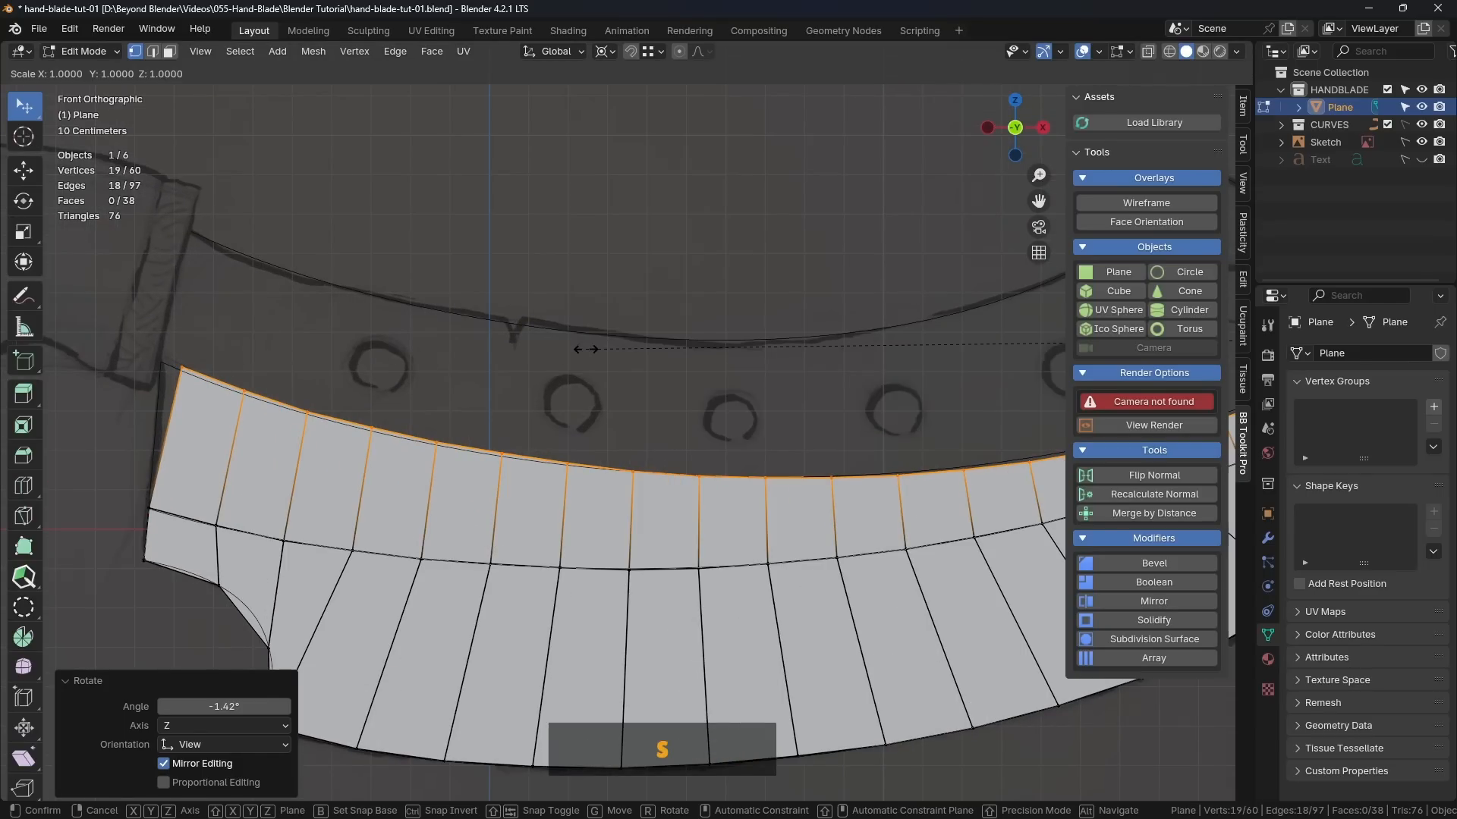
key("x")
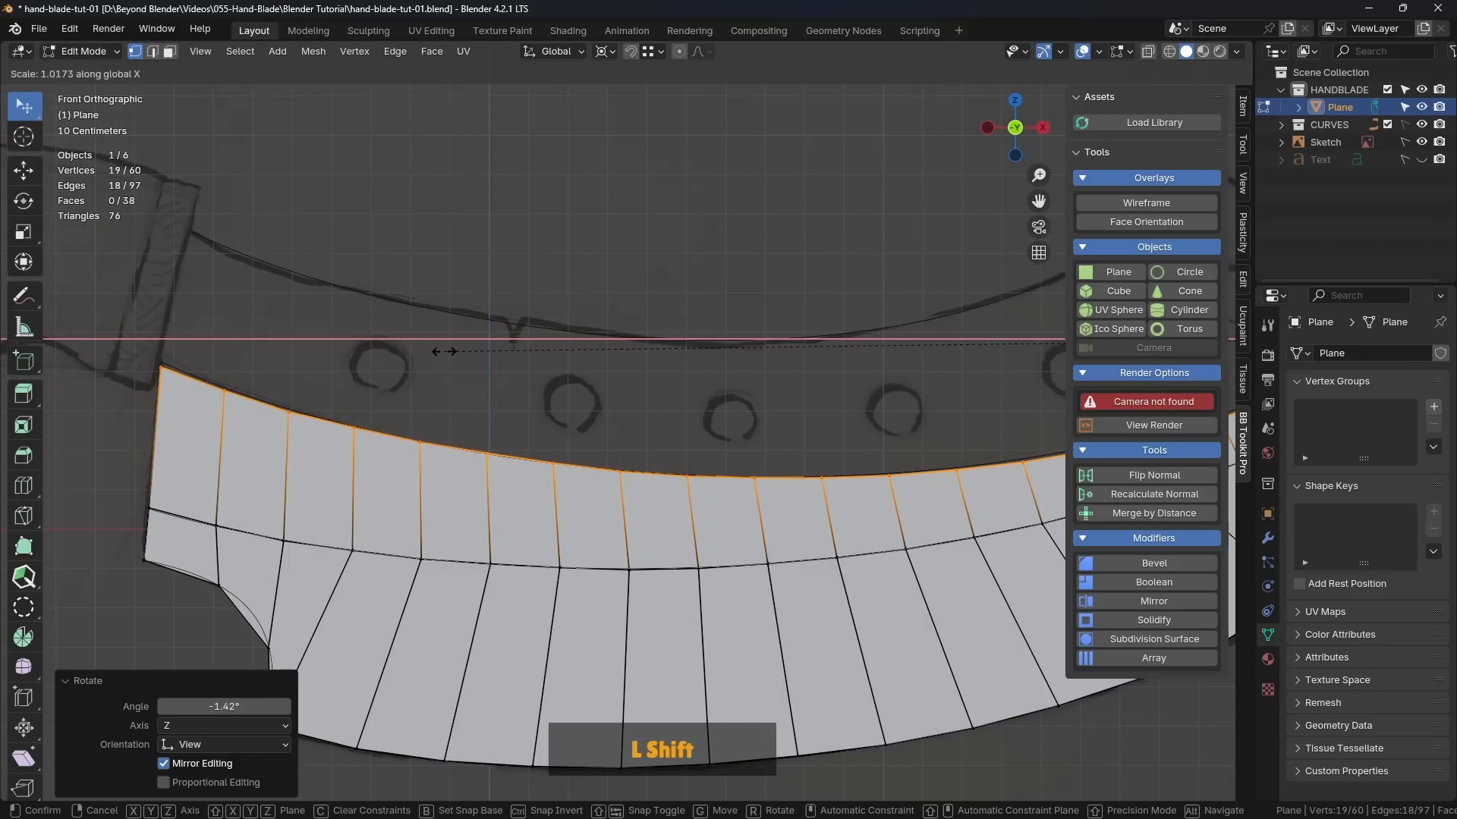
left_click(452, 349, "shift")
Step: Fine-tune the selected edge against the guide curve with a rotation of about 0.189° and an X scale of about 0.999
key("r")
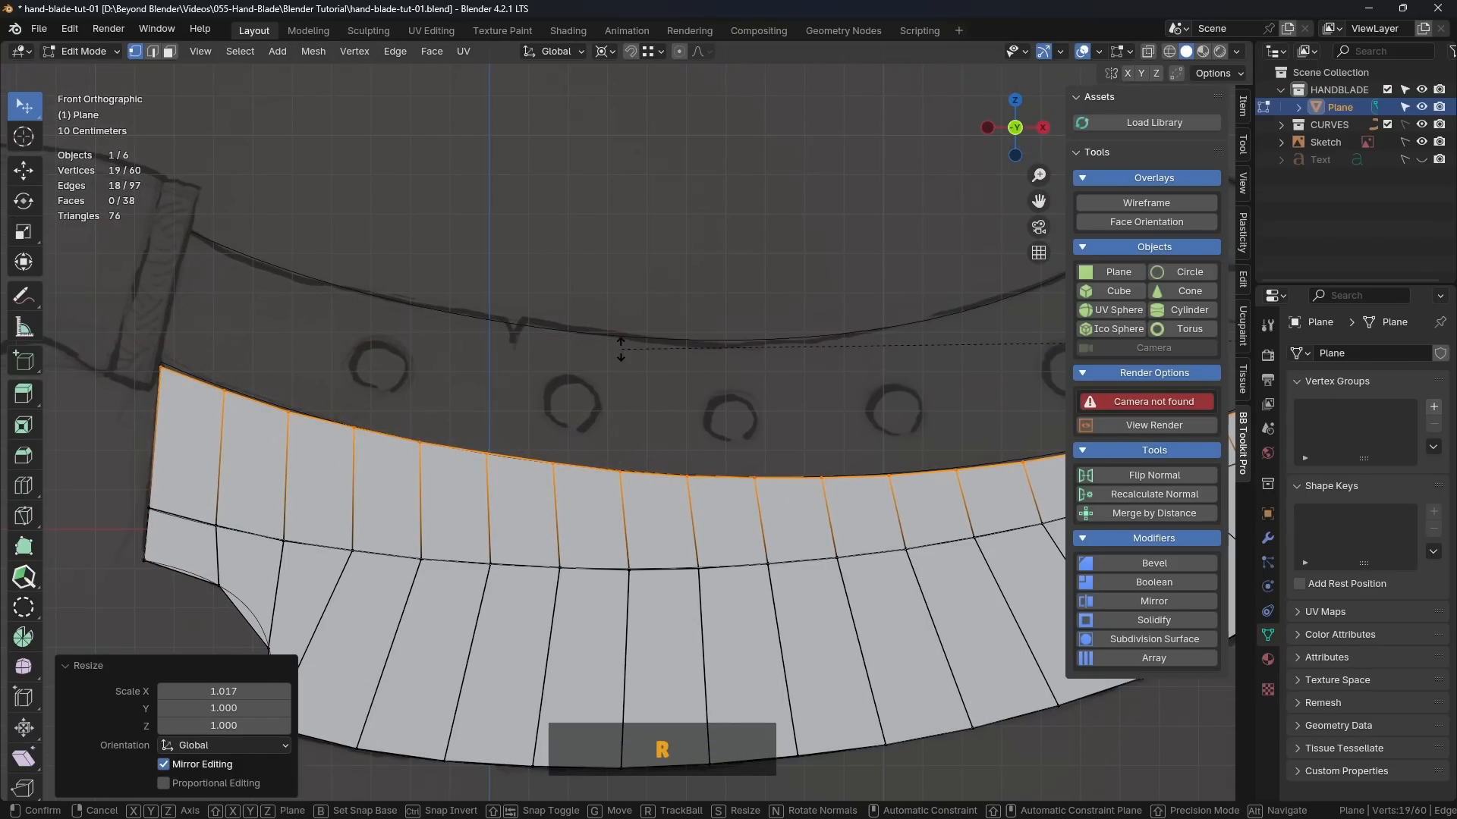
left_click(634, 278, "shift")
key("s")
key("x")
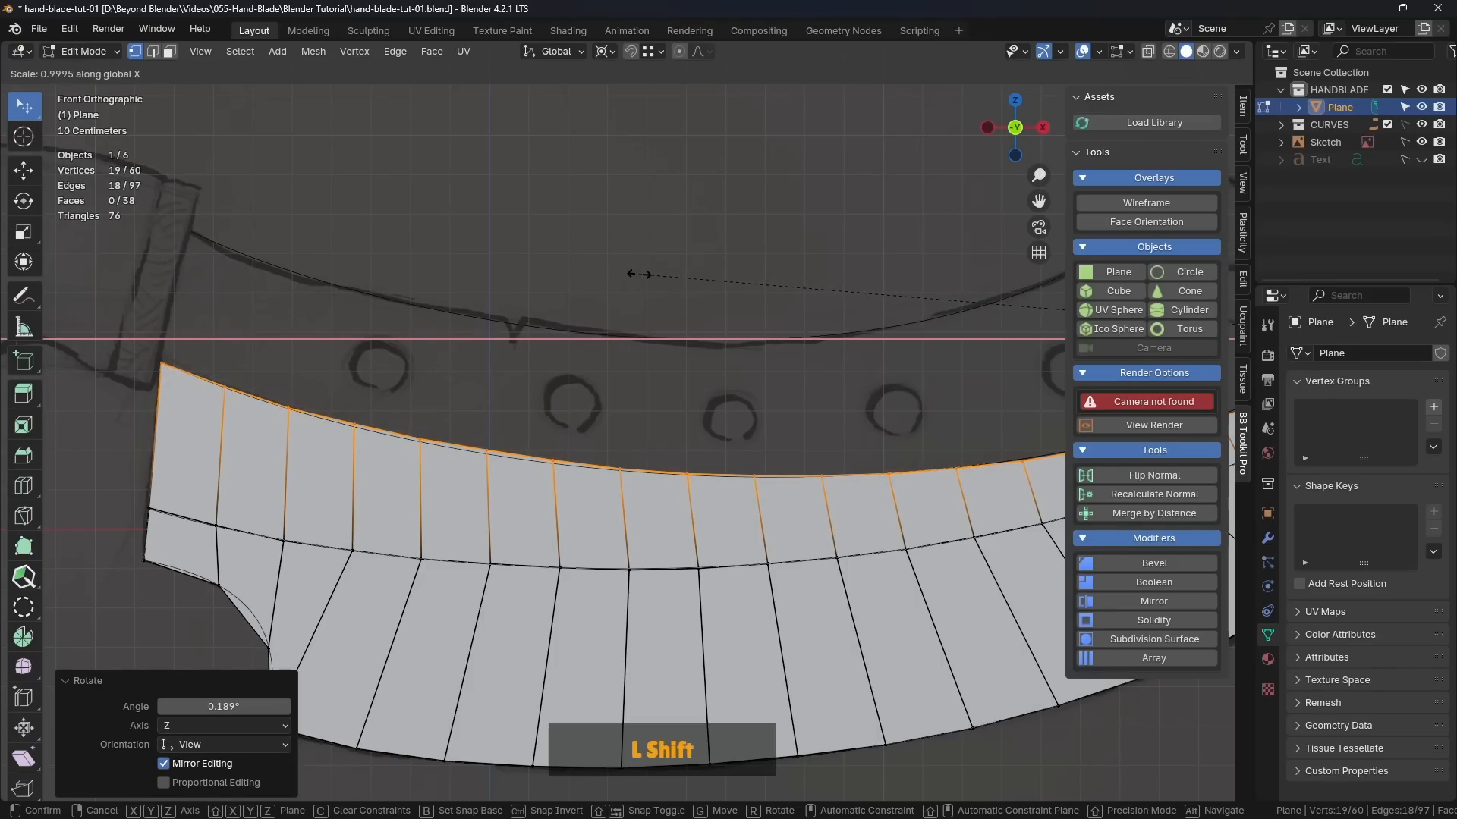
left_click(636, 275, "shift")
Step: Deselect the edge, check its fit along the guide curve, and save the file
scroll(721, 417, "down", 3)
scroll(616, 436, "up", 3)
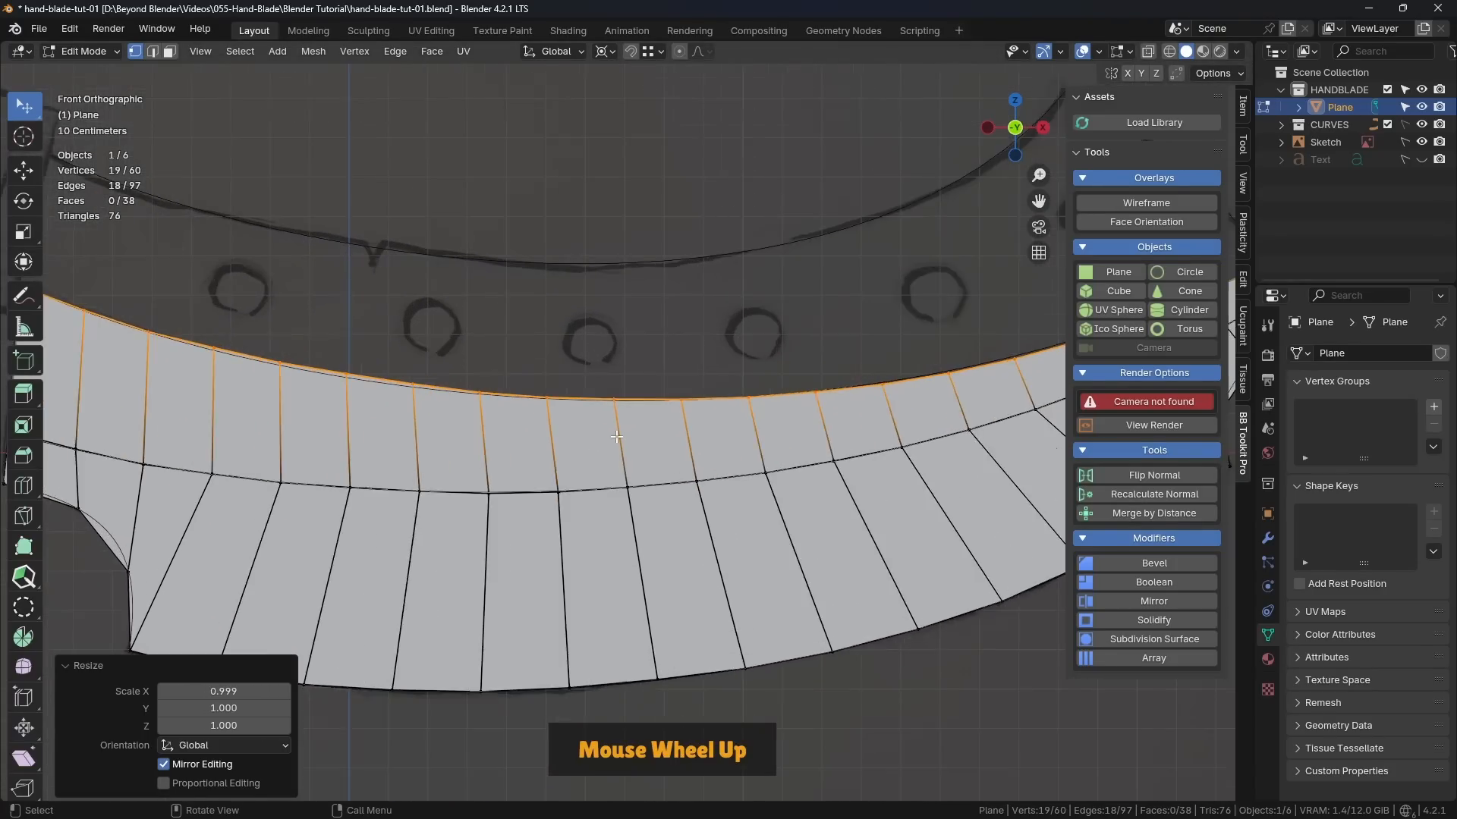
scroll(616, 436, "down", 3)
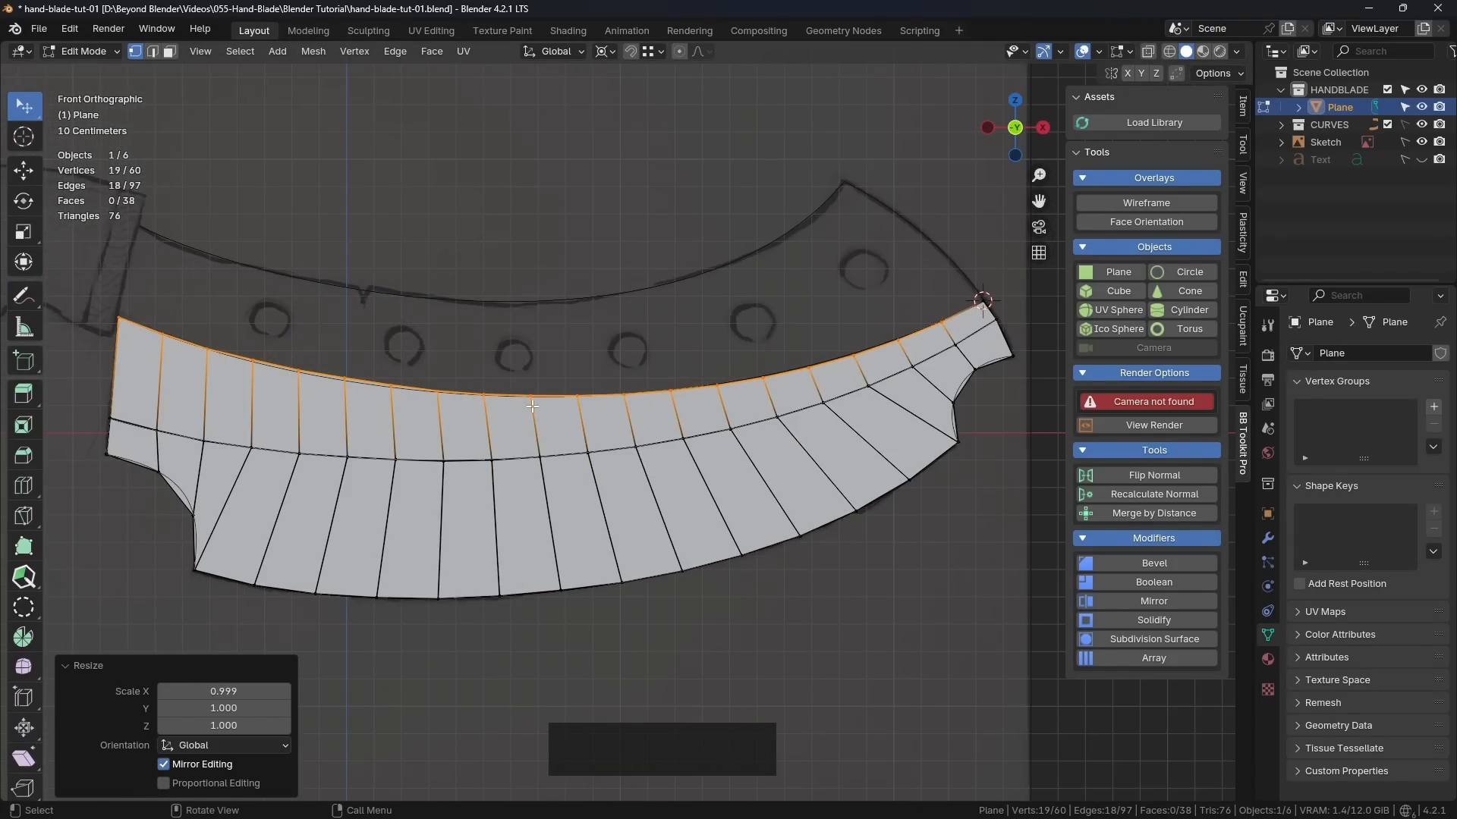
left_click(611, 373)
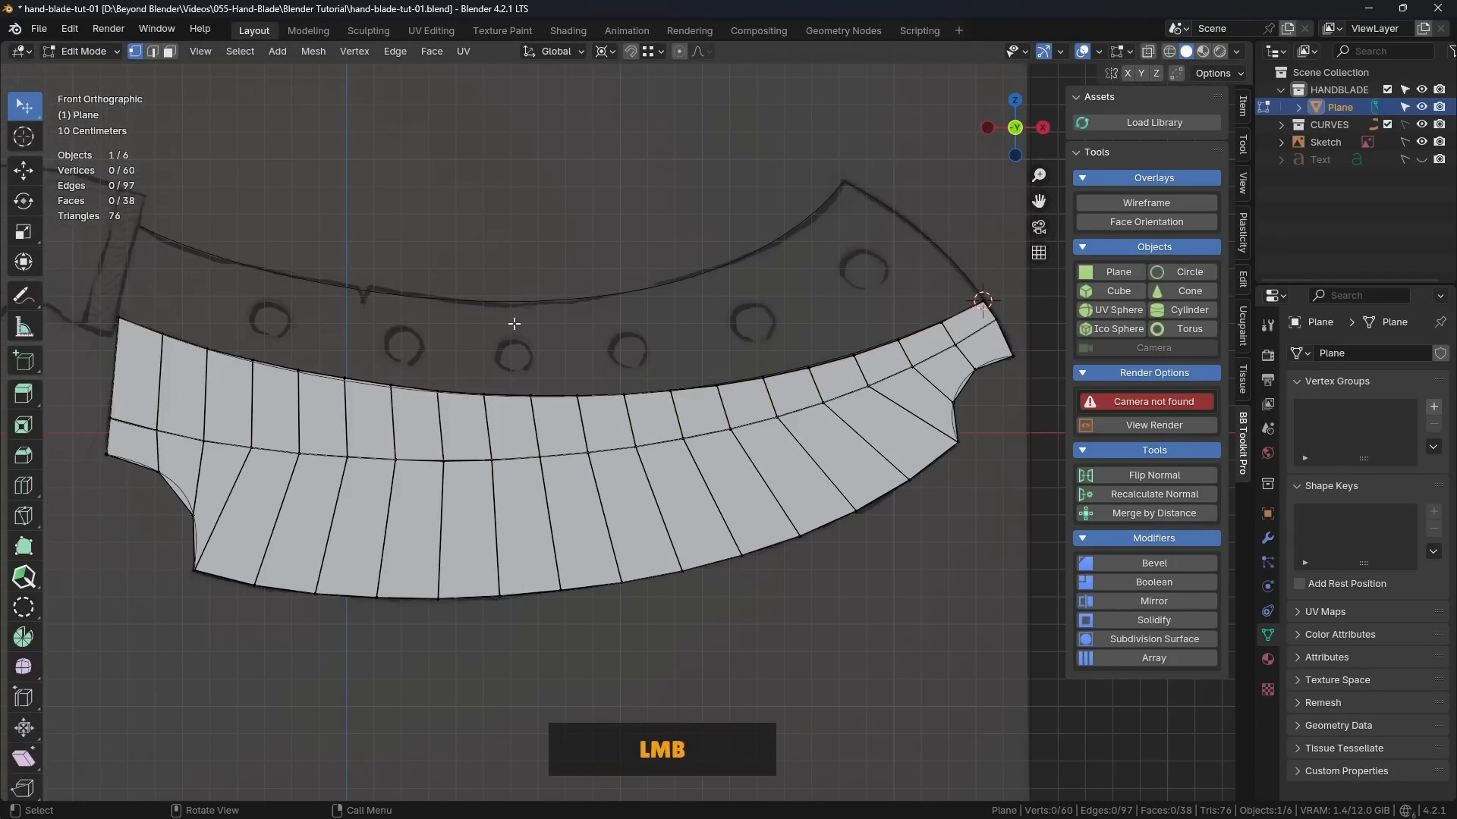
scroll(513, 325, "up", 3)
scroll(293, 357, "down", 1)
scroll(294, 357, "down", 1)
middle_click_drag(499, 334, 536, 400, "shift")
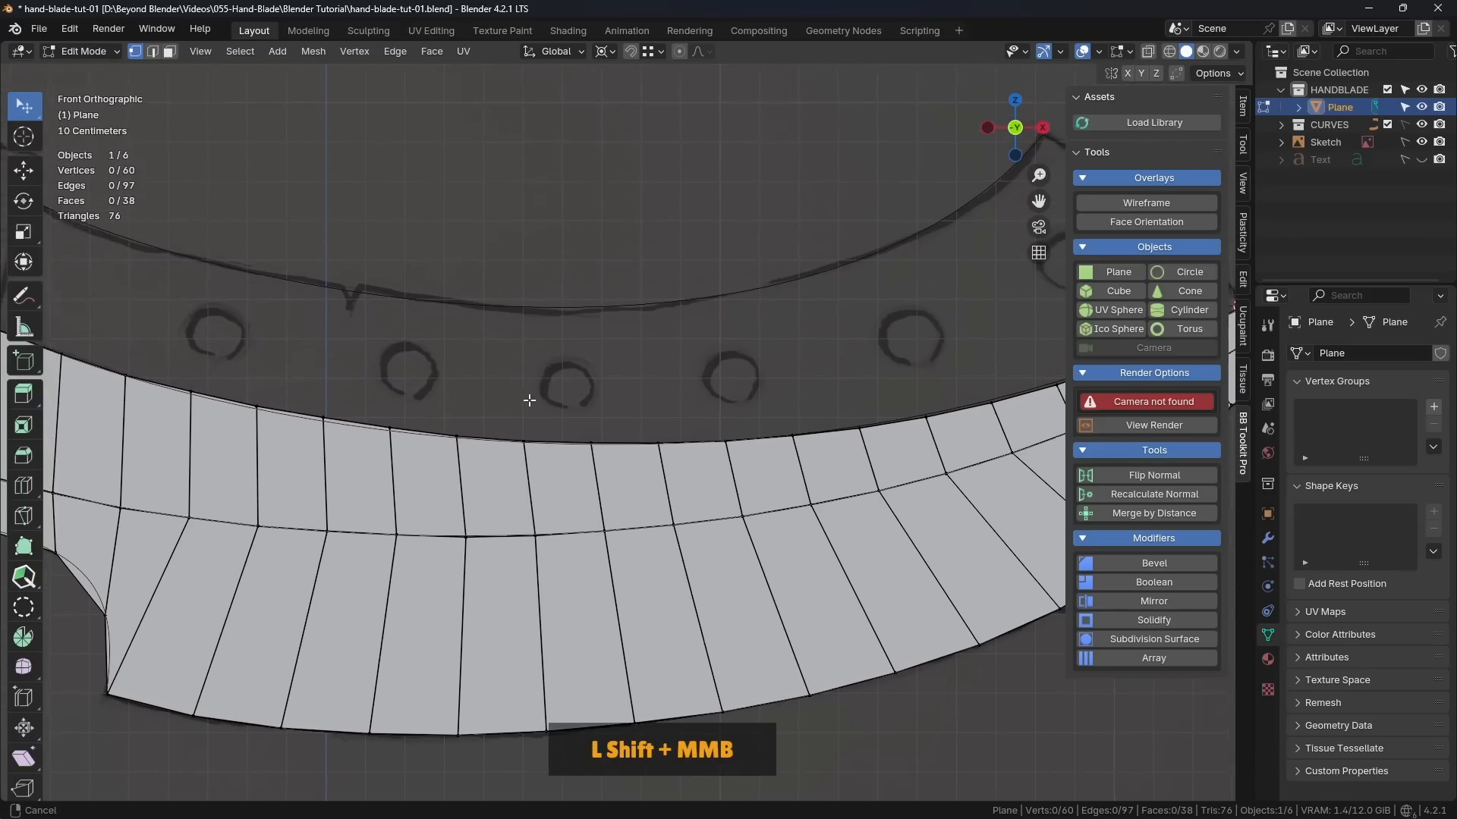
scroll(540, 400, "down", 3)
middle_click_drag(819, 358, 781, 365, "shift")
key("ctrl+s")
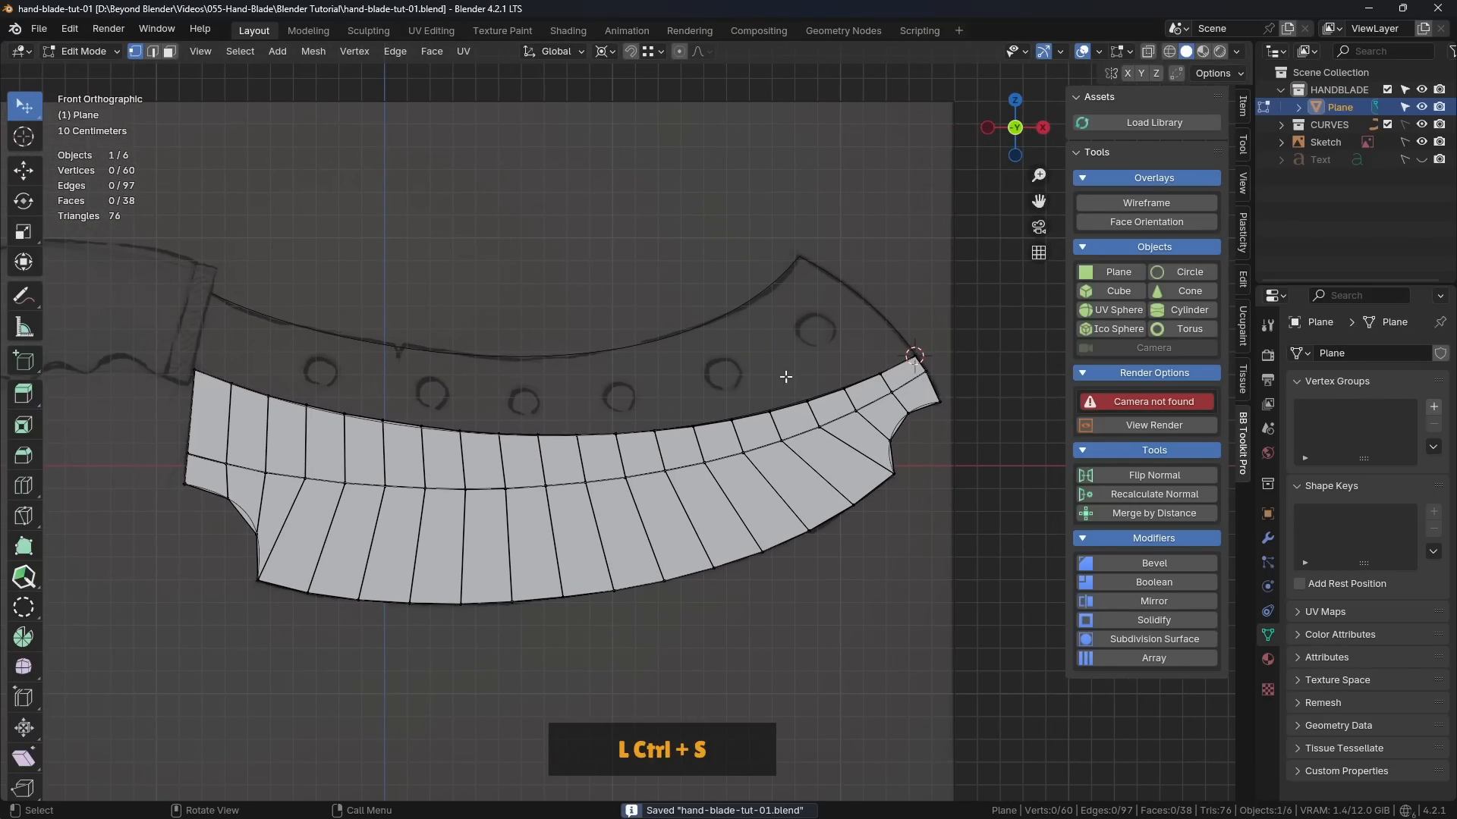
Step: Select the upper-edge vertices of the new face strip from the right corner to the left corner
left_click(914, 357)
left_click(199, 374, "ctrl")
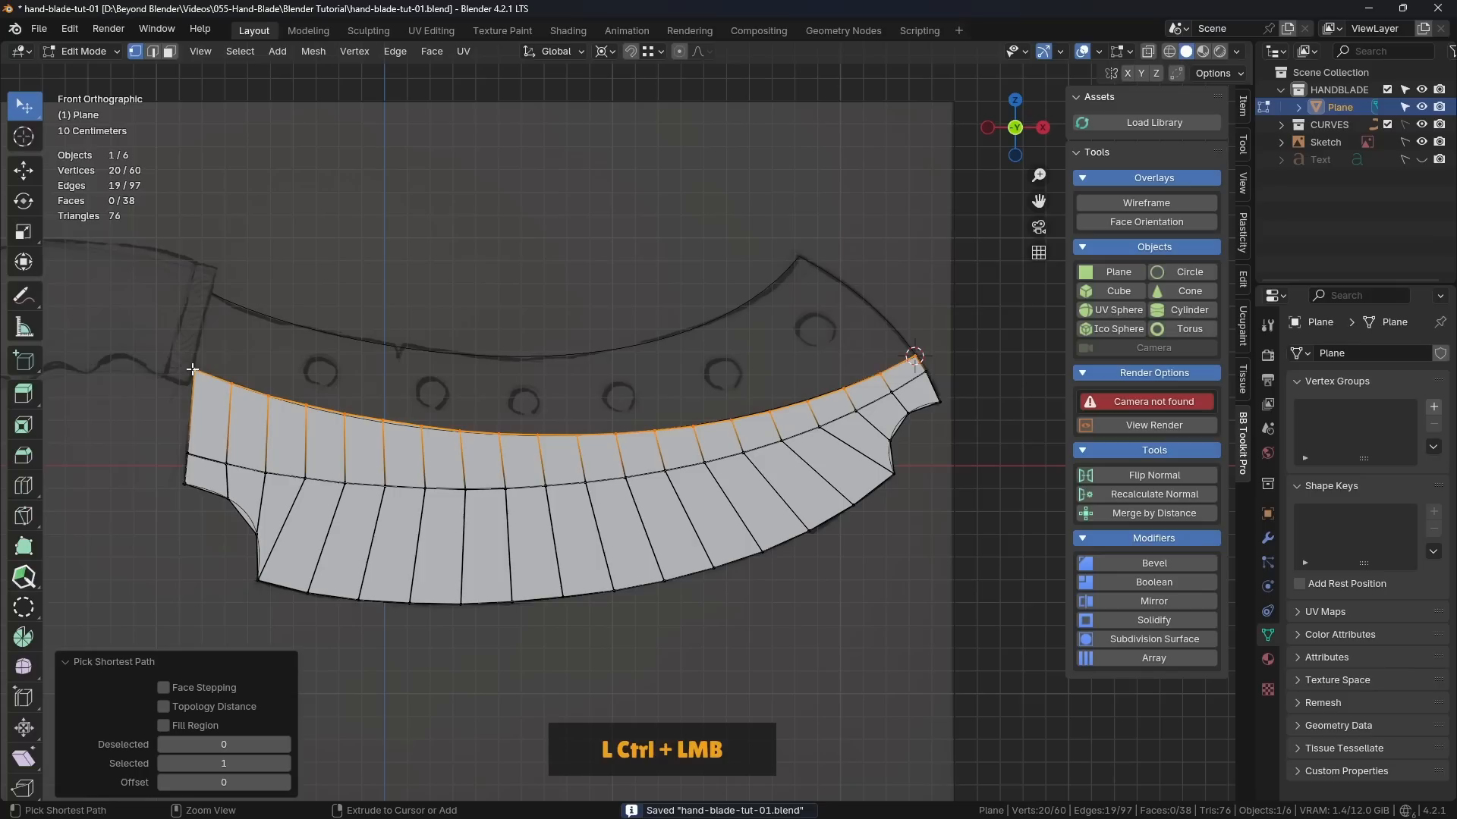
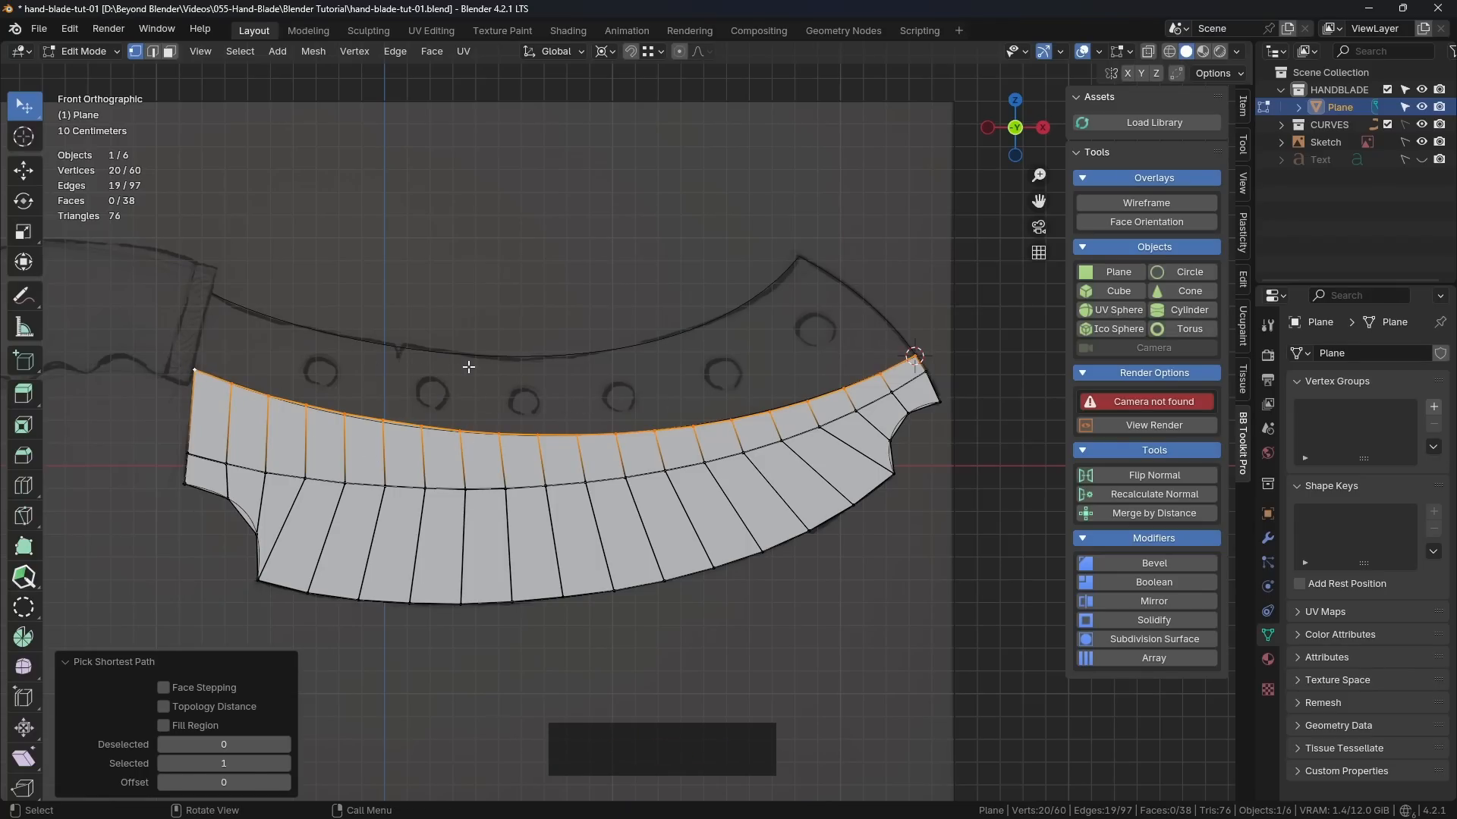
Step: Extrude the selected upper edge of the blade by about -0.11 m in X and 0.526 m in Z
key("e")
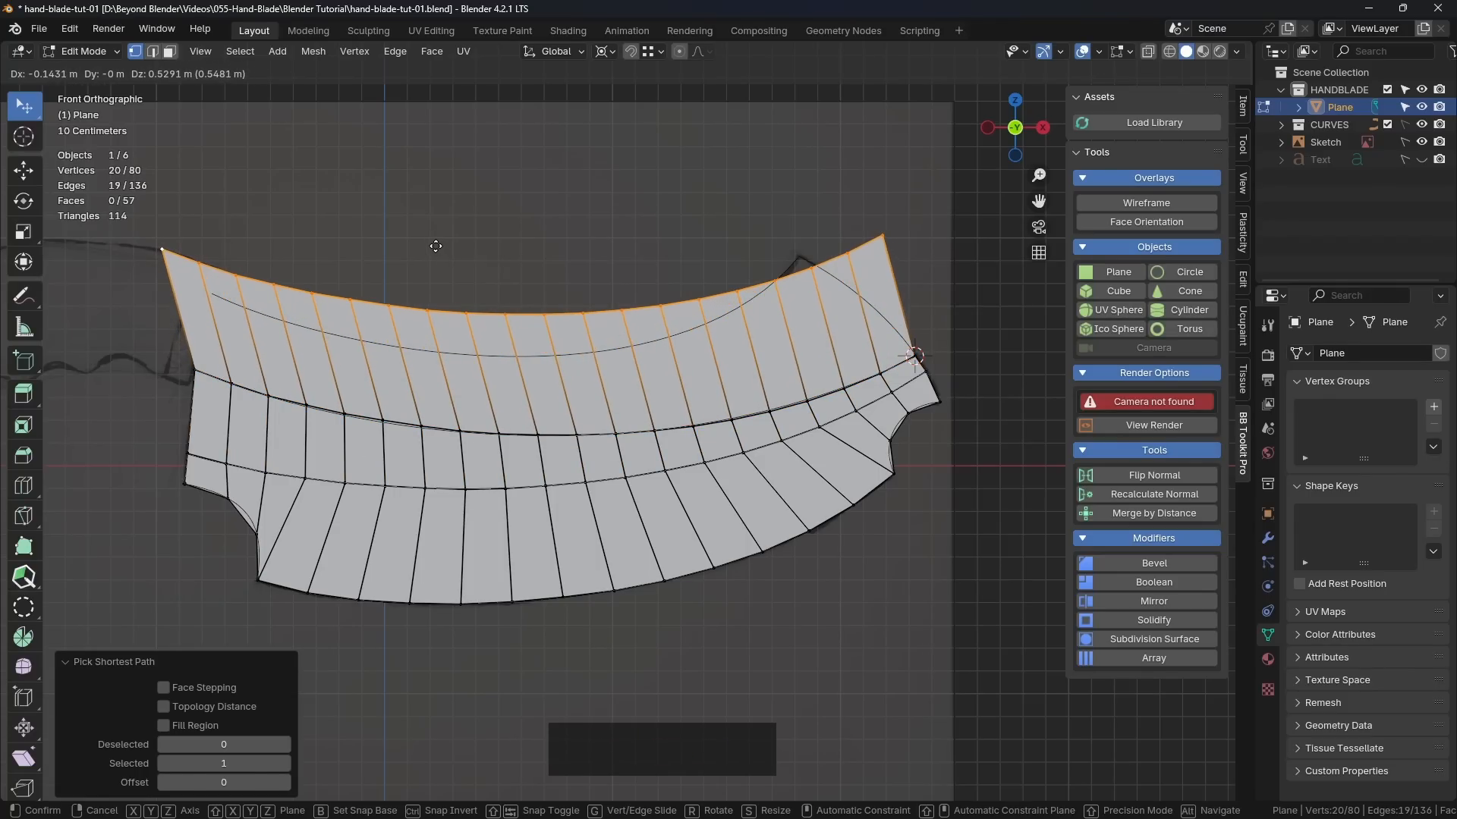
left_click(456, 255)
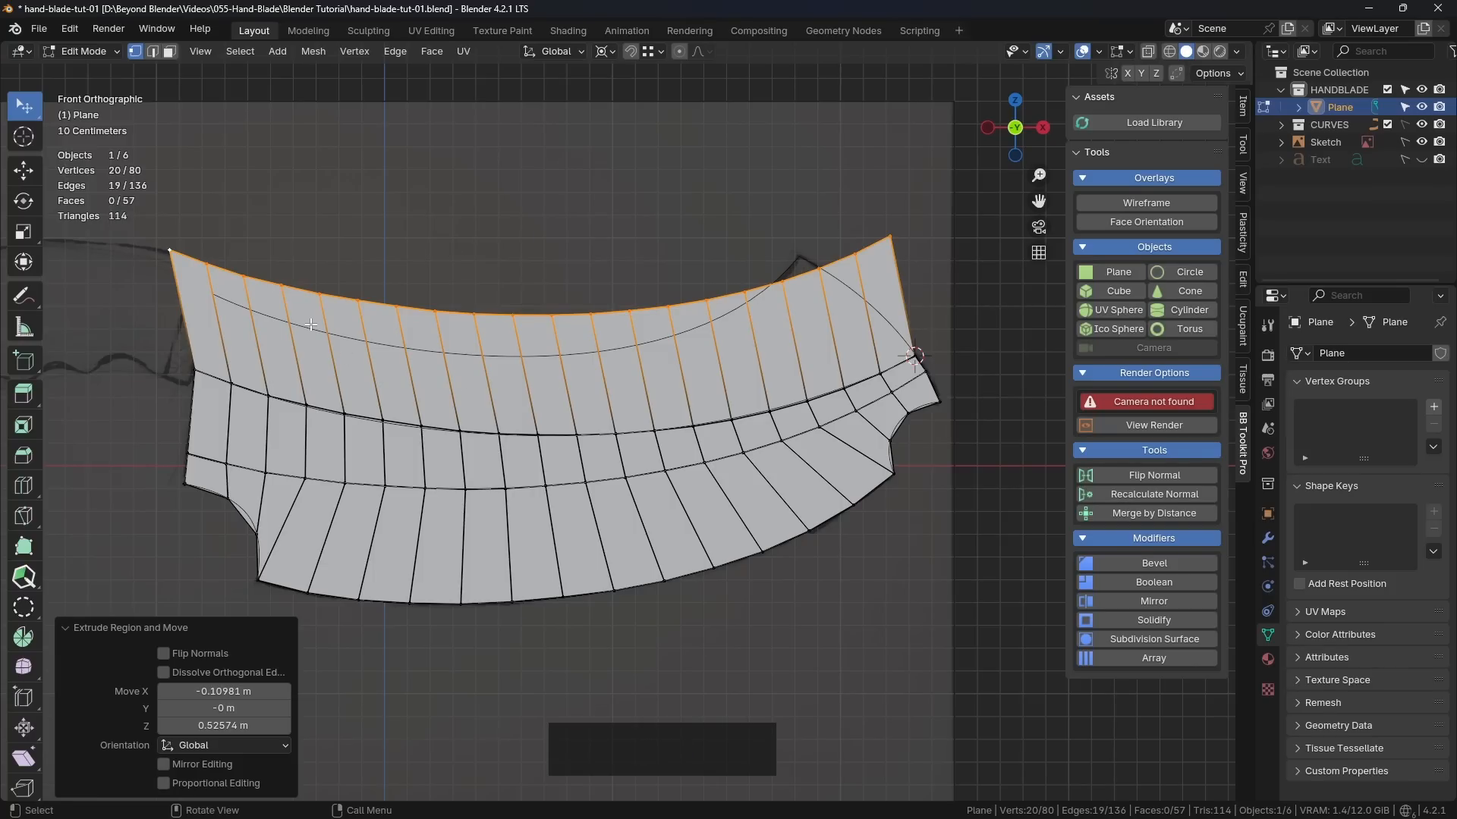
key("s")
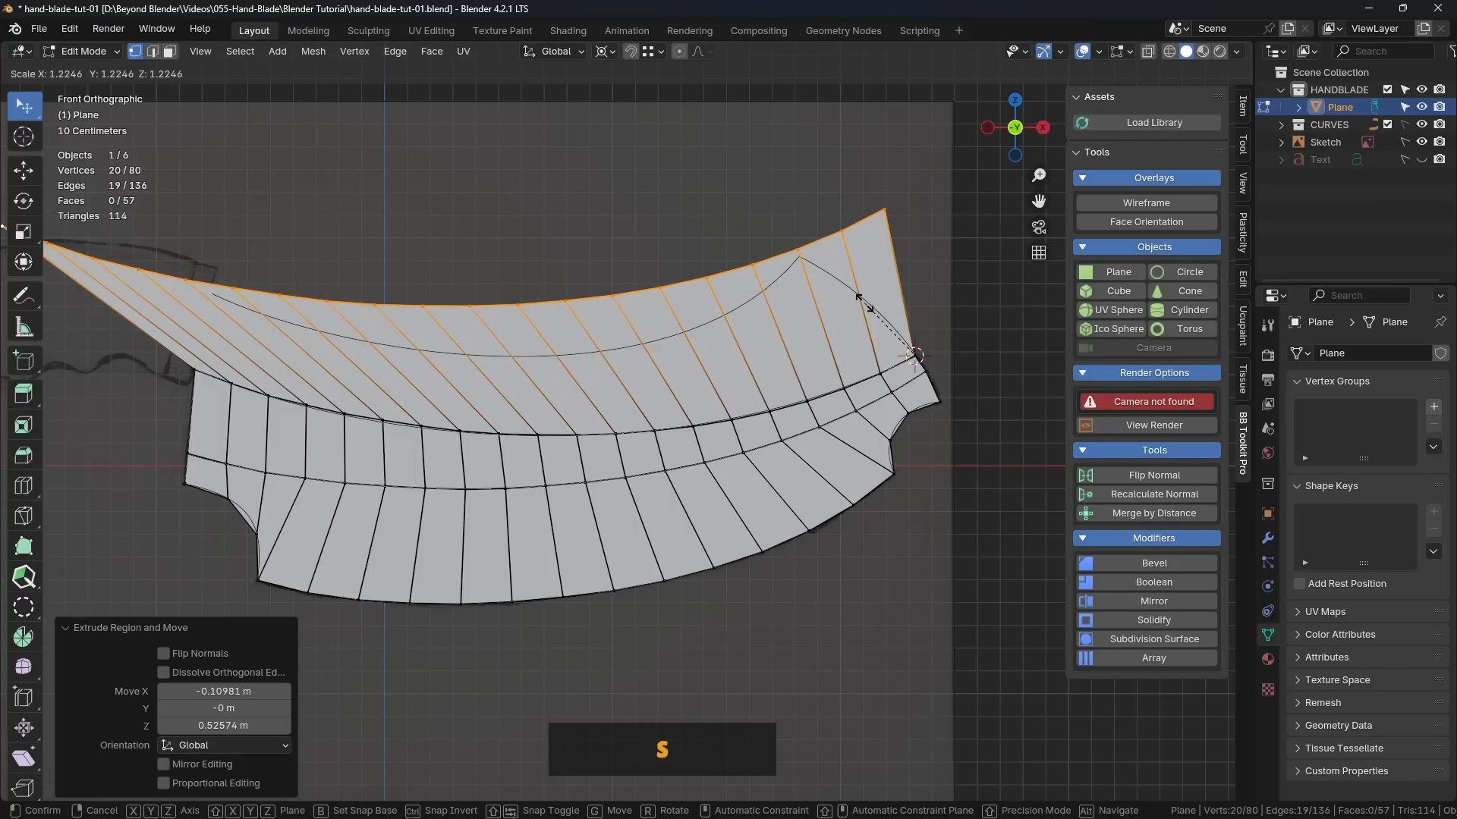
right_click(825, 339)
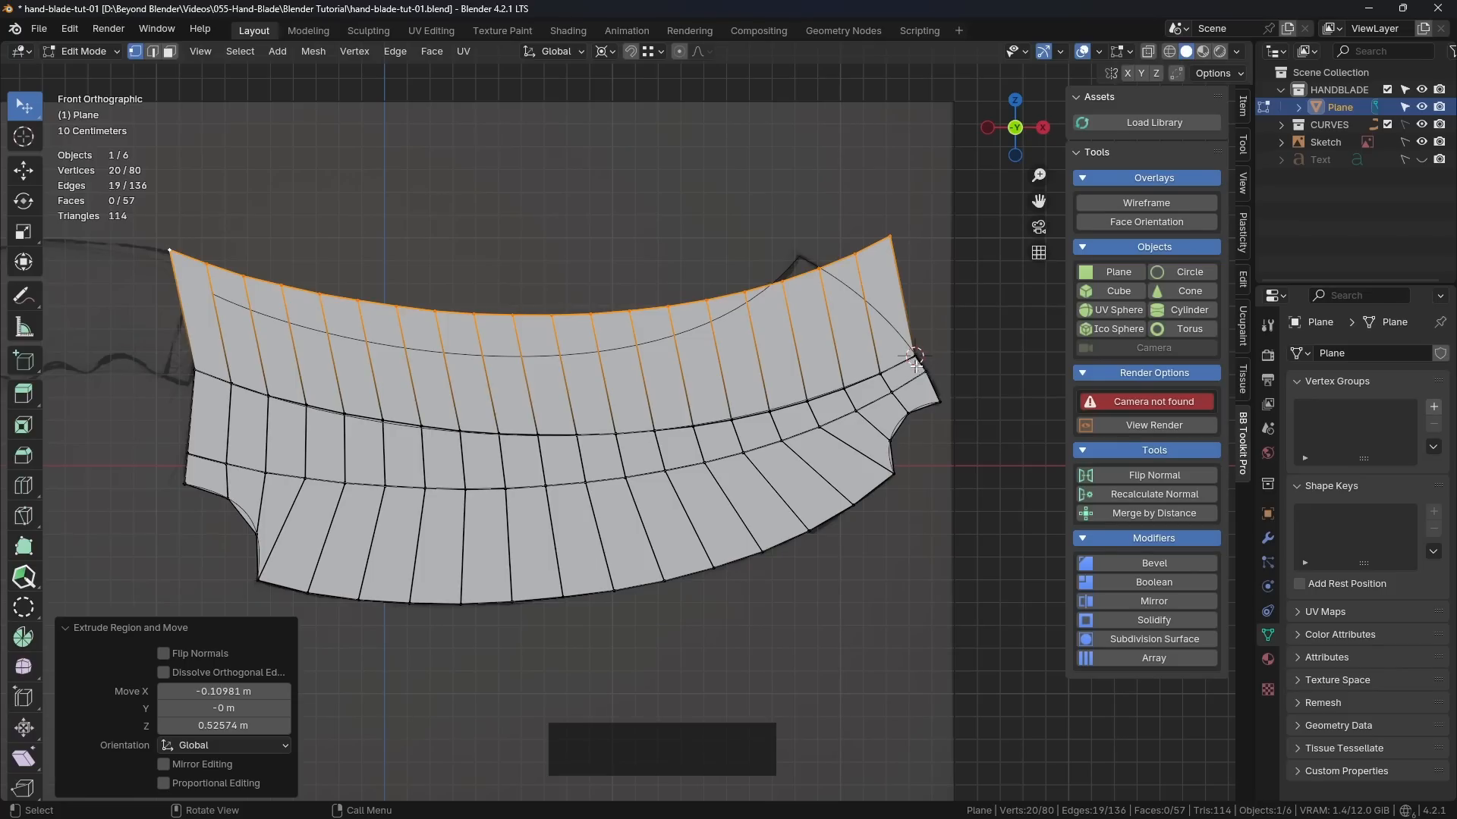
Step: Set the transform pivot to Median Point and scale the extruded edge uniformly to about 0.806
left_click(611, 52)
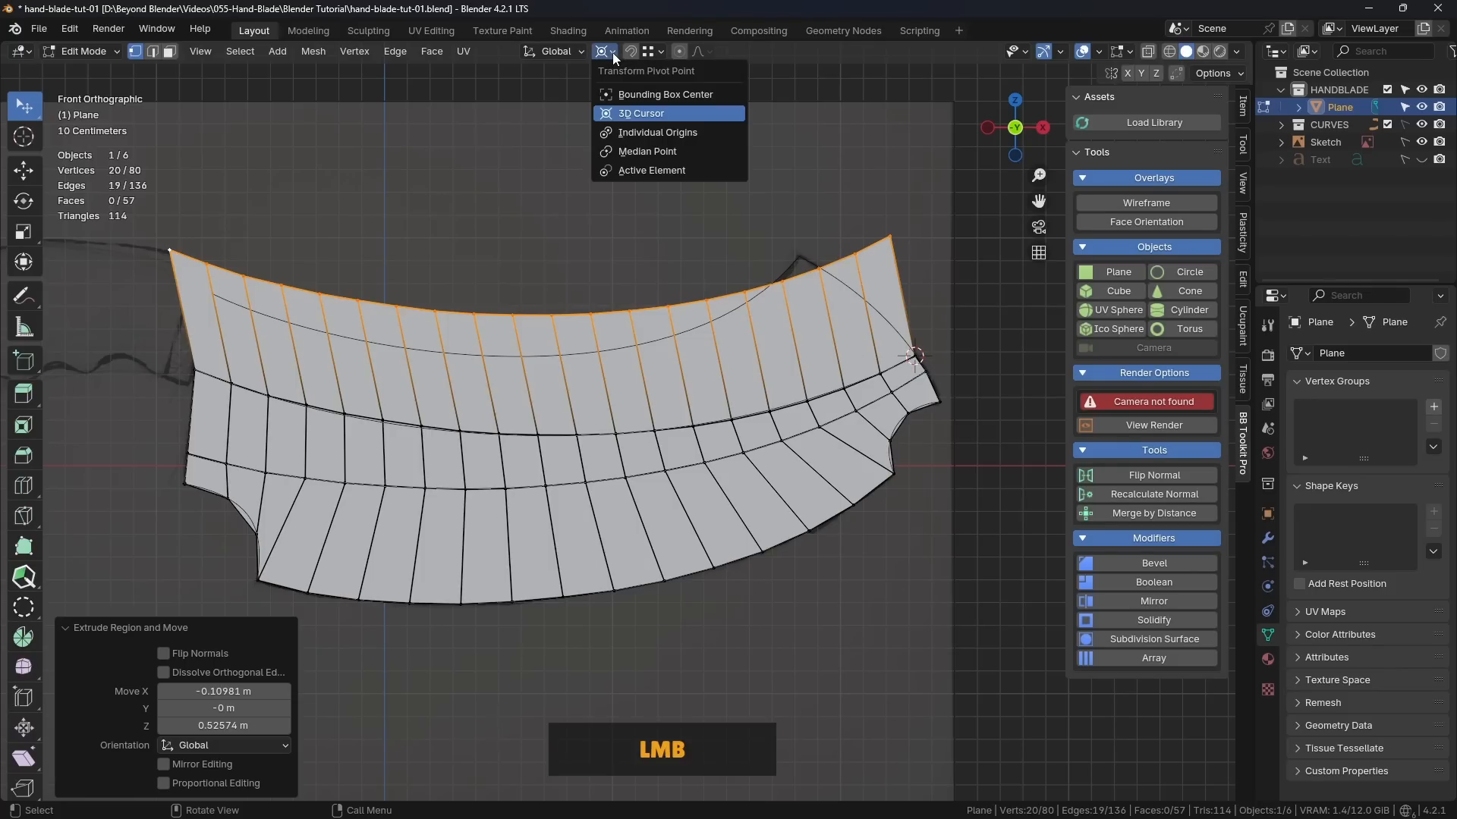
left_click(653, 153)
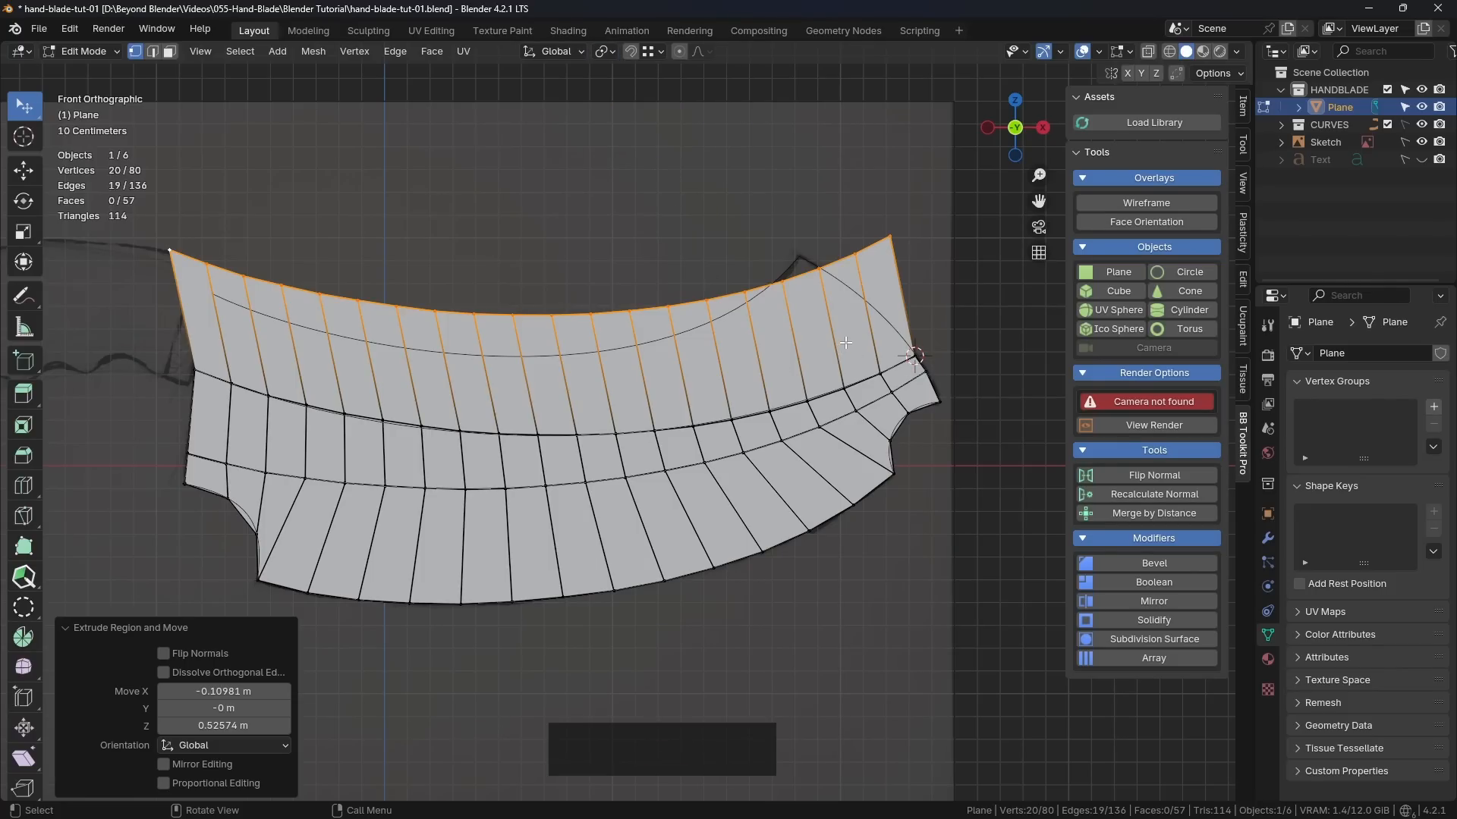
key("s")
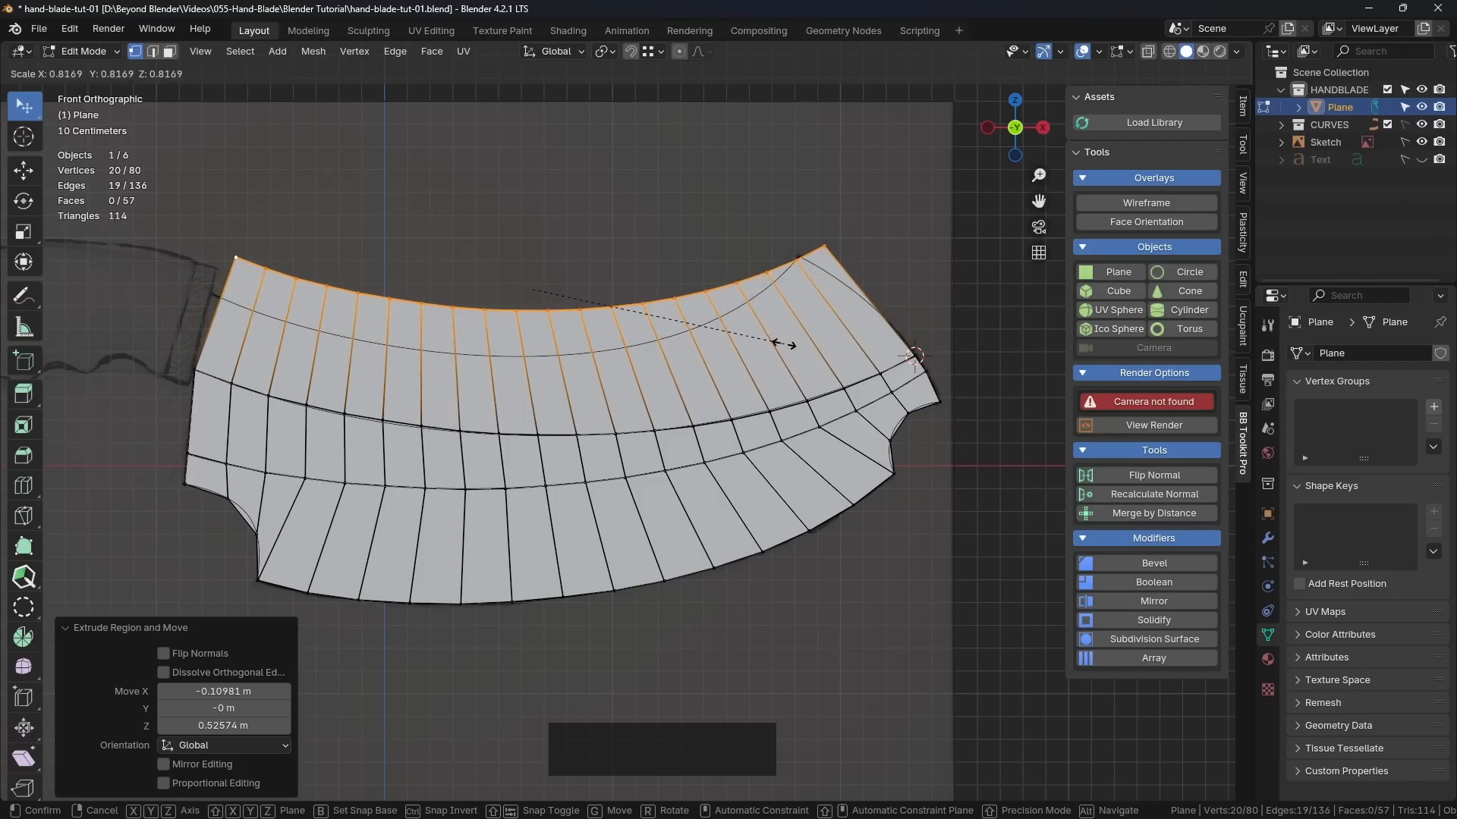
left_click(776, 347)
Step: Move the extruded edge about -0.093 m in X and -0.047 m in Z, then nudge its right corner onto the guide curve's end
key("g")
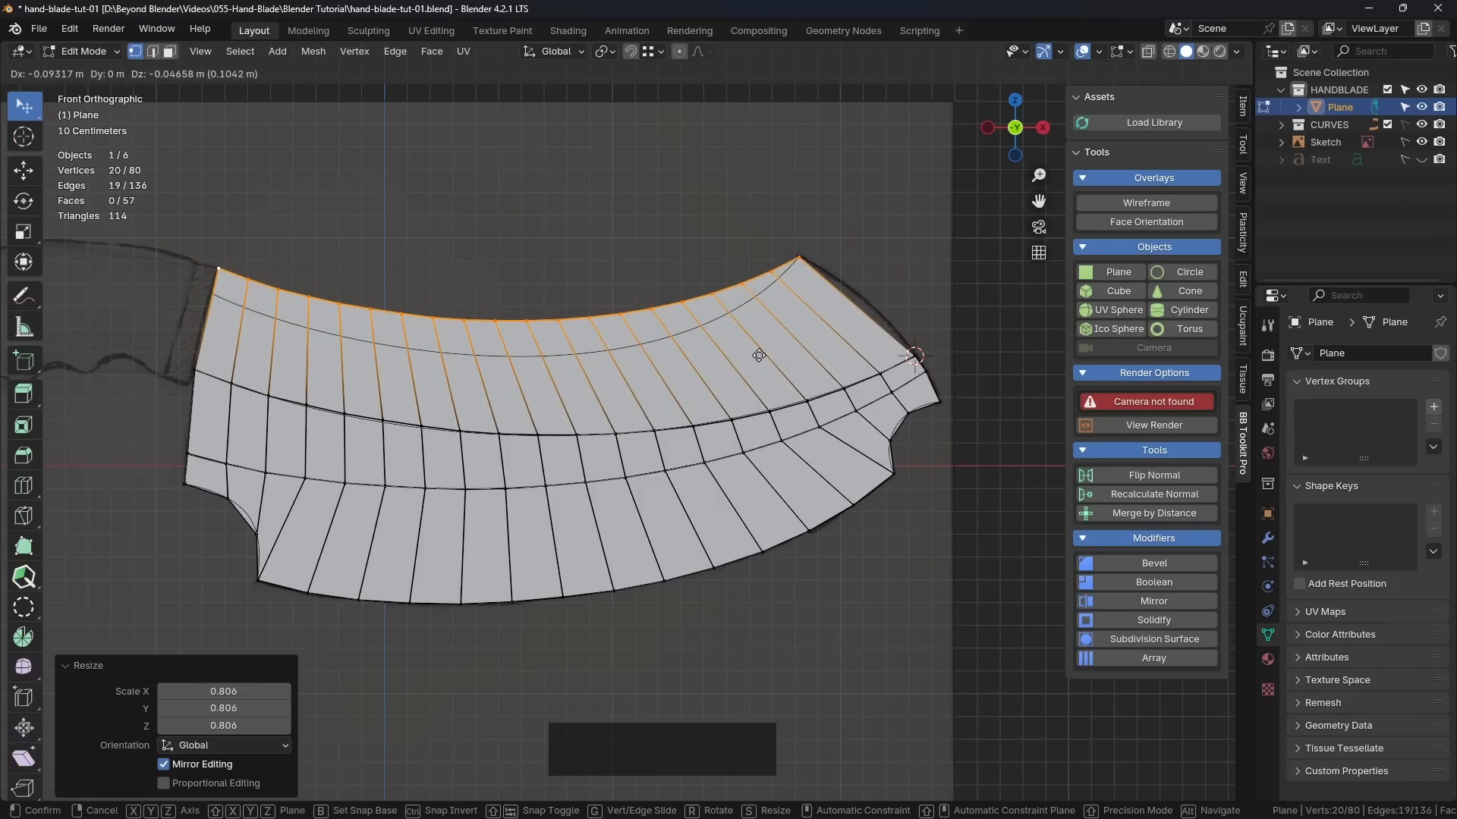
left_click(759, 355)
scroll(808, 220, "up", 5)
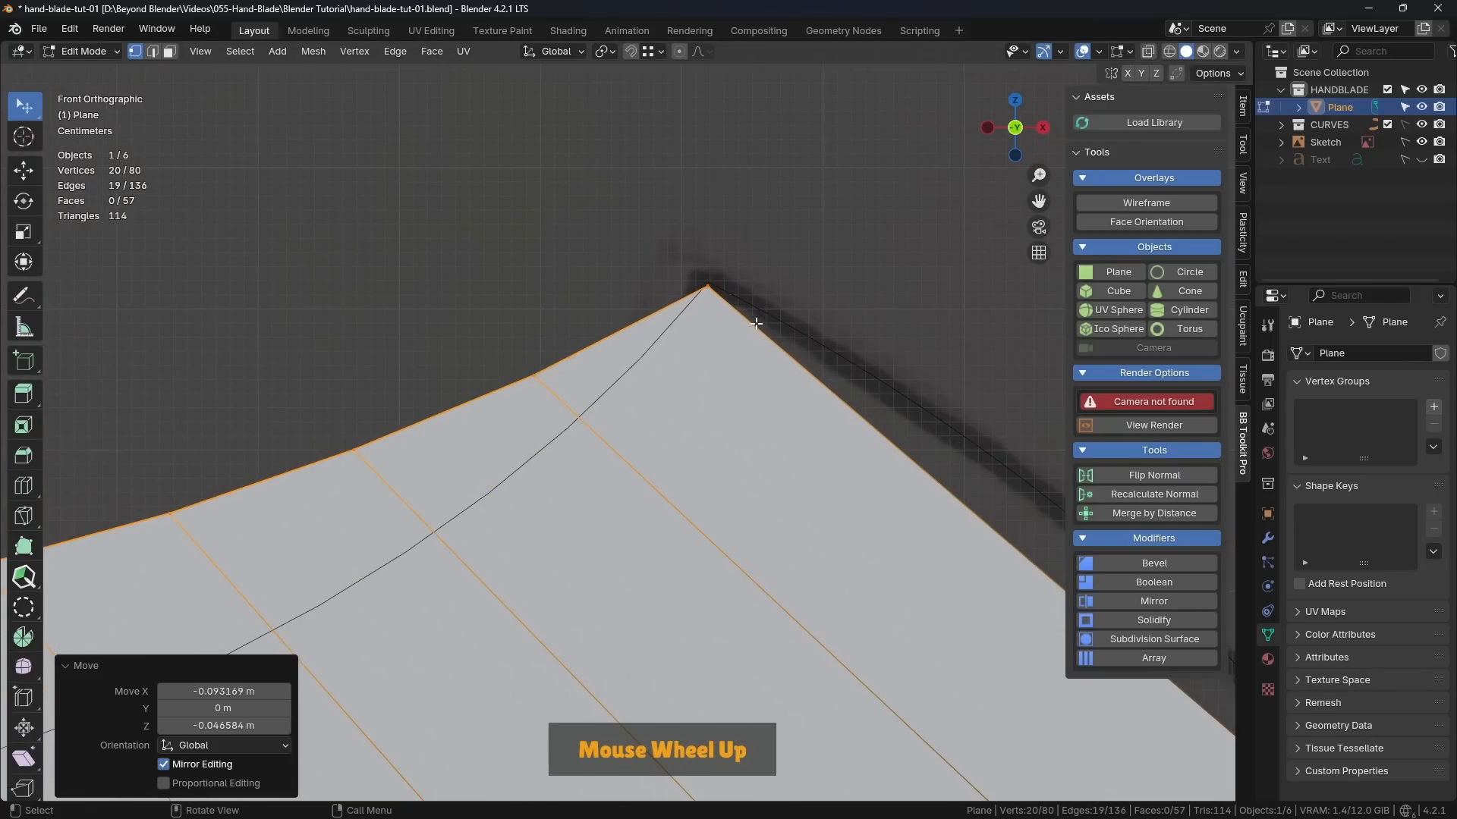
scroll(751, 318, "up", 3)
key("g")
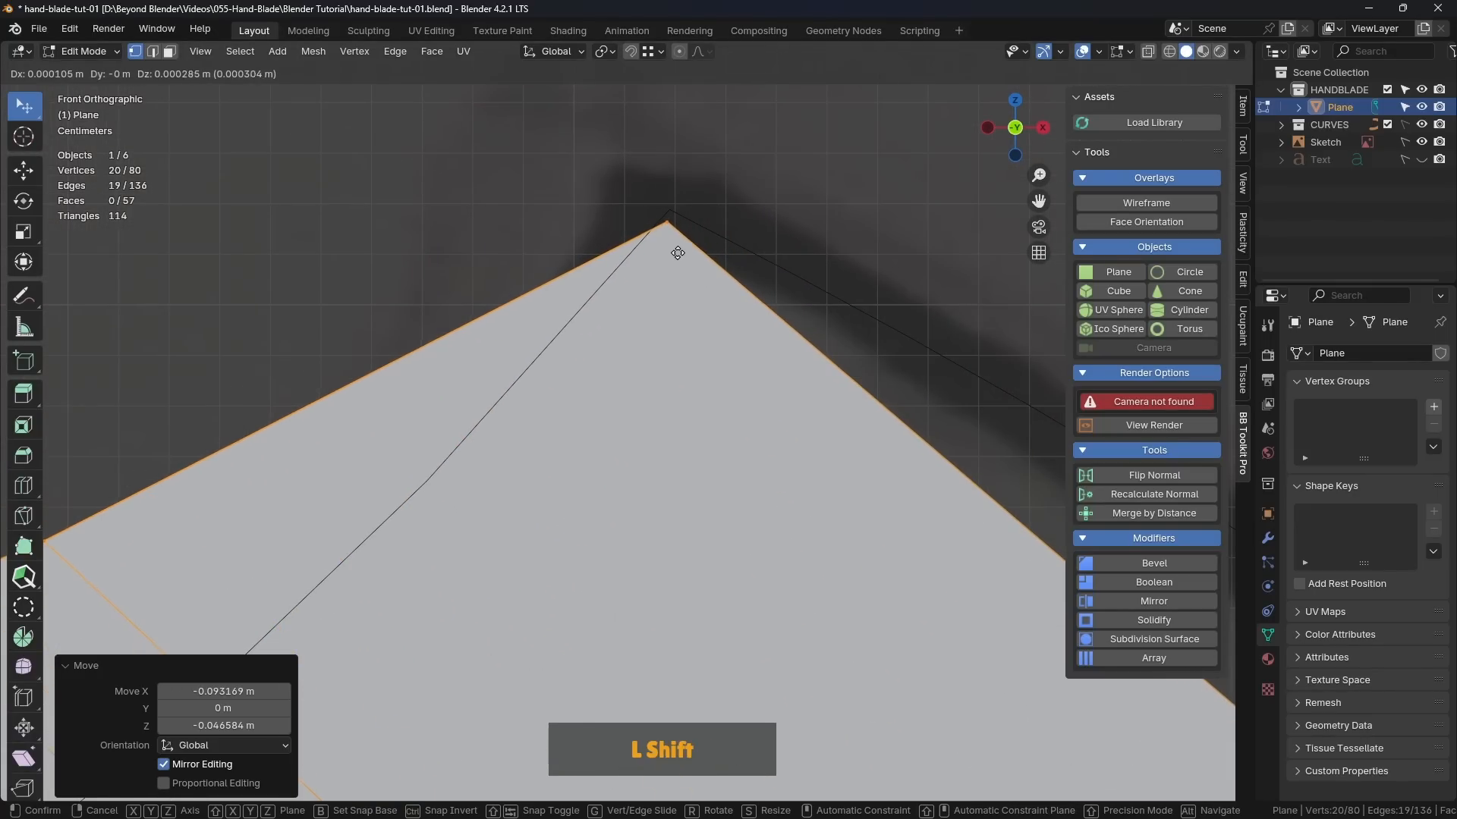
left_click(703, 146)
Step: Snap the 3D cursor to the top-right corner vertex of the new face strip
scroll(703, 146, "down", 3)
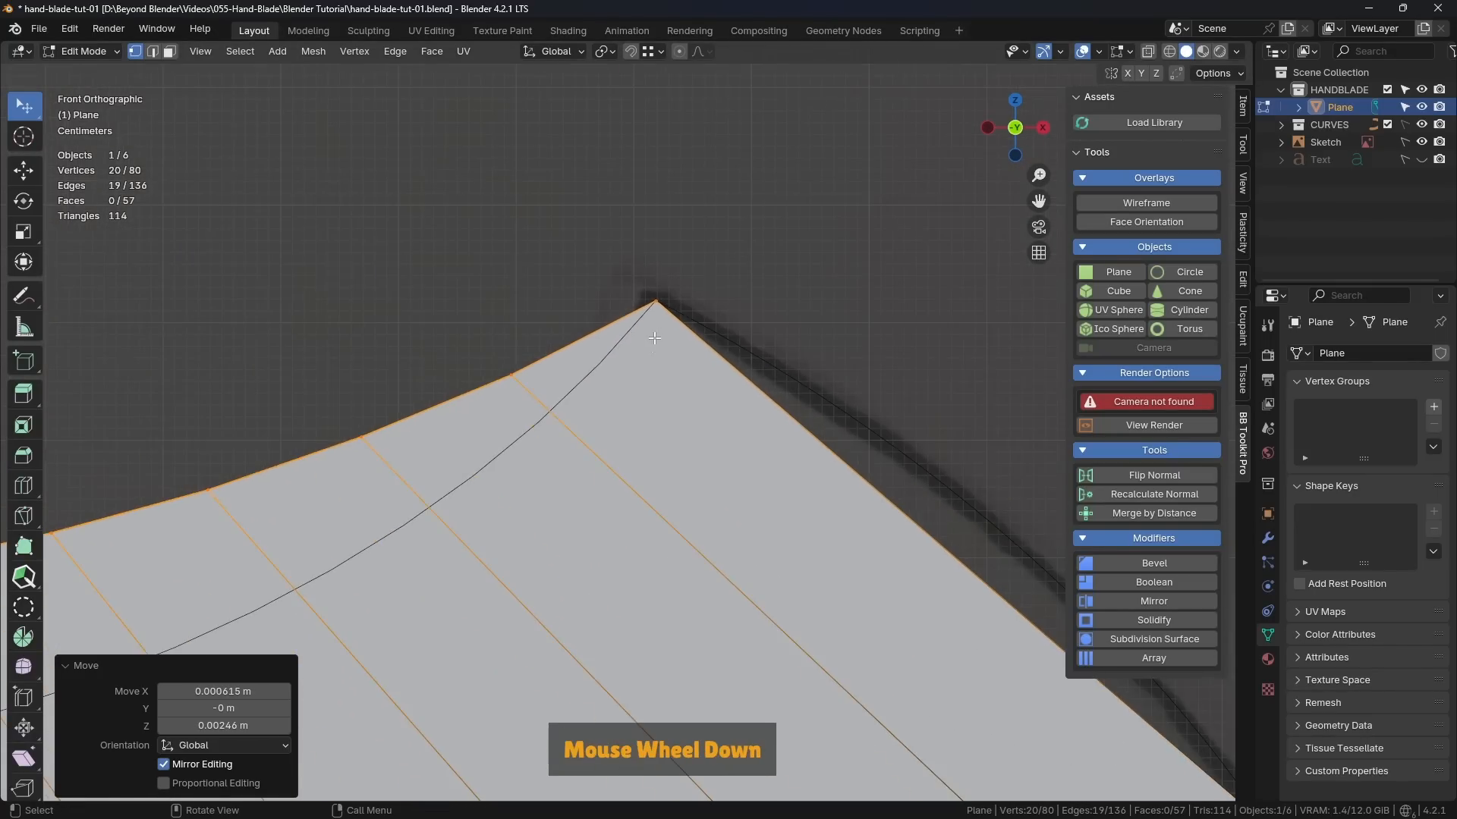
middle_click_drag(566, 324, 755, 340, "shift")
scroll(758, 332, "down", 2)
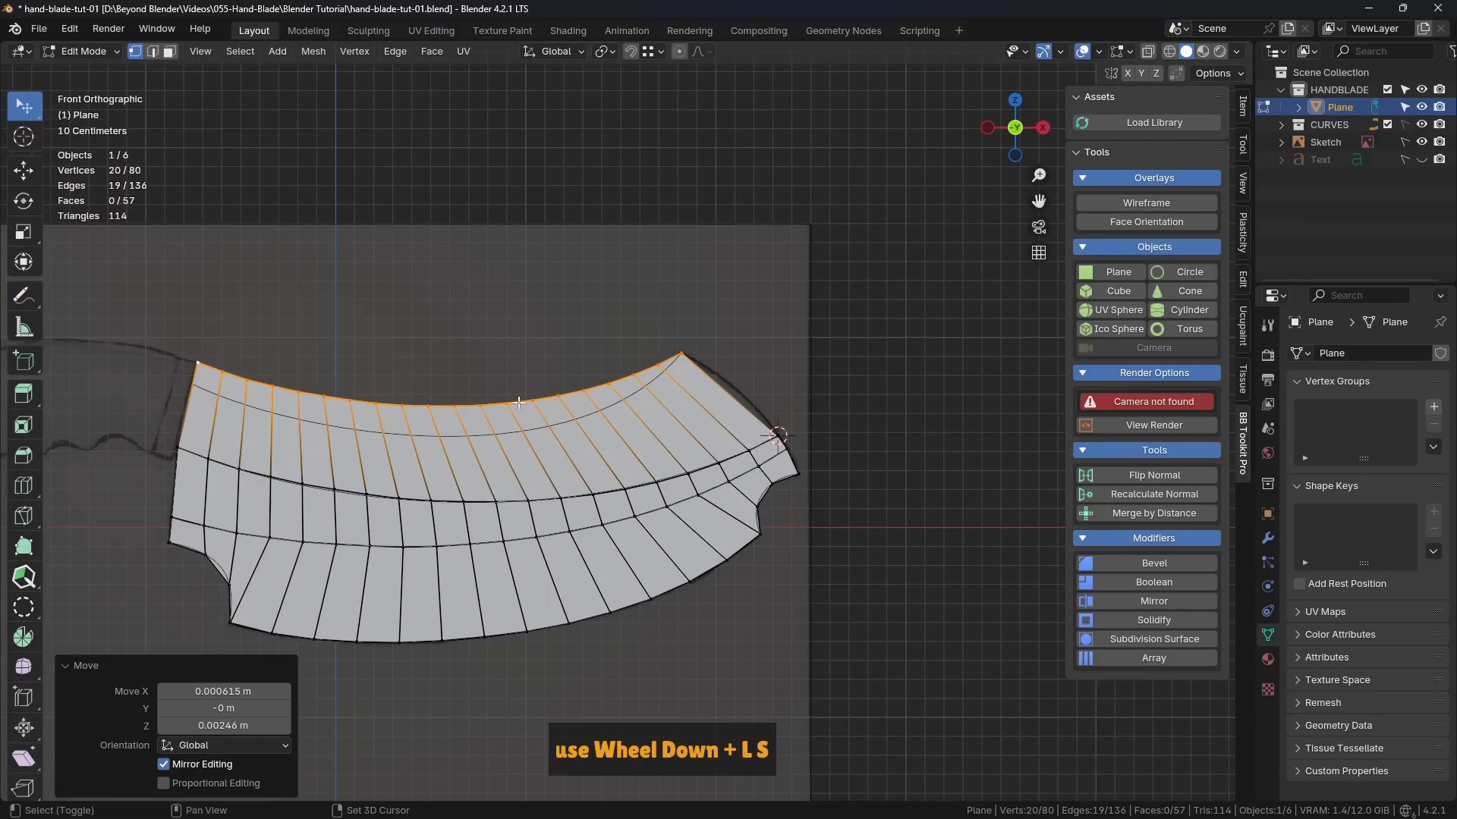
left_click(728, 347)
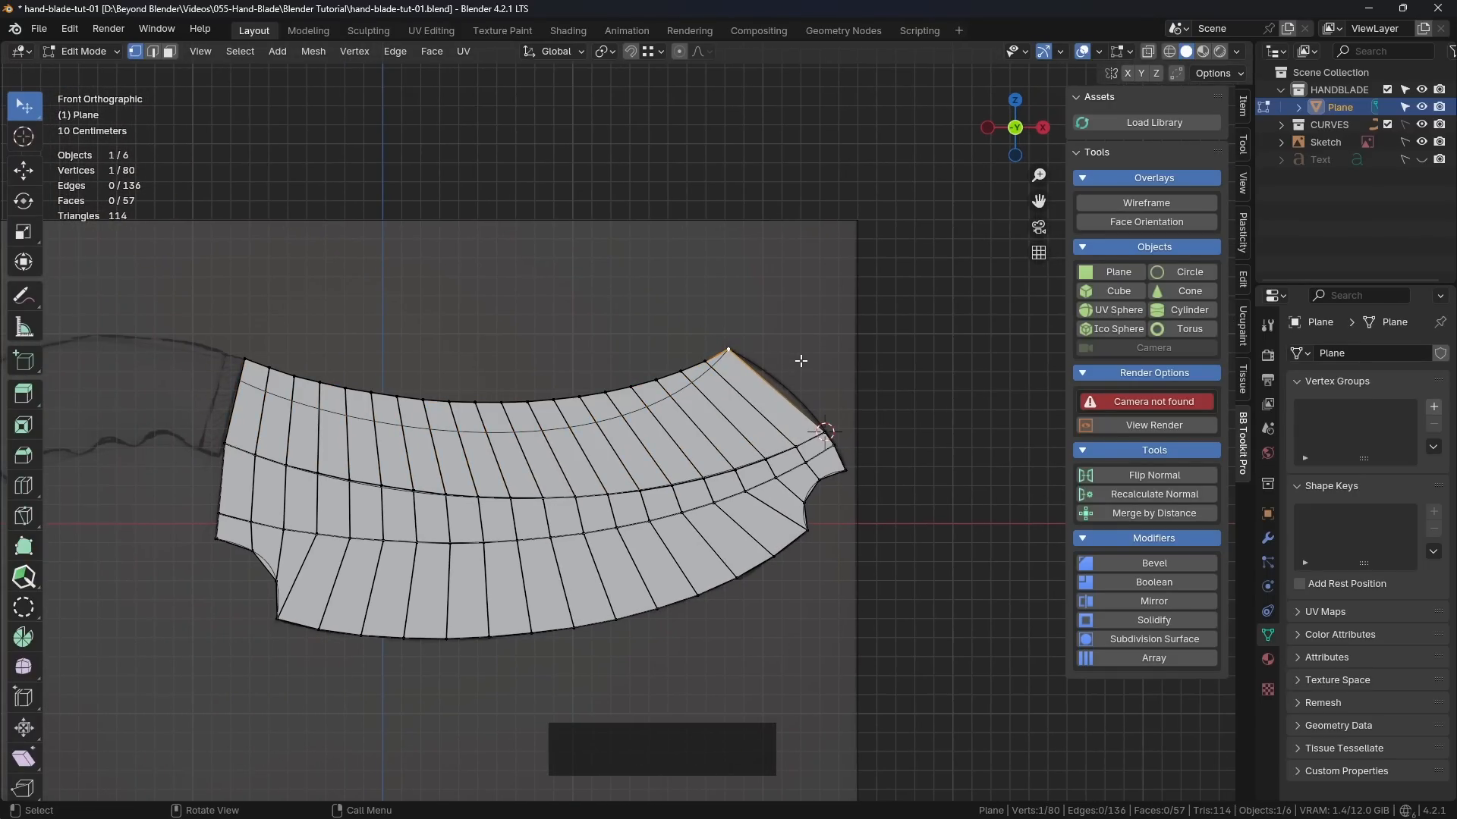
key("shift+s")
left_click(805, 463)
Step: Select the top-edge vertices from the one beside the right corner through to the left corner
scroll(665, 371, "up", 2)
scroll(665, 371, "down", 1)
left_click(720, 362)
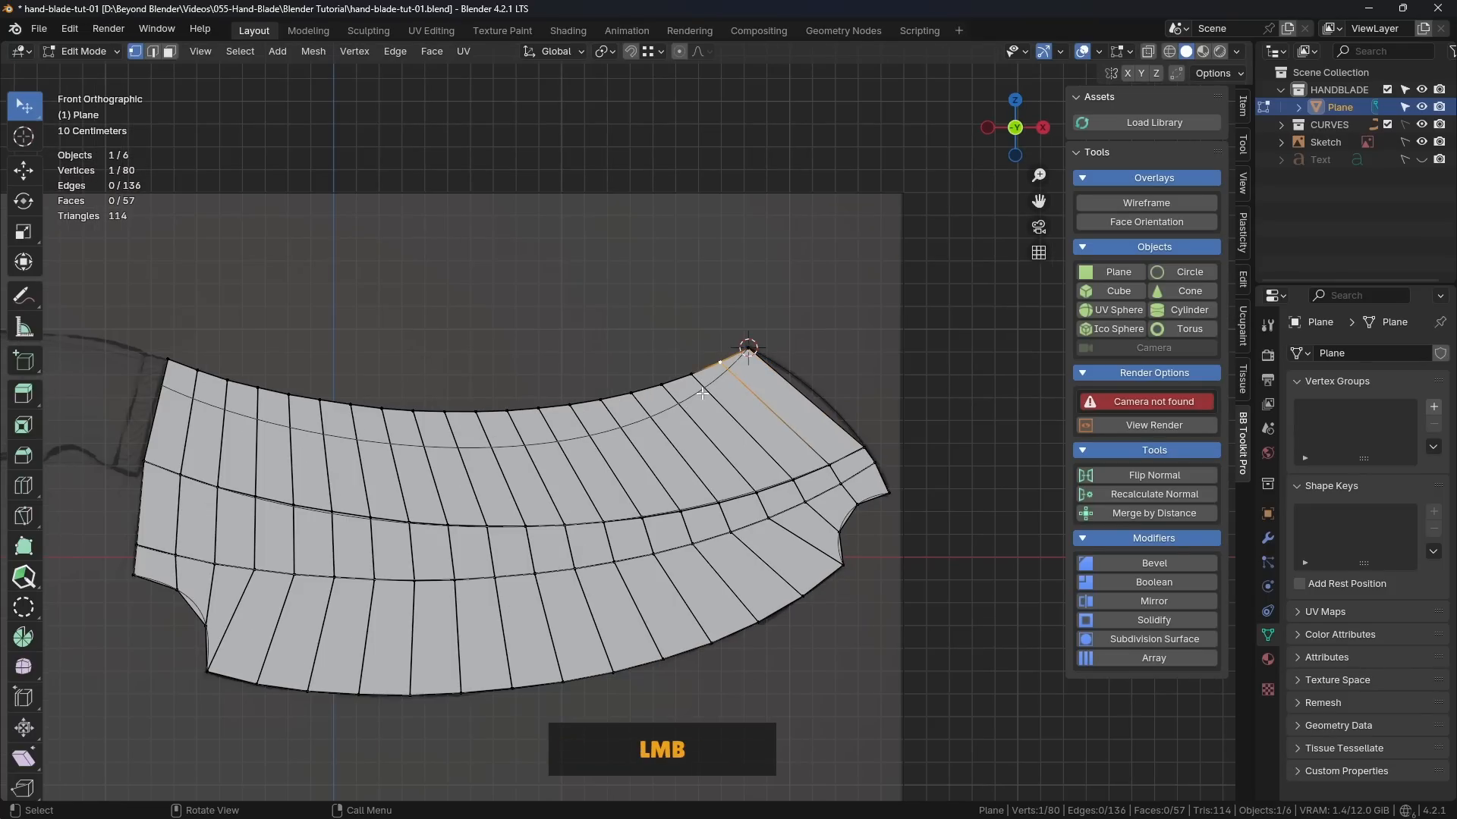
left_click(166, 359, "ctrl")
middle_click_drag(720, 365, 870, 347, "shift")
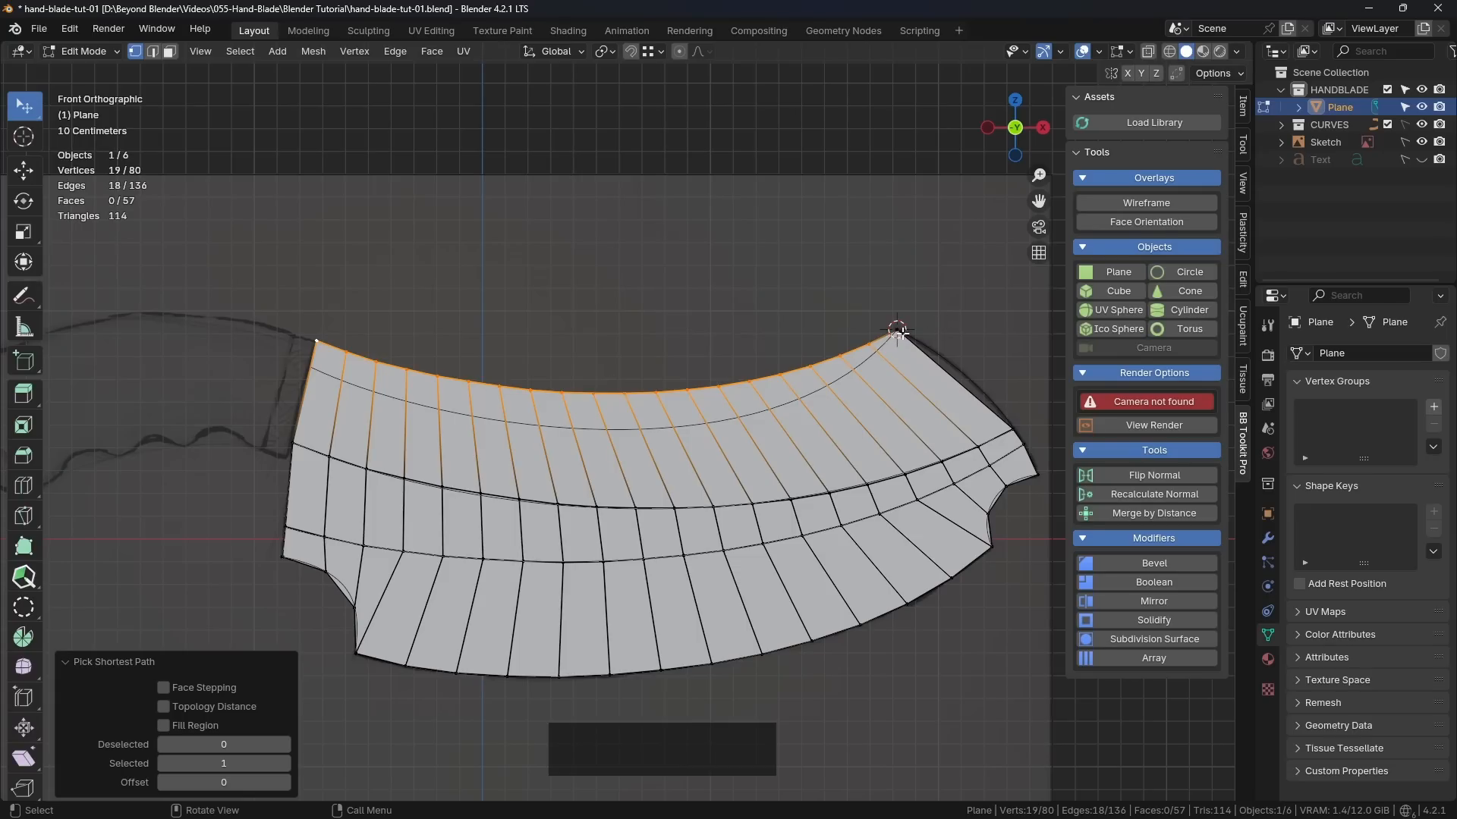
Step: Set the transform pivot to 3D Cursor and rotate the selected top edge by about -2.5°
left_click(614, 51)
left_click(642, 114)
key("r")
key("shift")
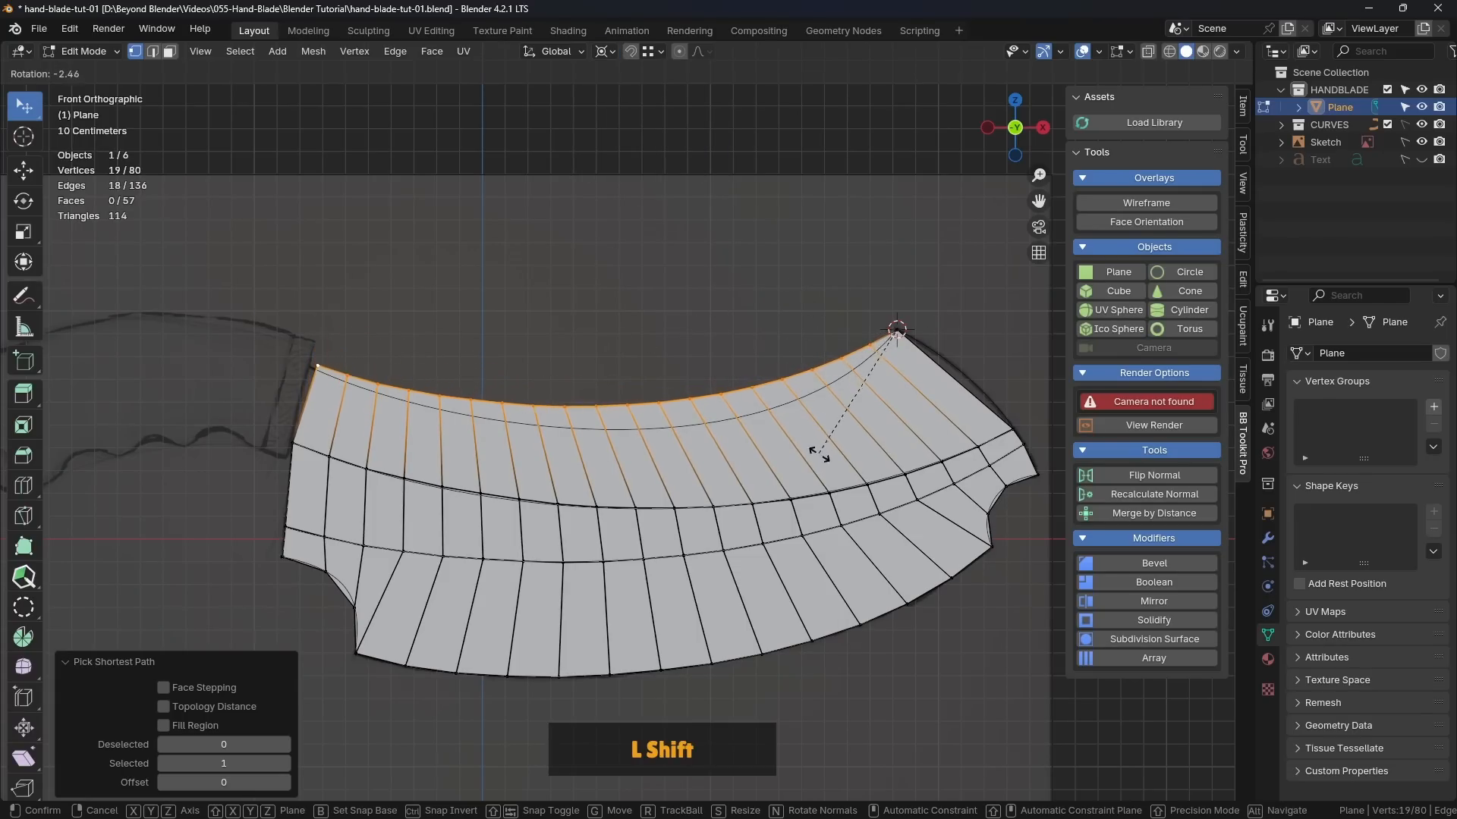
left_click(821, 459, "shift")
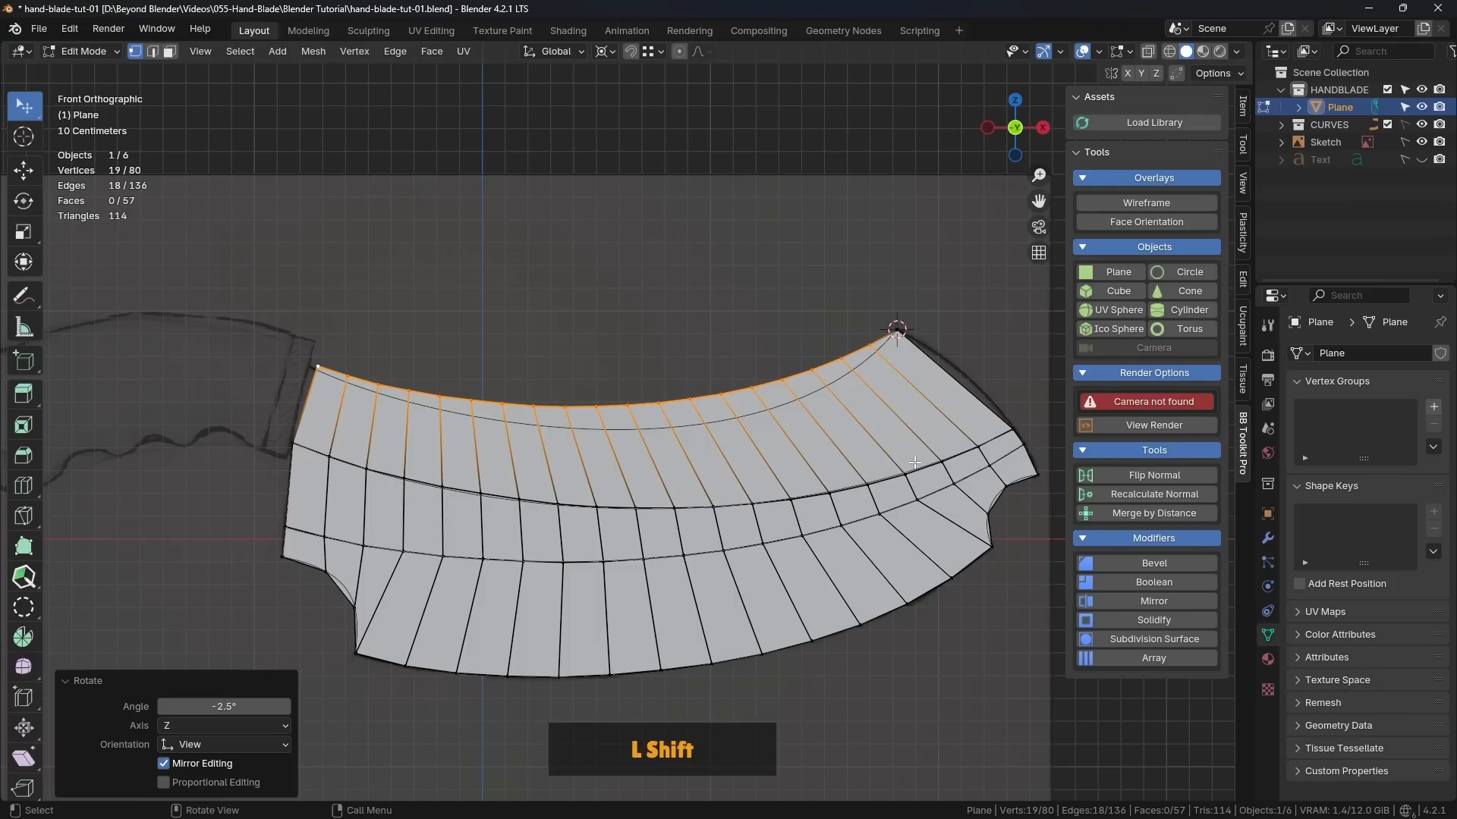
Step: Scale the selected top edge to about 1.015 along X so its left end meets the sketched handle
key("s")
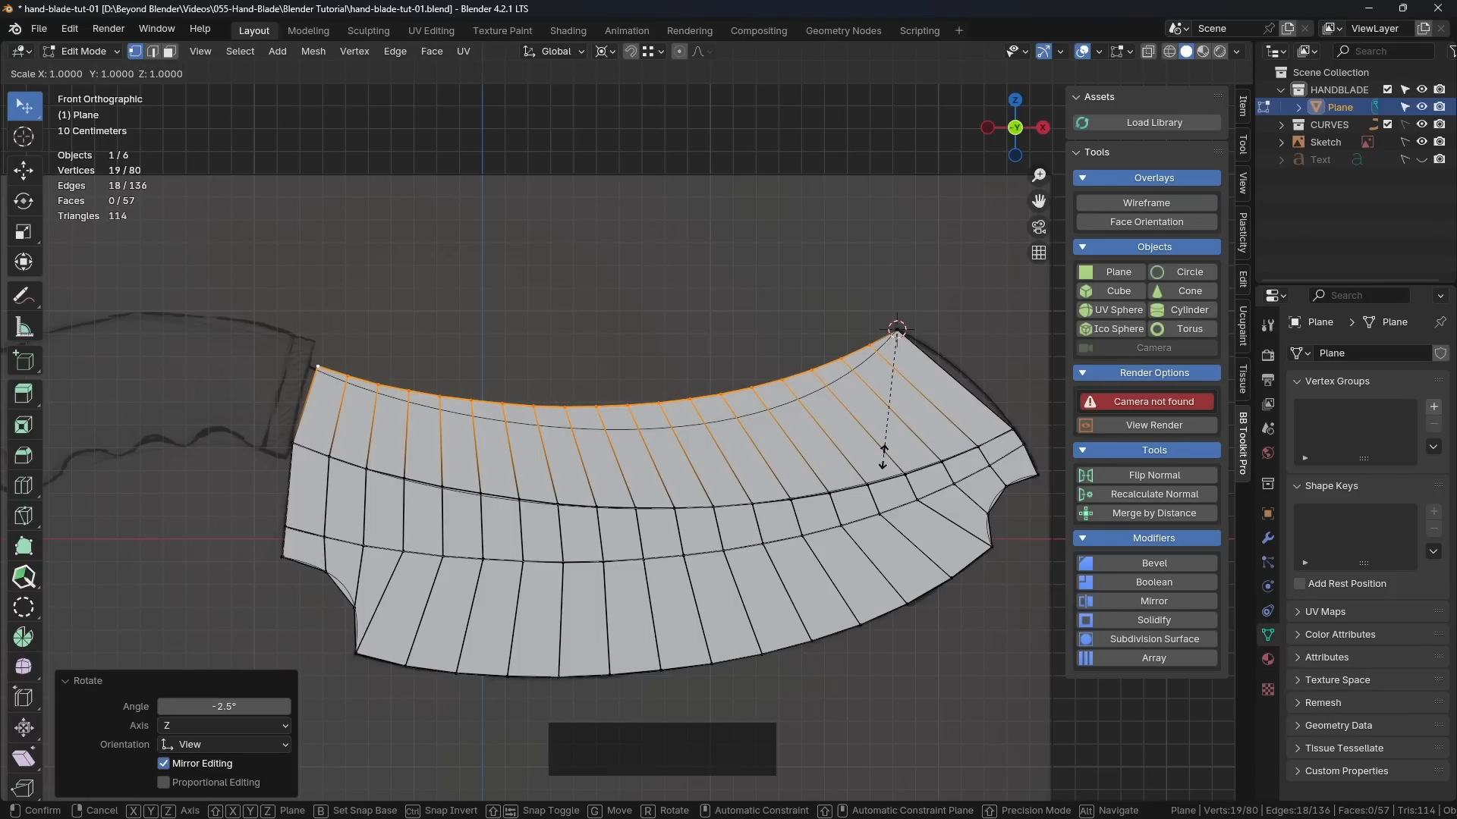
key("x")
key("shift")
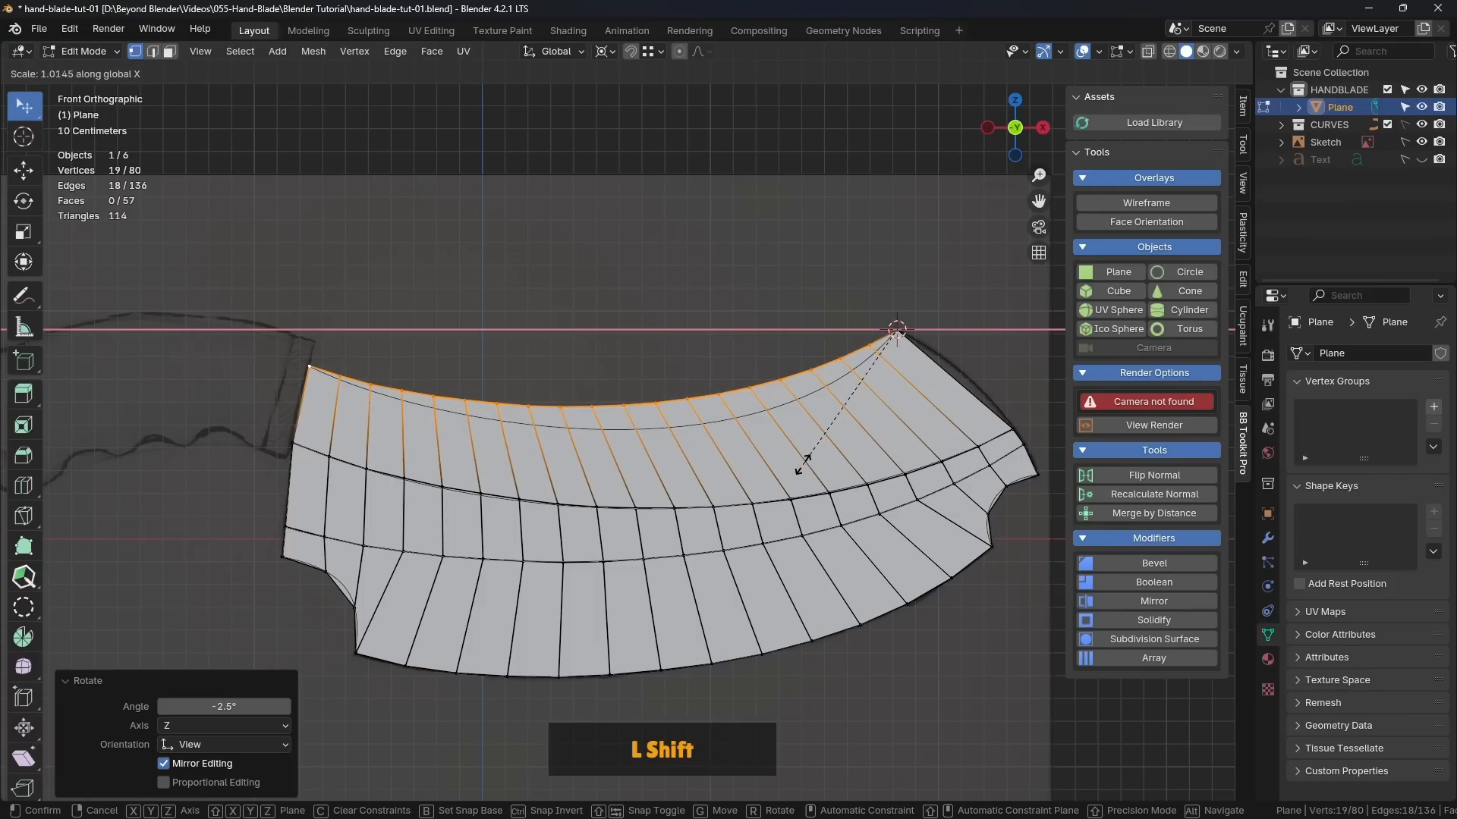
left_click(803, 464, "shift")
scroll(352, 429, "up", 5)
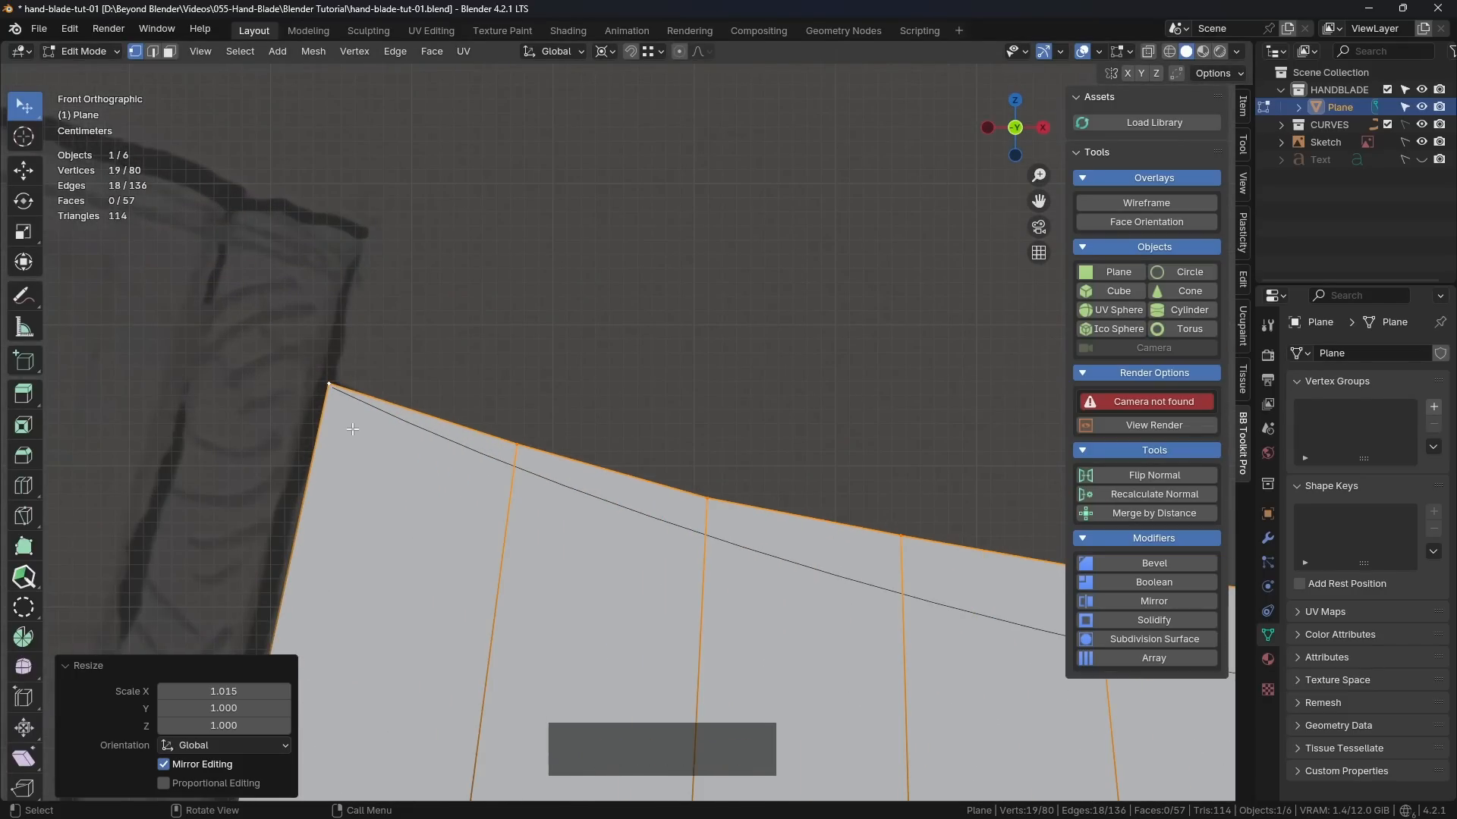
scroll(352, 429, "down", 9)
middle_click_drag(757, 492, 569, 399, "shift")
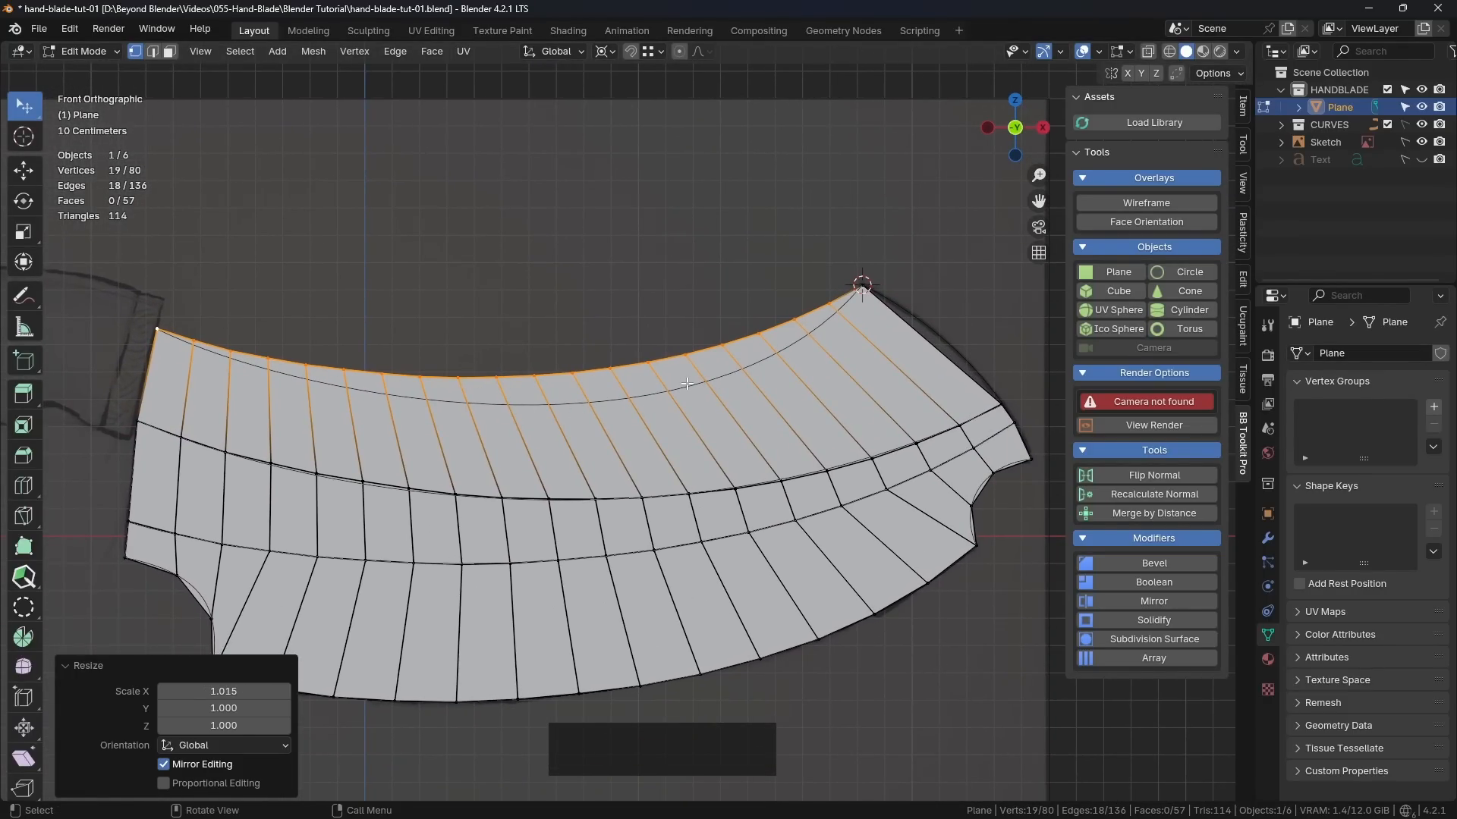
Step: Set the transform pivot to Median Point, deselect the edge and return the 3D cursor to the world origin
left_click(613, 52)
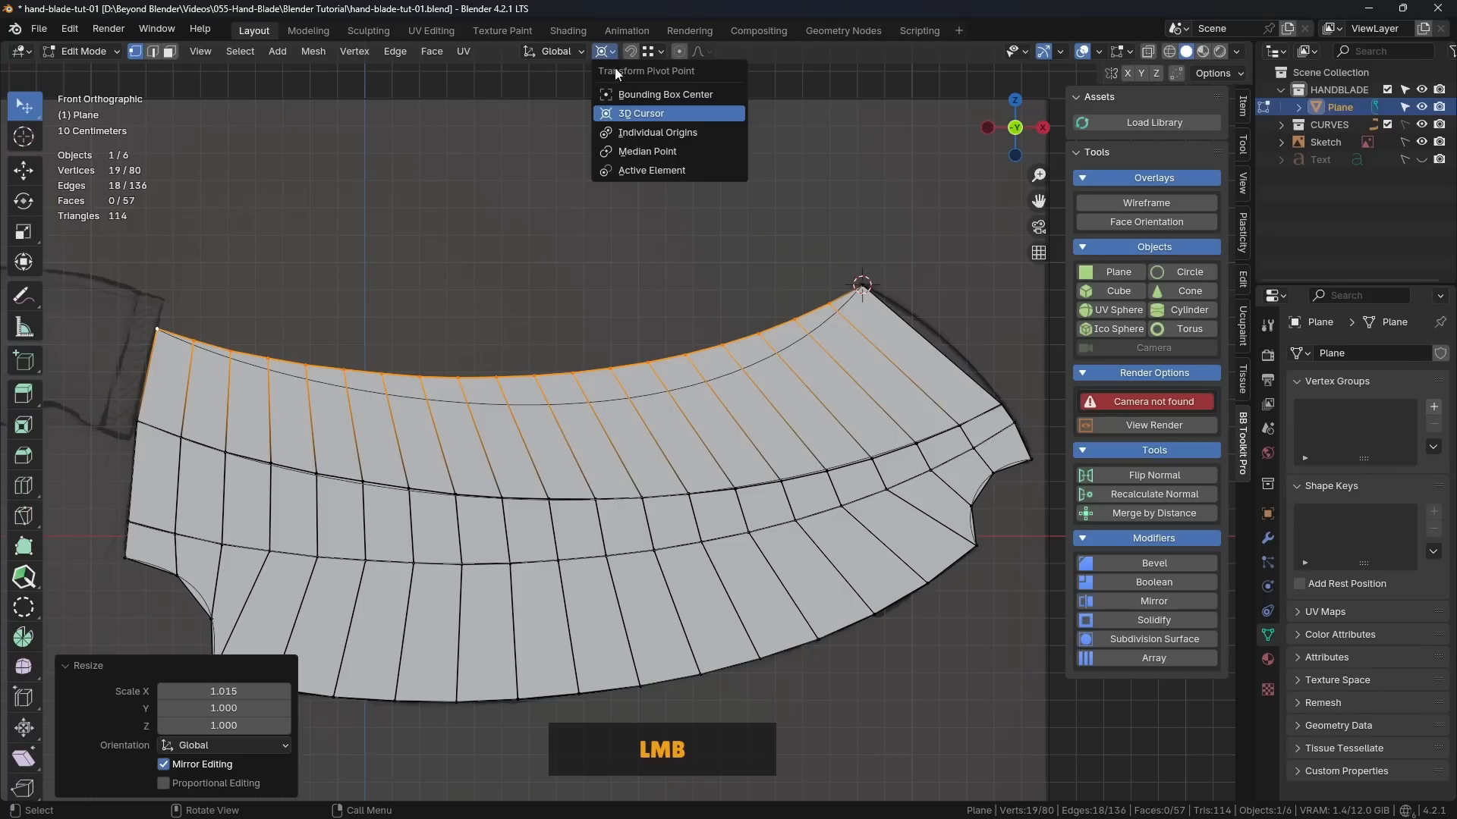
left_click(642, 152)
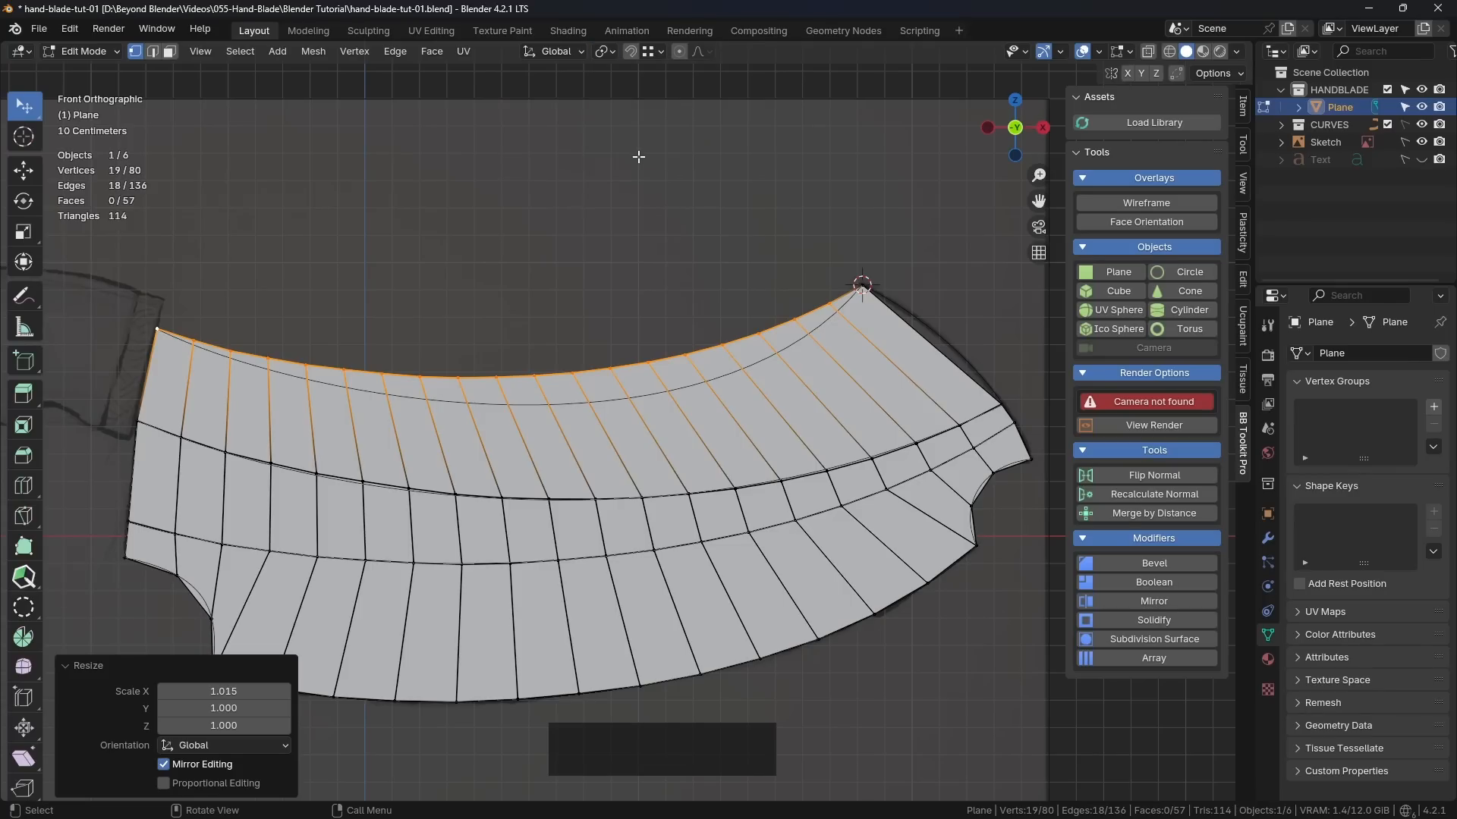
left_click(716, 250)
middle_click_drag(635, 354, 646, 334, "shift")
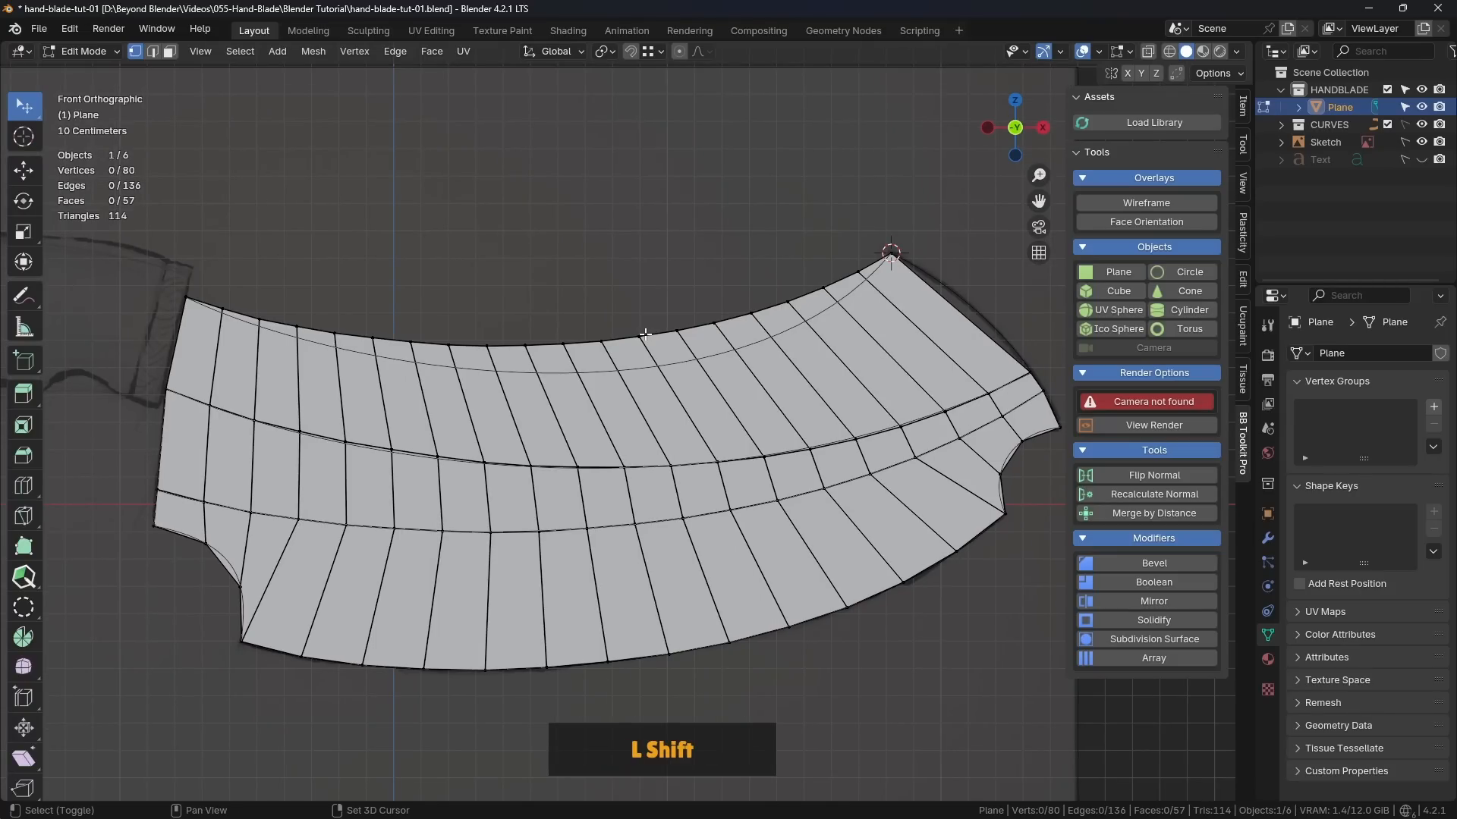
key("shift+s")
left_click(536, 400)
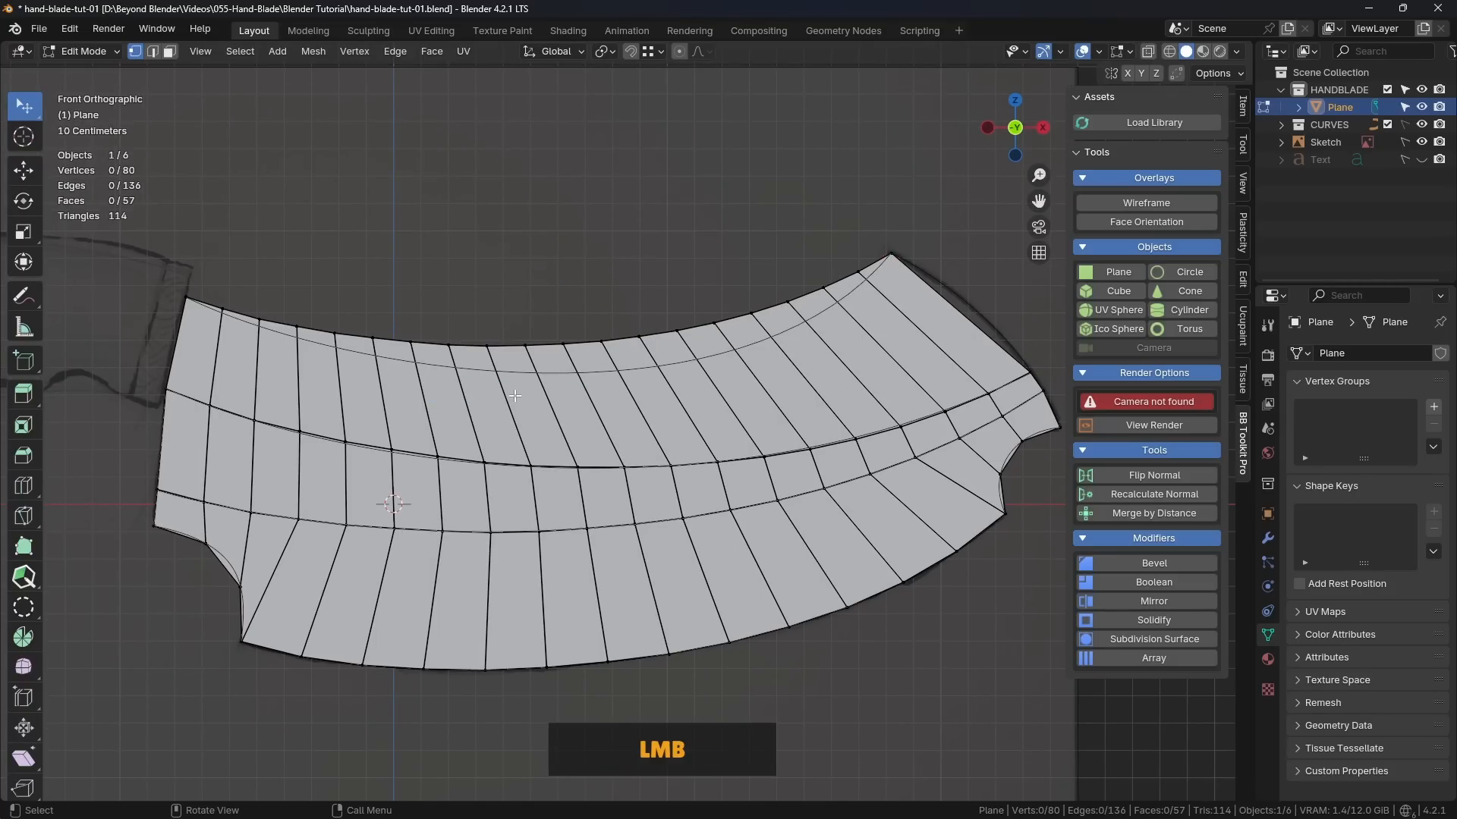
Step: Slide the top-edge vertex beside the right corner along its edge onto the guide curve
scroll(864, 253, "up", 2)
middle_click_drag(863, 253, 672, 263, "shift")
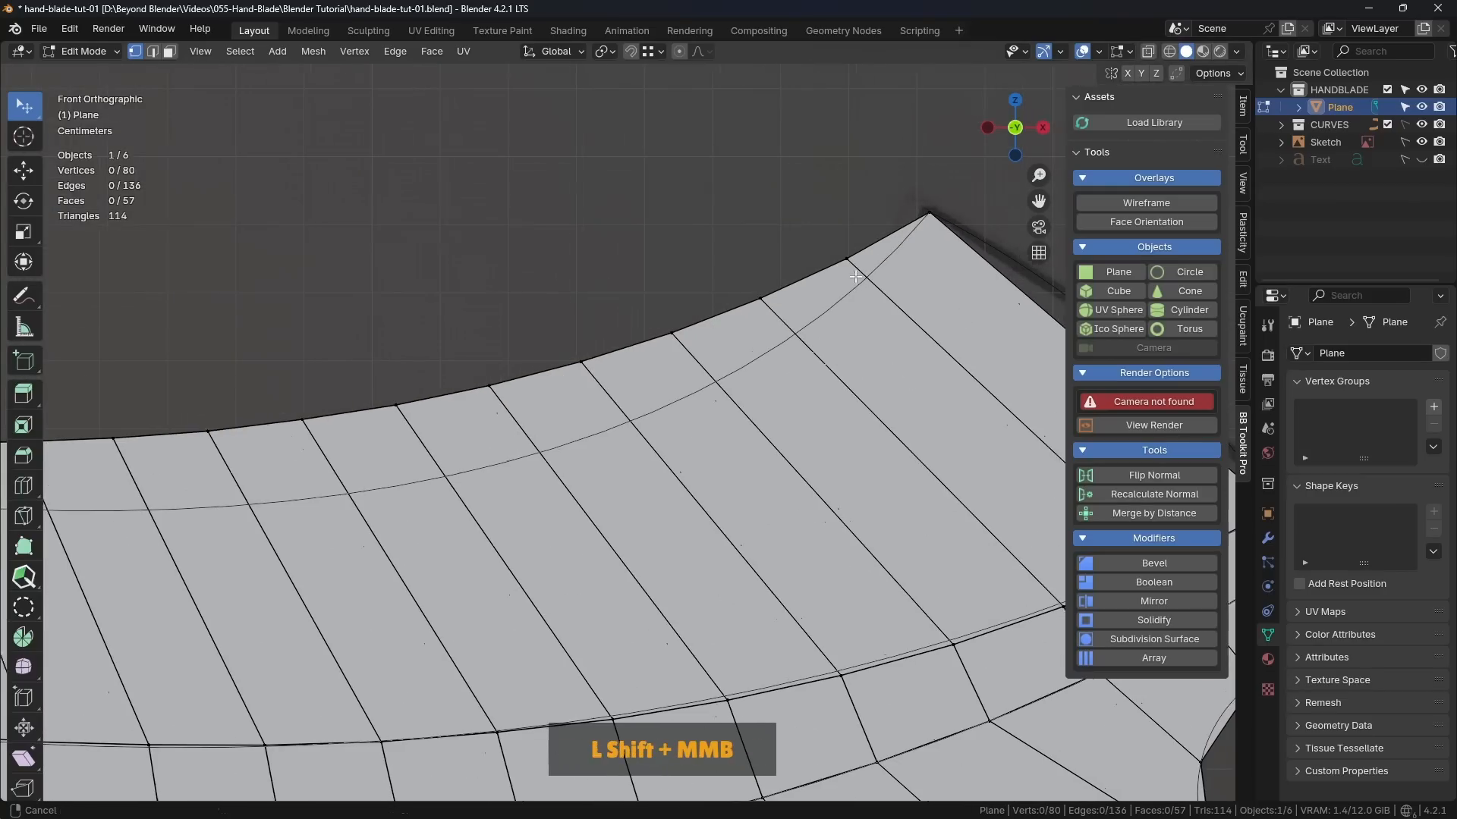
scroll(672, 263, "up", 3)
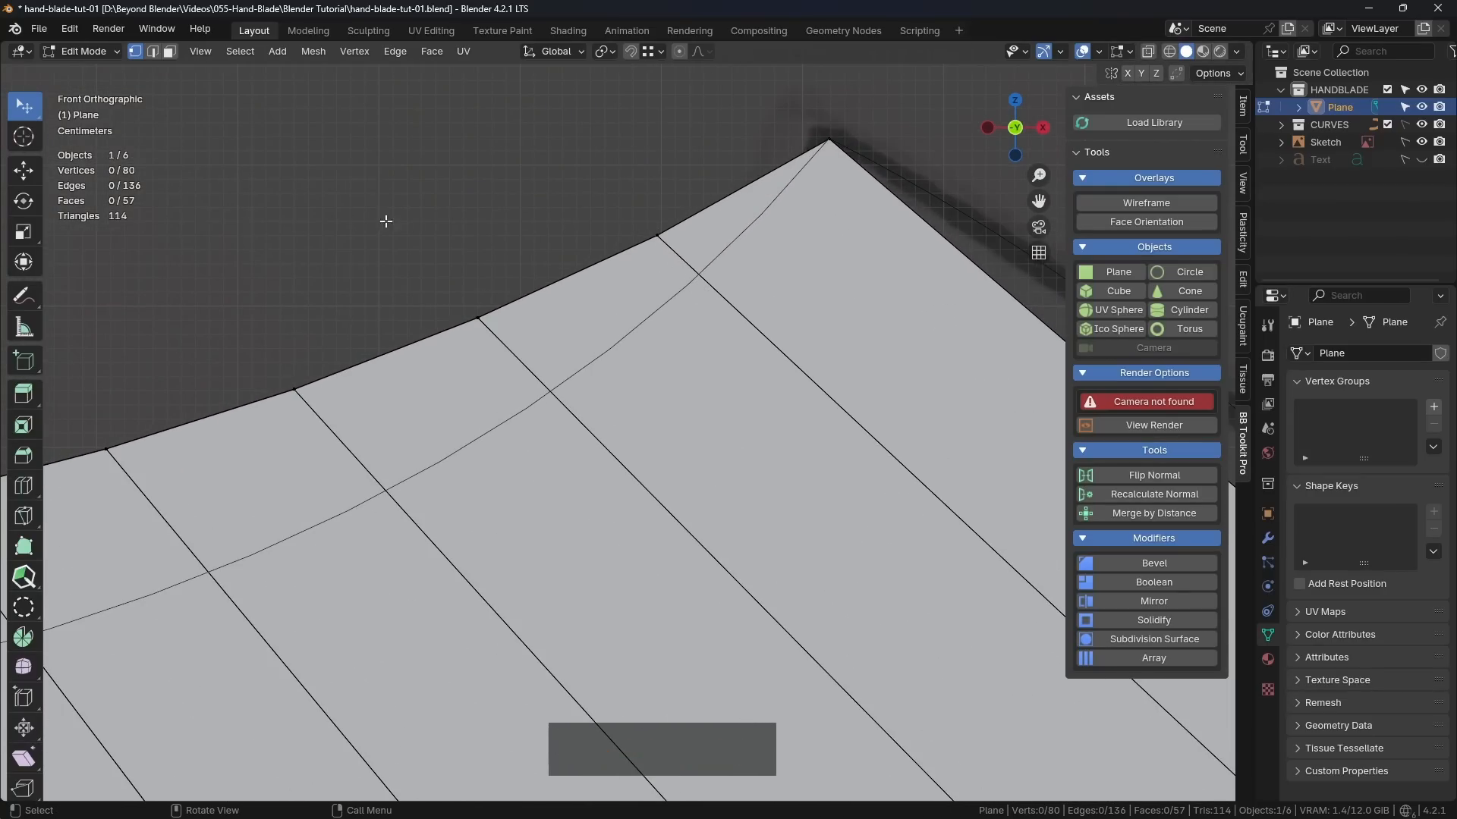
mouse_move(38, 111)
left_mouse_down()
mouse_move(96, 97)
mouse_move(102, 118)
left_mouse_up()
left_click_drag(663, 234, 698, 277)
key("ctrl+z")
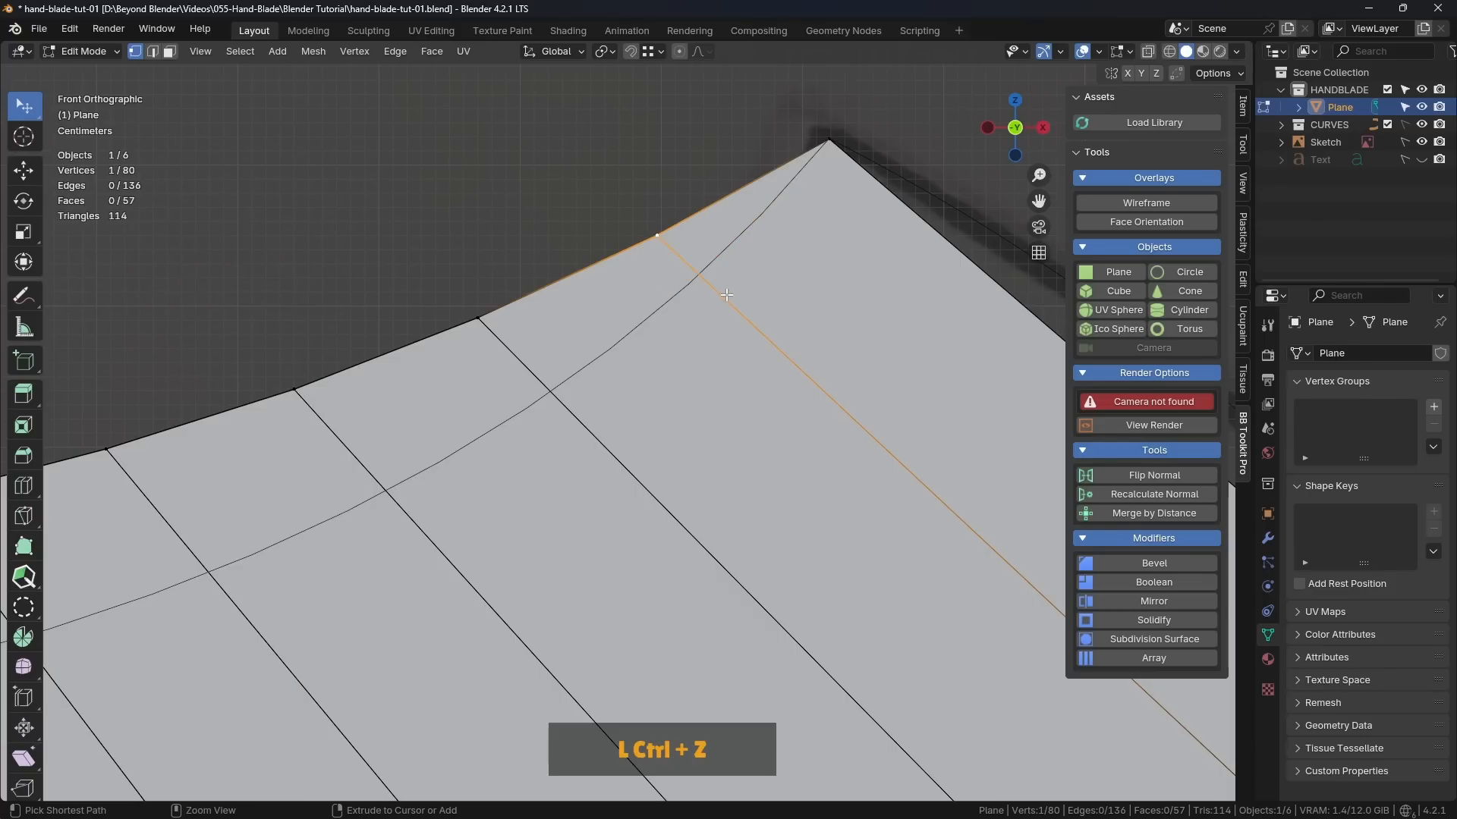
key("g")
key("g")
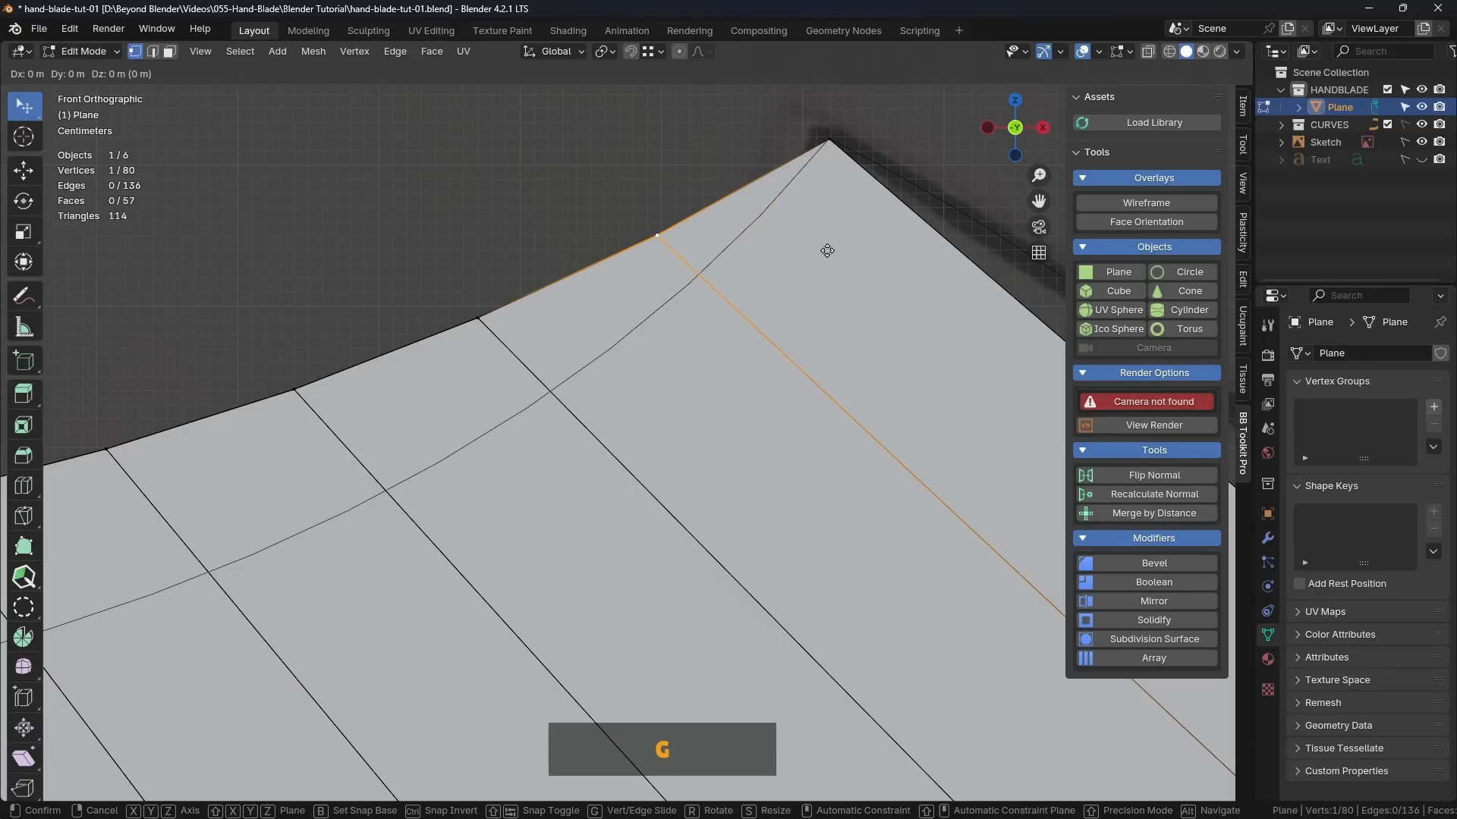
left_click(867, 292)
Step: Move the second and third top-edge vertices from the right corner down onto the guide curve
left_click(477, 319)
scroll(550, 379, "down", 2)
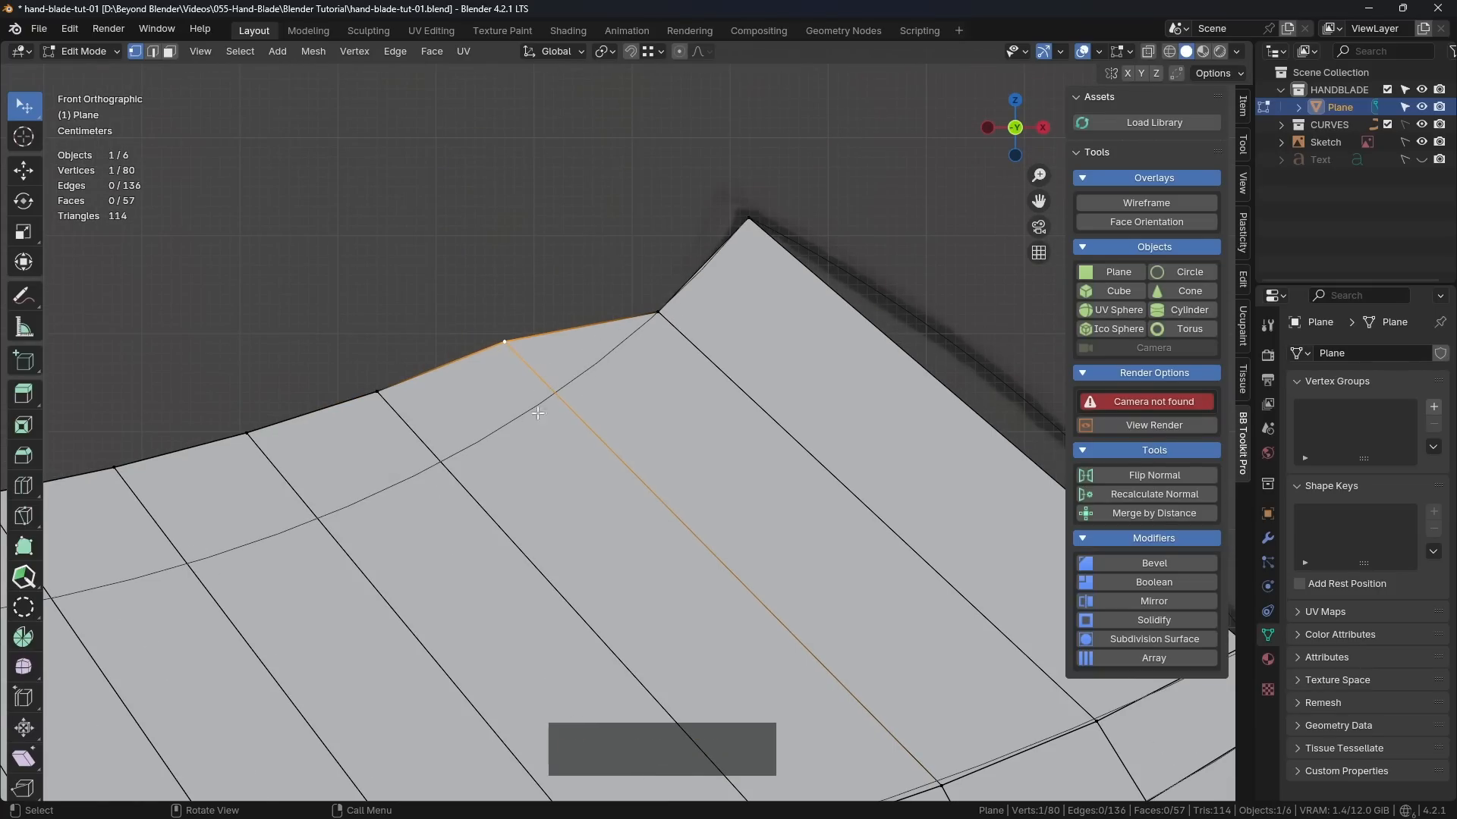
scroll(575, 376, "up", 2)
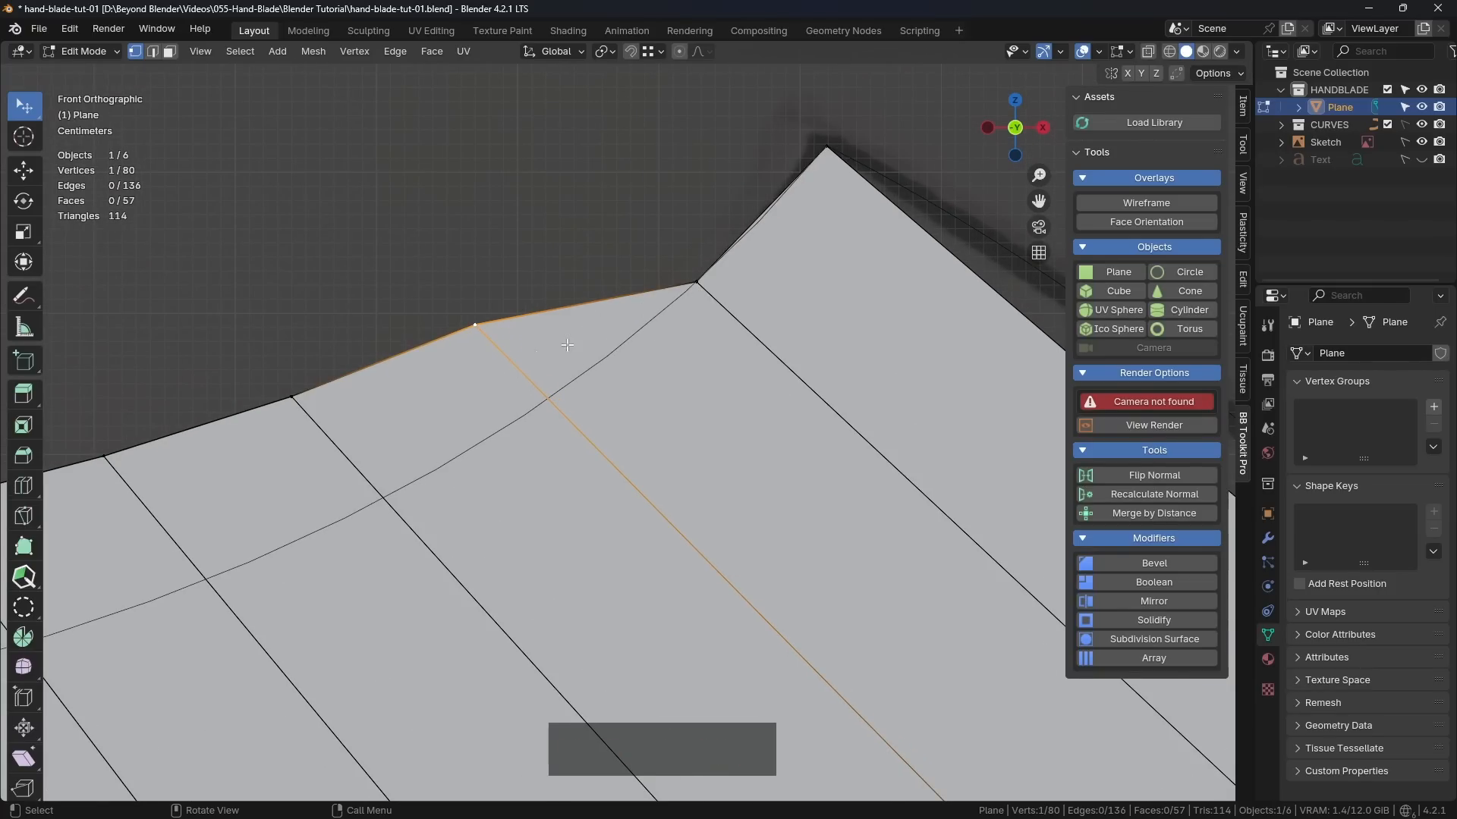
left_click_drag(480, 331, 547, 408)
left_click_drag(295, 398, 380, 500)
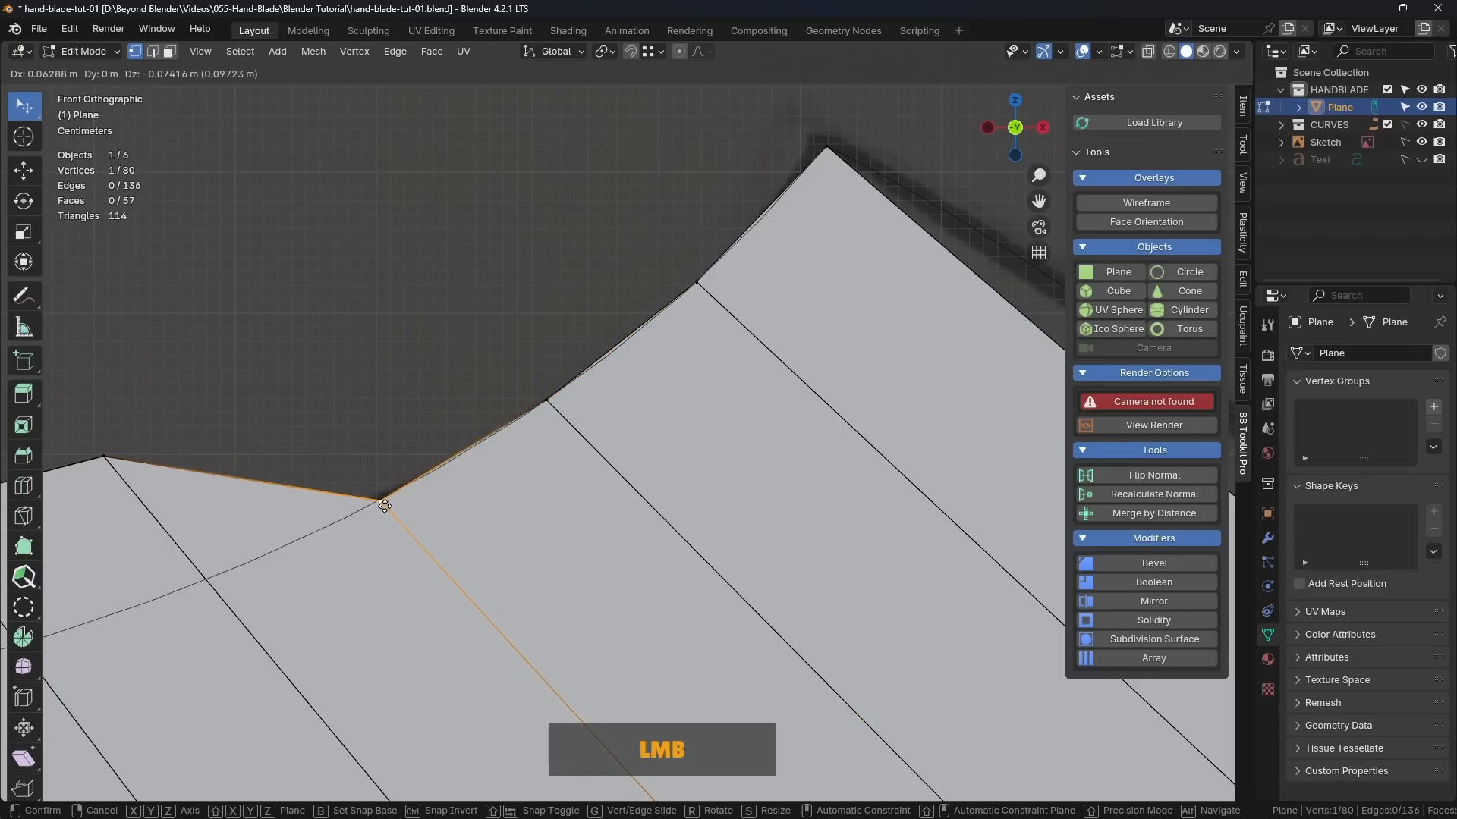
Step: Move the fourth, fifth and sixth top-edge vertices from the right corner down onto the guide curve
middle_click_drag(286, 505, 685, 308, "shift")
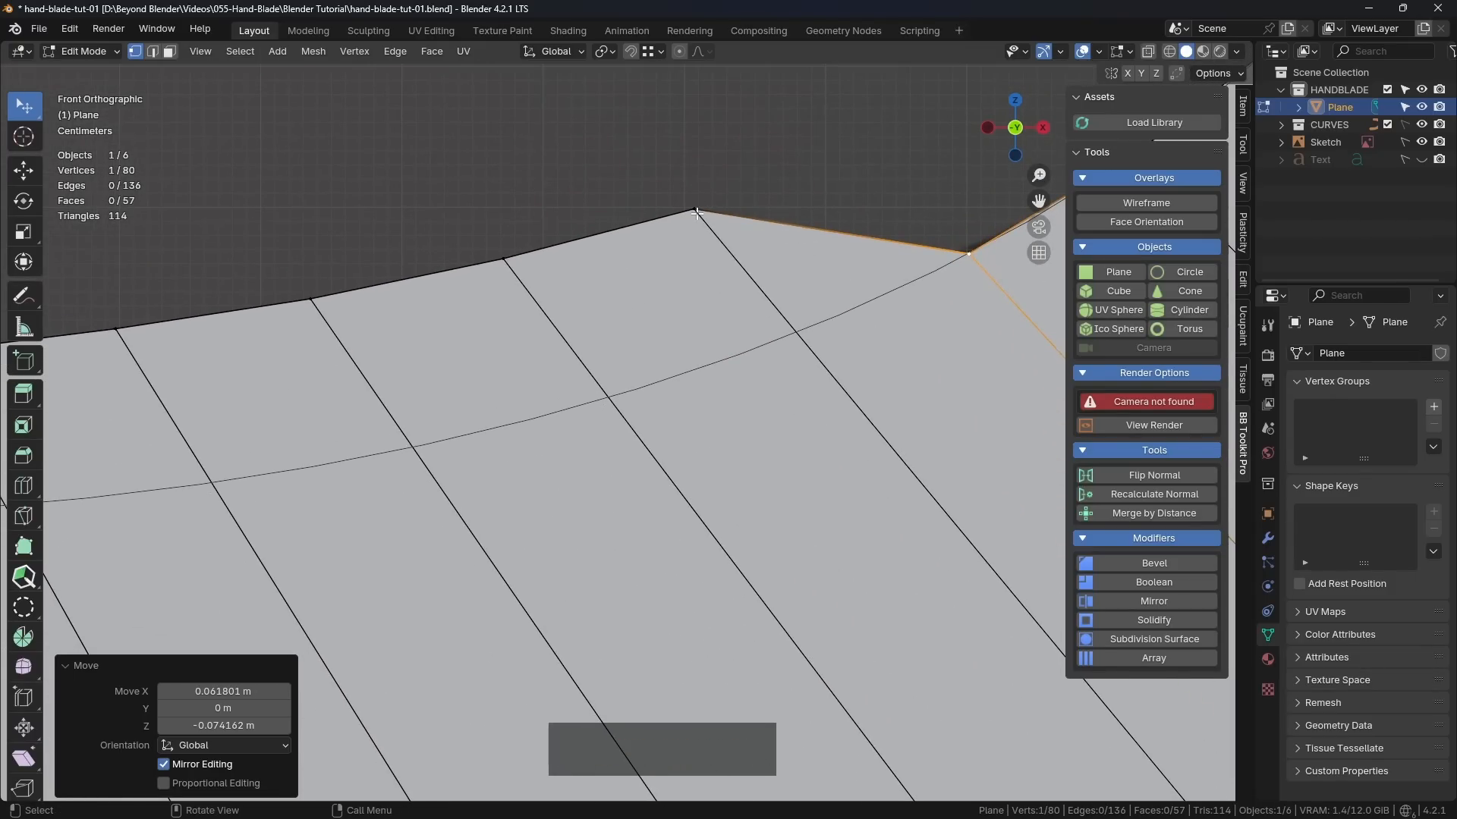
left_click_drag(778, 305, 795, 340)
left_click_drag(503, 260, 603, 401)
left_click_drag(312, 300, 408, 448)
Step: Move the seventh to eleventh top-edge vertices from the right corner down onto the guide curve
middle_click_drag(175, 360, 817, 226, "shift")
left_click_drag(758, 196, 845, 348)
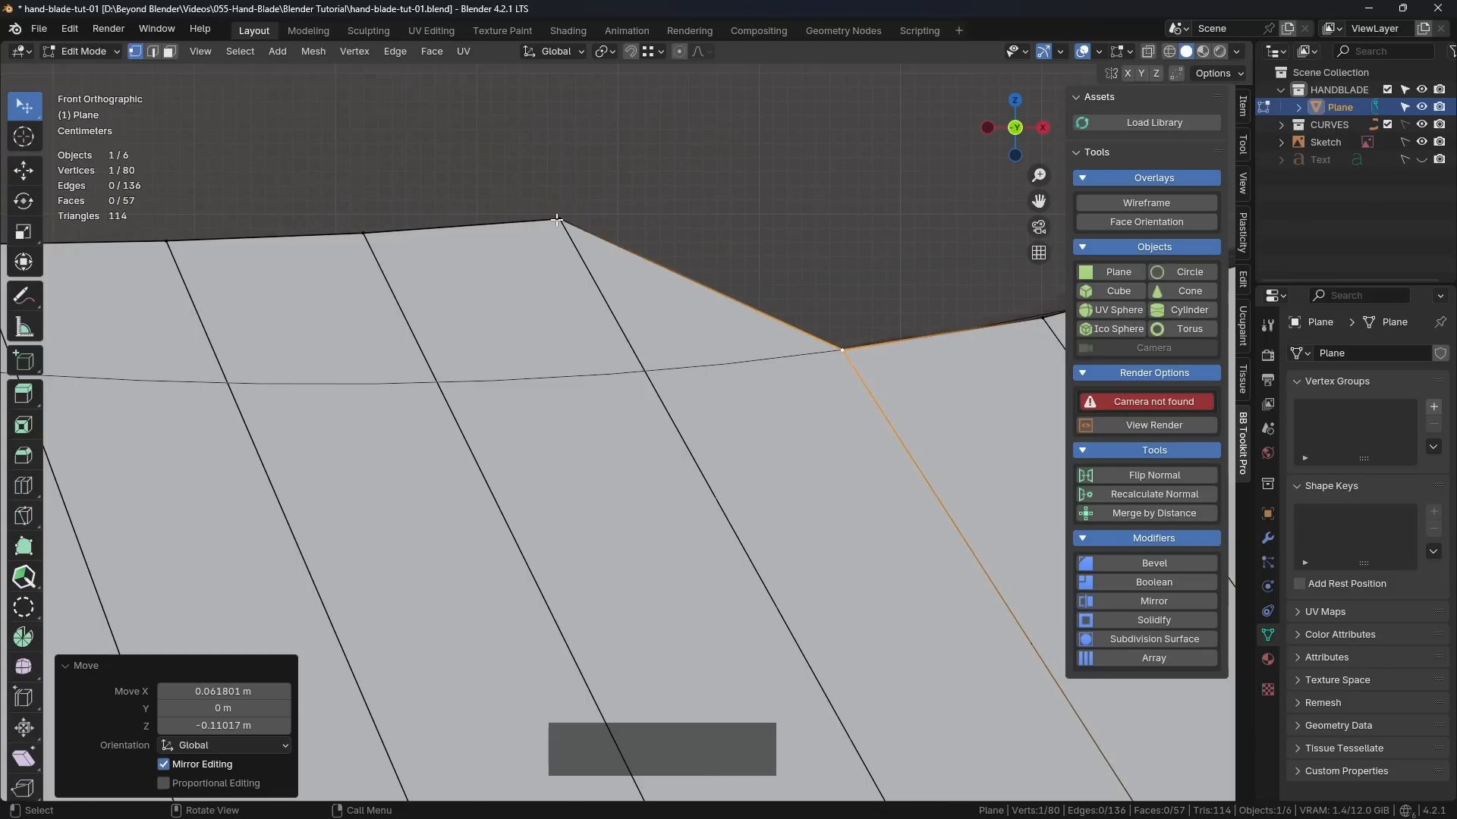
left_click_drag(559, 221, 642, 364)
middle_click_drag(425, 304, 774, 253, "shift")
left_click_drag(714, 176, 776, 326)
left_click_drag(517, 182, 564, 323)
middle_click_drag(362, 250, 780, 237, "shift")
left_click_drag(738, 172, 771, 296)
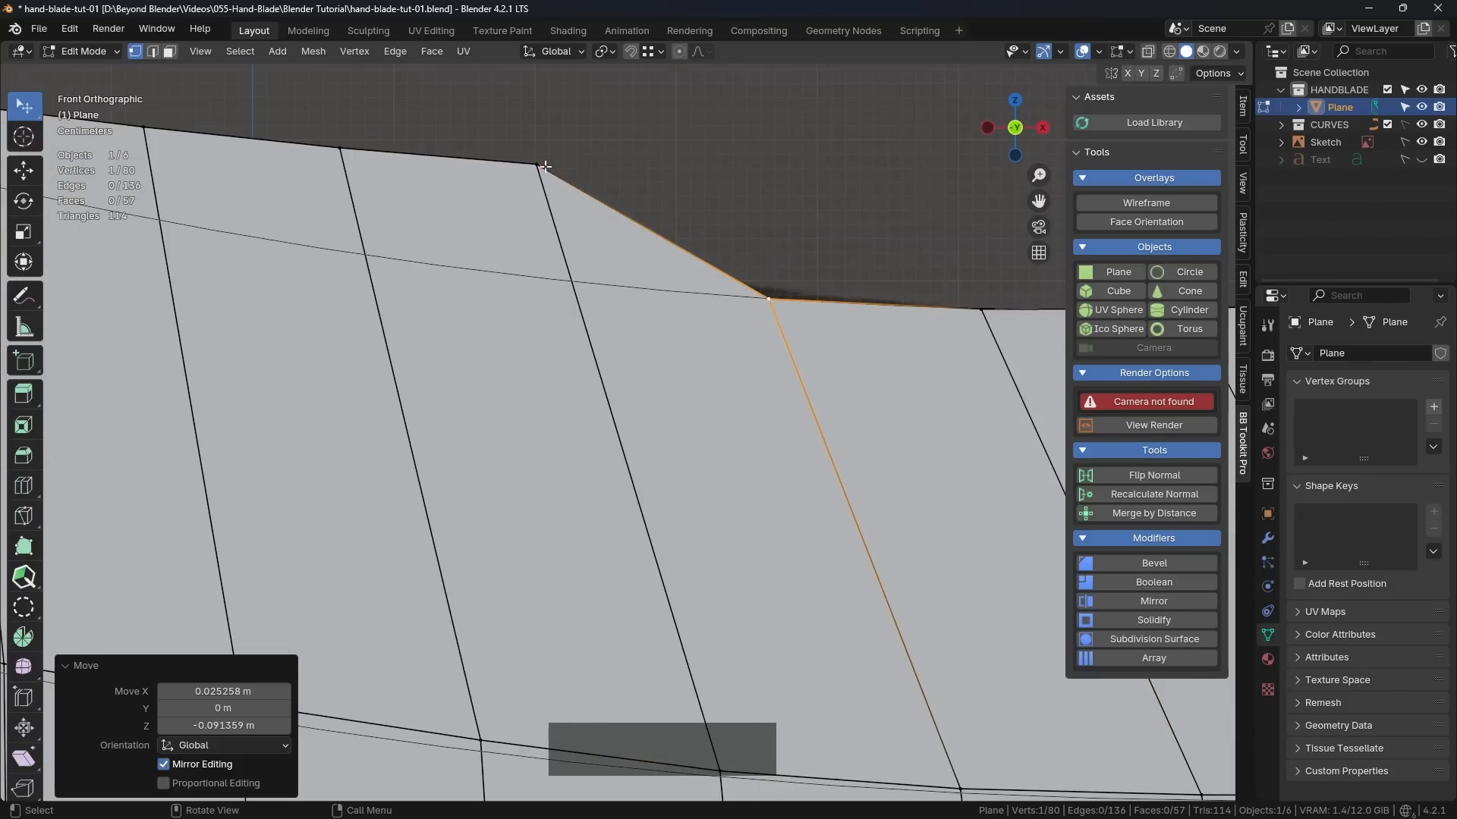
Step: Move the remaining top-edge vertices, through to the one beside the left corner, down onto the guide curve
left_click_drag(543, 166, 572, 280)
left_click_drag(342, 146, 361, 253)
middle_click_drag(182, 167, 542, 243, "shift")
scroll(504, 205, "up", 2)
left_click_drag(671, 204, 677, 299)
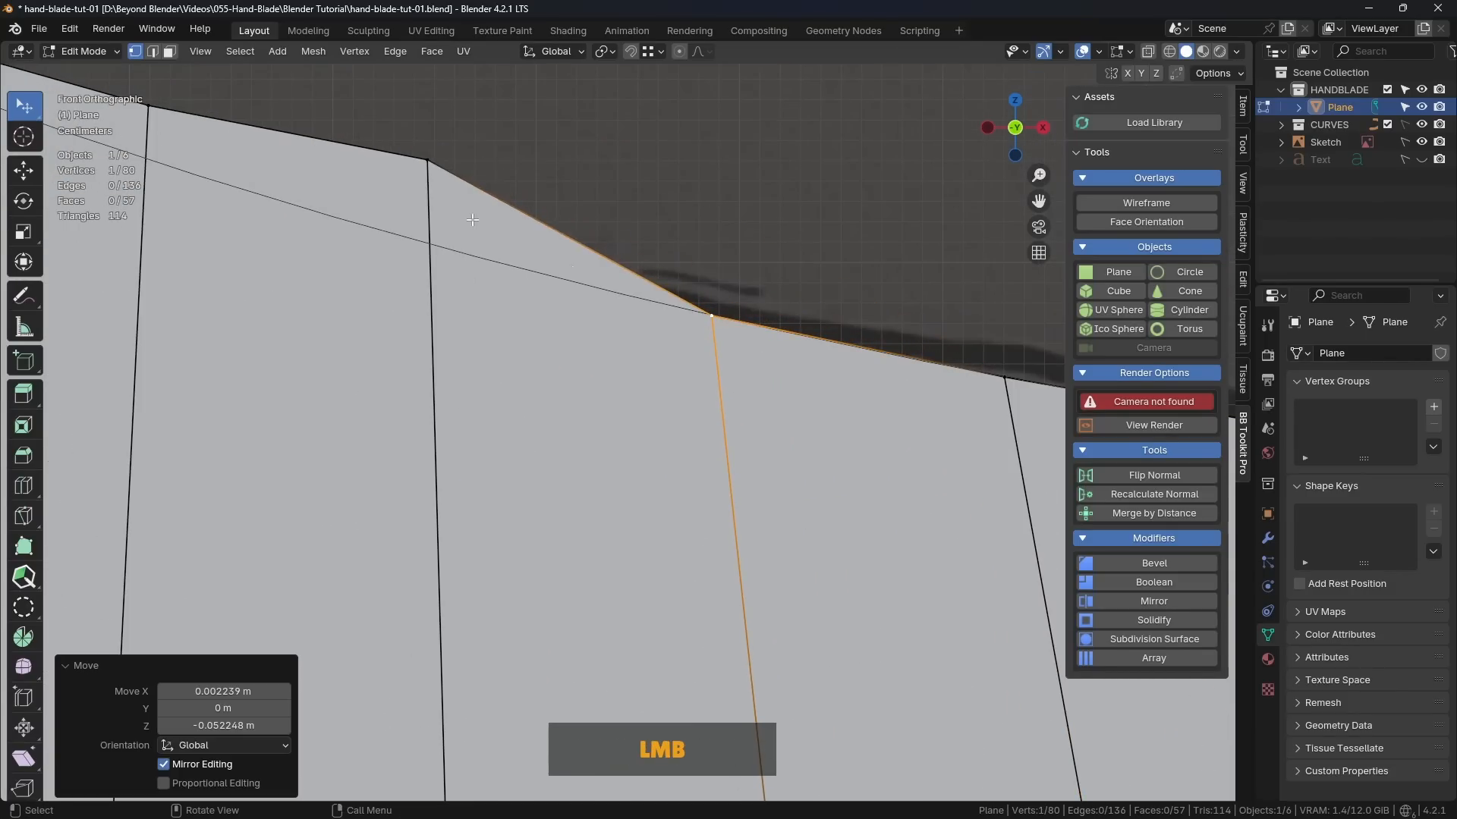
middle_click_drag(509, 227, 746, 275, "shift")
left_click_drag(645, 219, 638, 249)
scroll(638, 249, "down", 10)
Step: Select the whole row of top-edge vertices from the right corner to the left corner and even it out with LoopTools Space
middle_click_drag(638, 249, 413, 233, "shift")
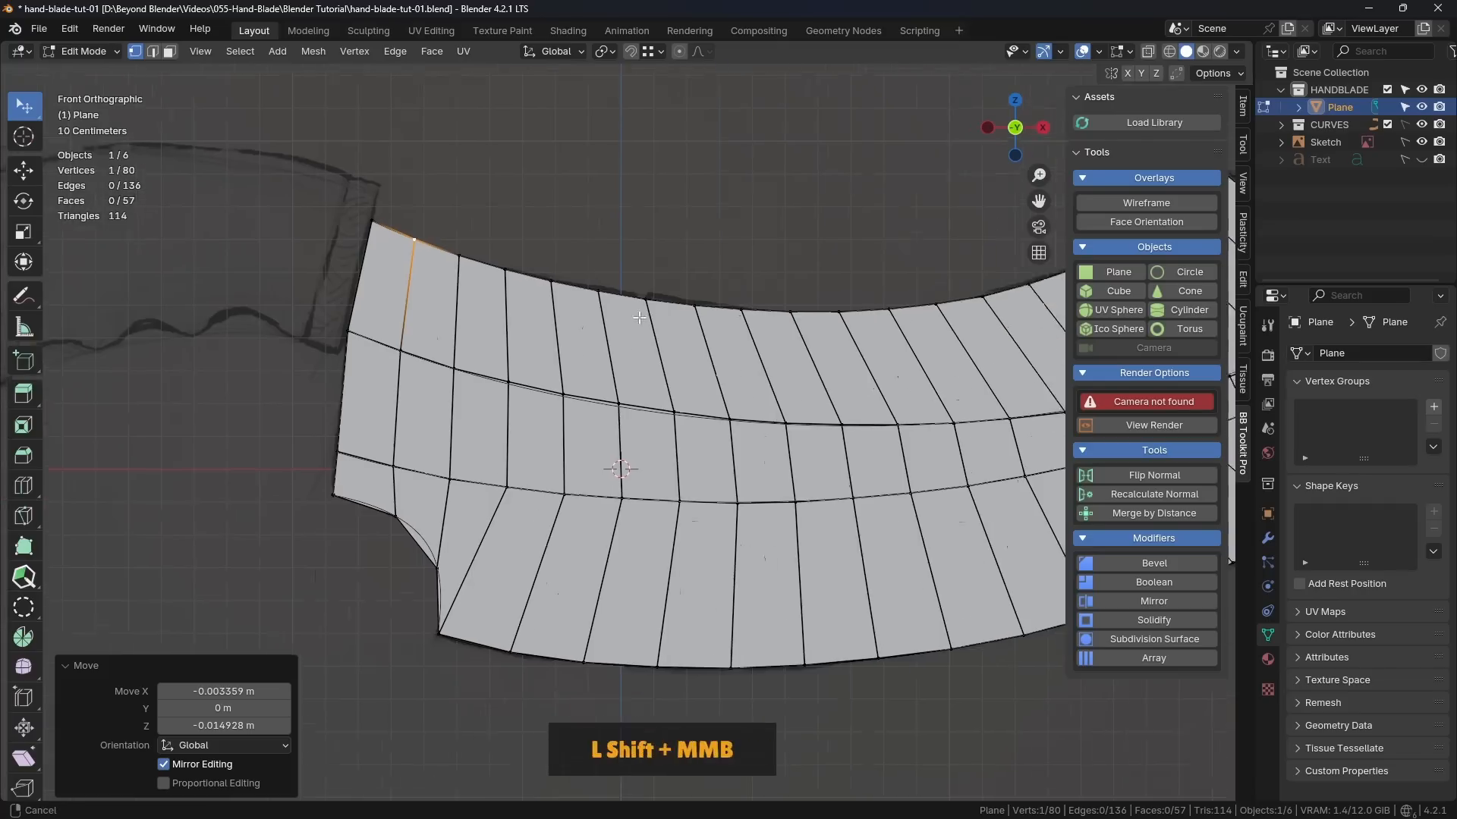
middle_click_drag(1061, 256, 741, 240, "shift")
scroll(740, 244, "down", 2)
left_click(847, 178)
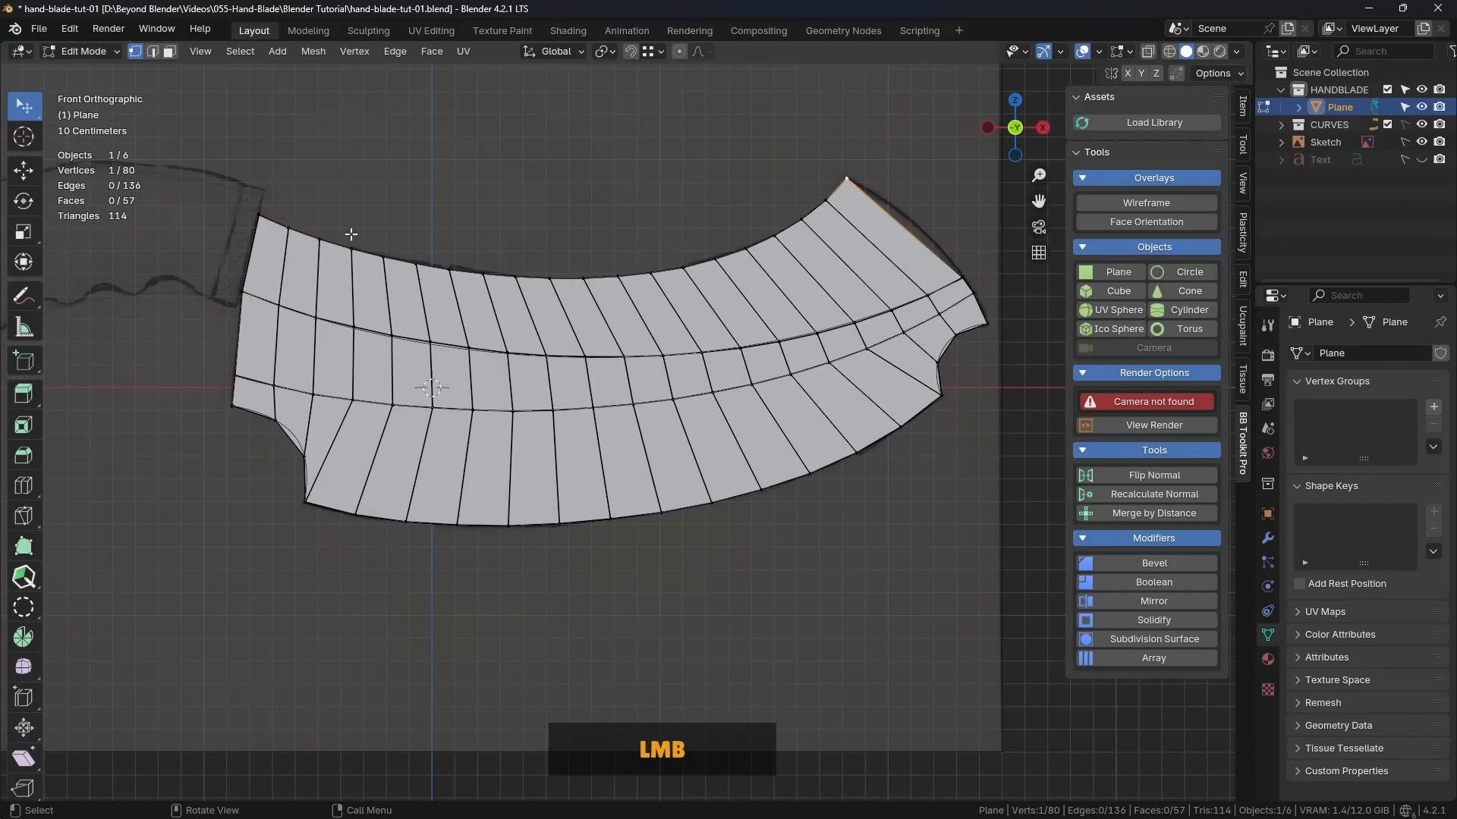
left_click(261, 215, "ctrl")
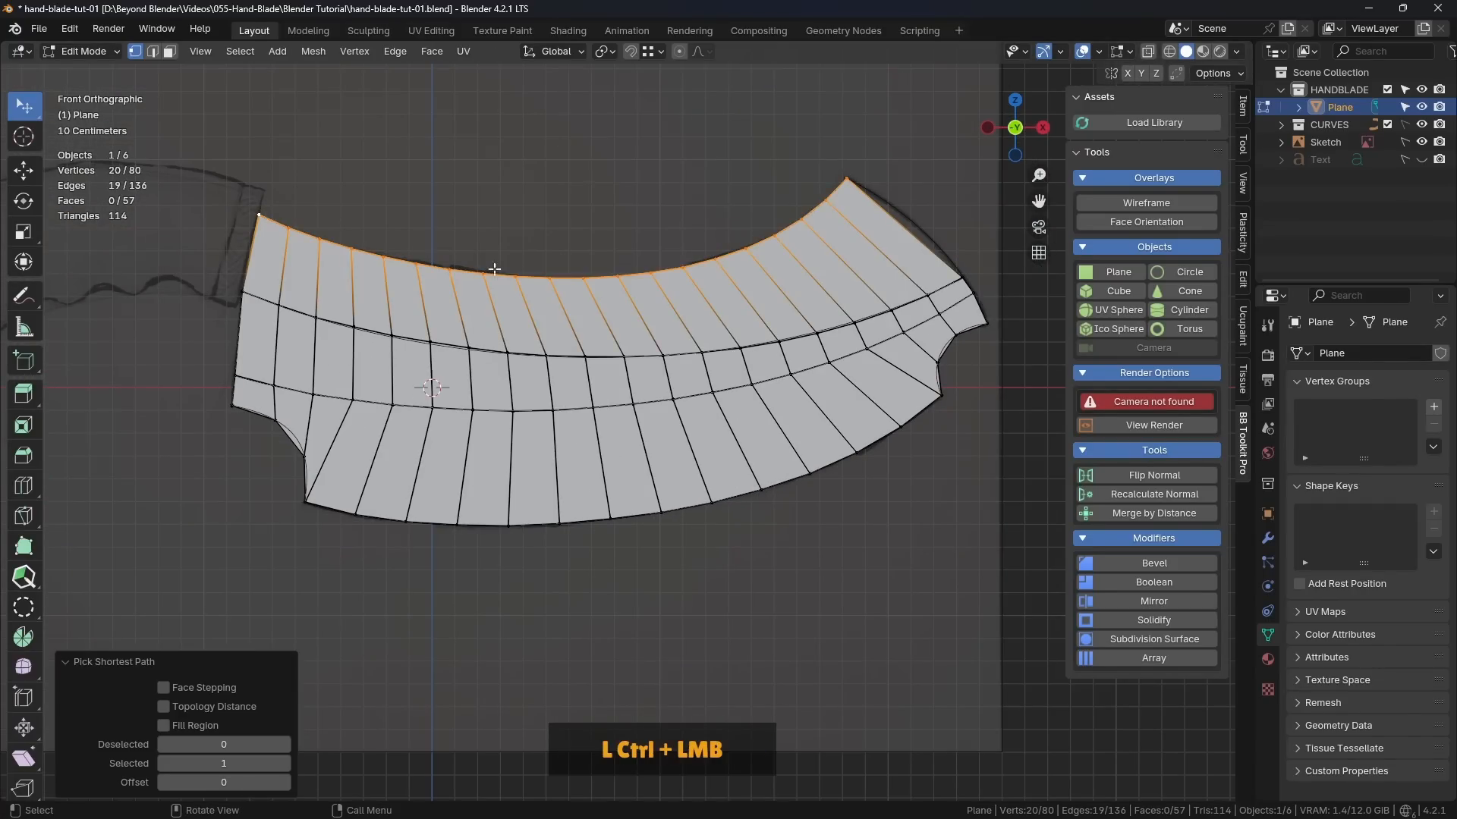
right_click(582, 152)
left_click(528, 193)
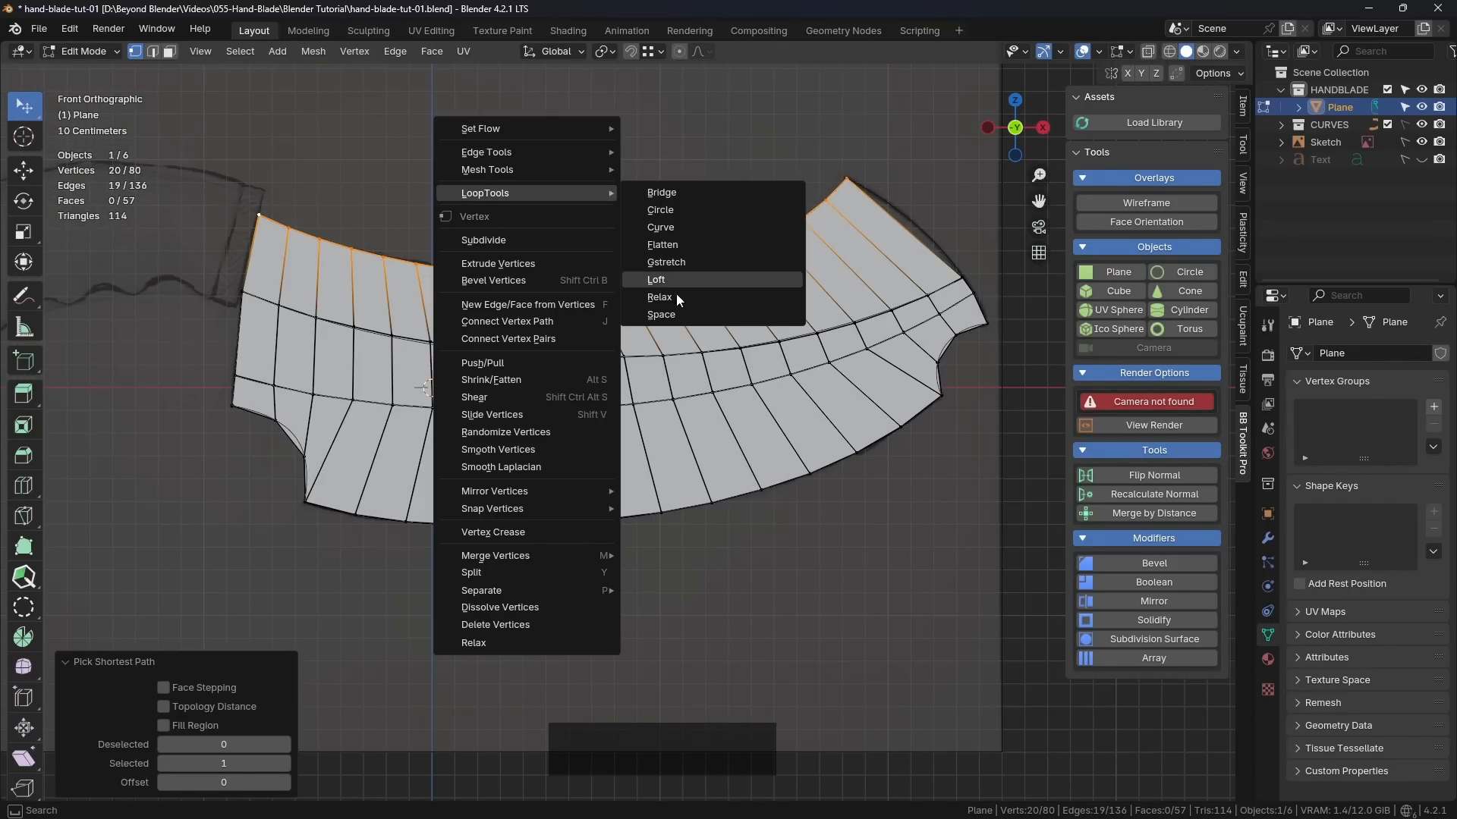
left_click(661, 314)
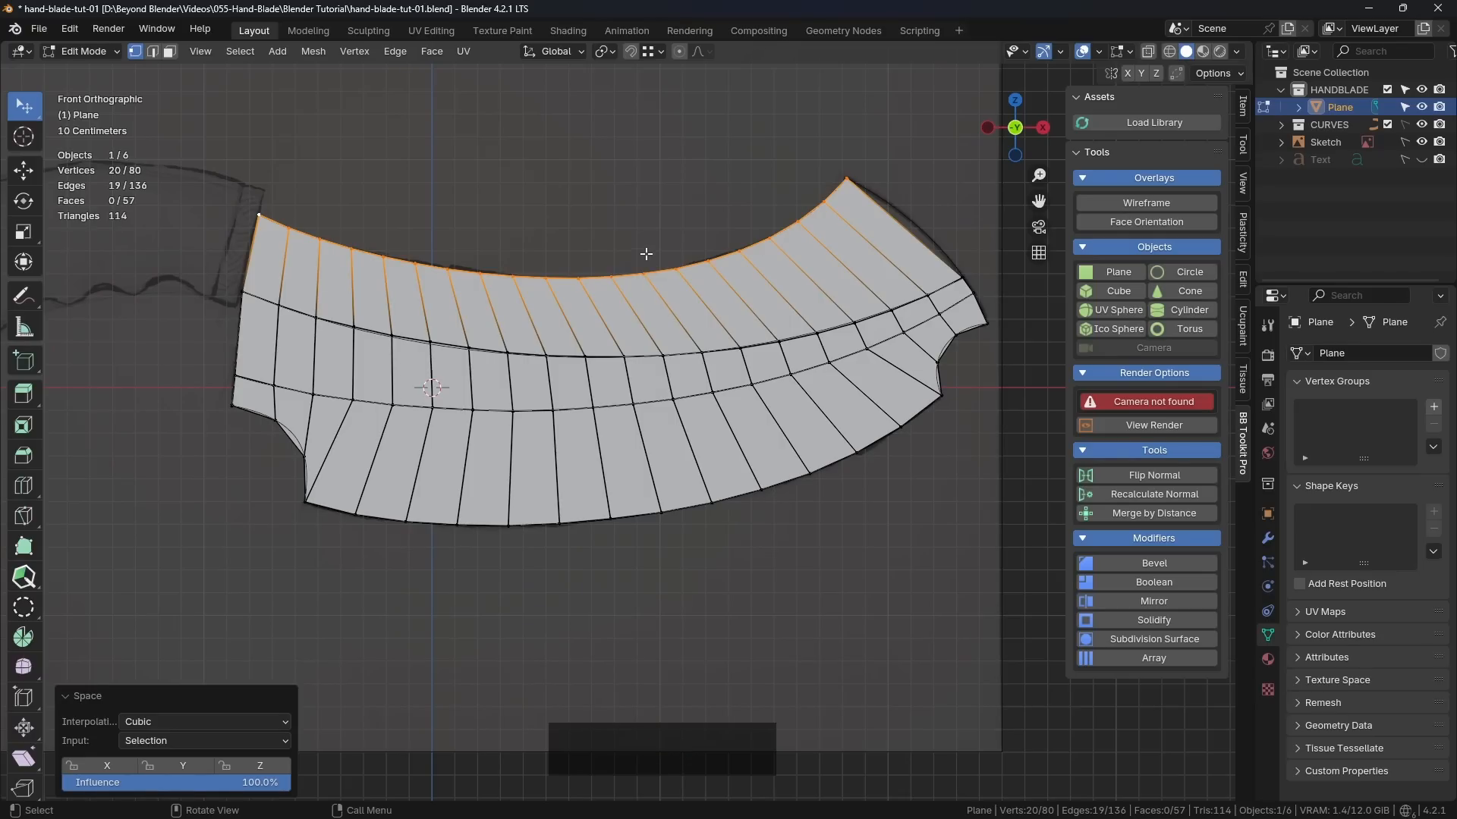
left_click(675, 183)
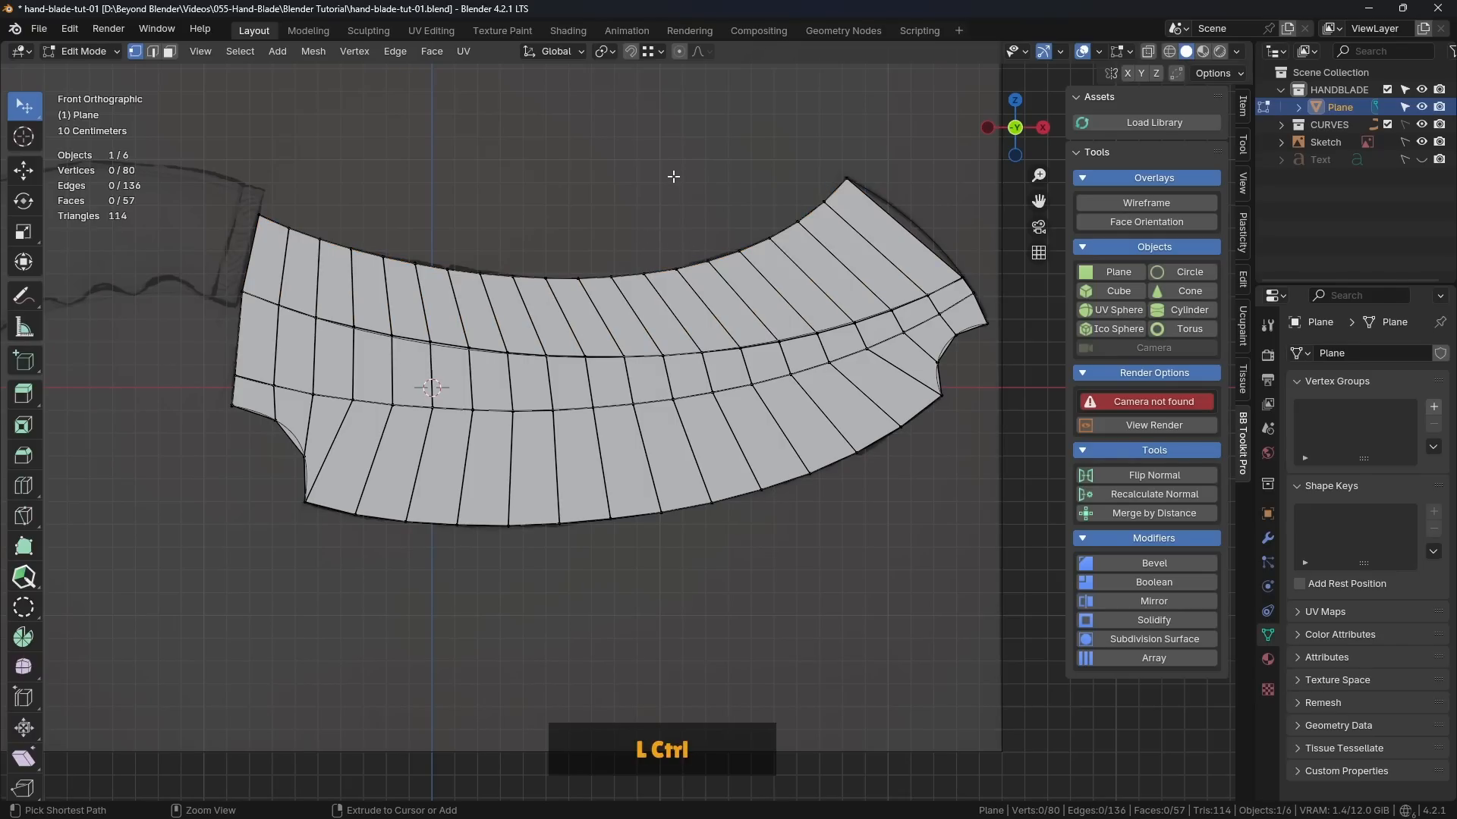
Step: Return the blade to Object Mode and save the file
key("ctrl+Tab")
left_click(534, 177)
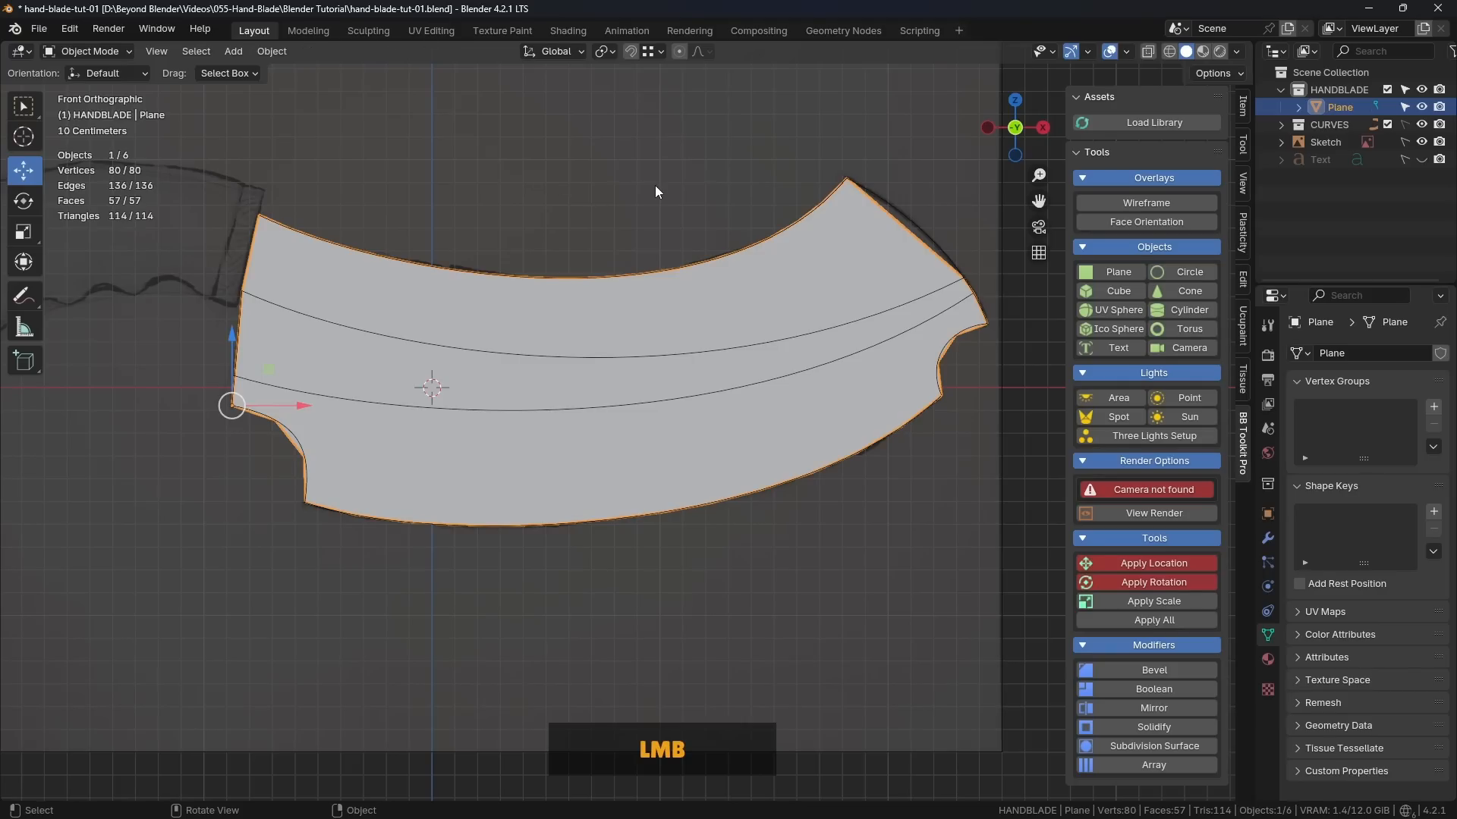
key("ctrl+s")
left_click(484, 189)
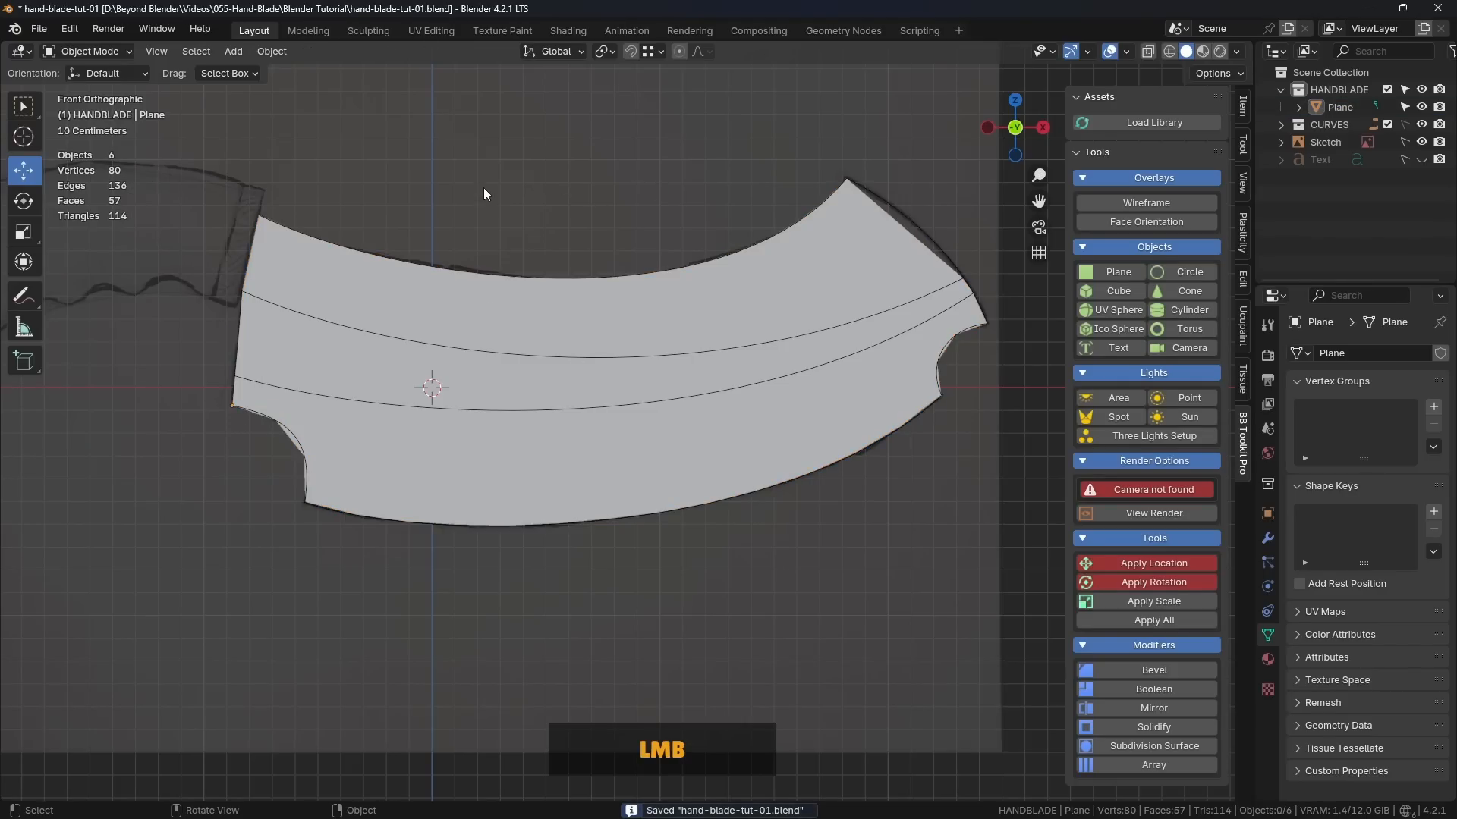
Step: Select the blade mesh and enter Edit Mode in the front view
middle_click_drag(484, 188, 735, 320)
key("KP_1")
scroll(667, 328, "up", 2)
key("Tab")
left_click(736, 320)
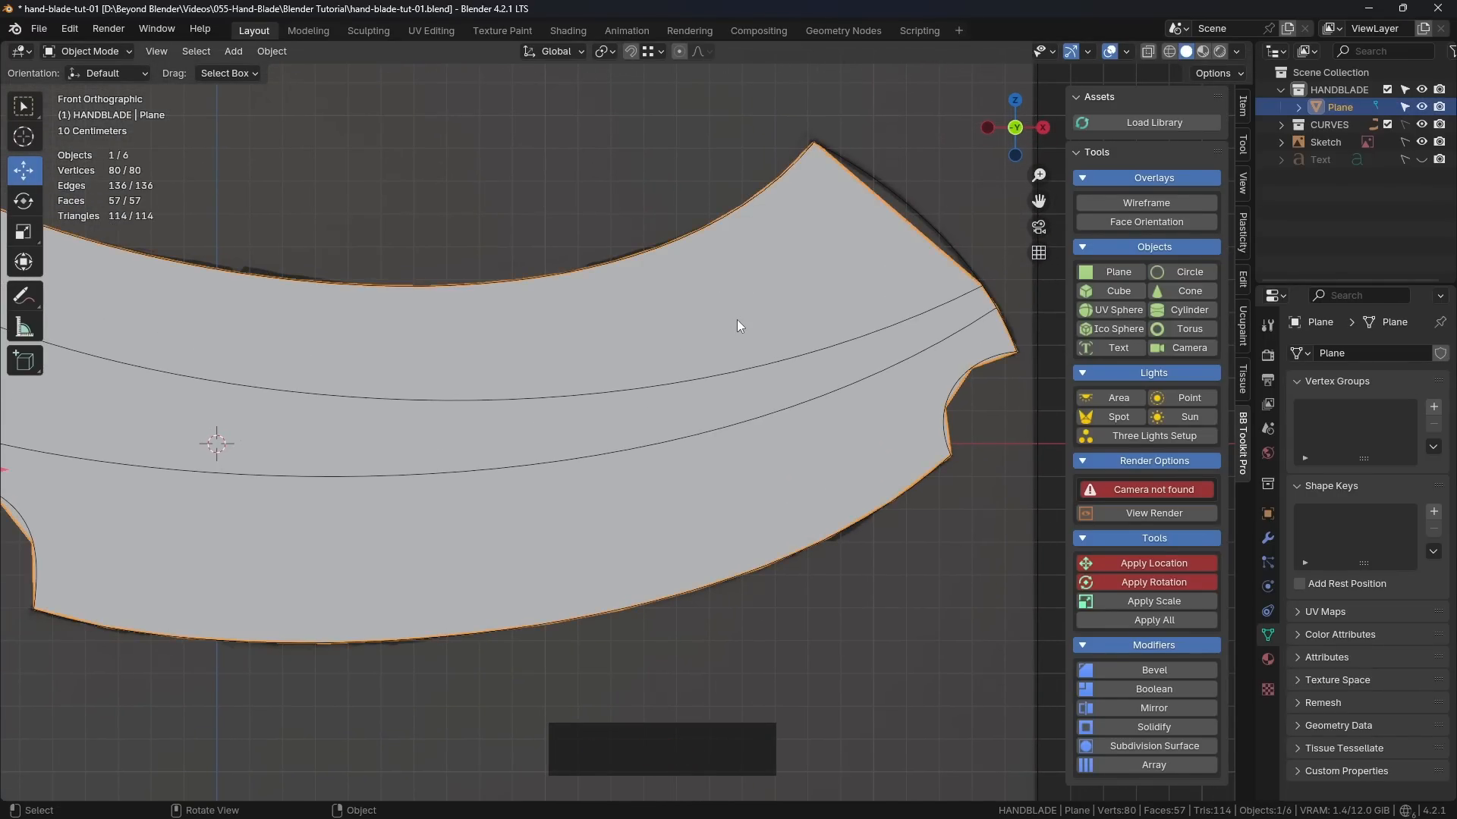
key("Tab")
left_click(871, 315)
Step: Add two unslid loop cuts lengthwise through the blade's top face strip
middle_click_drag(908, 278, 653, 323, "shift")
scroll(635, 357, "up", 3)
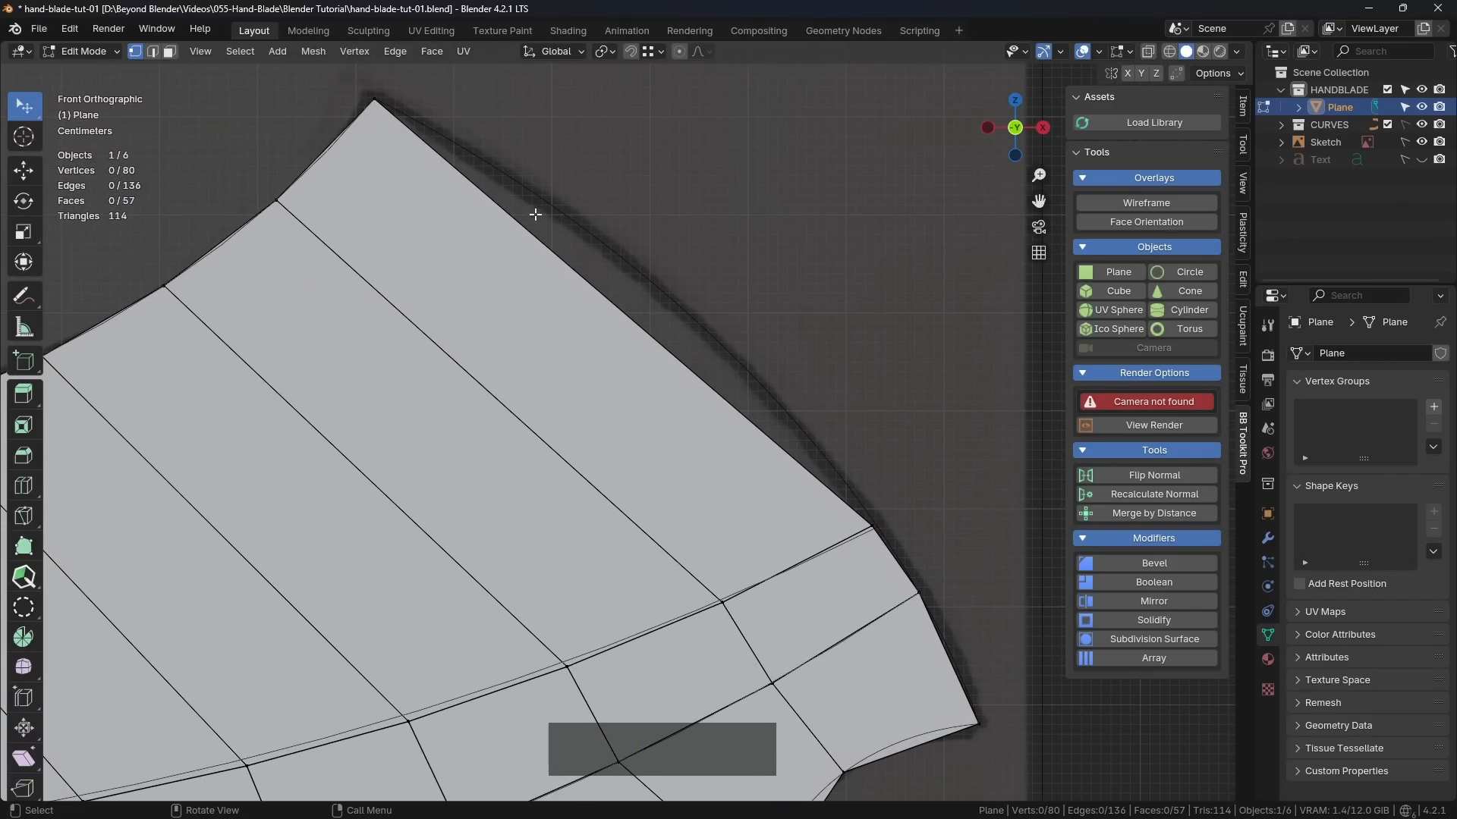
scroll(819, 487, "down", 3)
middle_click_drag(820, 488, 664, 387, "shift")
scroll(729, 440, "down", 3)
middle_click_drag(824, 391, 754, 315, "shift")
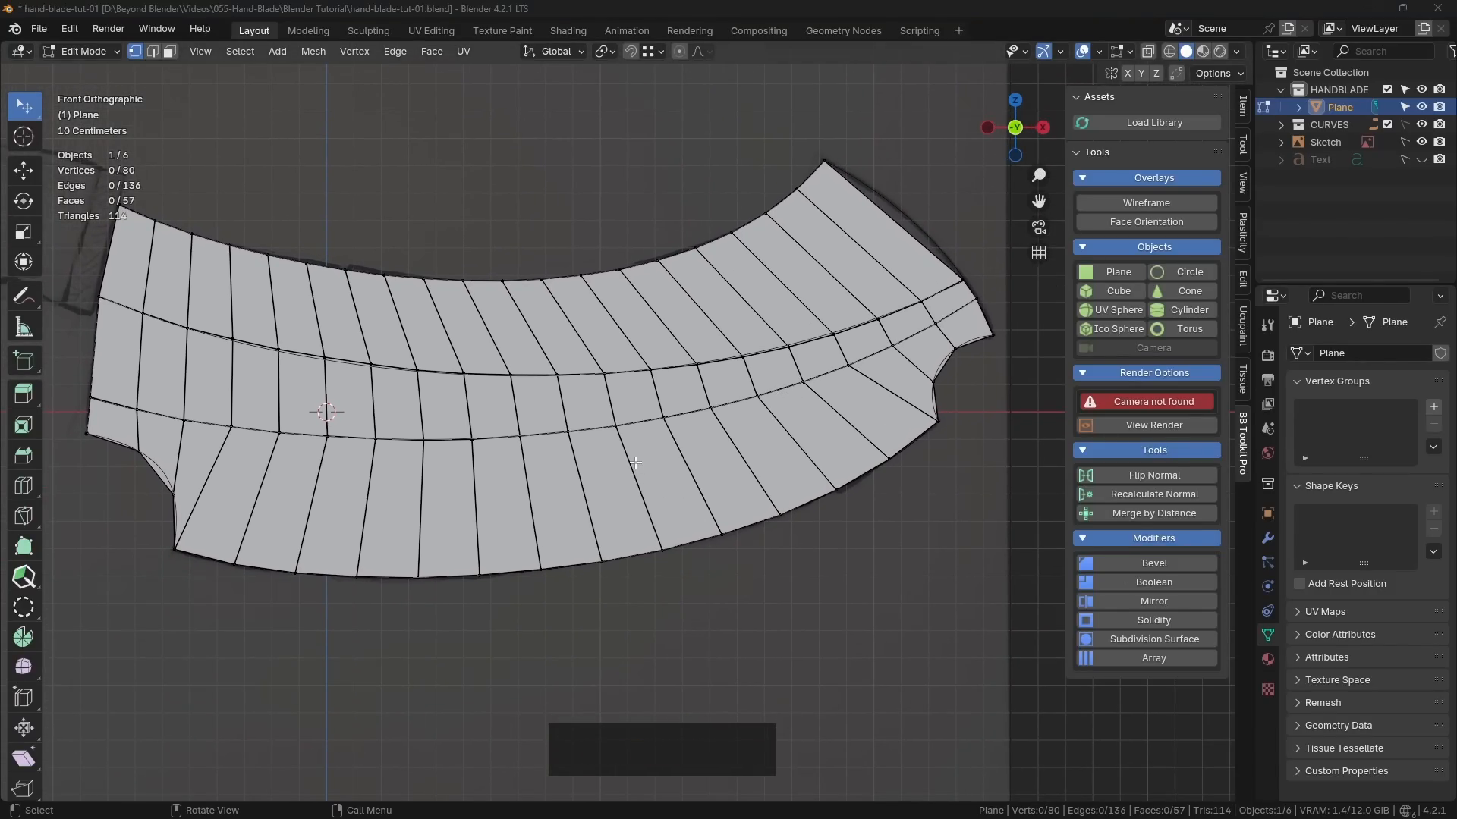
middle_click_drag(808, 236, 828, 280, "shift")
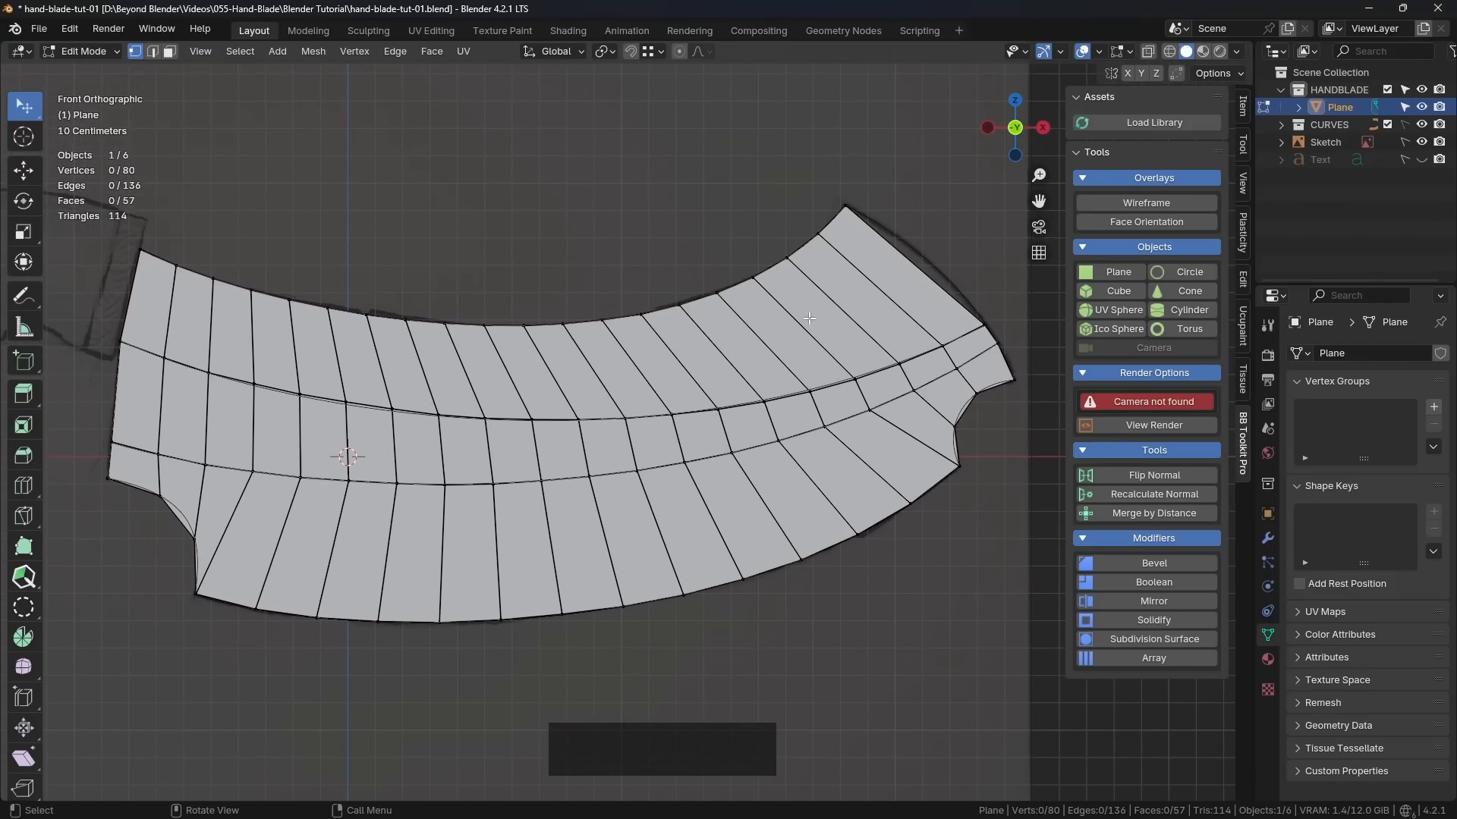
key("ctrl")
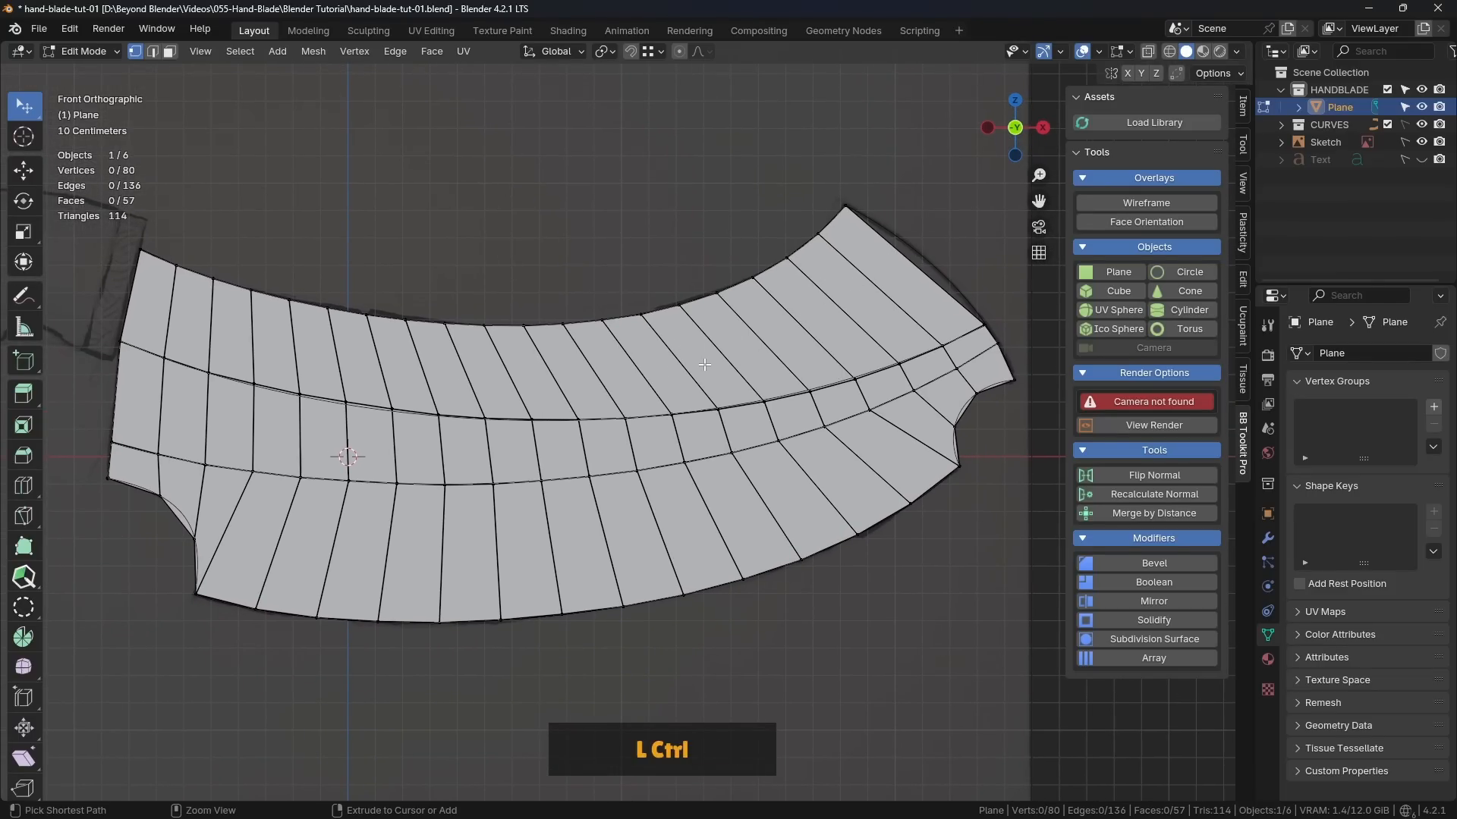
key("ctrl+r")
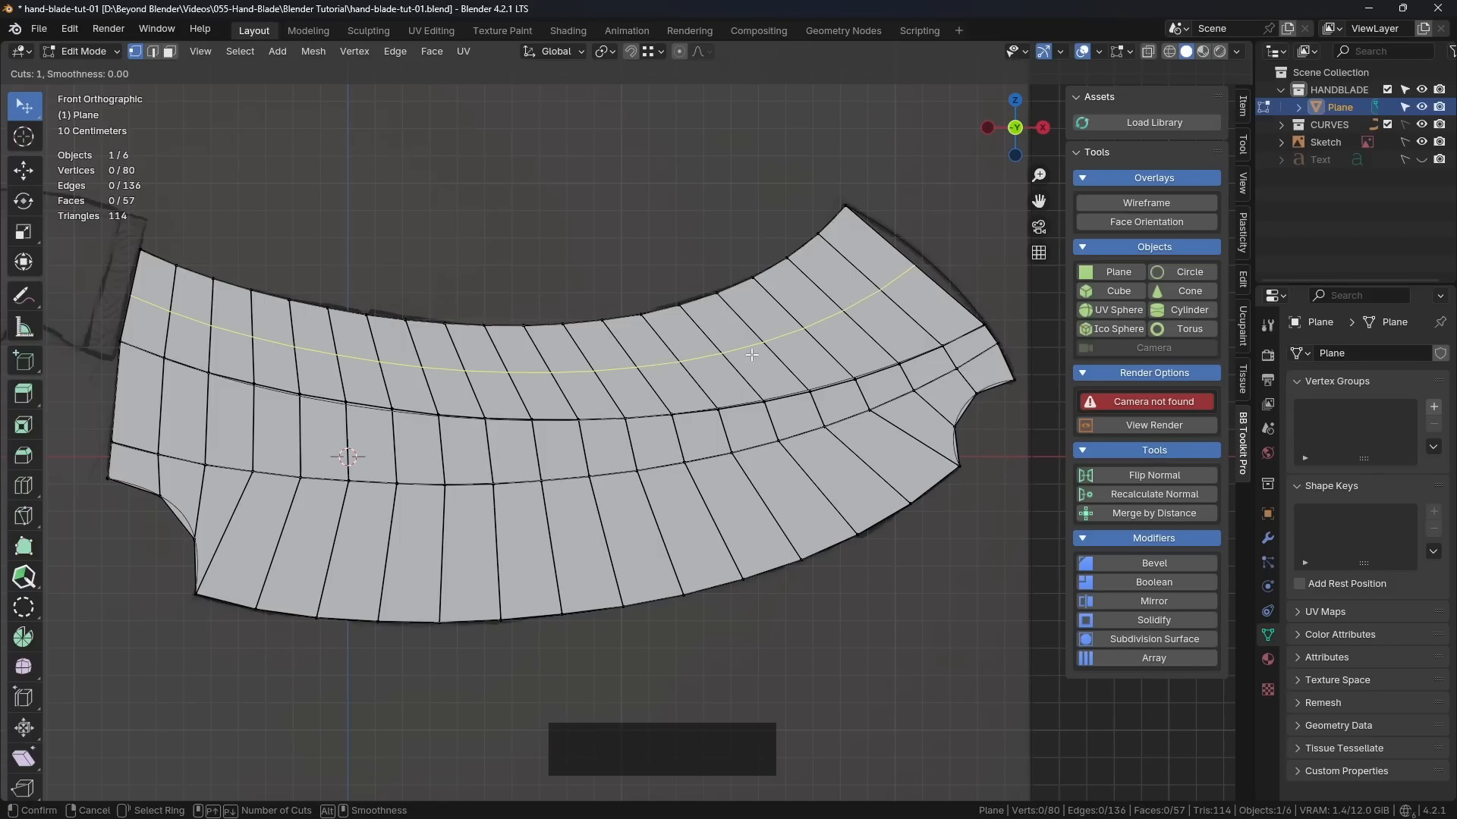
scroll(788, 340, "up", 1)
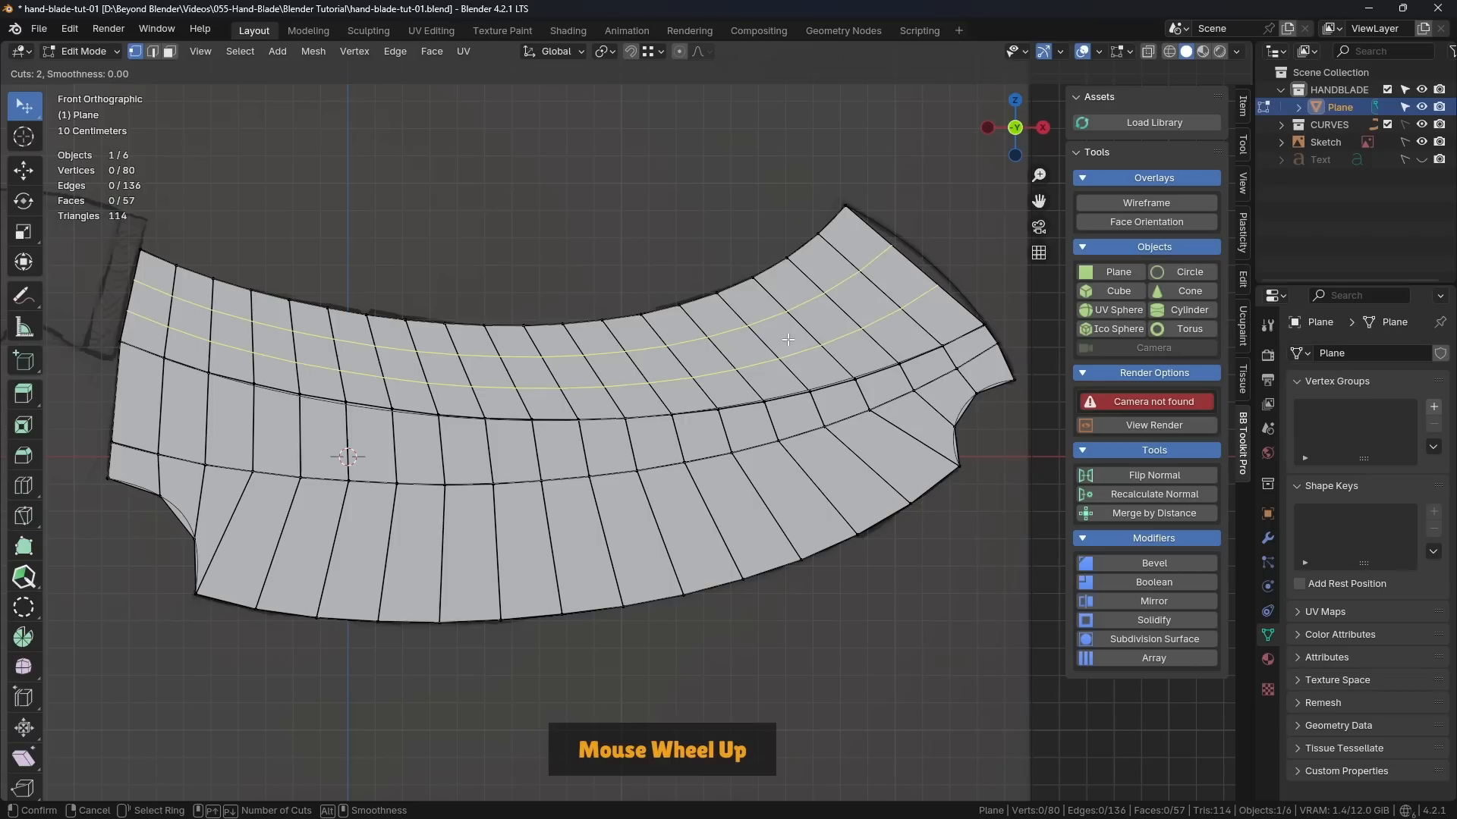
left_click(812, 332)
right_click(845, 294)
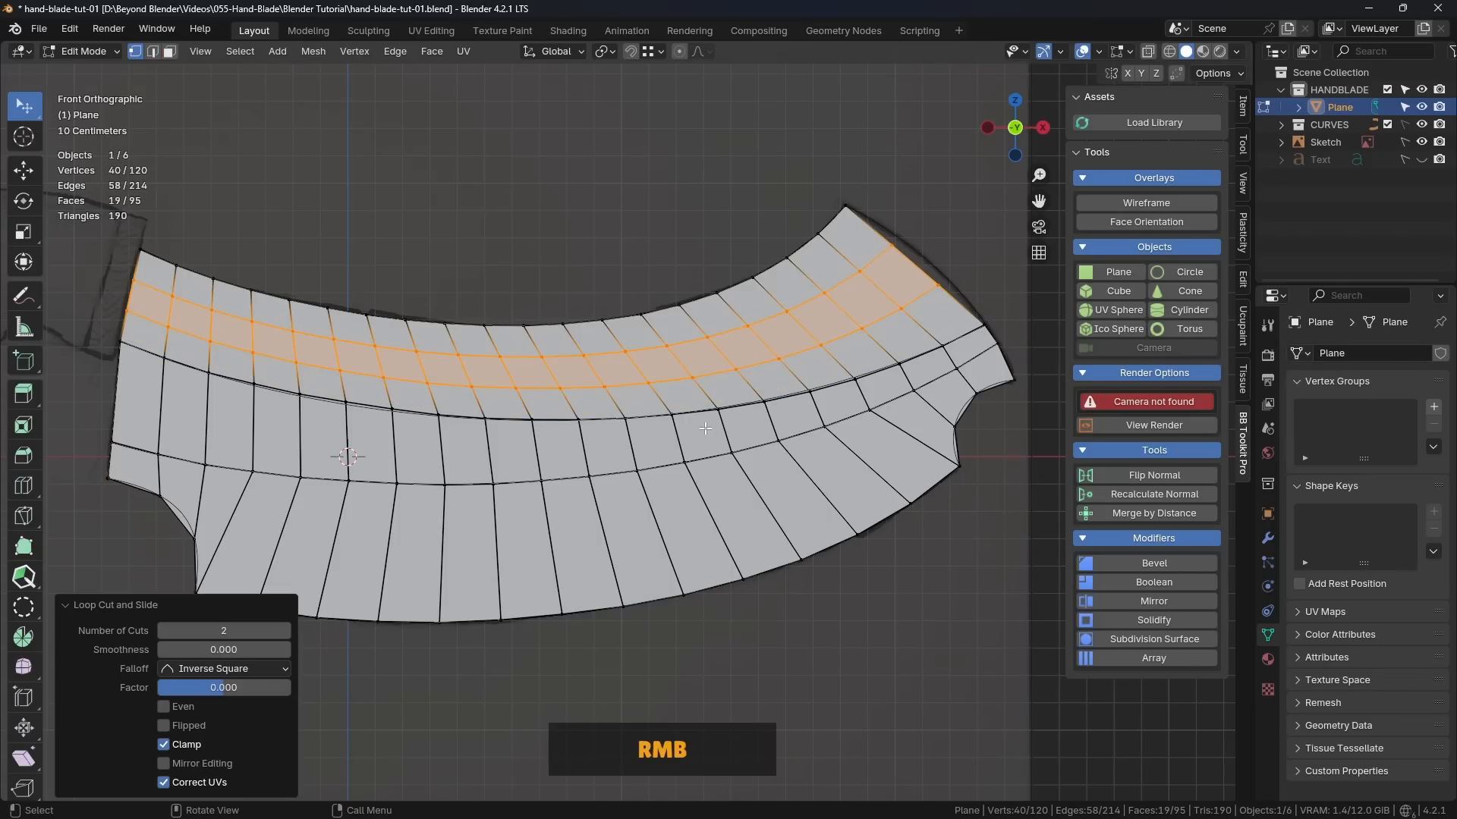
middle_click_drag(689, 223, 602, 250, "shift")
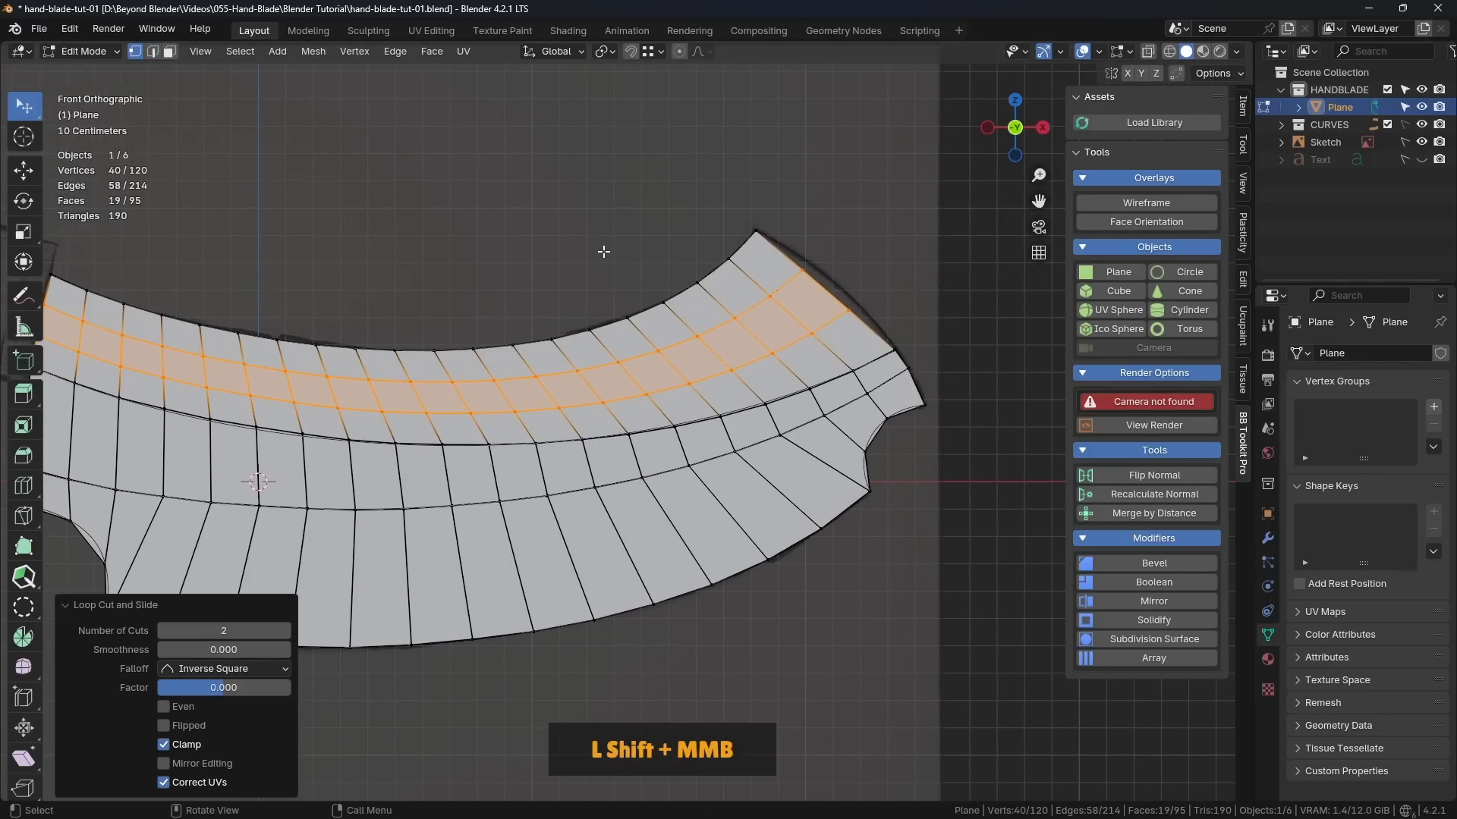
left_click(601, 251)
Step: Move the two new vertices on the blade's right end edge outward onto the sketched outline
middle_click_drag(810, 316, 612, 391, "shift")
scroll(651, 367, "up", 2)
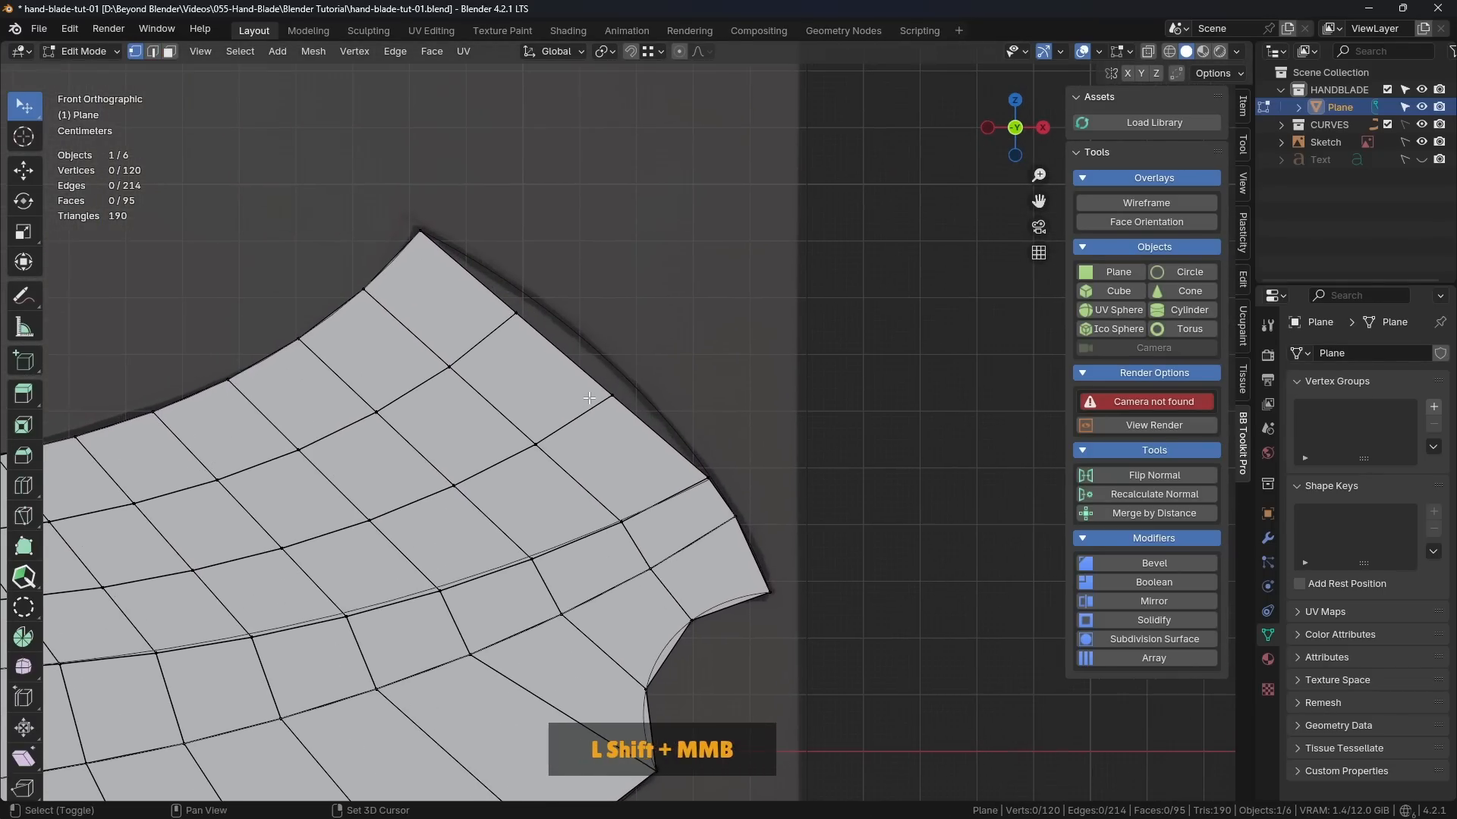
scroll(611, 391, "up", 5)
left_click_drag(611, 390, 647, 369)
left_click_drag(445, 258, 468, 217)
scroll(809, 484, "up", 3)
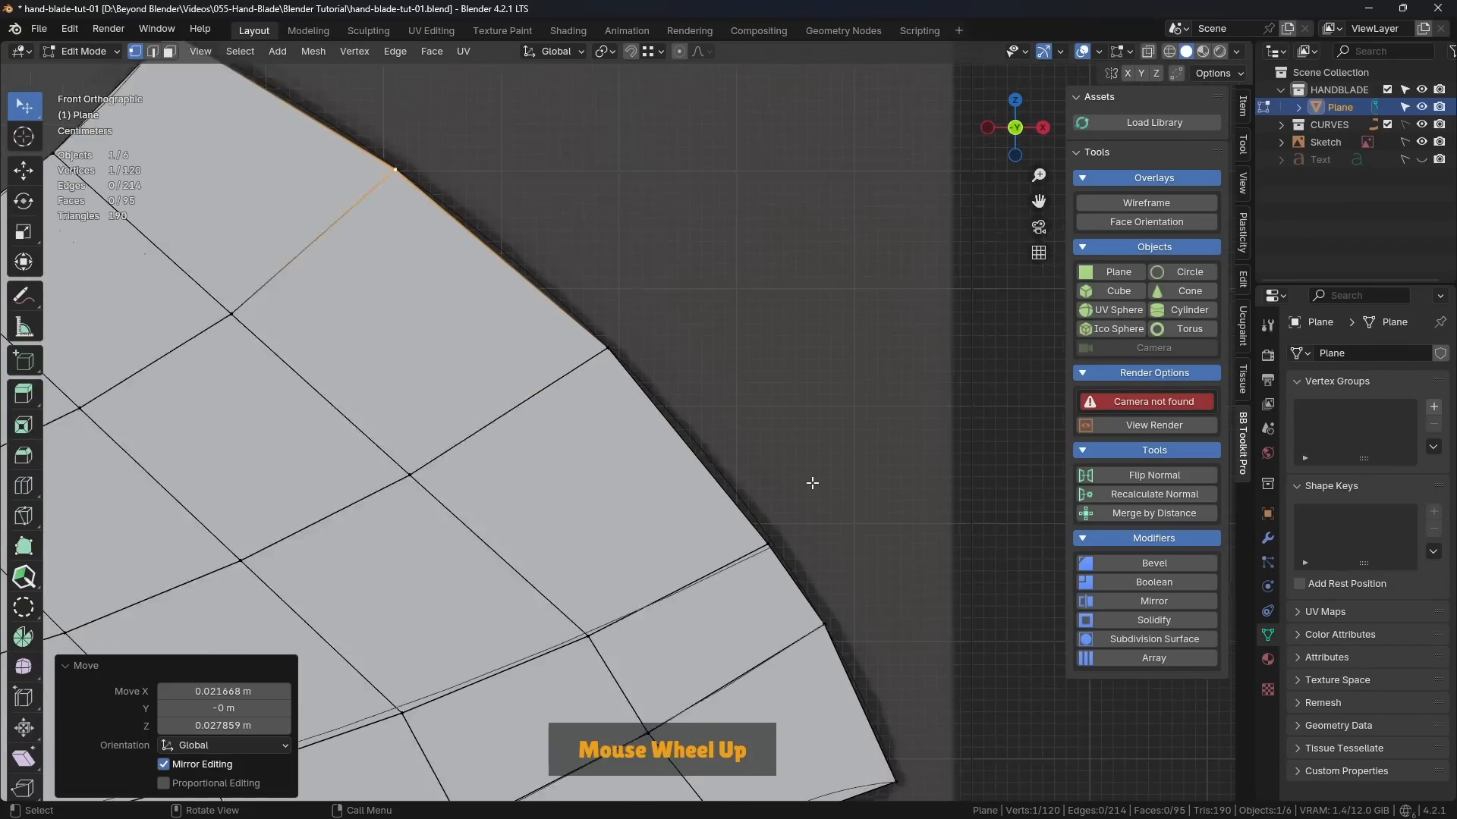
Step: Nudge the outline vertex at the right end of the upper guide curve slightly outward onto the sketched outline
middle_click_drag(790, 540, 786, 341, "shift")
scroll(744, 407, "up", 1)
left_click_drag(704, 413, 721, 418)
middle_click_drag(258, 645, 627, 428, "shift")
scroll(626, 429, "down", 5)
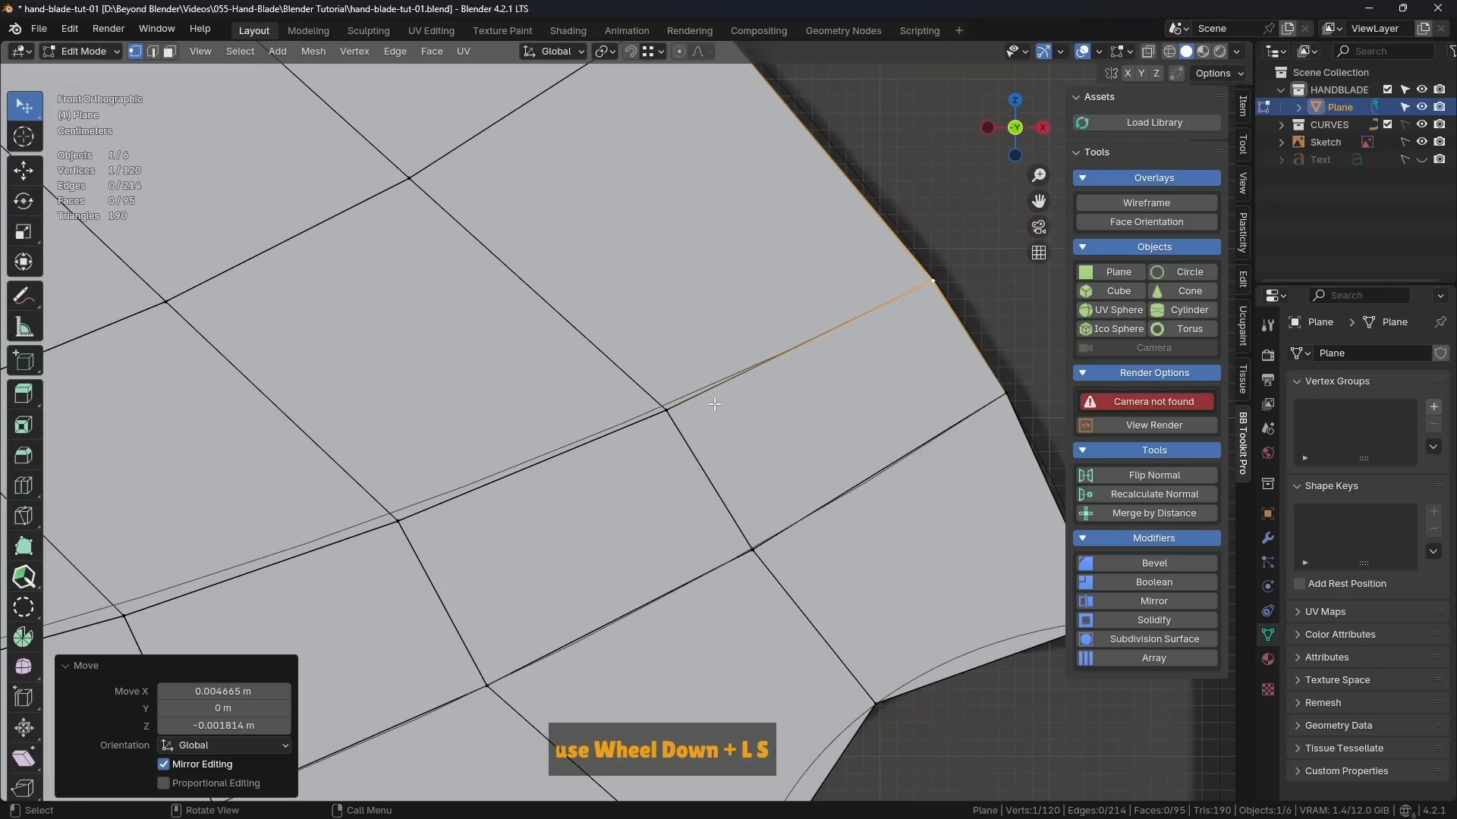
middle_click_drag(913, 334, 685, 425, "shift")
scroll(779, 480, "up", 4)
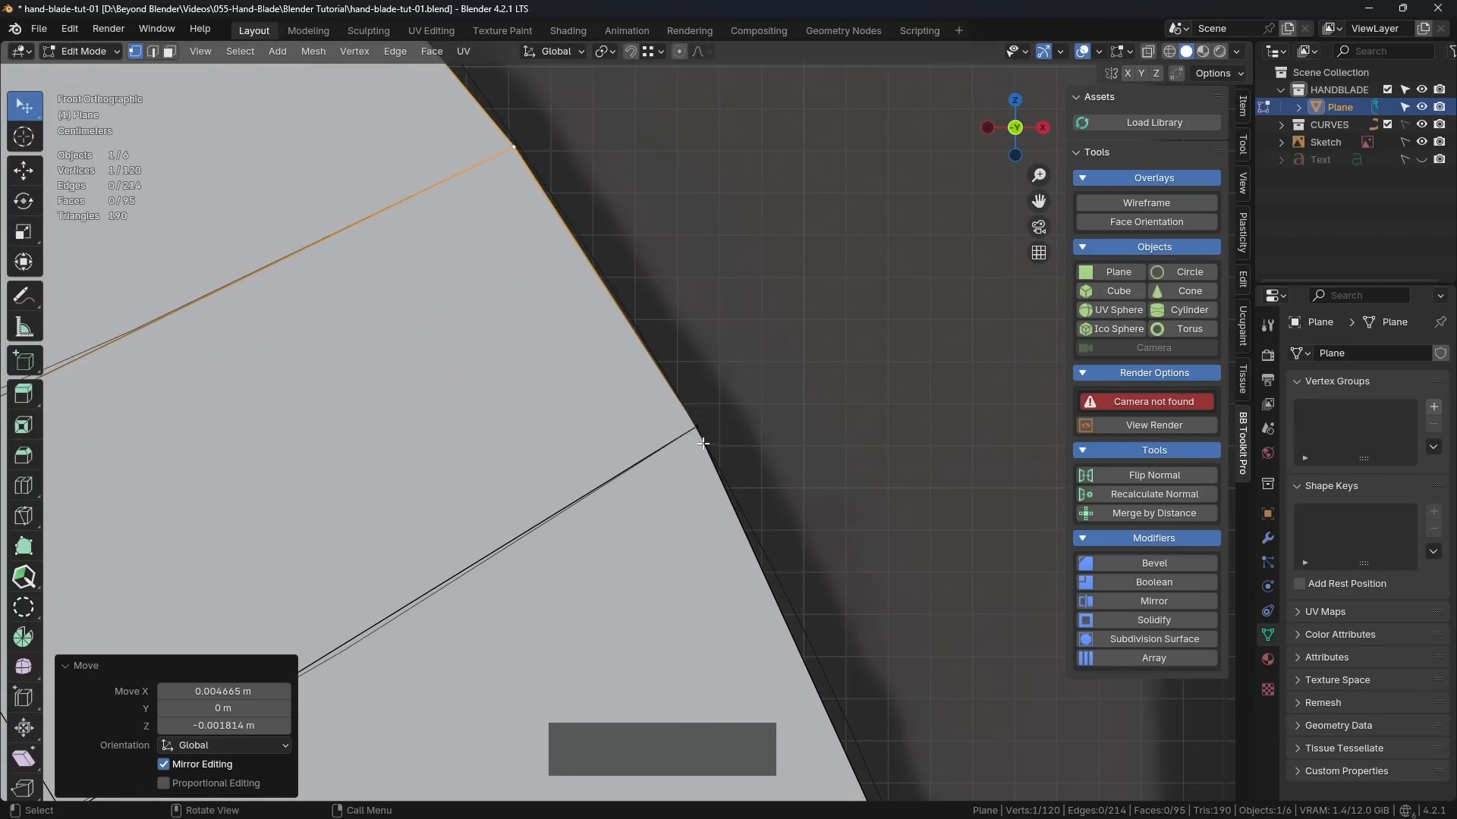
scroll(810, 455, "down", 2, "shift")
middle_click_drag(810, 455, 564, 224, "shift")
scroll(757, 361, "down", 2)
Step: Select the right end edge from the top corner to the upper guide curve and space its vertices evenly with LoopTools Space
key("KP_1")
scroll(769, 410, "down", 2)
left_click(470, 162)
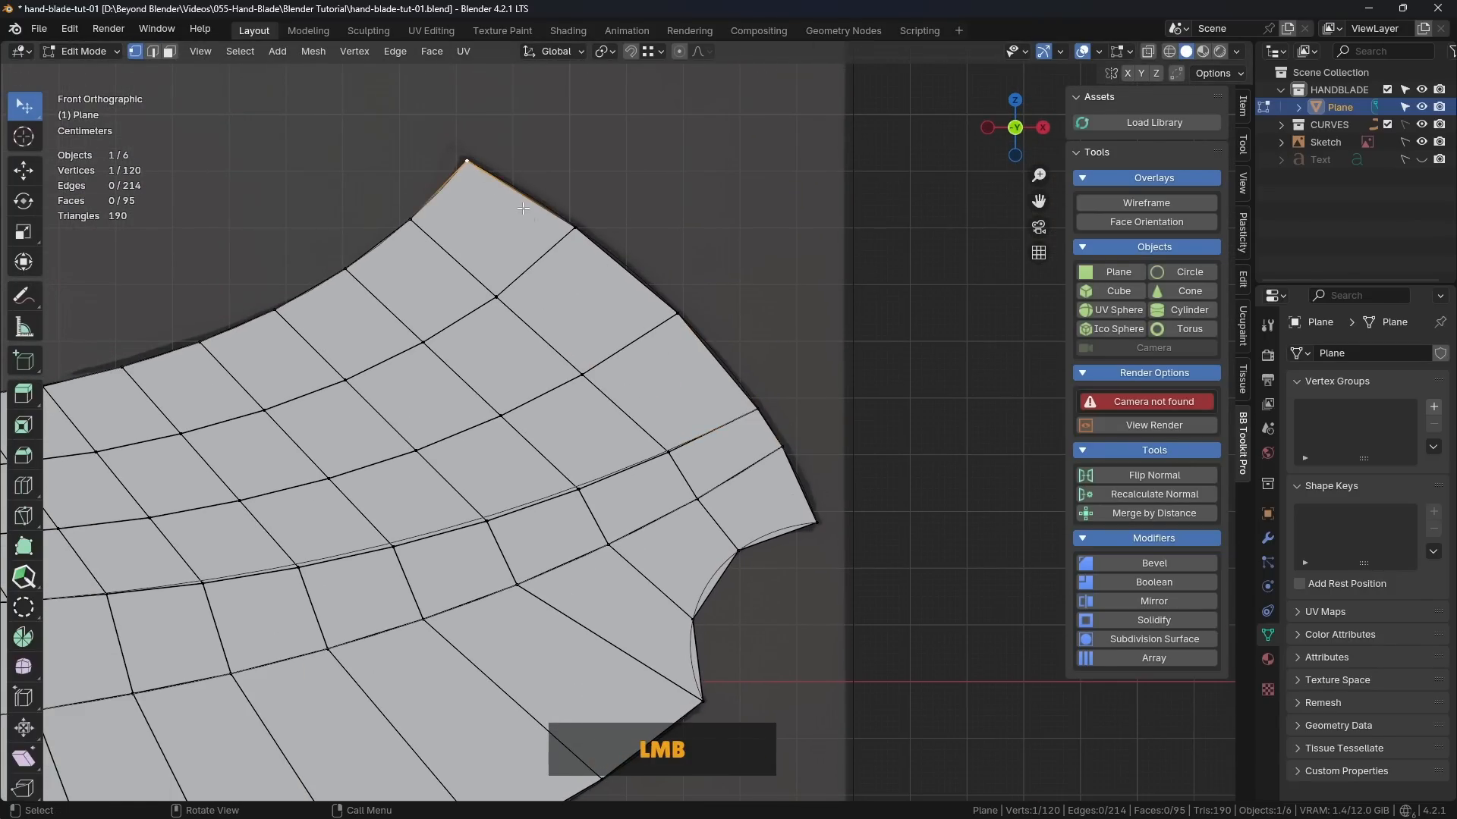
left_click(758, 409, "ctrl")
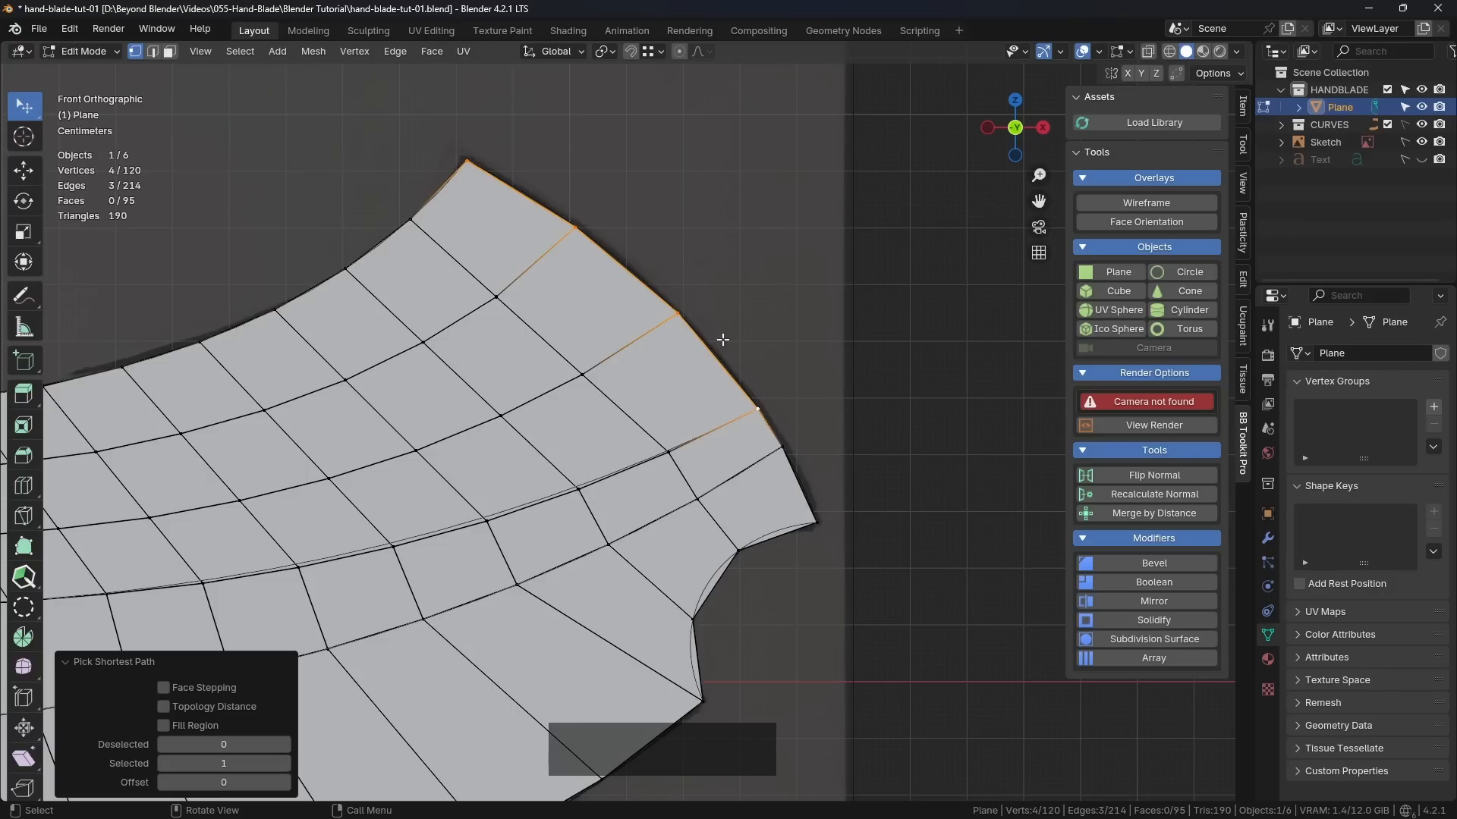
right_click(834, 215)
mouse_move(887, 214)
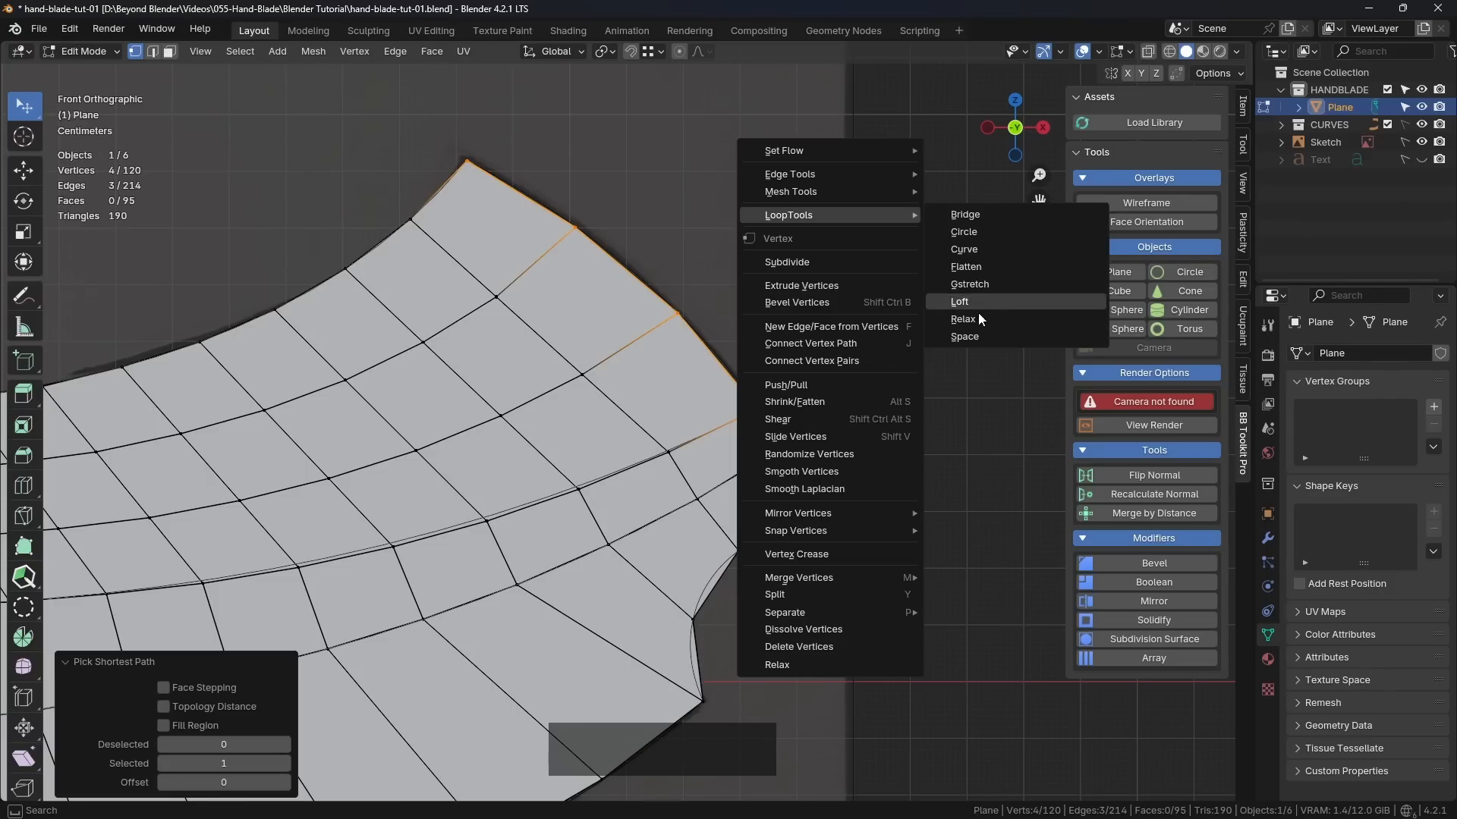
left_click(964, 335)
left_click(920, 380)
scroll(792, 451, "down", 1)
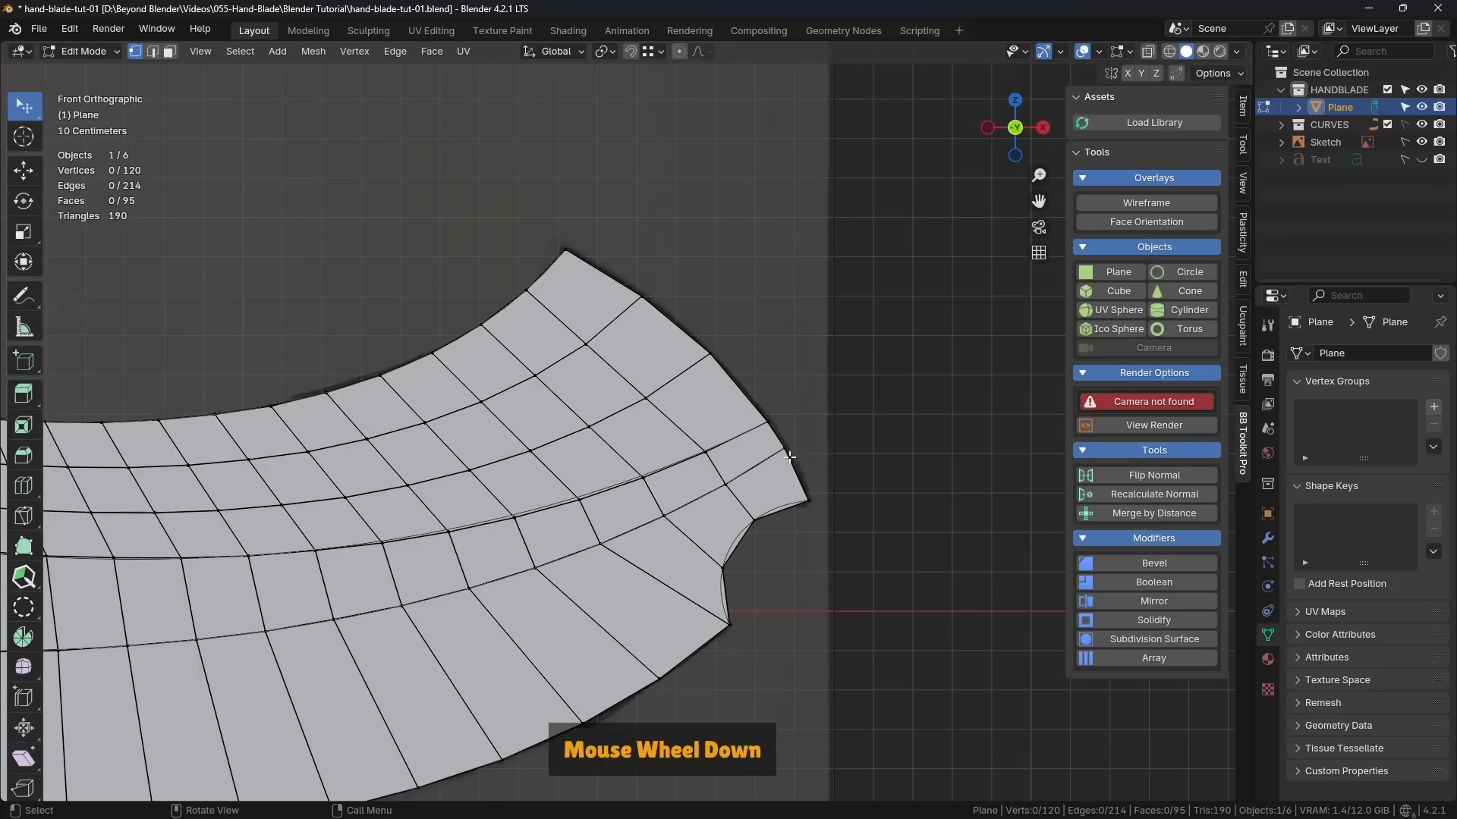
Step: Switch the blade to Object Mode, deselect it and save the file
middle_click_drag(670, 399, 700, 430, "shift")
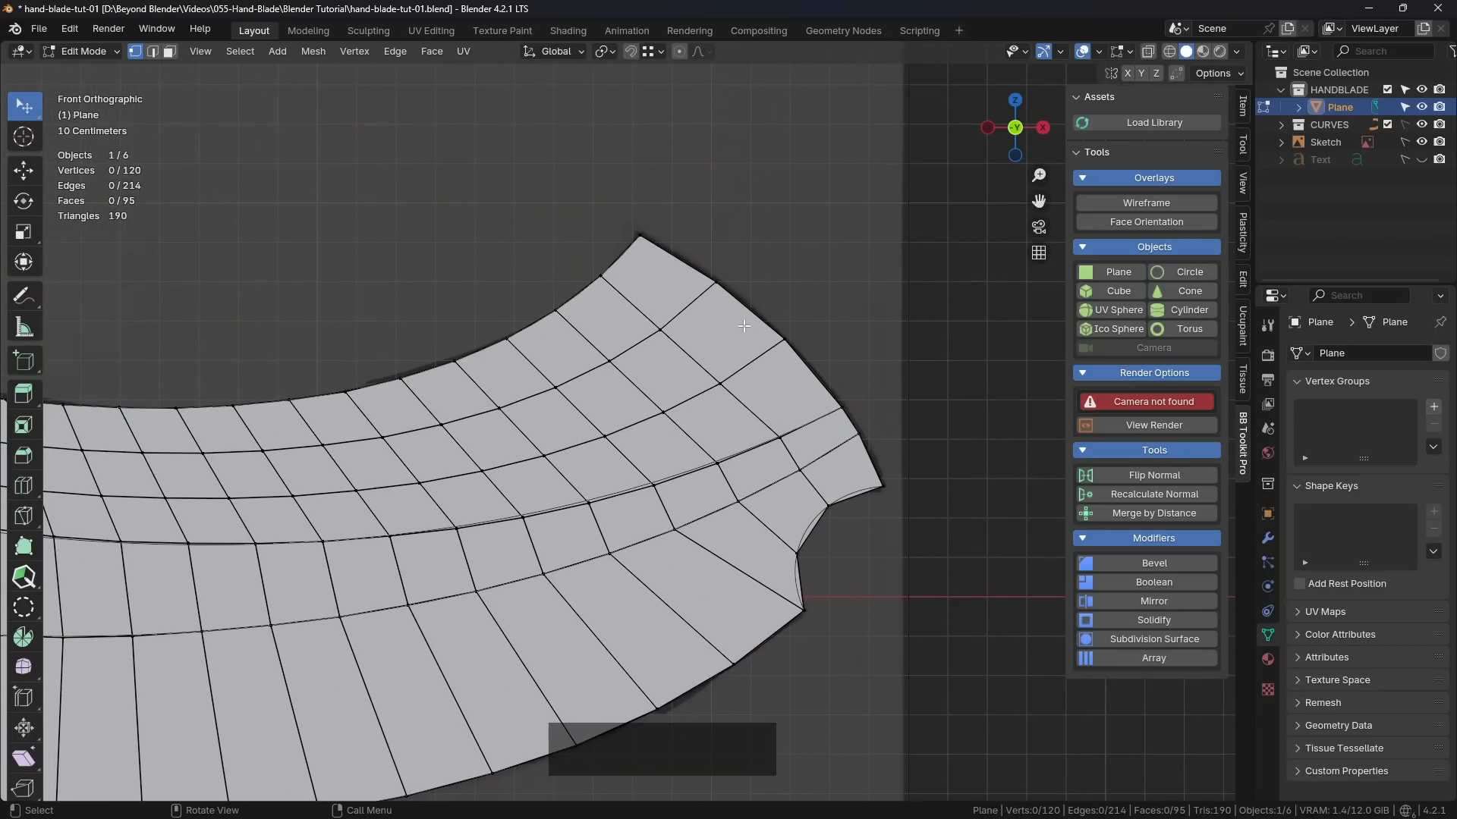
scroll(744, 325, "down", 3)
key("Tab")
left_click(404, 426)
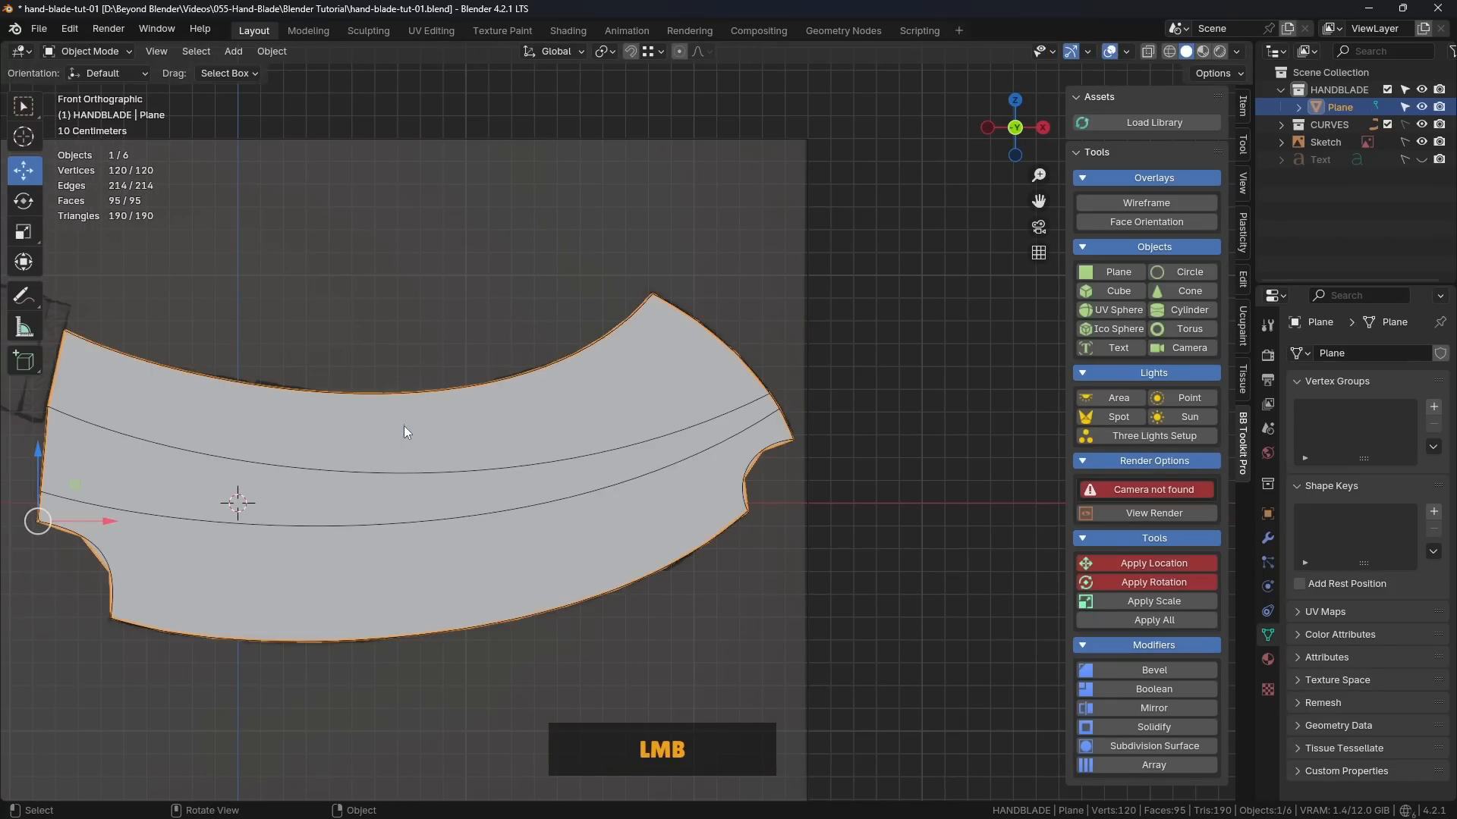
middle_click_drag(404, 426, 733, 402, "shift")
left_click(749, 257)
middle_click_drag(750, 256, 826, 333)
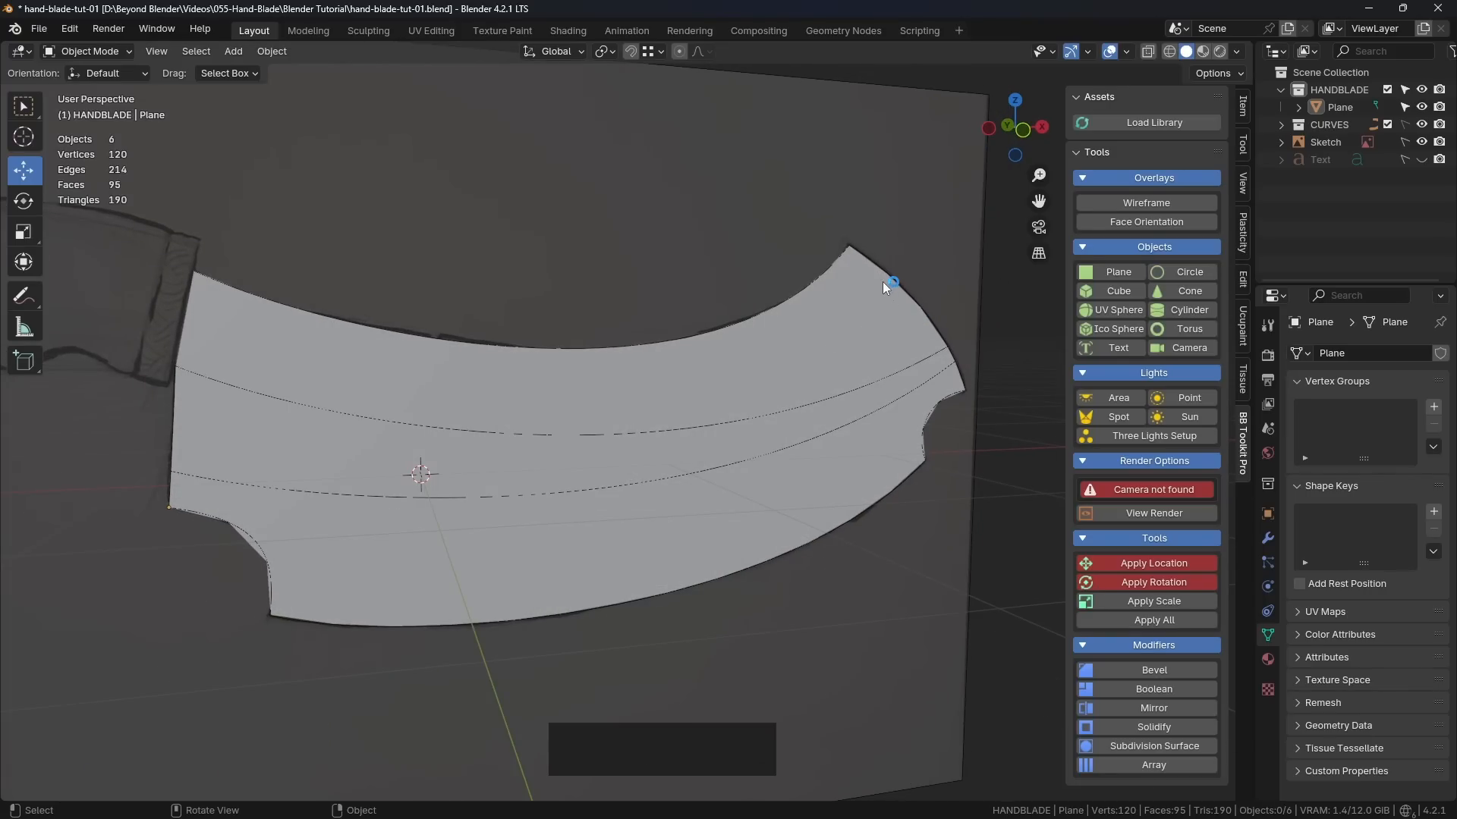
middle_click_drag(939, 326, 897, 348)
key("ctrl+s")
Step: Show the blade's wireframe with the CURVES collection hidden, and open the blade in Edit Mode
left_click(676, 449)
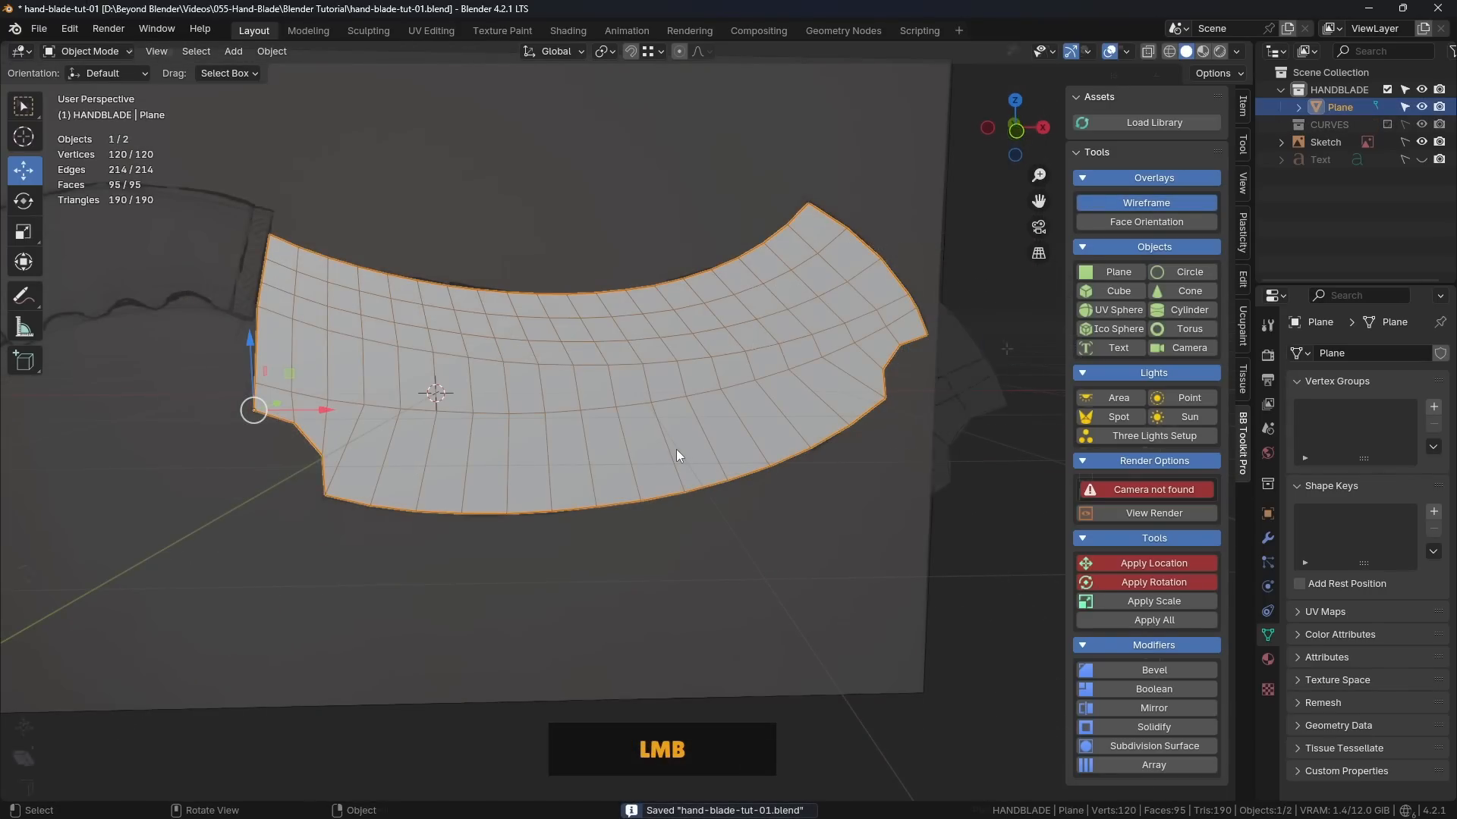
key("Tab")
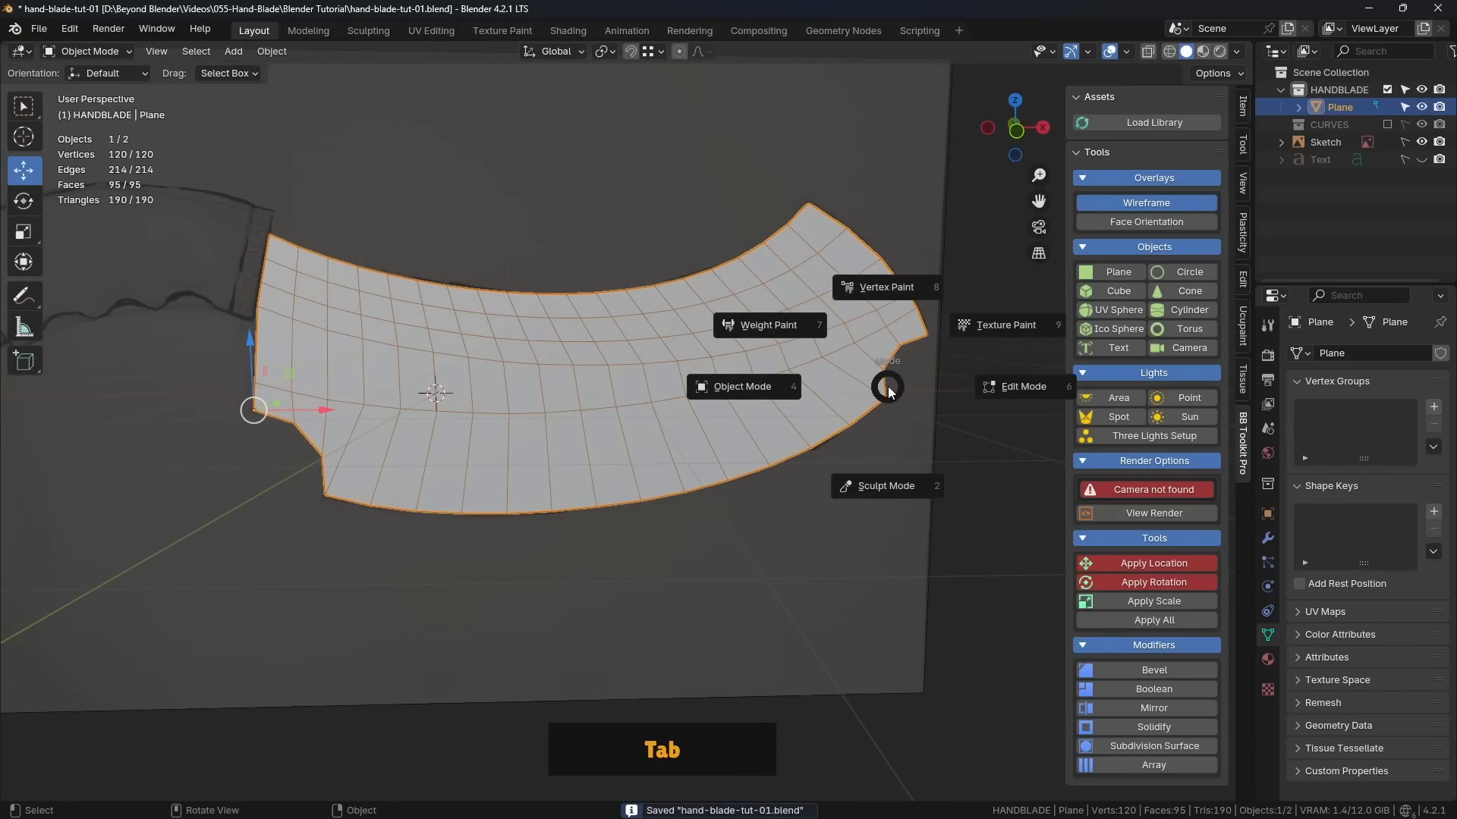
left_click(953, 407)
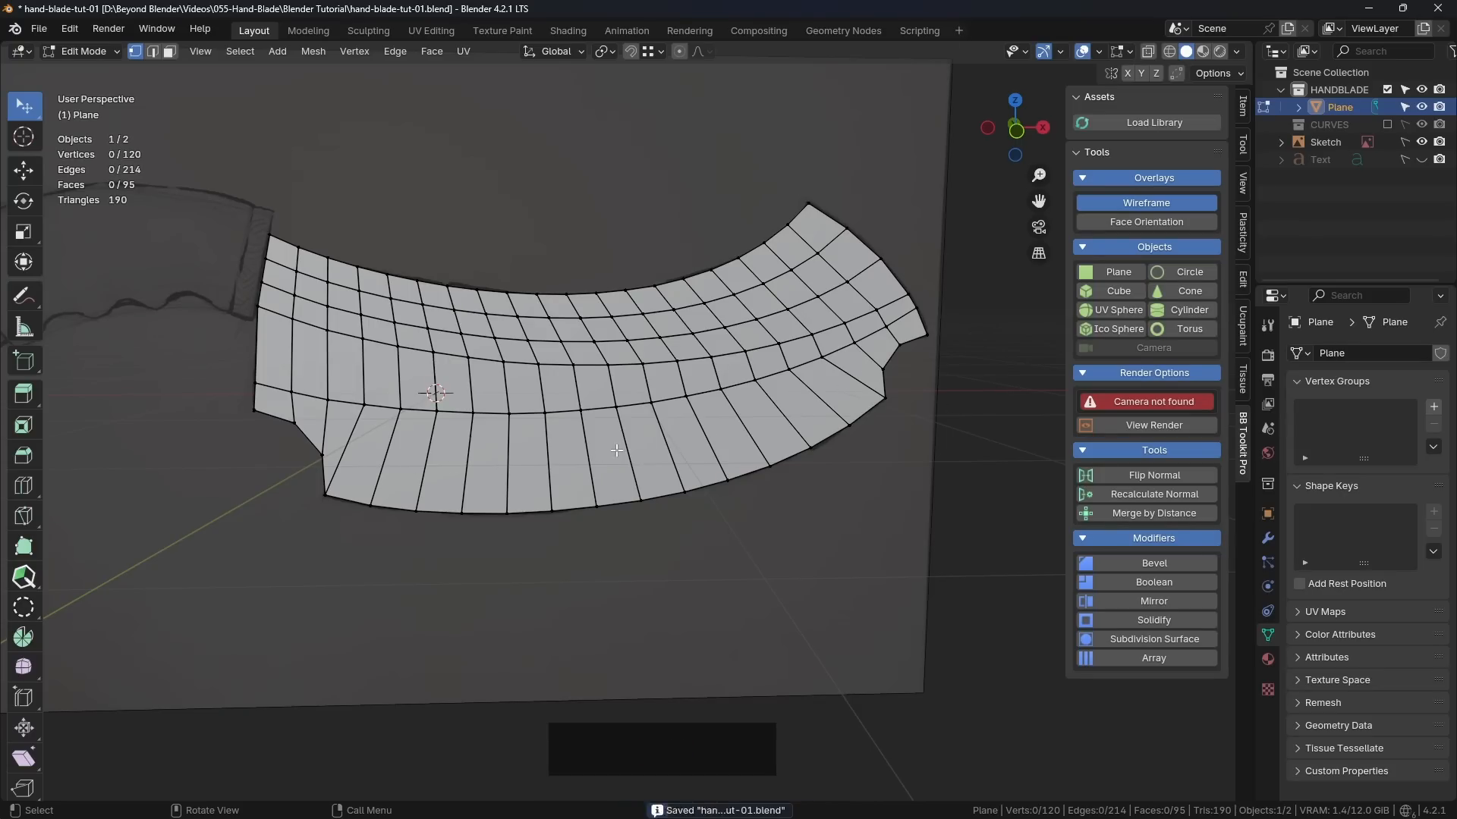
Step: Circle-select all vertices of the blade's bottom face strip, from the left notch to the right tip
key("c")
mouse_move(311, 430)
left_mouse_down()
mouse_move(294, 422)
mouse_move(599, 493)
mouse_move(903, 367)
left_mouse_up()
mouse_move(805, 440)
left_mouse_down()
mouse_move(926, 334)
mouse_move(703, 415)
mouse_move(248, 394)
left_mouse_up()
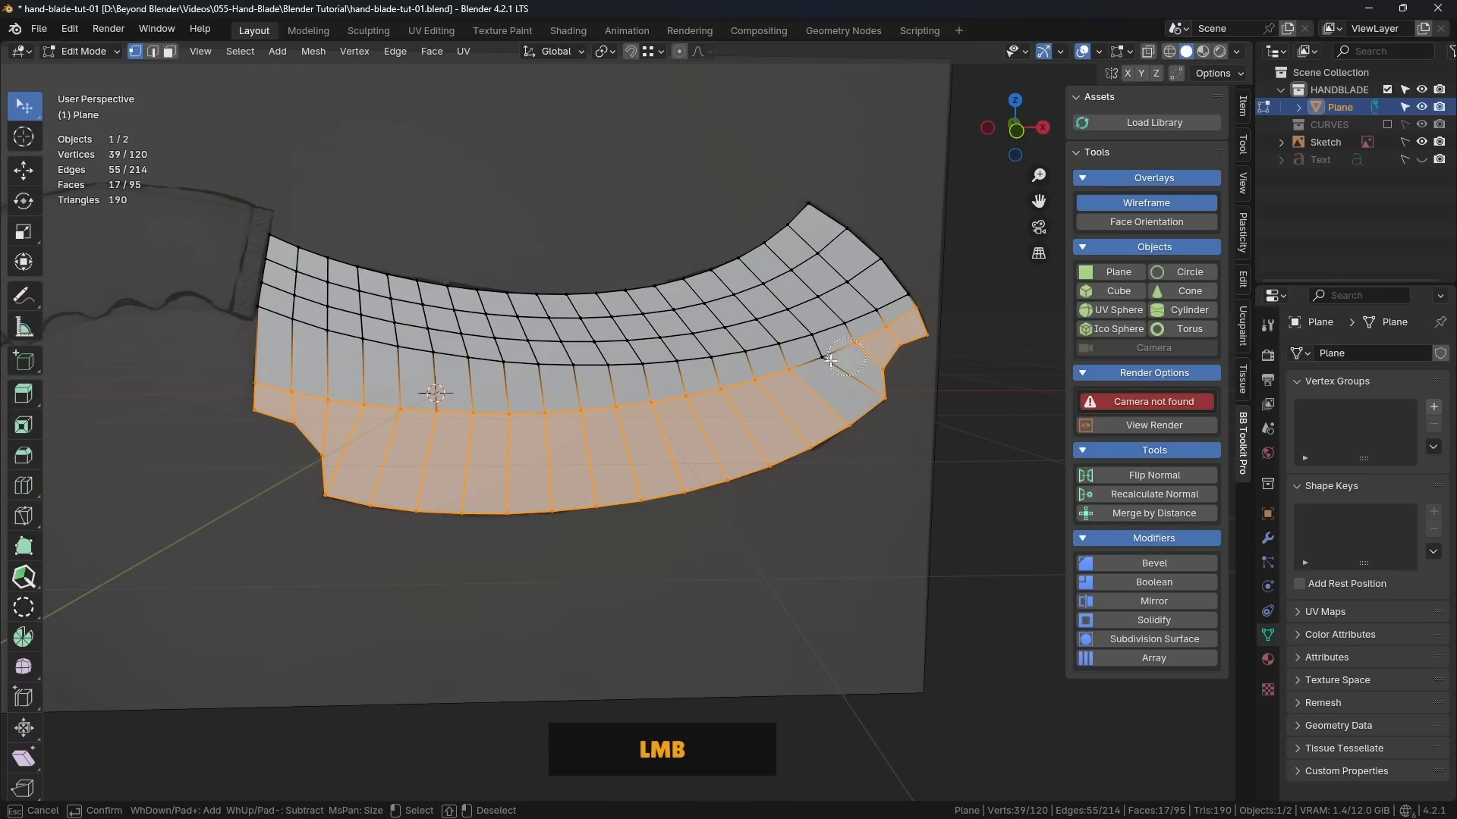
right_click(857, 393)
scroll(842, 396, "up", 3)
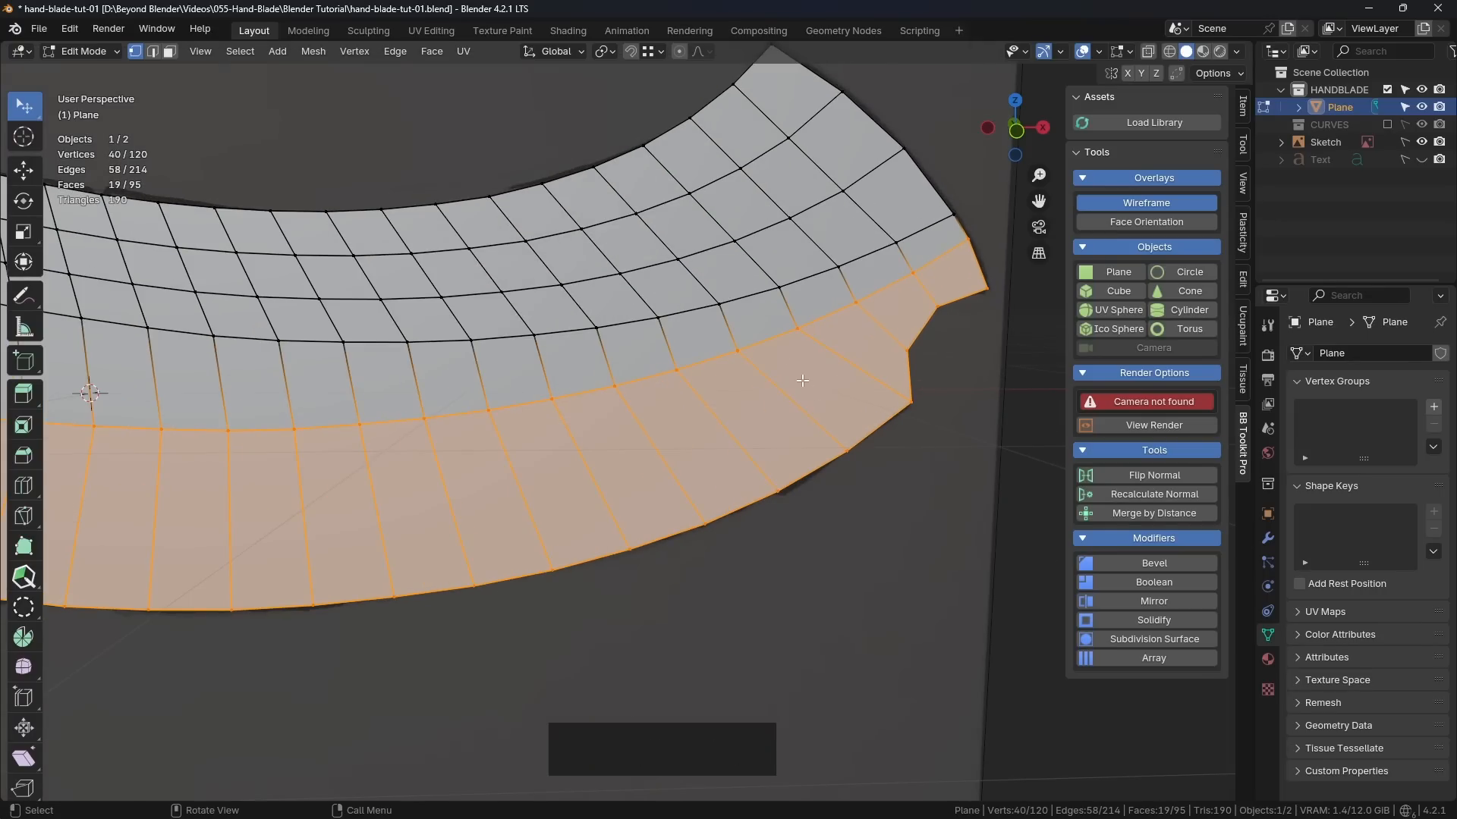
scroll(827, 402, "down", 3)
middle_click_drag(572, 412, 647, 417, "shift")
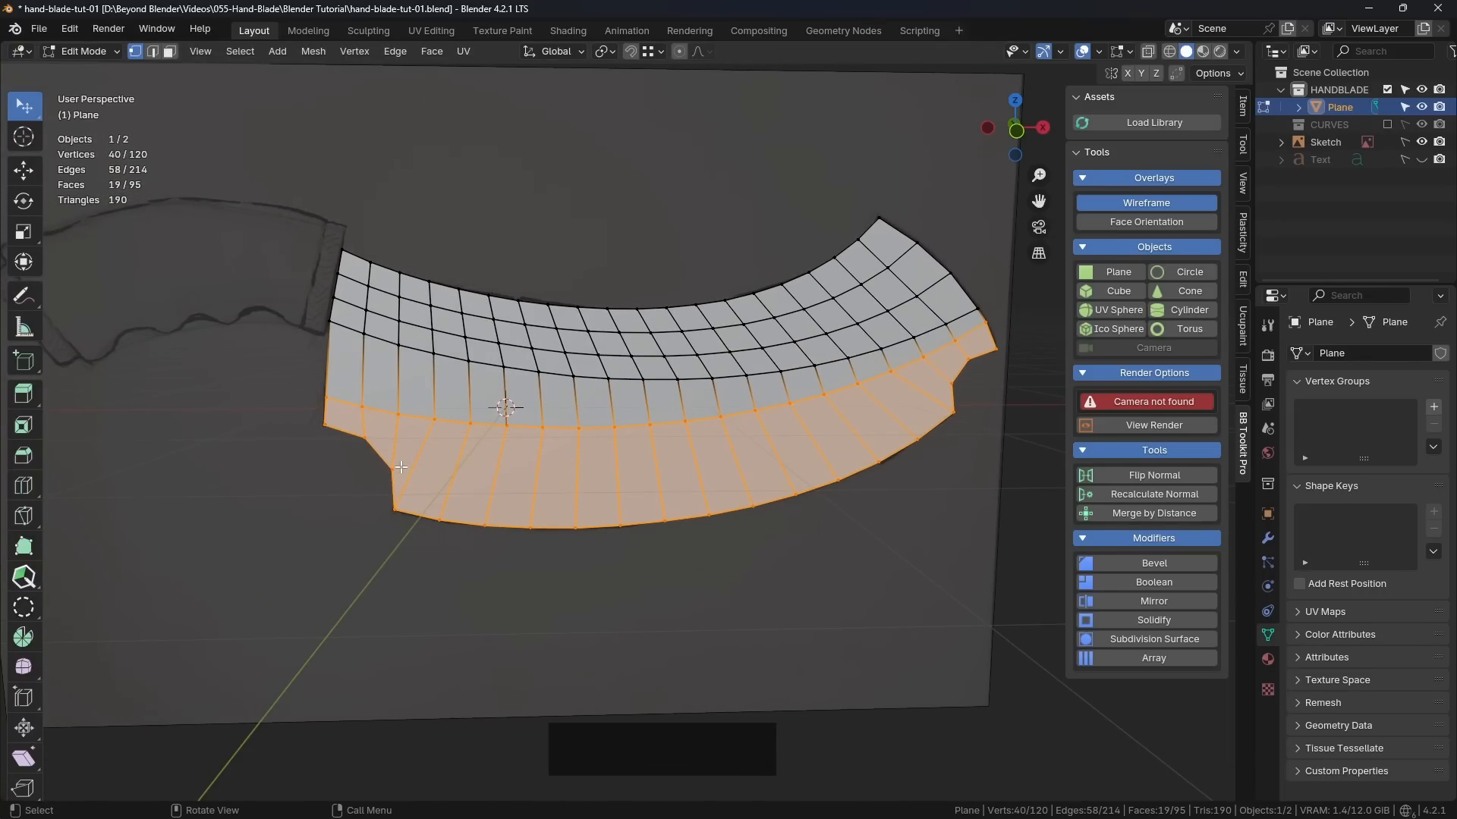
Step: Add two evenly spaced loop cuts without sliding along the blade's bottom face strip
scroll(433, 464, "up", 1)
scroll(612, 440, "down", 1)
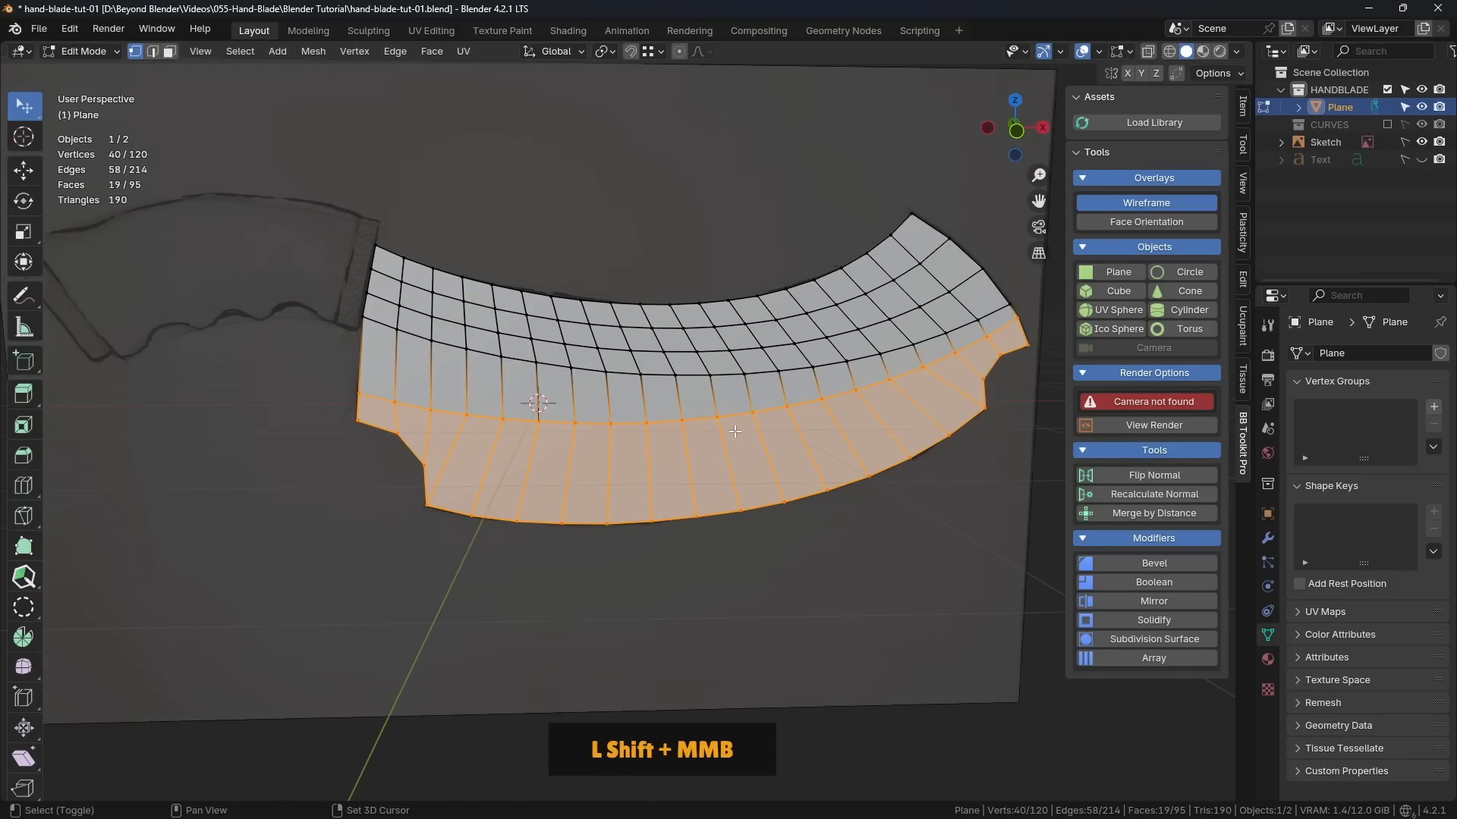
middle_click_drag(854, 421, 775, 430, "shift")
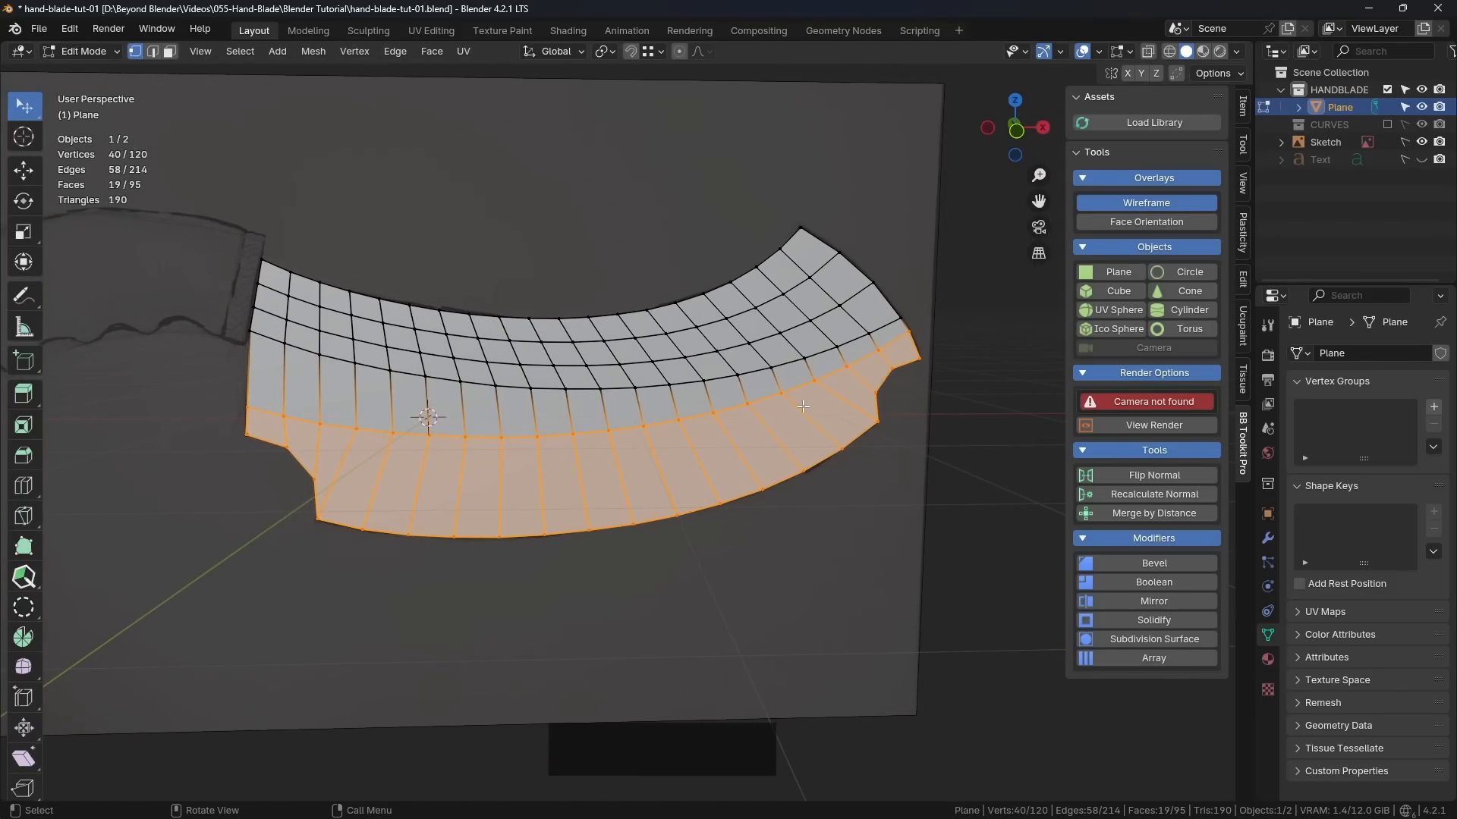
middle_click_drag(845, 404, 660, 423)
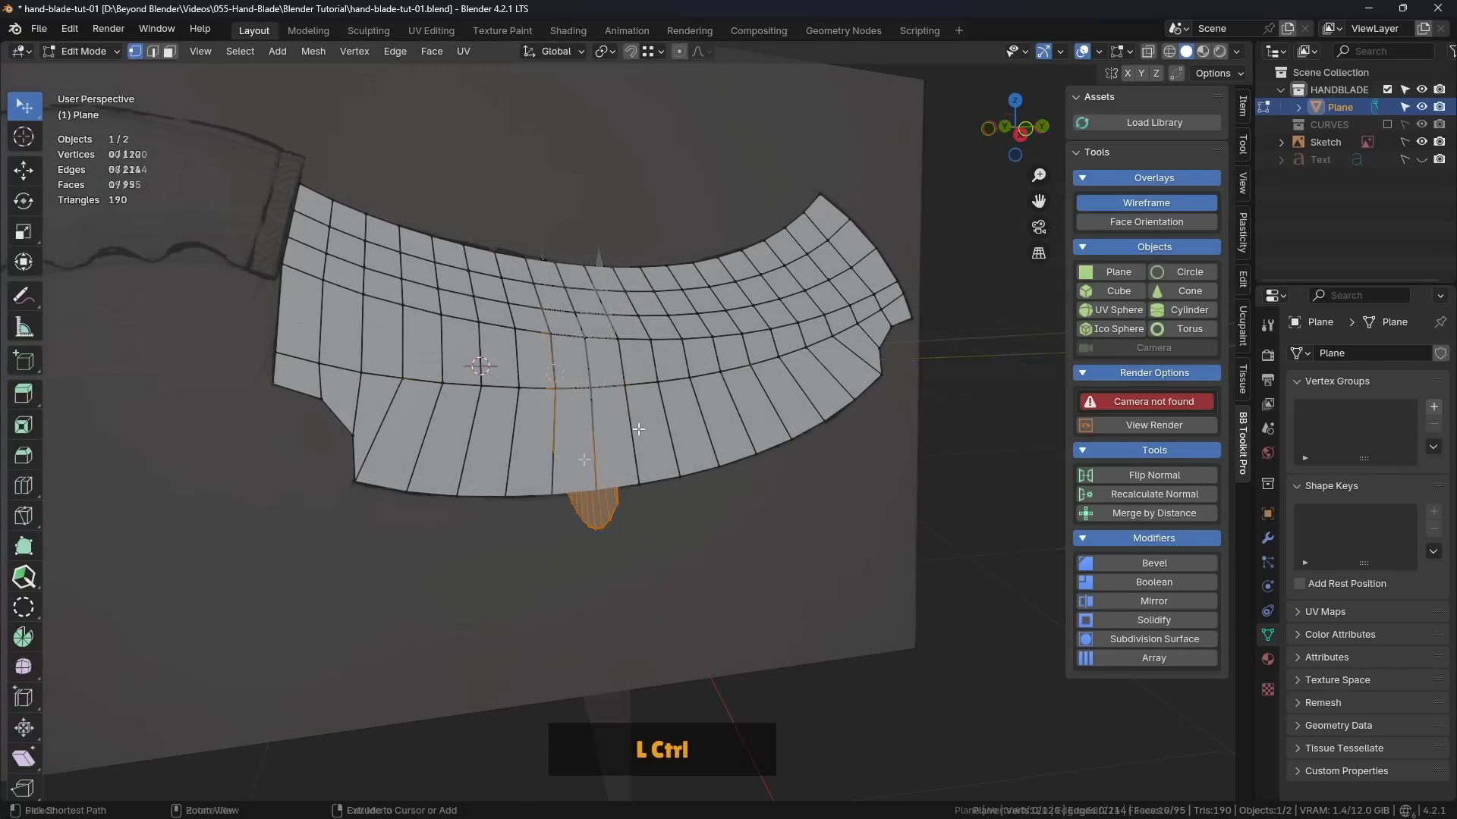
key("ctrl+r")
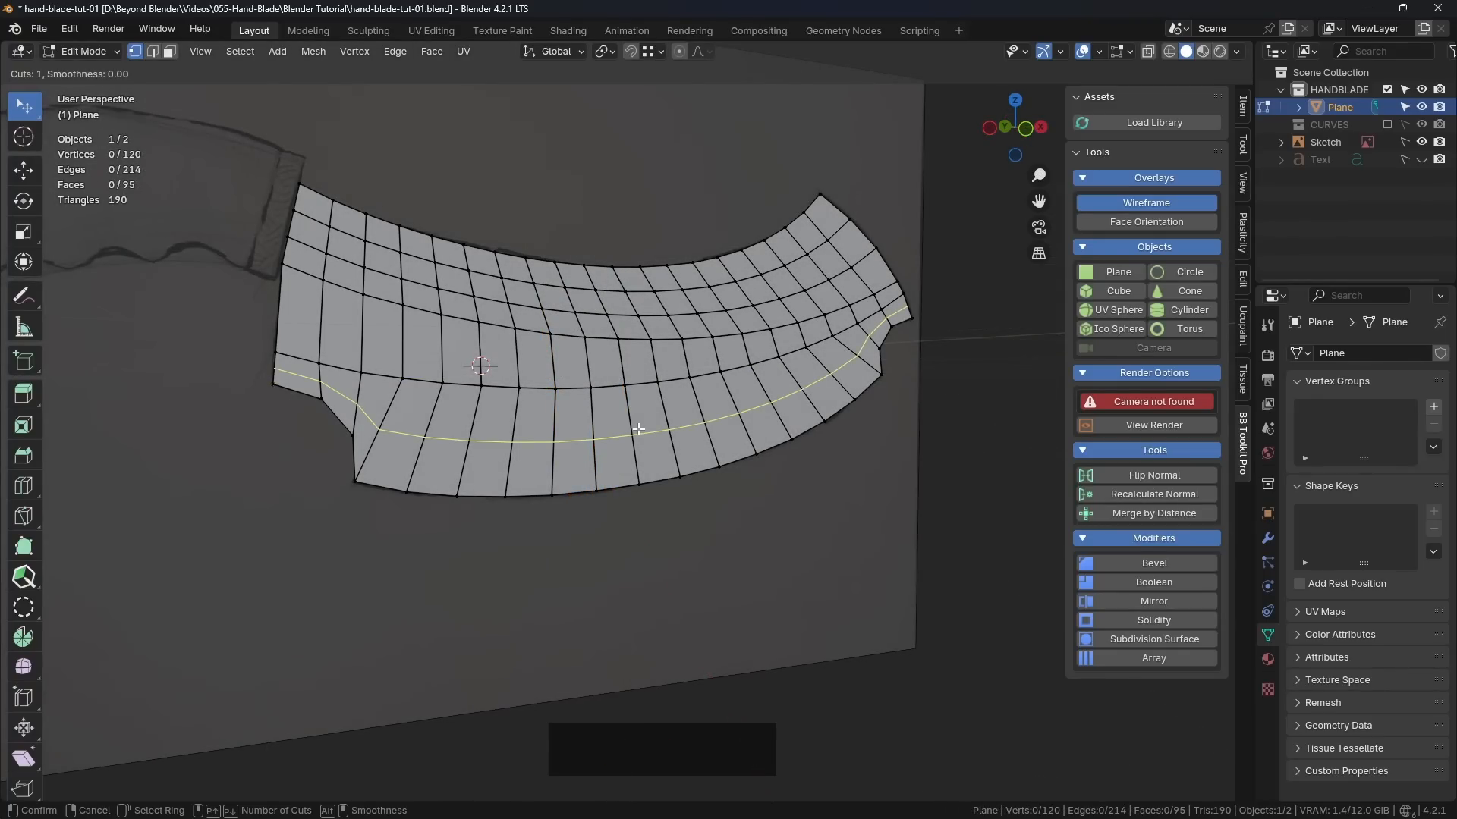
scroll(638, 429, "up", 1)
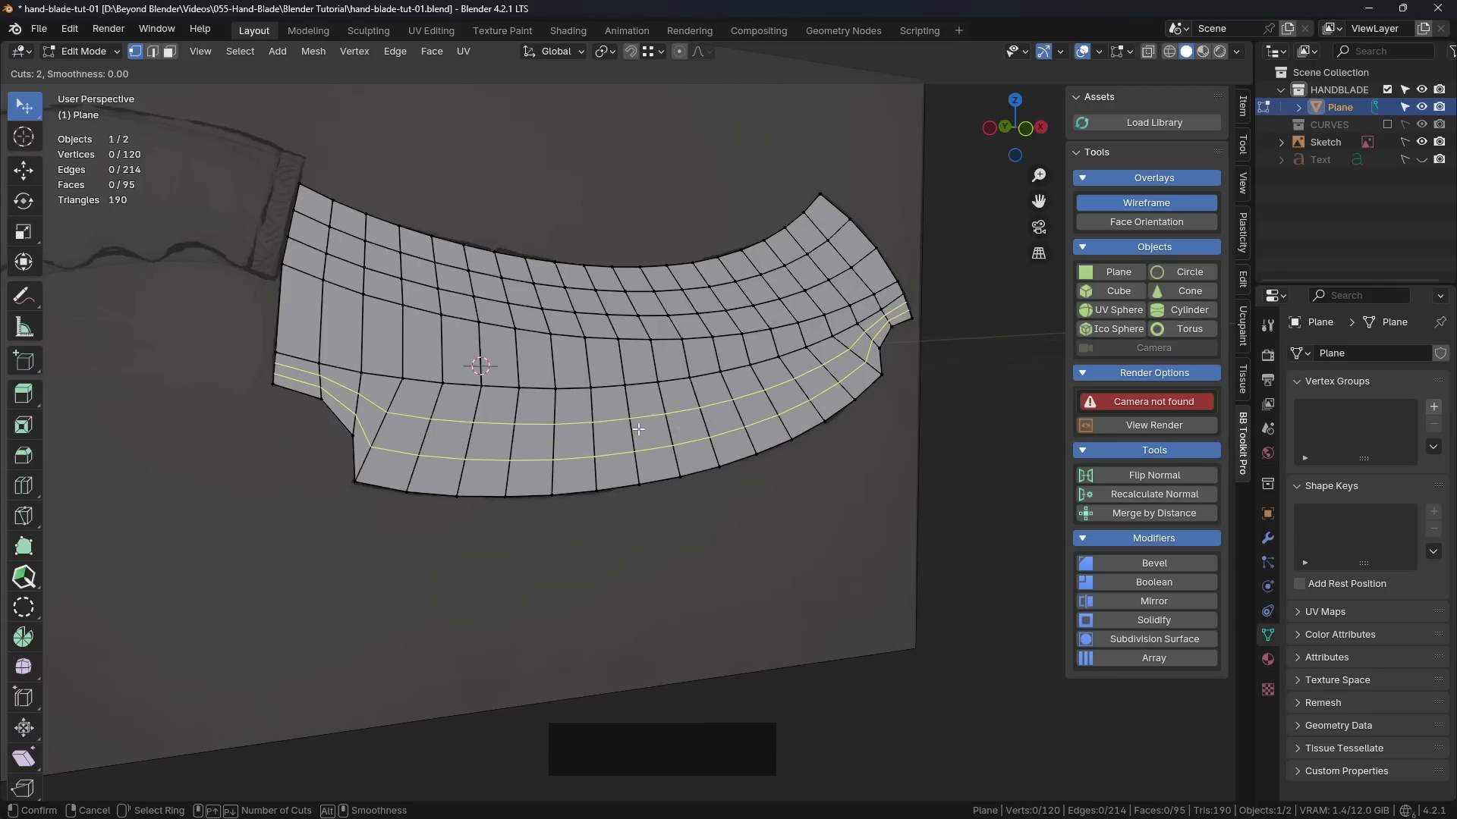
left_click(638, 429)
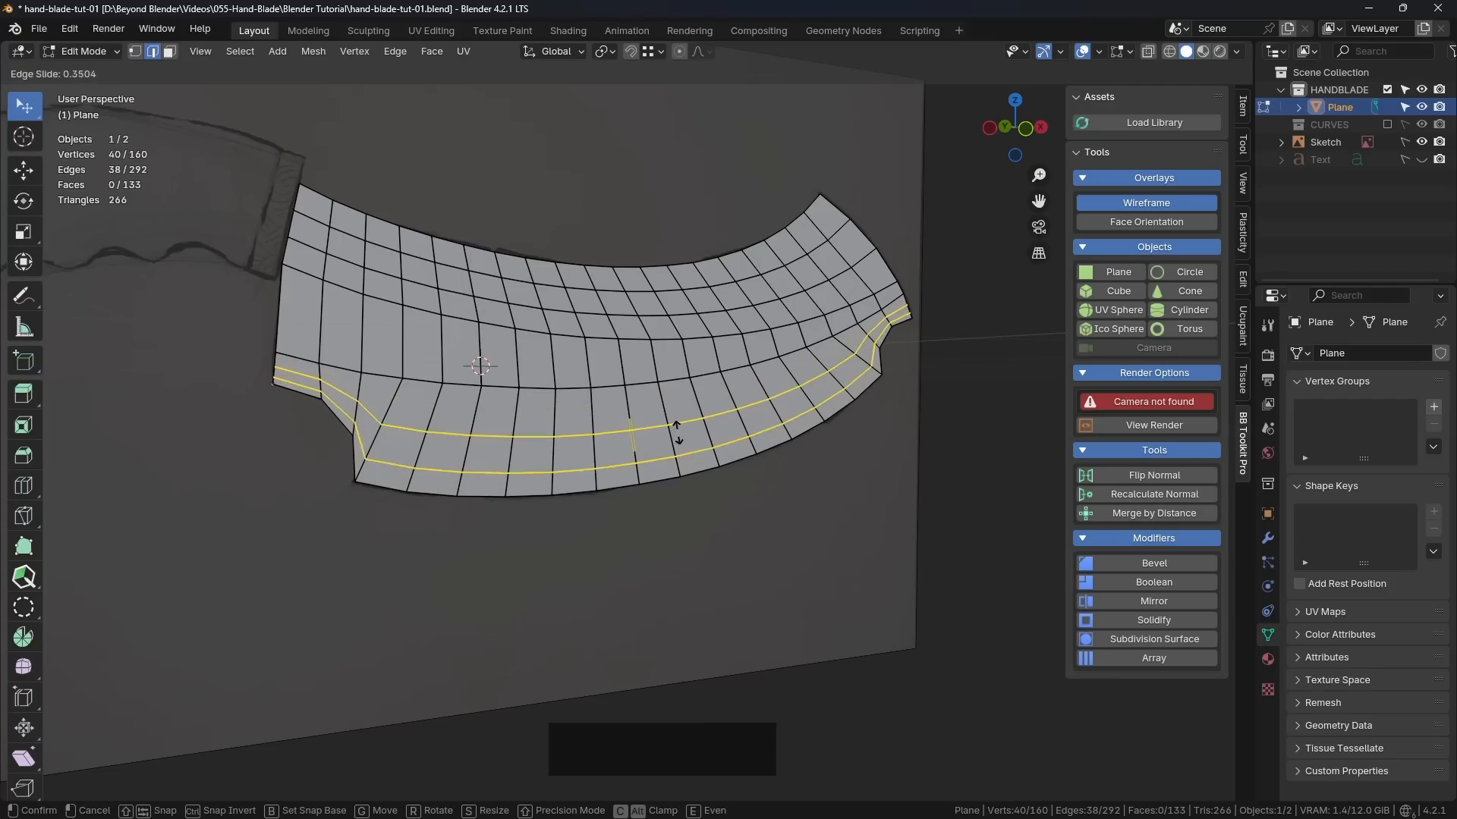
right_click(681, 416)
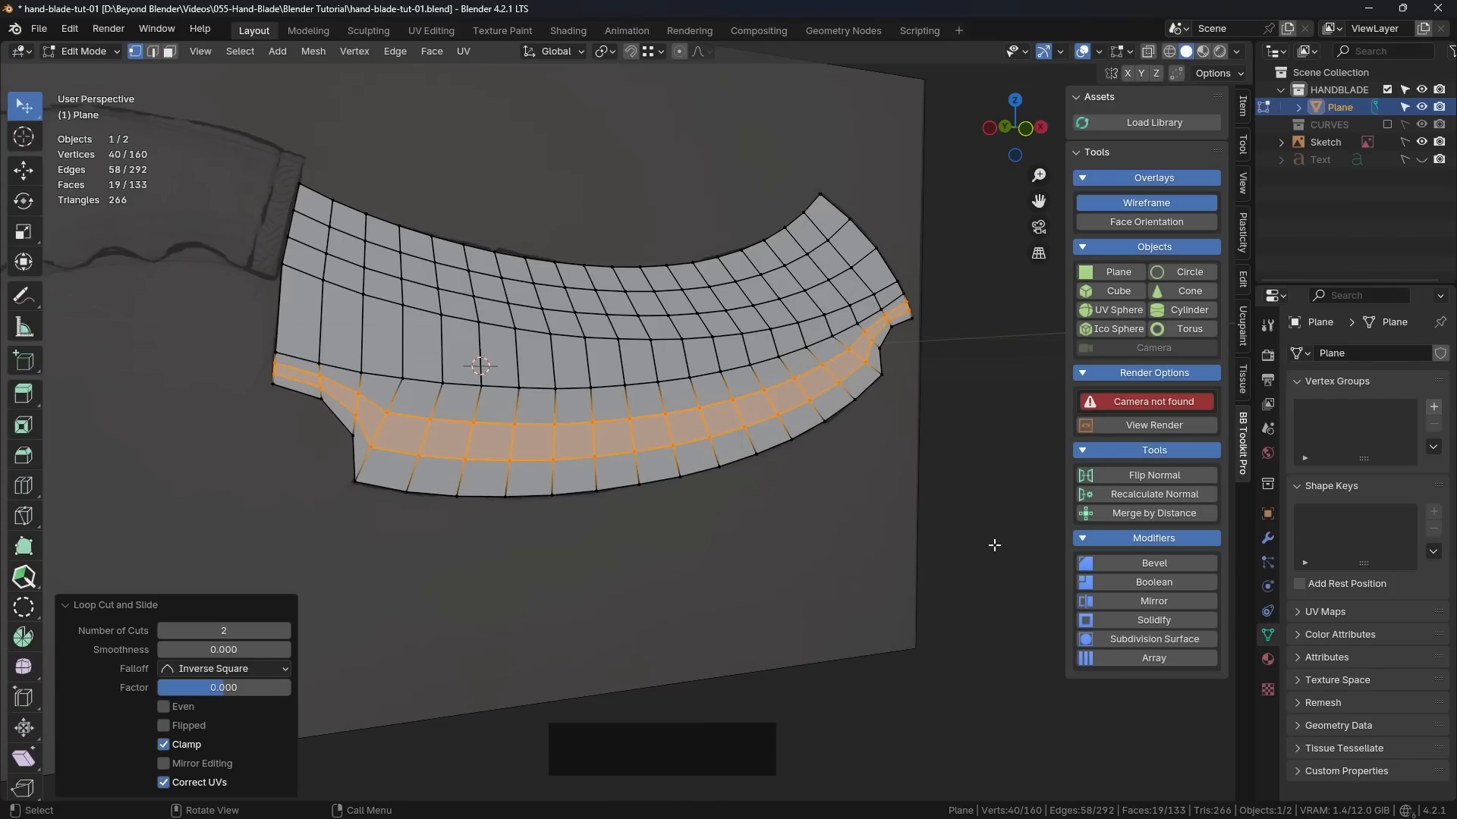
middle_click_drag(947, 506, 894, 512)
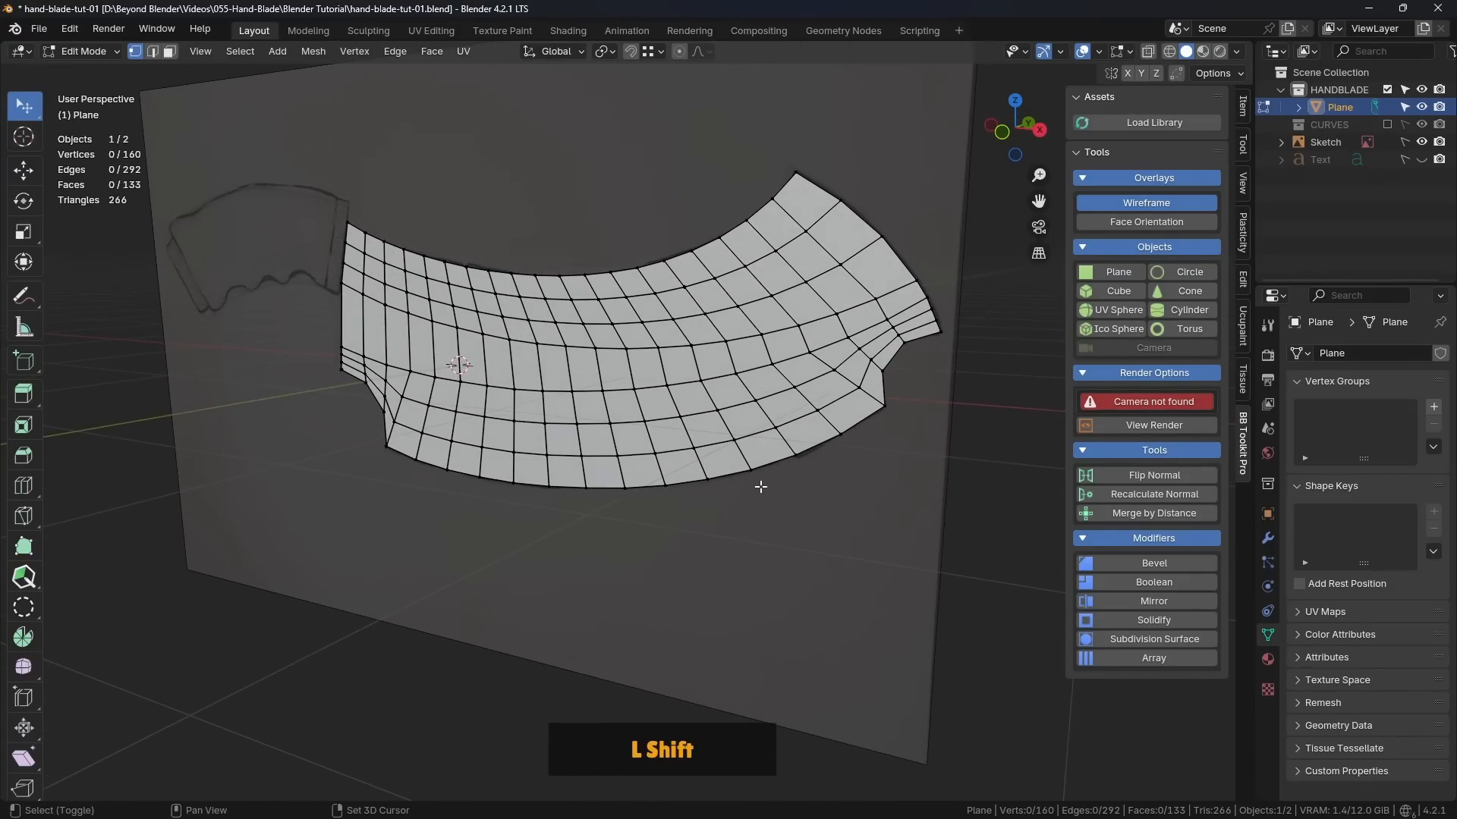
Step: Annotate the blade's thickness profile beside its right end, straight below the spine and curving inwards towards the cutting edge
middle_click_drag(758, 488, 816, 439, "shift")
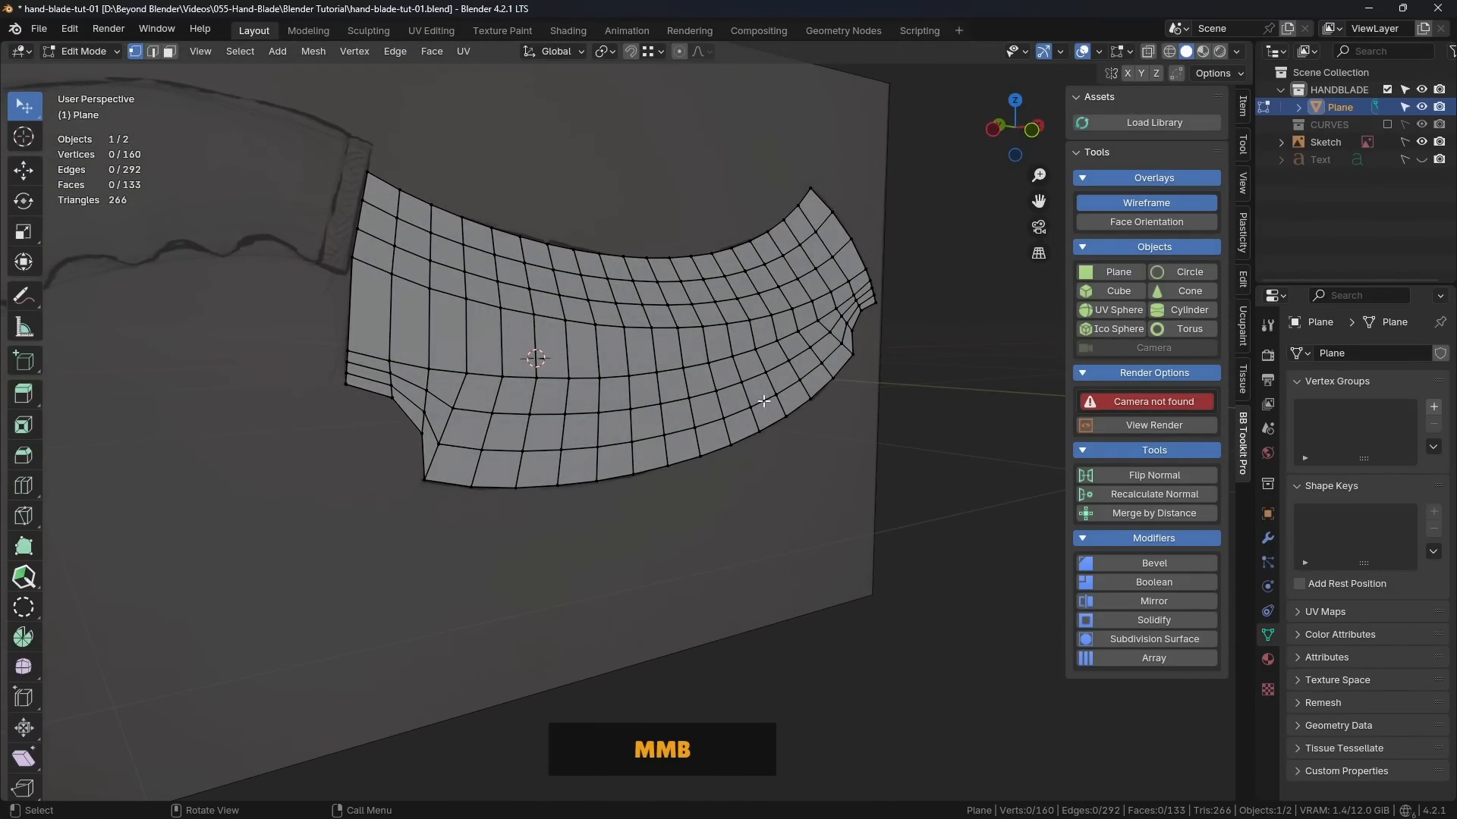
middle_click_drag(776, 360, 704, 351)
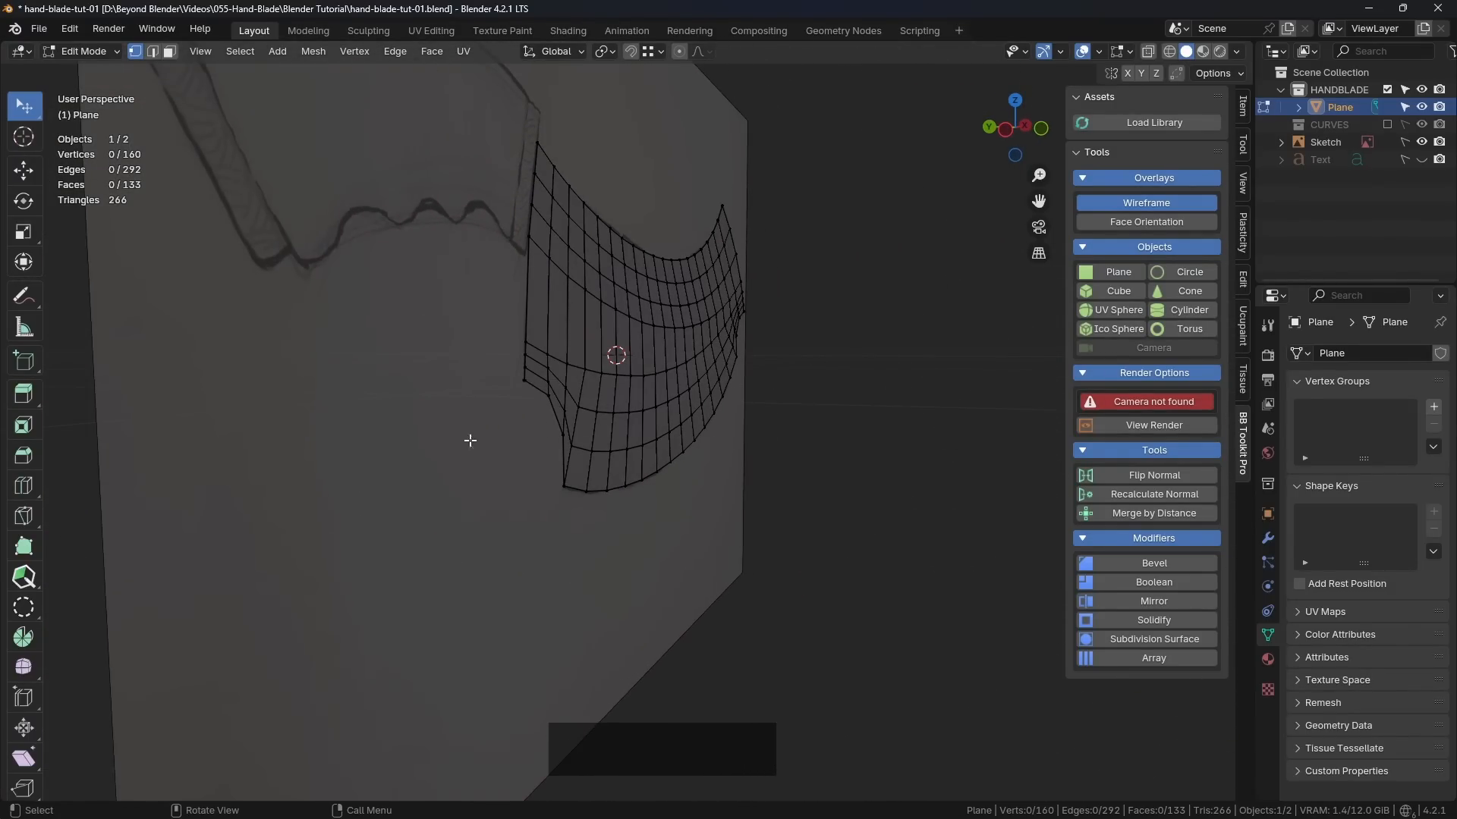
left_click(25, 294)
left_click(715, 201)
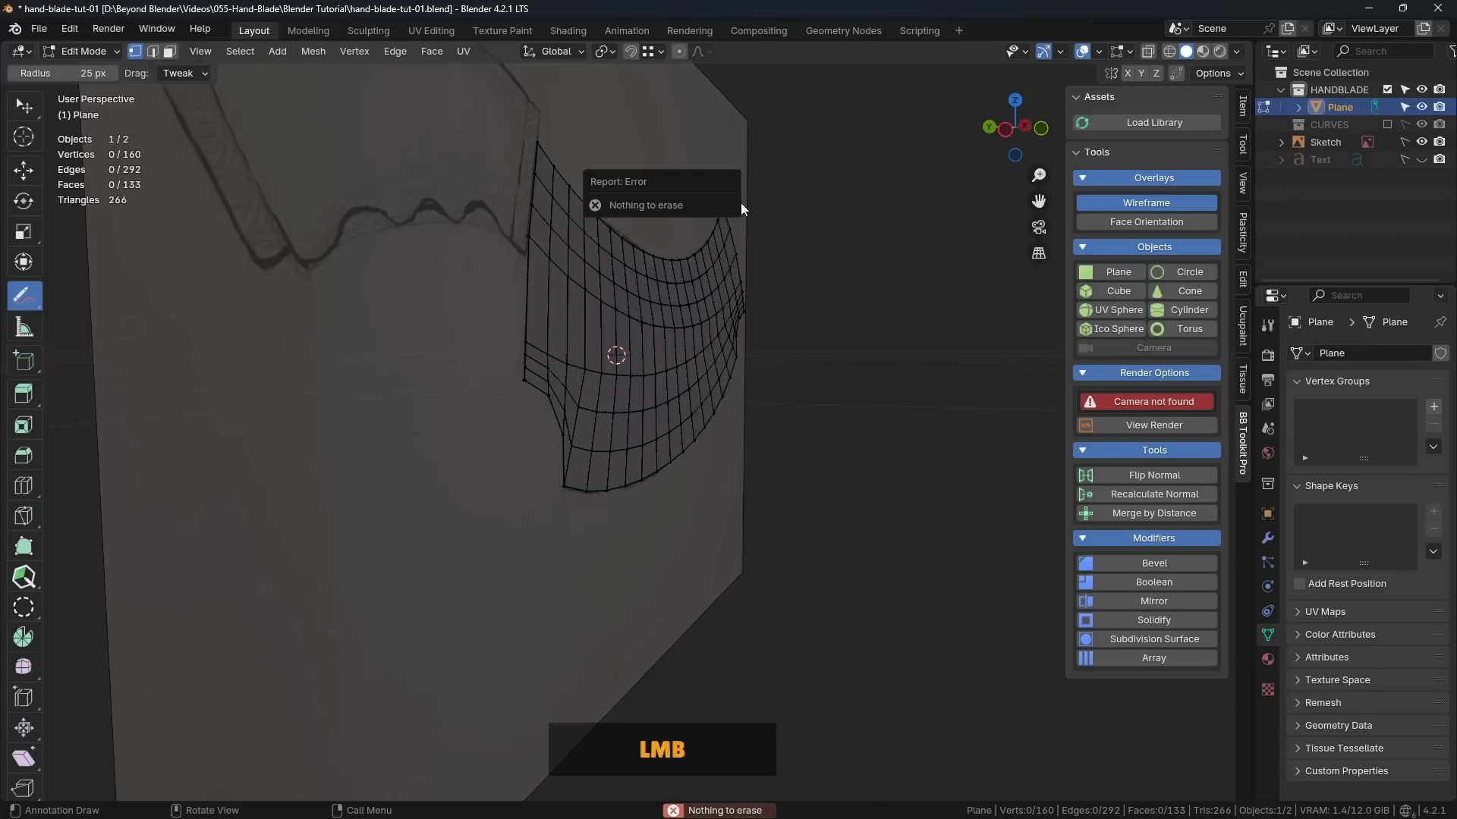
left_click_drag(25, 295, 74, 293)
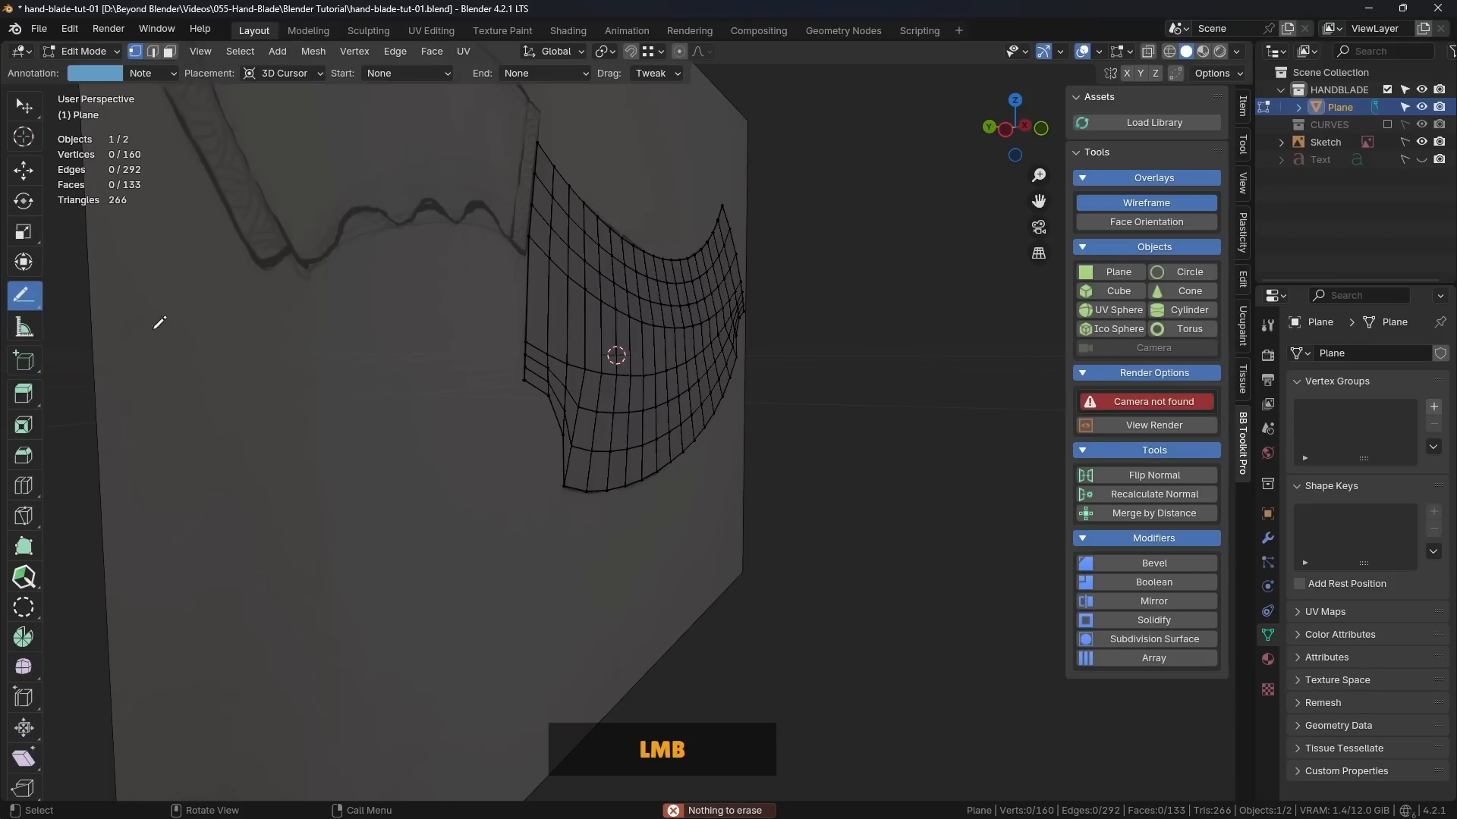
left_click(721, 206)
mouse_move(750, 205)
left_mouse_down()
mouse_move(747, 290)
mouse_move(720, 369)
mouse_move(744, 319)
left_mouse_up()
left_click(23, 294)
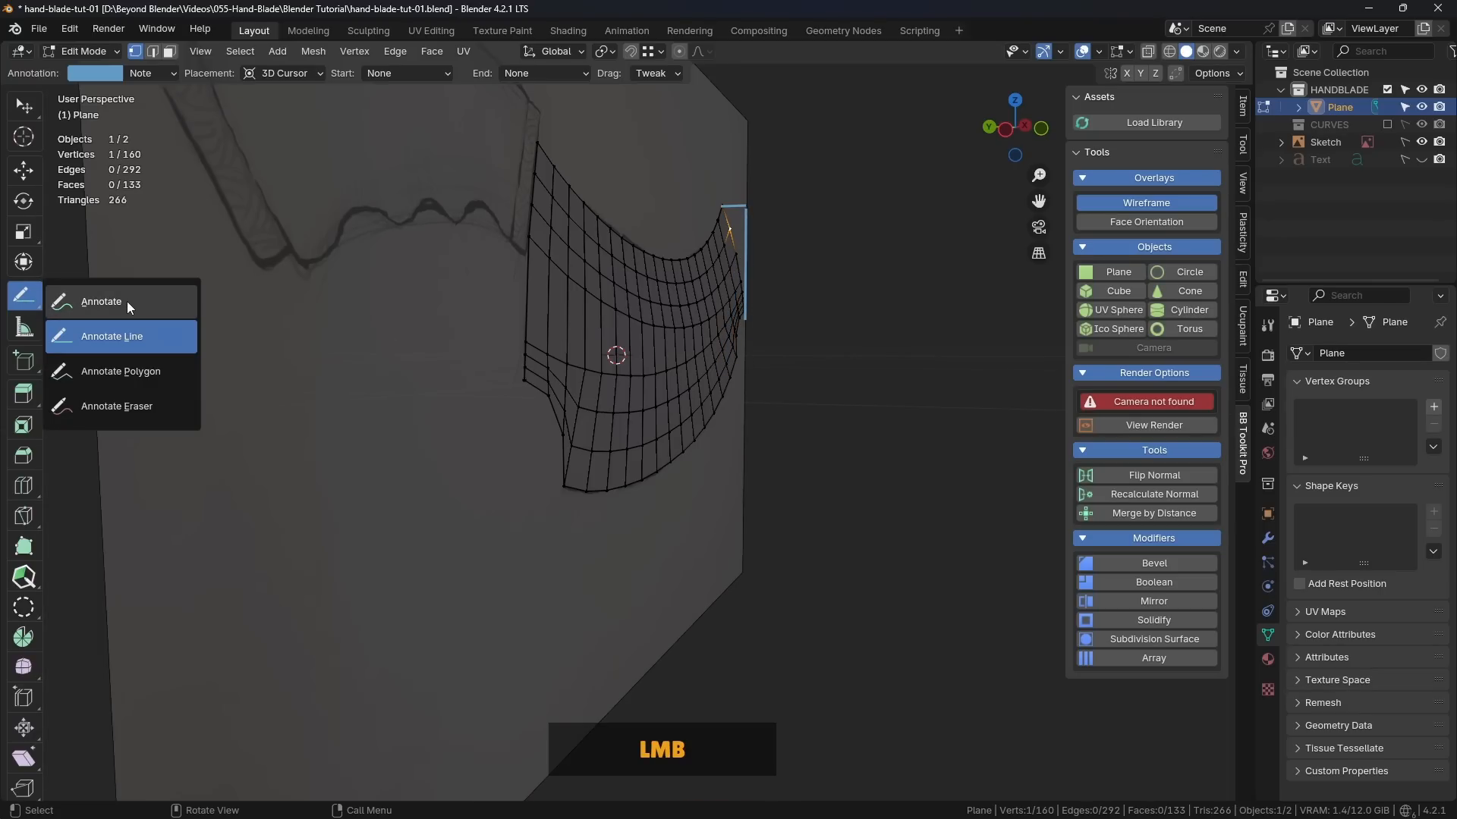
left_click(126, 302)
left_click_drag(747, 317, 734, 334)
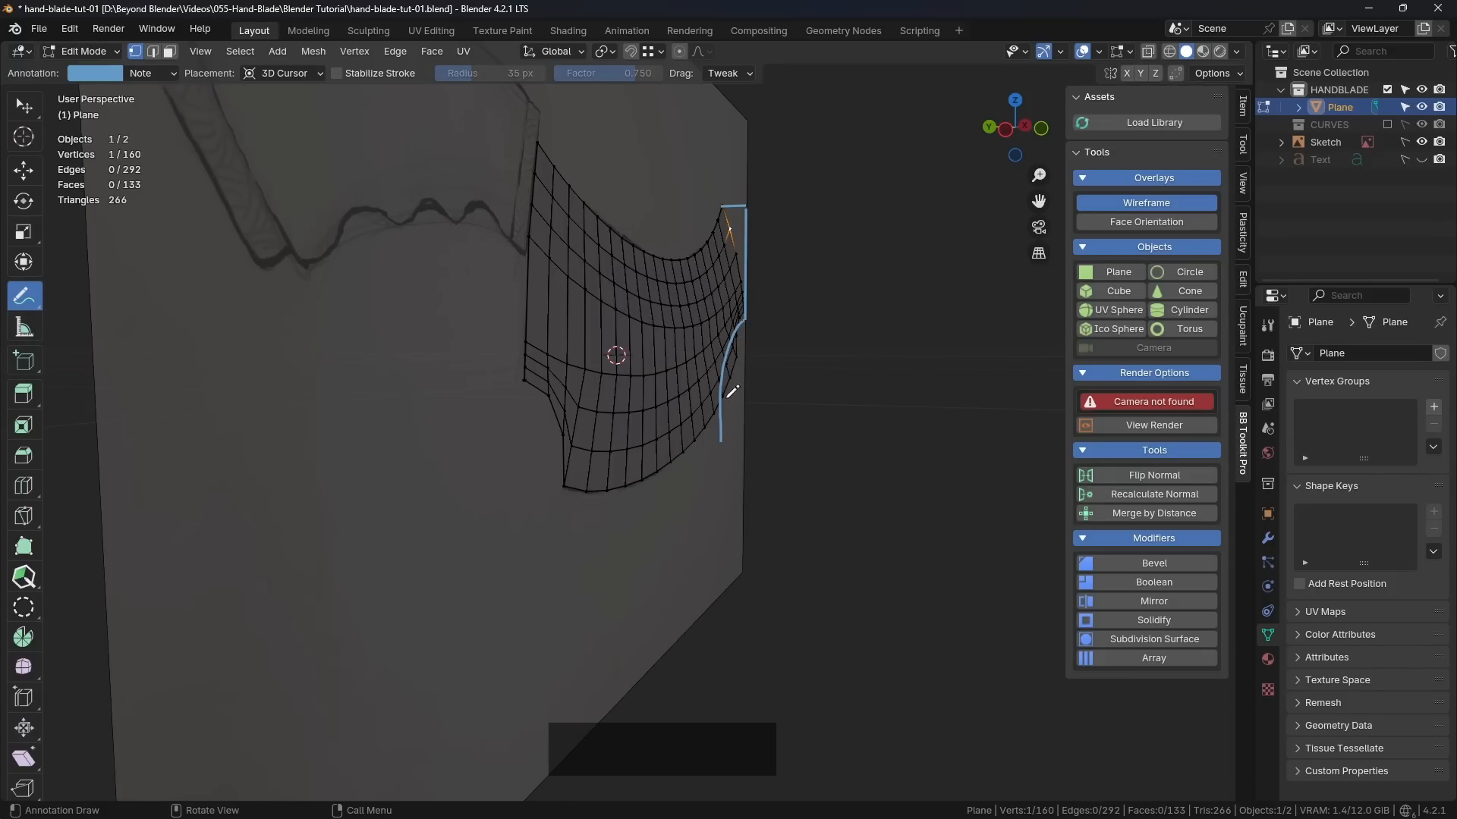
Step: Erase the profile annotation and return to the Select Box tool
left_click(24, 296)
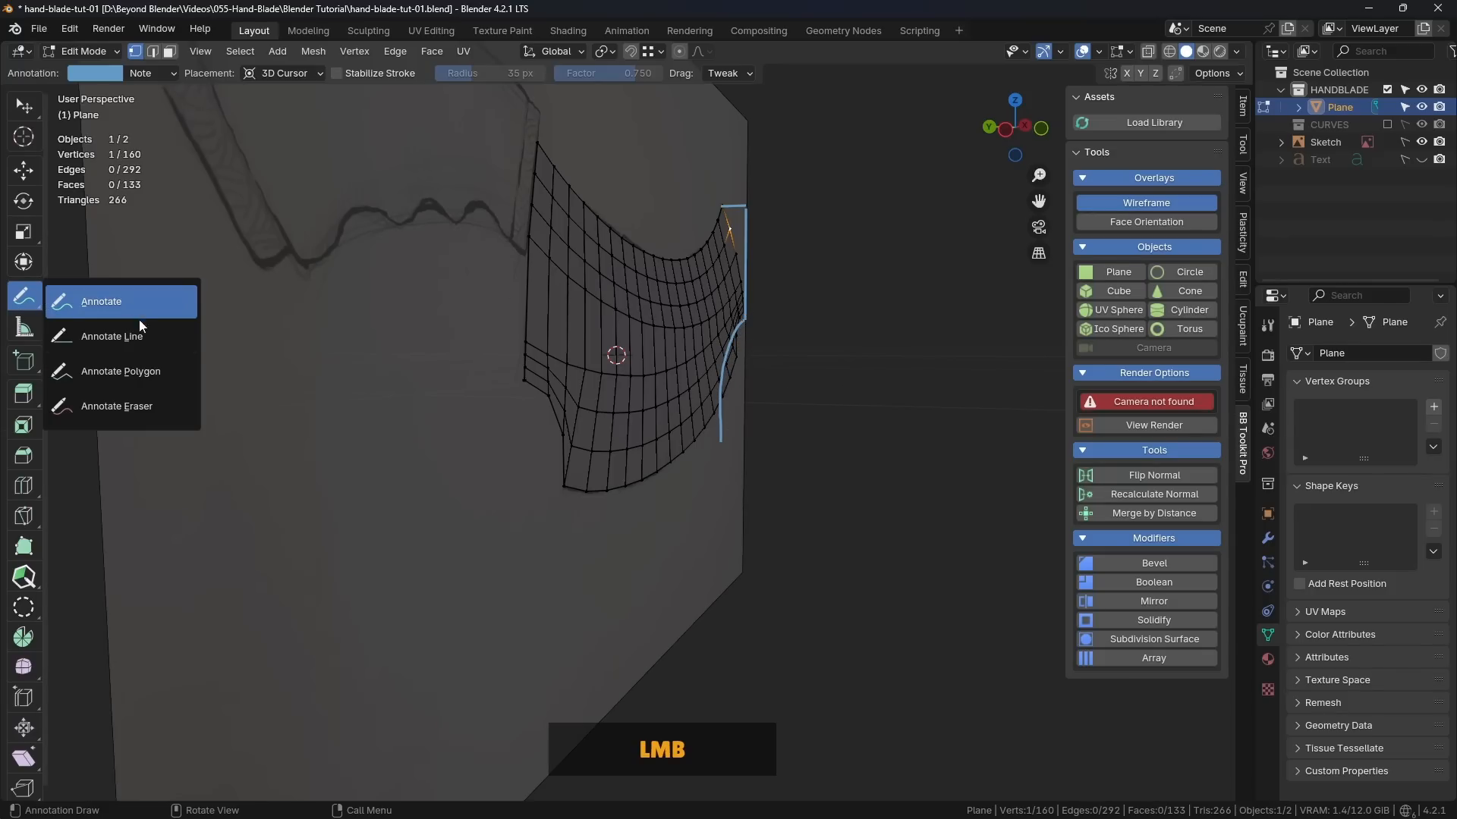
left_click(121, 408)
left_click_drag(738, 211, 731, 413)
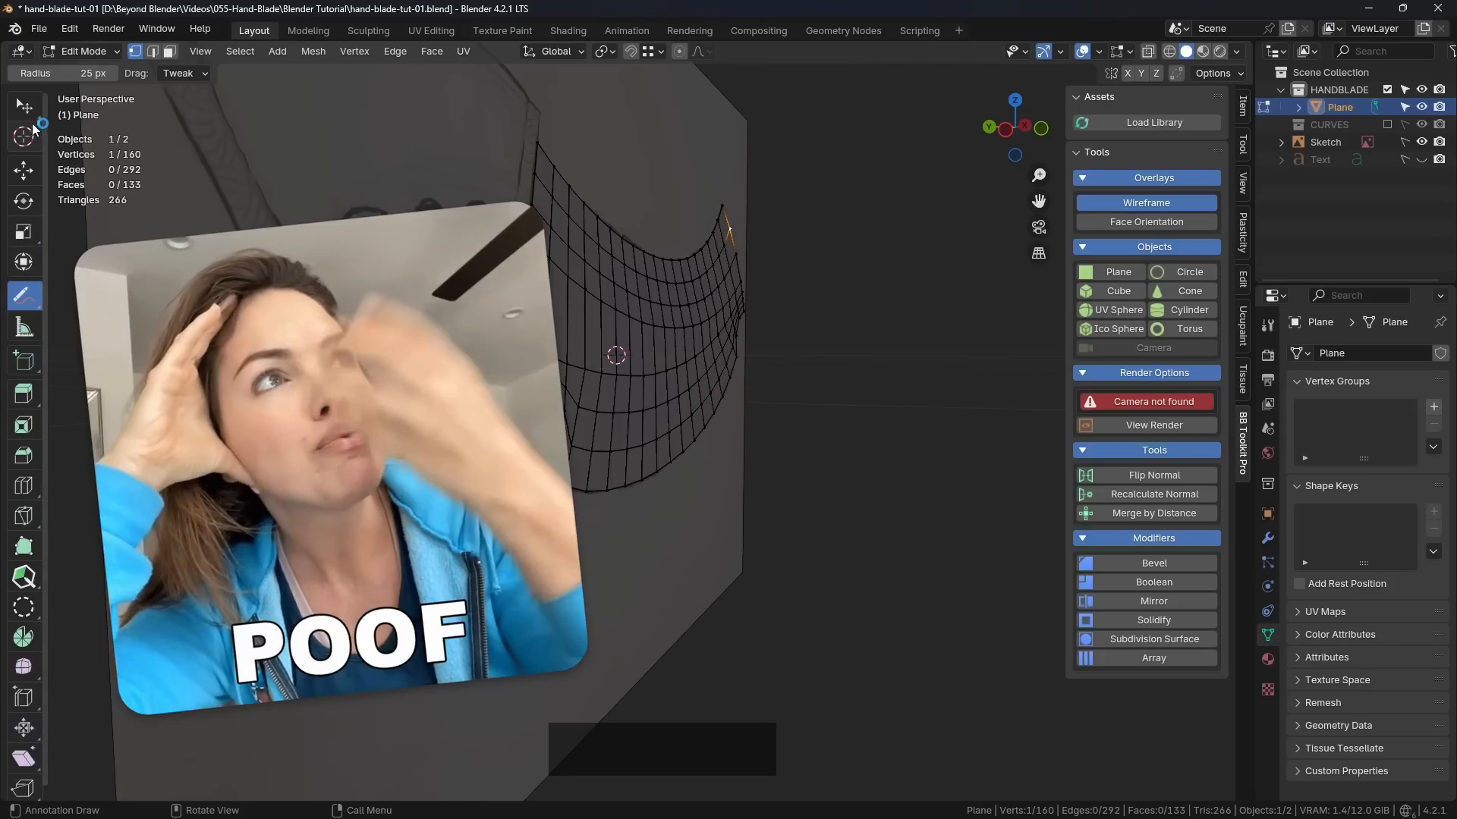
left_click_drag(23, 106, 72, 110)
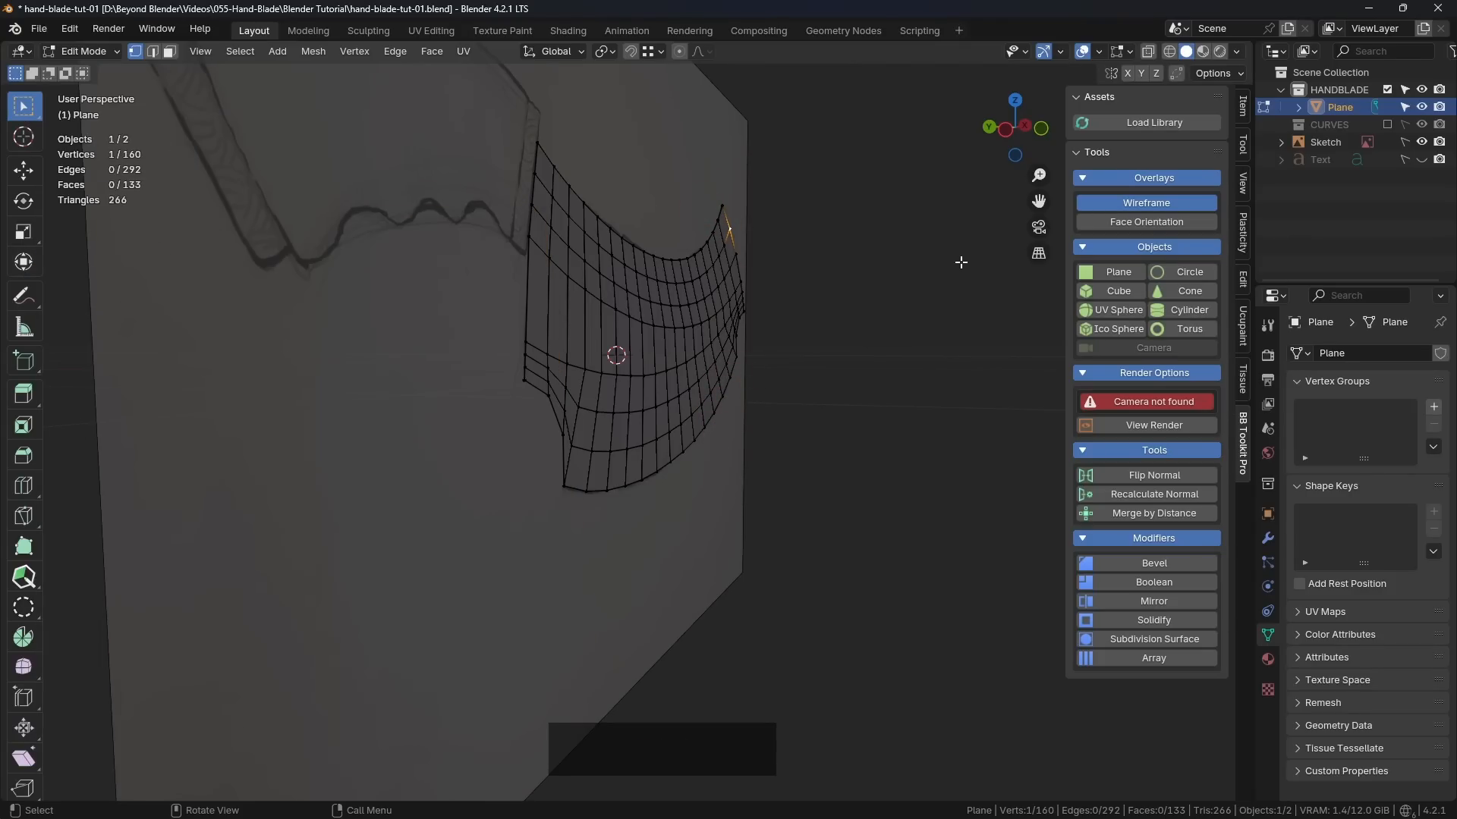
Step: Show the blade from the front in Object Mode with X-Ray on, and open it in Edit Mode
scroll(845, 286, "down", 2)
middle_click_drag(845, 286, 982, 694)
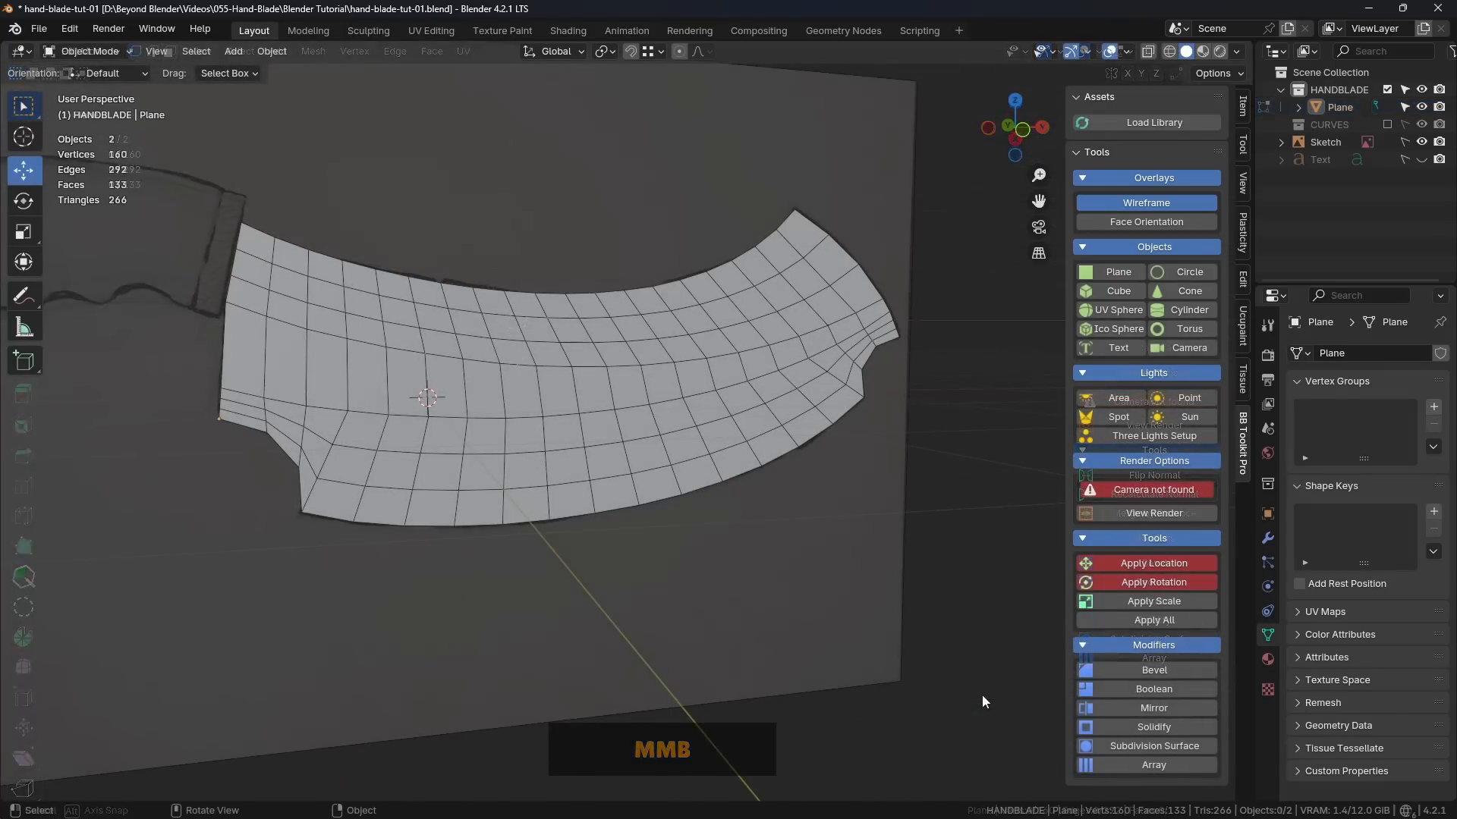
middle_click_drag(758, 400, 722, 380)
scroll(659, 403, "up", 2)
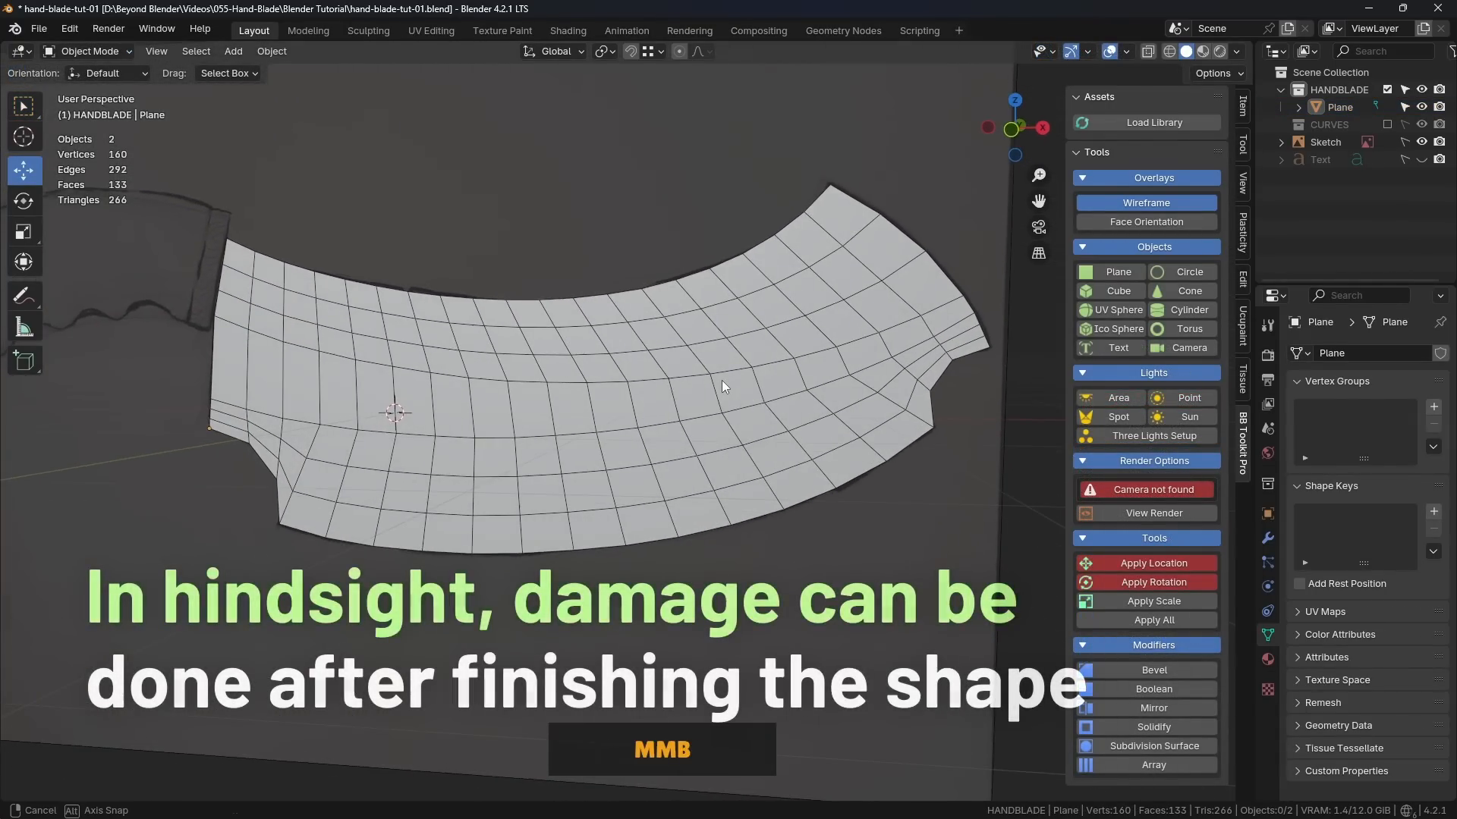
key("KP_1")
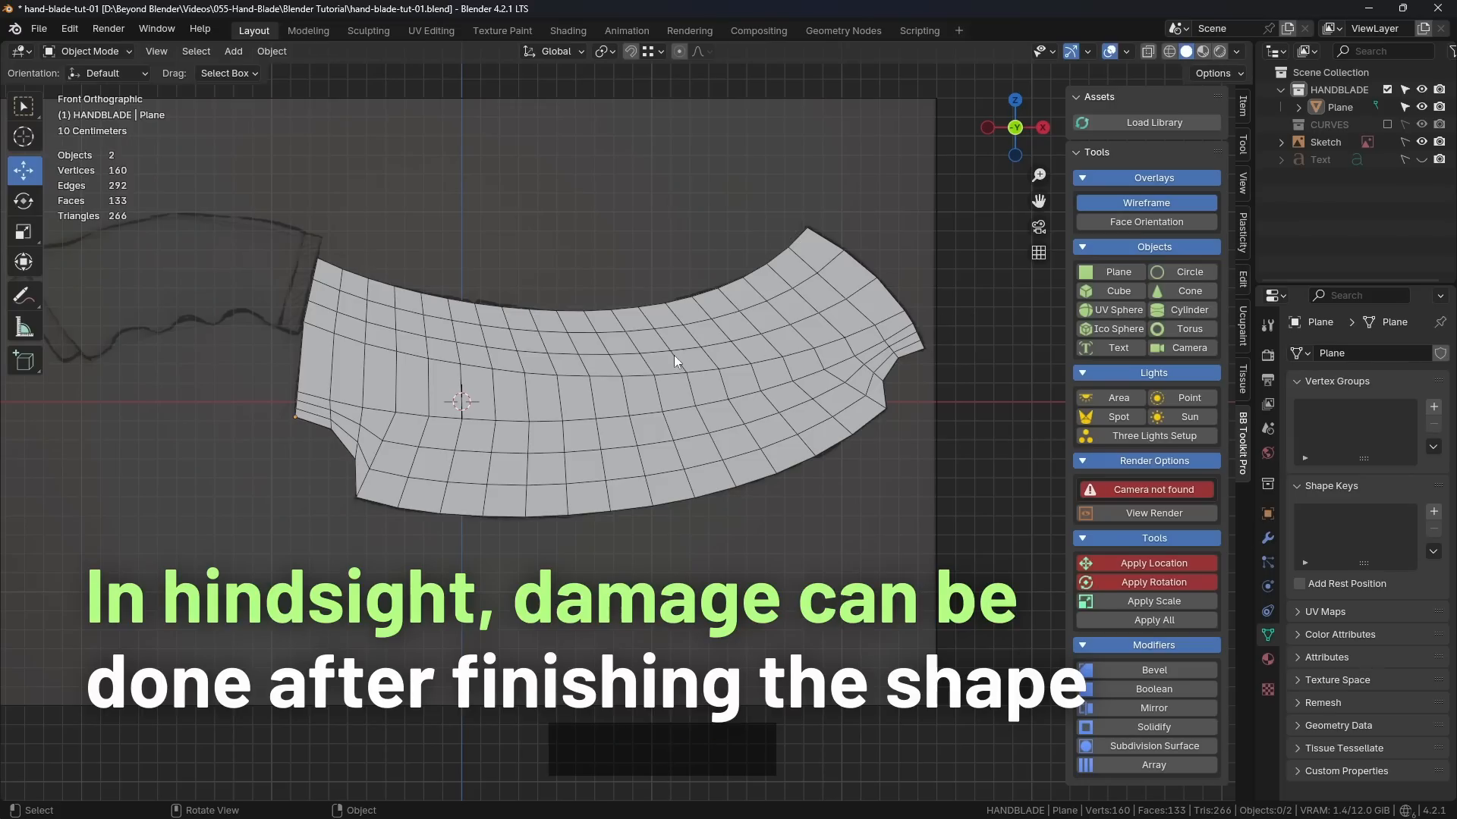
scroll(618, 353, "up", 2)
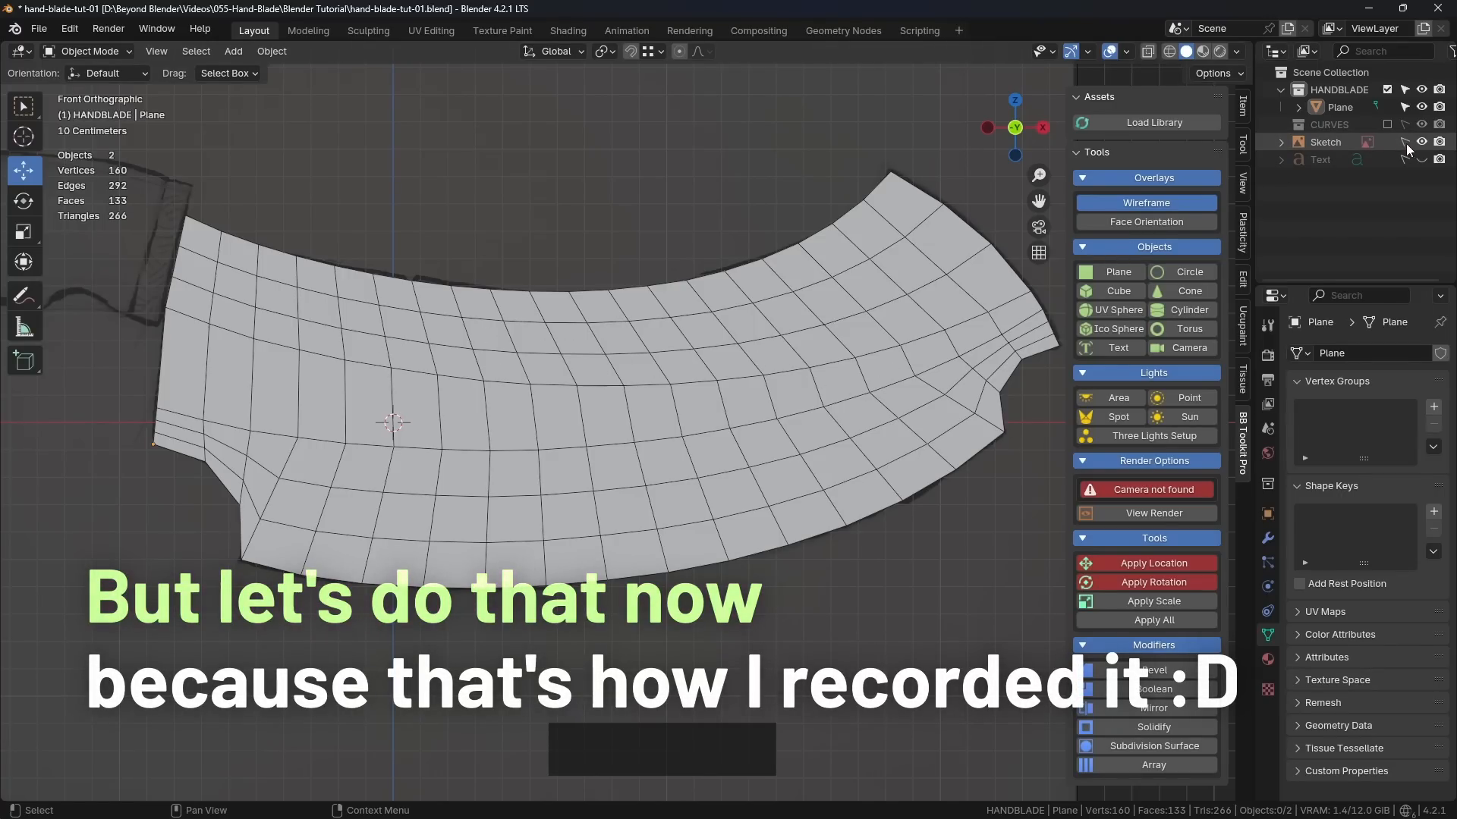
left_click(1148, 50)
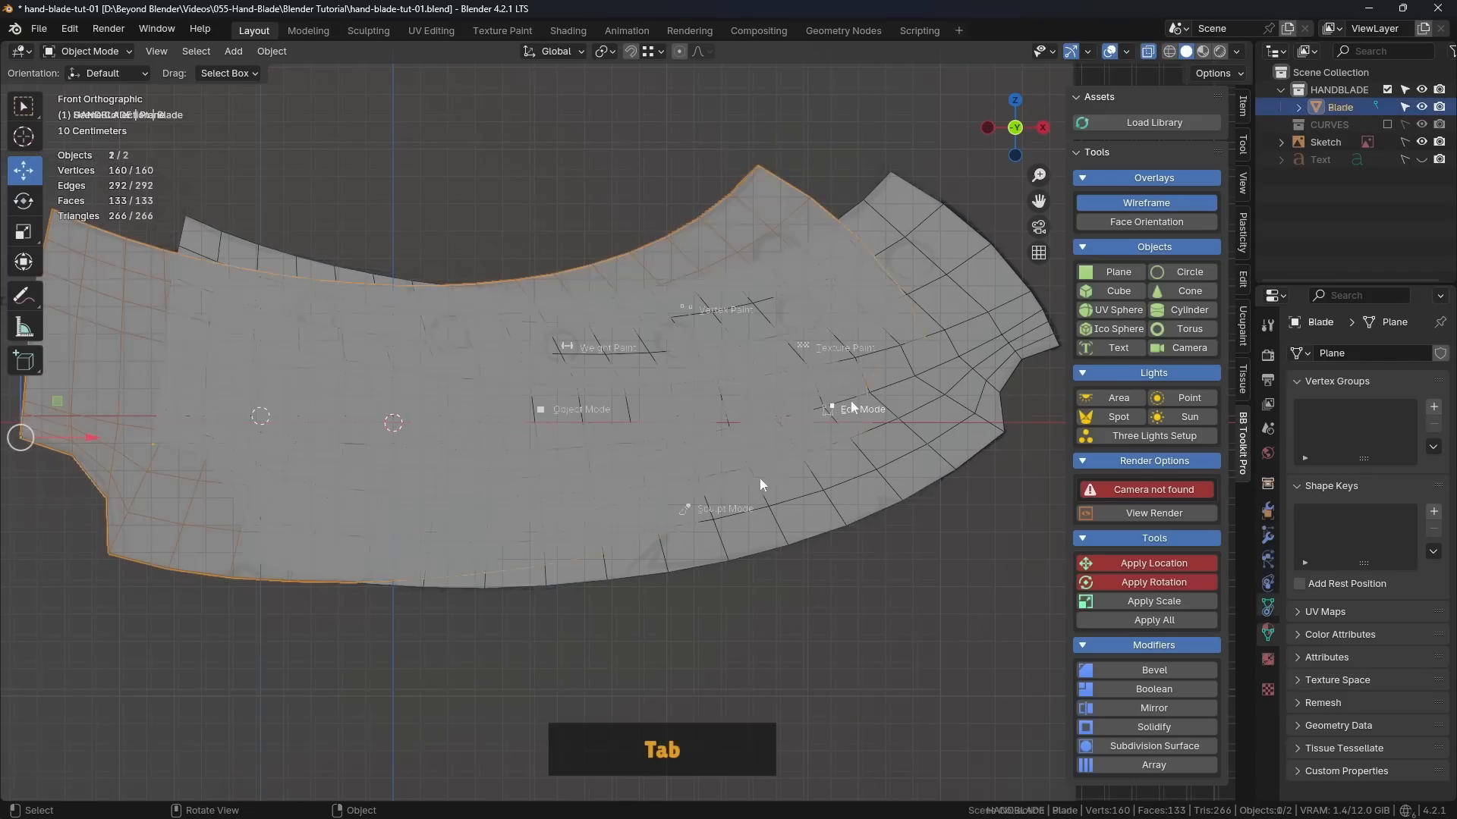
left_click(851, 408)
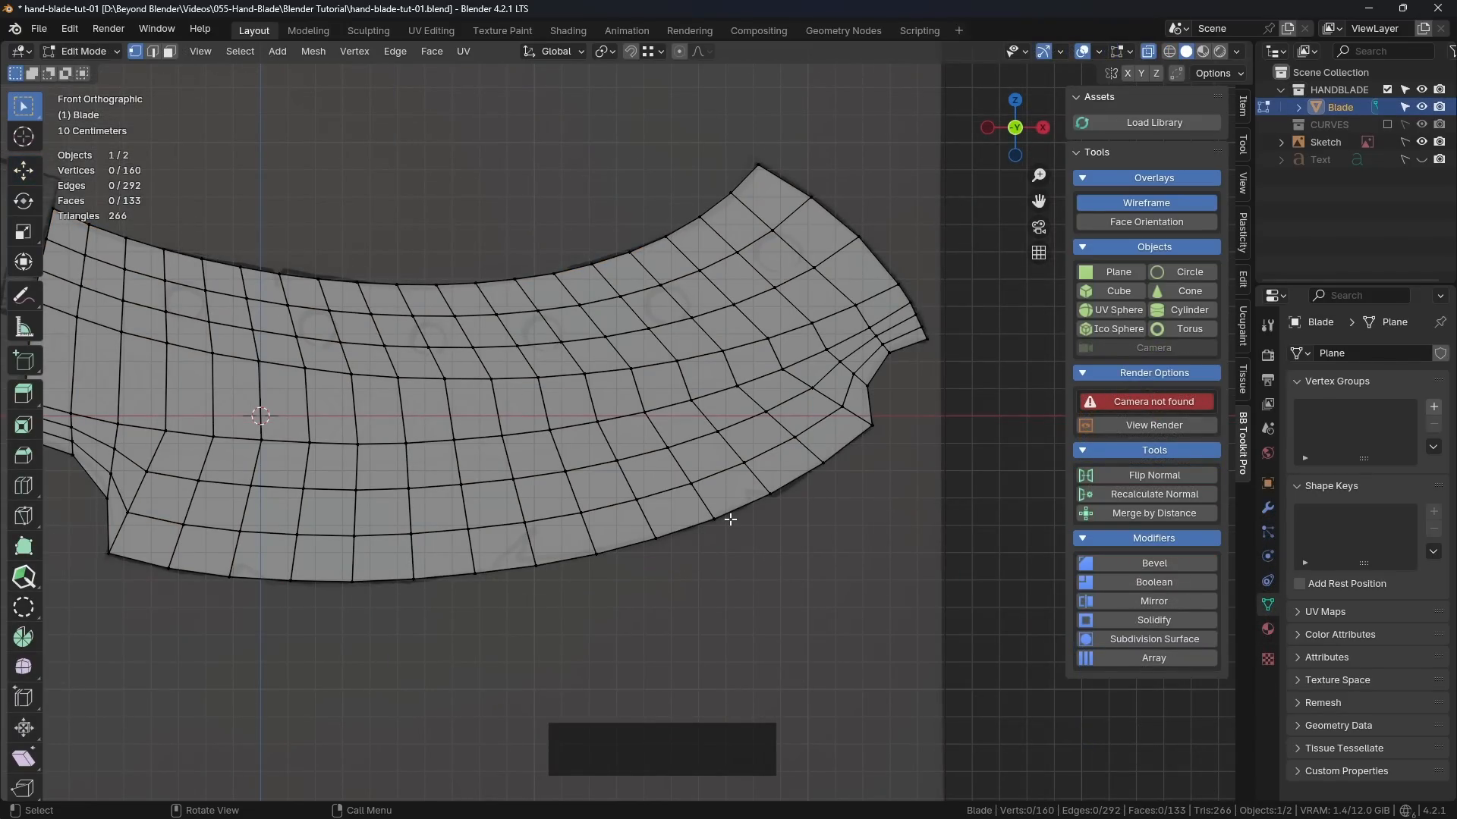
Step: Examine the sketched damage notches along the blade's lower edge against the mesh edges and vertices around them
scroll(729, 520, "up", 5)
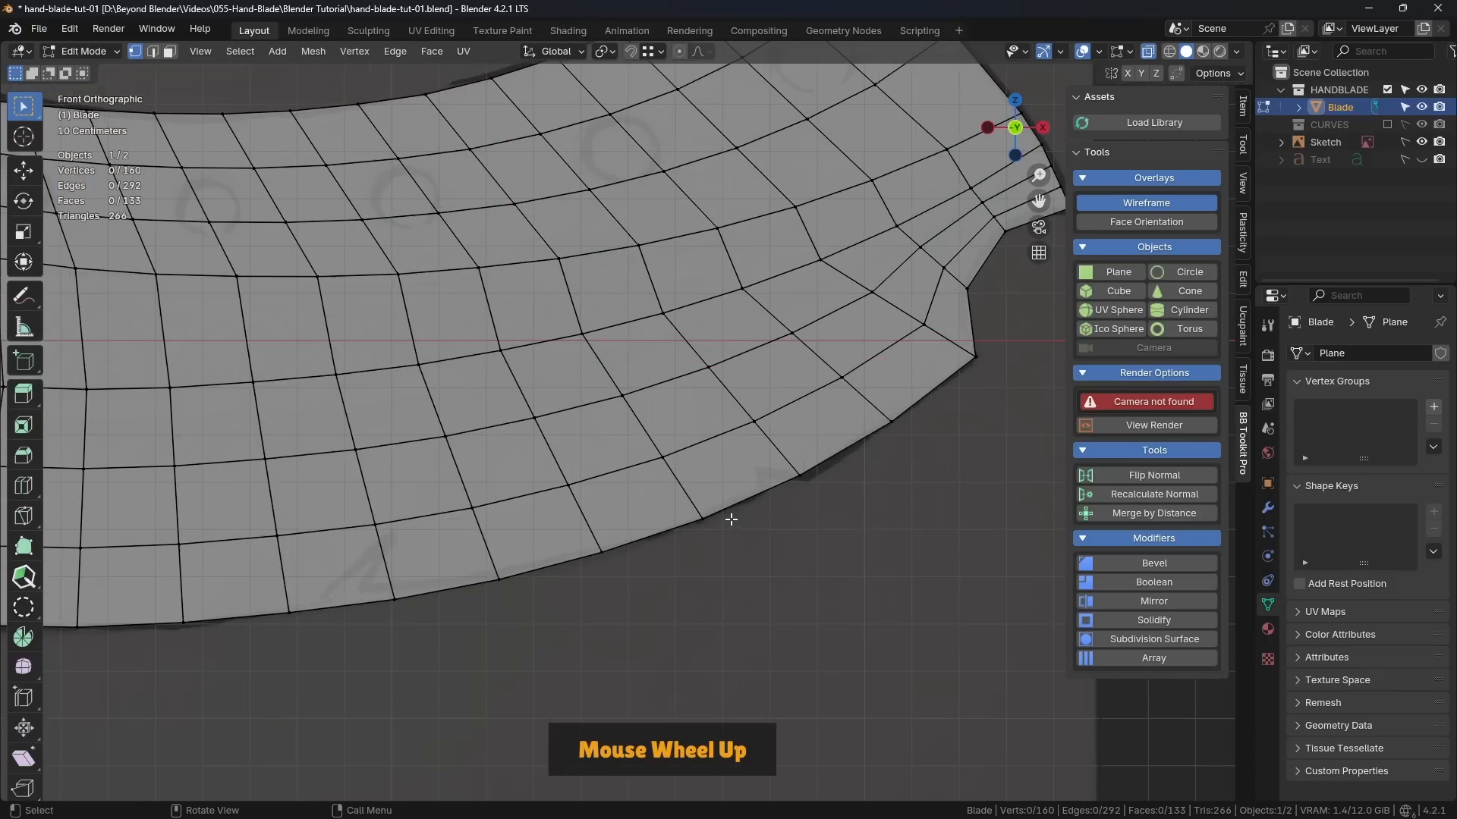
middle_click_drag(872, 470, 594, 571, "shift")
scroll(793, 513, "down", 2)
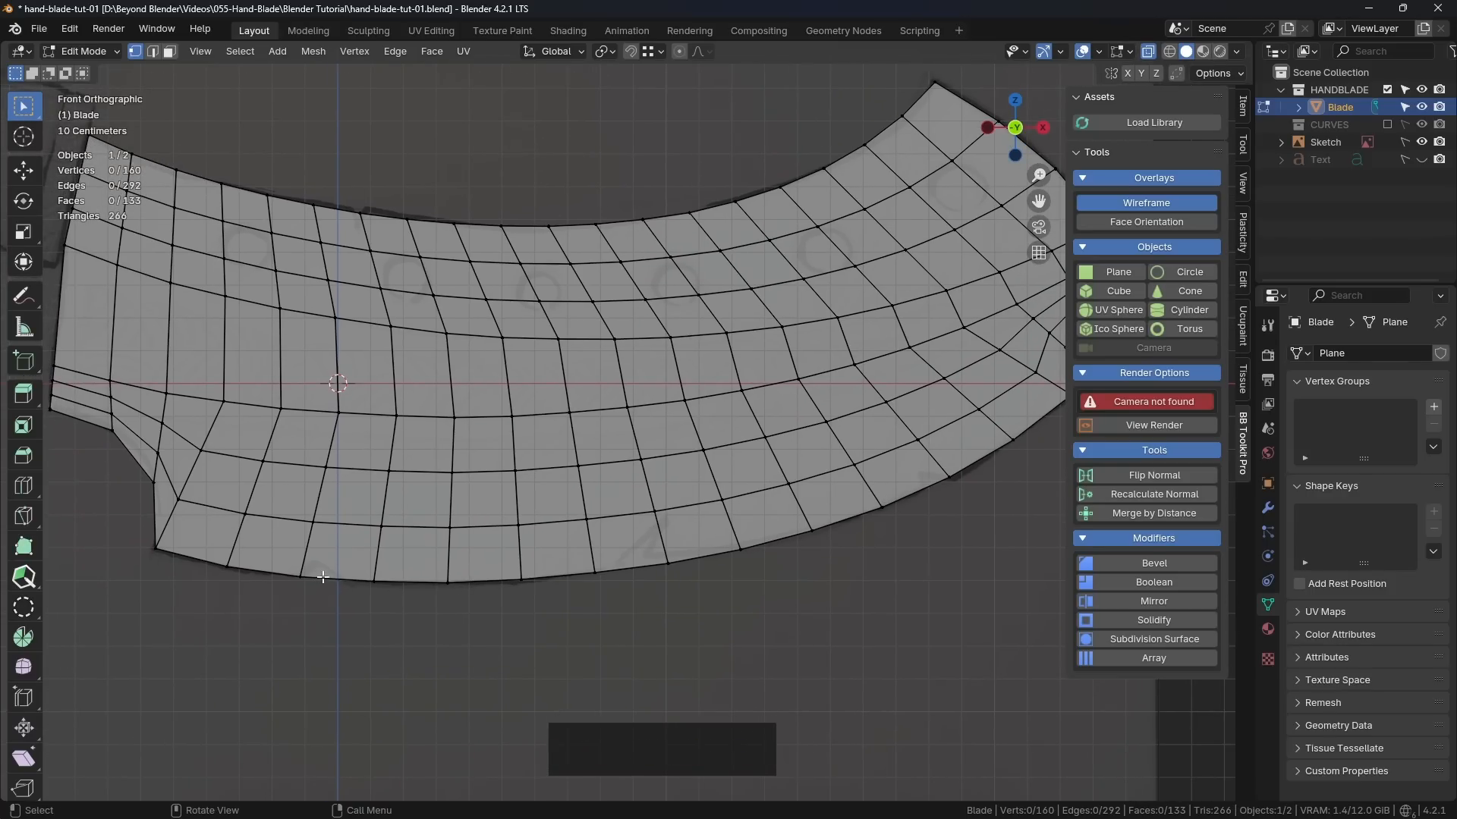
middle_click_drag(910, 511, 744, 547, "shift")
scroll(801, 524, "up", 3)
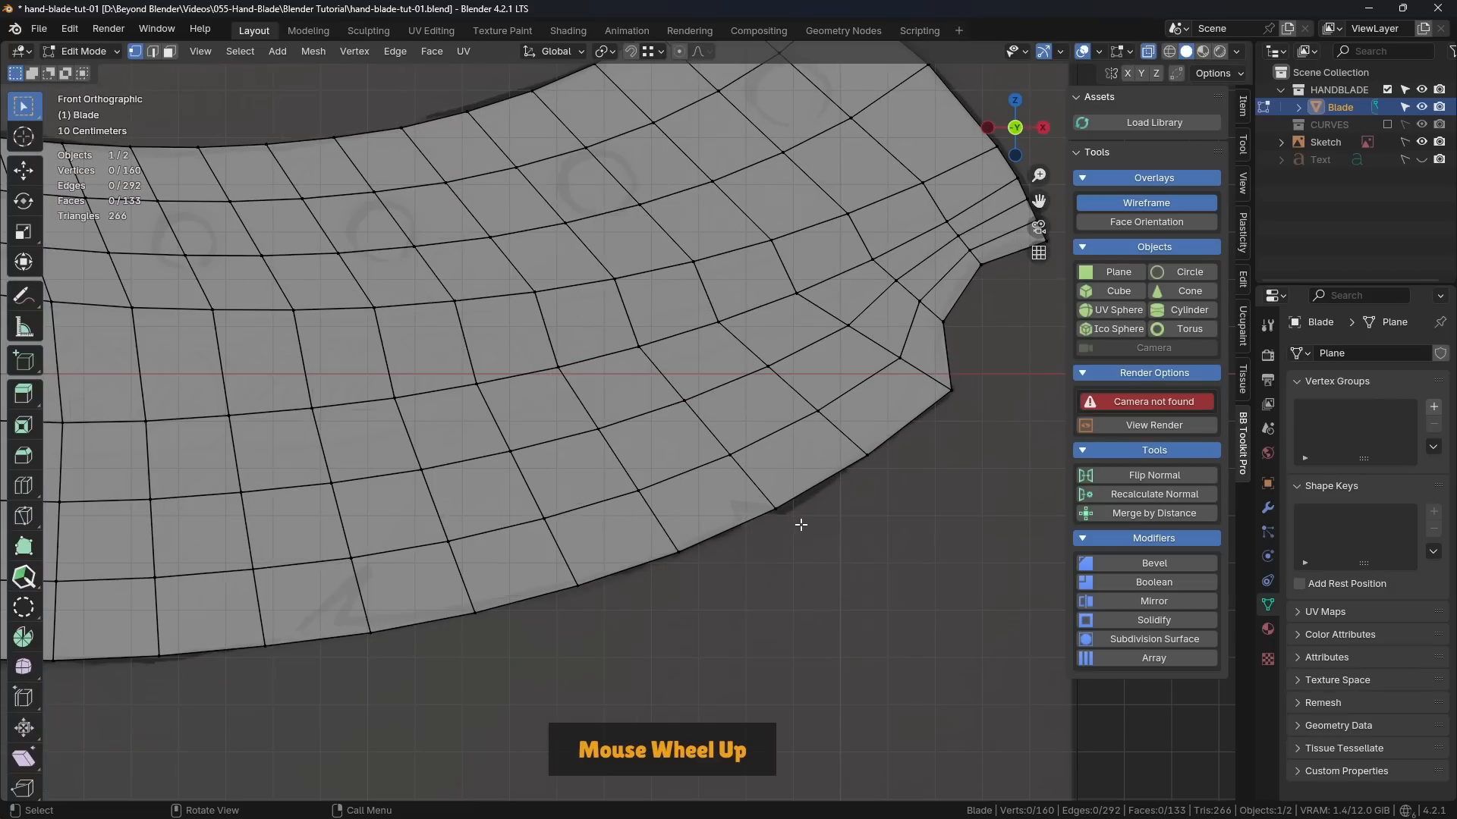
scroll(783, 528, "up", 1)
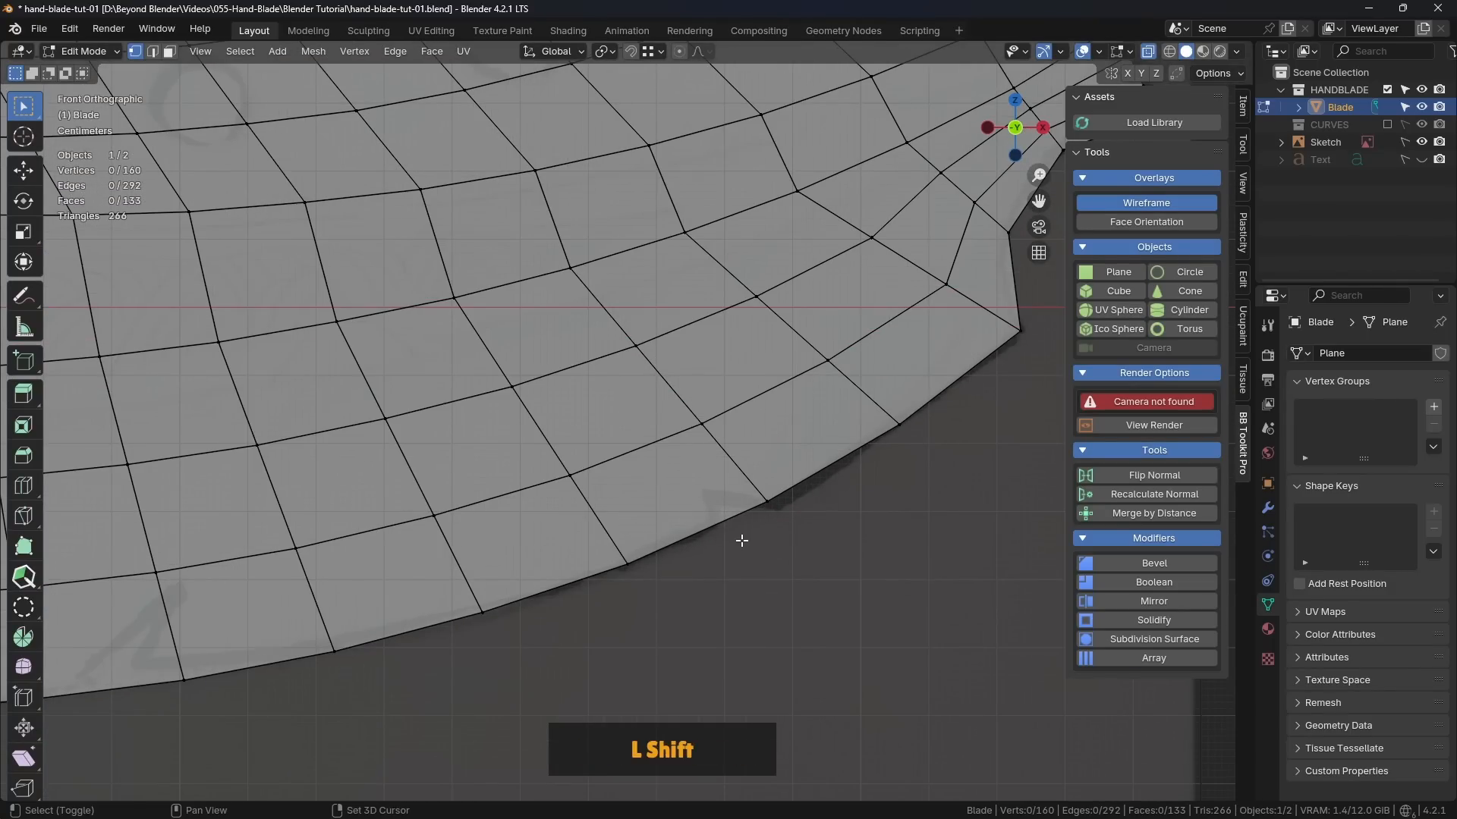
middle_click_drag(741, 537, 868, 498, "shift")
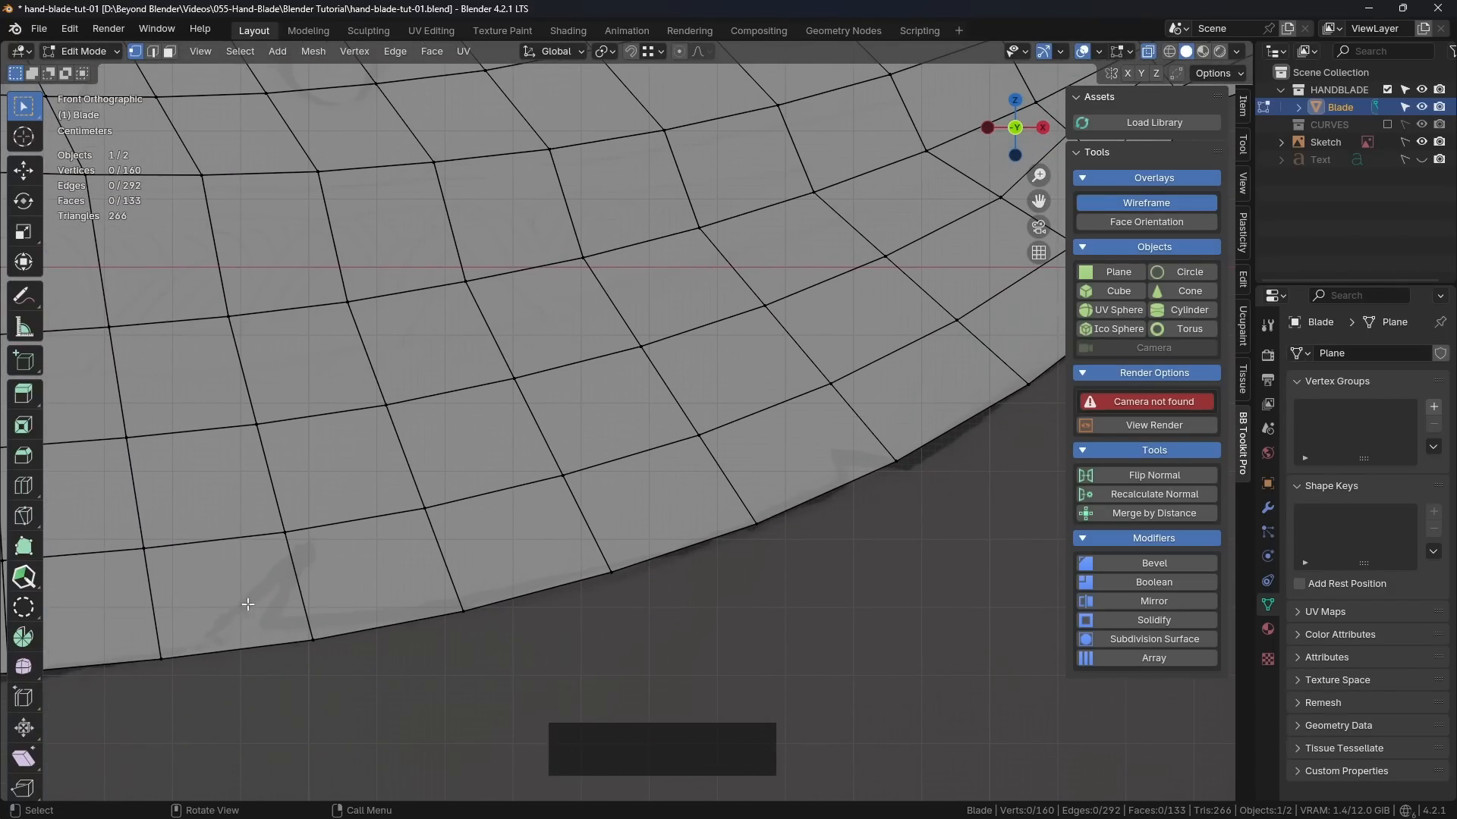
left_click(292, 546)
left_click(300, 544, "shift")
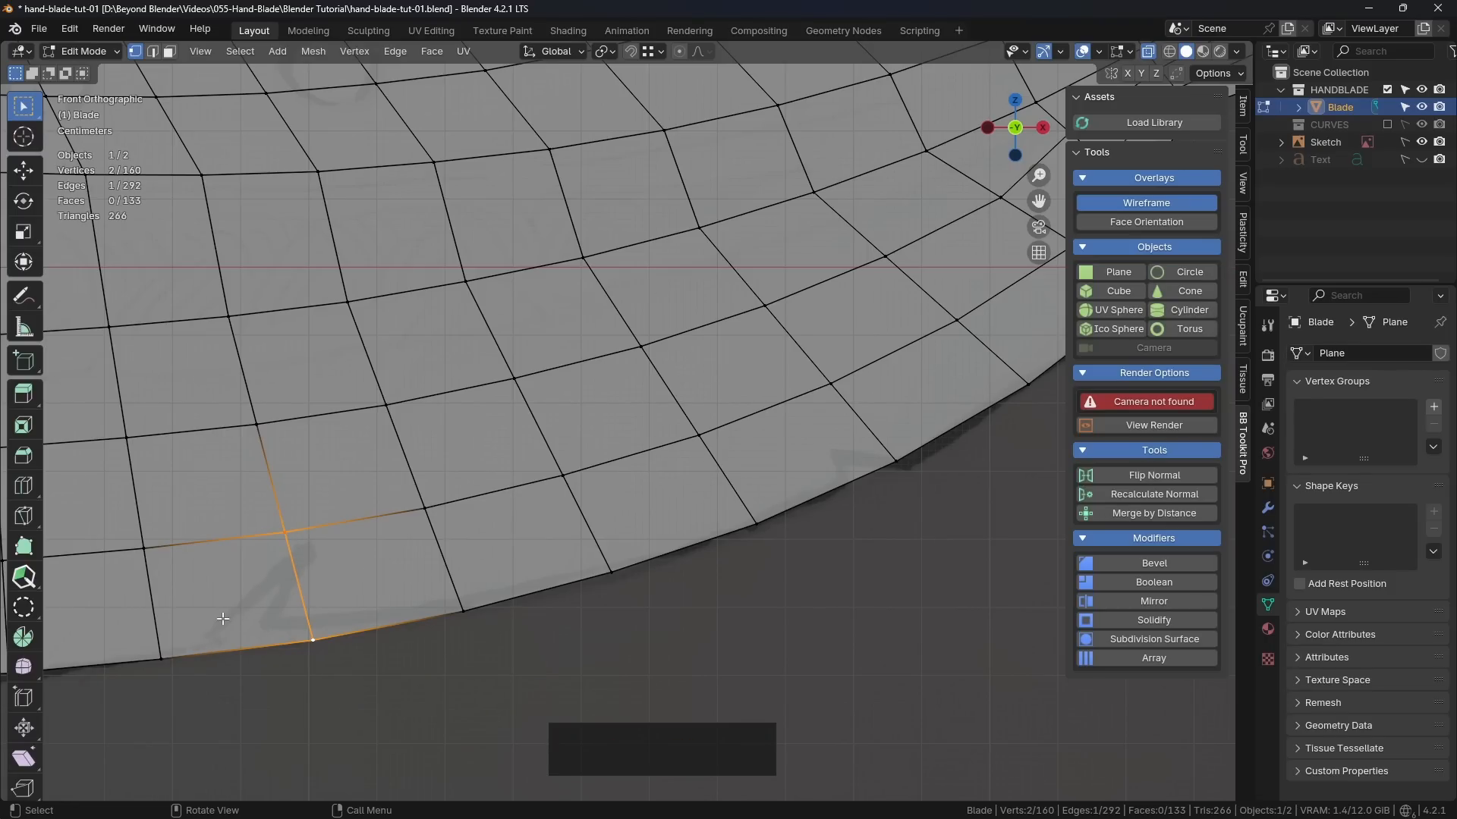
left_click(538, 612)
middle_click_drag(770, 594, 682, 660, "shift")
scroll(852, 565, "down", 1)
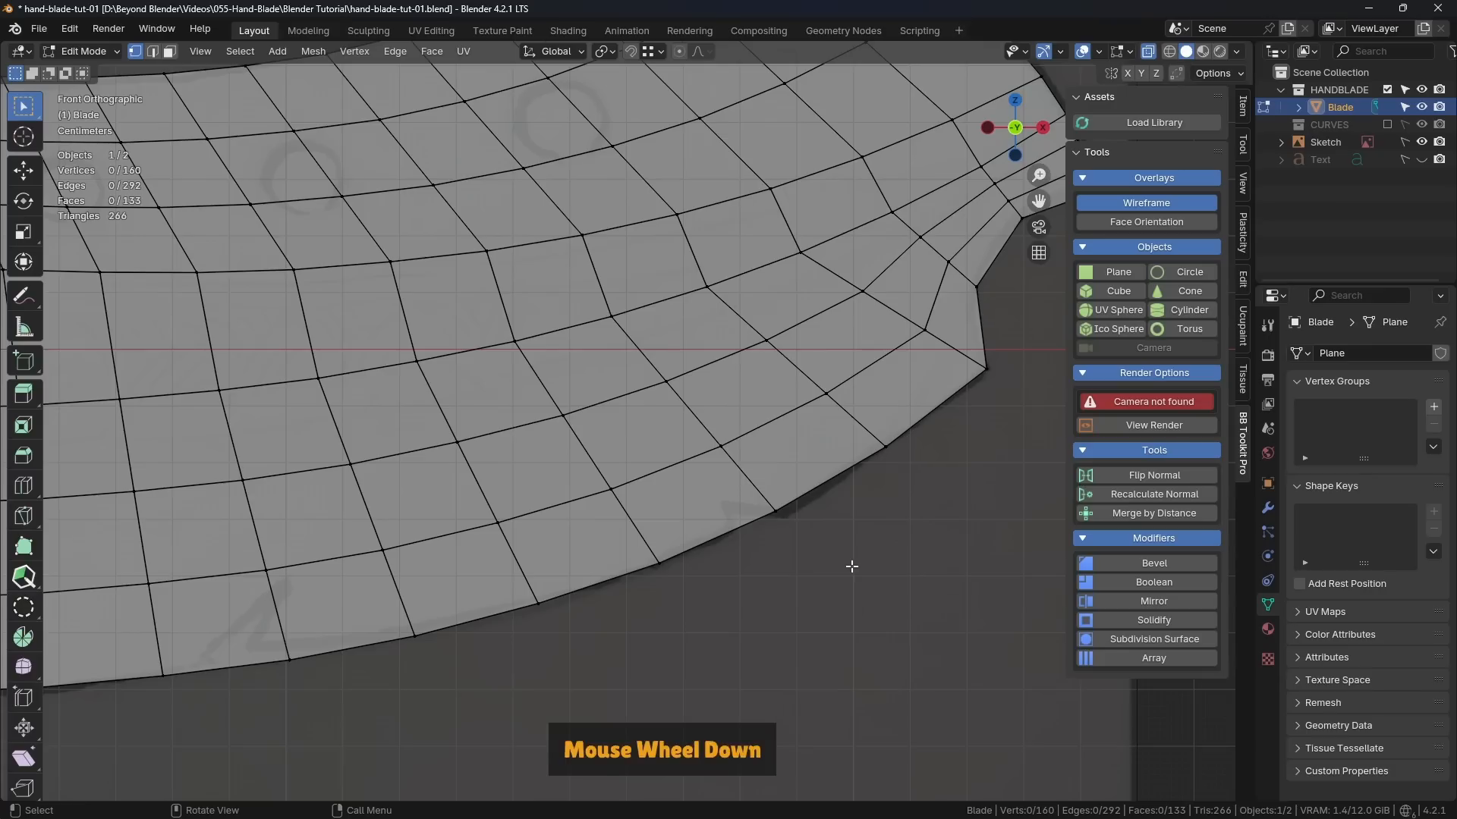
middle_click_drag(872, 544, 677, 535, "shift")
scroll(676, 539, "up", 1)
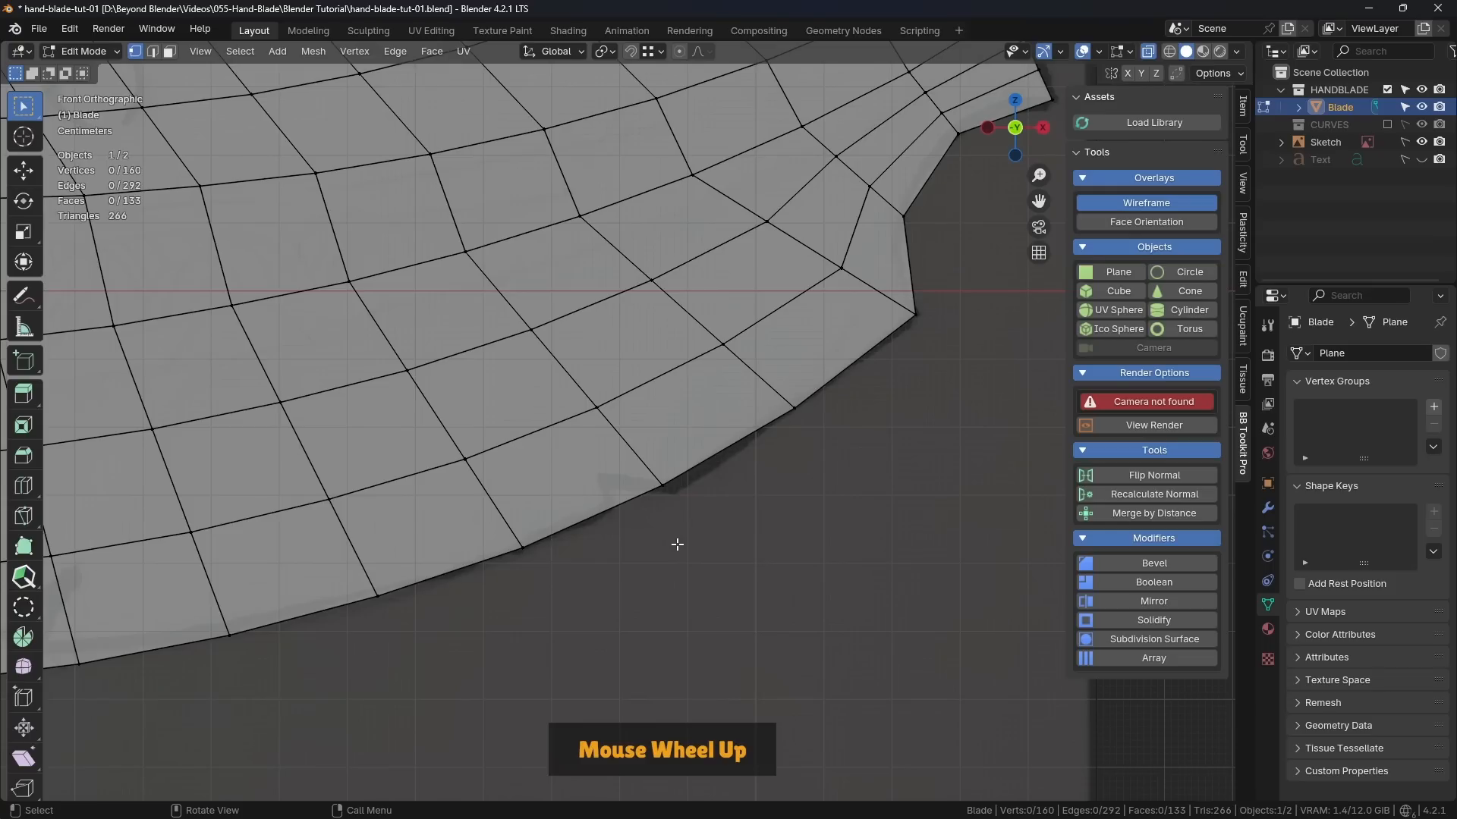
scroll(639, 499, "down", 1)
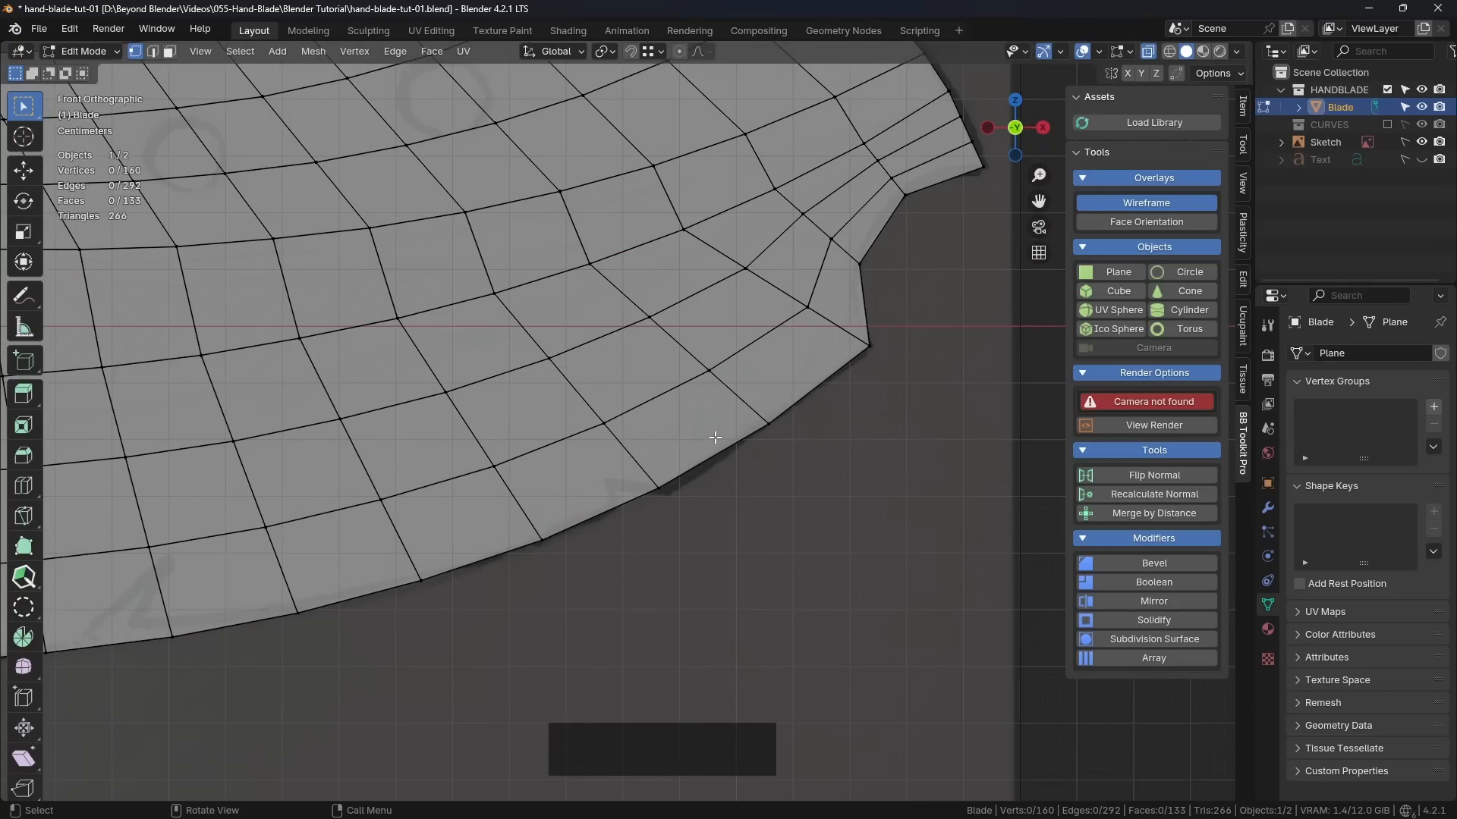
scroll(699, 462, "down", 3)
scroll(699, 462, "up", 2)
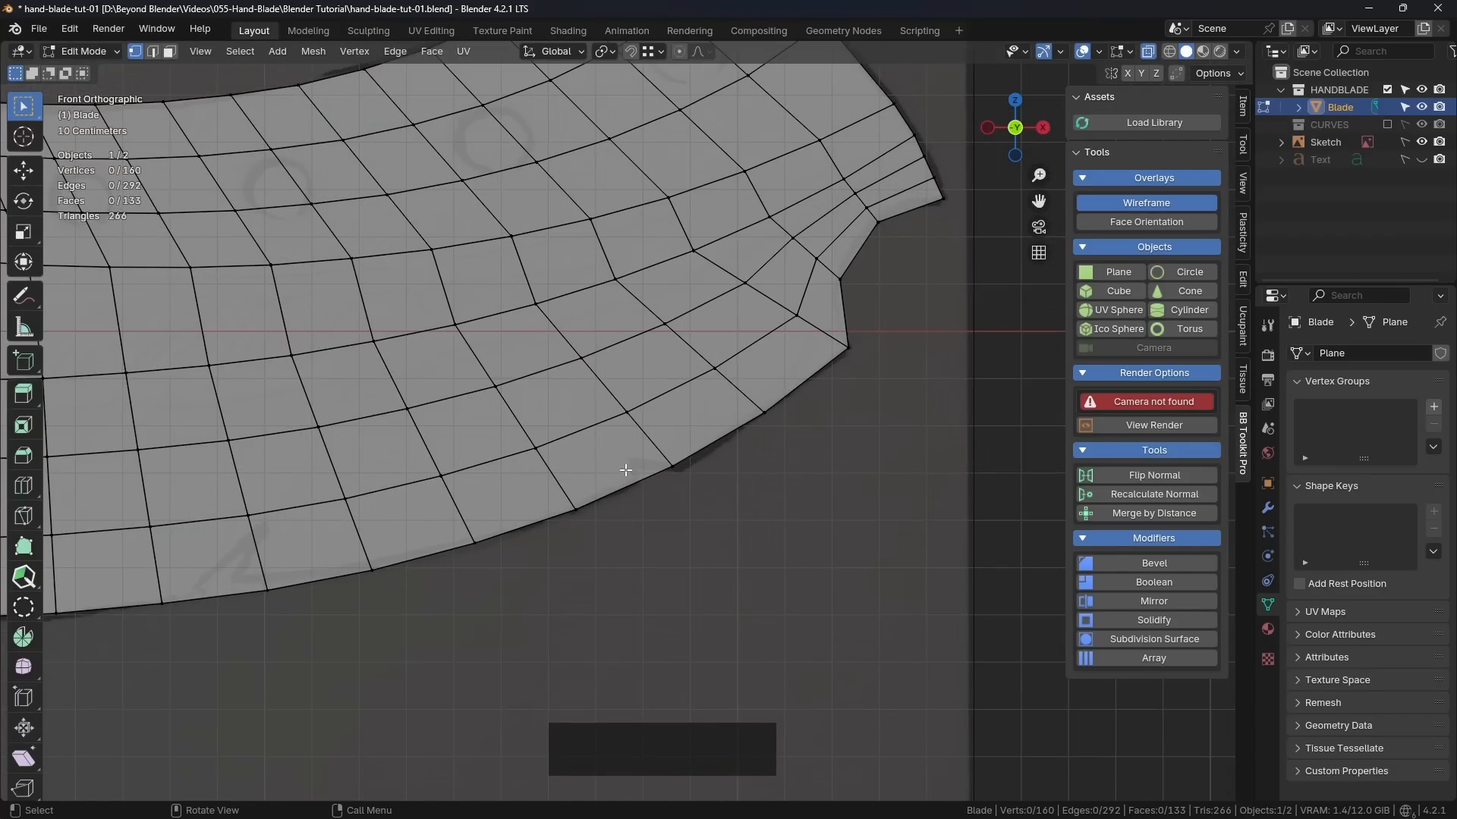
Step: Knife-cut a four-point notch outline into the blade's lower edge, just left of the rightmost sketched damage mark
scroll(625, 471, "down", 1)
scroll(619, 473, "up", 3)
middle_click_drag(619, 476, 692, 468, "shift")
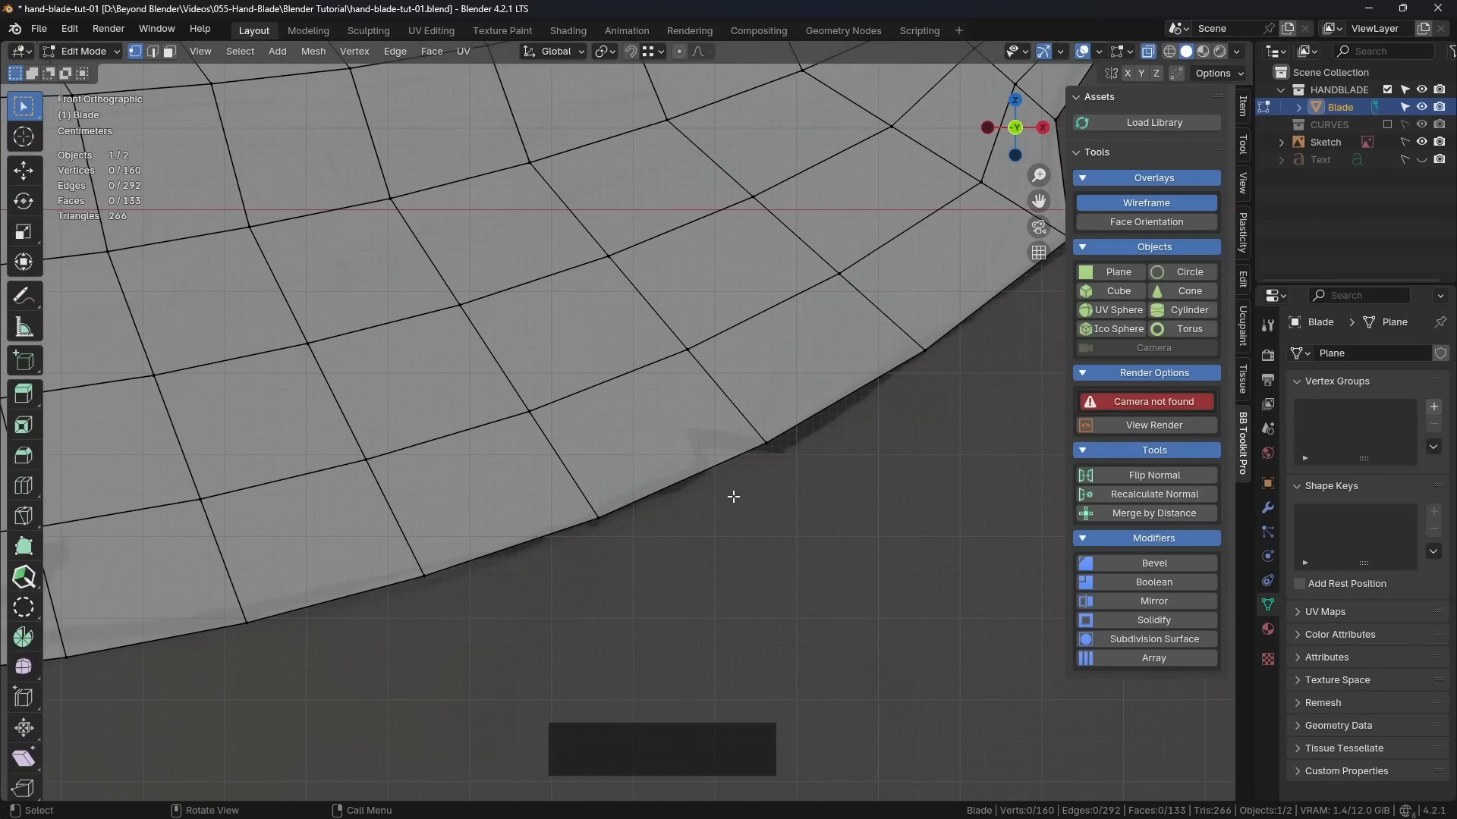
key("k")
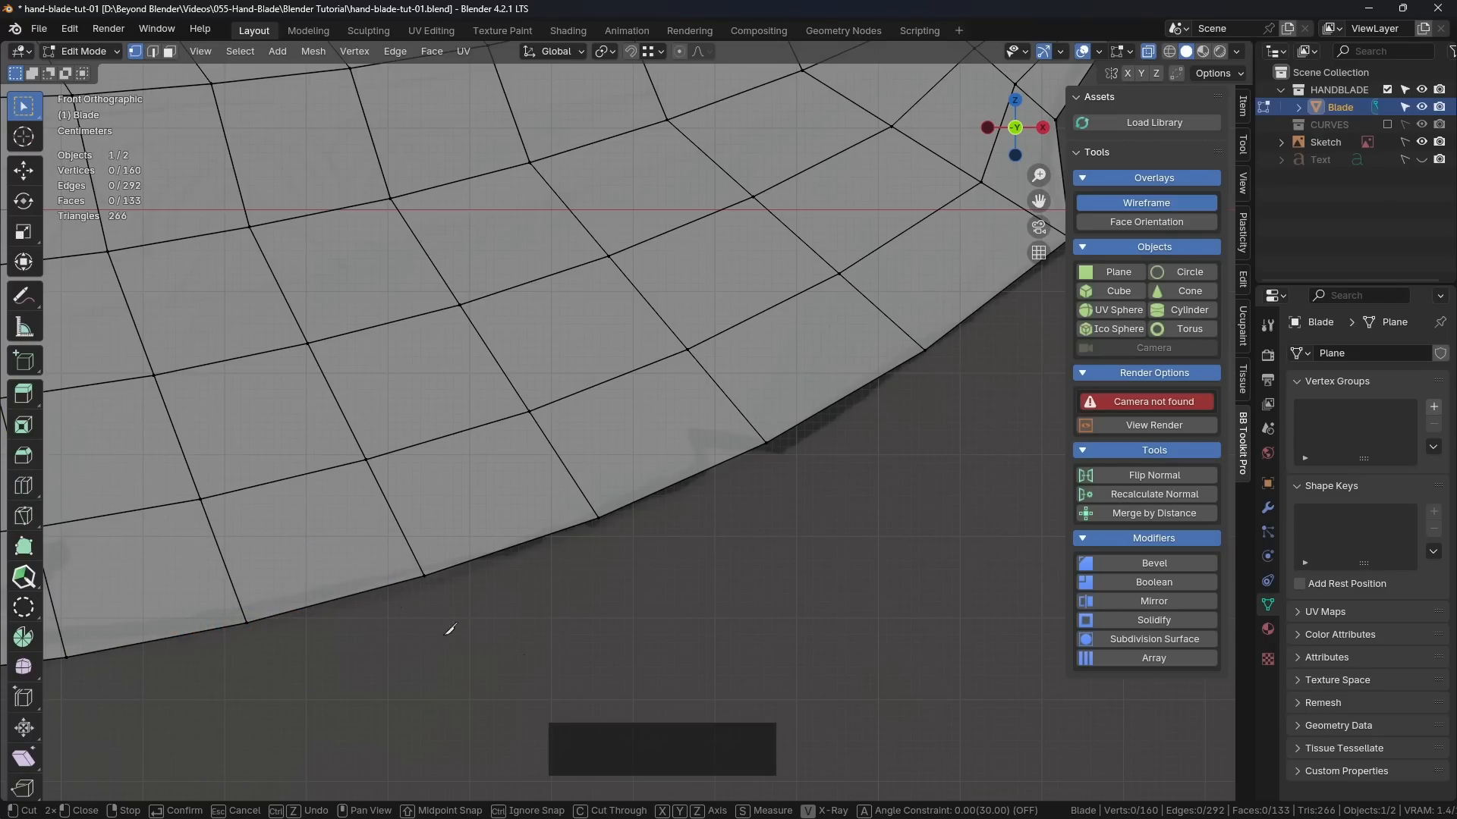
left_click(767, 441)
left_click(622, 507)
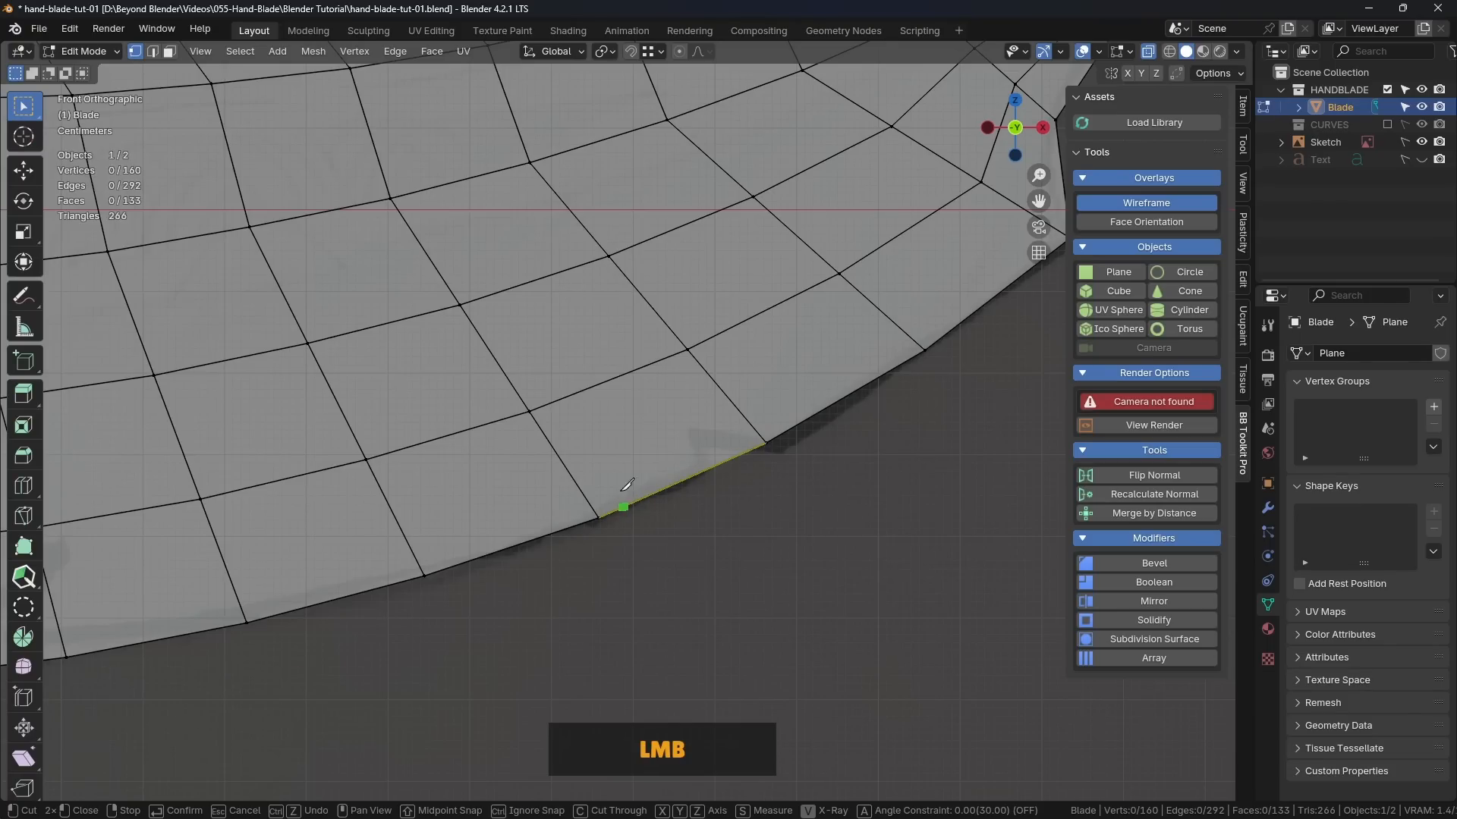
left_click(580, 432)
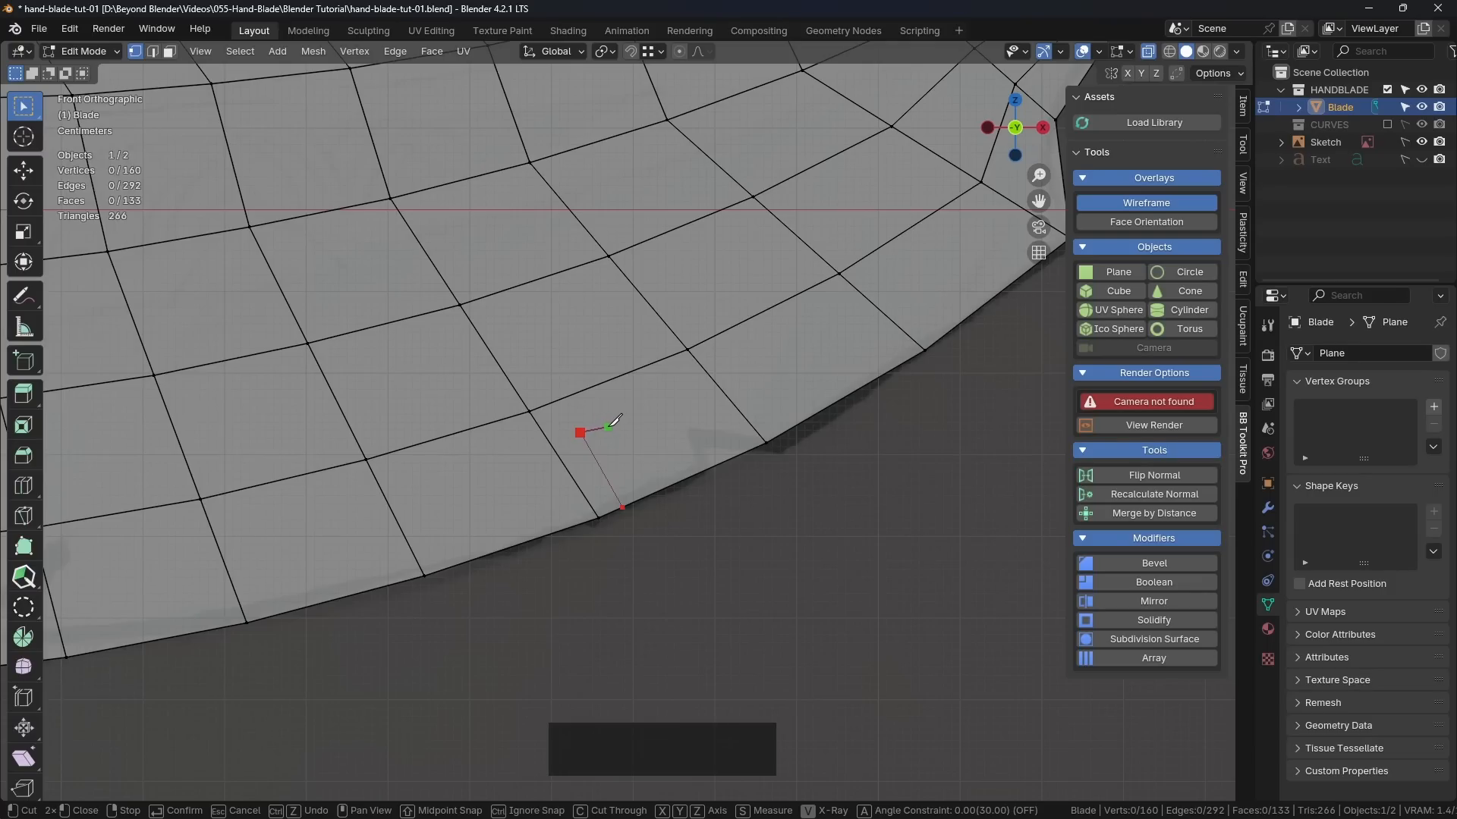
left_click(609, 427)
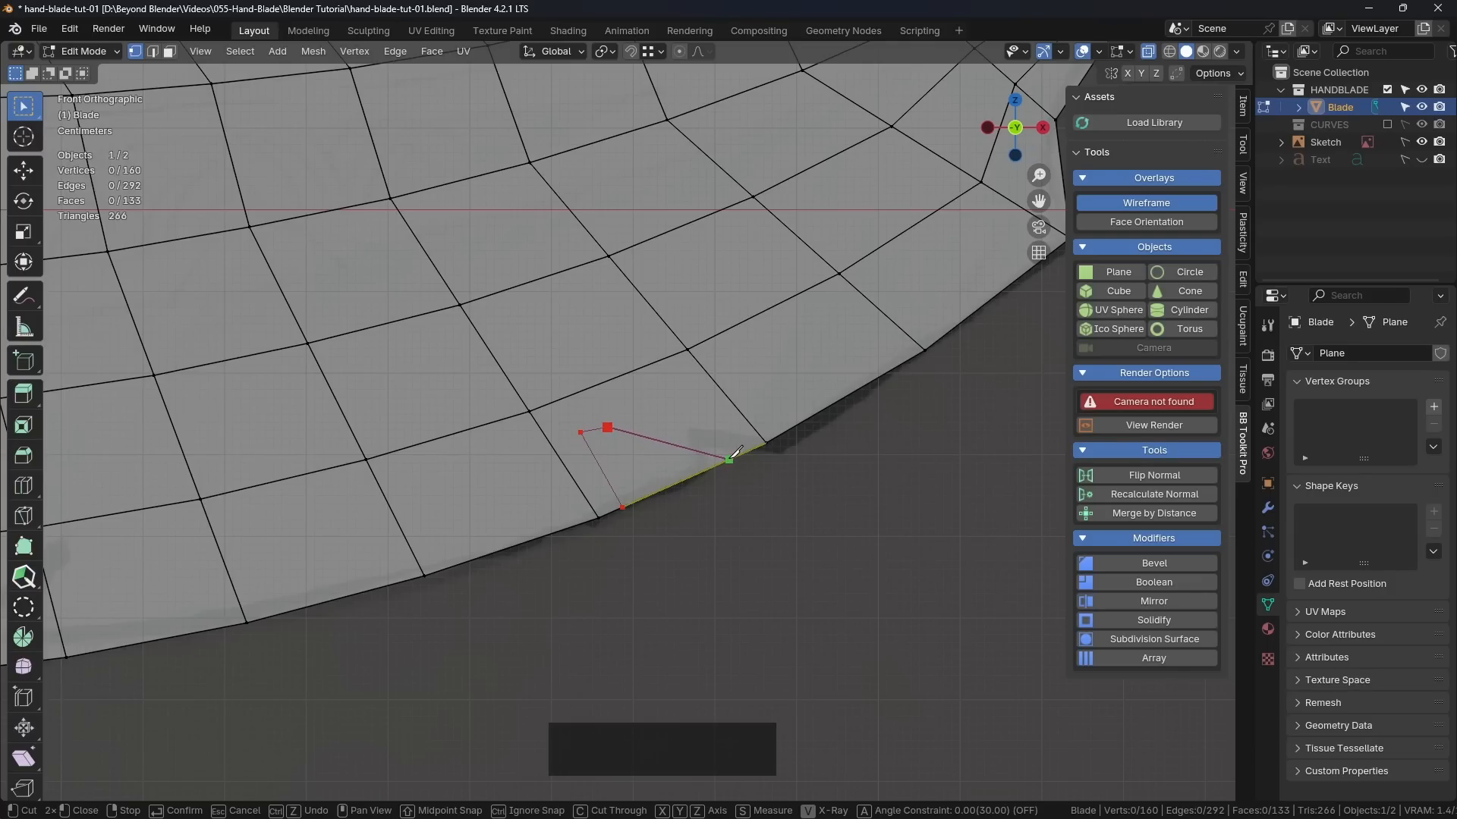
left_click(730, 459)
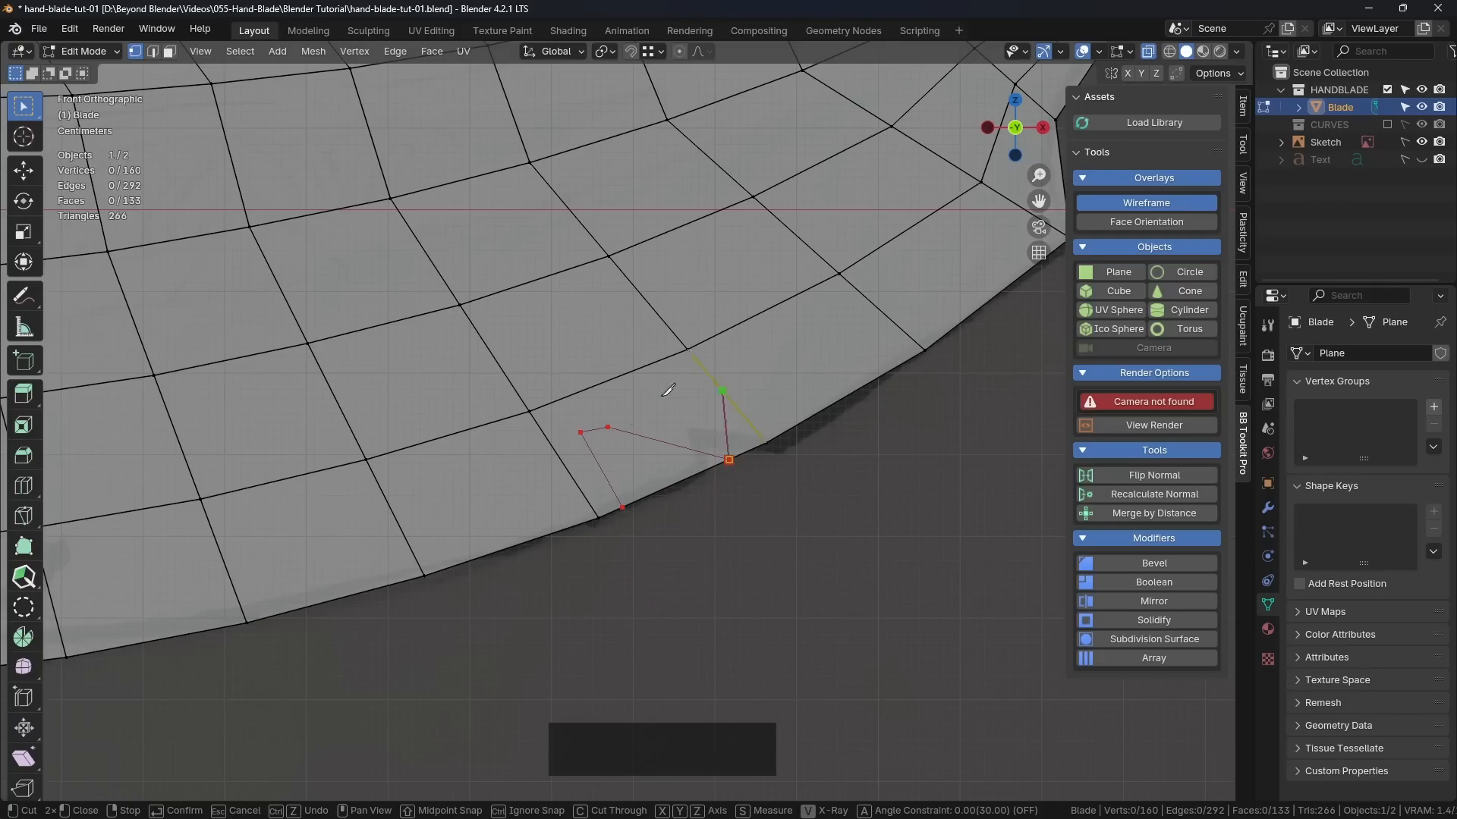
right_click(827, 504)
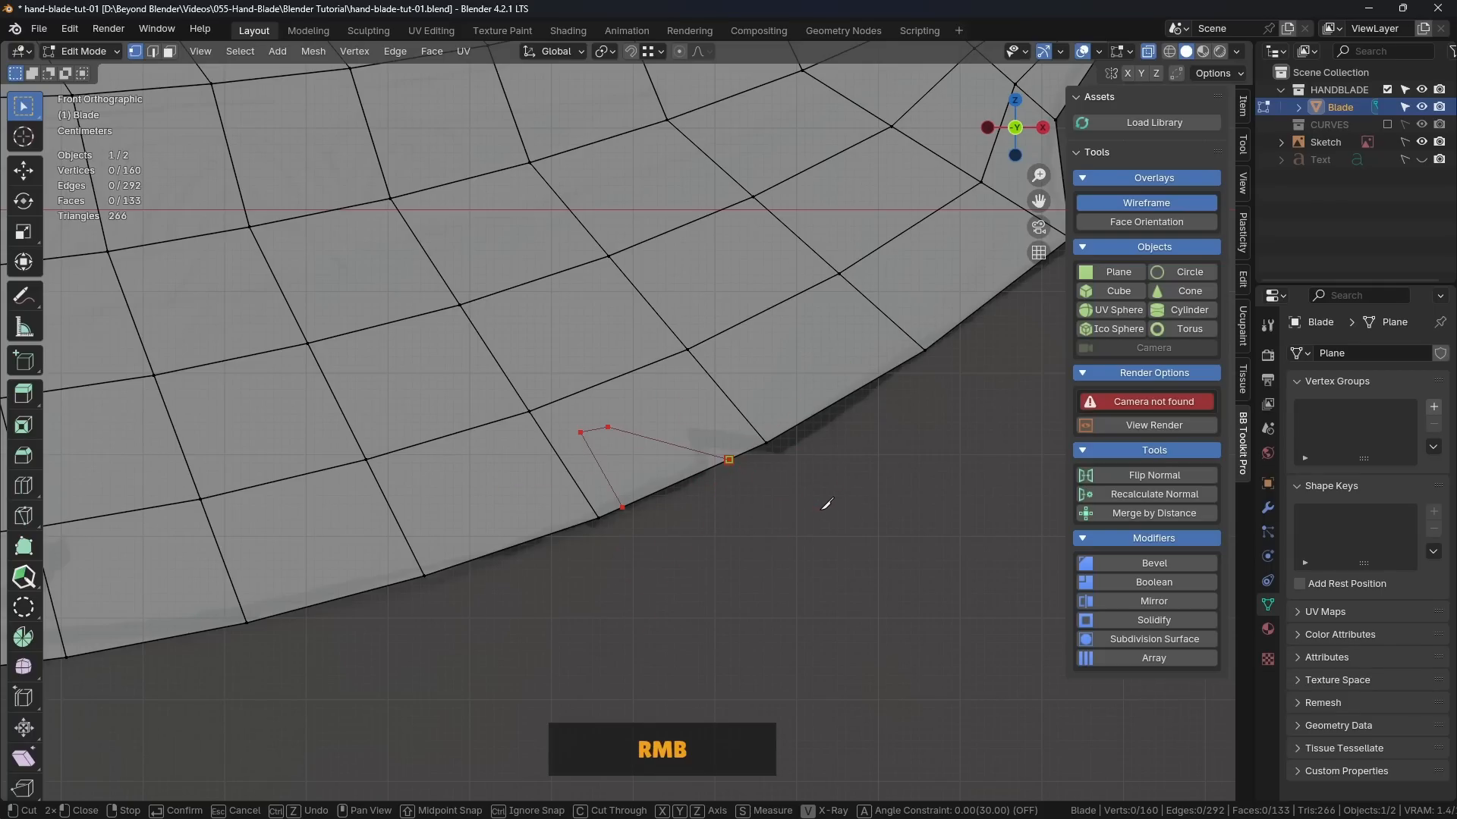
key("Return")
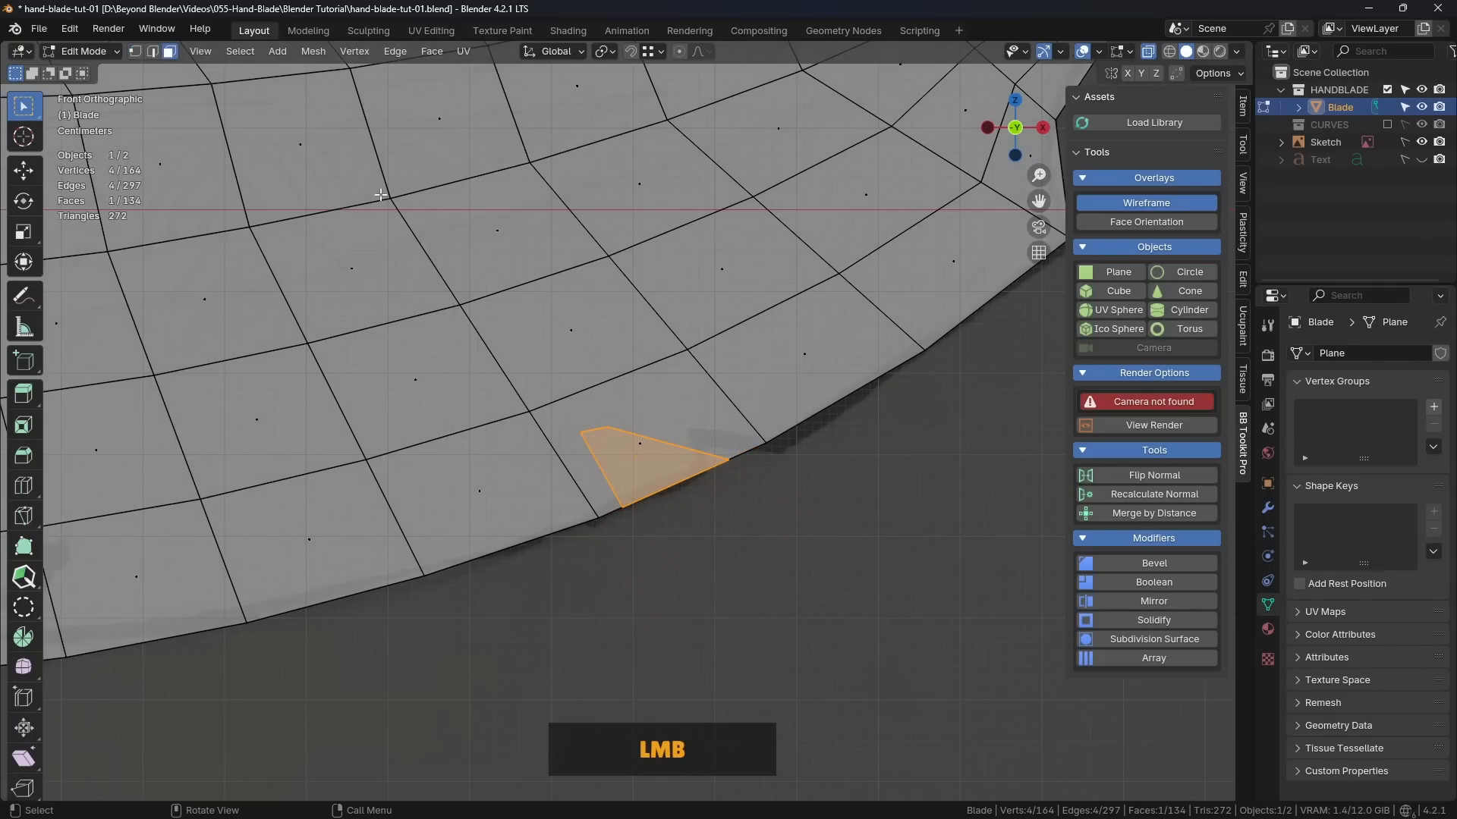
Step: Delete the small face enclosed by the knife cut to open the notch in the lower edge
left_click(838, 538)
left_click(170, 51)
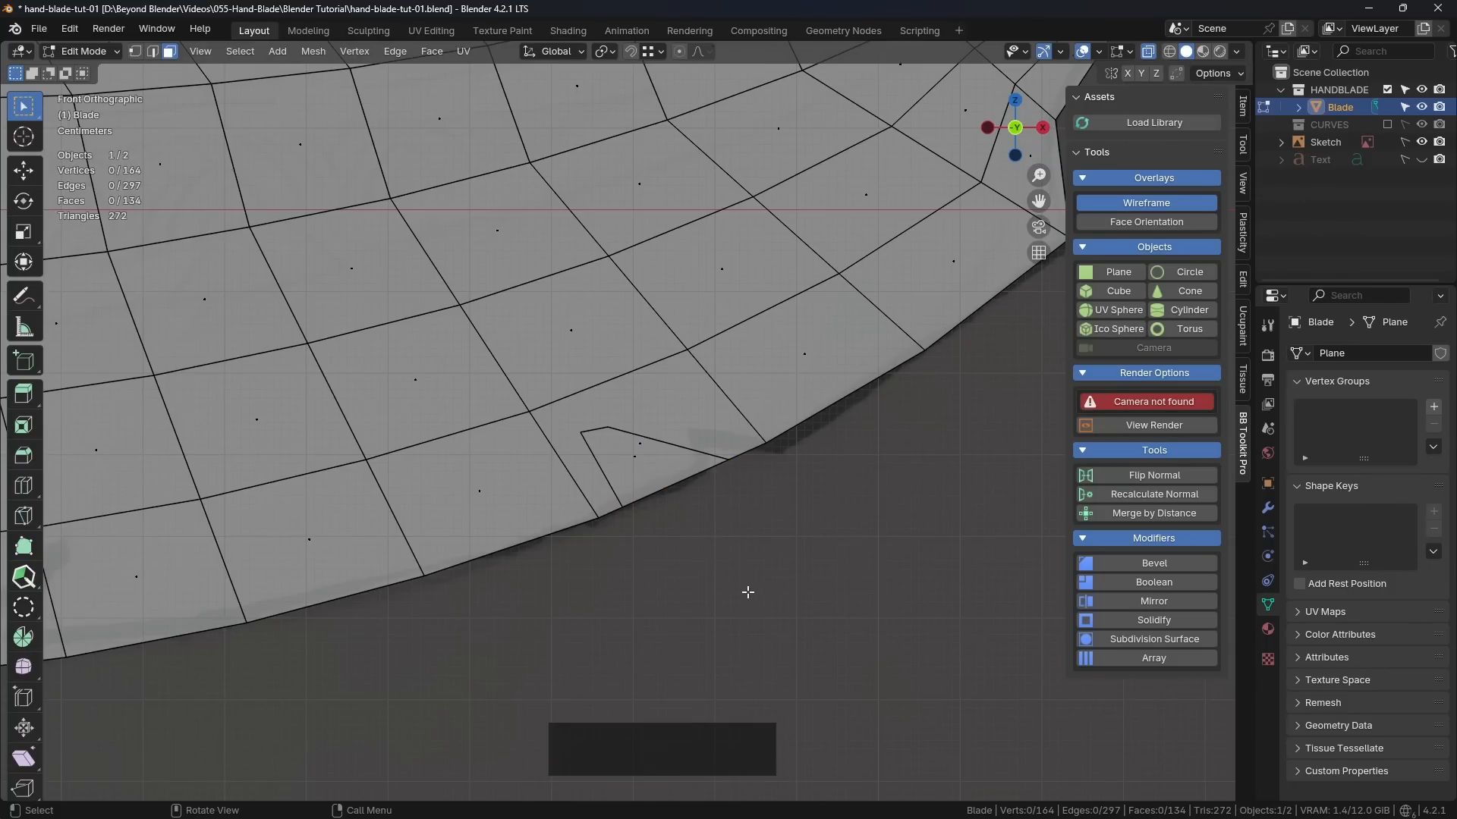
left_click(716, 560)
left_click(643, 472)
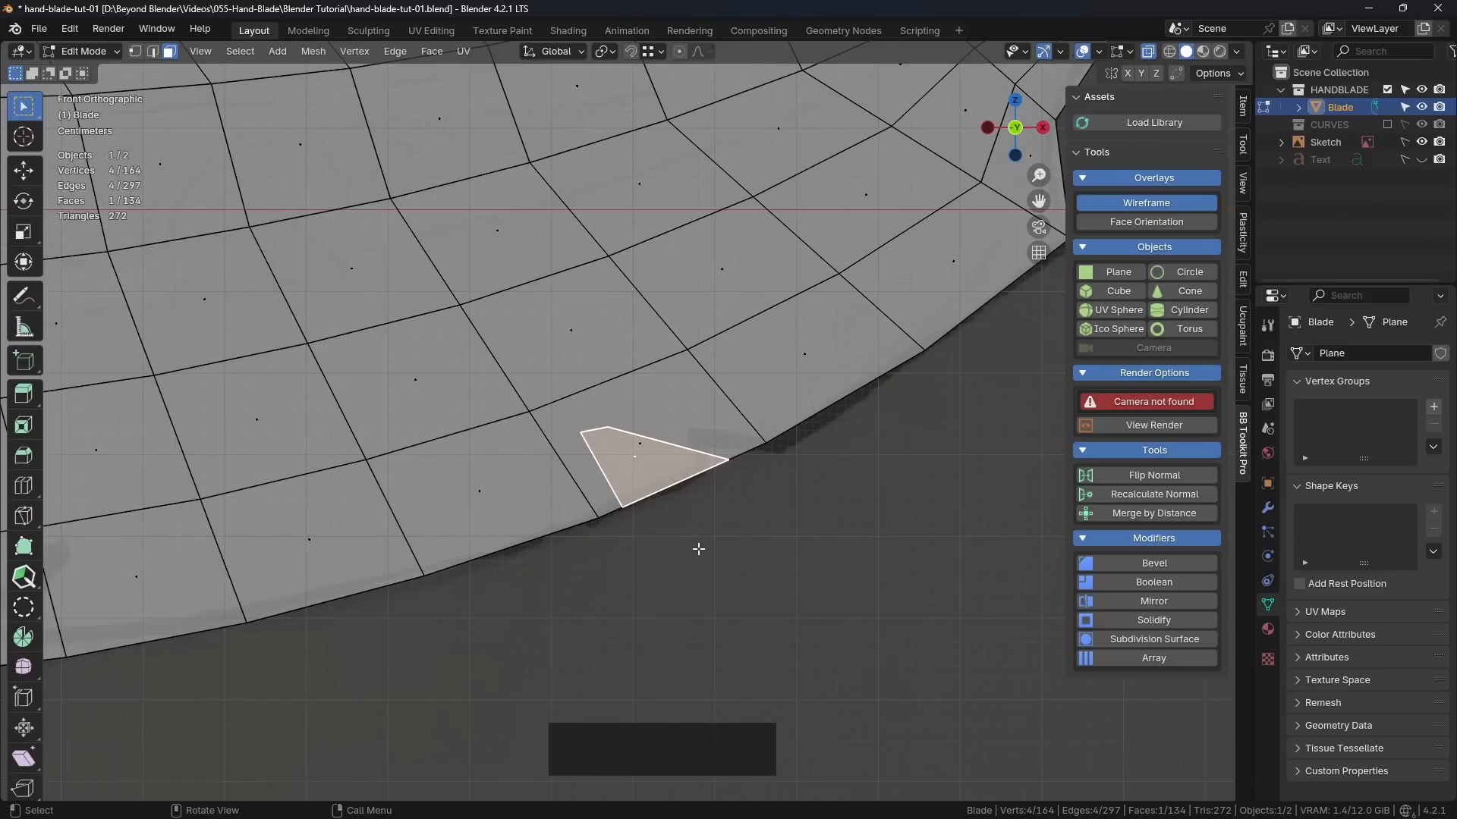
left_click(633, 459)
key("Delete")
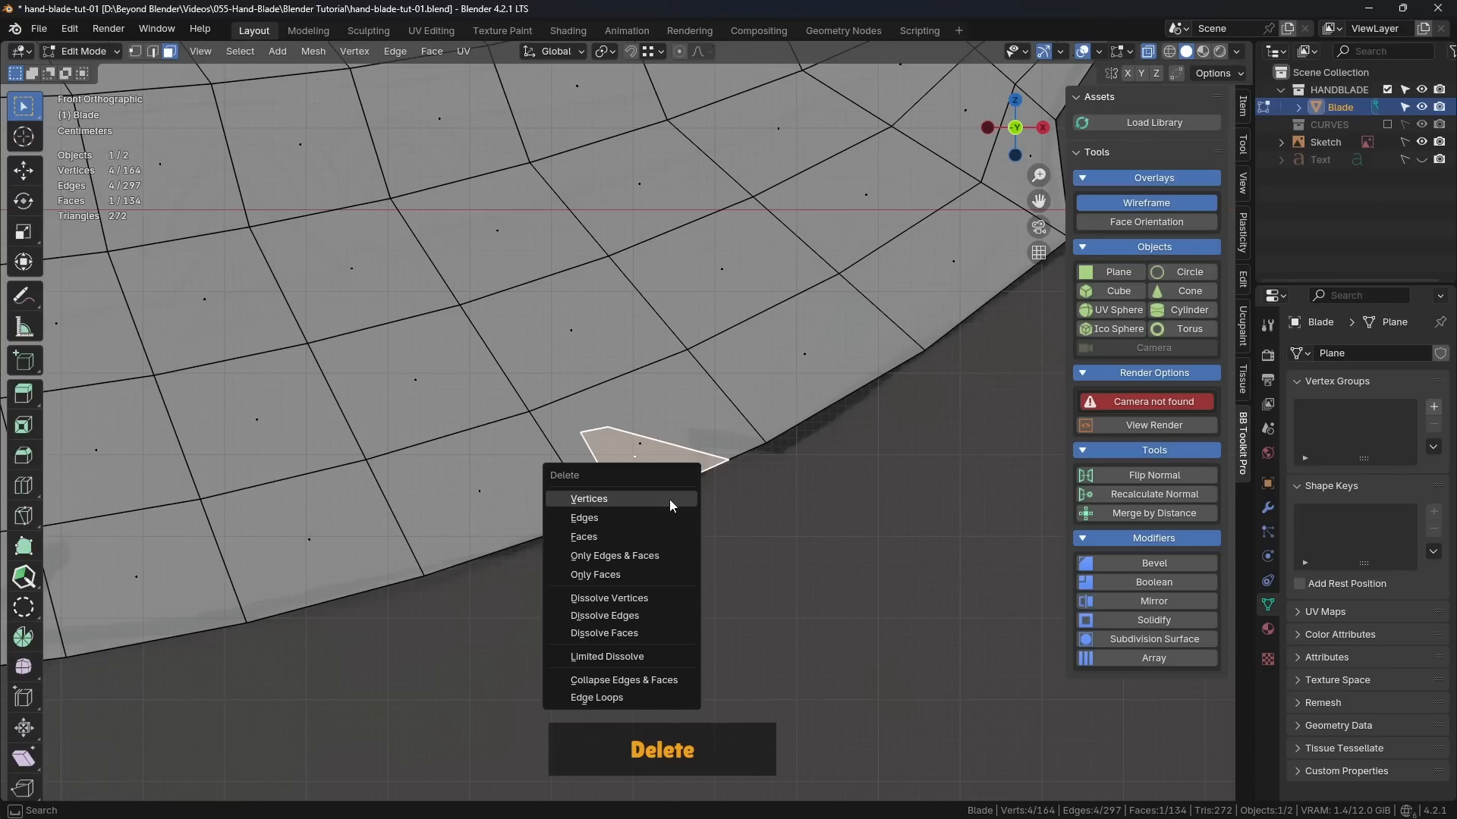
left_click(606, 538)
Step: Return the blade to Object Mode and turn off the wireframe overlay to inspect the notched outline
scroll(780, 535, "down", 6)
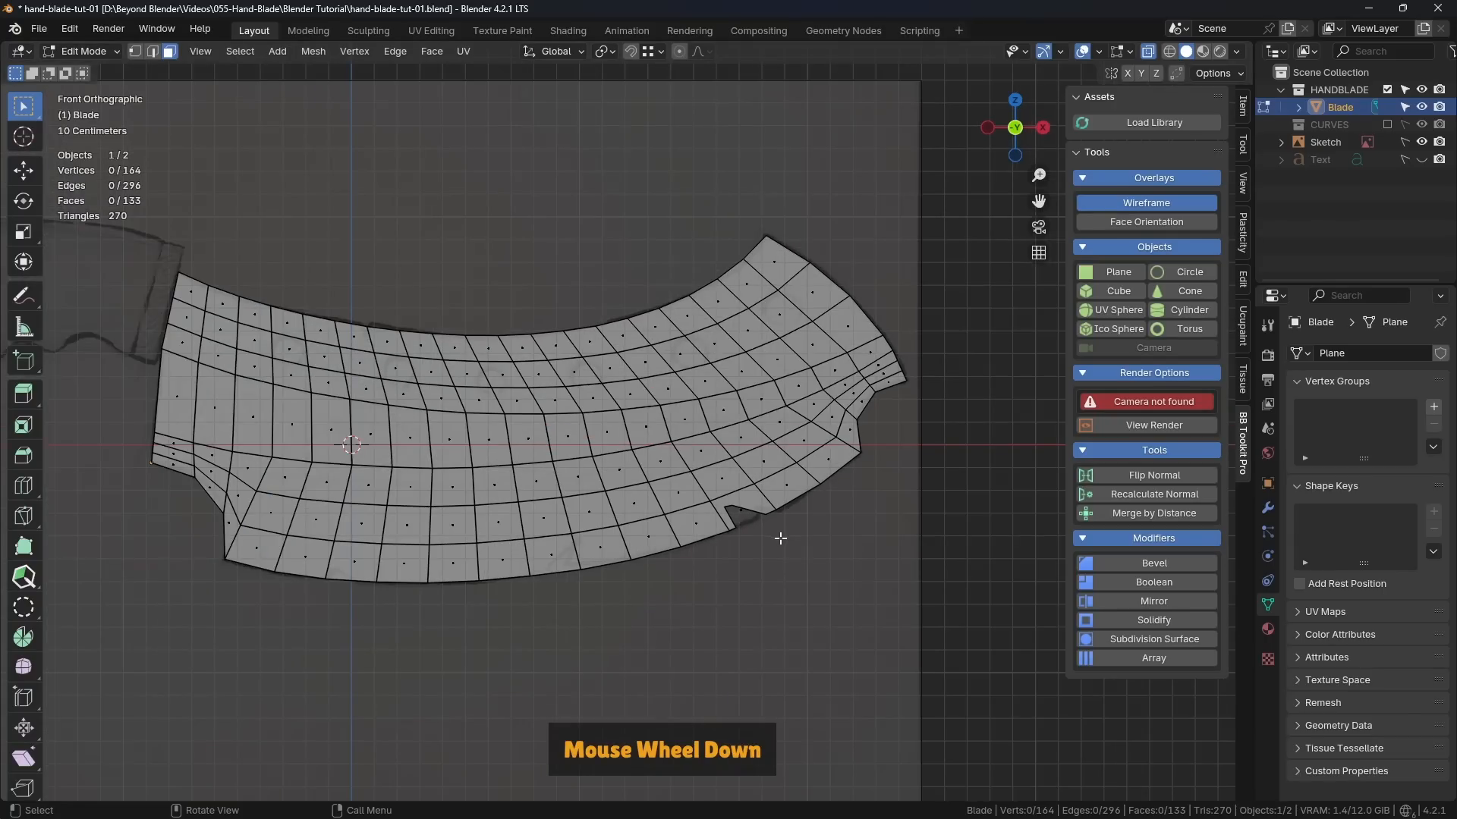
key("Tab")
middle_click_drag(781, 567, 1010, 371)
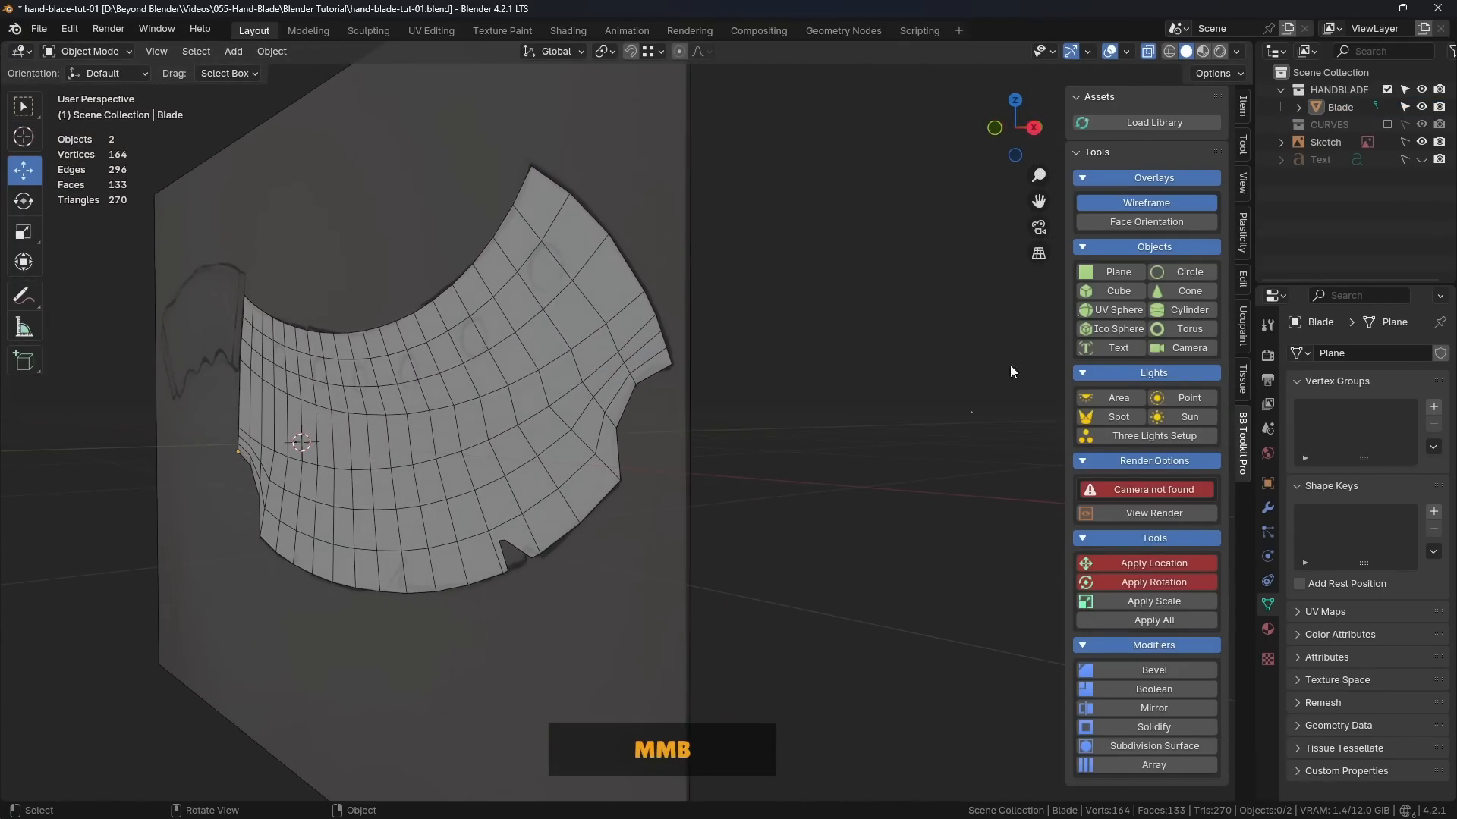
left_click(1139, 203)
middle_click_drag(948, 311, 751, 448)
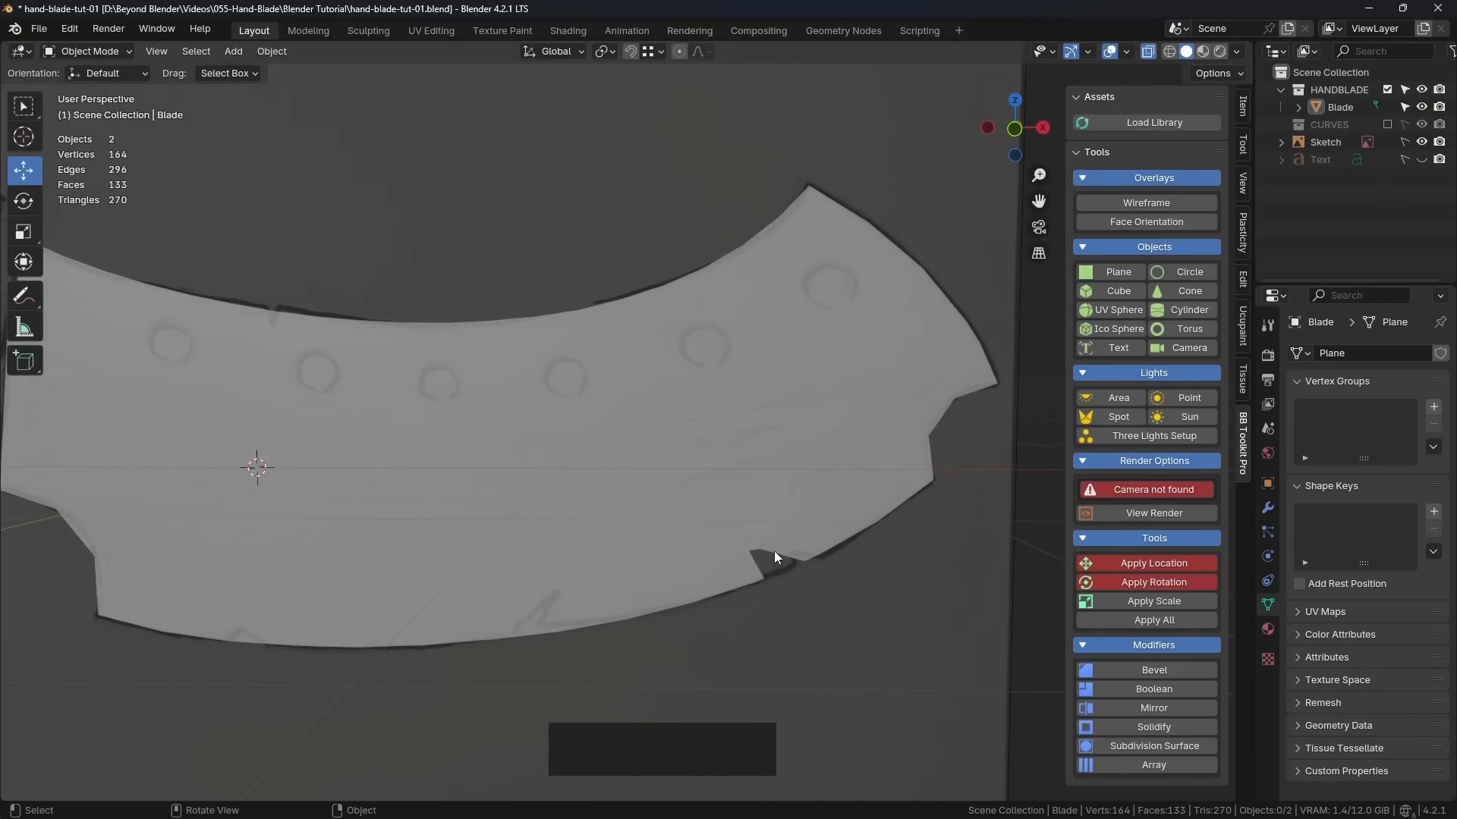
Step: Open the blade in Edit Mode from the front and move the notch's two inner vertices about 0.008 m in X and -0.02 m in Z
key("KP_1")
key("Tab")
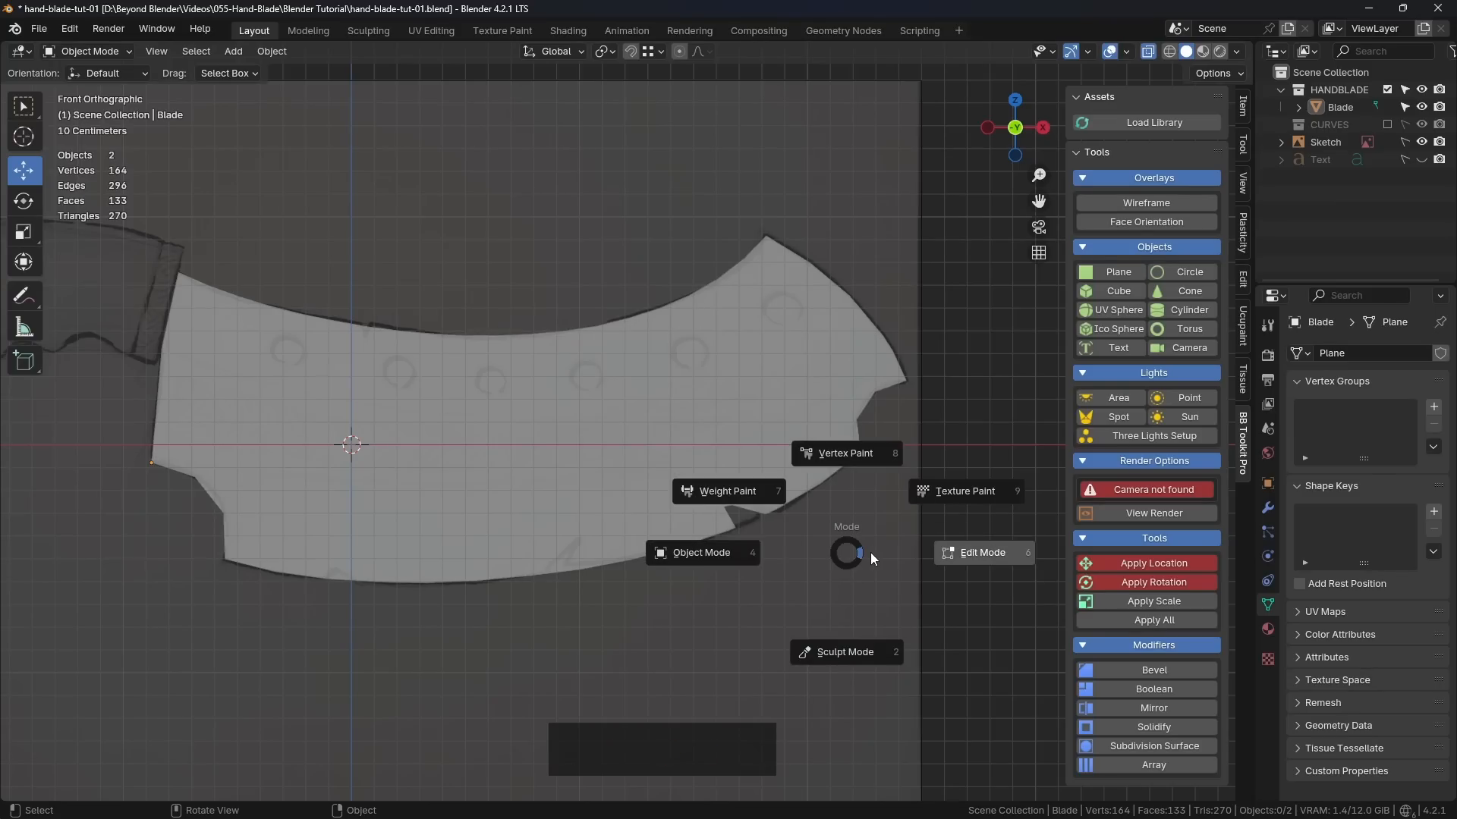
left_click(791, 455)
key("Tab")
scroll(793, 516, "up", 5)
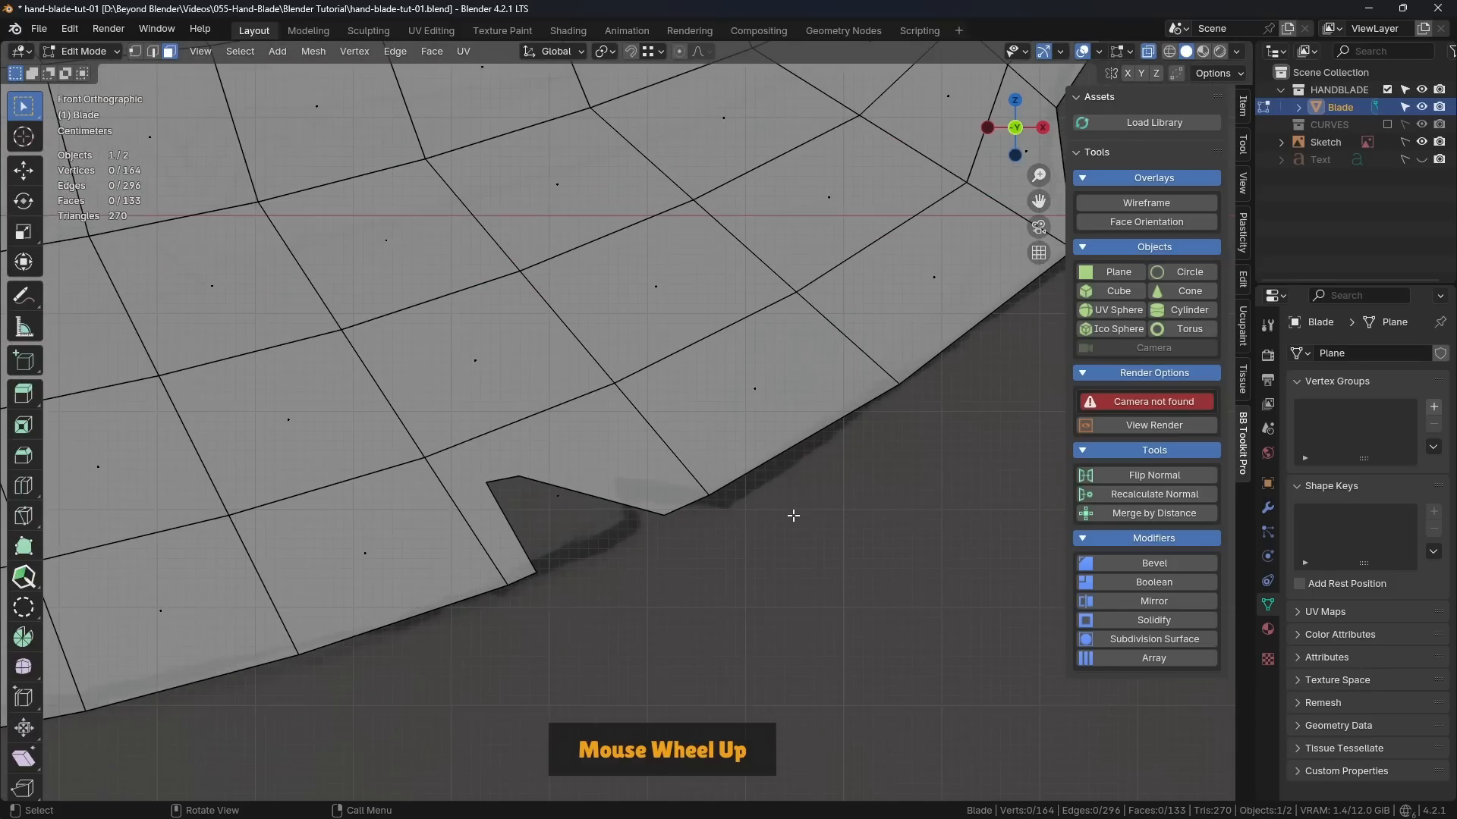
key("1")
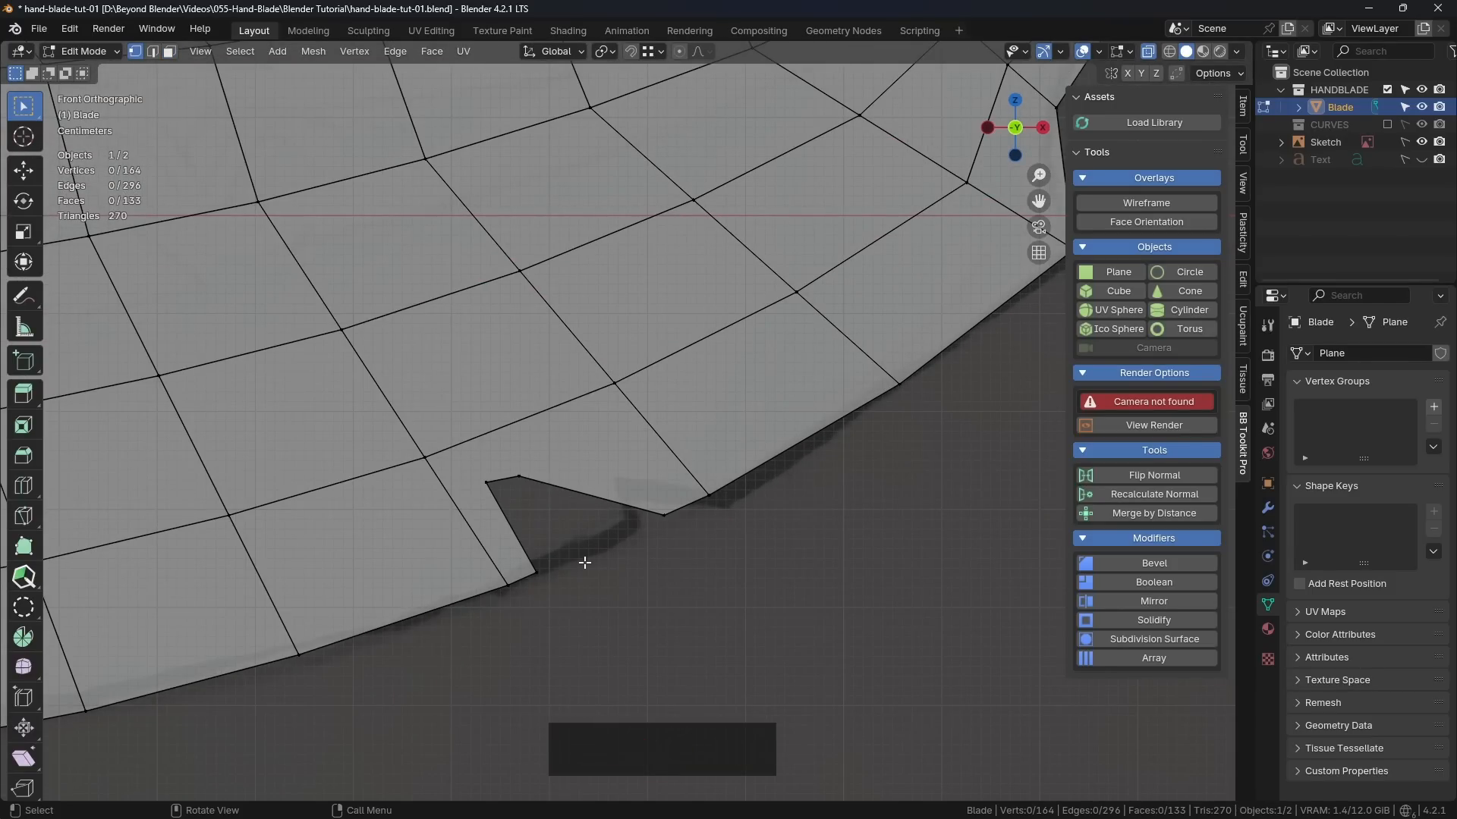
left_click(490, 482)
left_click(518, 477, "shift")
key("g")
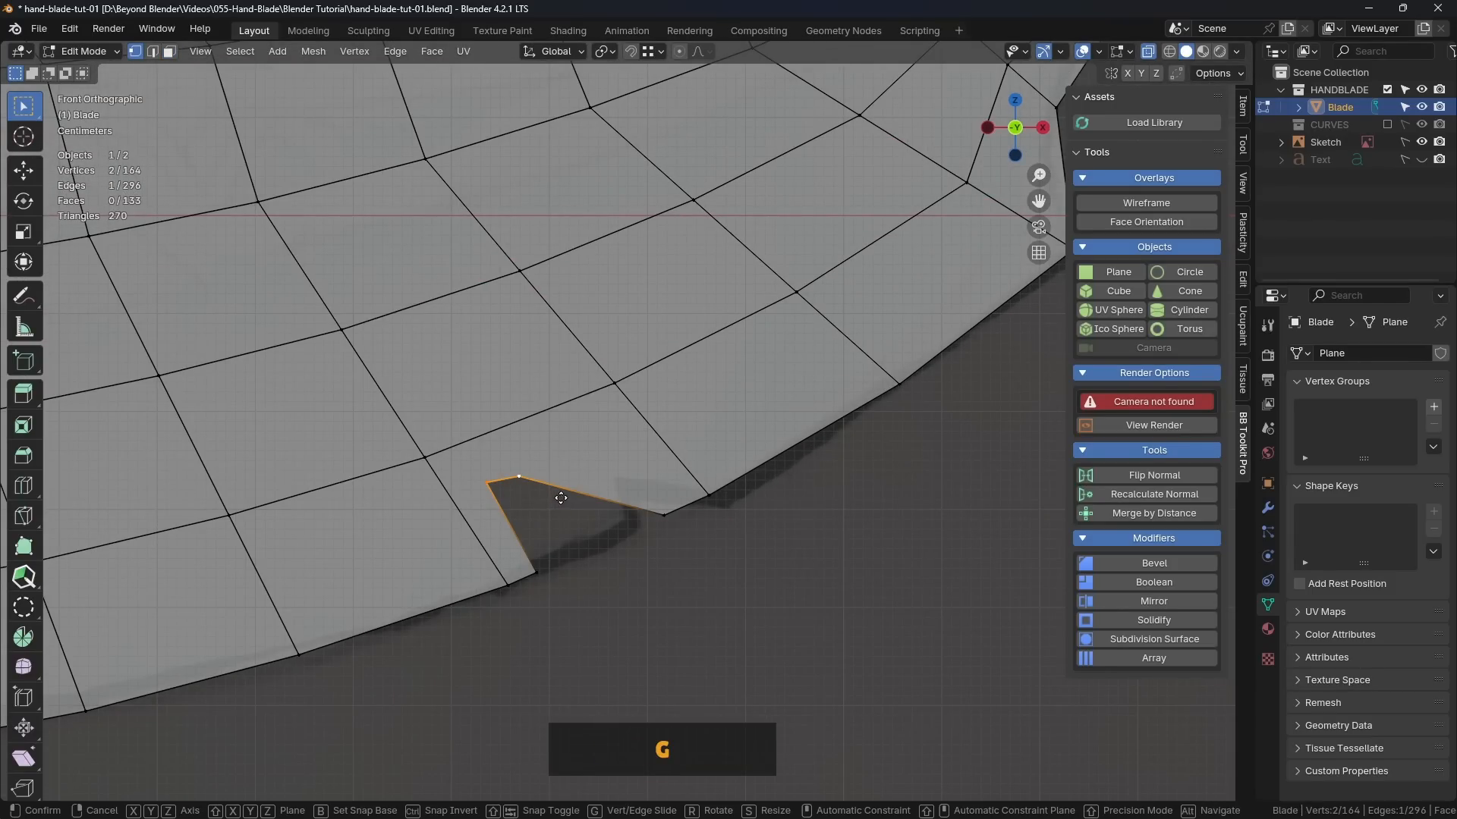
left_click(529, 497)
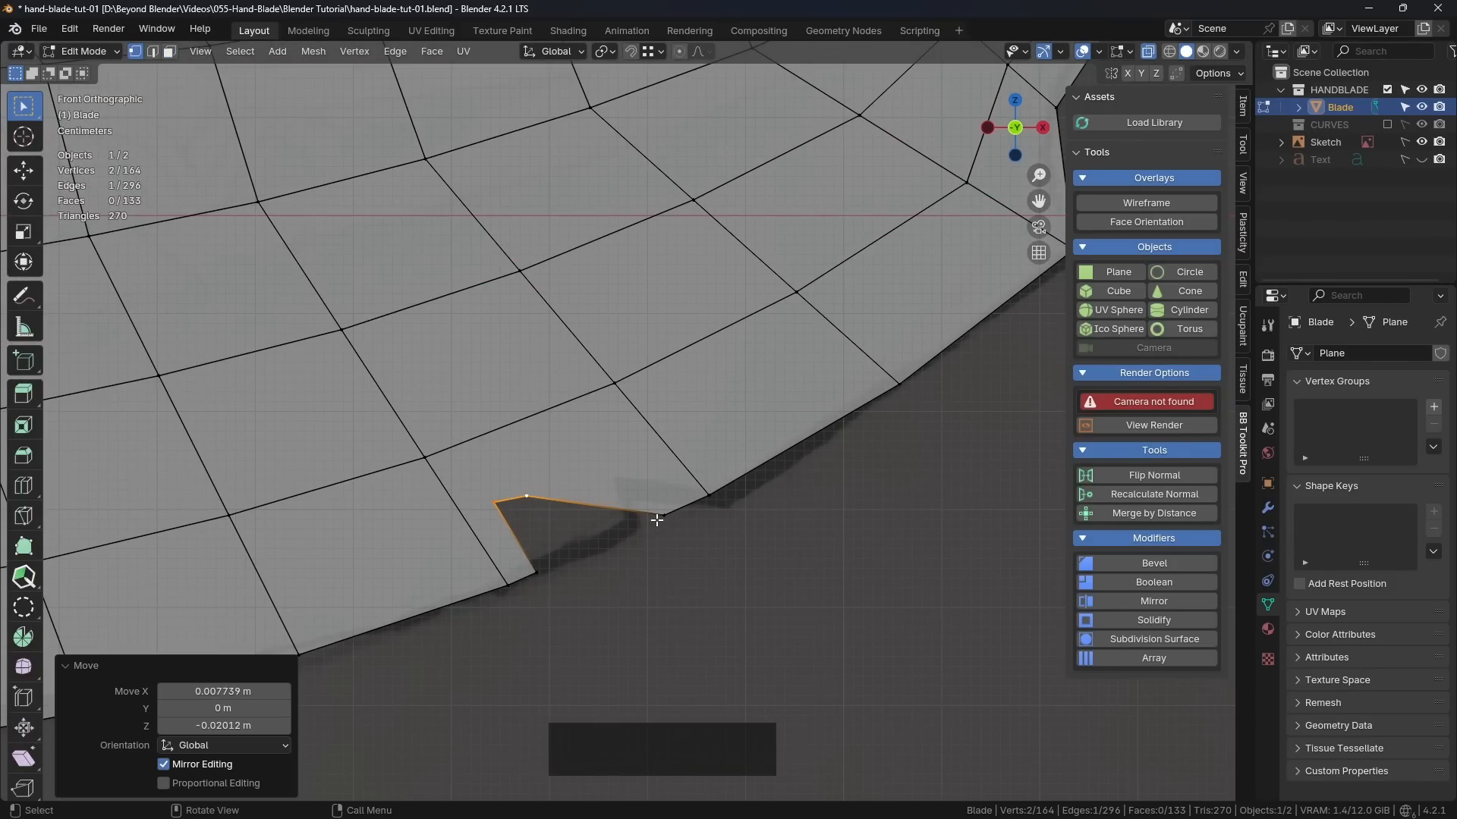
Step: Move the notch's right outer corner slightly down and left, and reposition its two inner corners individually to narrow it
left_click(656, 520)
key("g")
left_click(629, 531)
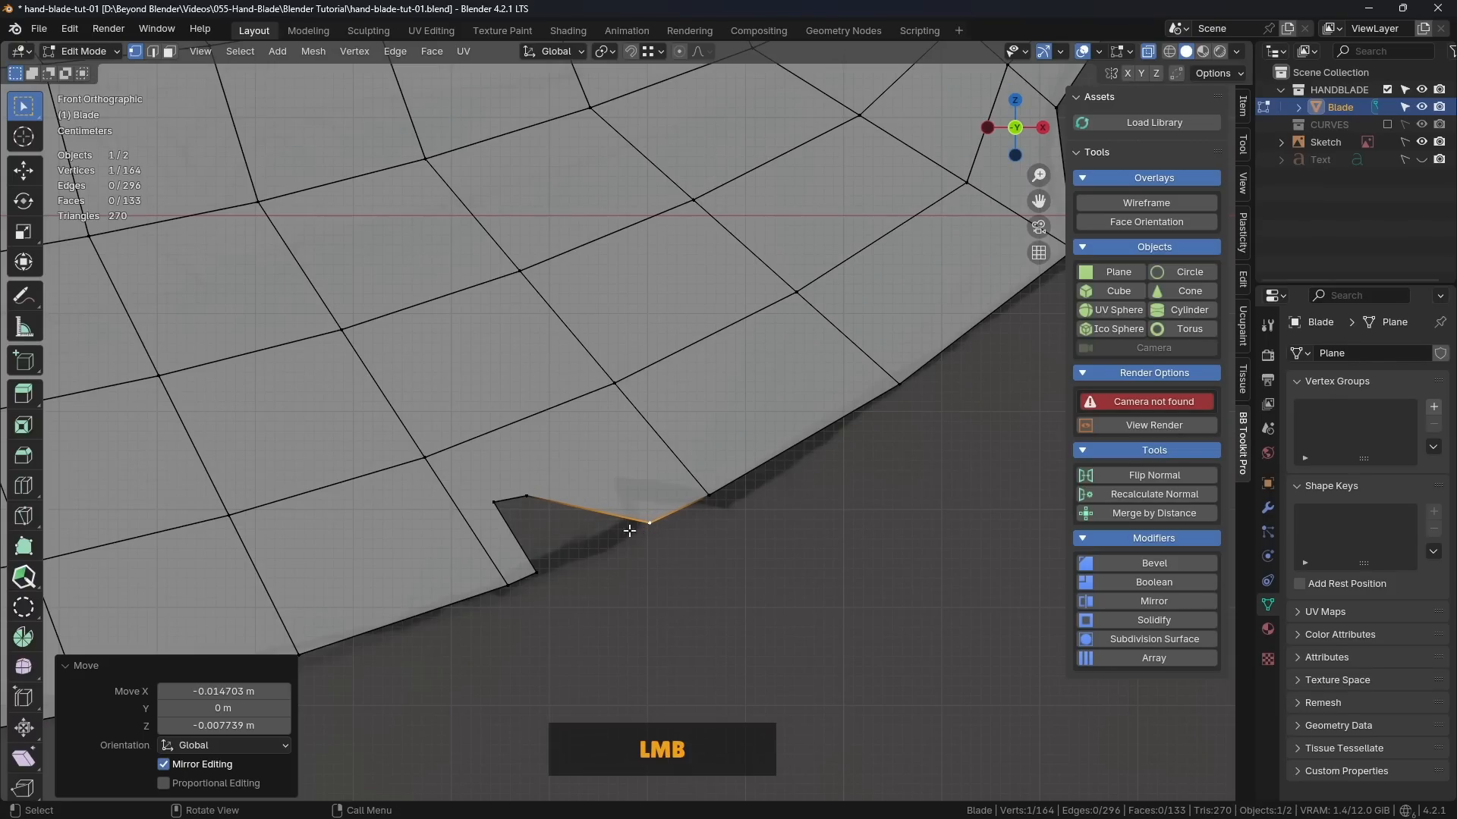
key("g")
left_click(516, 497)
key("g")
left_click(502, 502)
key("g")
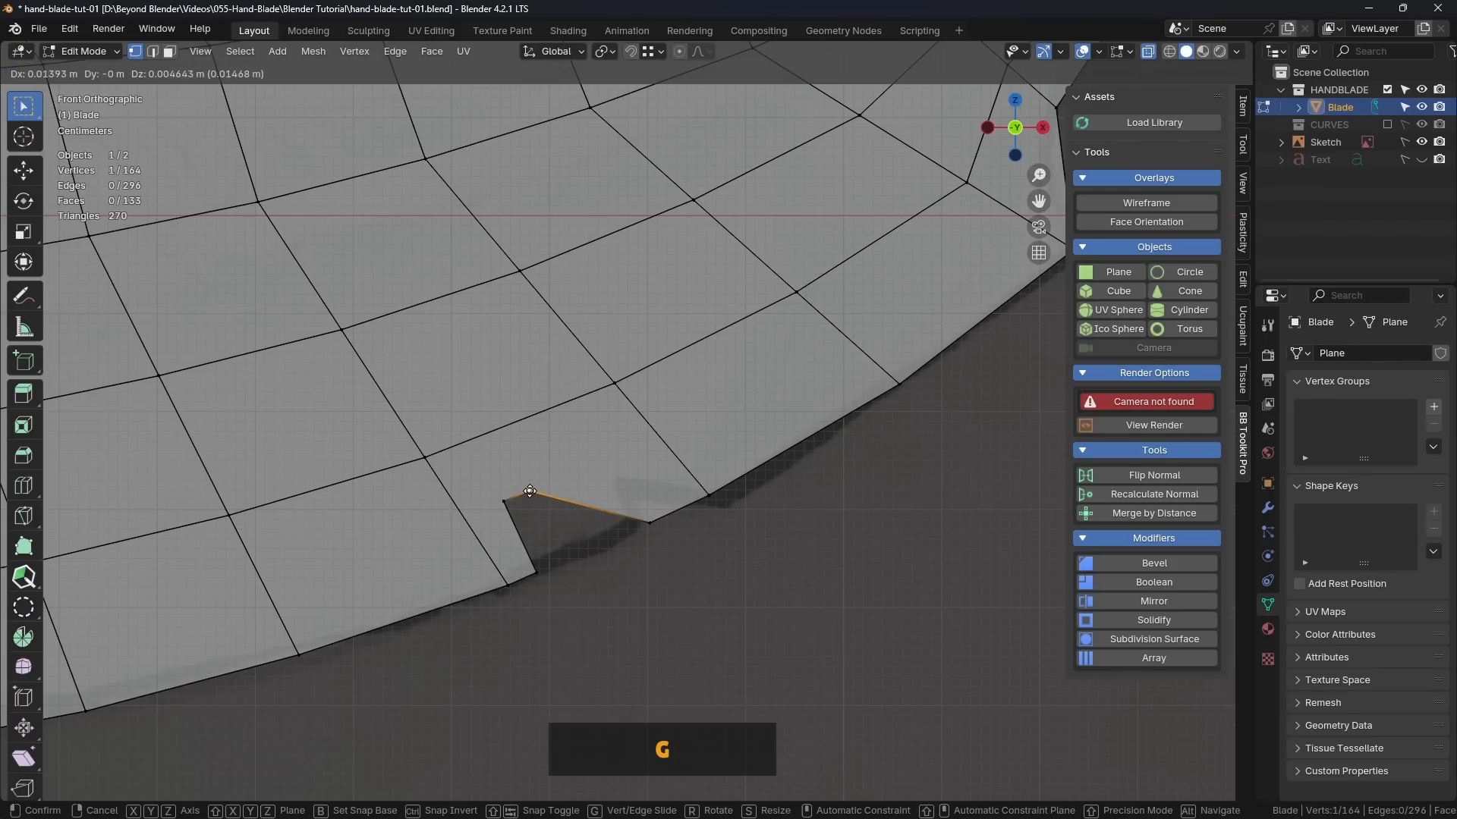
left_click(530, 489)
key("g")
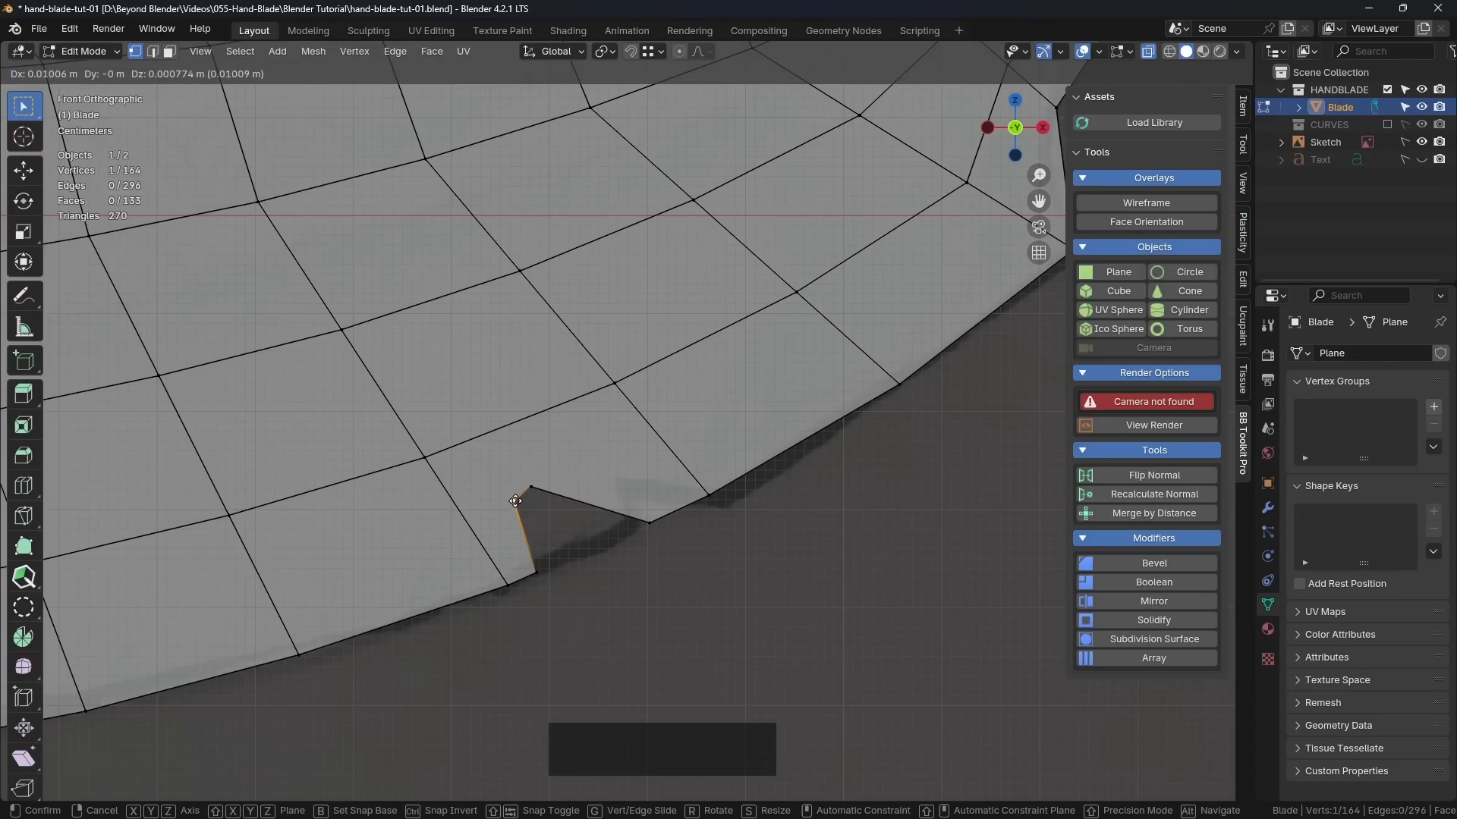
left_click(516, 499)
left_click(680, 614)
Step: Knife-cut a second four-point notch outline at the sketched damage near the middle of the blade's lower edge
scroll(674, 614, "down", 5)
middle_click_drag(674, 560, 754, 546, "shift")
scroll(690, 536, "up", 3)
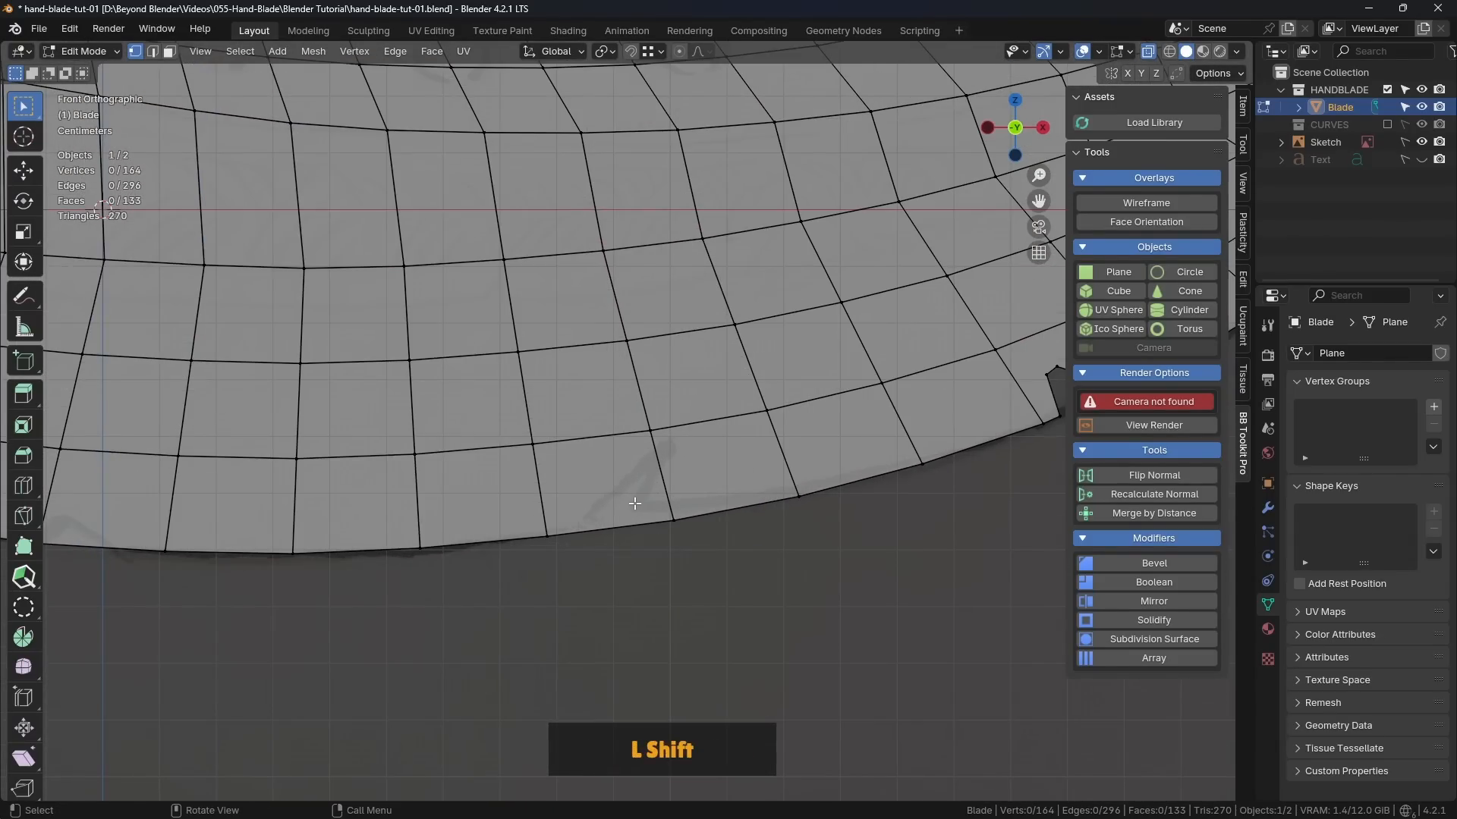
scroll(632, 495, "down", 2)
scroll(599, 539, "up", 2)
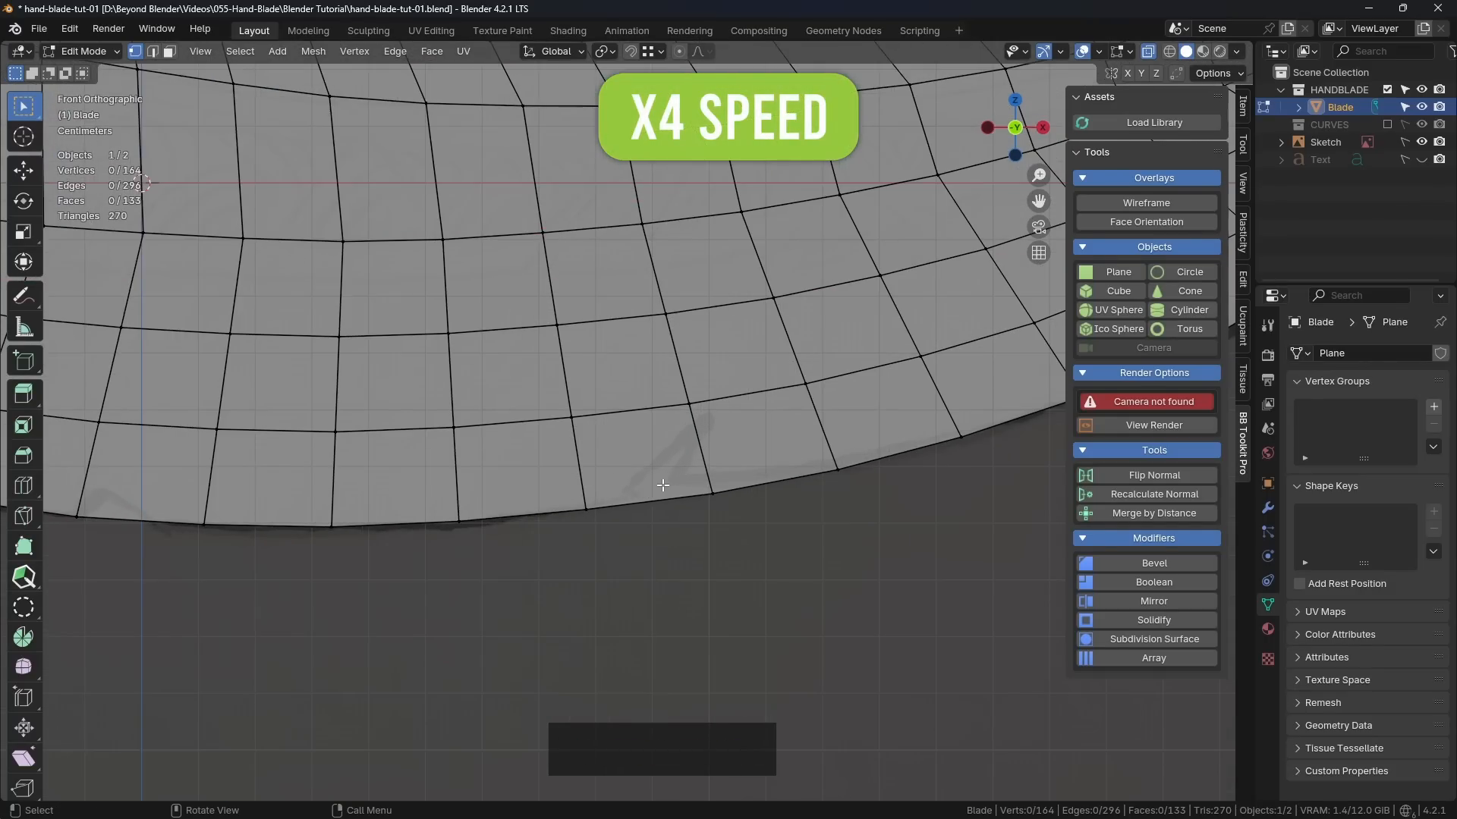
key("k")
left_click(605, 506)
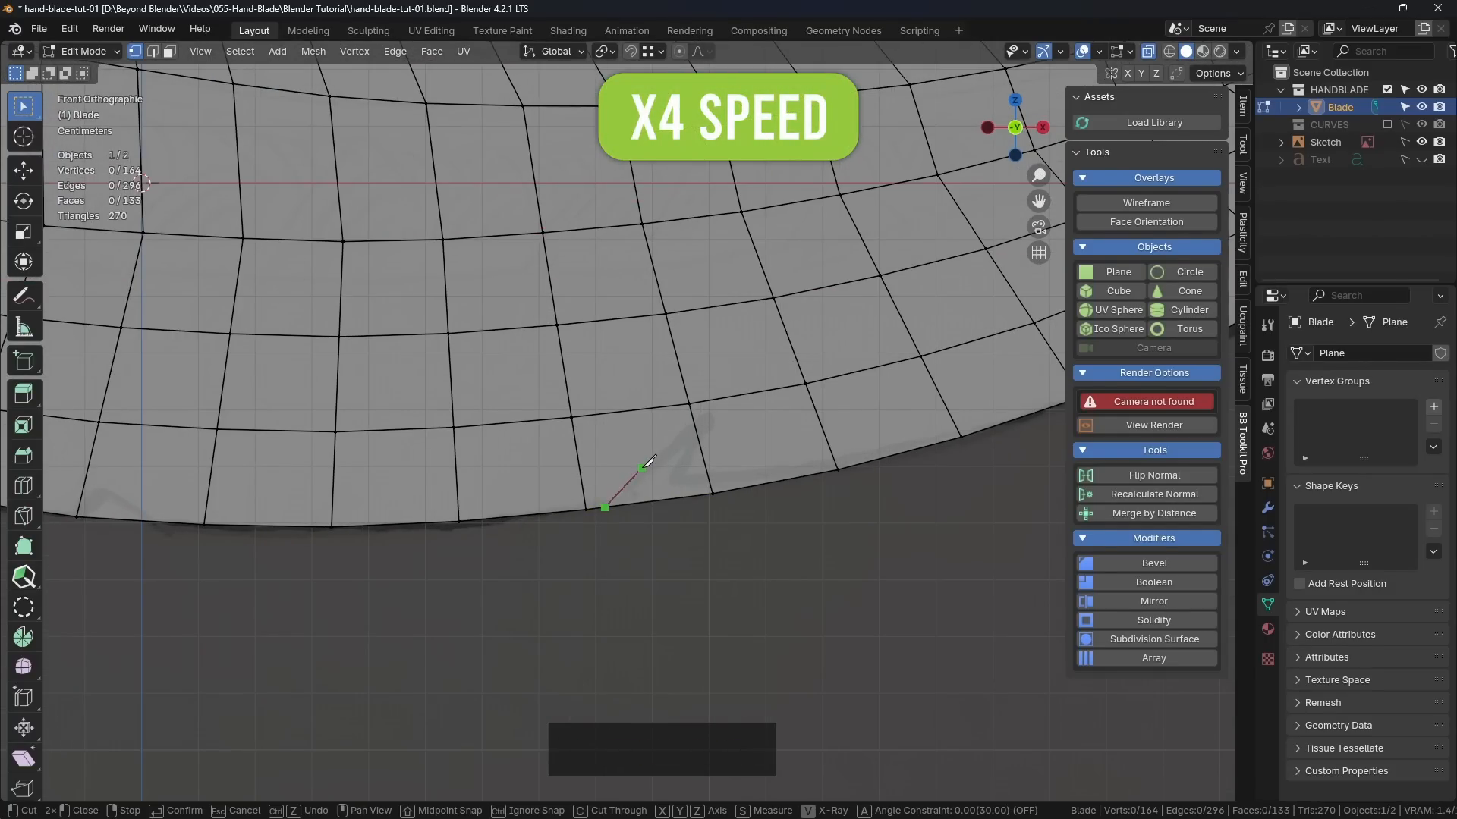
left_click(643, 459)
left_click(664, 453)
left_click(691, 496)
key("Return")
Step: Delete the face enclosed by the middle notch outline
left_click(170, 52)
left_click(671, 493)
key("x")
left_click(719, 494)
Step: Lower the middle notch's inner vertices to make it shallower, and check the outline in Object Mode
scroll(750, 542, "down", 6)
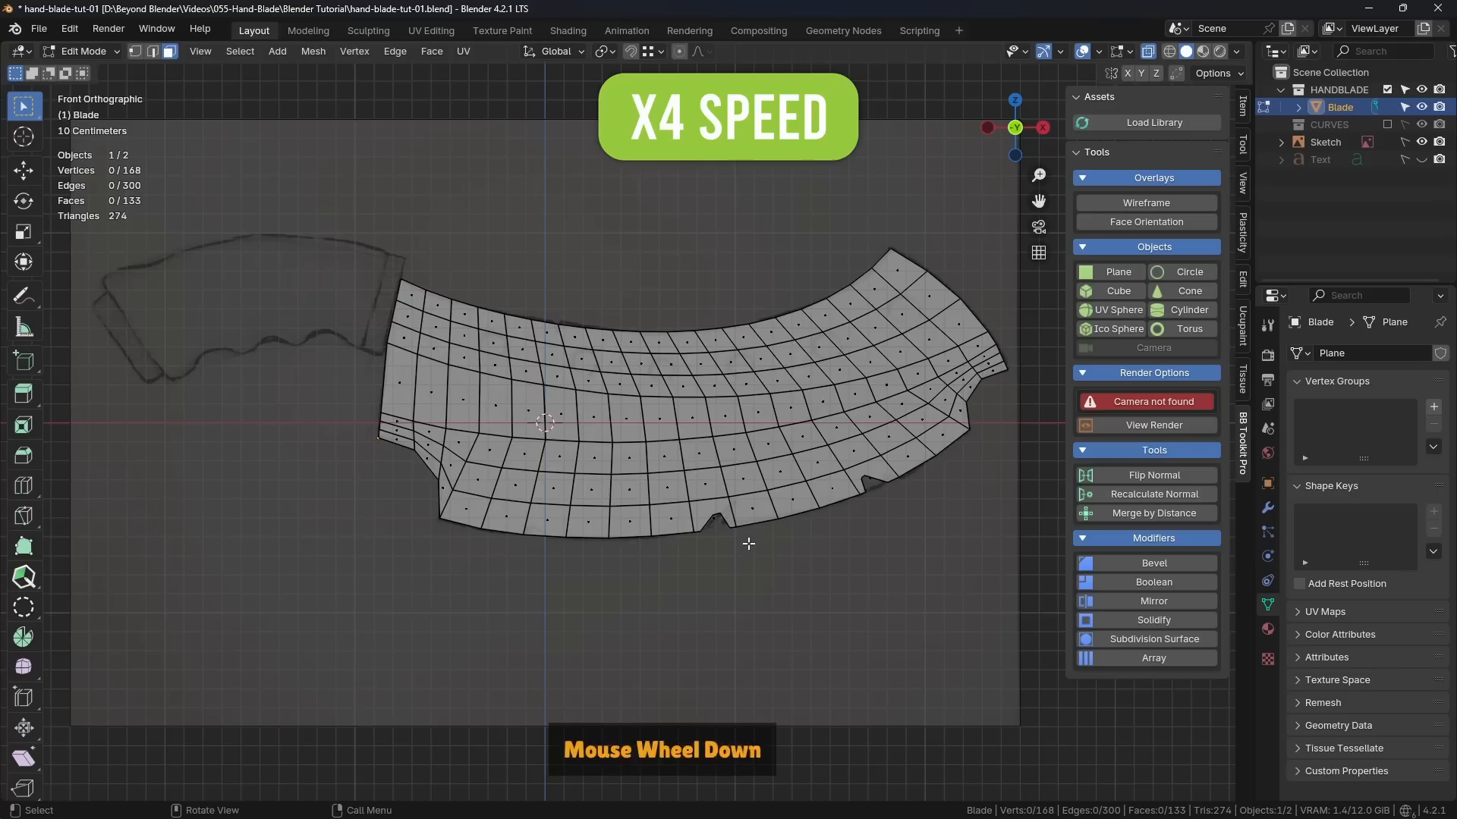
scroll(868, 540, "up", 8)
middle_click_drag(425, 426, 475, 380, "shift")
left_click(135, 52)
scroll(448, 425, "up", 1)
scroll(475, 380, "down", 1)
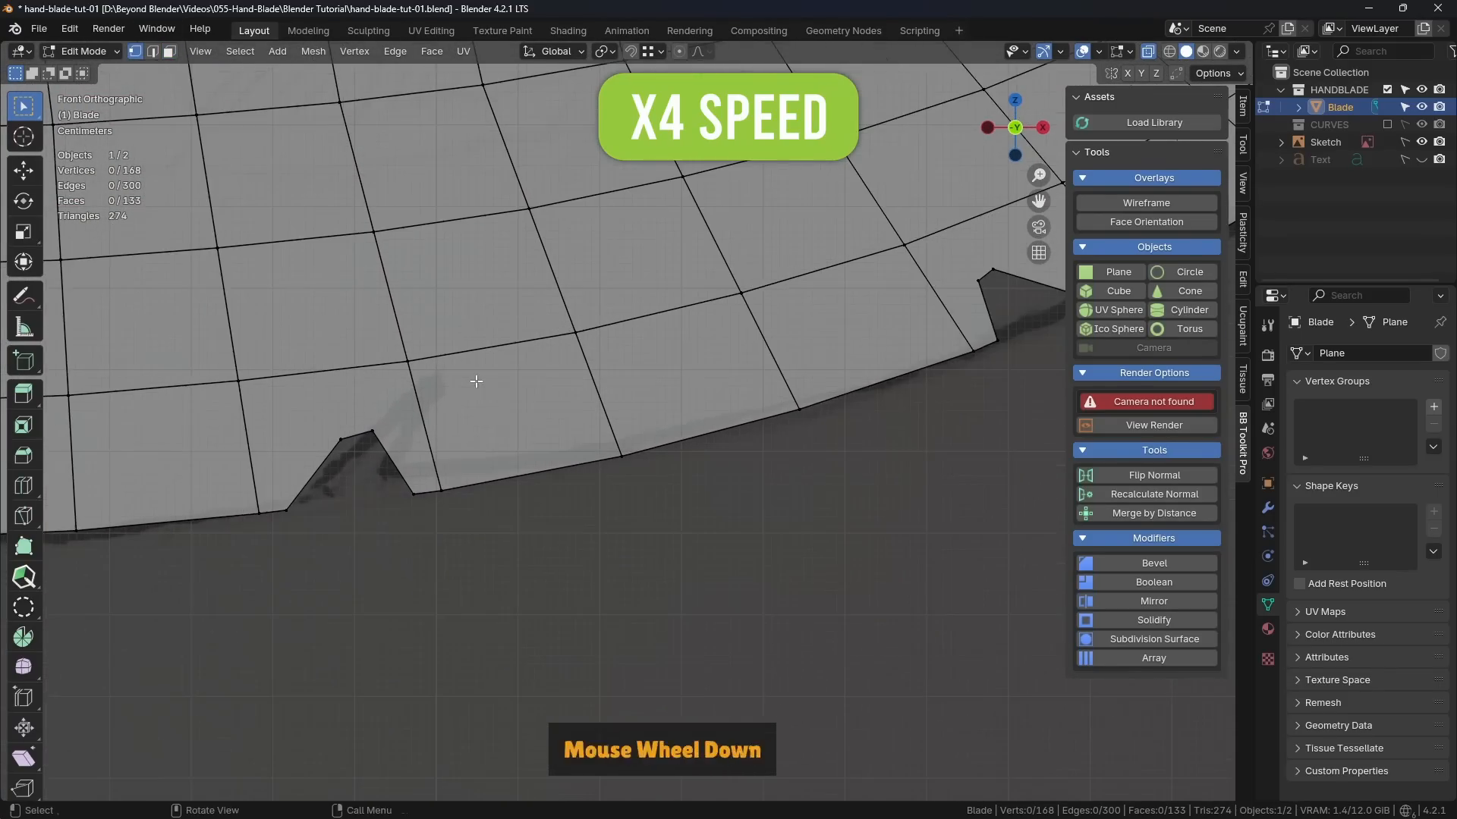
left_click(362, 434)
scroll(400, 439, "up", 1)
middle_click_drag(402, 437, 512, 412, "shift")
left_click(465, 411)
key("g")
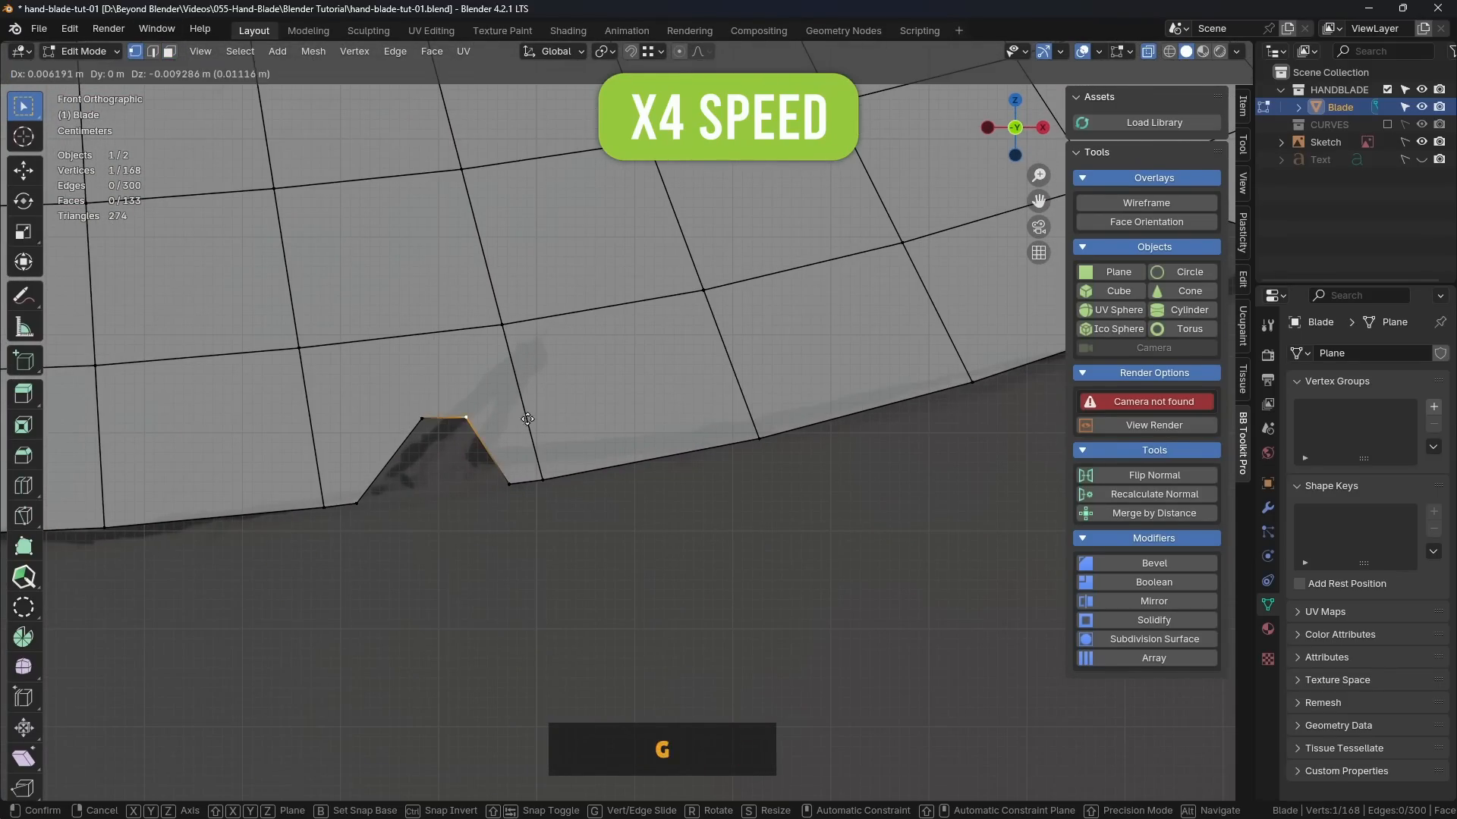
left_click(408, 457)
key("Tab")
scroll(389, 531, "down", 5)
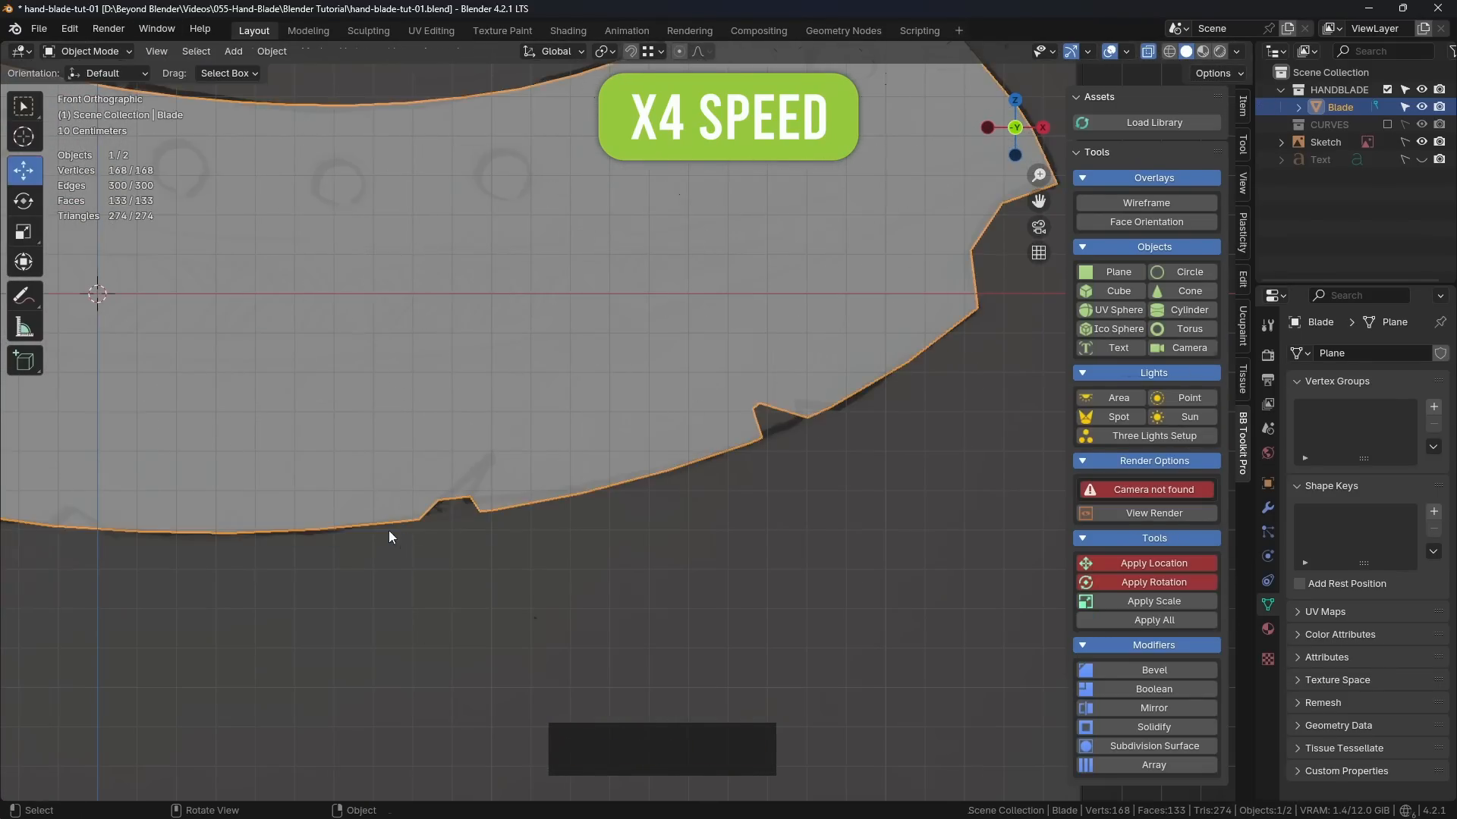
left_click(390, 533)
Step: Knife-cut a small four-point notch outline into the second lower-edge face from the blade's left corner
scroll(455, 524, "down", 3)
middle_click_drag(576, 523, 689, 534)
scroll(688, 534, "up", 5)
key("Tab")
key("KP_1")
scroll(688, 534, "up", 2)
key("k")
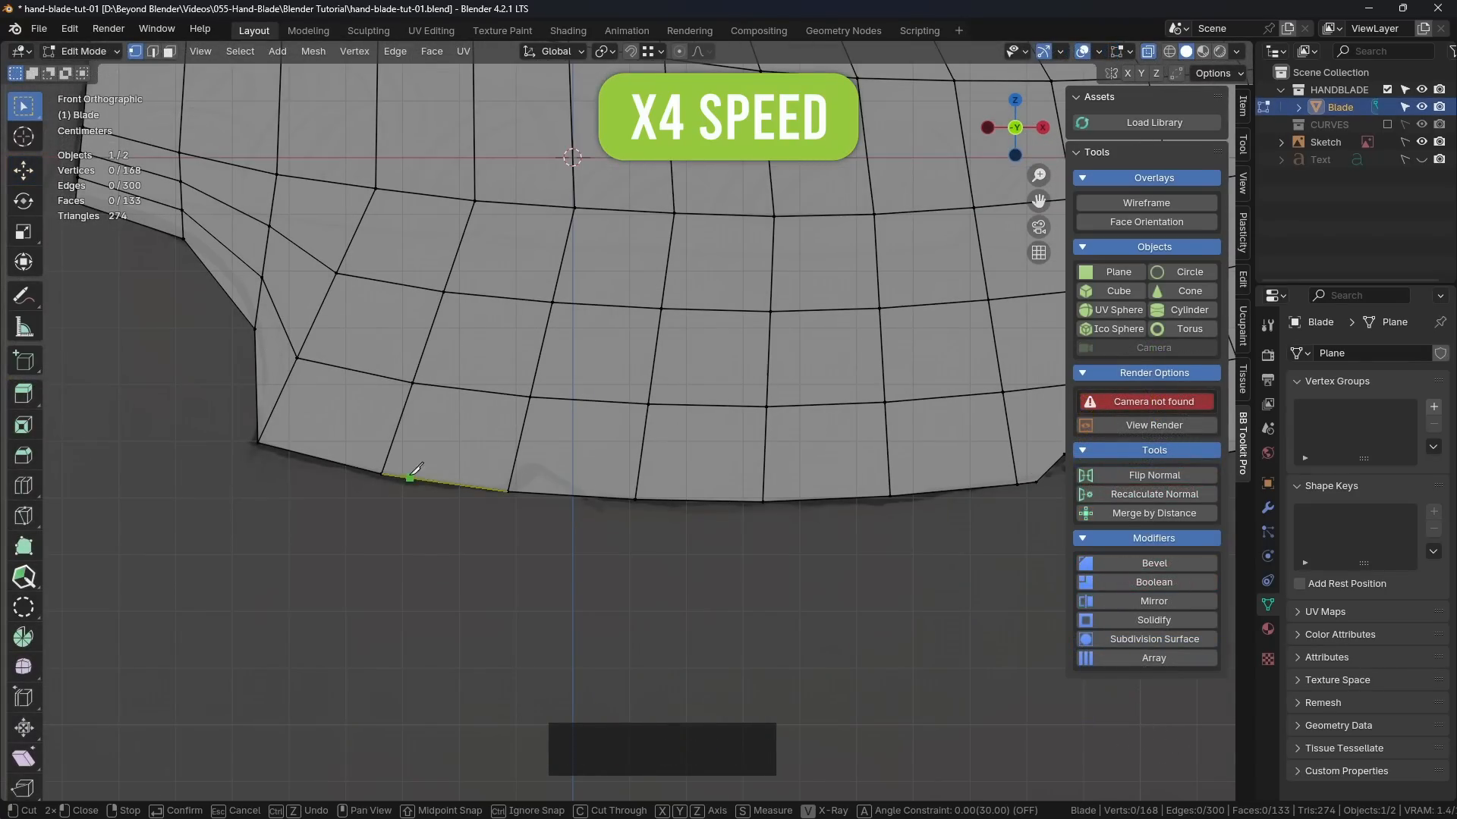
left_click(401, 476)
left_click(439, 444)
left_click(452, 484)
right_click(494, 546)
key("Return")
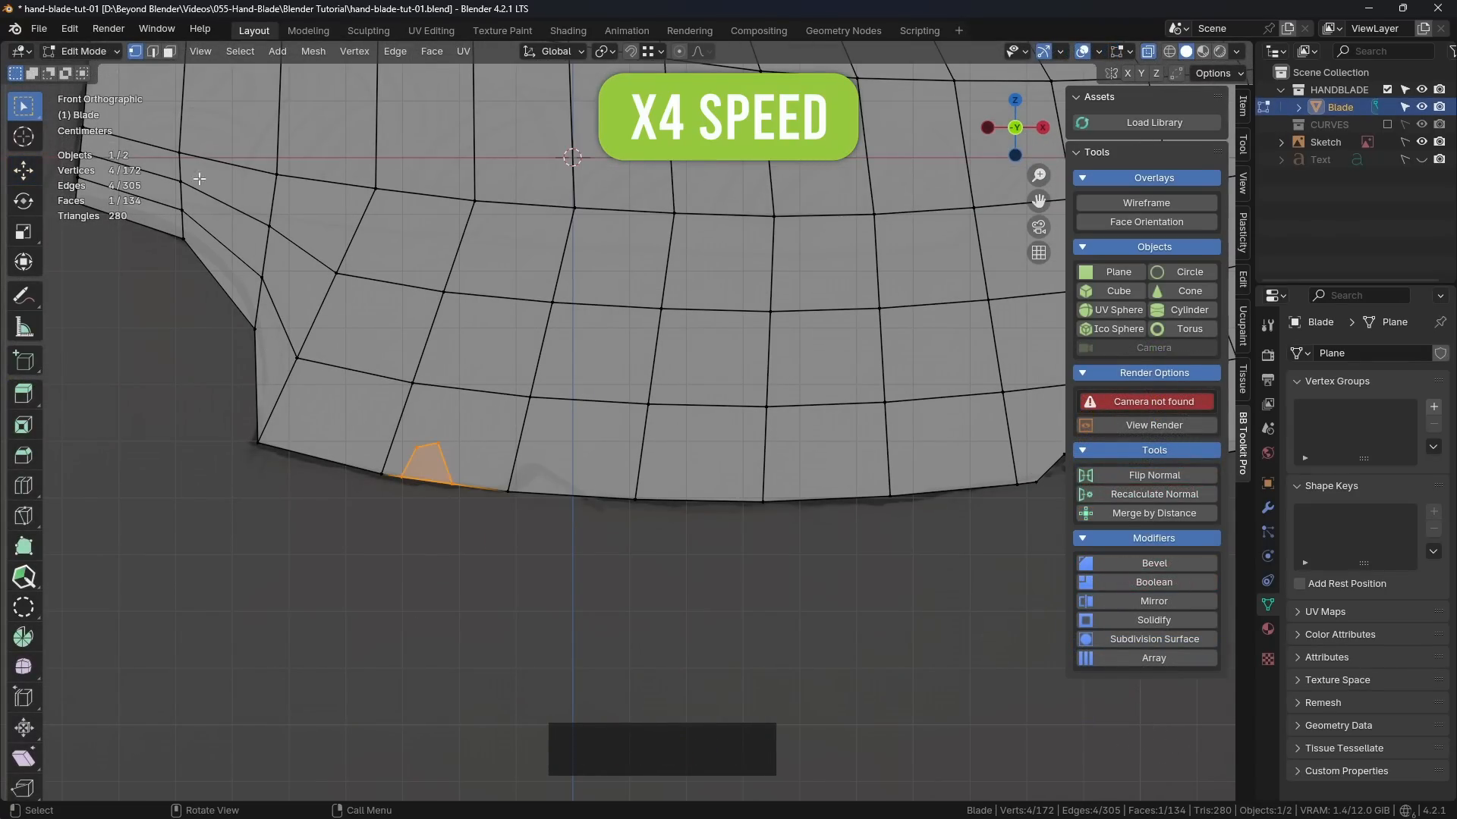
Step: Delete the face enclosed by the notch outline near the blade's left end
left_click(152, 52)
left_click(440, 546)
left_click(170, 55)
left_click(430, 463)
key("Delete")
Step: Knife-cut a shallow notch into the lower-edge face just right of the rightmost notch and delete the enclosed face
scroll(430, 467, "down", 5)
middle_click_drag(604, 527, 314, 582, "shift")
scroll(314, 582, "up", 2)
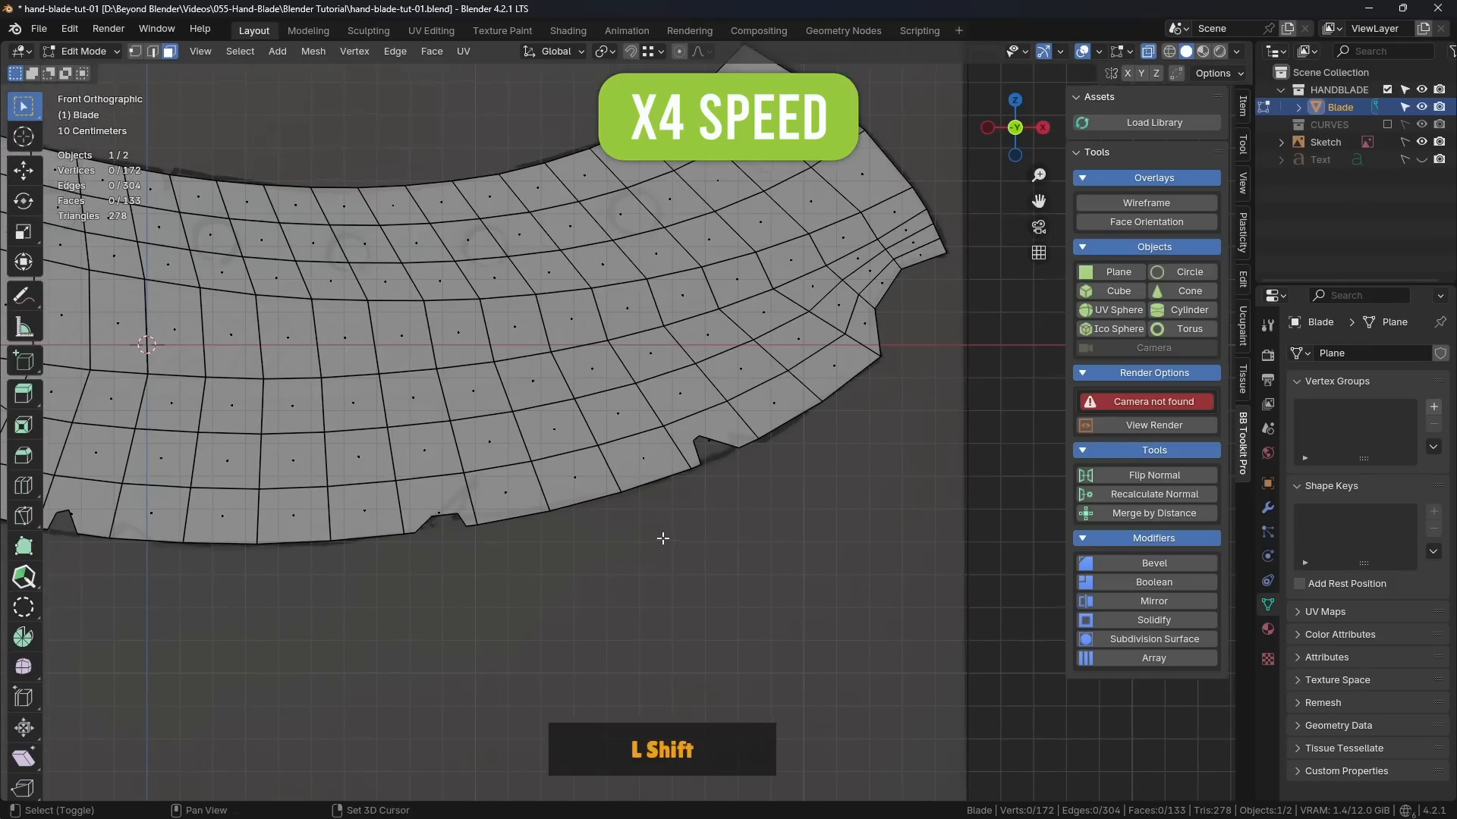
middle_click_drag(662, 538, 524, 624, "shift")
scroll(523, 624, "up", 2)
scroll(626, 483, "up", 1)
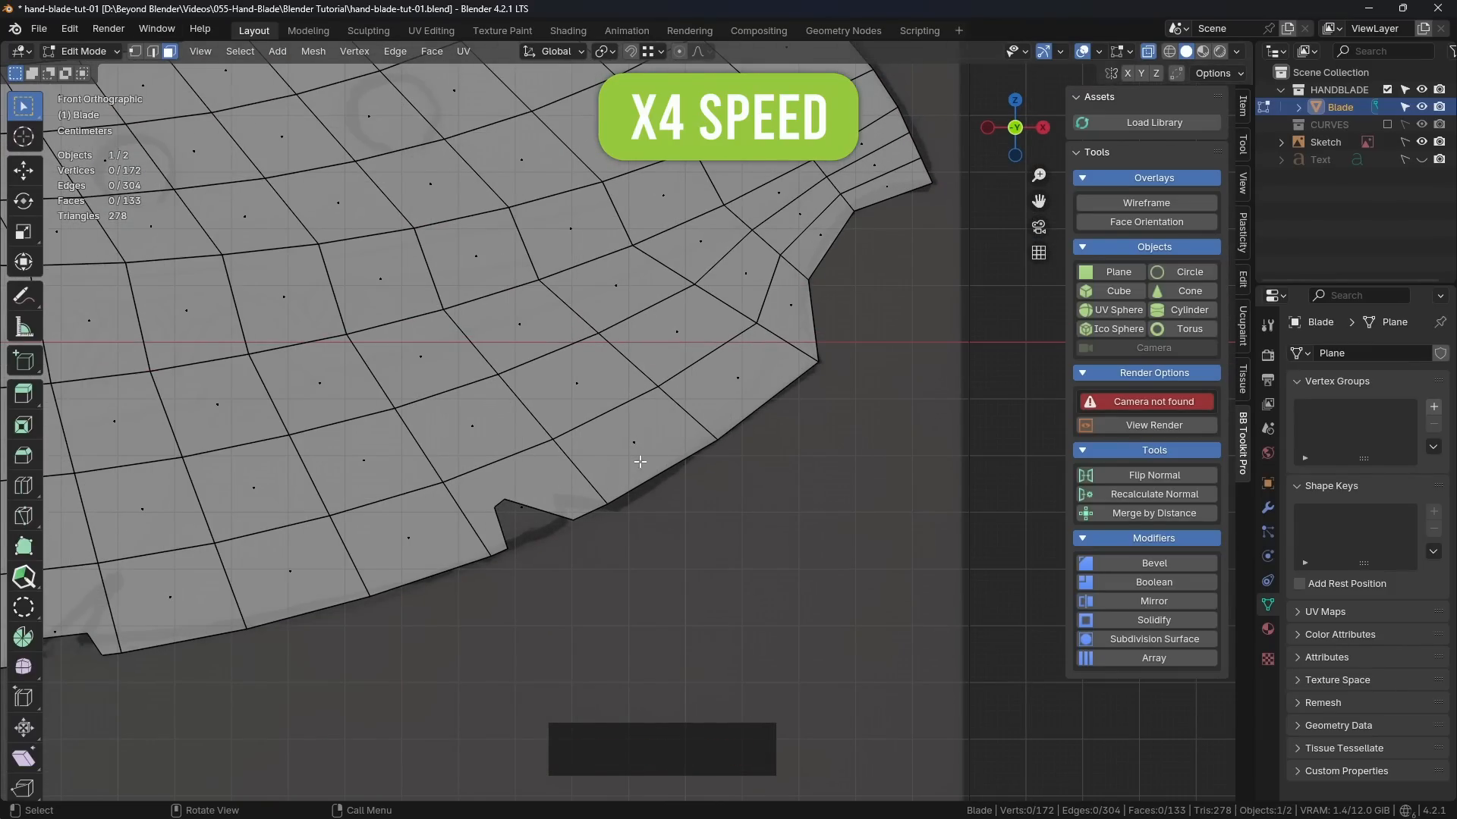
key("k")
left_click(624, 494)
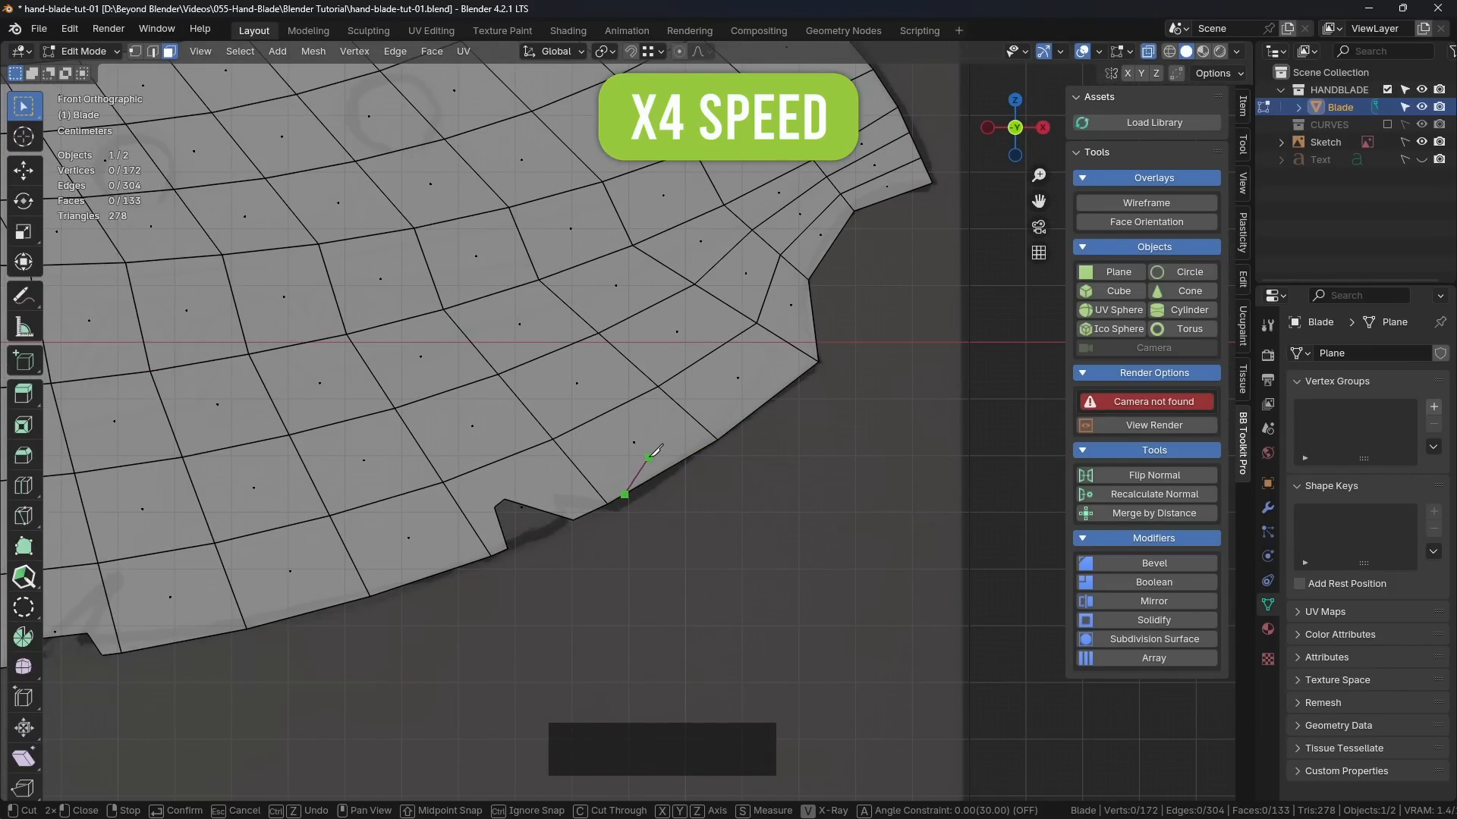
left_click(671, 449)
right_click(743, 479)
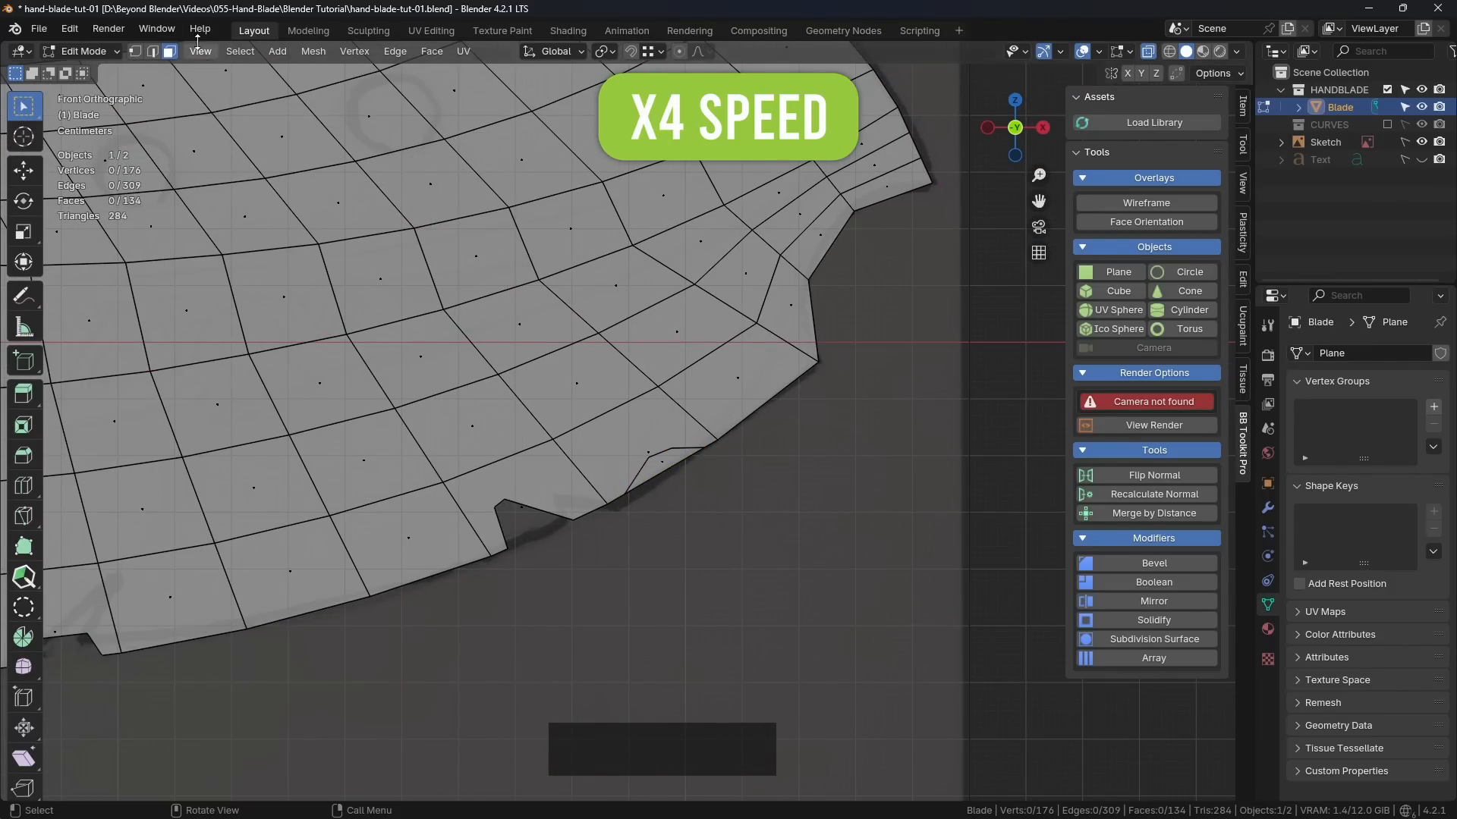
key("Delete")
left_click(660, 466)
Step: Return the blade to Object Mode, deselect it and turn off X-Ray to review all the notches
scroll(818, 540, "down", 6)
key("Tab")
left_click(842, 548)
middle_click_drag(844, 550, 809, 535, "shift")
key("alt+z")
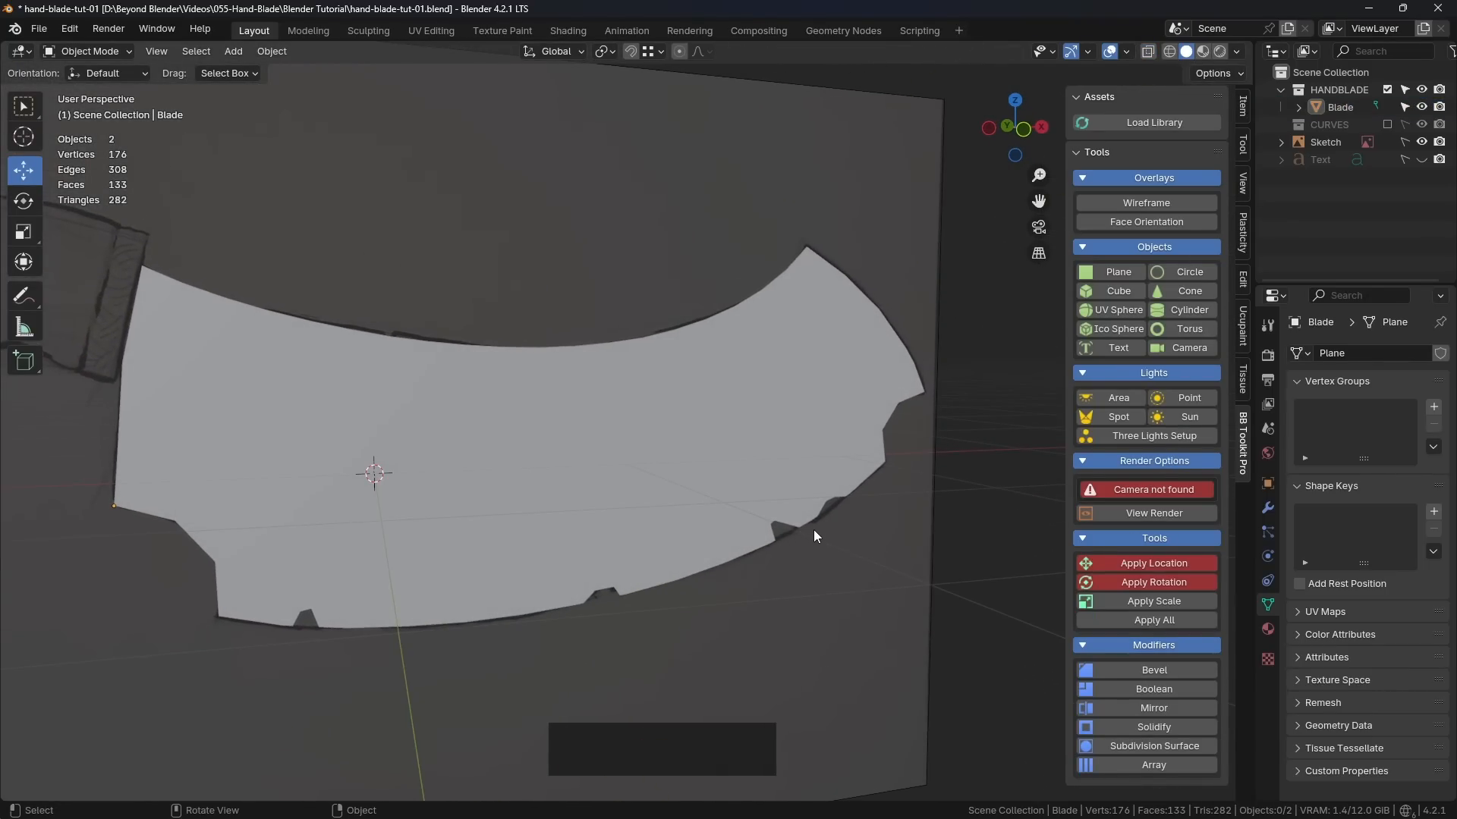
middle_click_drag(557, 443, 539, 484)
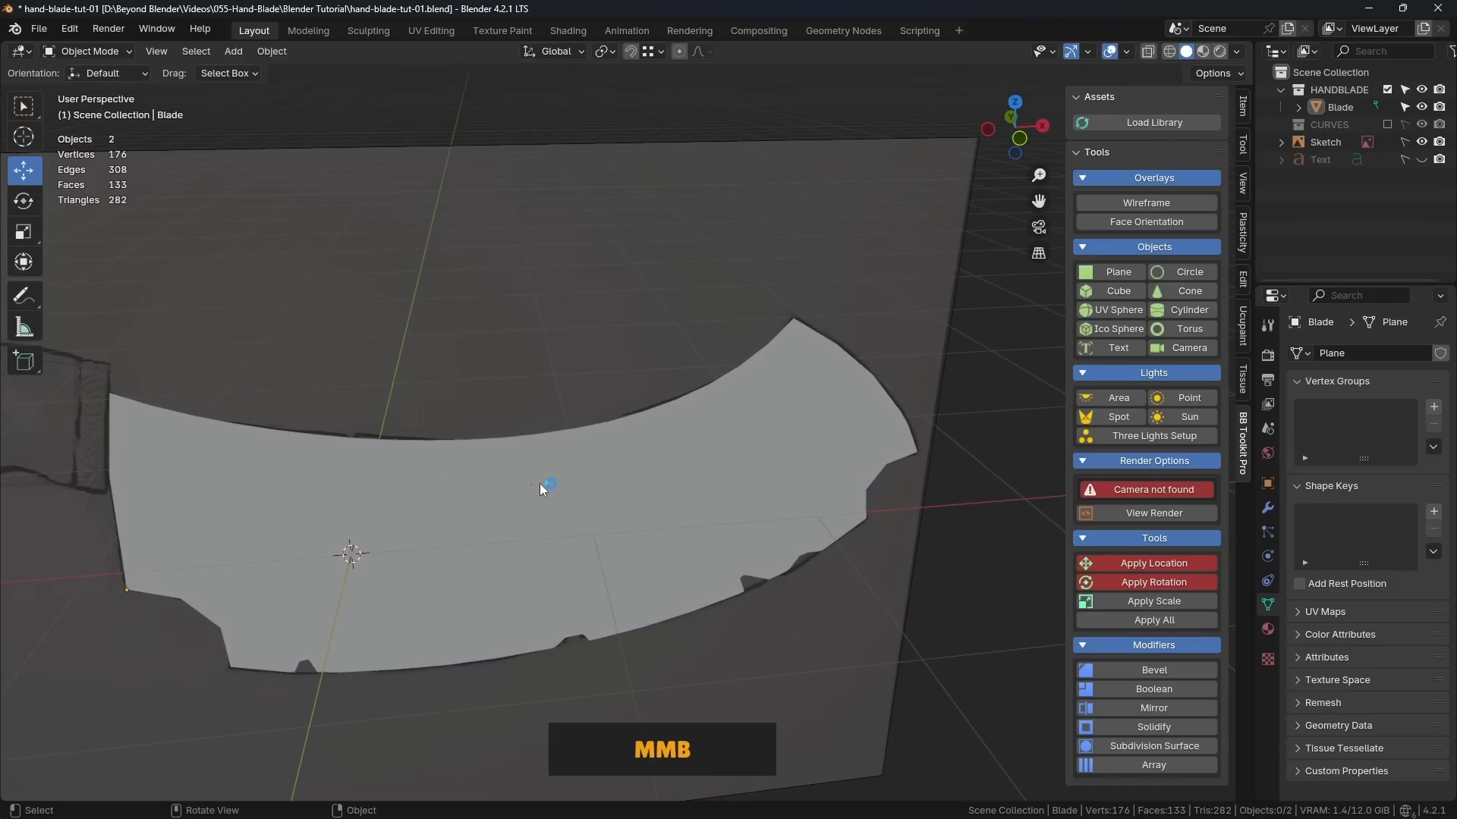
Step: Look over the notched blade, return to the front view and turn on X-Ray
scroll(350, 448, "up", 4)
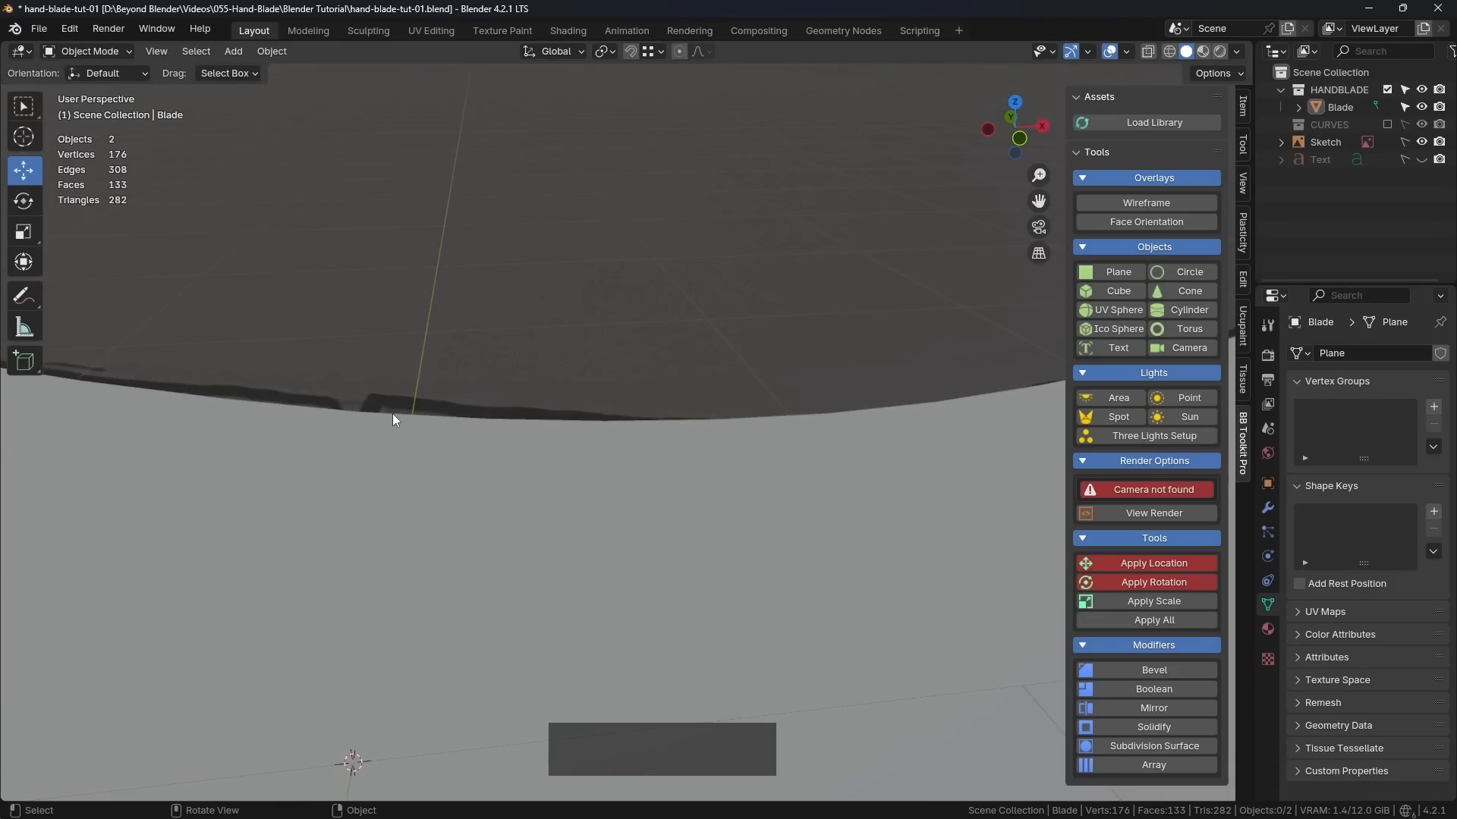
scroll(393, 419, "down", 3)
middle_click_drag(400, 430, 479, 462, "shift")
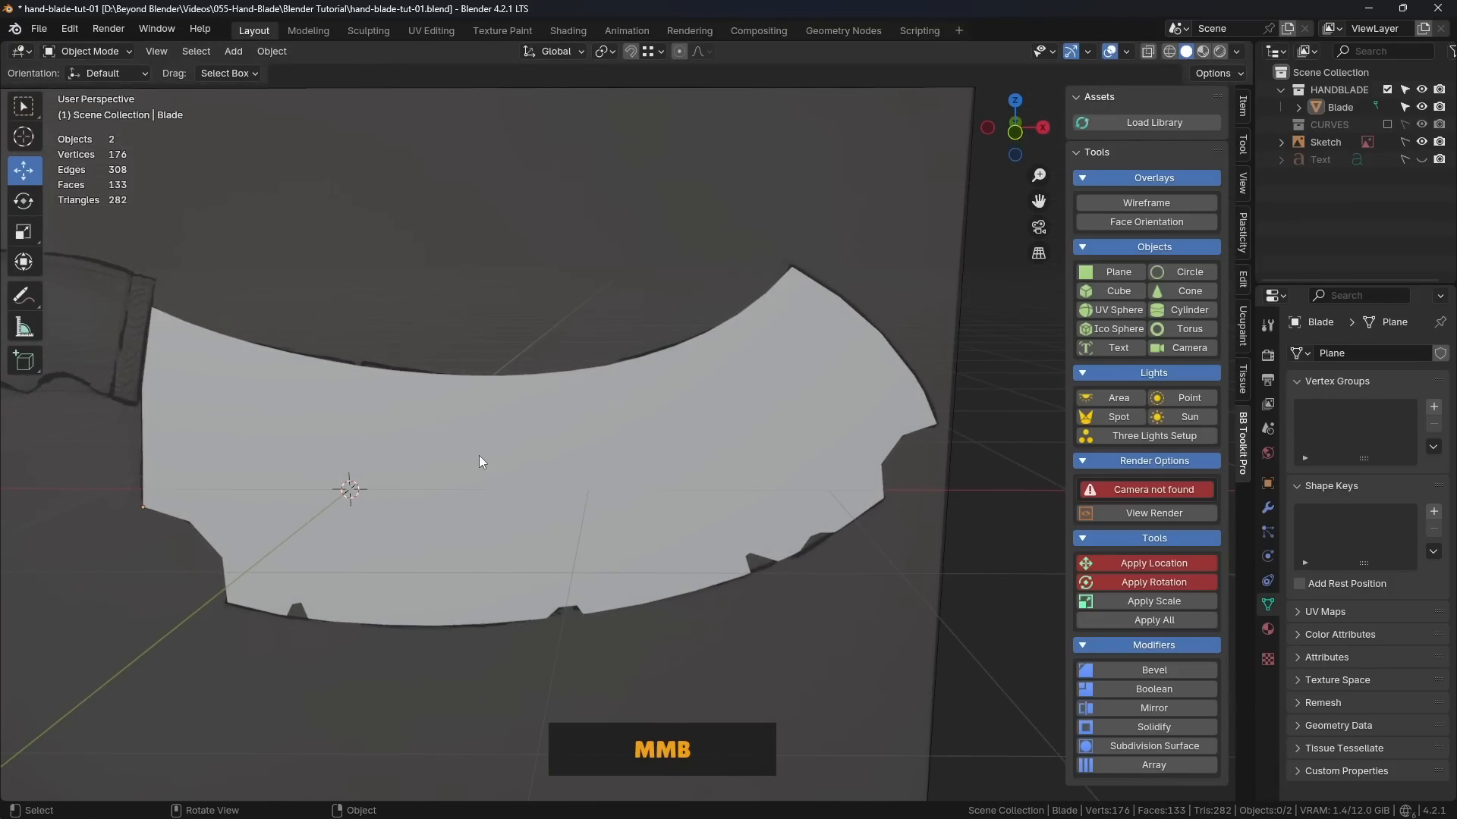
key("KP_1")
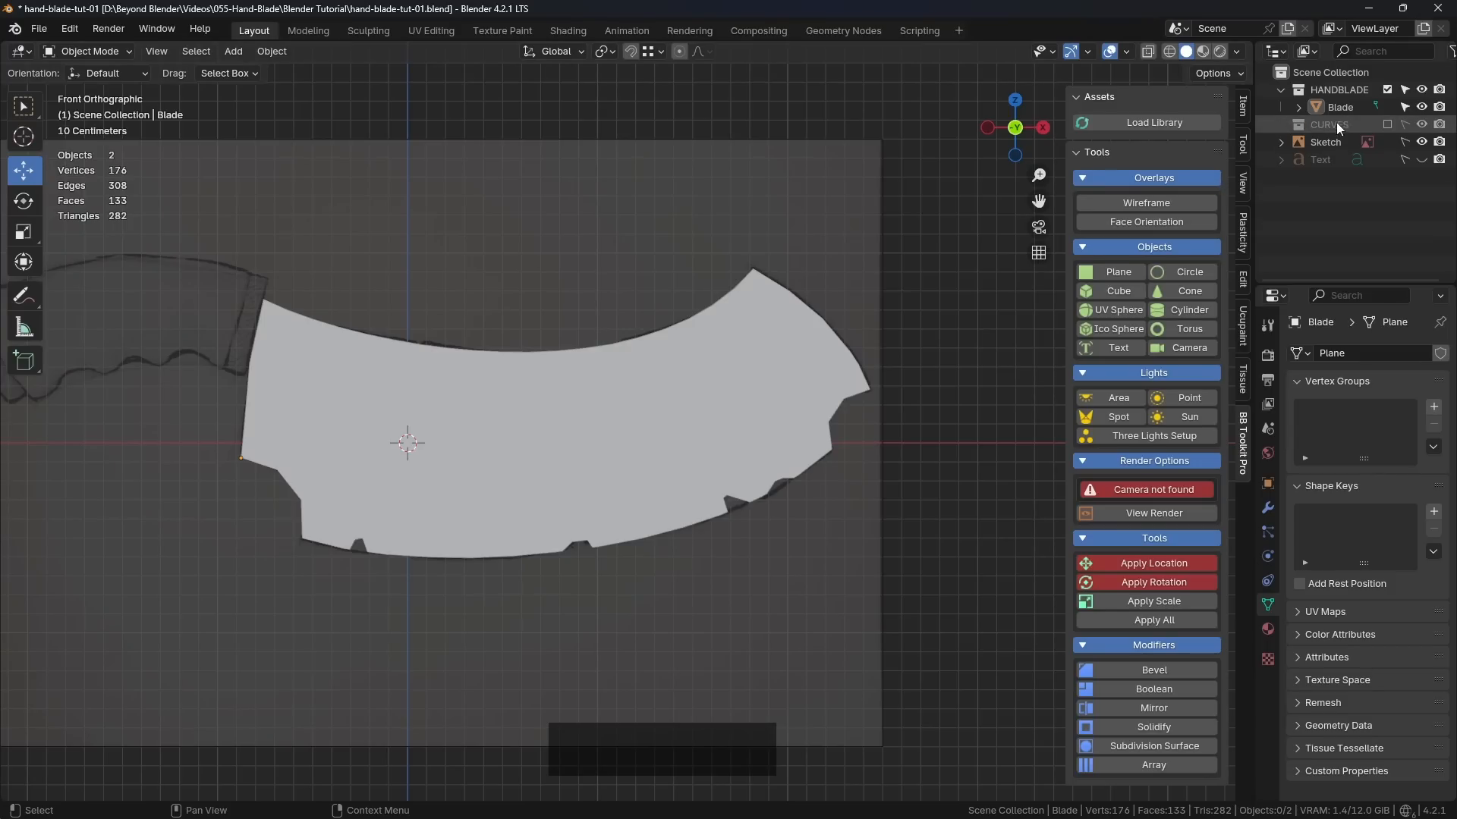
left_click(1150, 52)
middle_click_drag(767, 455, 735, 453, "shift")
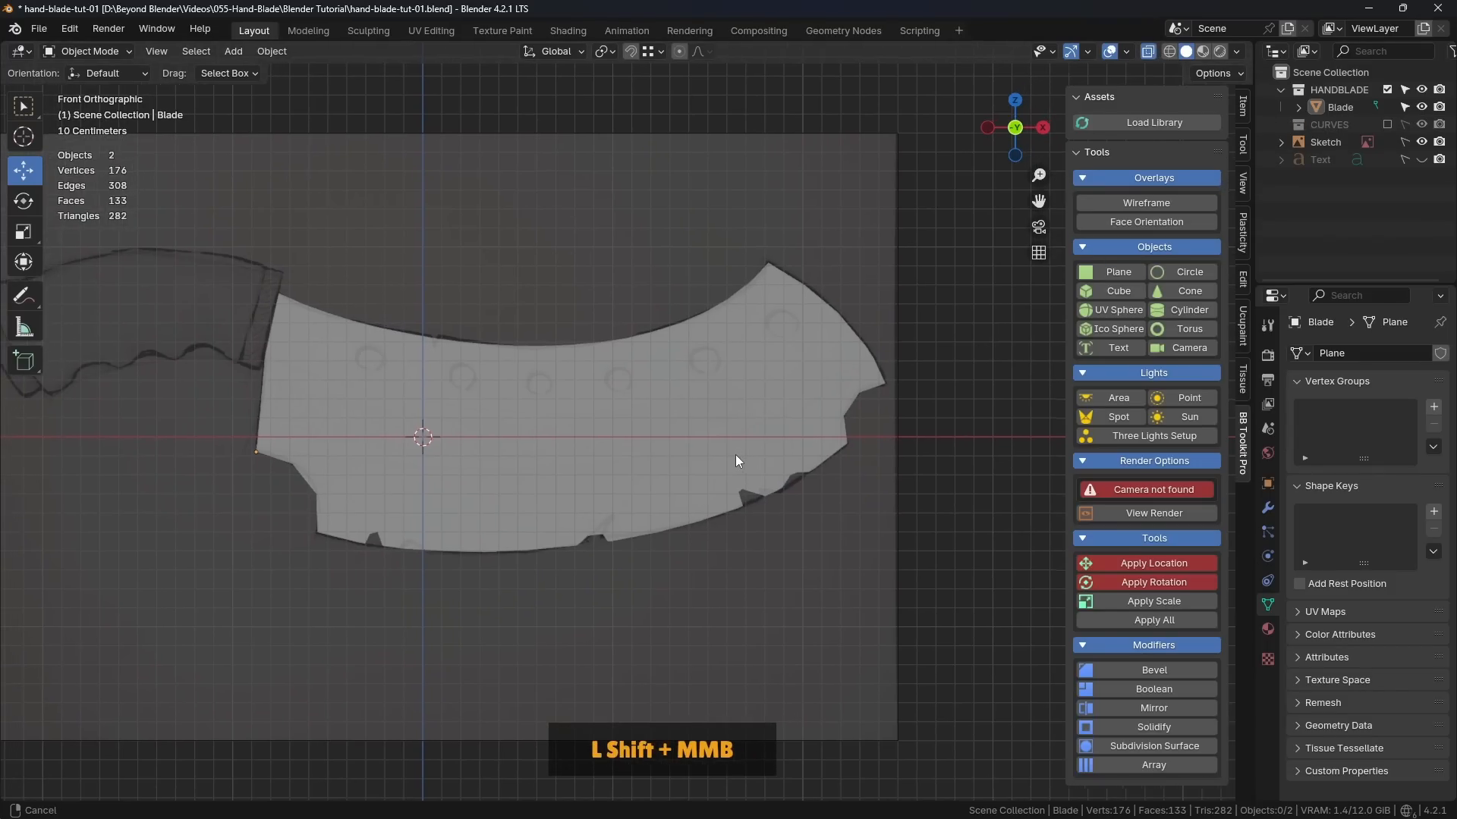
scroll(758, 486, "up", 3)
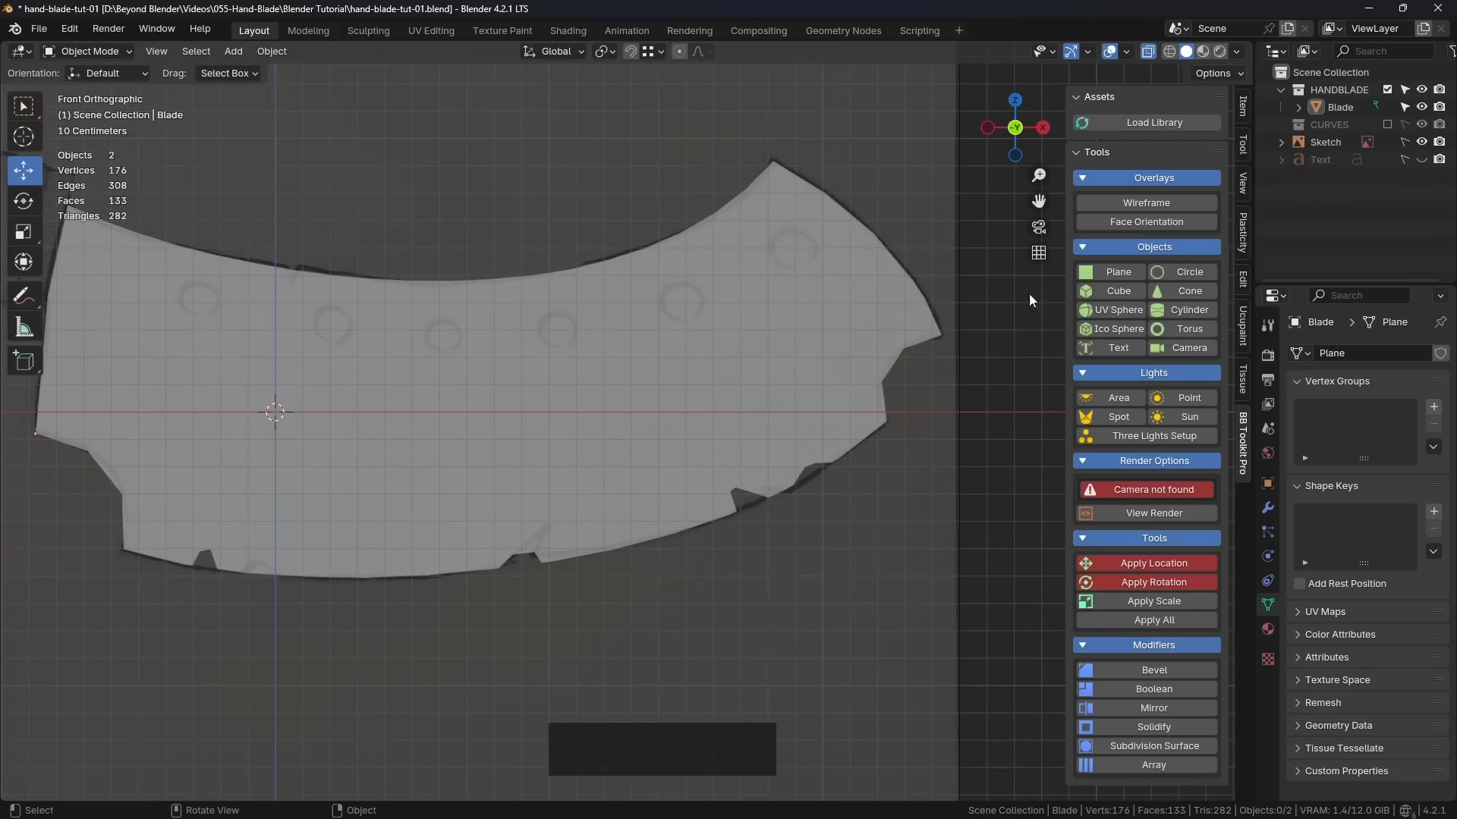
Step: Show the wireframe overlay and put the blade into Edit Mode
left_click(1162, 203)
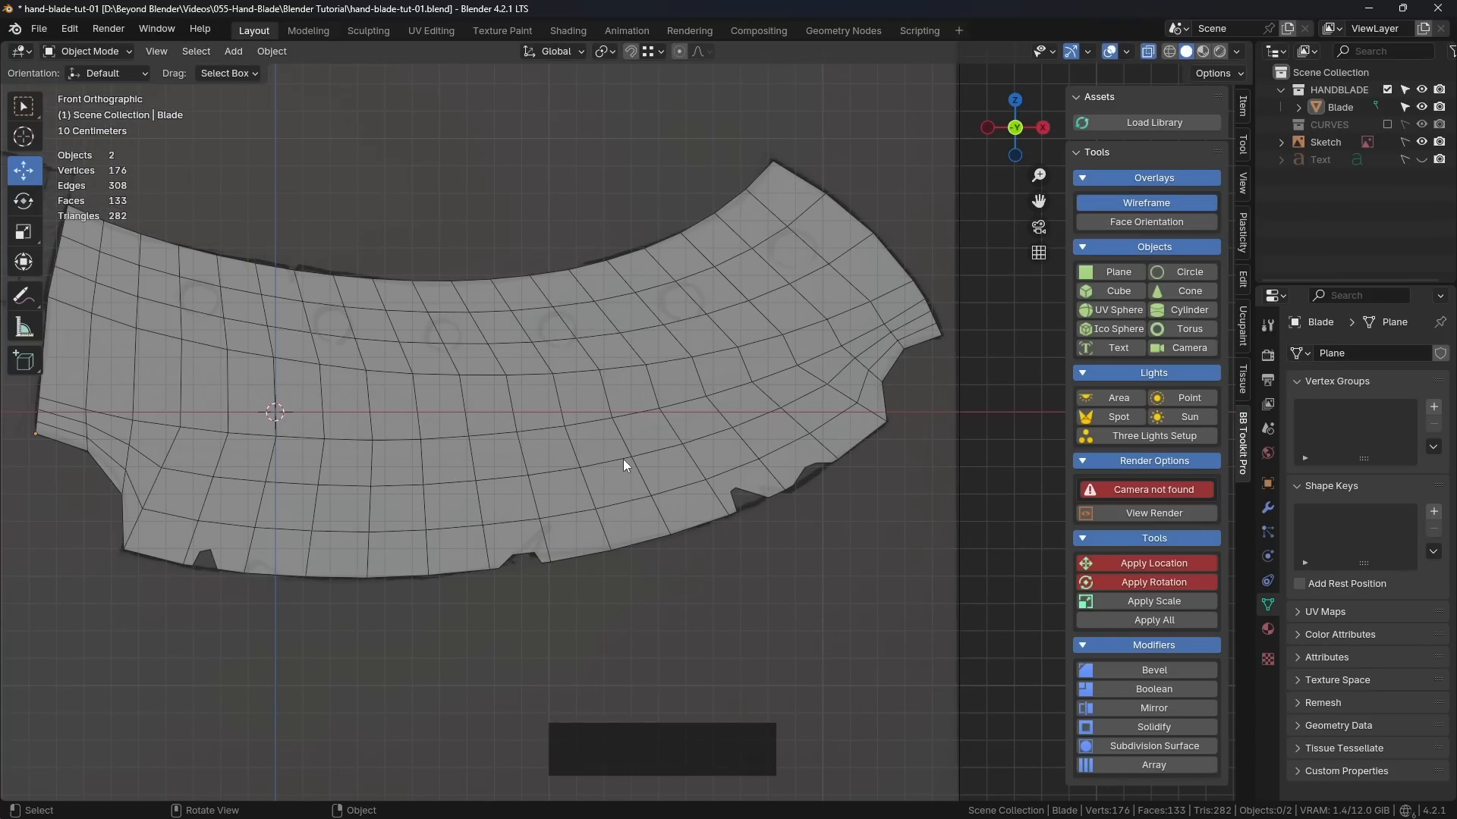
scroll(625, 465, "up", 5)
left_click(452, 347)
key("Tab")
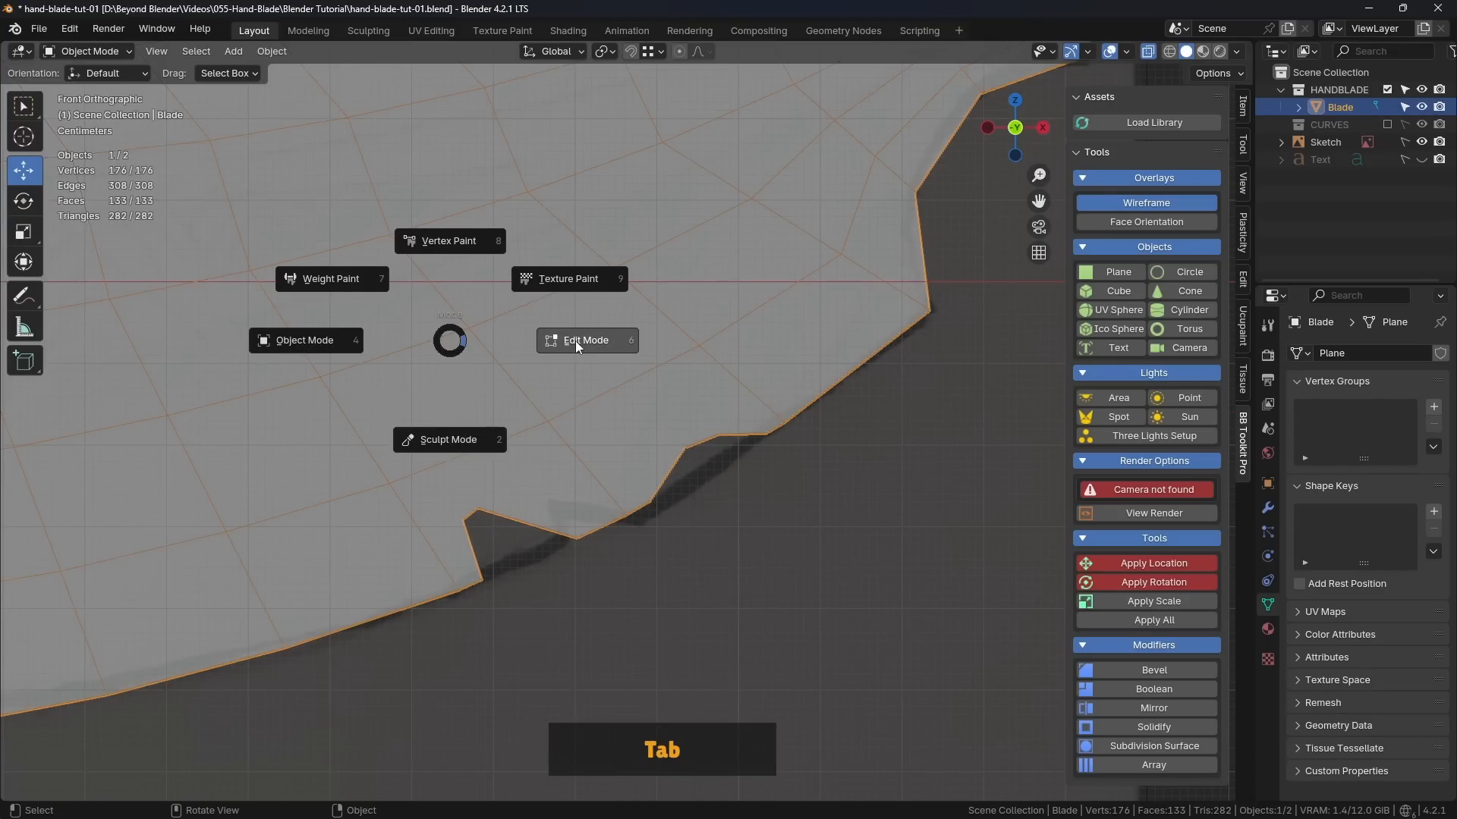
left_click(575, 339)
Step: Examine the n-gon faces surrounding the damage notches along the blade's lower edge
middle_click_drag(676, 416, 713, 437, "shift")
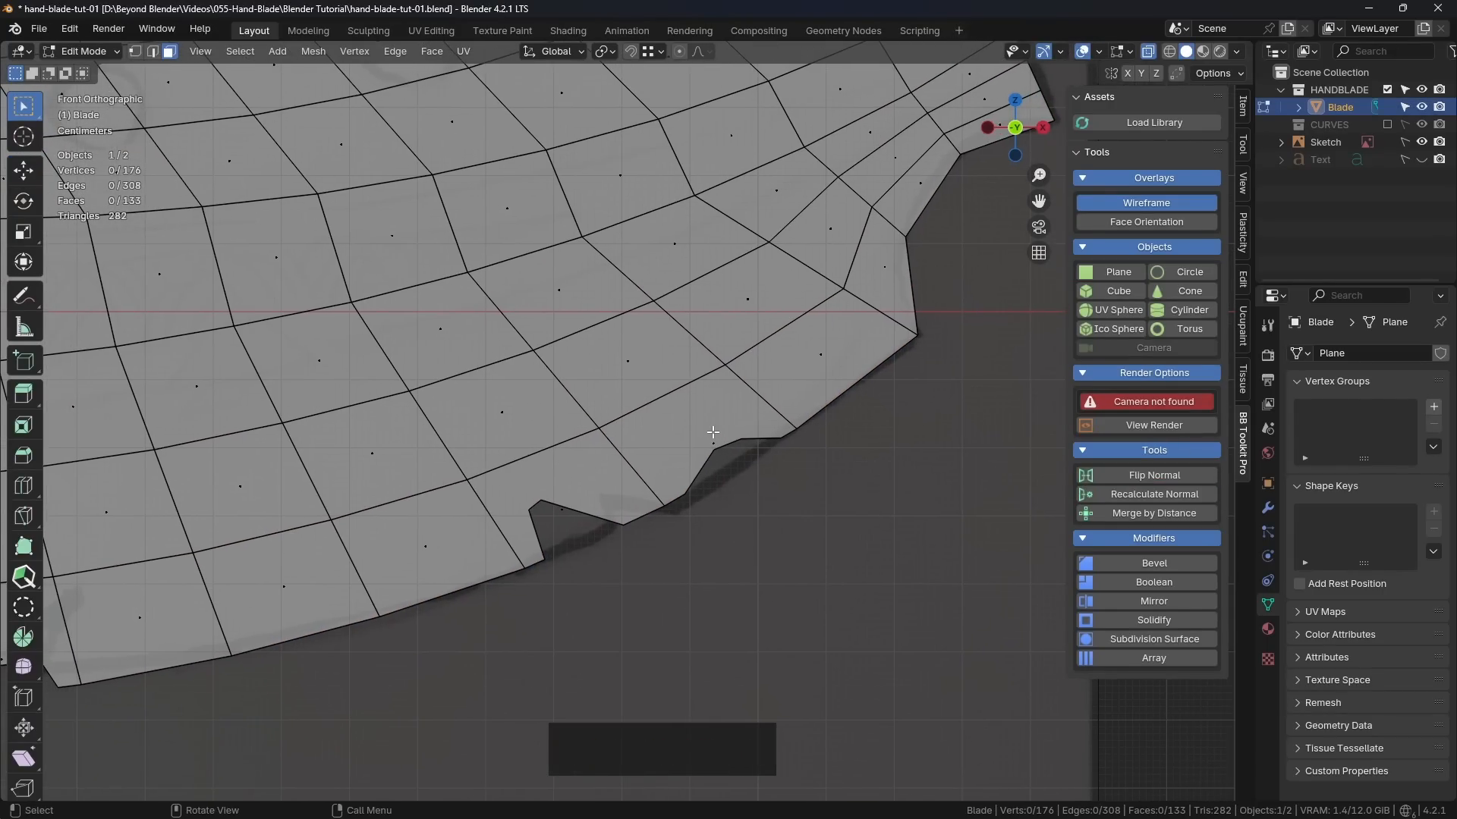
left_click(619, 547)
left_click(561, 497)
scroll(578, 545, "down", 2)
middle_click_drag(353, 566, 569, 522, "shift")
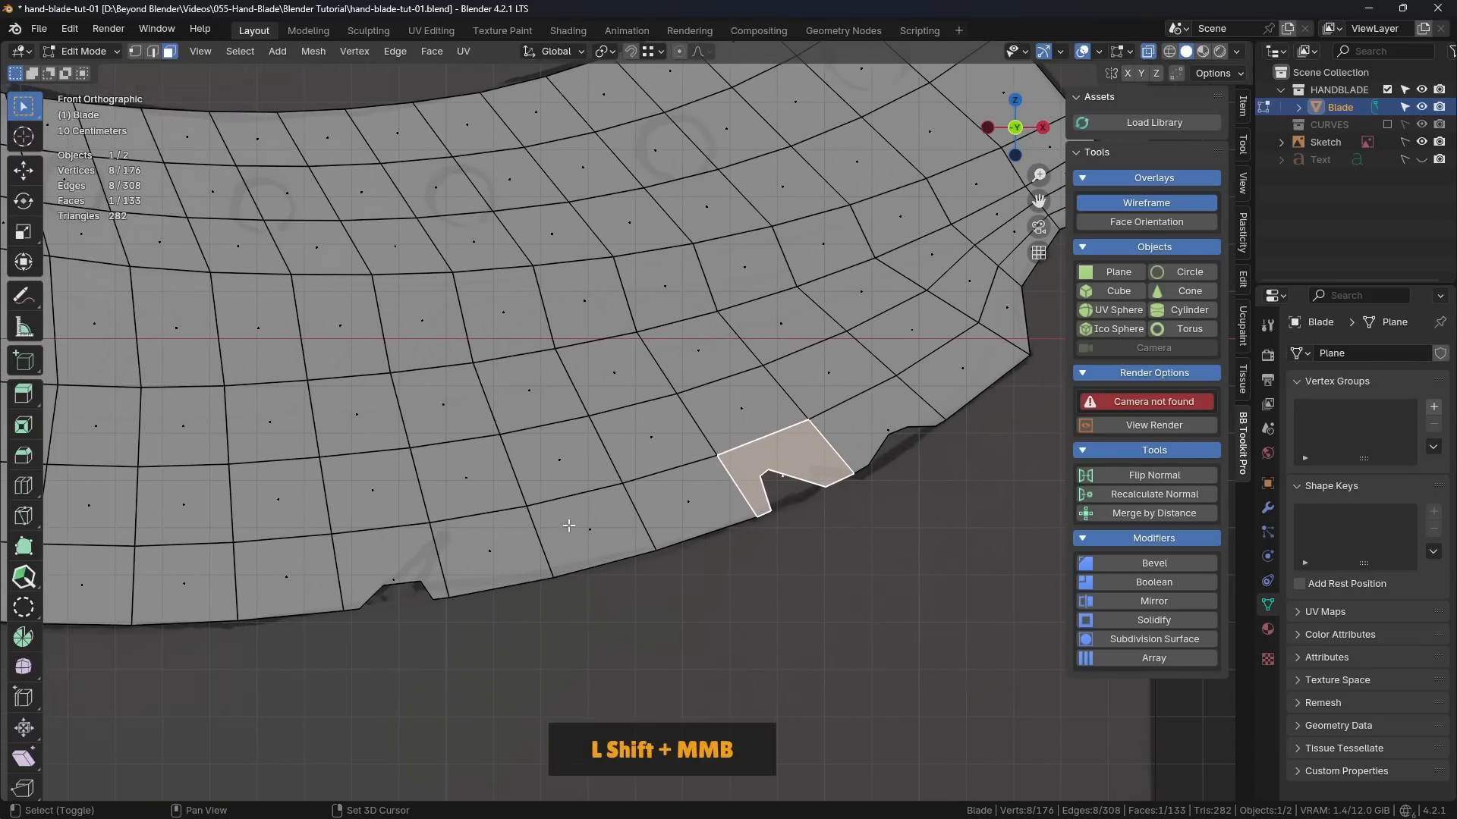
left_click(394, 570)
middle_click_drag(274, 580, 673, 533, "shift")
middle_click_drag(319, 538, 478, 525, "shift")
left_click(455, 521)
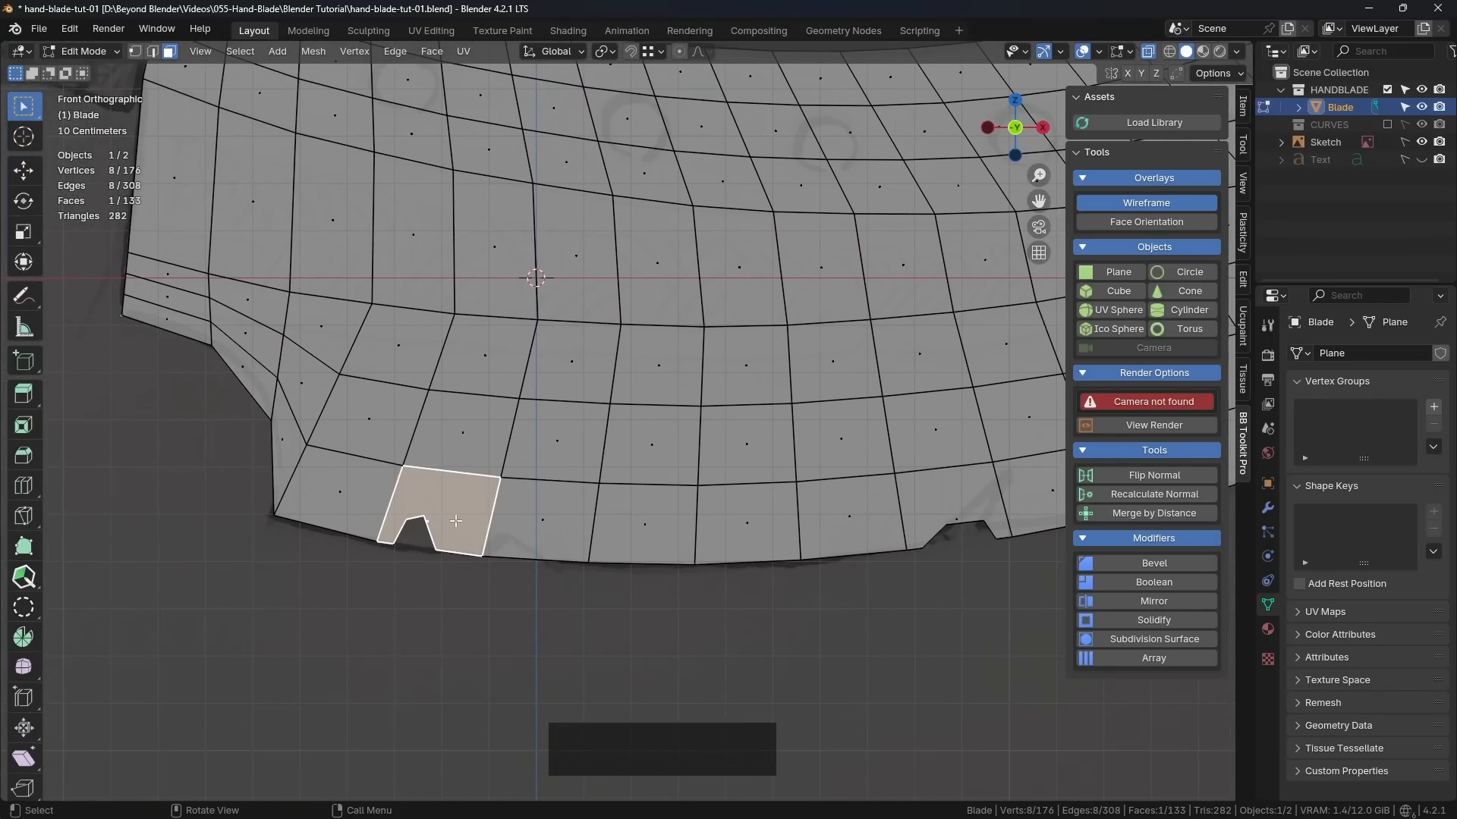
middle_click_drag(624, 530, 494, 540, "shift")
left_click(820, 515)
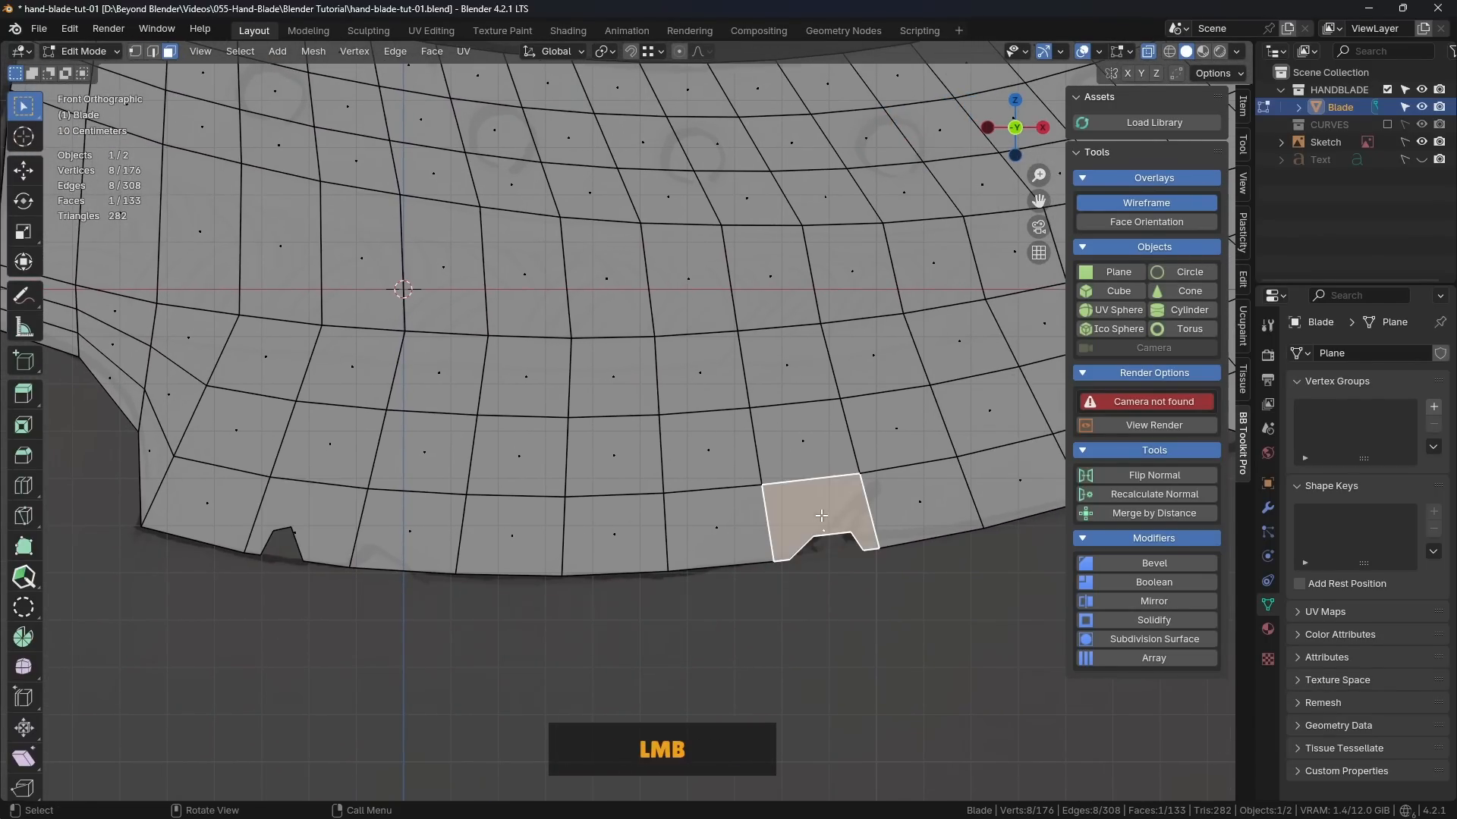
middle_click_drag(410, 494, 629, 542, "shift")
left_click(664, 644)
Step: Switch to vertex selection and connect the leftmost notch's inner left corner to the grid vertex directly above it
scroll(663, 644, "up", 3)
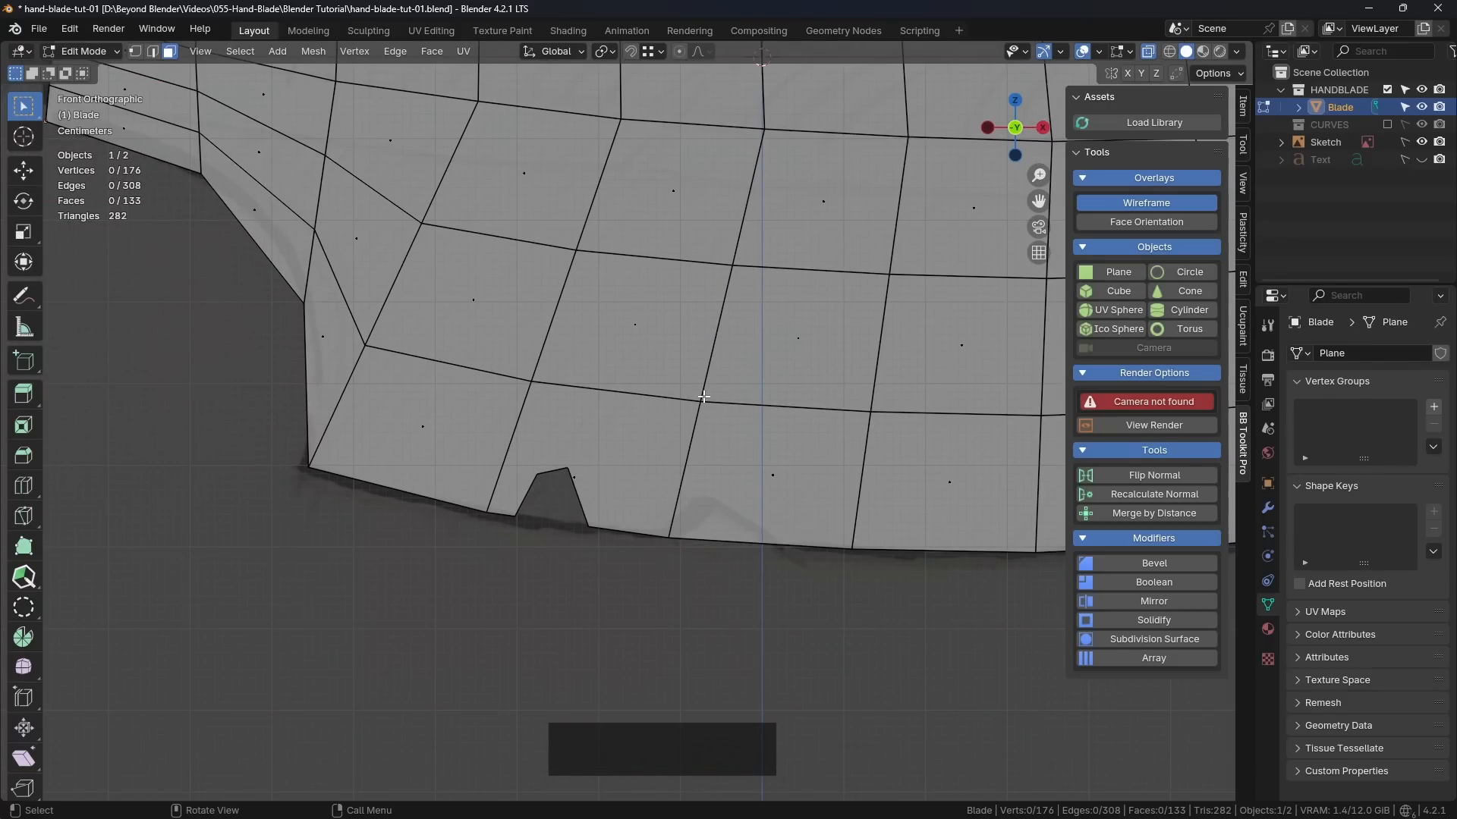
scroll(756, 382, "down", 2)
middle_click_drag(756, 381, 663, 422, "shift")
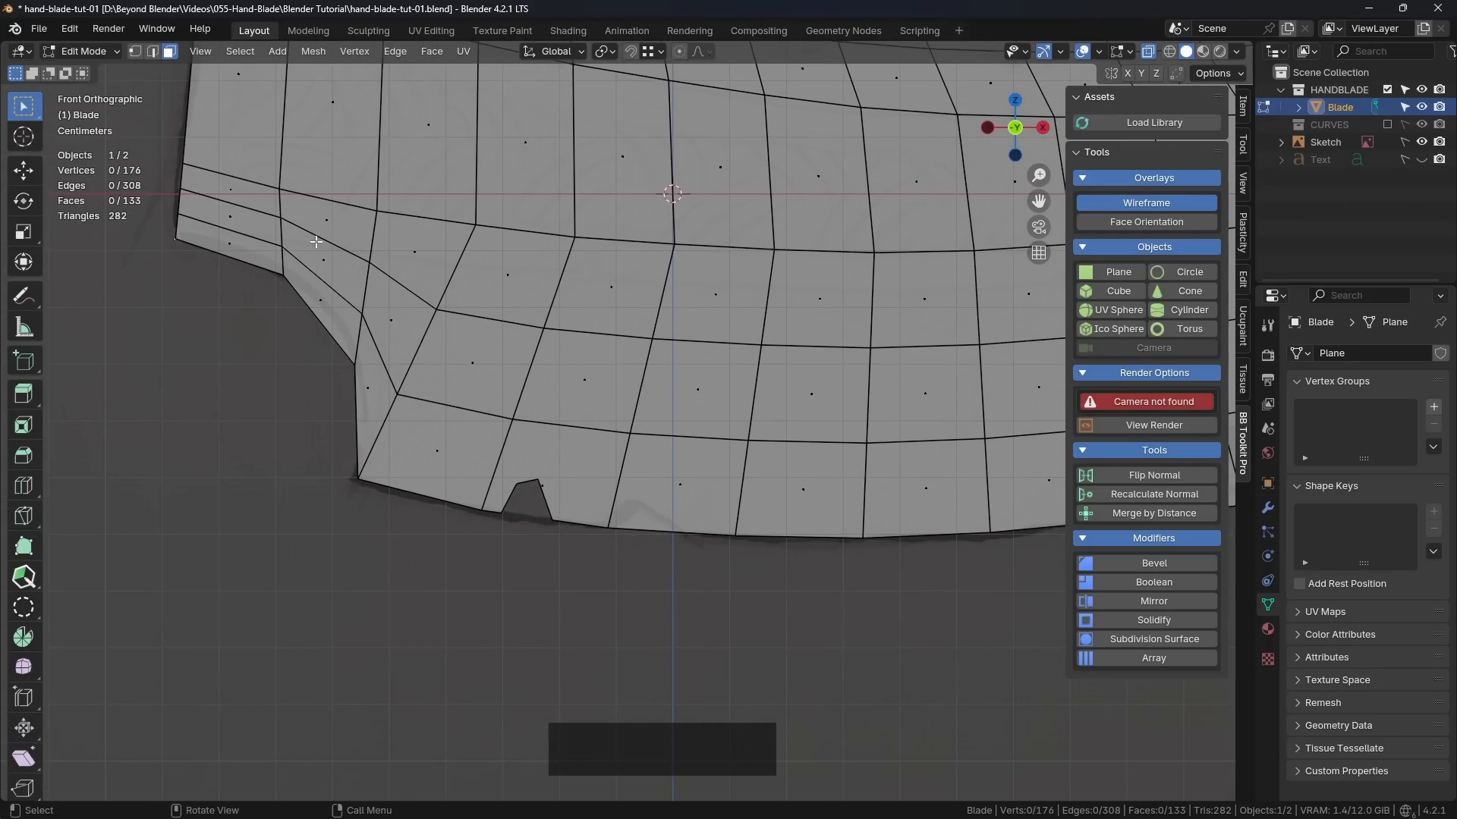
left_click(135, 50)
scroll(474, 400, "up", 3)
middle_click_drag(473, 400, 592, 437, "shift")
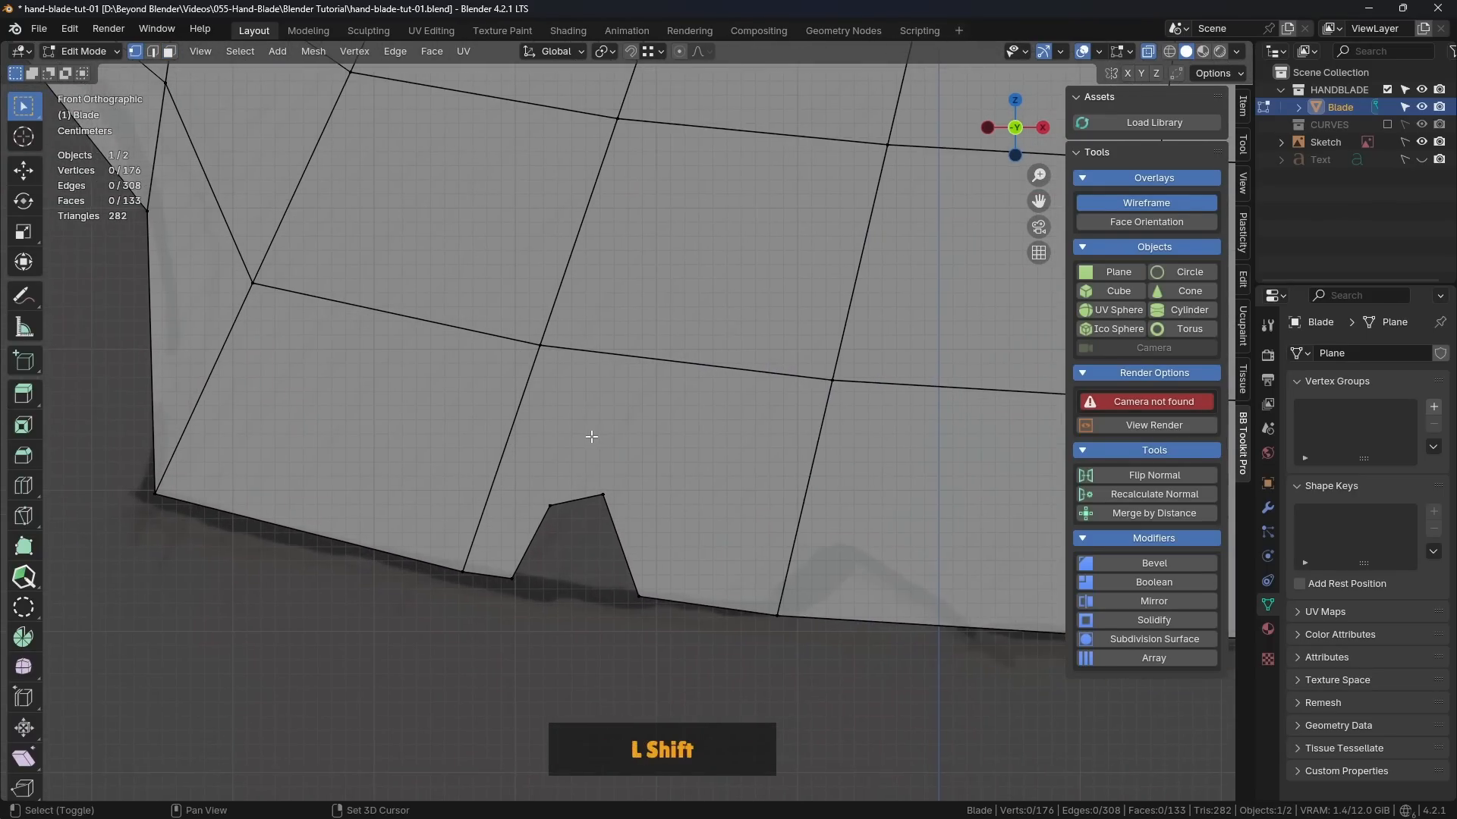
left_click(551, 504, "shift")
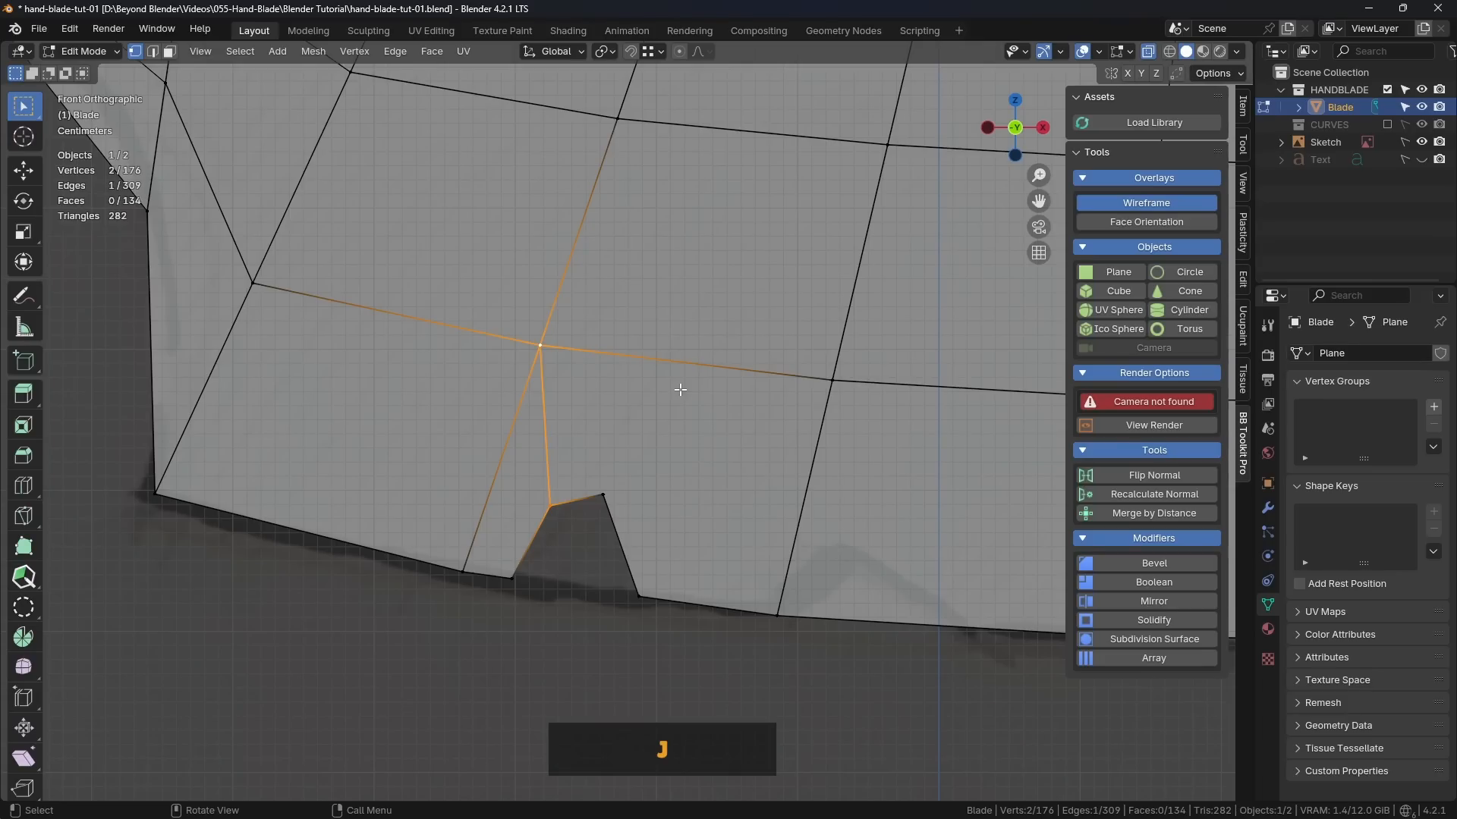
left_click(458, 655)
Step: Connect the leftmost notch's inner right corner to the grid vertices at its upper right and upper left
middle_click_drag(614, 497, 589, 448, "shift")
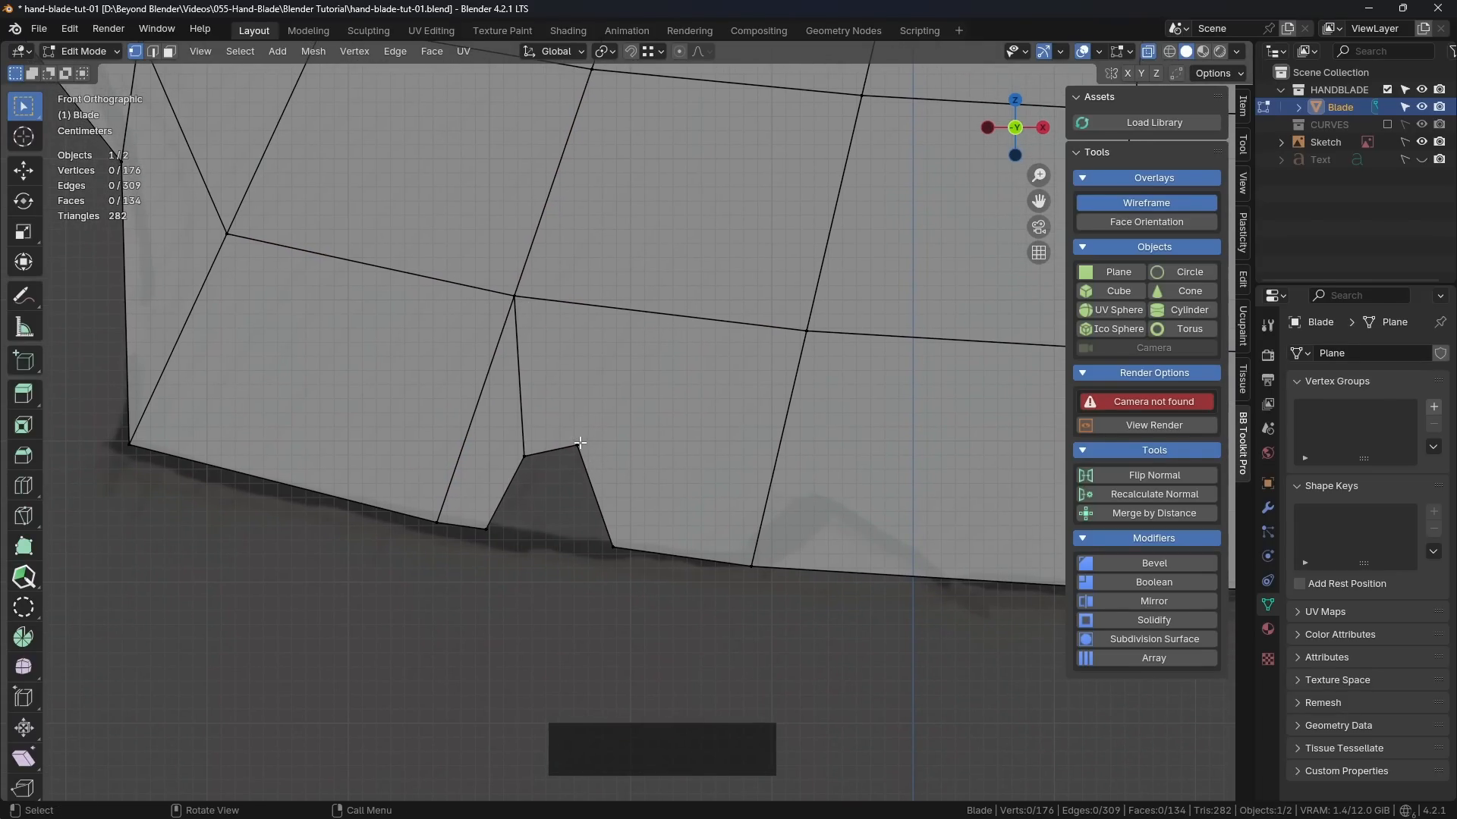
left_click(580, 442)
left_click(804, 331, "shift")
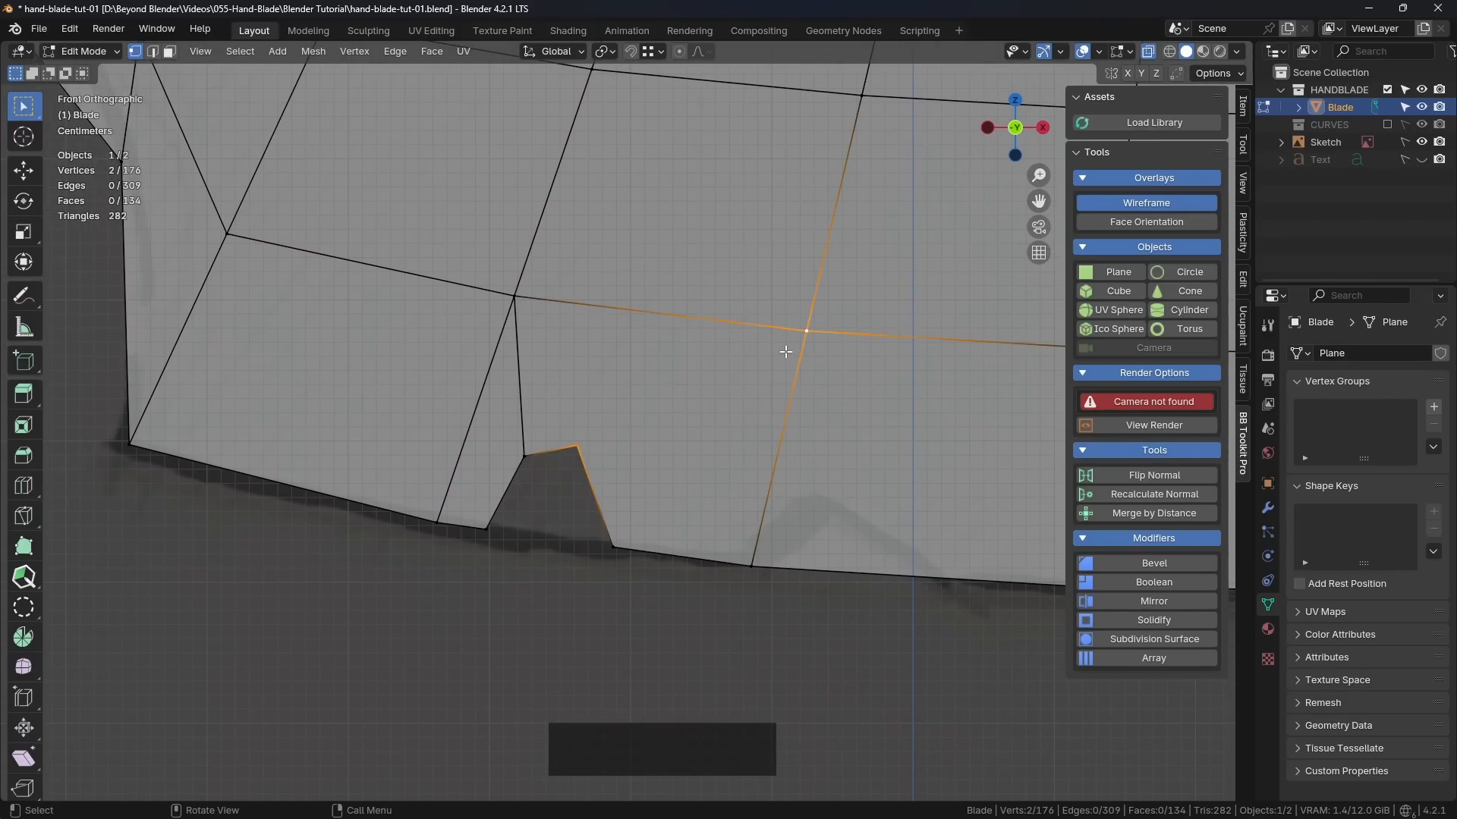
key("j")
left_click(516, 296)
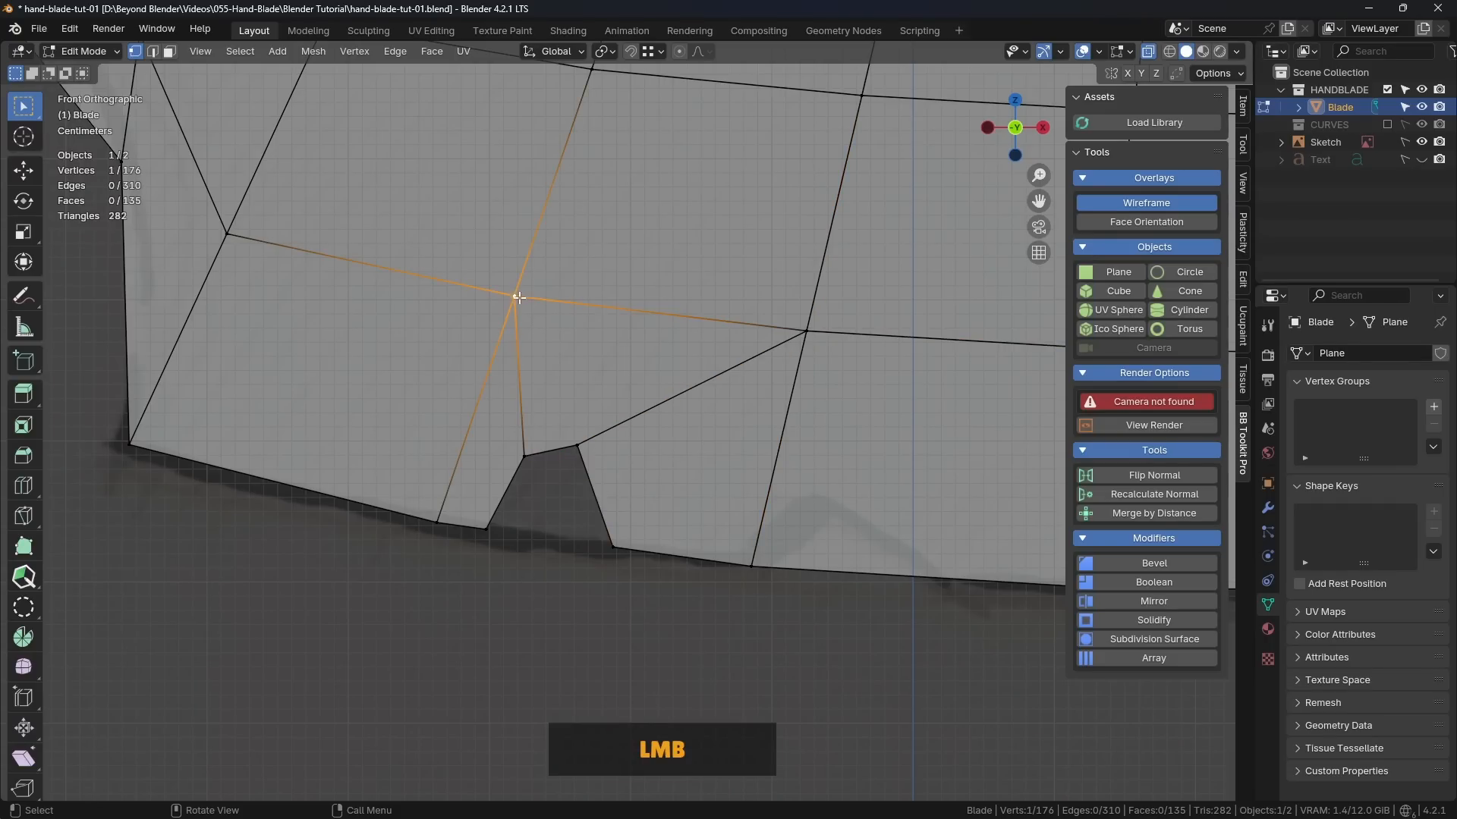
left_click(578, 446, "shift")
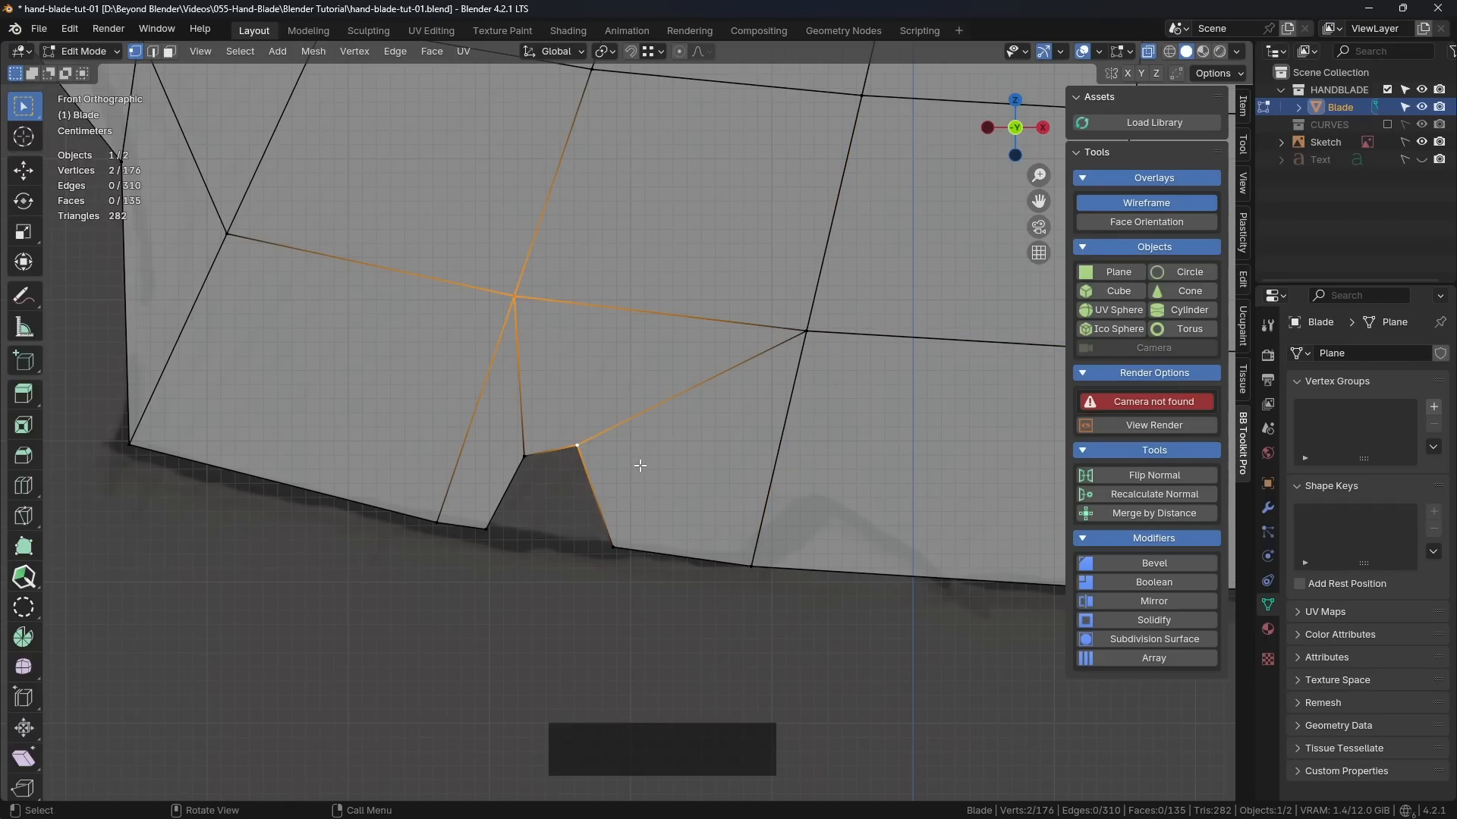
Step: Connect the leftmost notch's inner right and inner left corners to the neighbouring lower-edge grid vertices on their respective sides
left_click(580, 446)
left_click(756, 565, "shift")
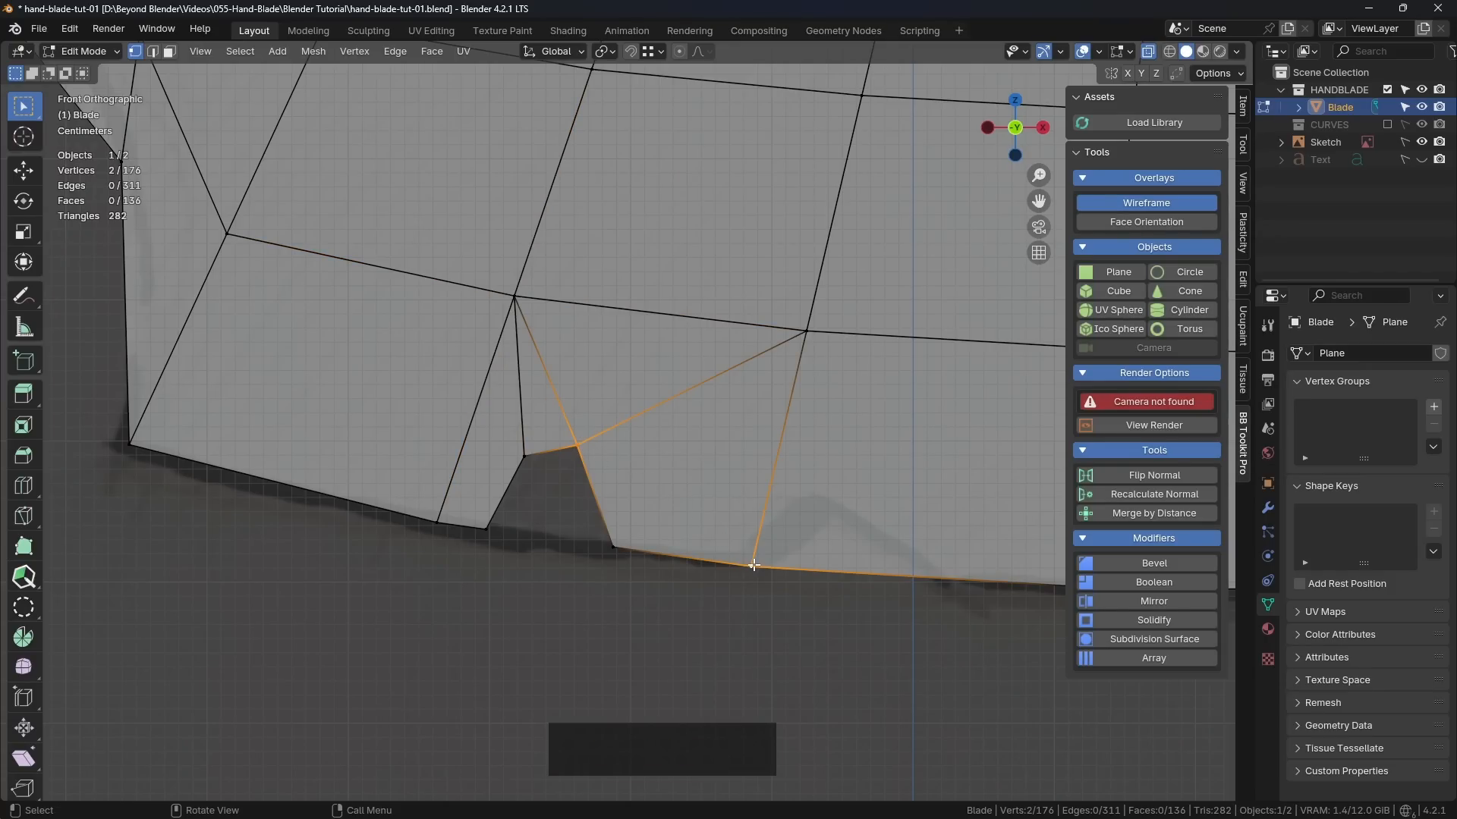
left_click(522, 457)
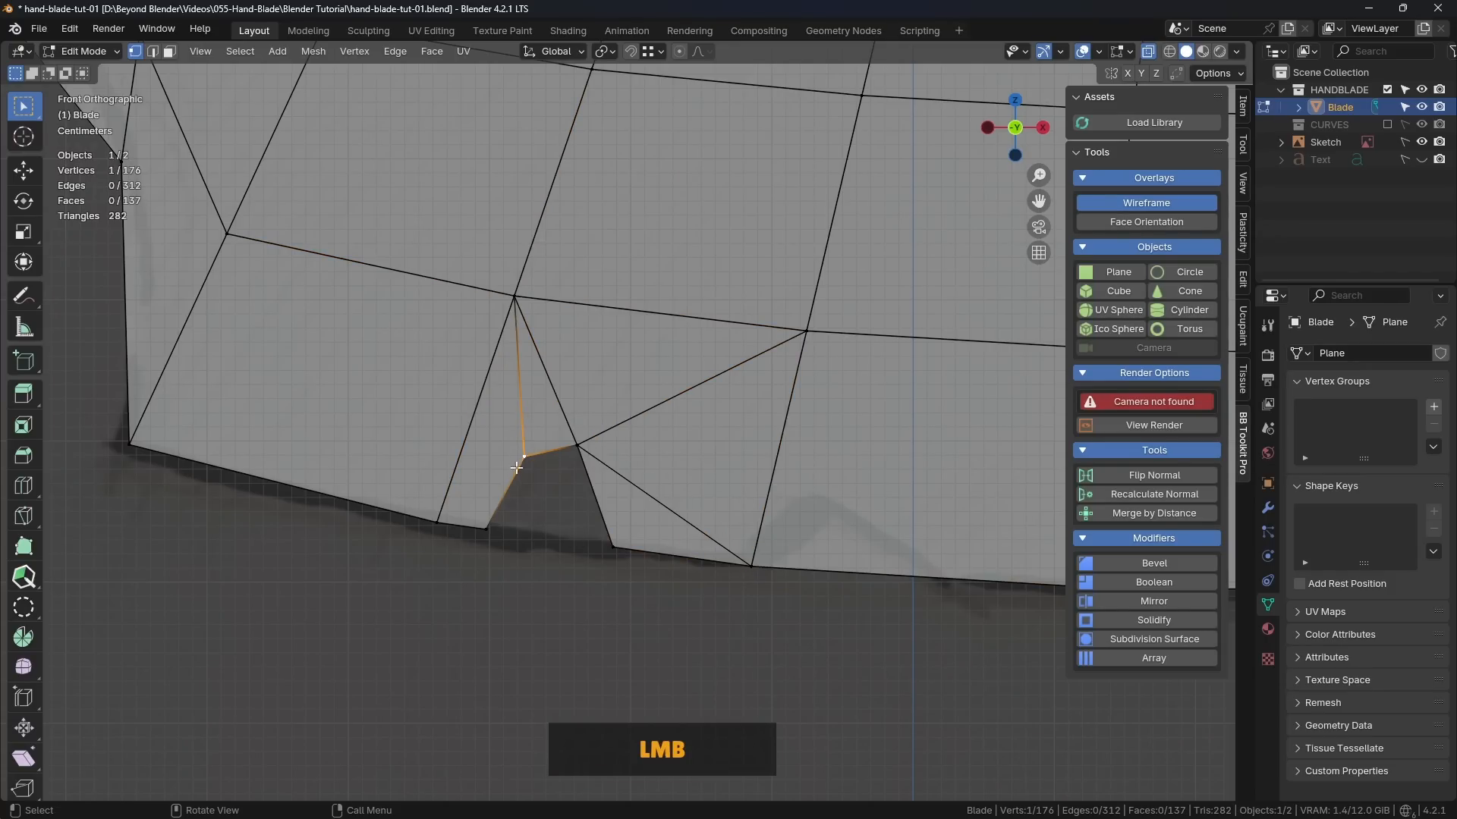
left_click(440, 522, "shift")
left_click(436, 607)
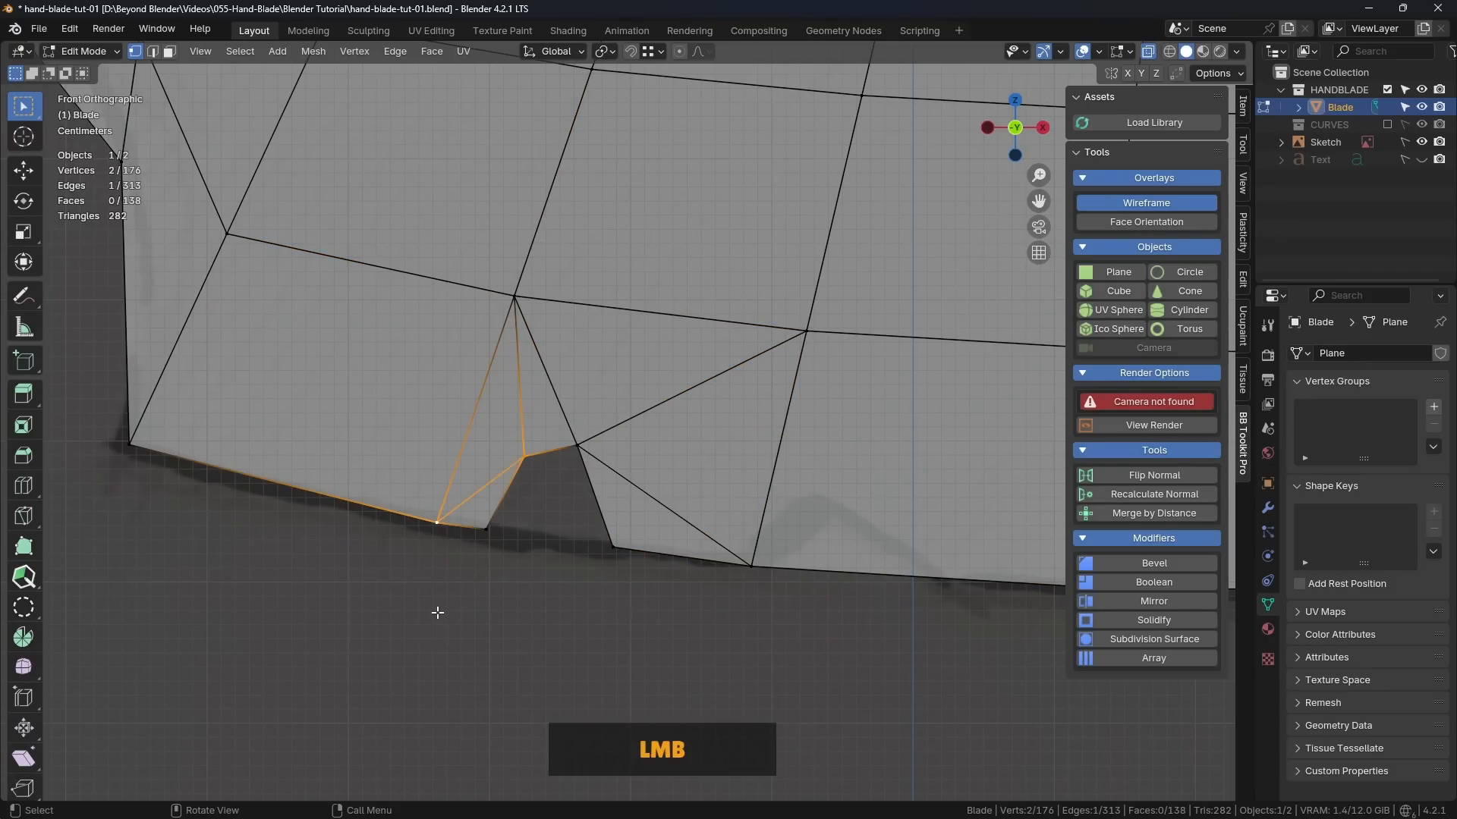
Step: Rotate the diagonal edge on the right side of the leftmost notch counter-clockwise
key("2")
left_click(643, 493)
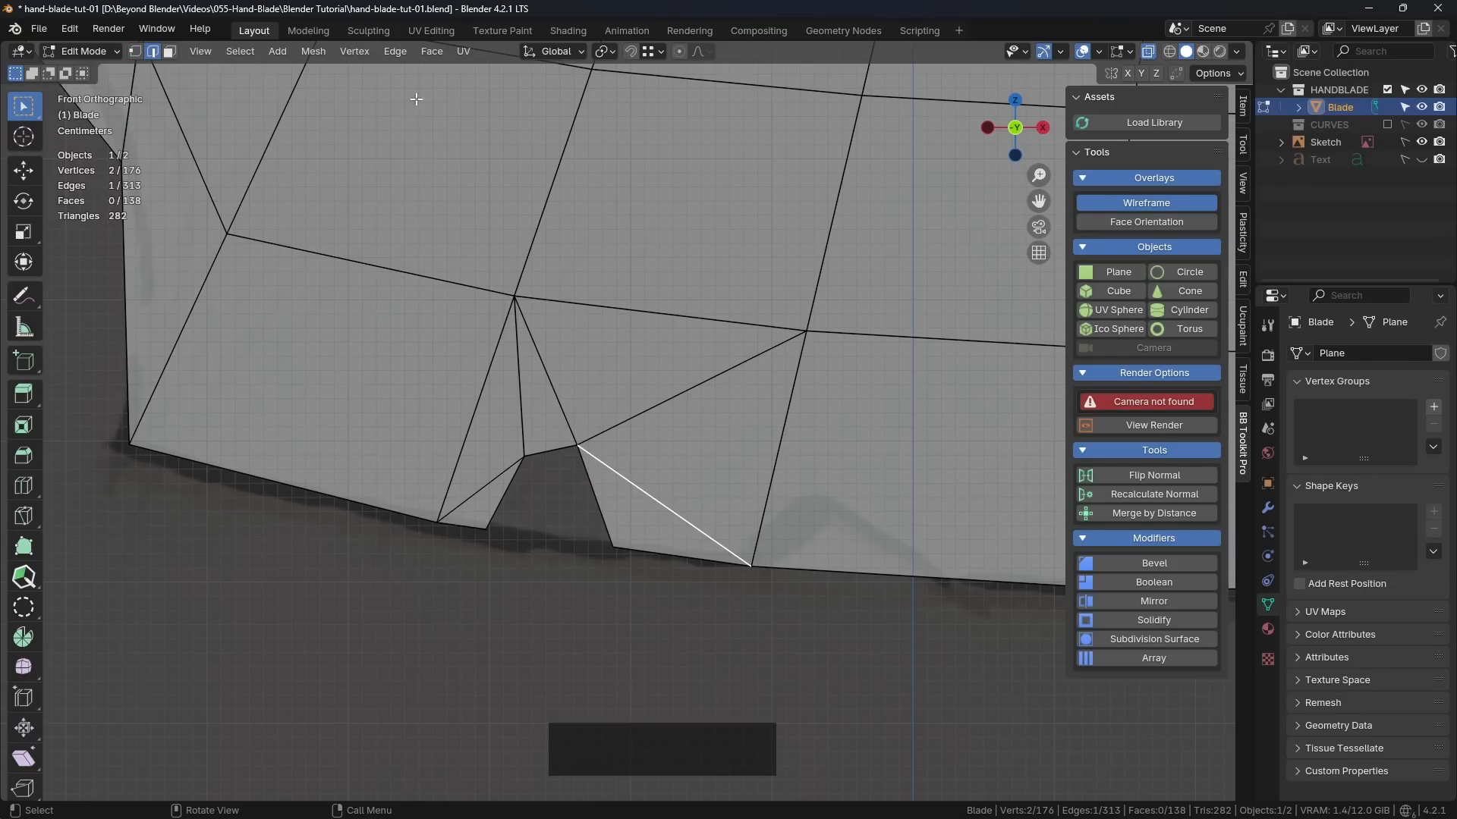
left_click(403, 55)
left_click(395, 51)
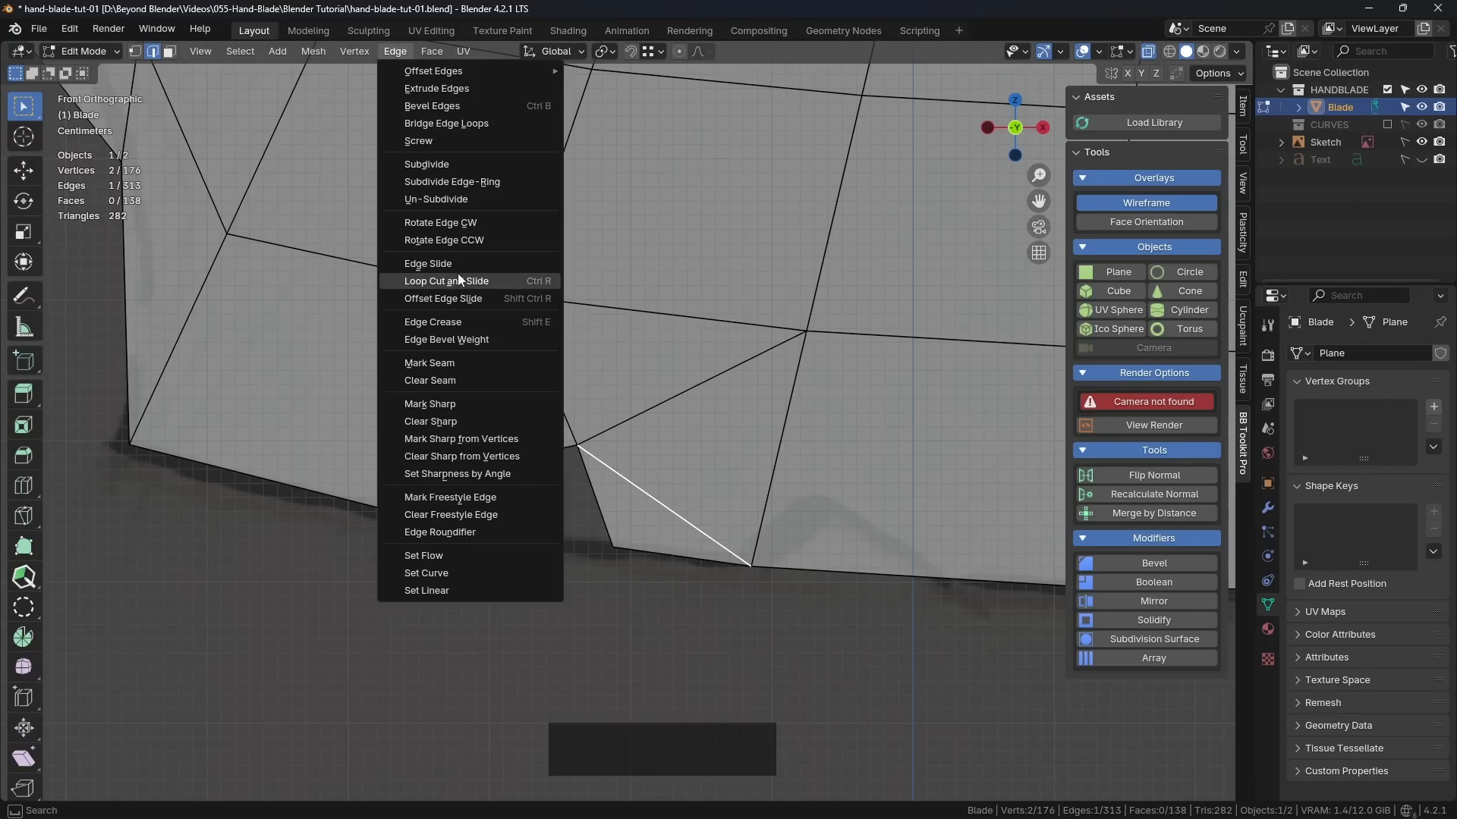
left_click(460, 239)
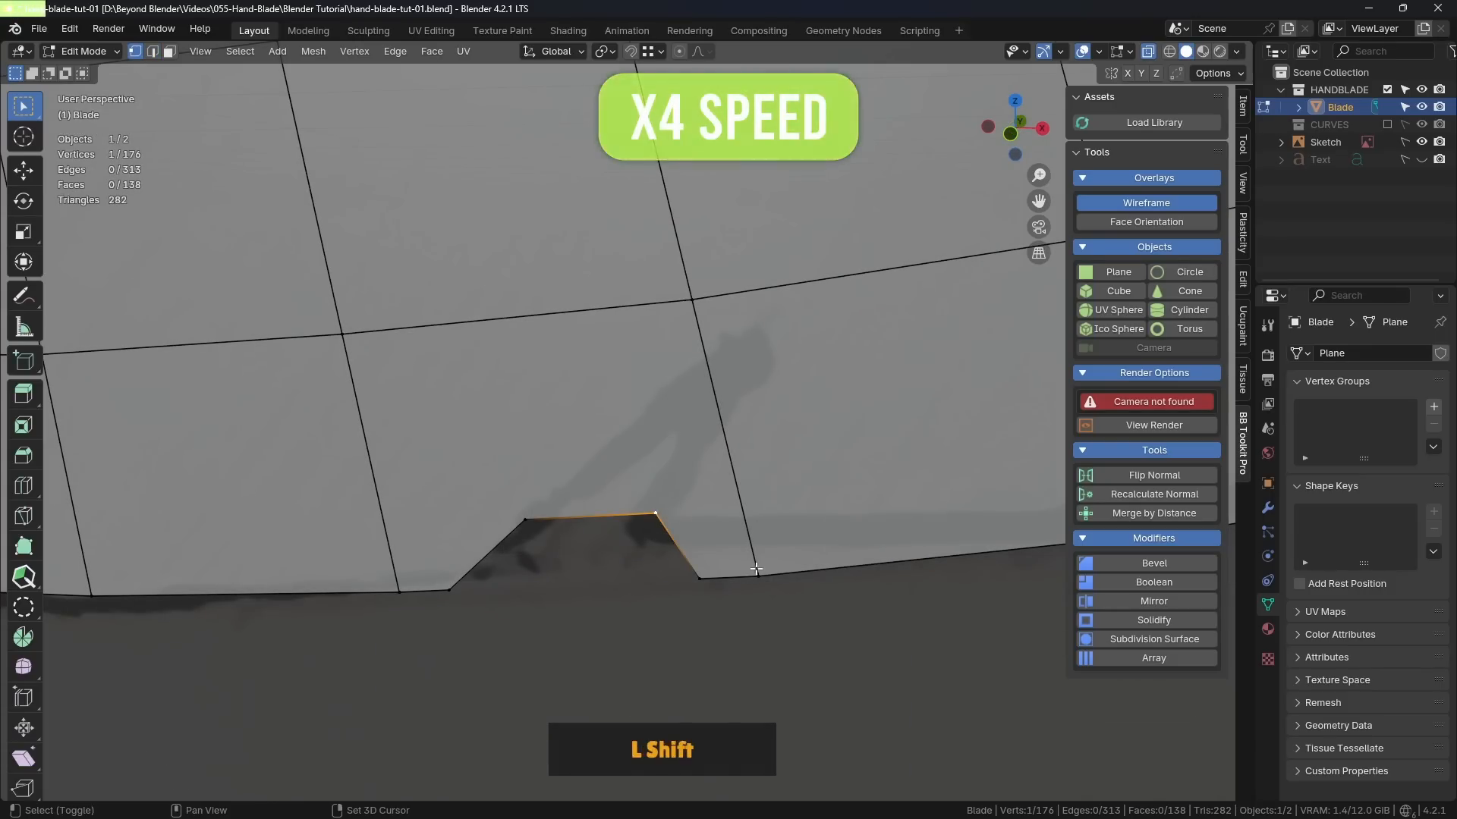
Step: Connect the middle notch's two inner corners to the grid vertices above them, one on each side
left_click(660, 512, "shift")
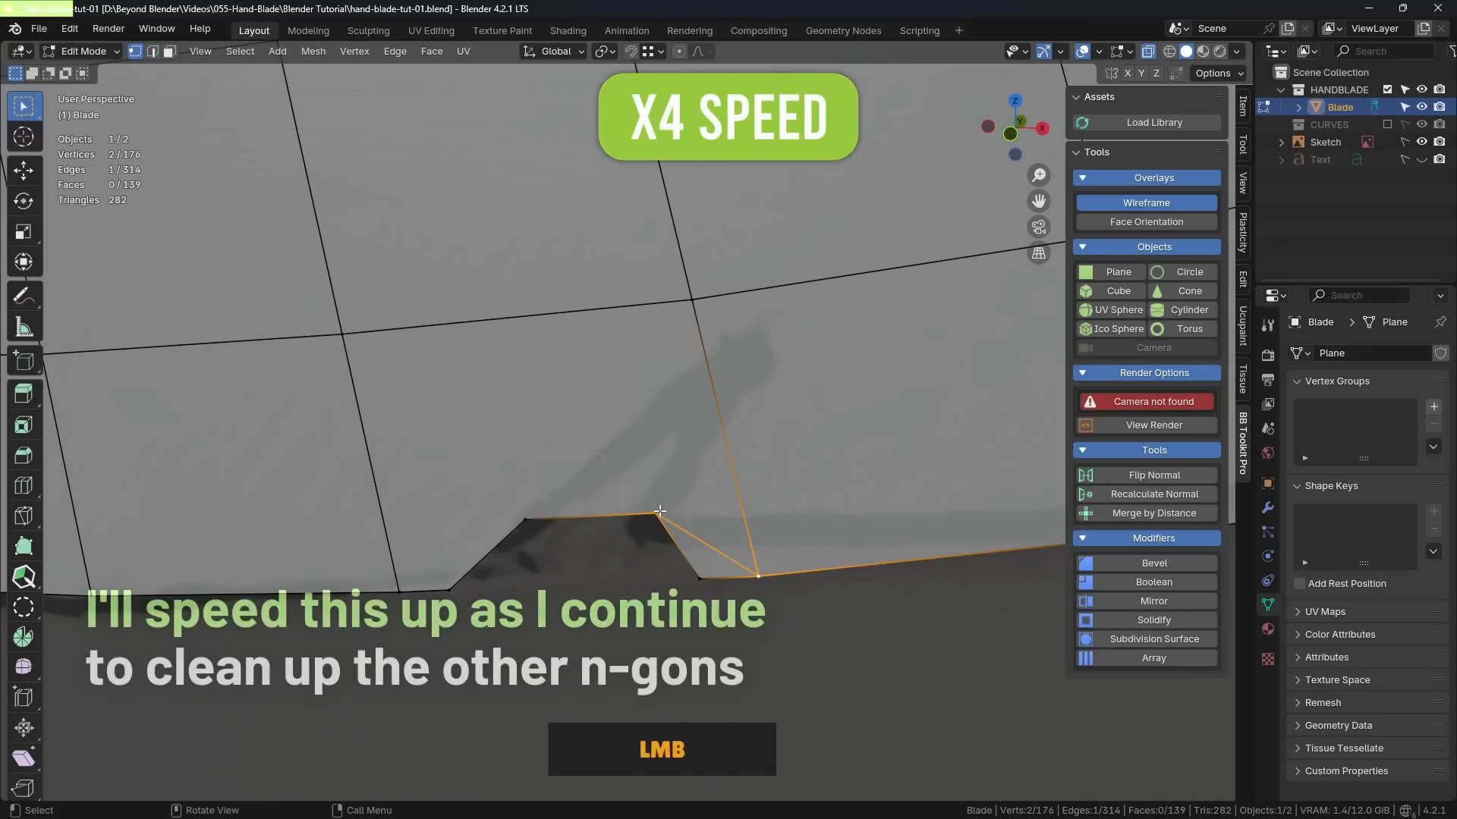
left_click(658, 513)
left_click(692, 301, "shift")
key("j")
left_click(524, 519)
left_click(343, 335, "shift")
key("j")
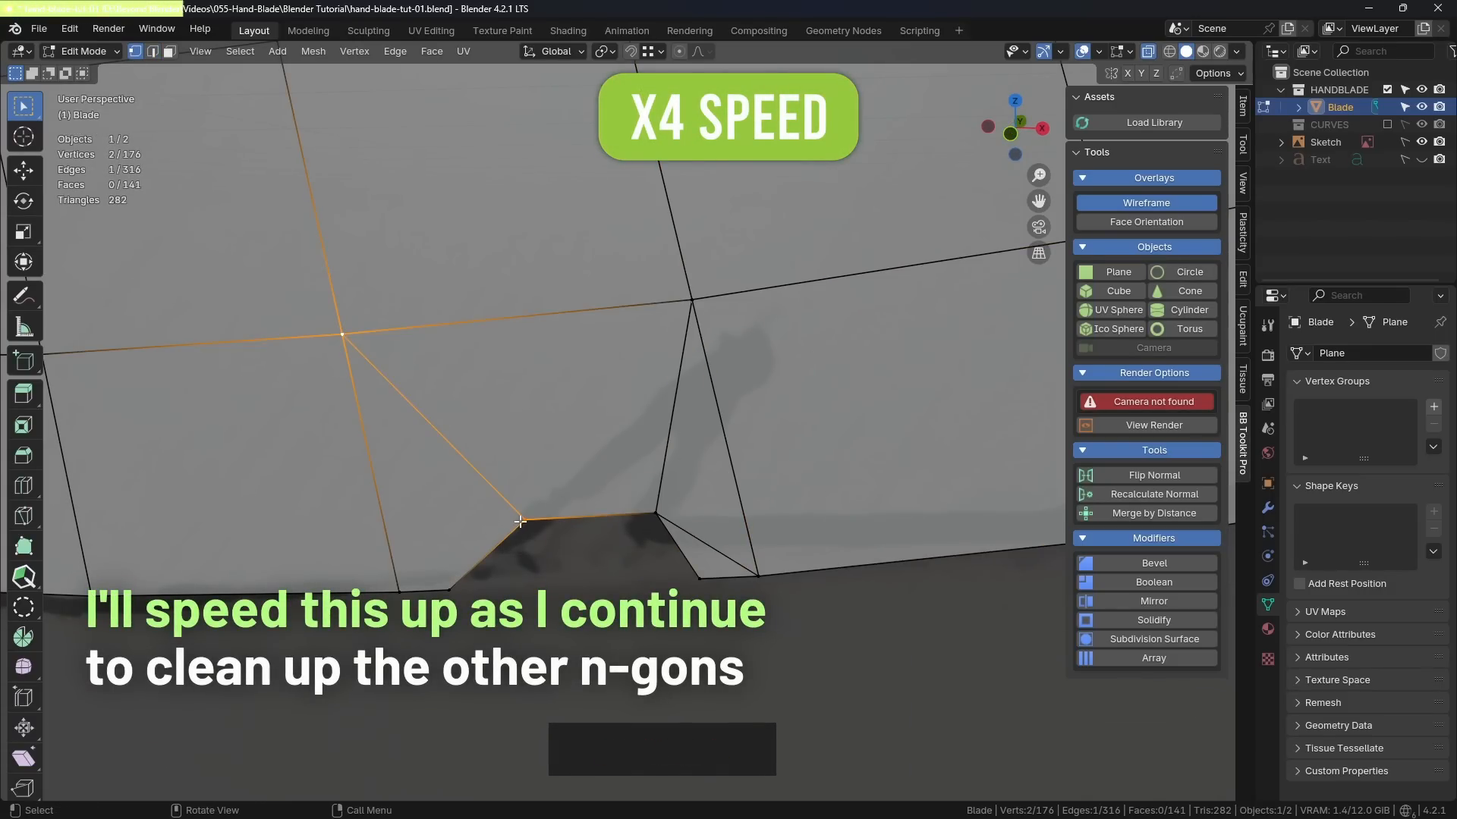
Step: Connect the grid vertex at the middle notch's upper left to the left vertex of the notch's opening
scroll(497, 558, "down", 6)
middle_click_drag(497, 558, 652, 540, "shift")
left_click(588, 445)
scroll(690, 535, "up", 4)
left_click(570, 565, "shift")
key("j")
left_click(515, 599)
Step: Rotate an edge beside the leftmost notch clockwise, and return to vertex selection at the middle notch
scroll(514, 599, "down", 4)
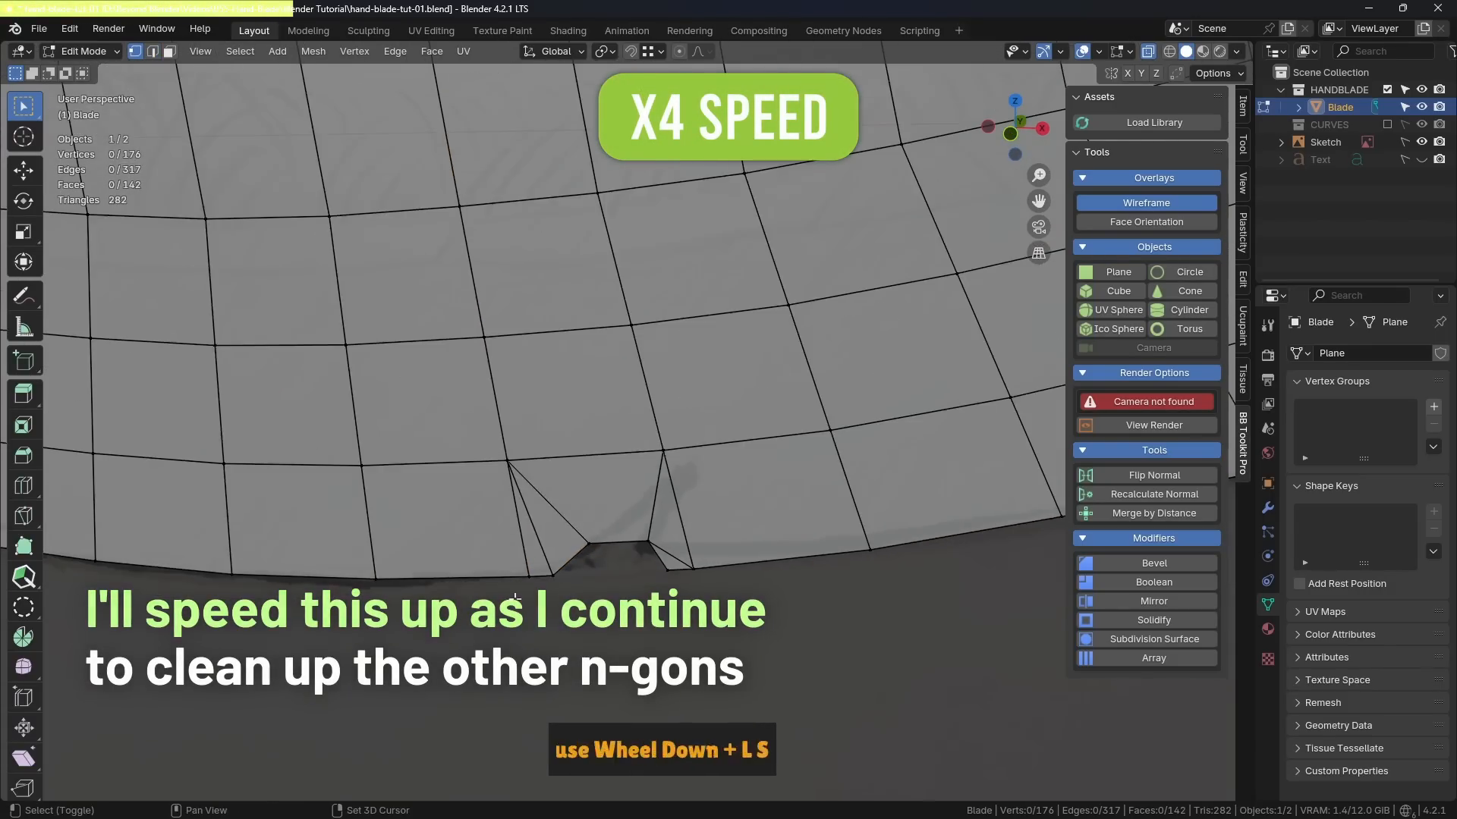
middle_click_drag(80, 534, 458, 503, "shift")
scroll(531, 493, "up", 4)
key("2")
left_click(291, 461)
left_click(395, 52)
left_click(443, 223)
scroll(758, 485, "down", 4)
middle_click_drag(847, 470, 286, 505, "shift")
scroll(691, 531, "up", 1)
key("1")
Step: Try connecting the grid vertex at the middle notch's upper left to its inner right corner, and undo it
left_click(579, 437)
left_click(759, 538, "shift")
key("j")
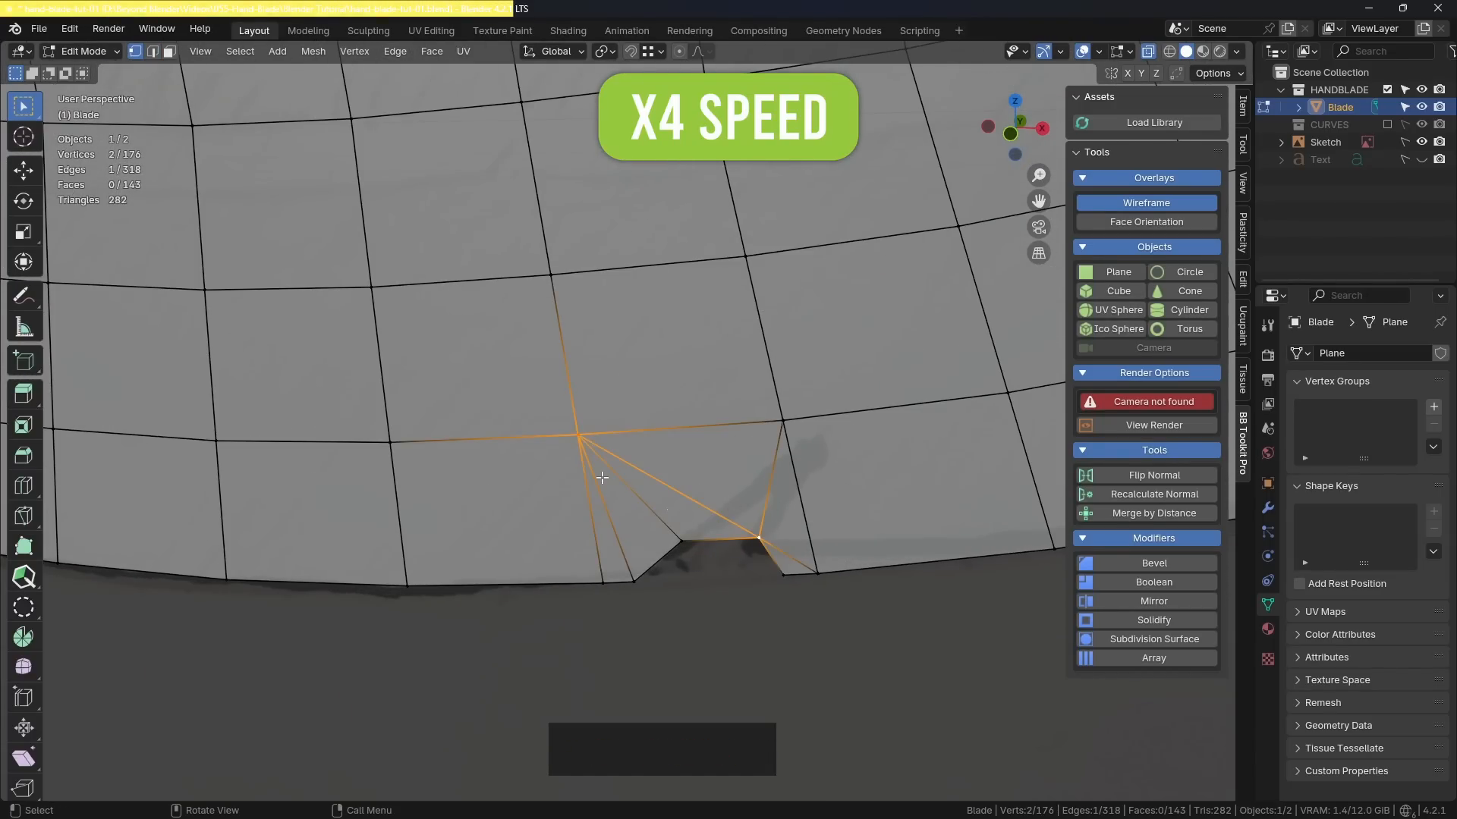
key("ctrl+z")
Step: Connect the grid vertex at the middle notch's upper right to the notch's inner left corner
left_click(782, 427)
left_click(682, 541, "shift")
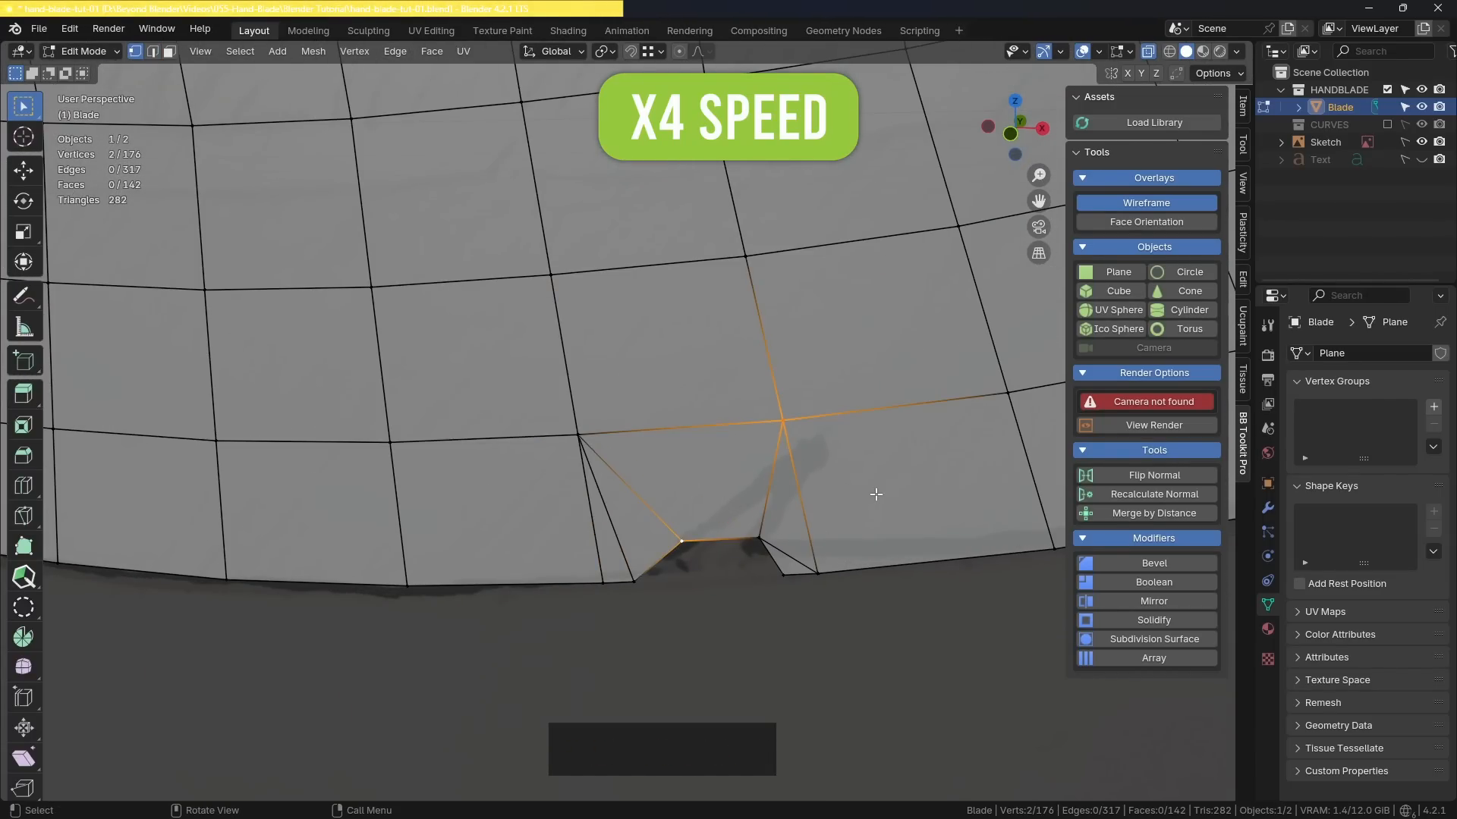
key("j")
left_click(875, 498)
Step: Connect both inner corners of the third notch from the left to the grid vertex at its upper left
scroll(874, 497, "down", 5)
middle_click_drag(486, 326, 129, 296, "shift")
scroll(887, 418, "up", 4)
left_click(579, 448)
left_click(473, 390, "shift")
key("j")
left_click(600, 430)
left_click(475, 390, "shift")
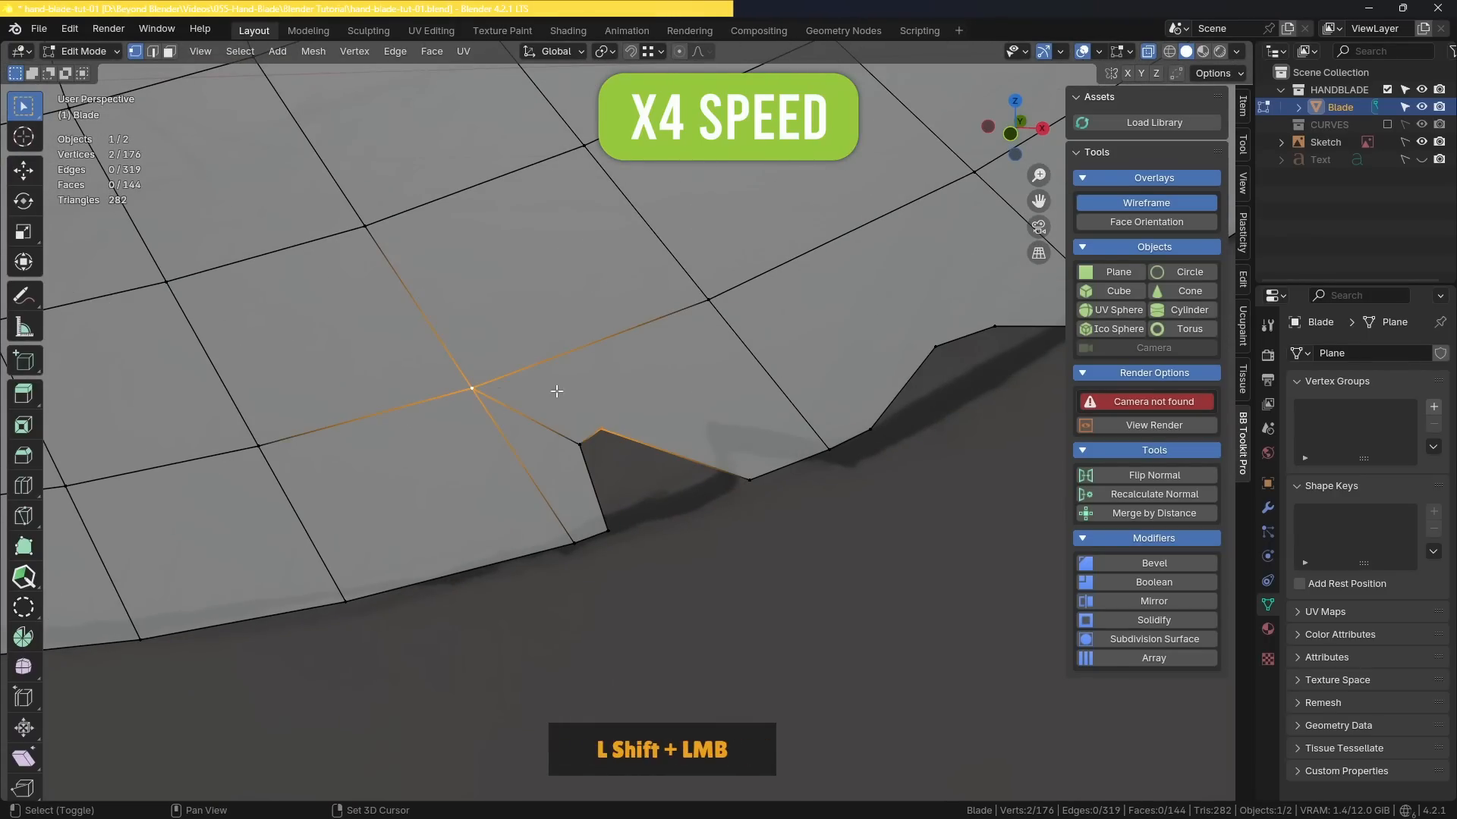
key("j")
left_click(767, 572)
Step: Knife-cut from the grid vertex at the third notch's upper right to the notch's uppermost inner corner
key("k")
left_click(710, 299)
left_click(602, 431)
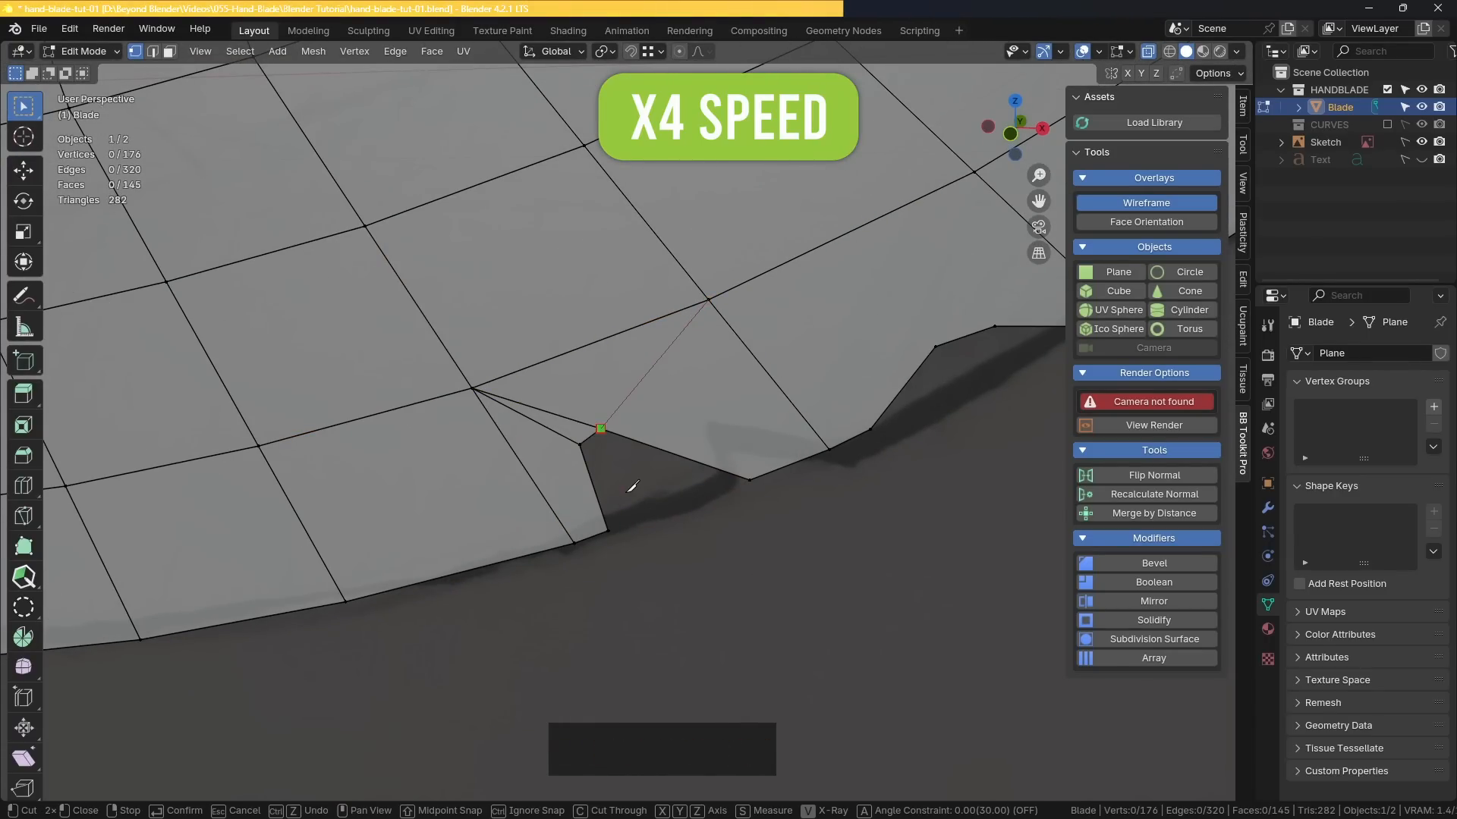
key("Return")
Step: Knife-cut the third notch's right and left opening vertices to the grid vertices at its upper right and upper left
key("k")
left_click(750, 478)
left_click(709, 299)
right_click(710, 301)
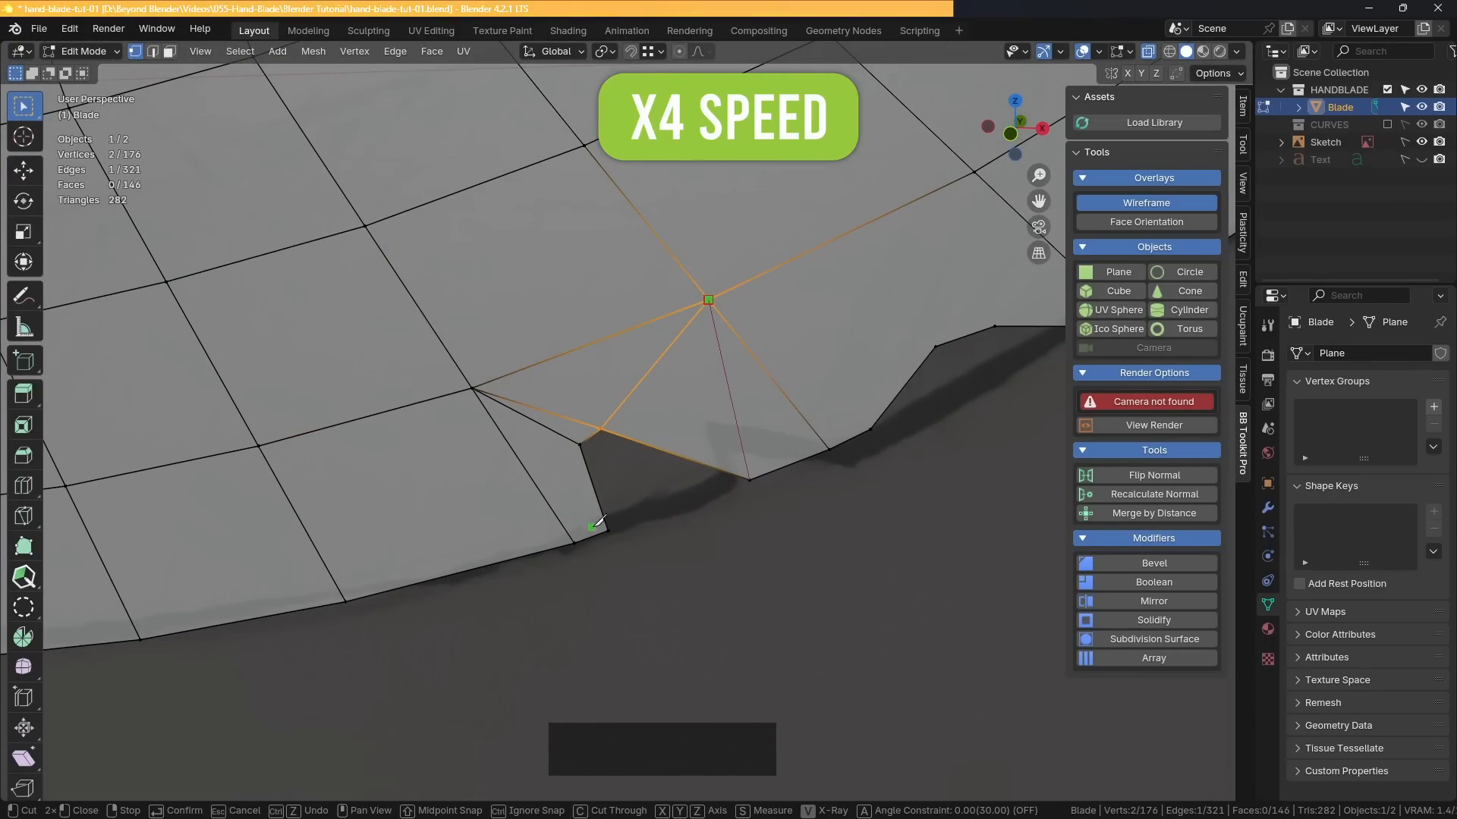
left_click(608, 530)
left_click(474, 389)
key("Return")
left_click(448, 496)
Step: Knife-cut five edges joining the rightmost shallow notch's outline vertices to the two grid vertices above it
scroll(447, 496, "down", 4)
scroll(670, 417, "up", 4)
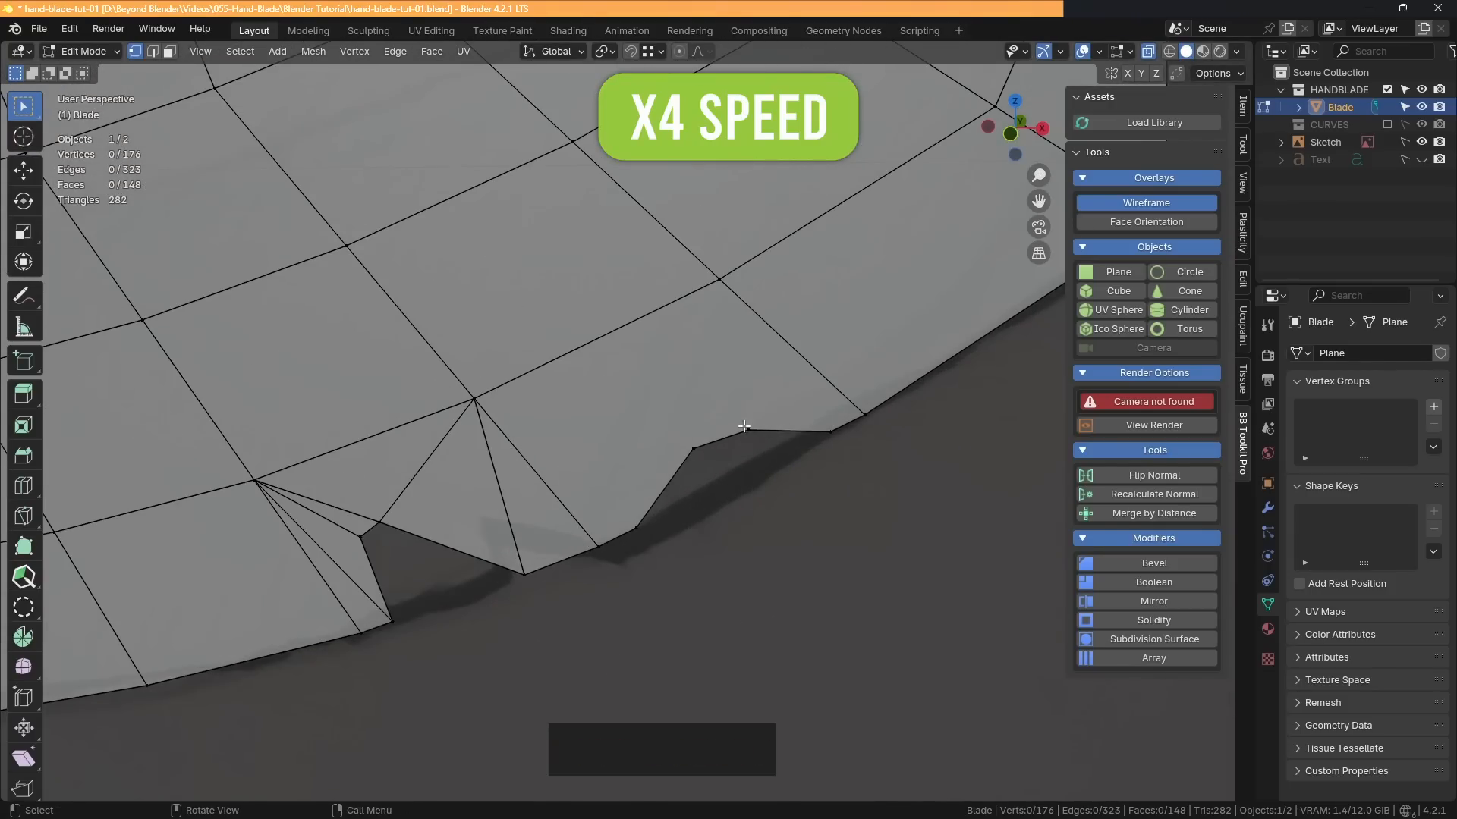
key("k")
left_click(830, 431)
left_click(720, 278)
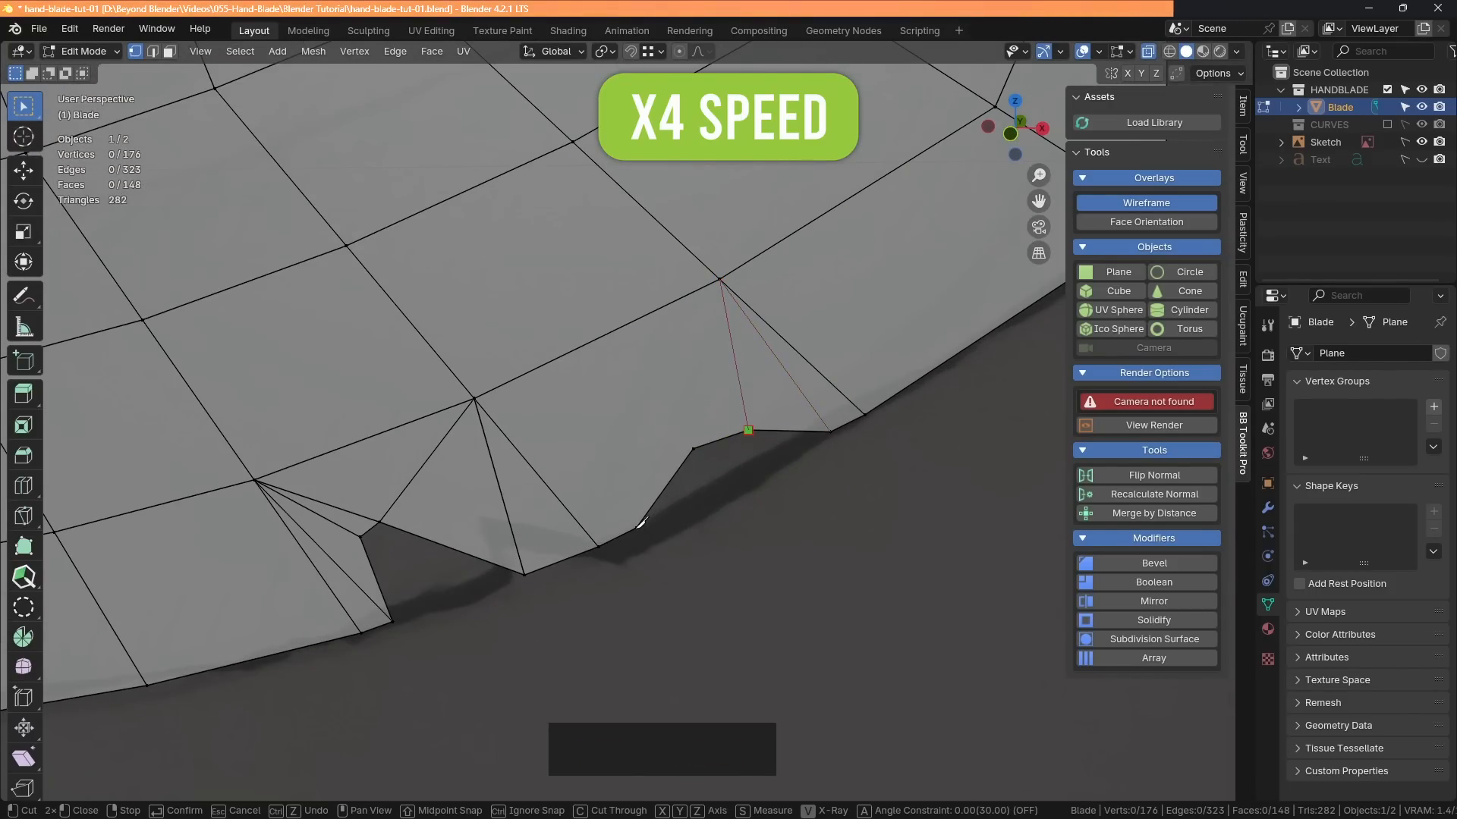
left_click(637, 528)
left_click(475, 398)
left_click(693, 448)
left_click(720, 280)
key("Return")
left_click(793, 215)
Step: Examine the new edges converging above the notches and the overall blade topology
scroll(474, 398, "up", 10)
scroll(475, 399, "down", 2)
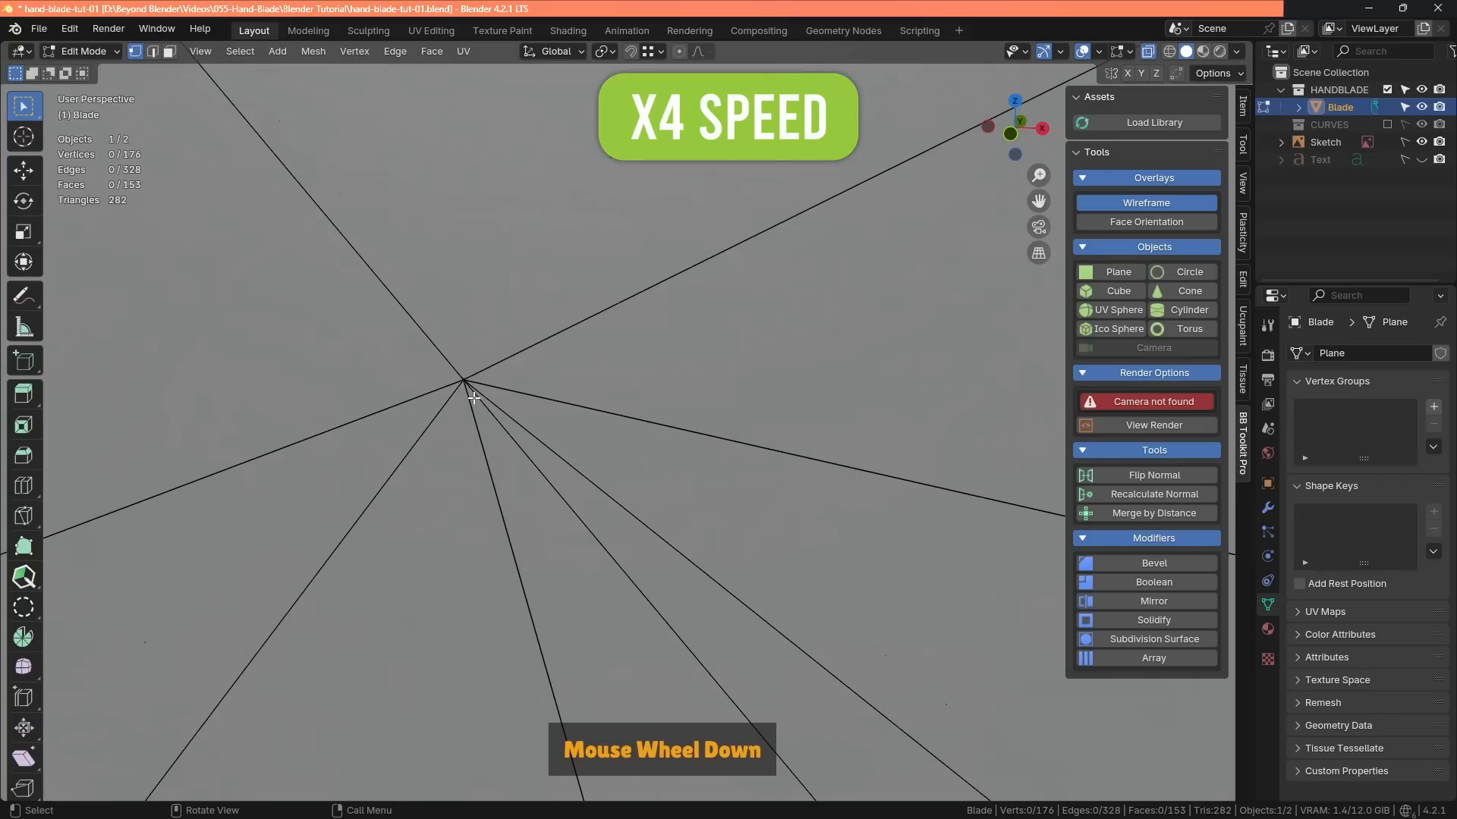
scroll(465, 403, "up", 6)
left_click_drag(364, 220, 605, 357)
scroll(616, 408, "down", 12)
left_click(645, 531)
scroll(622, 425, "up", 3)
scroll(717, 520, "down", 8)
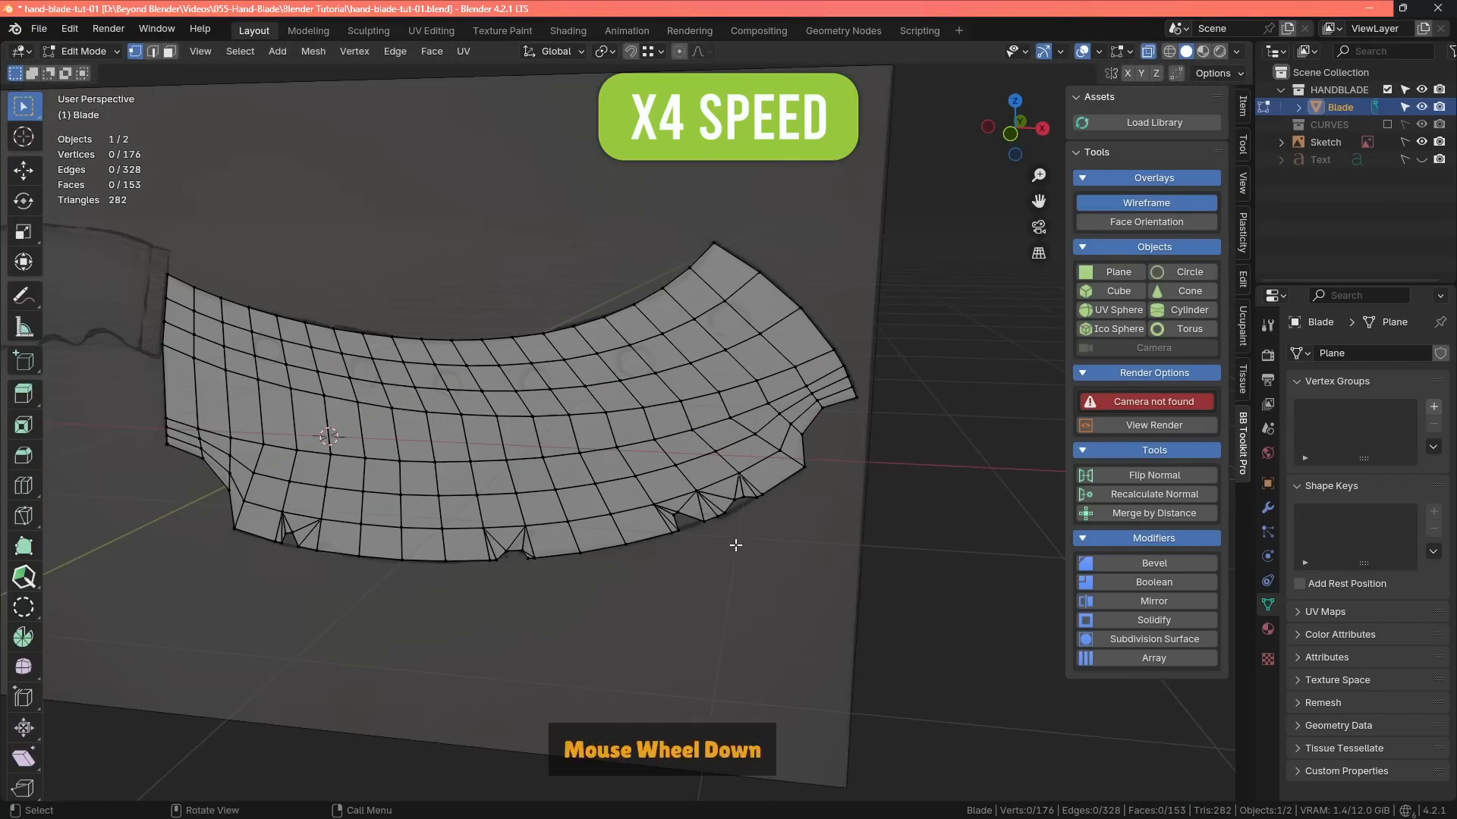
Step: Return the blade to Object Mode, deselect it and save the file
key("Tab")
left_click(544, 514)
middle_click_drag(544, 514, 800, 571)
scroll(800, 571, "up", 1)
key("ctrl+s")
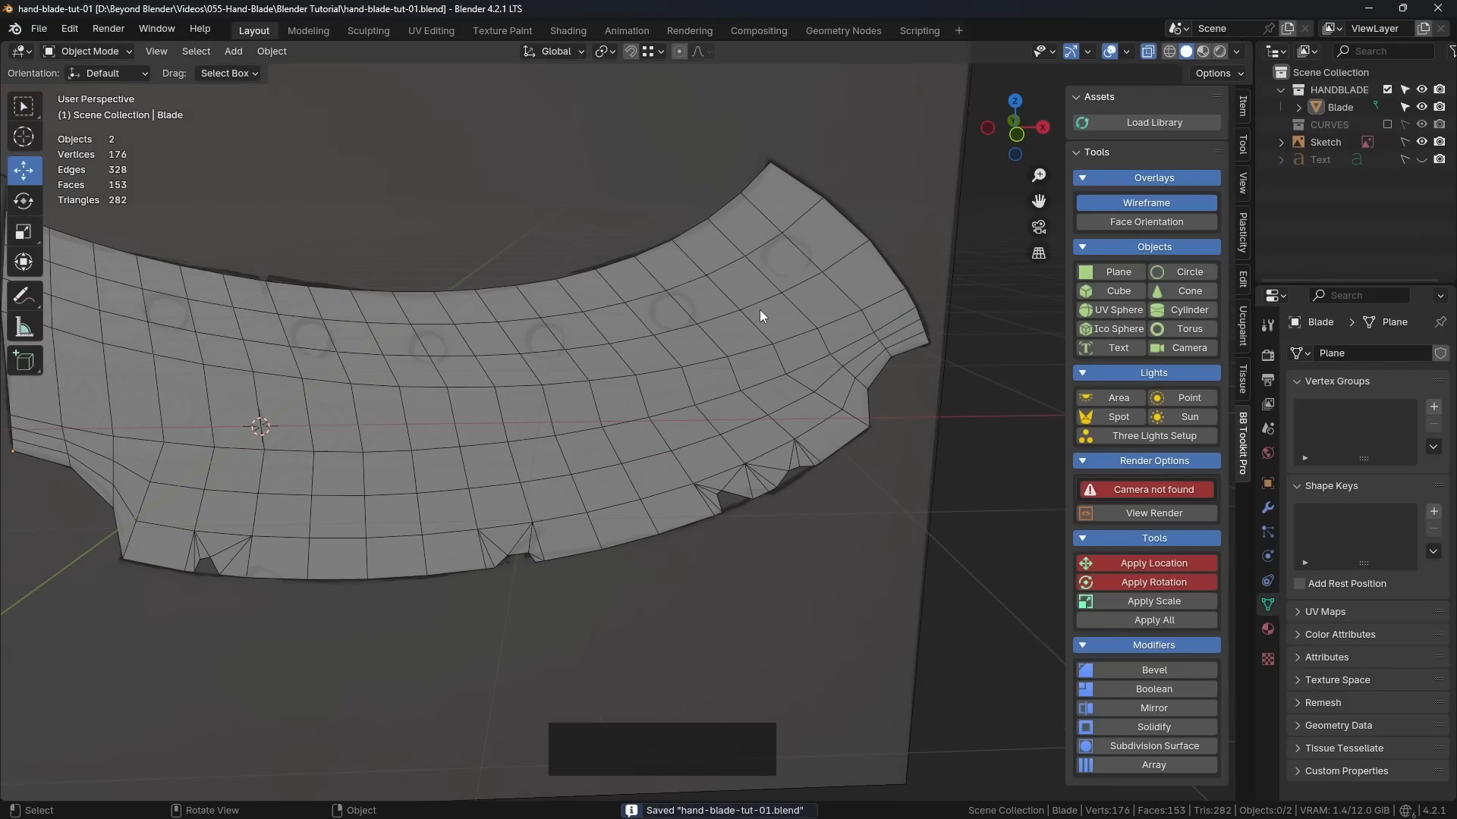
middle_click_drag(761, 316, 843, 283, "shift")
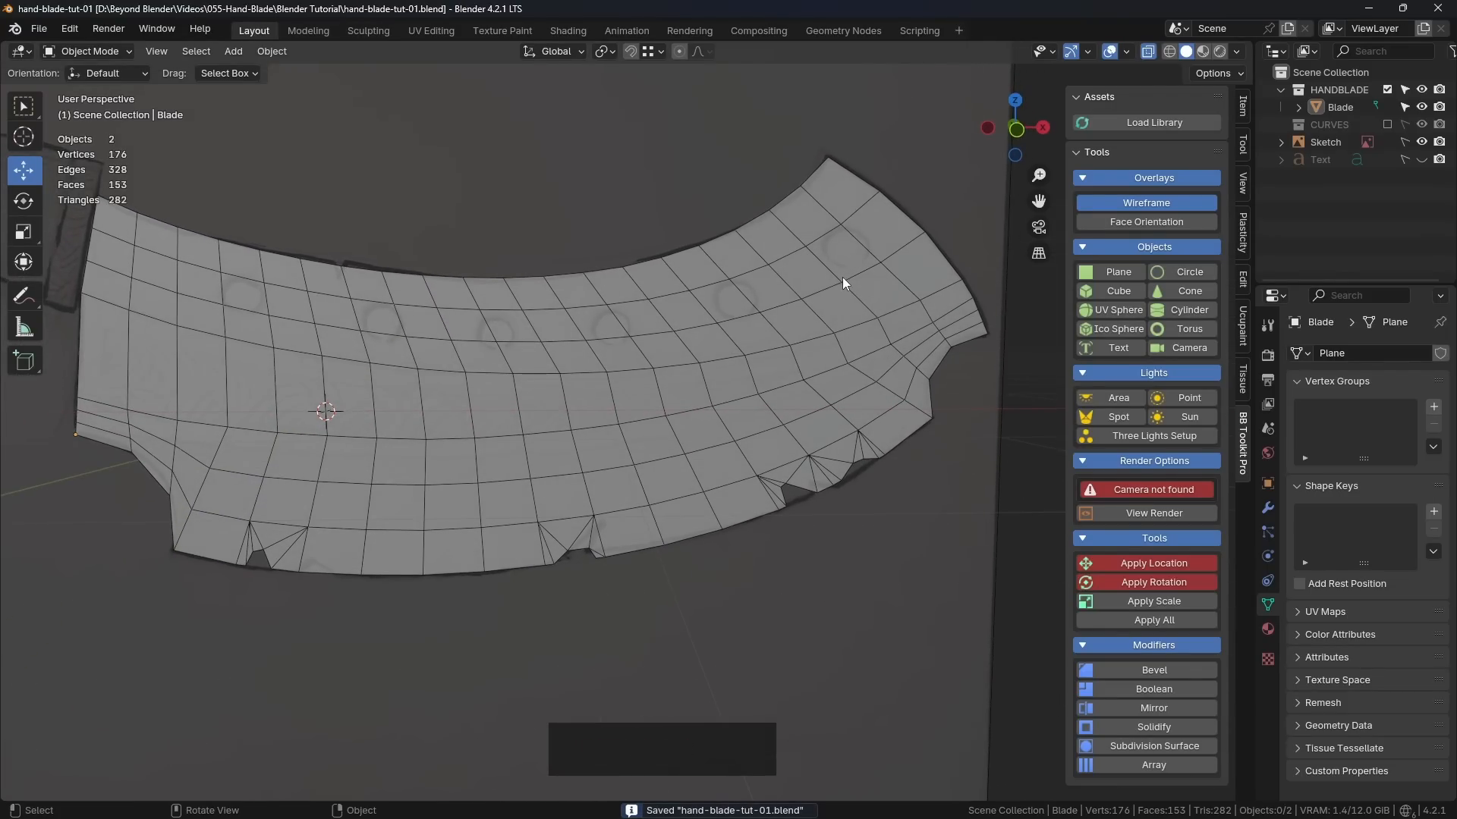